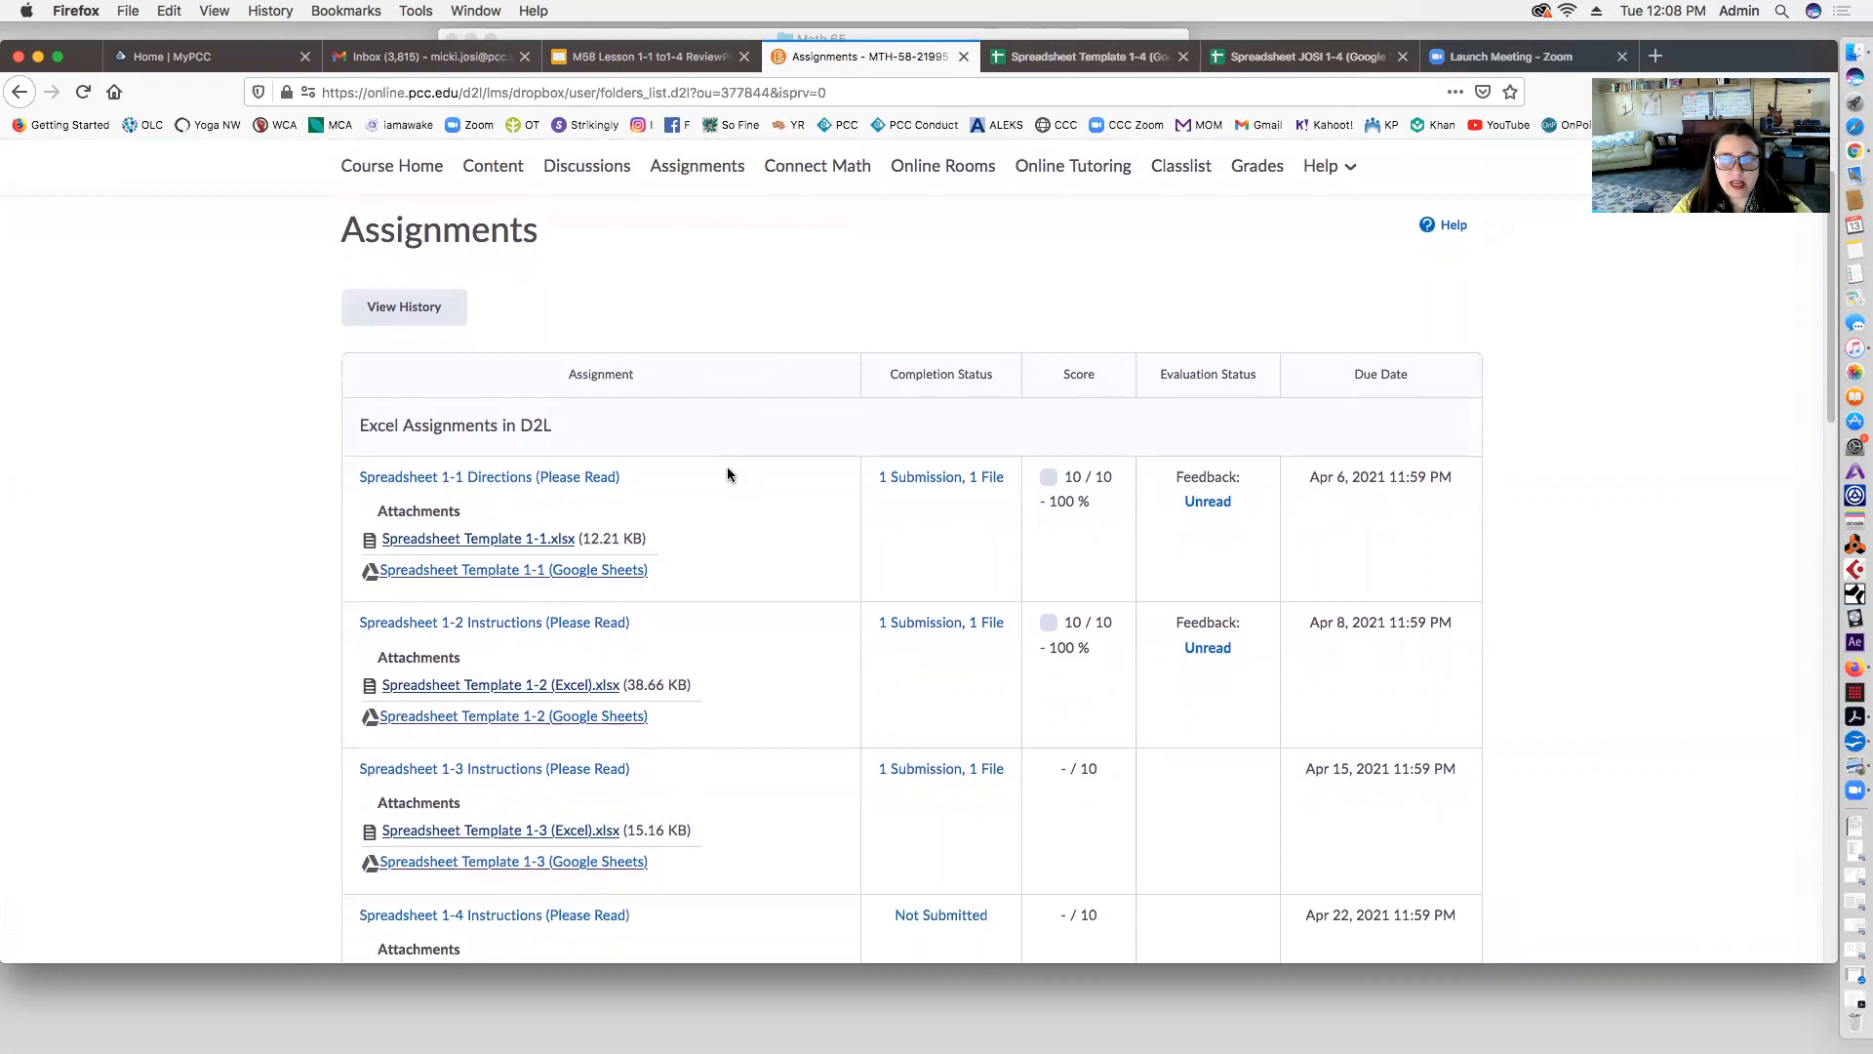
Step: Open the 'Spreadsheet Template 1-4 (Google Sheets)' attachment from the course's Assignments list
{"action": "scroll", "coordinate": [728, 474], "scroll_direction": "up", "scroll_amount": 2}
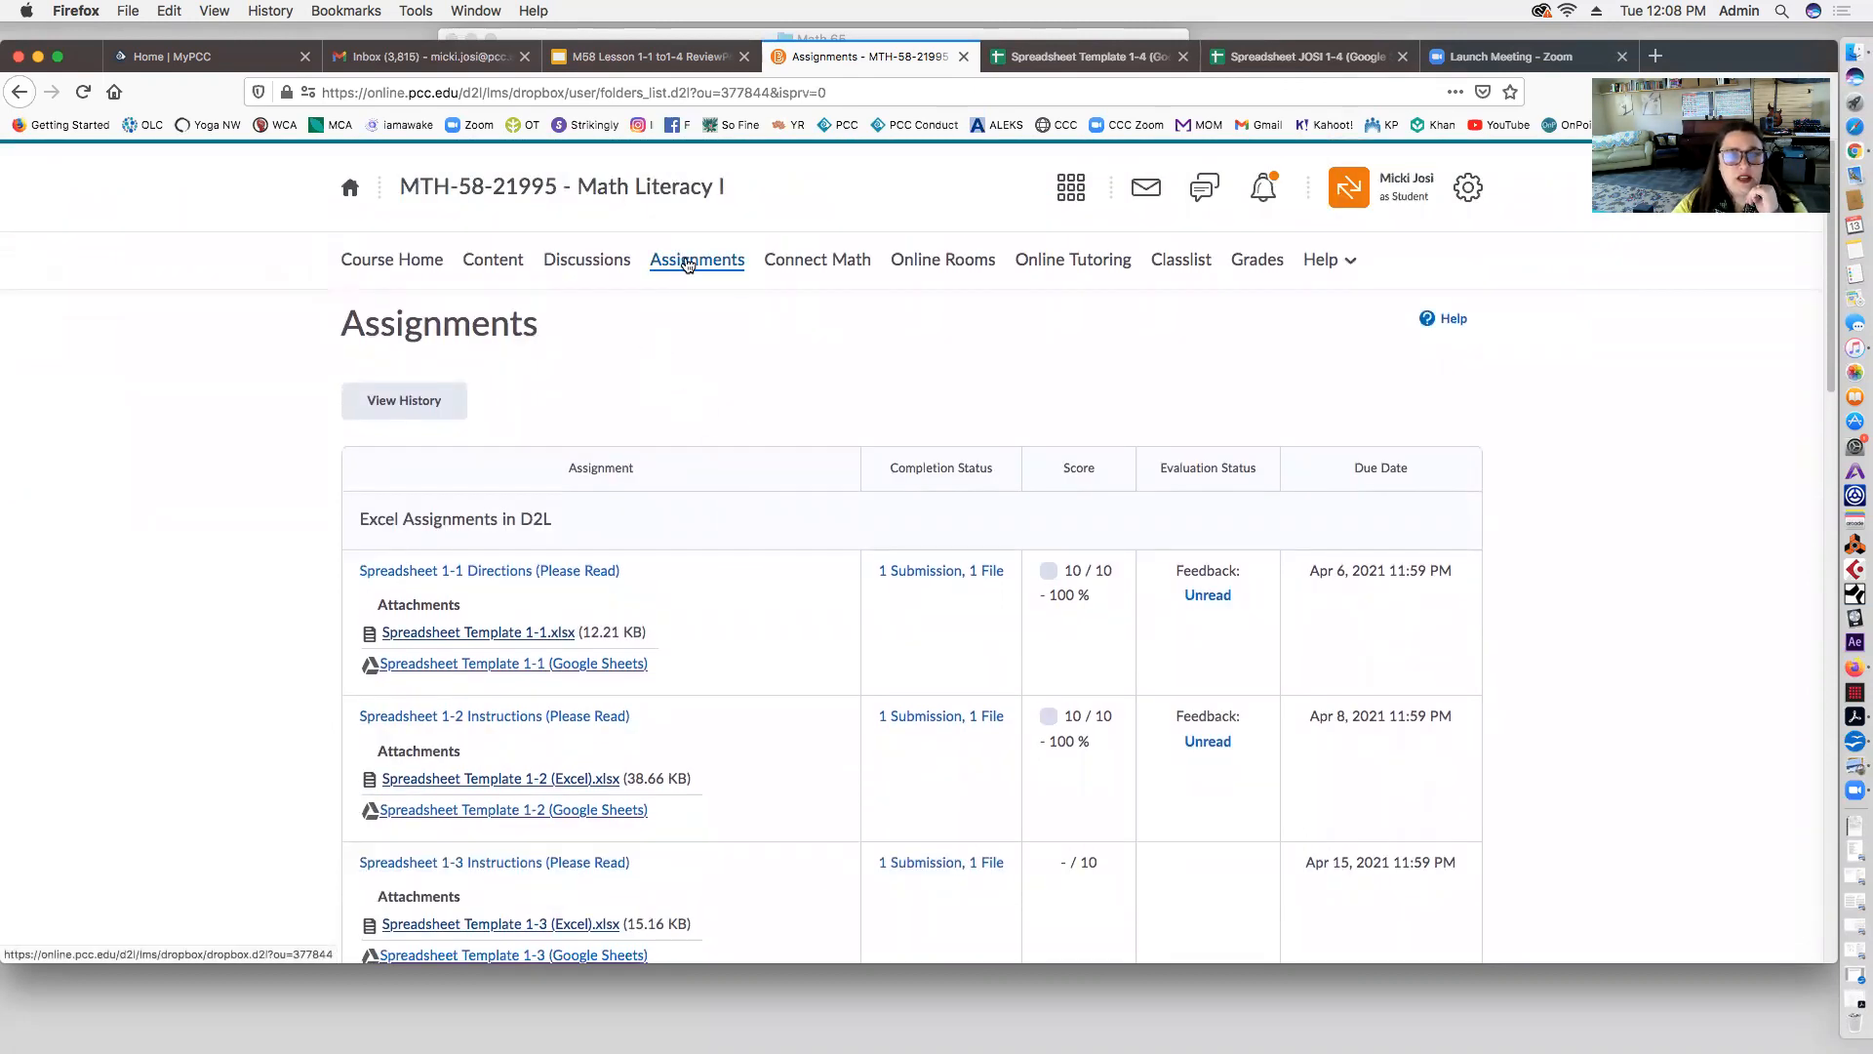
{"action": "scroll", "coordinate": [671, 476], "scroll_direction": "down", "scroll_amount": 10}
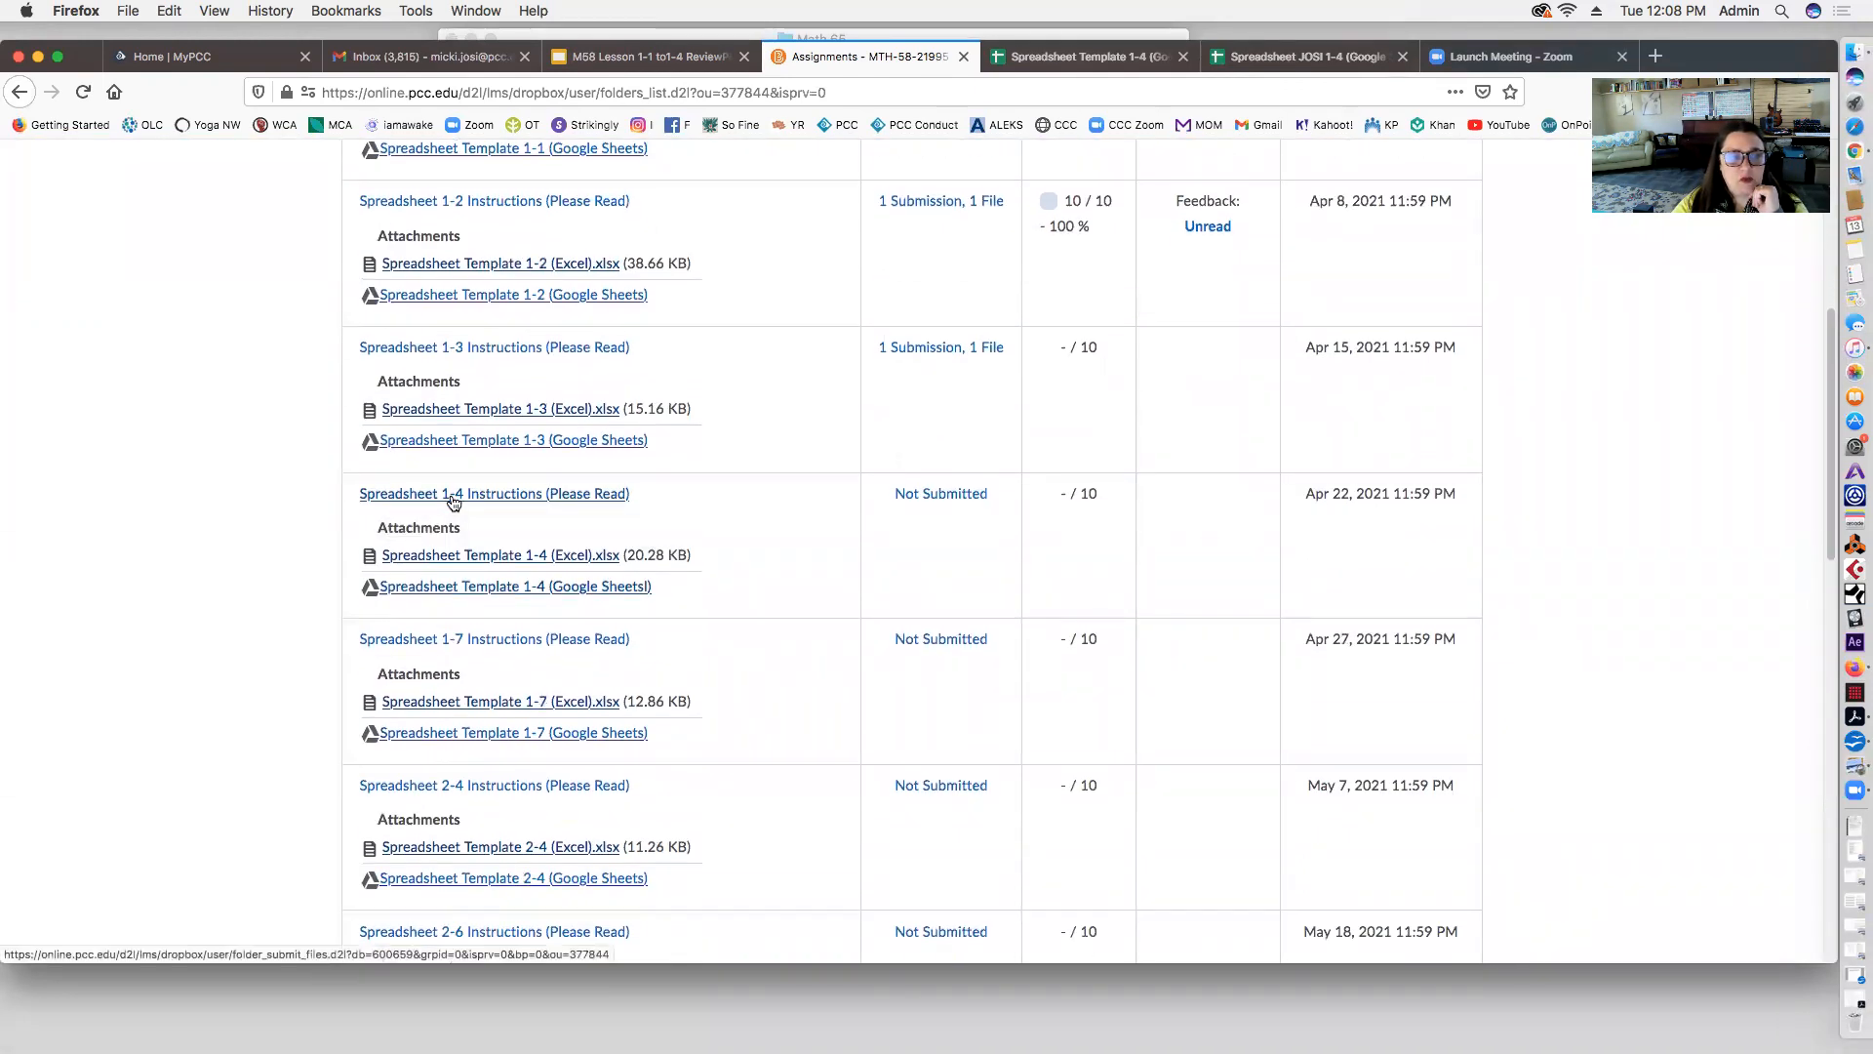
{"action": "left_click", "coordinate": [511, 588]}
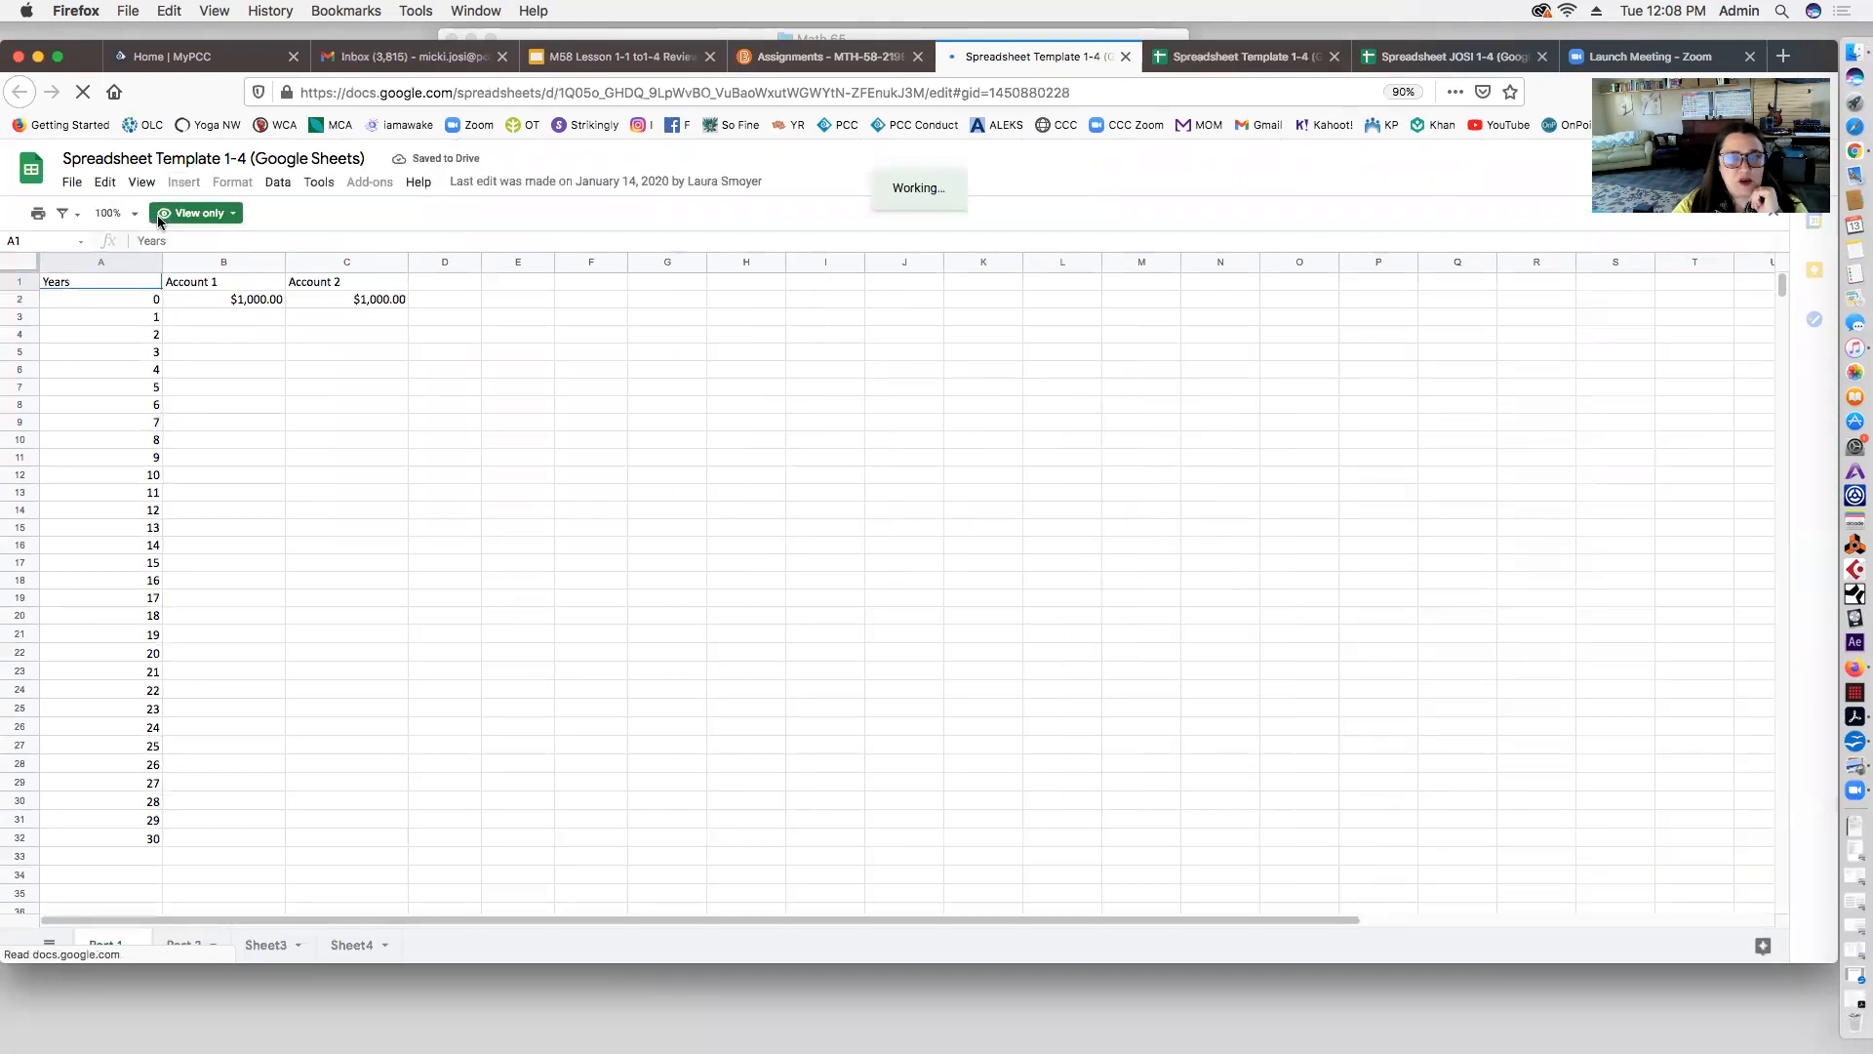
Step: Start a copy of the template, choosing the Math 58 Sheets folder in My Drive as its destination
{"action": "left_click", "coordinate": [72, 184]}
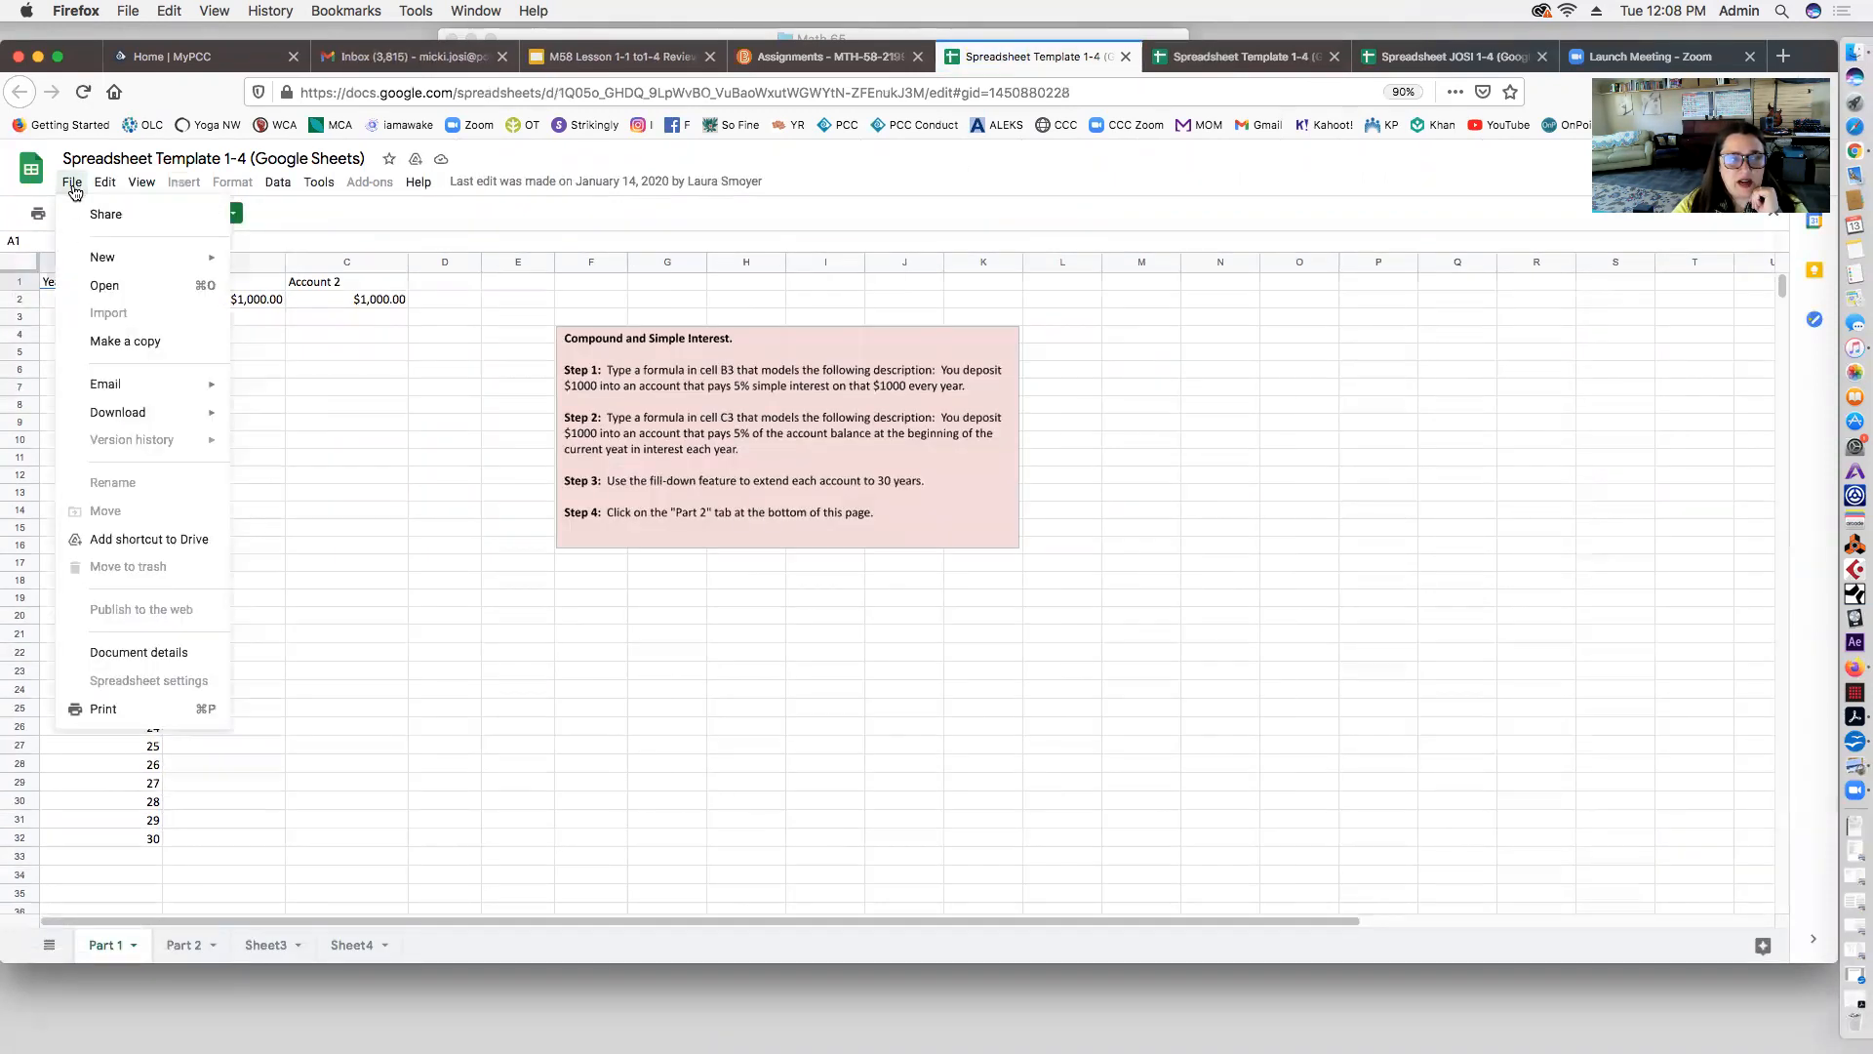
{"action": "left_click", "coordinate": [98, 340]}
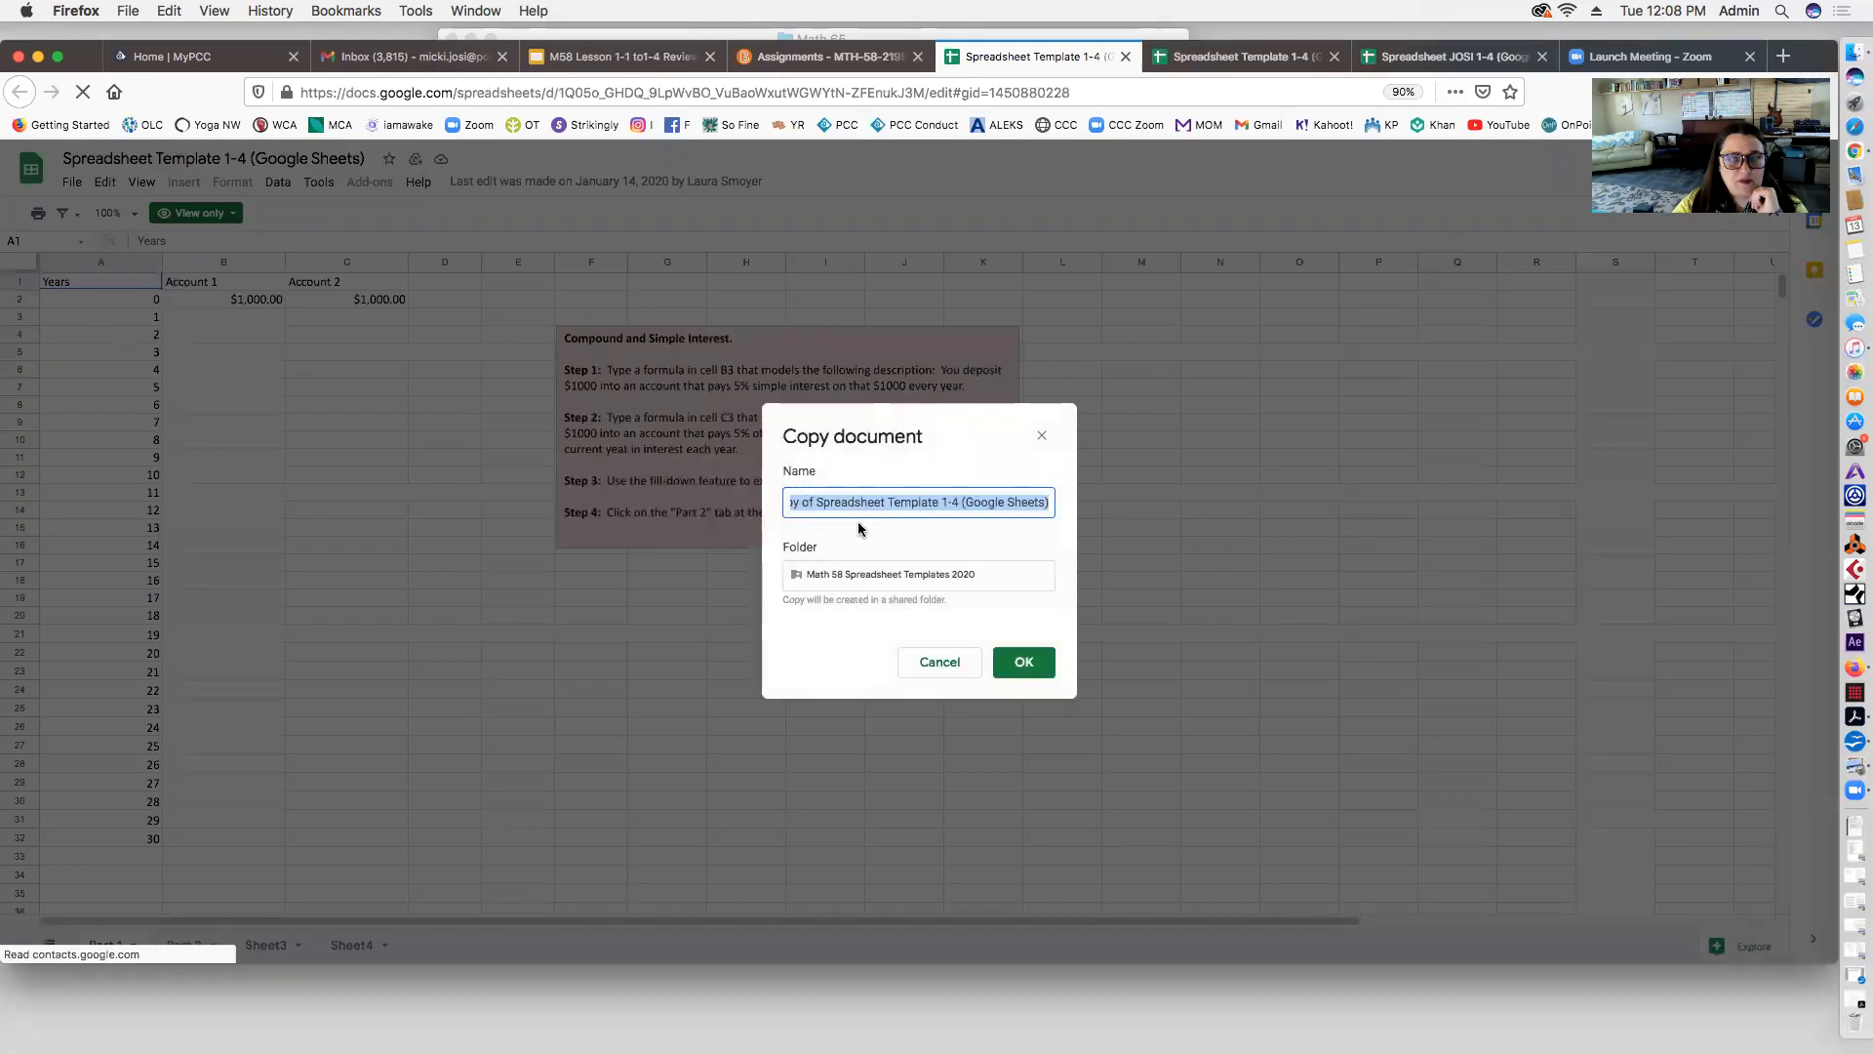
{"action": "left_click", "coordinate": [836, 576]}
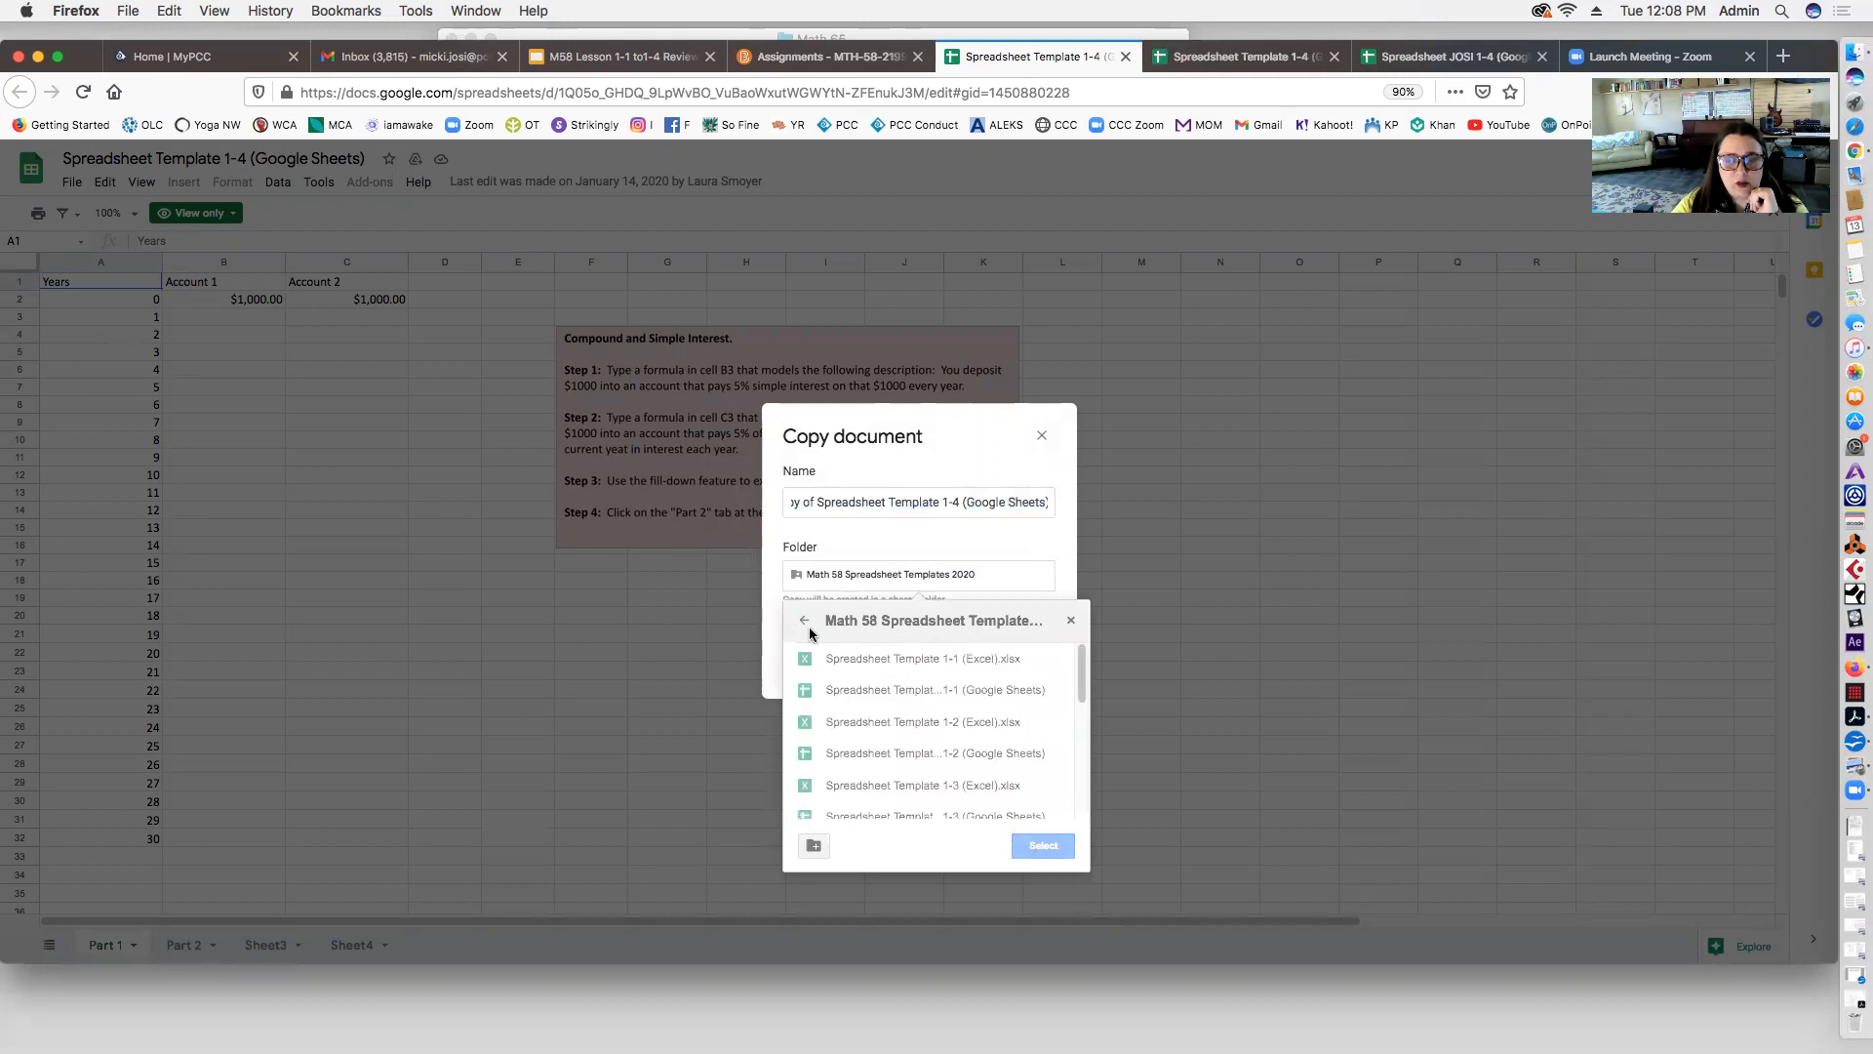
{"action": "left_click", "coordinate": [805, 623]}
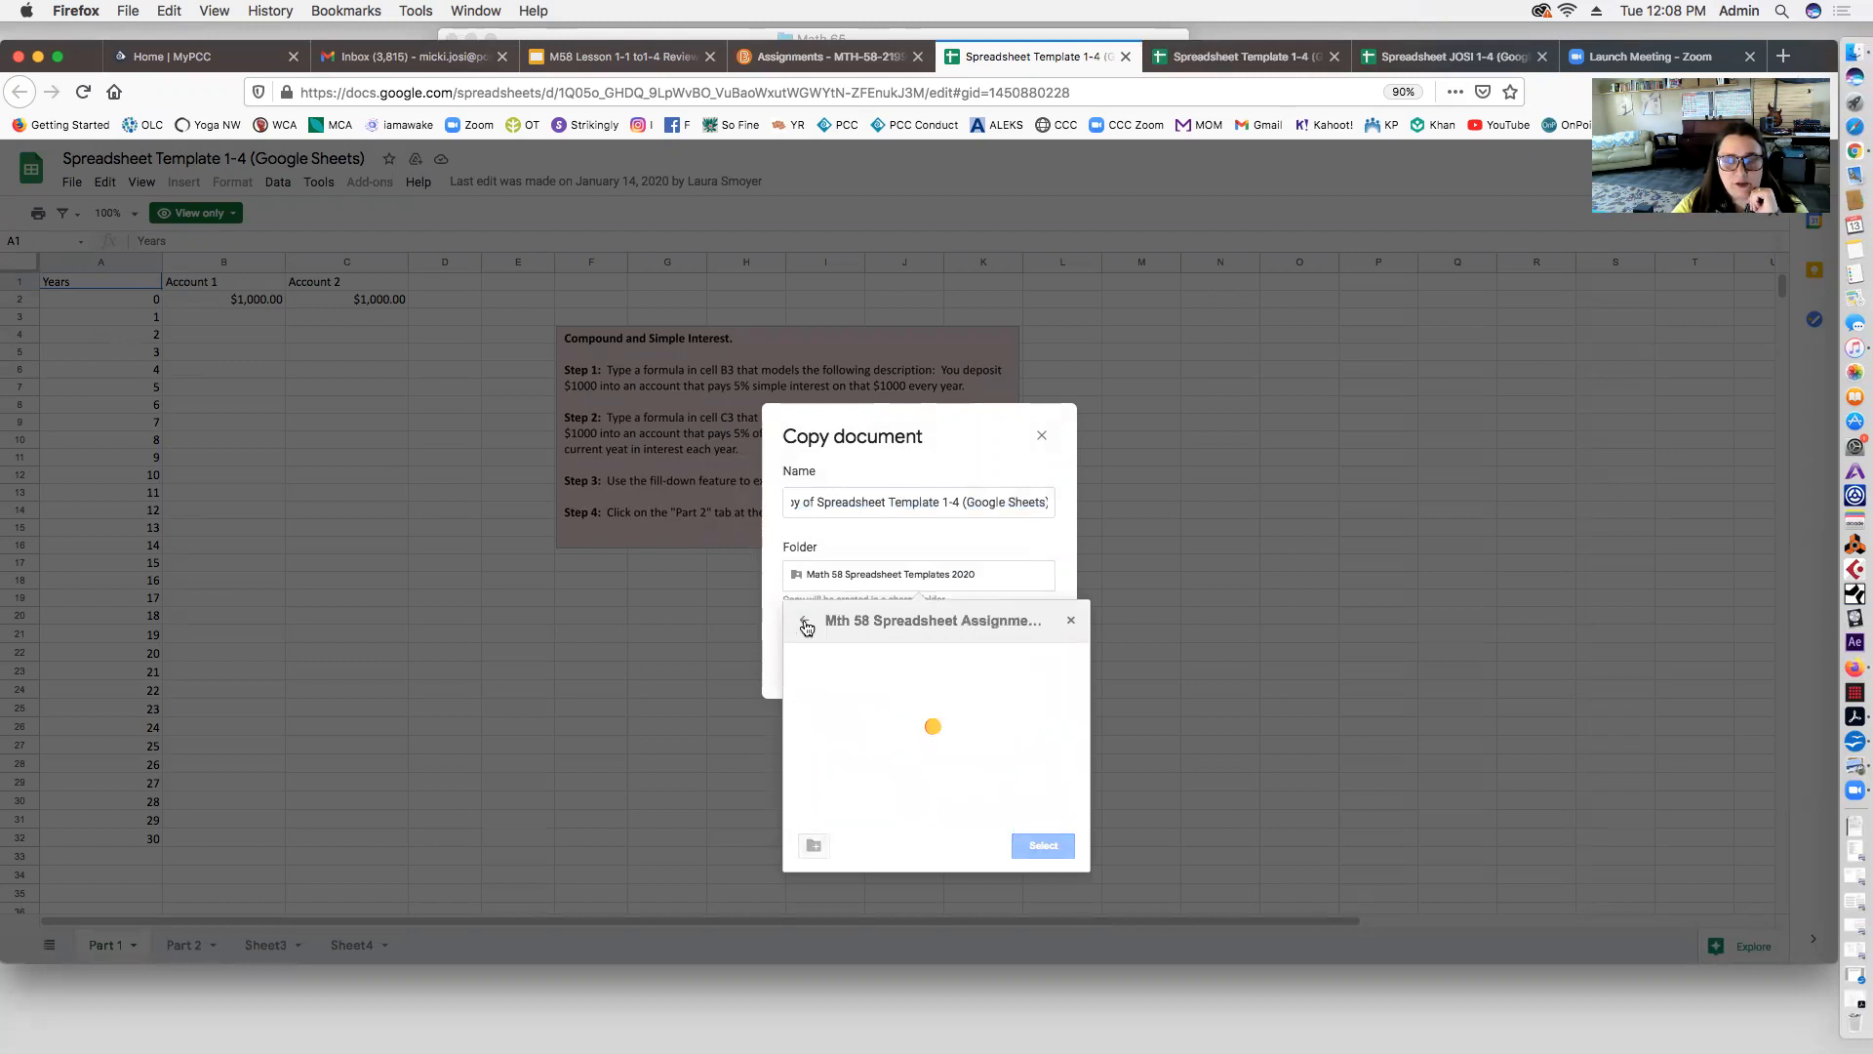
{"action": "left_click", "coordinate": [804, 622]}
{"action": "left_click", "coordinate": [806, 625]}
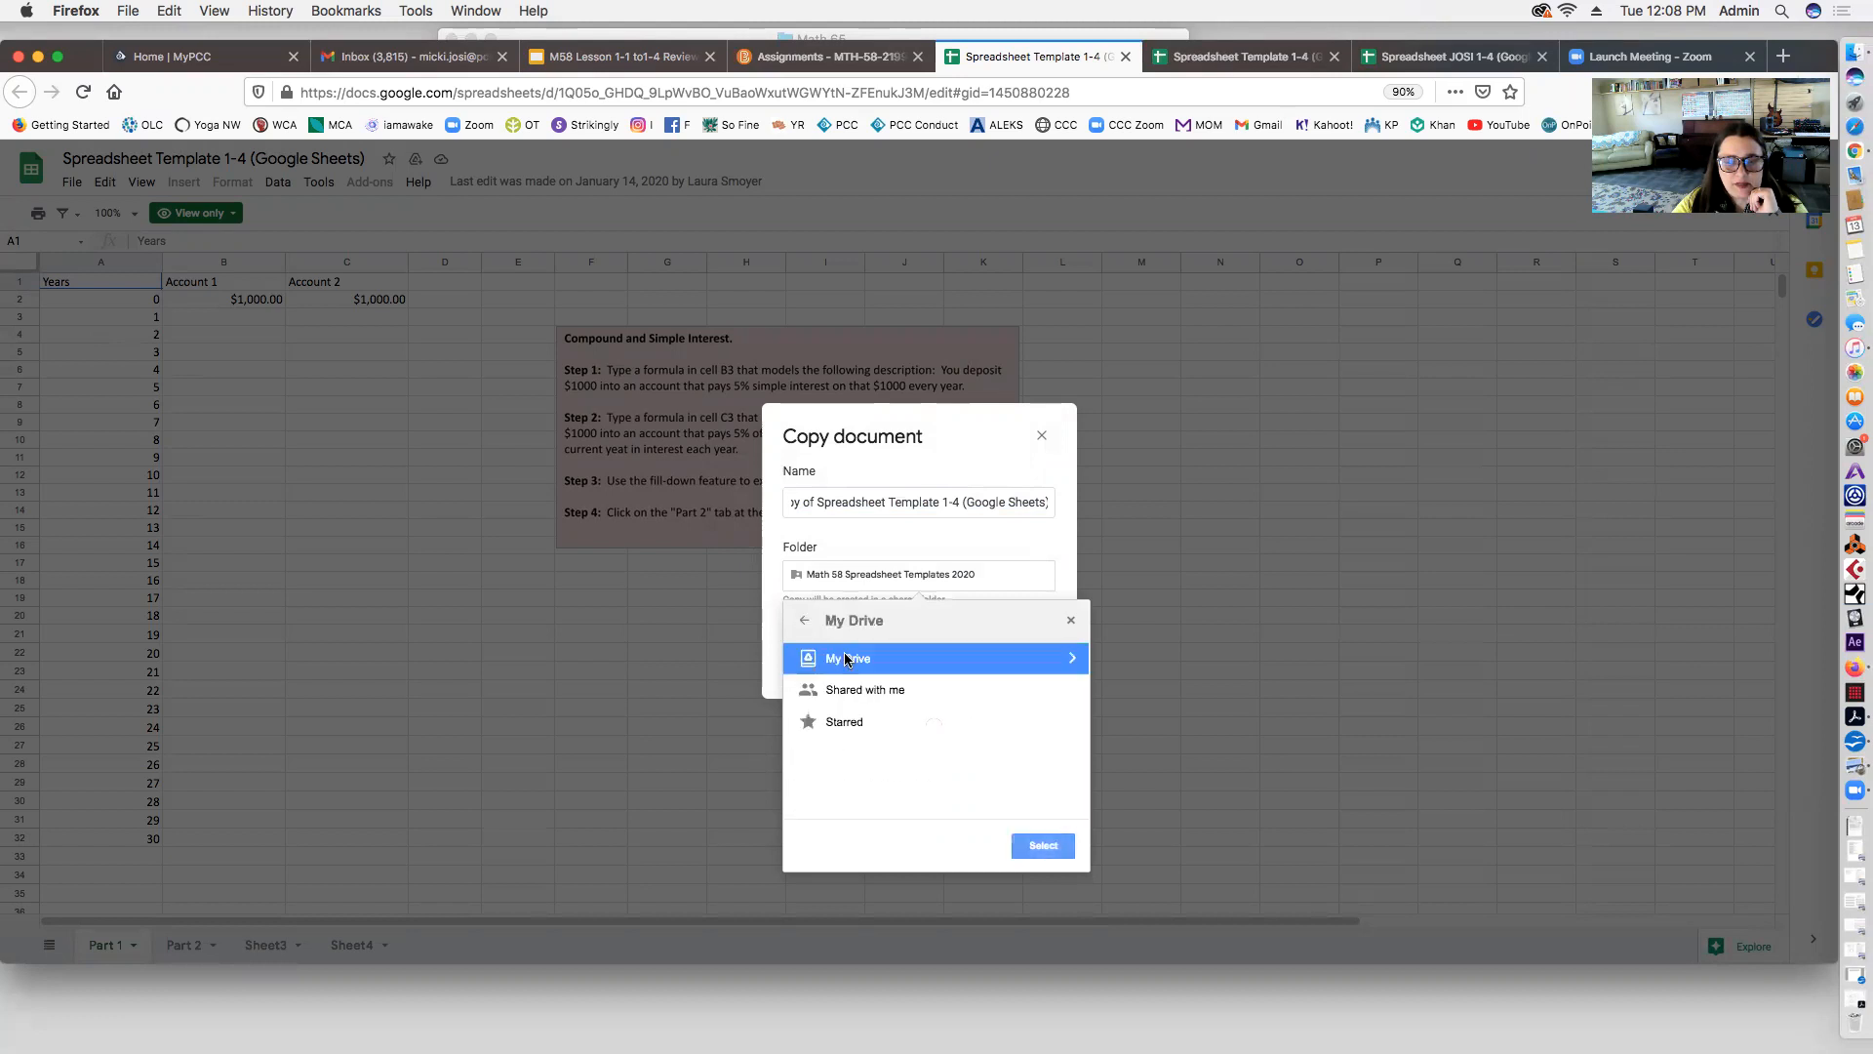
{"action": "left_click", "coordinate": [845, 657]}
{"action": "scroll", "coordinate": [959, 780], "scroll_direction": "down", "scroll_amount": 3}
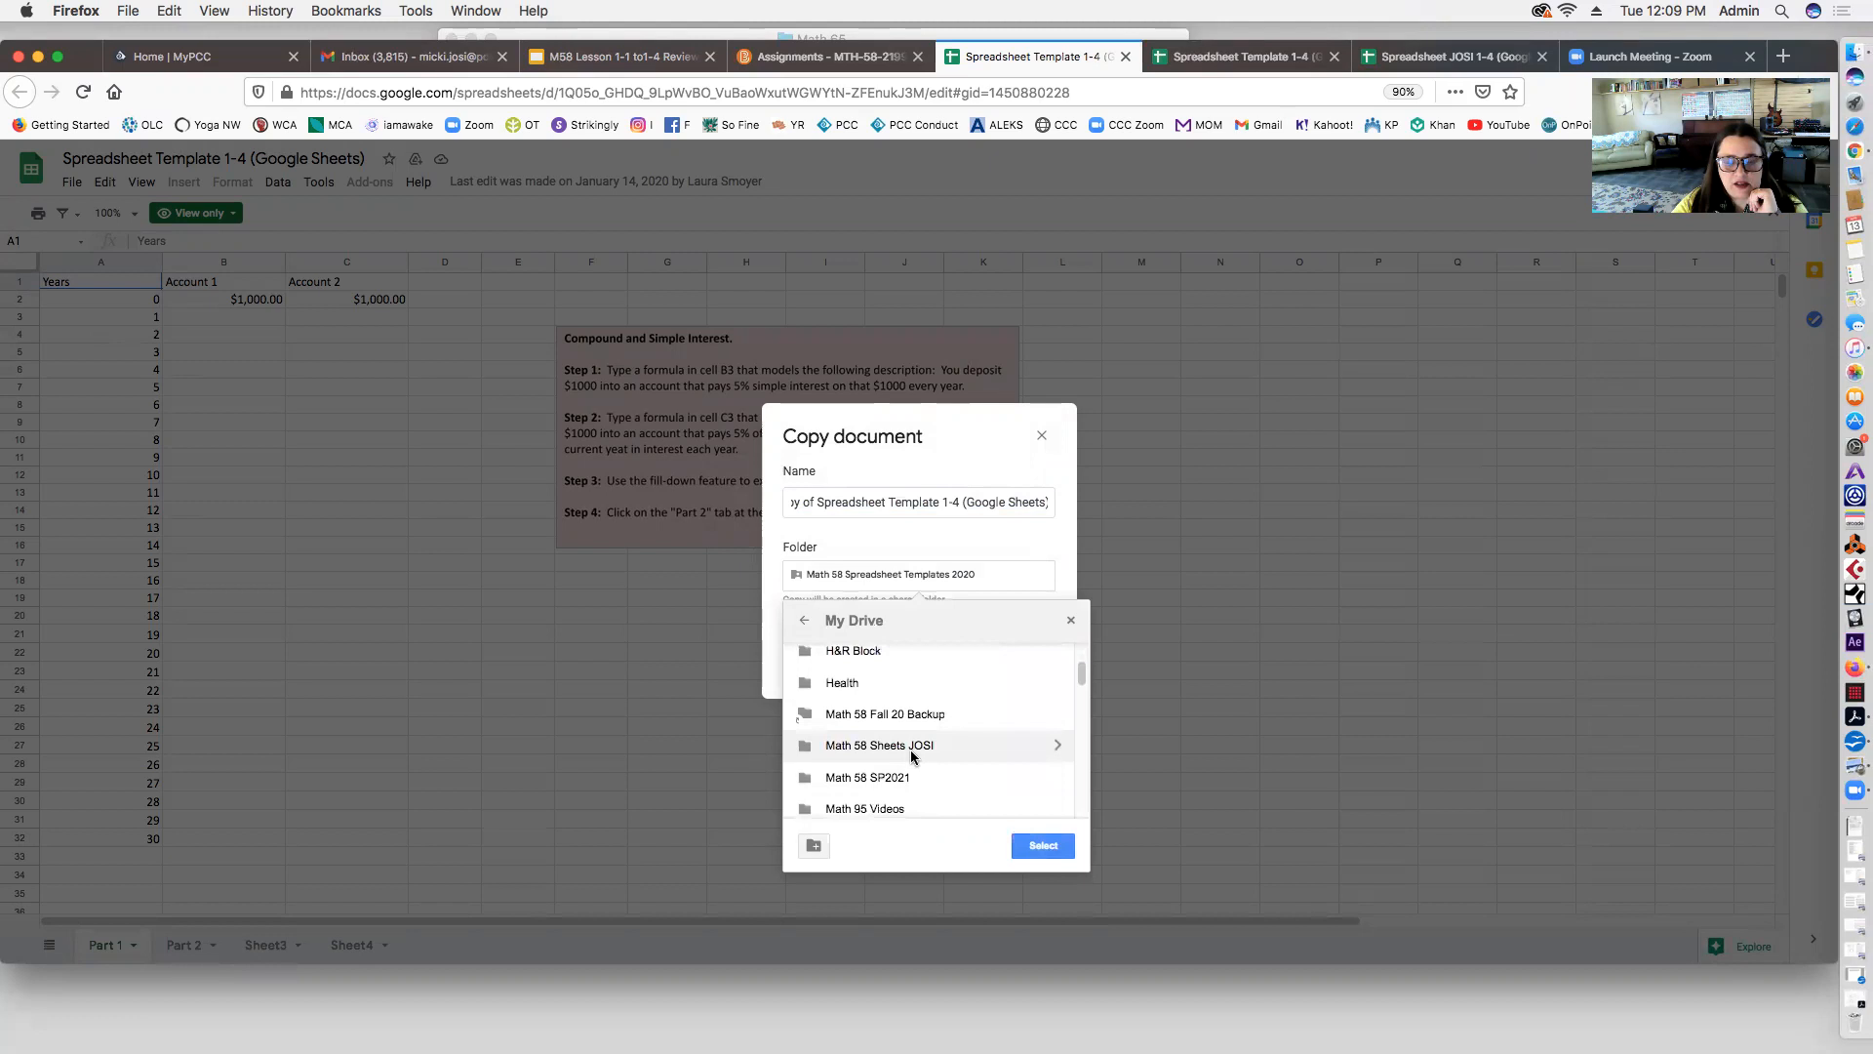
{"action": "left_click", "coordinate": [912, 751]}
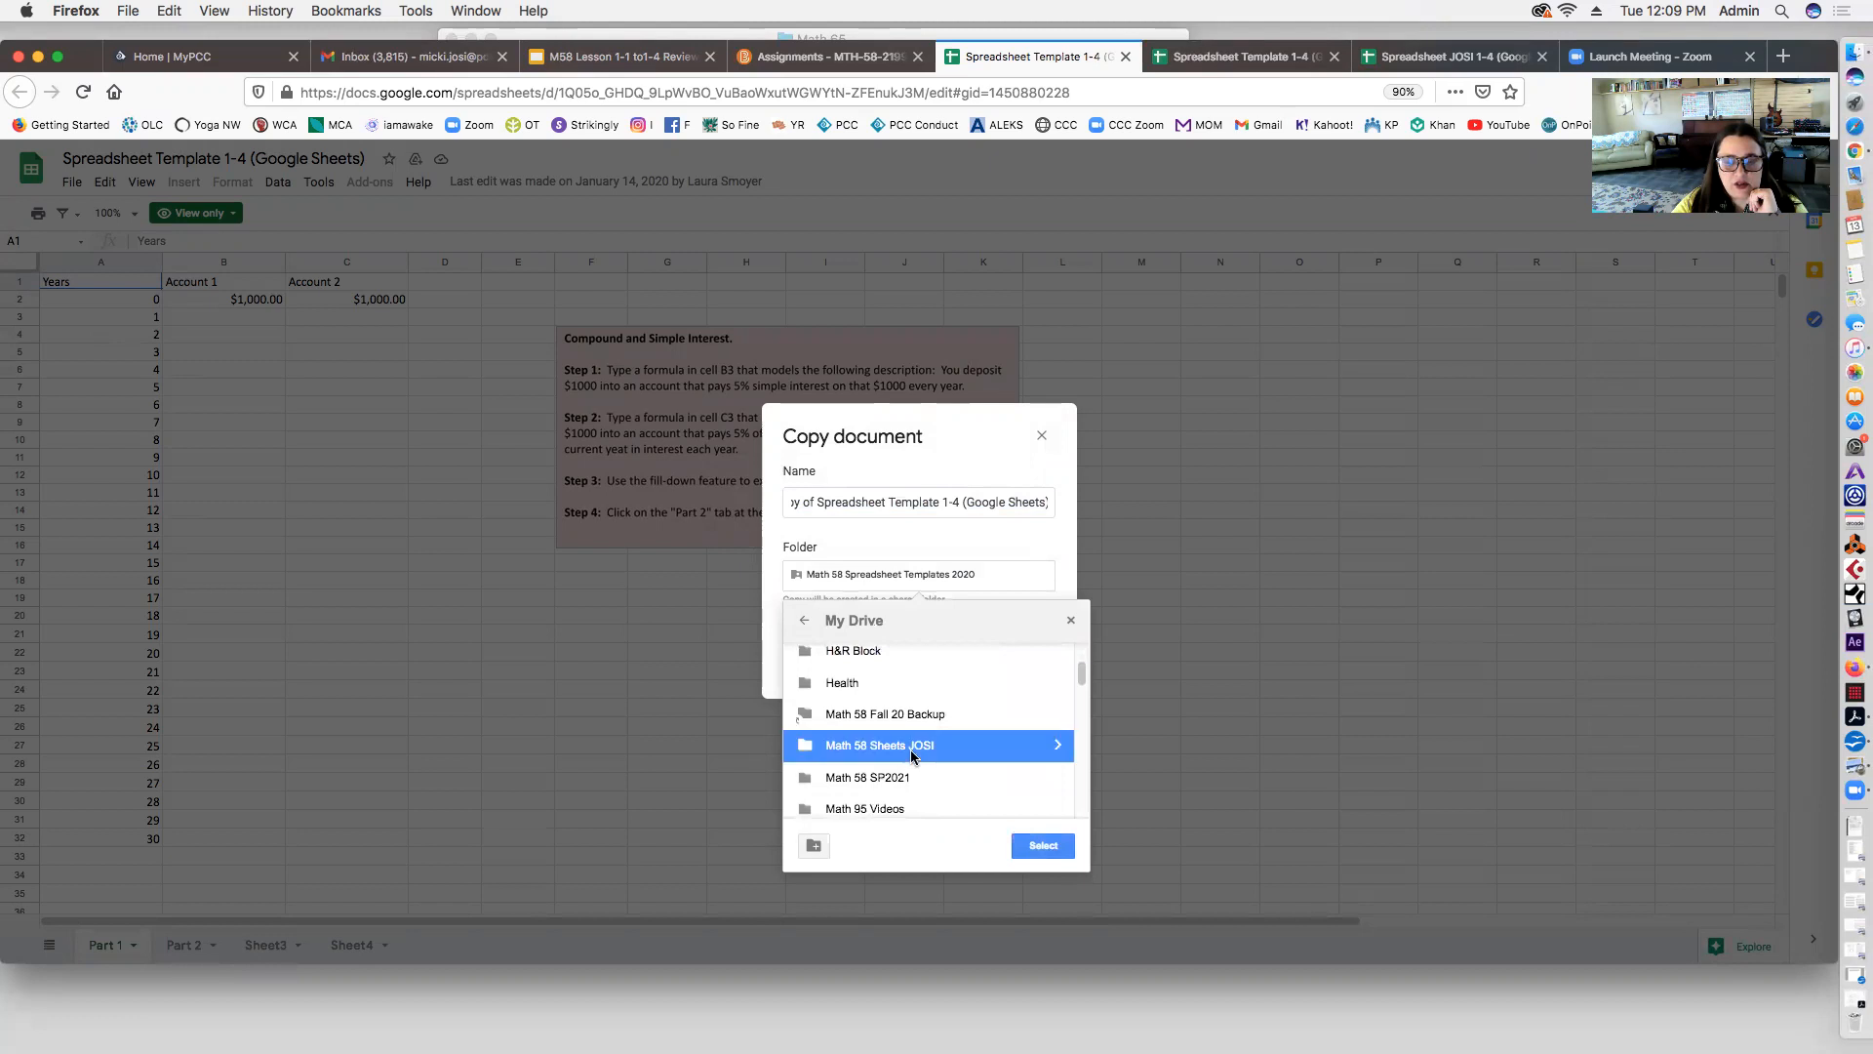
{"action": "left_click", "coordinate": [1032, 855]}
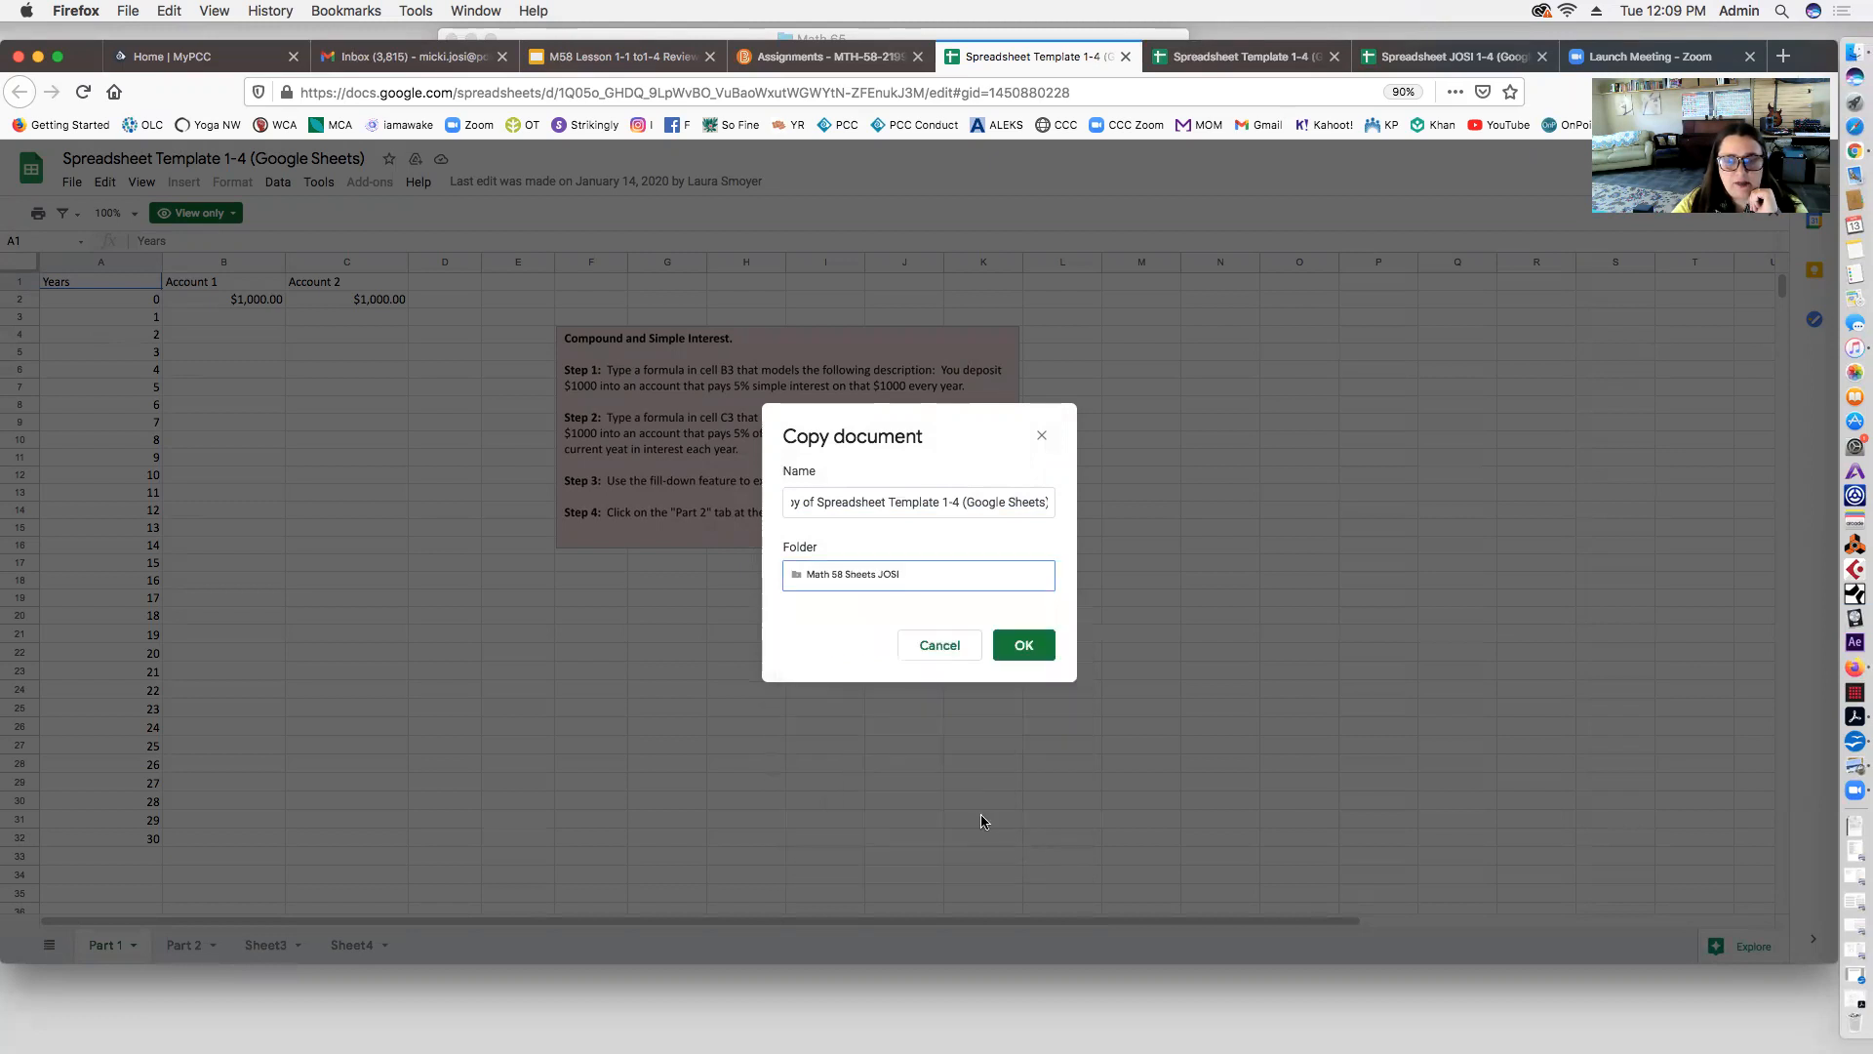
Step: Name the copy with the student's name instead of 'Template', drop 'Copy of', and create it
{"action": "left_click", "coordinate": [832, 503]}
{"action": "left_click_drag", "start_coordinate": [888, 503], "coordinate": [938, 503]}
{"action": "type", "text": "JOSI"}
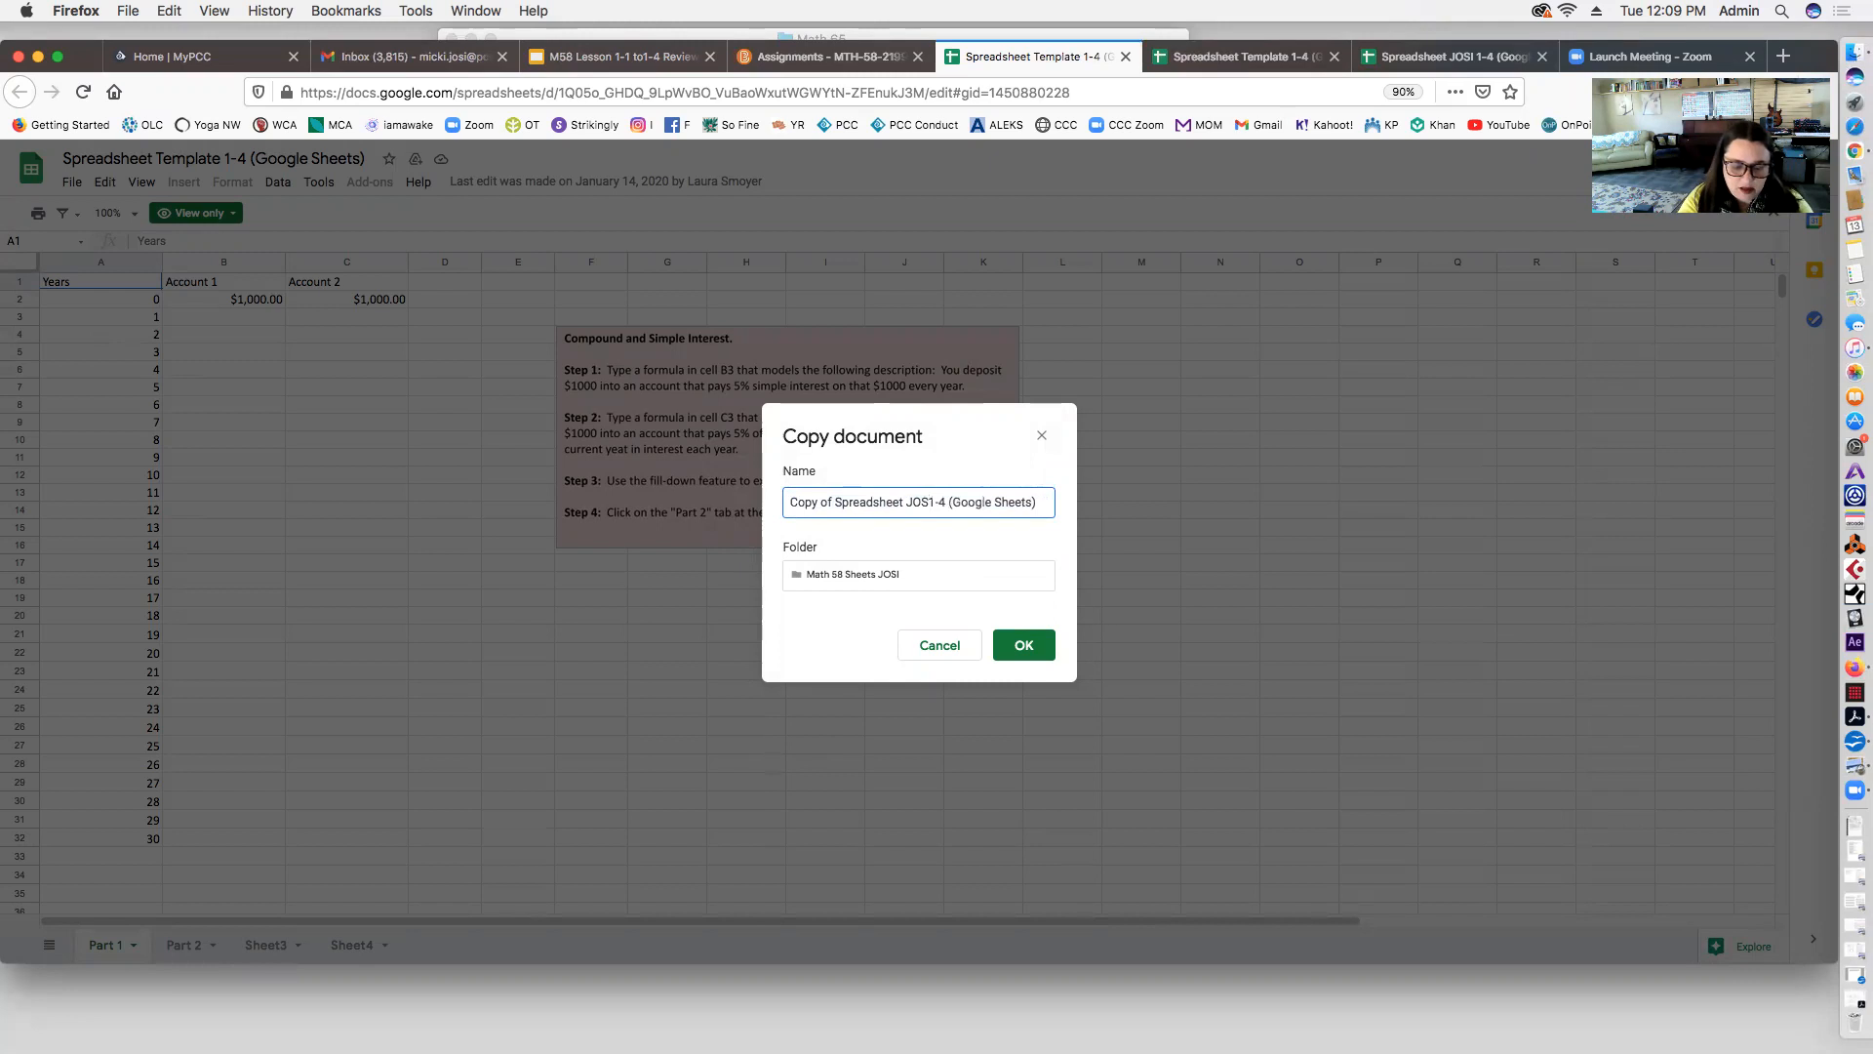
{"action": "left_click_drag", "start_coordinate": [835, 502], "coordinate": [740, 493]}
{"action": "key", "text": "BackSpace"}
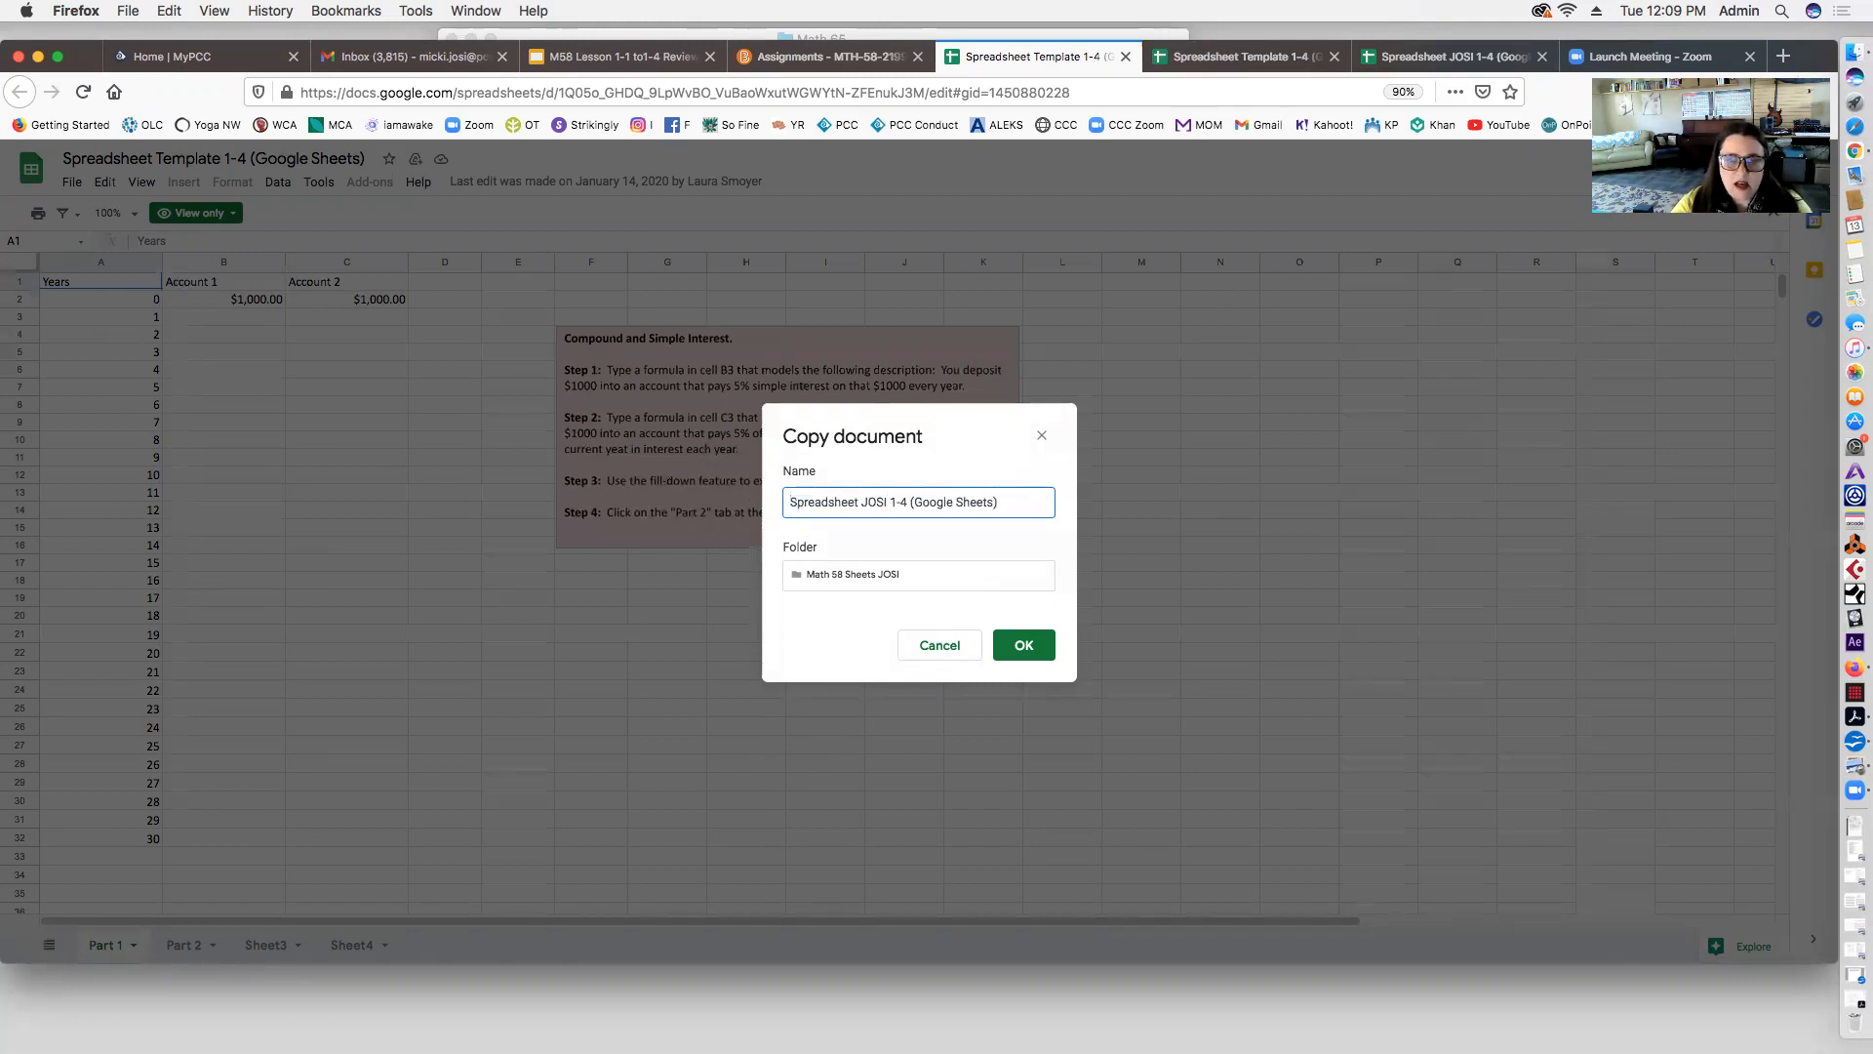
{"action": "left_click", "coordinate": [1021, 647]}
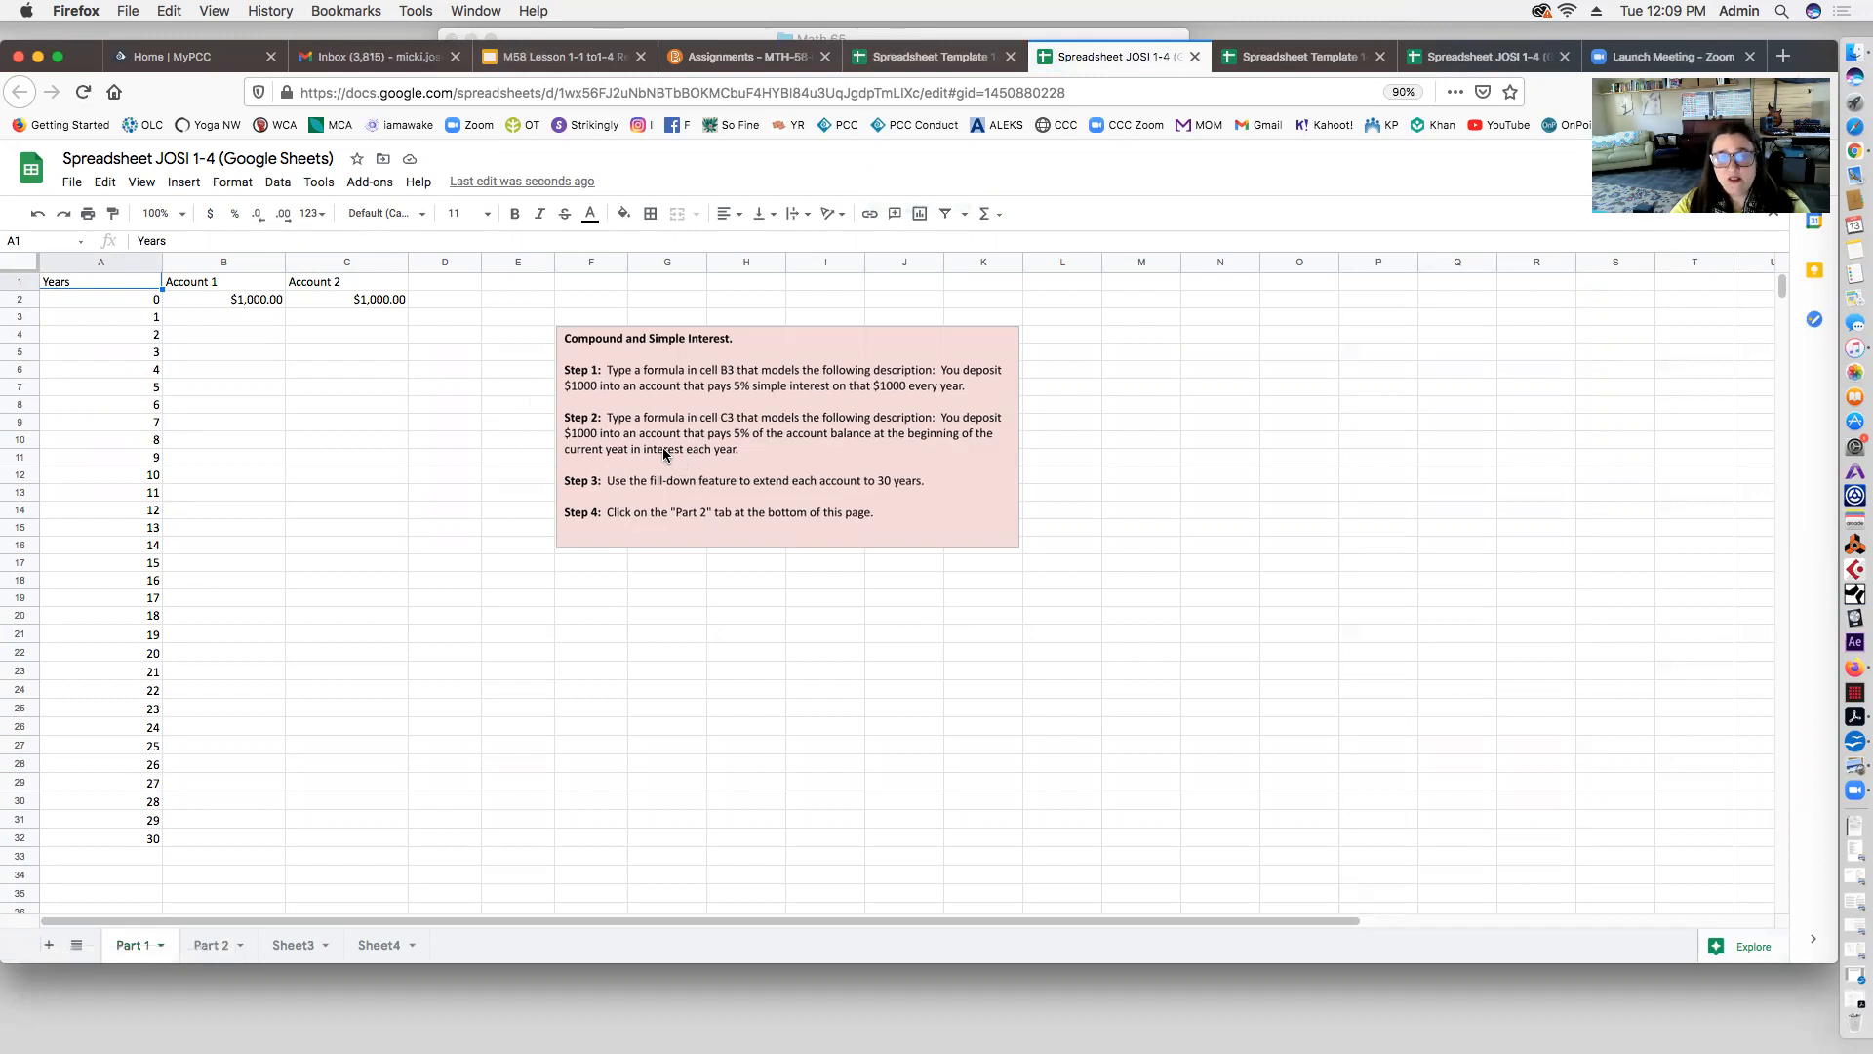
Step: Fill $1,000.00 down B2:B12 as a test, then clear B3:B12 so only the starting value remains
{"action": "left_click", "coordinate": [255, 301]}
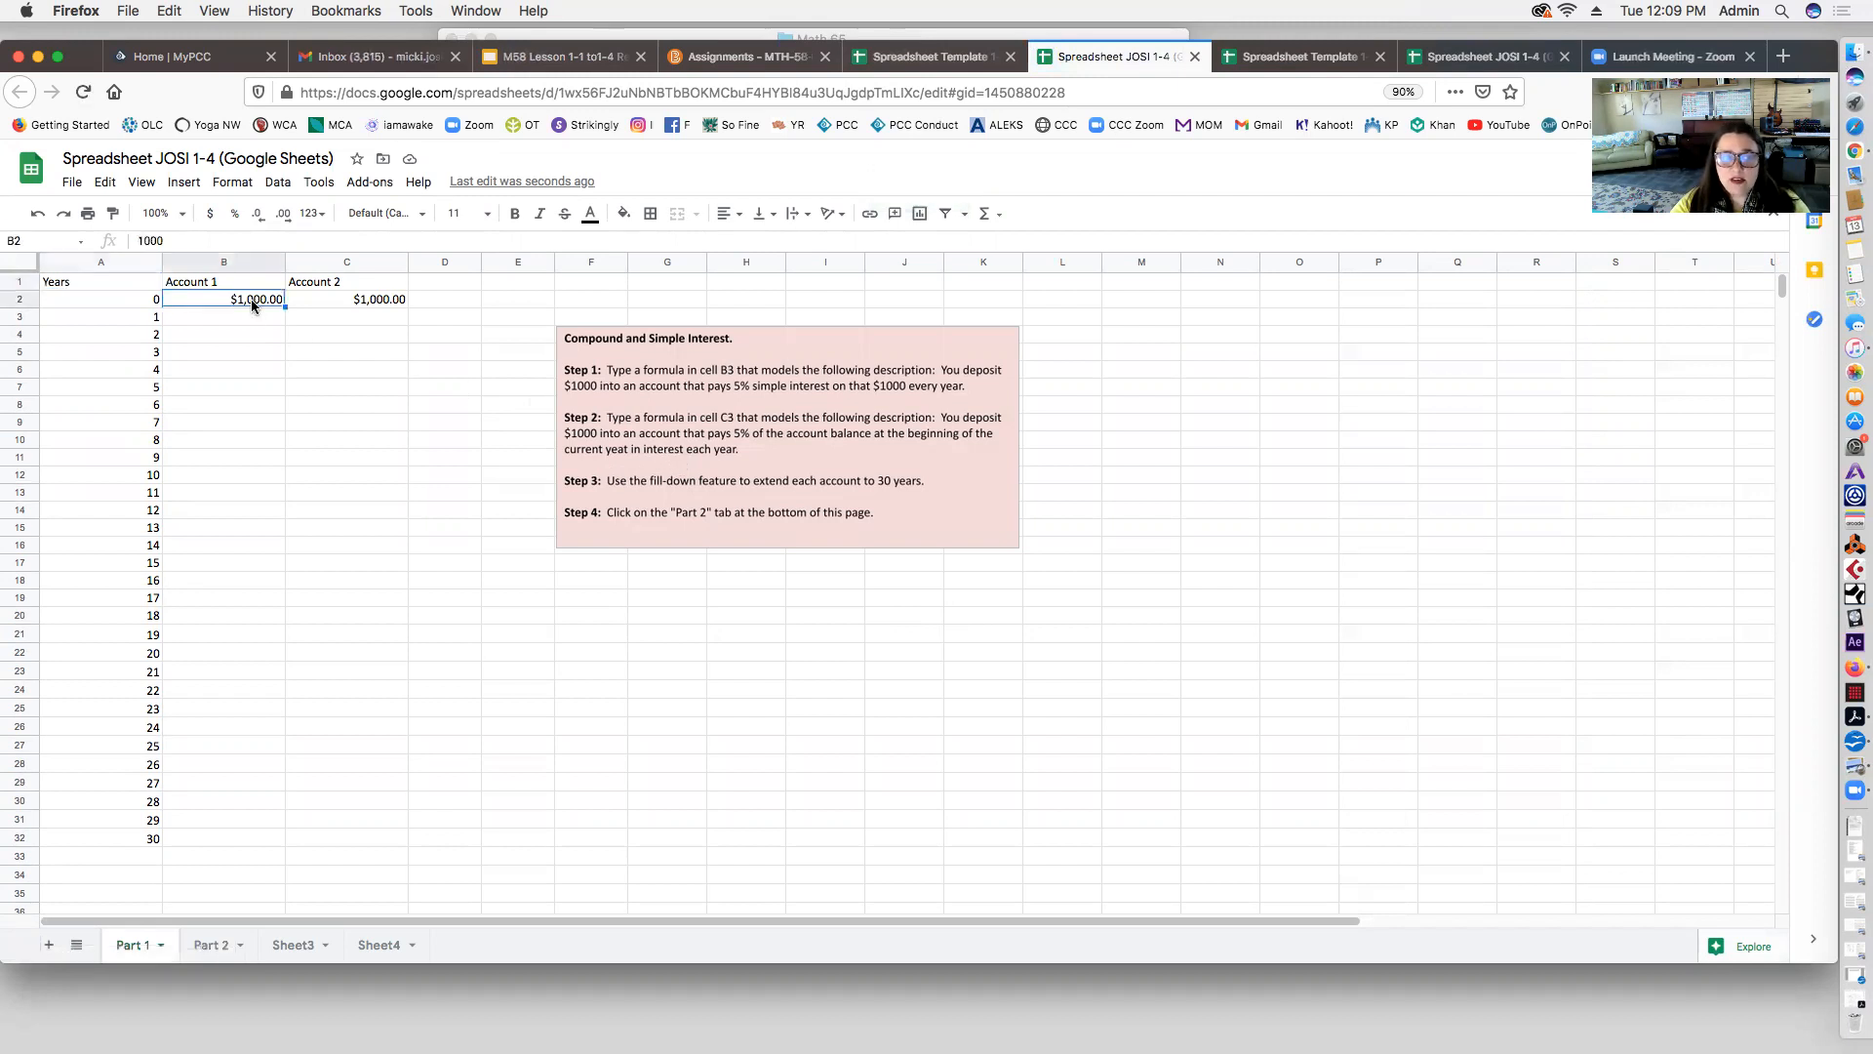
{"action": "left_click_drag", "start_coordinate": [282, 307], "coordinate": [259, 465]}
{"action": "left_click_drag", "start_coordinate": [216, 322], "coordinate": [231, 472]}
{"action": "double_click", "coordinate": [232, 475]}
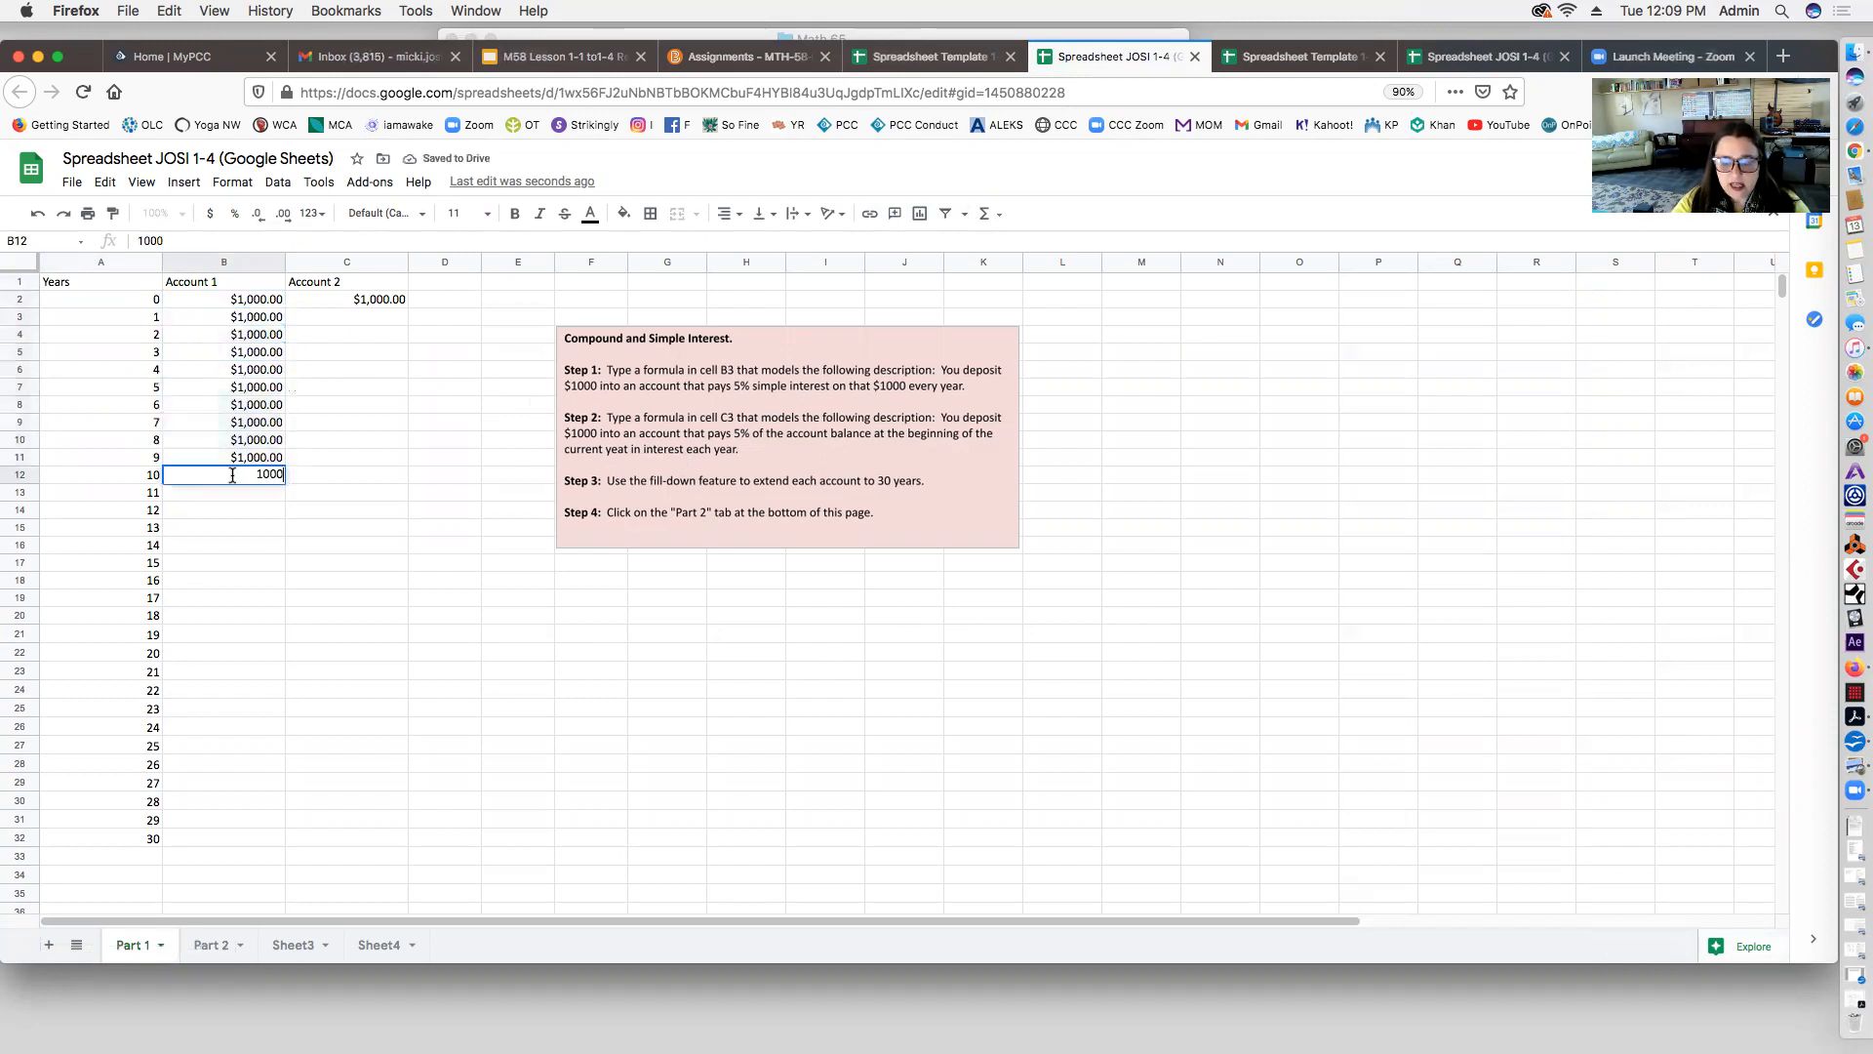
{"action": "left_click", "coordinate": [342, 477]}
{"action": "left_click_drag", "start_coordinate": [261, 320], "coordinate": [260, 478]}
{"action": "key", "text": "BackSpace"}
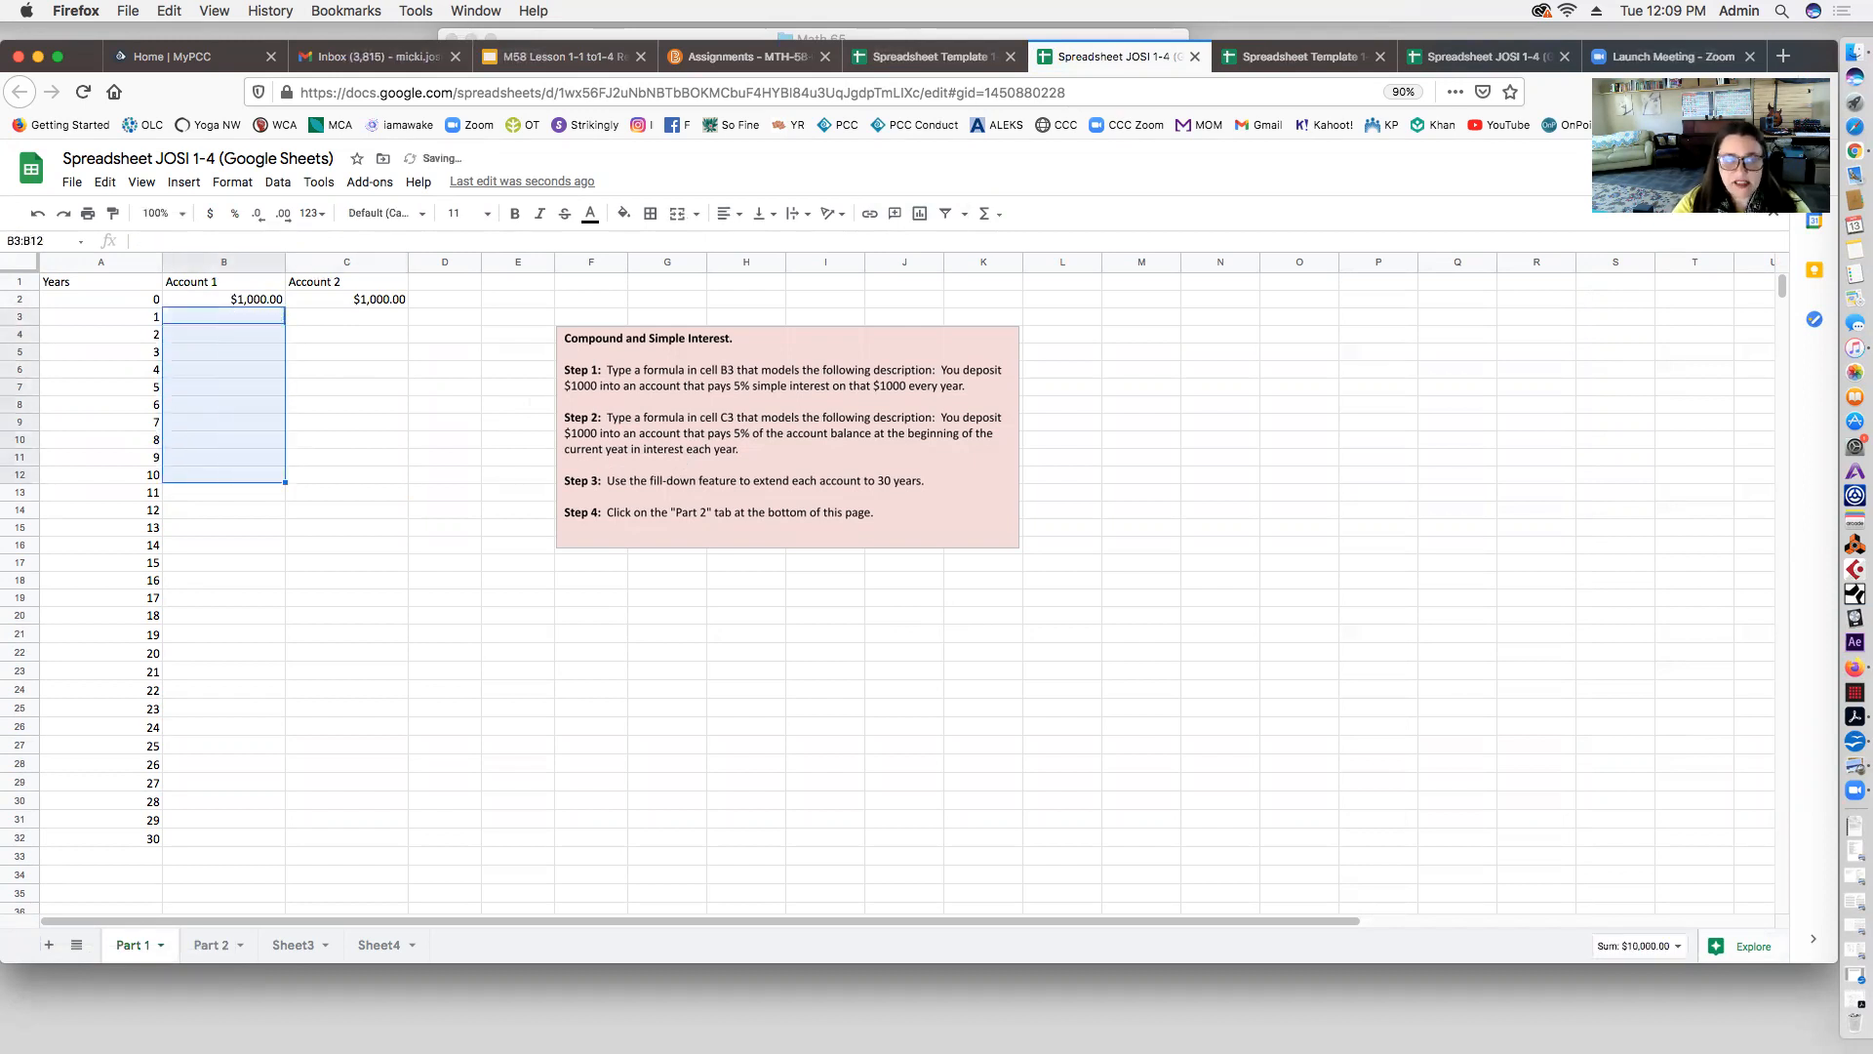
{"action": "left_click", "coordinate": [250, 316]}
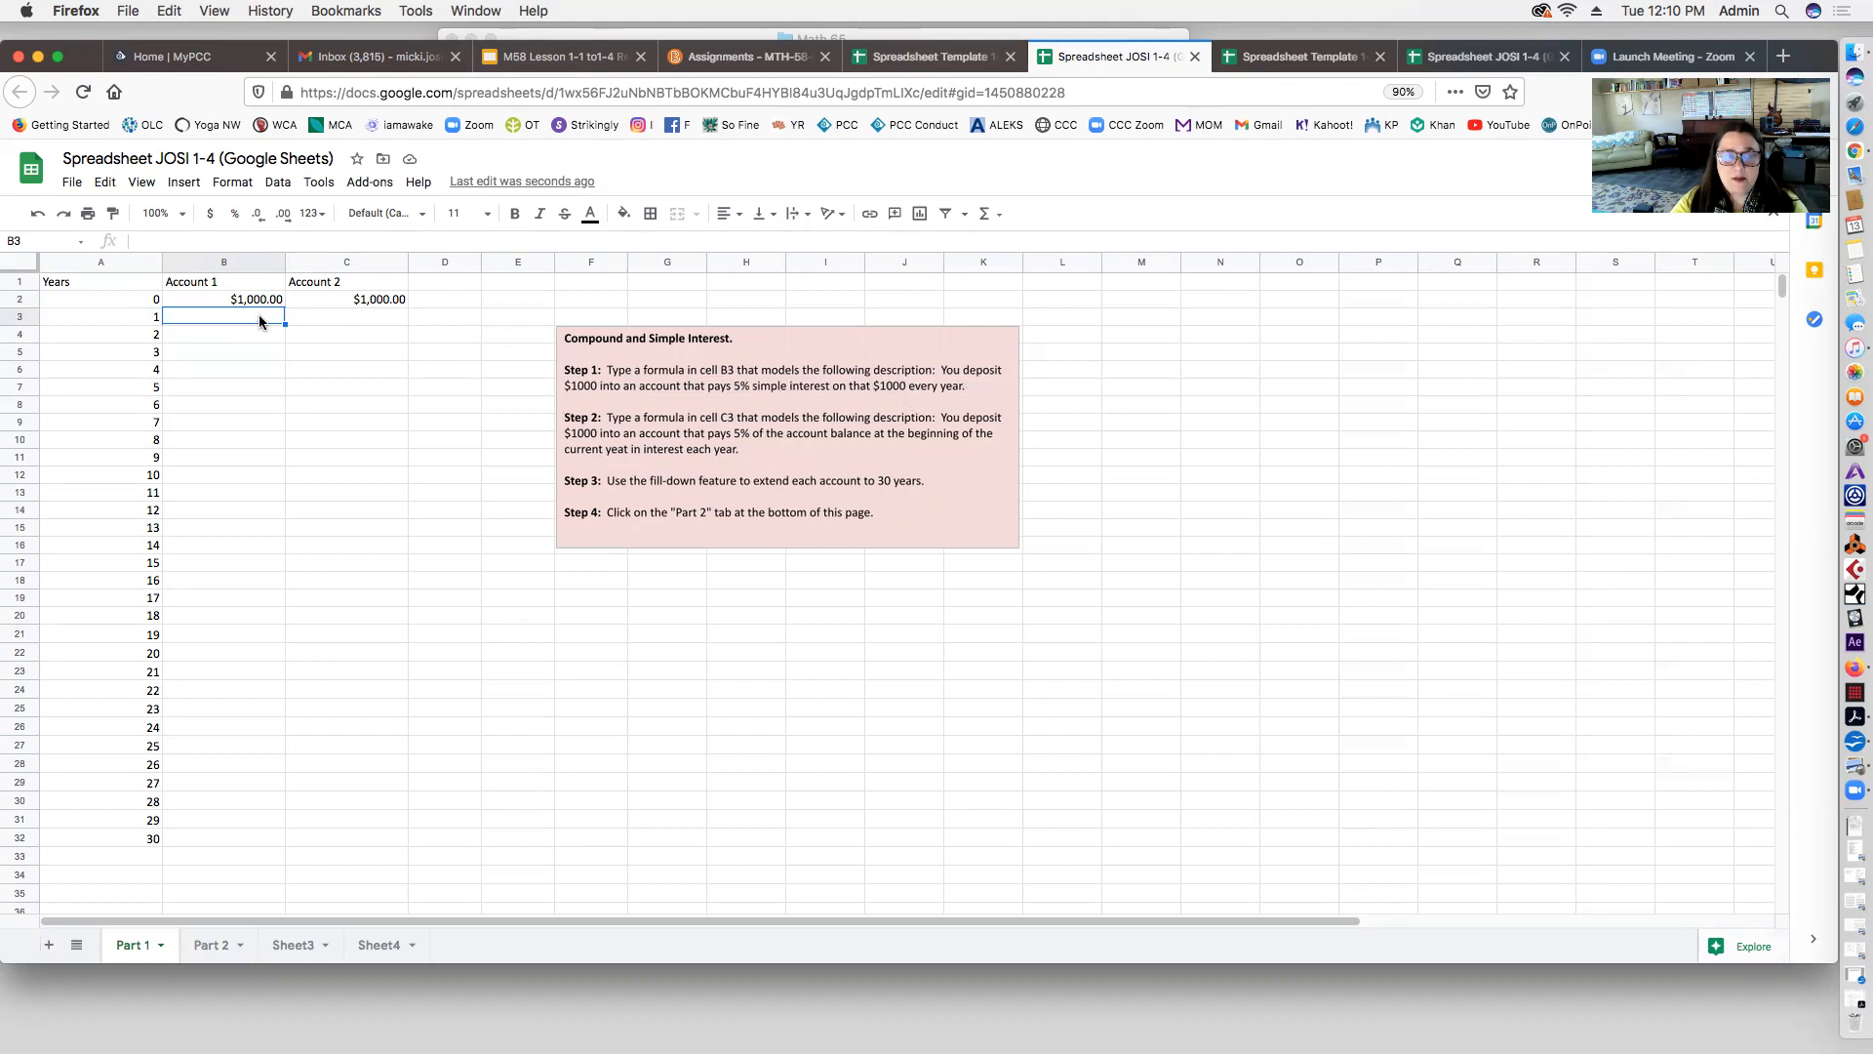
Step: Begin a formula in B3 referencing B2, then back it out to just the equals sign
{"action": "left_click", "coordinate": [243, 261]}
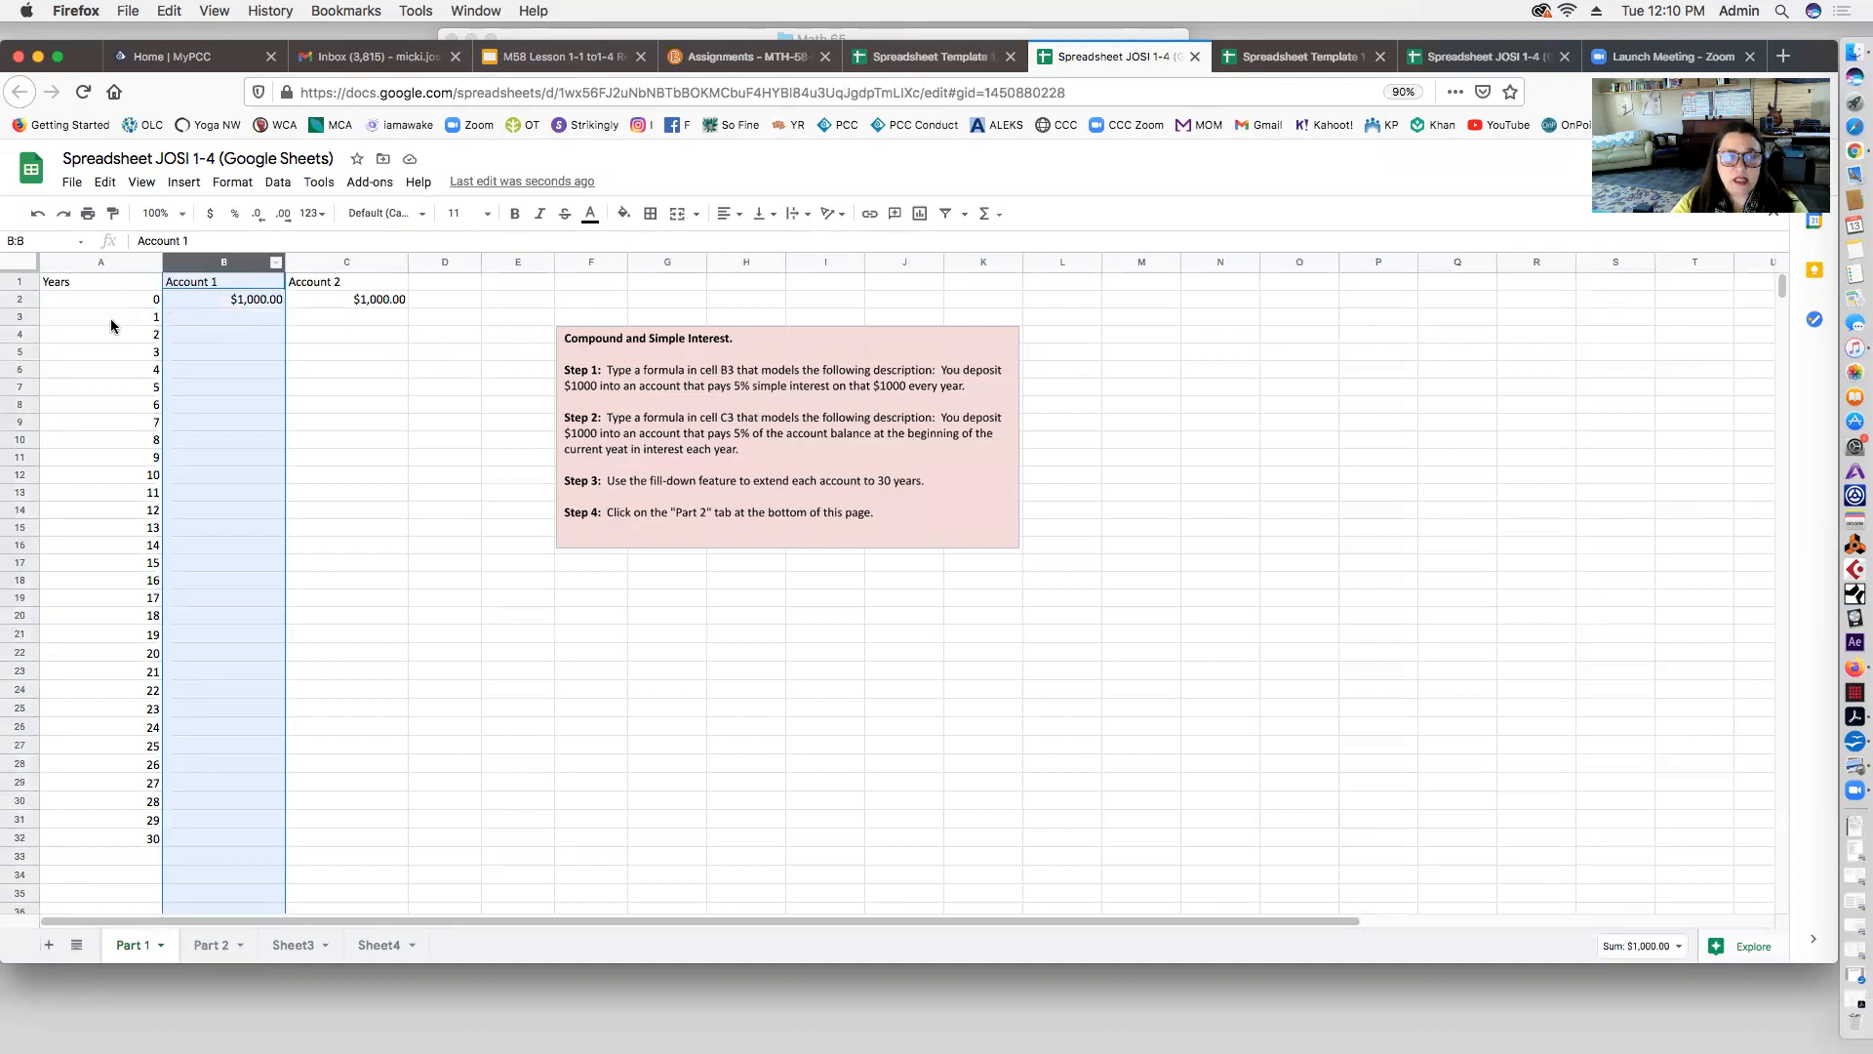
{"action": "left_click", "coordinate": [29, 316]}
{"action": "left_click", "coordinate": [243, 316]}
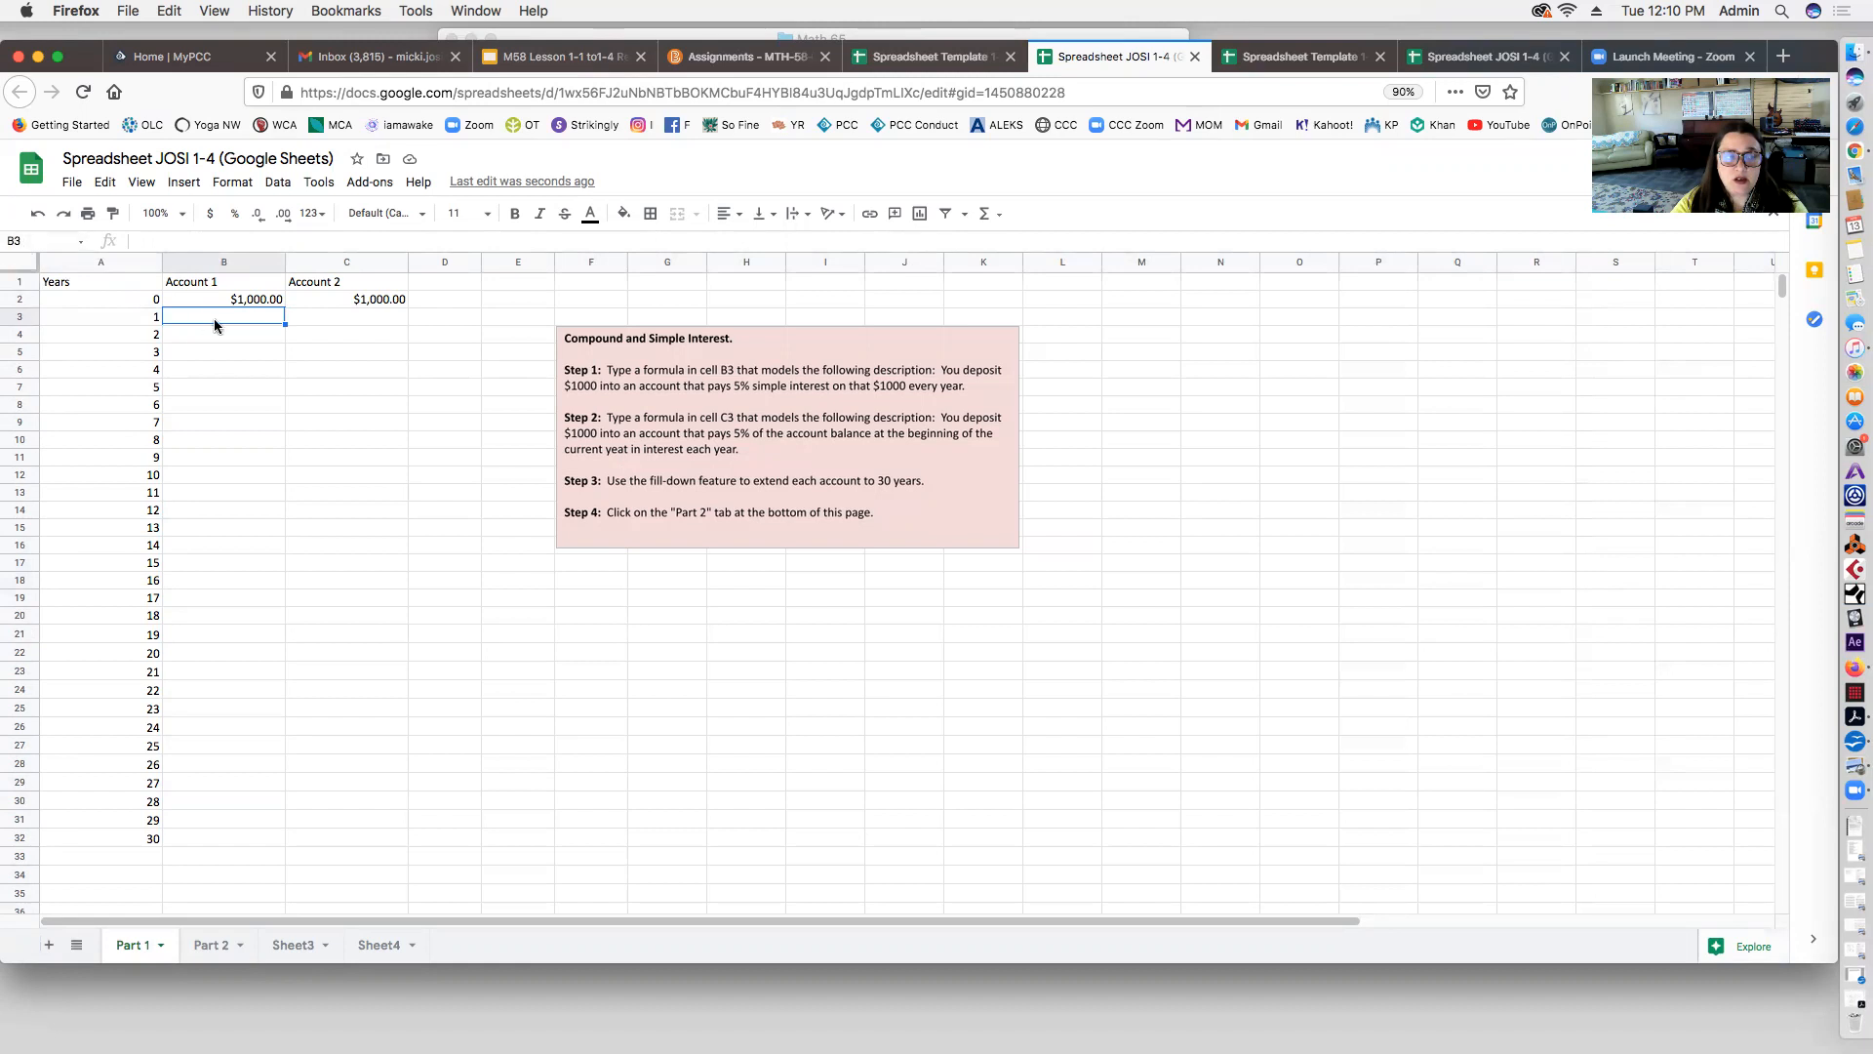
{"action": "type", "text": "="}
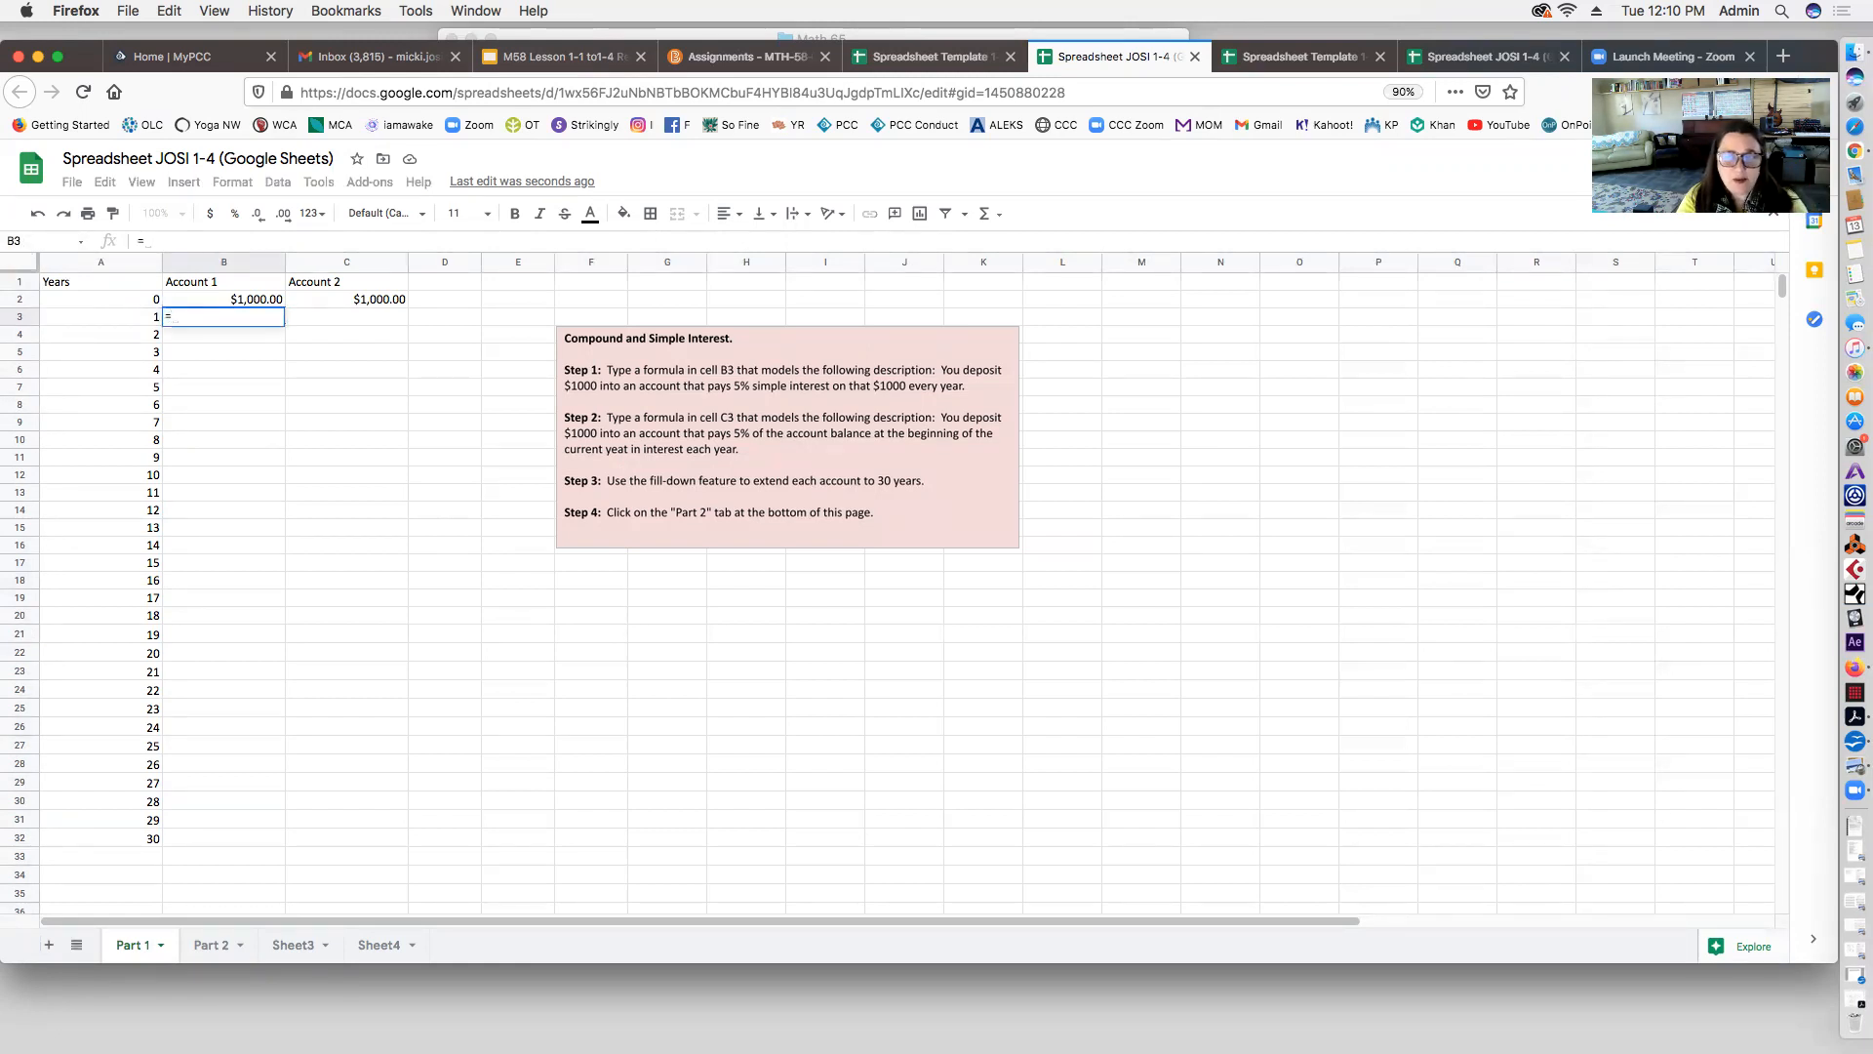
{"action": "left_click", "coordinate": [239, 299]}
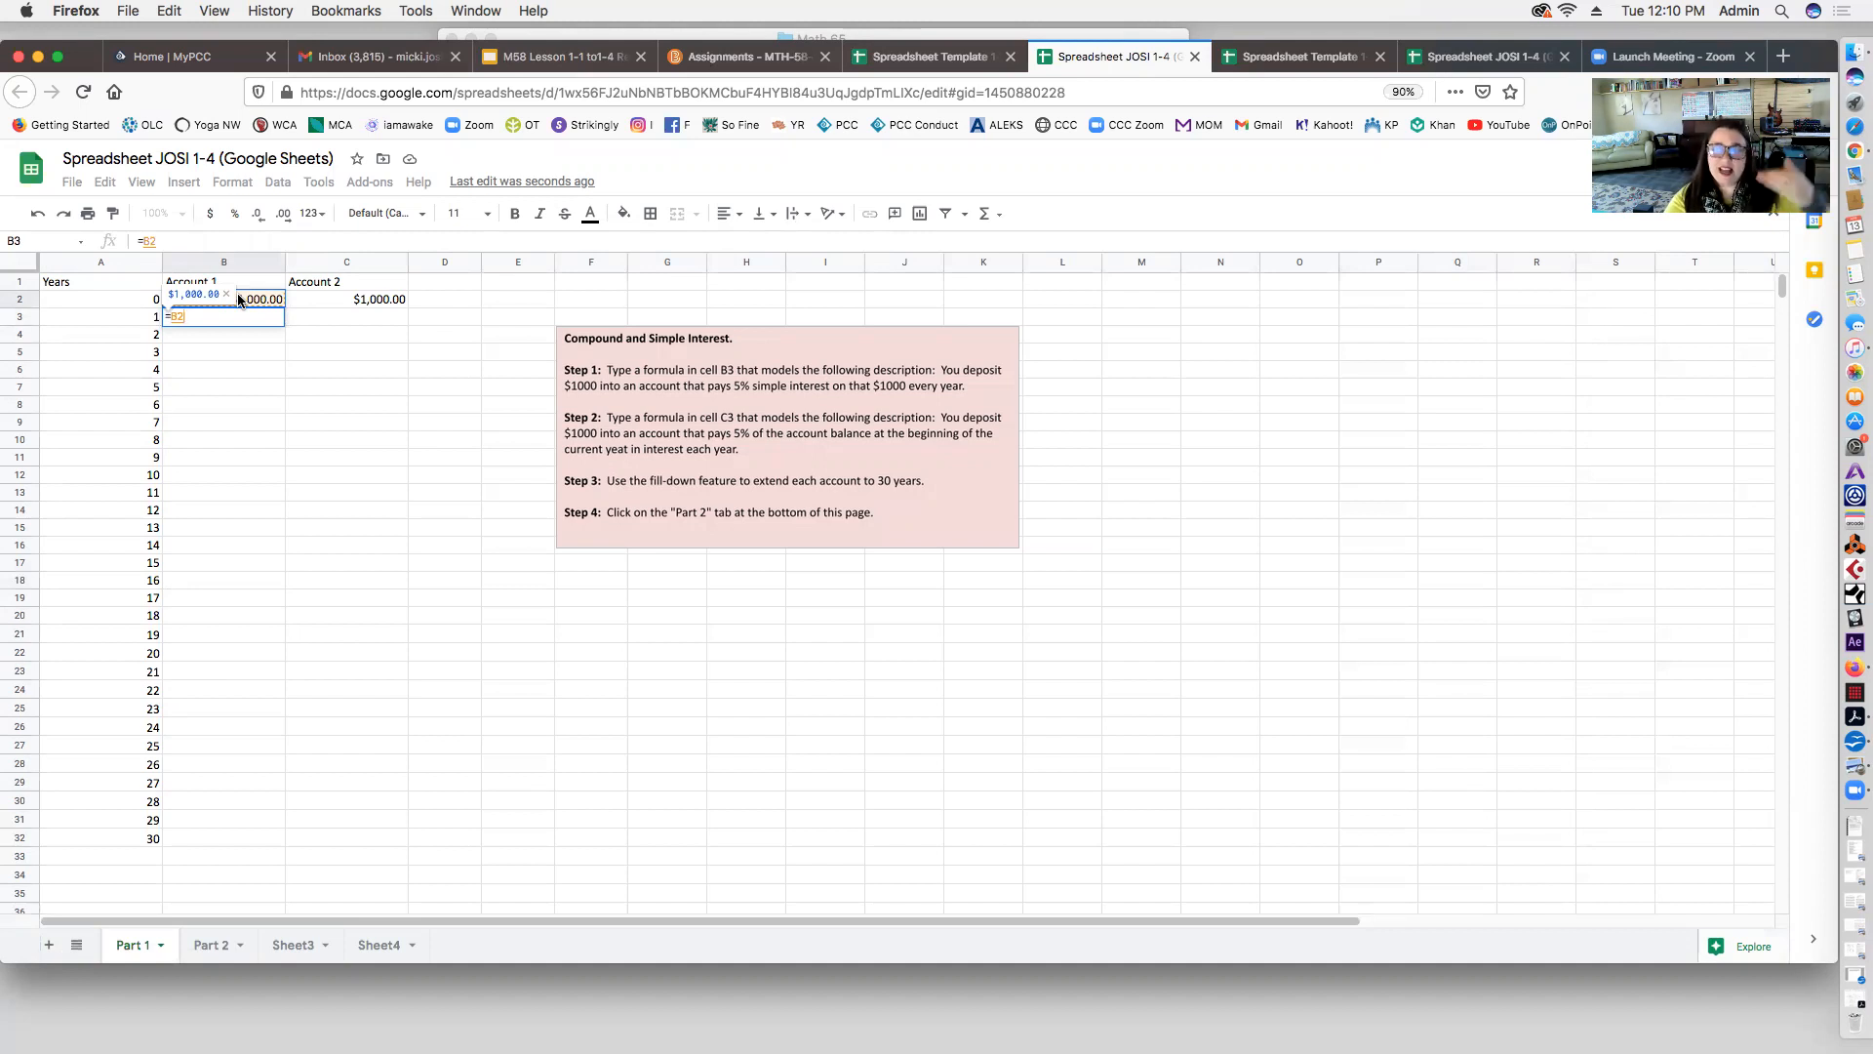
{"action": "key", "text": "Left"}
{"action": "key", "text": "BackSpace"}
{"action": "key", "text": "BackSpace"}
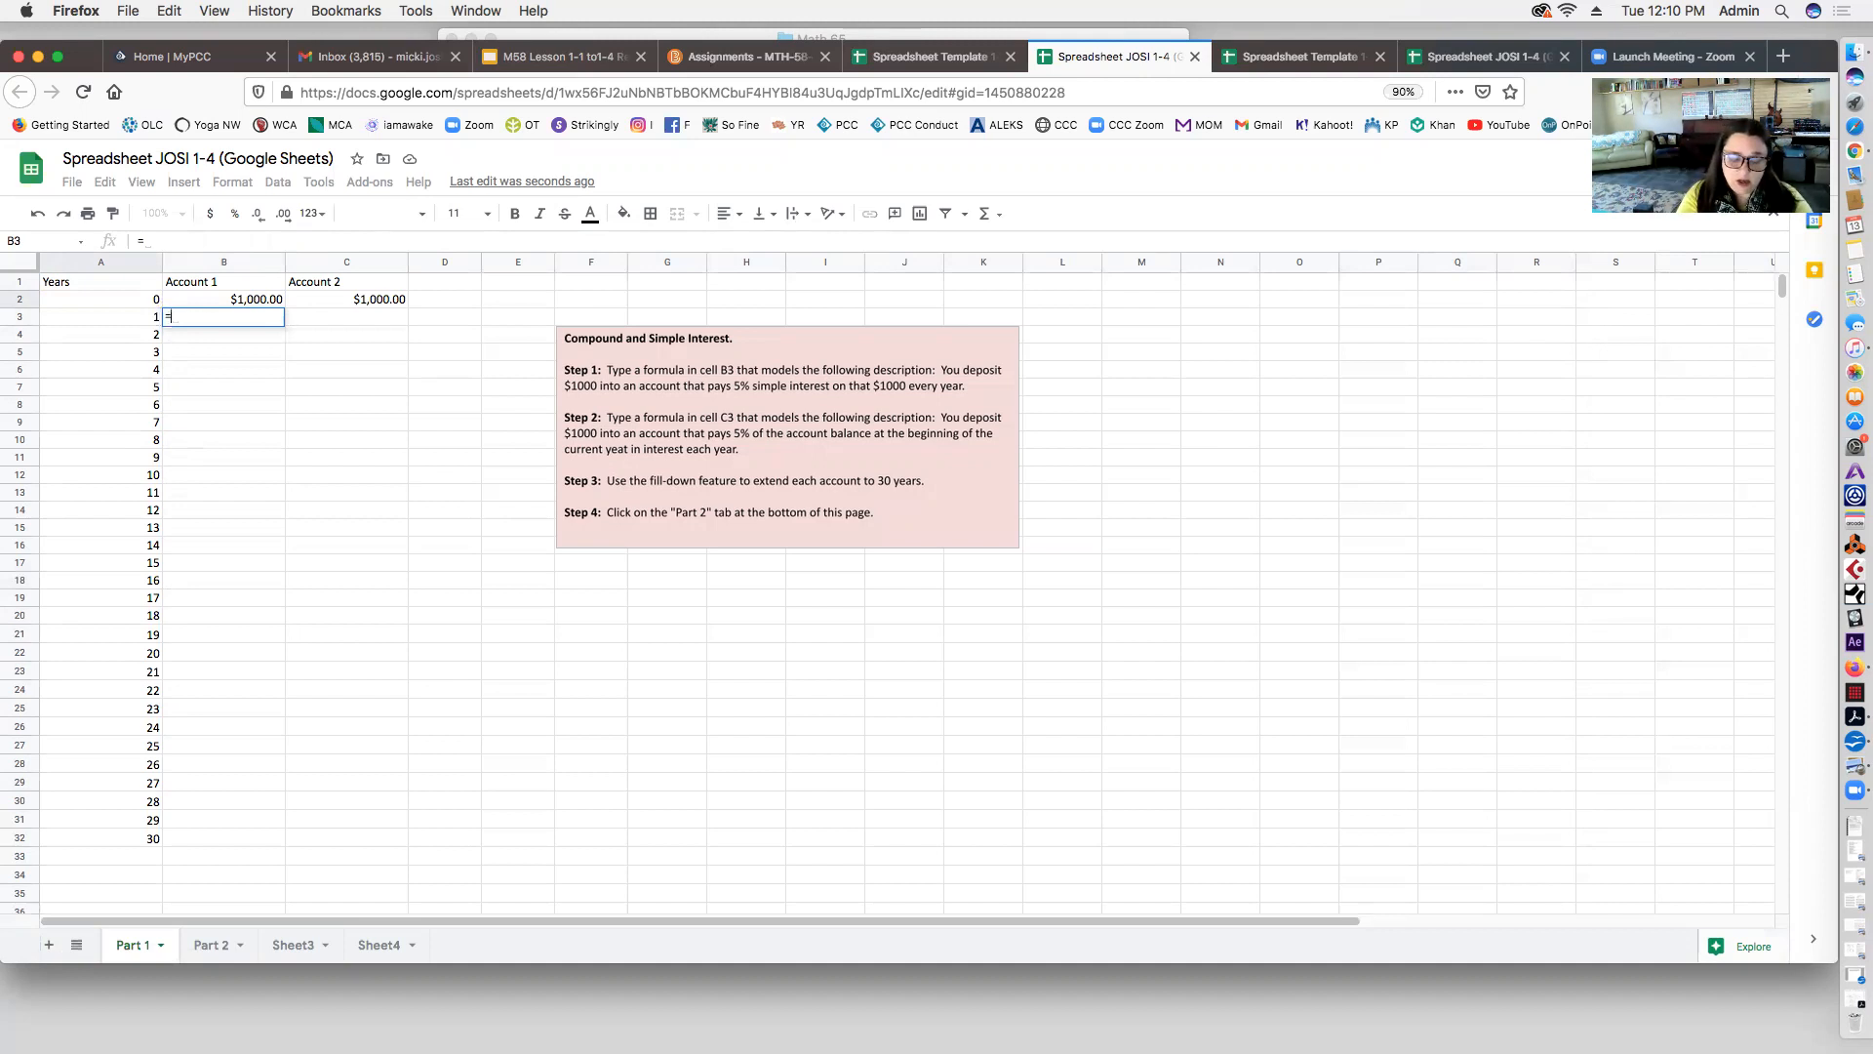
Step: Complete B3 as =$B$3+$B$3*0.05*A3, which returns a #REF! circular-dependency error
{"action": "type", "text": "$B"}
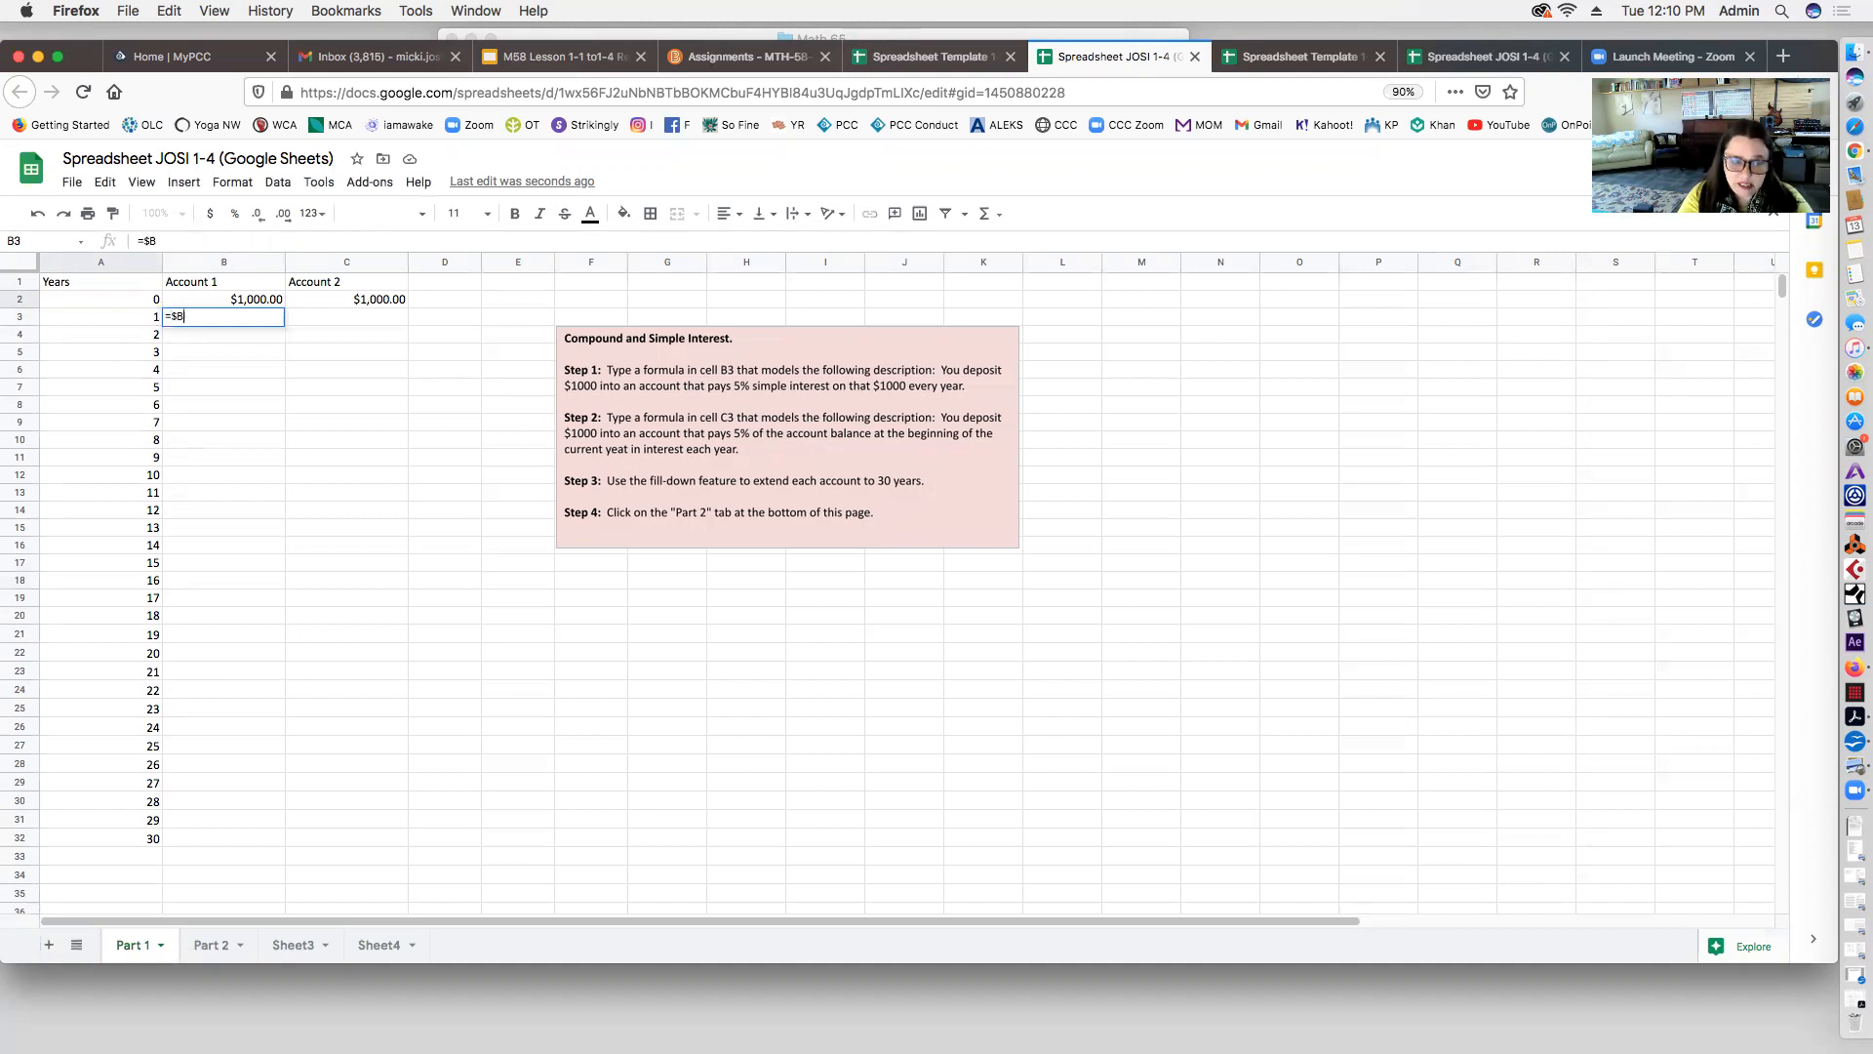
{"action": "type", "text": "$3"}
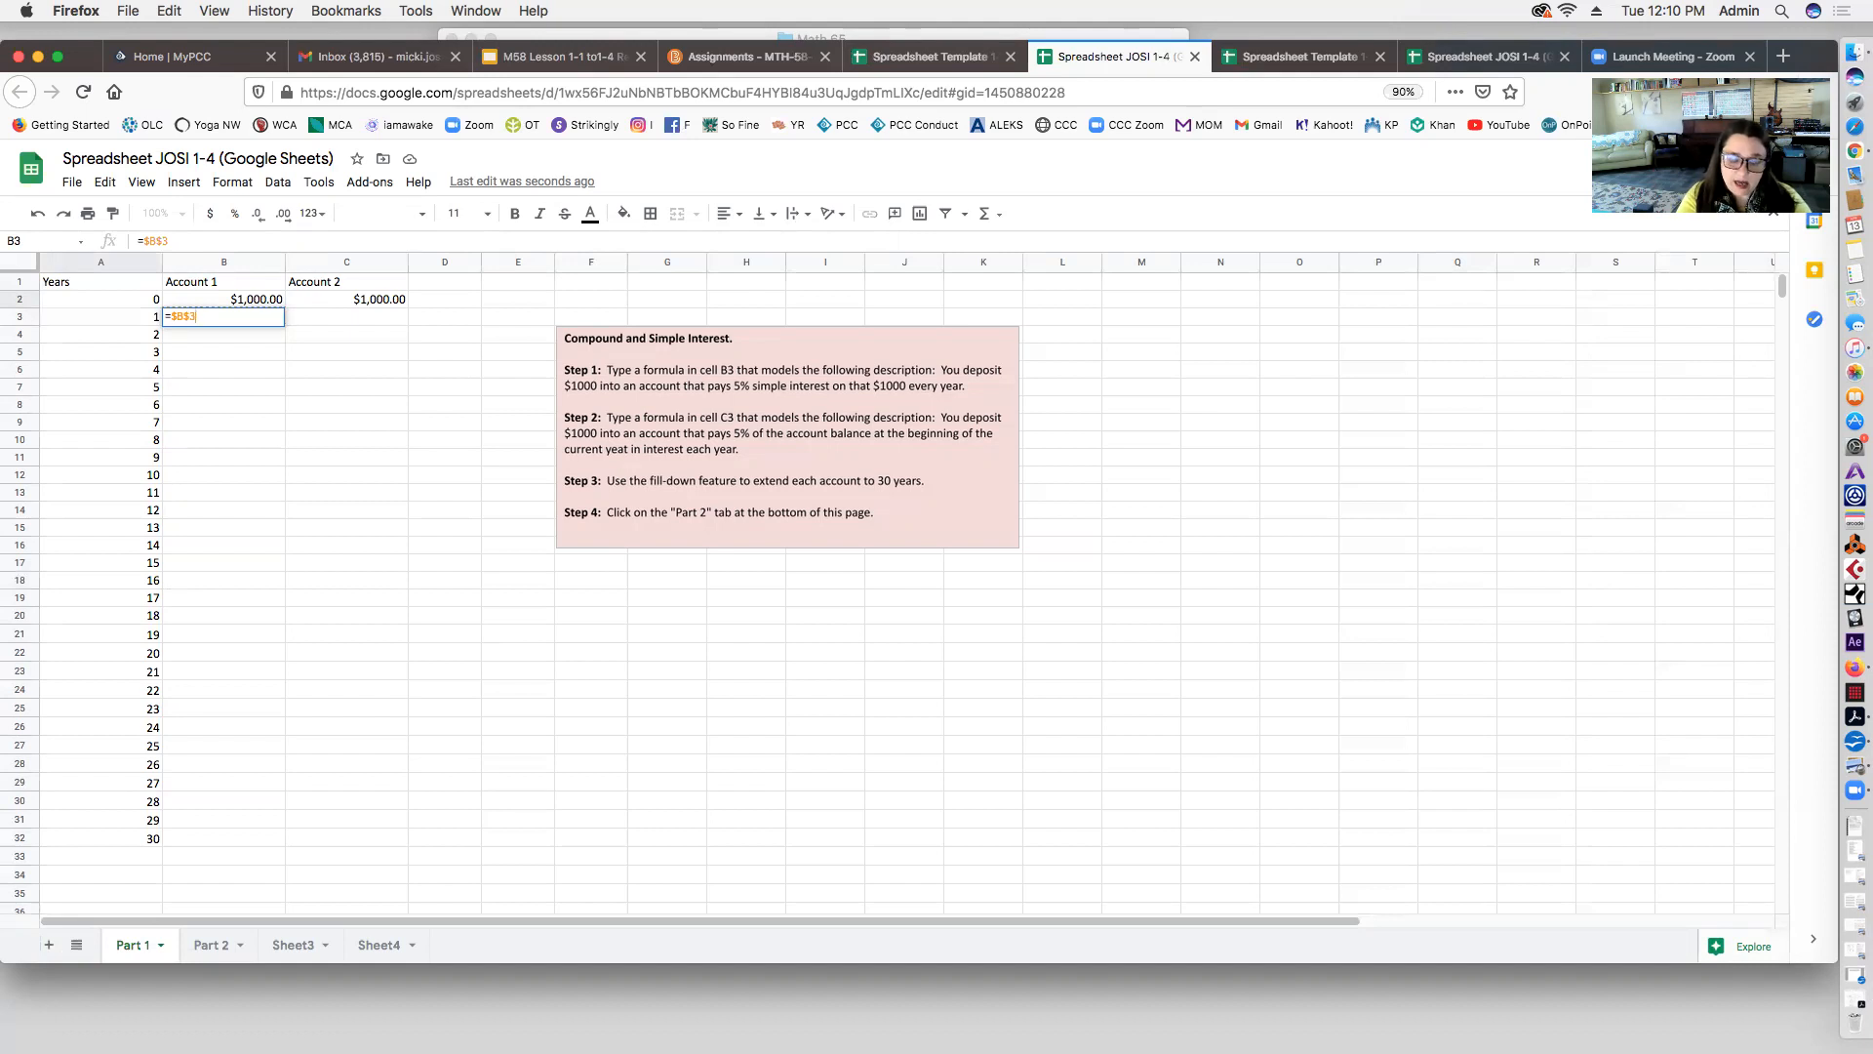
{"action": "type", "text": "+"}
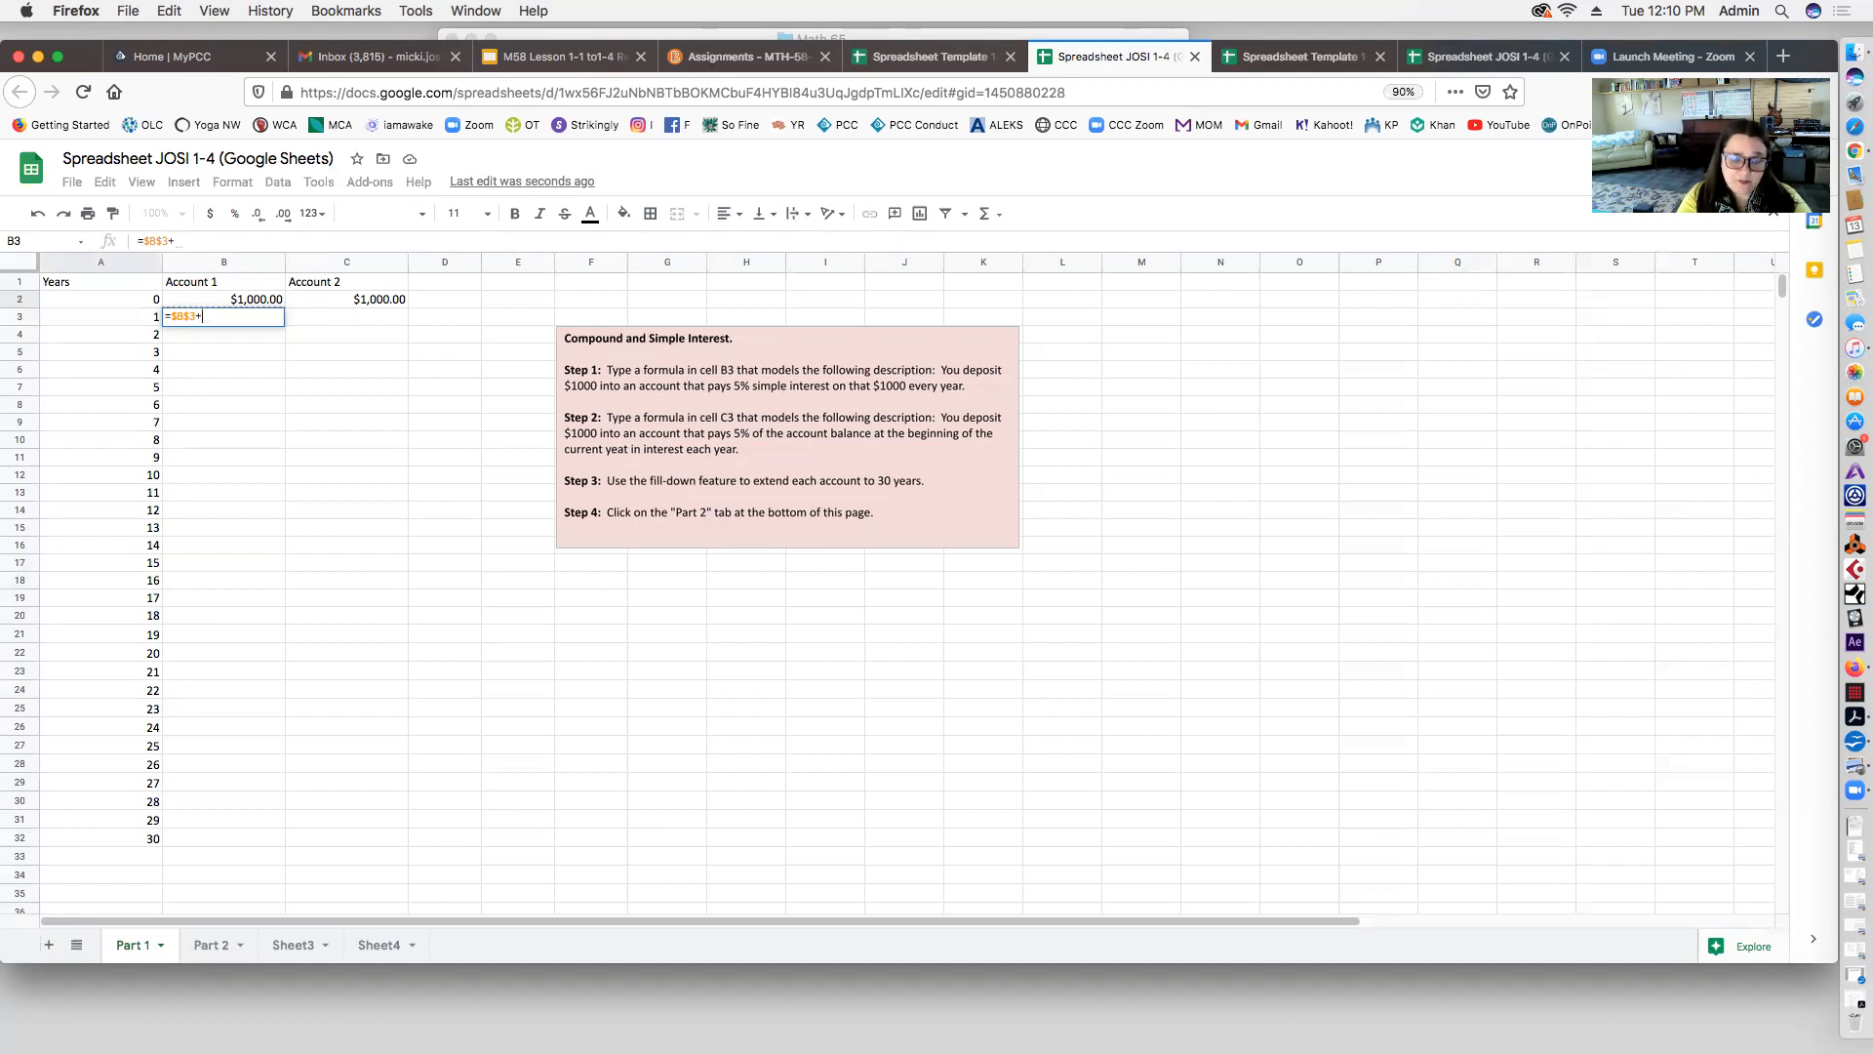
{"action": "type", "text": "$"}
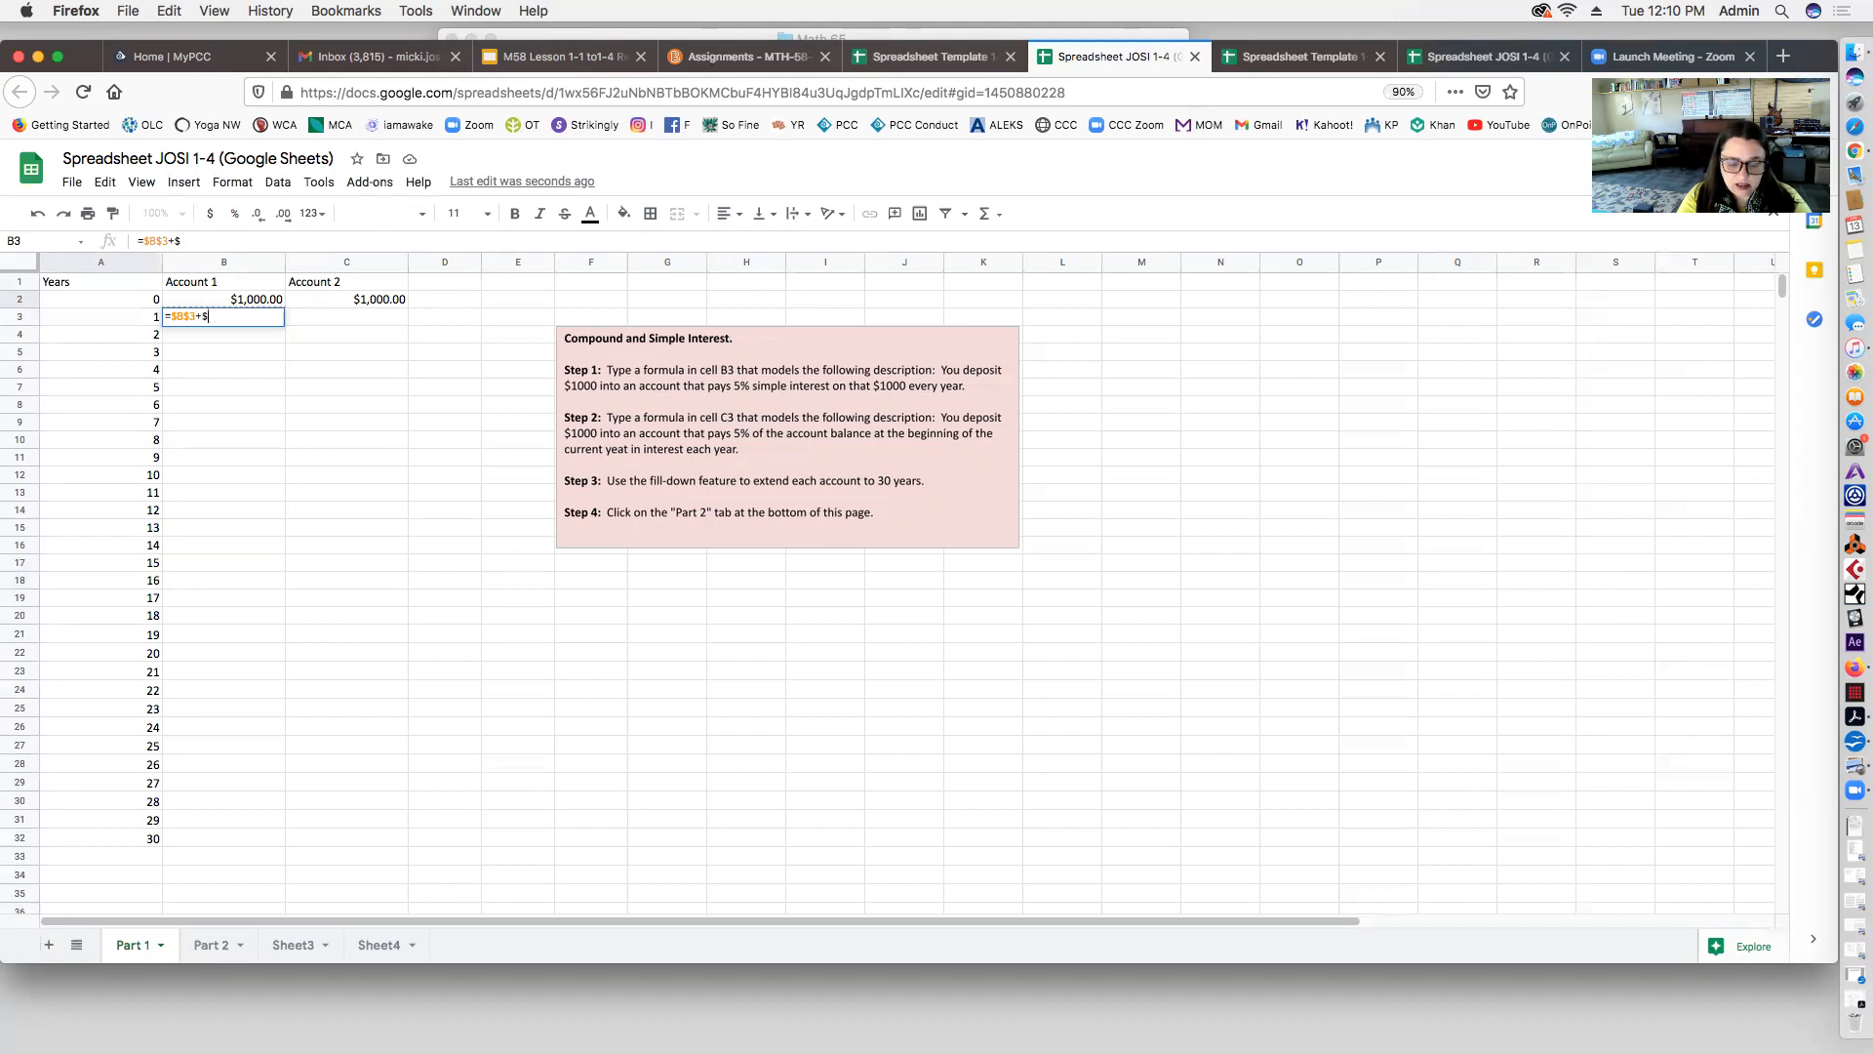
{"action": "type", "text": "b$3"}
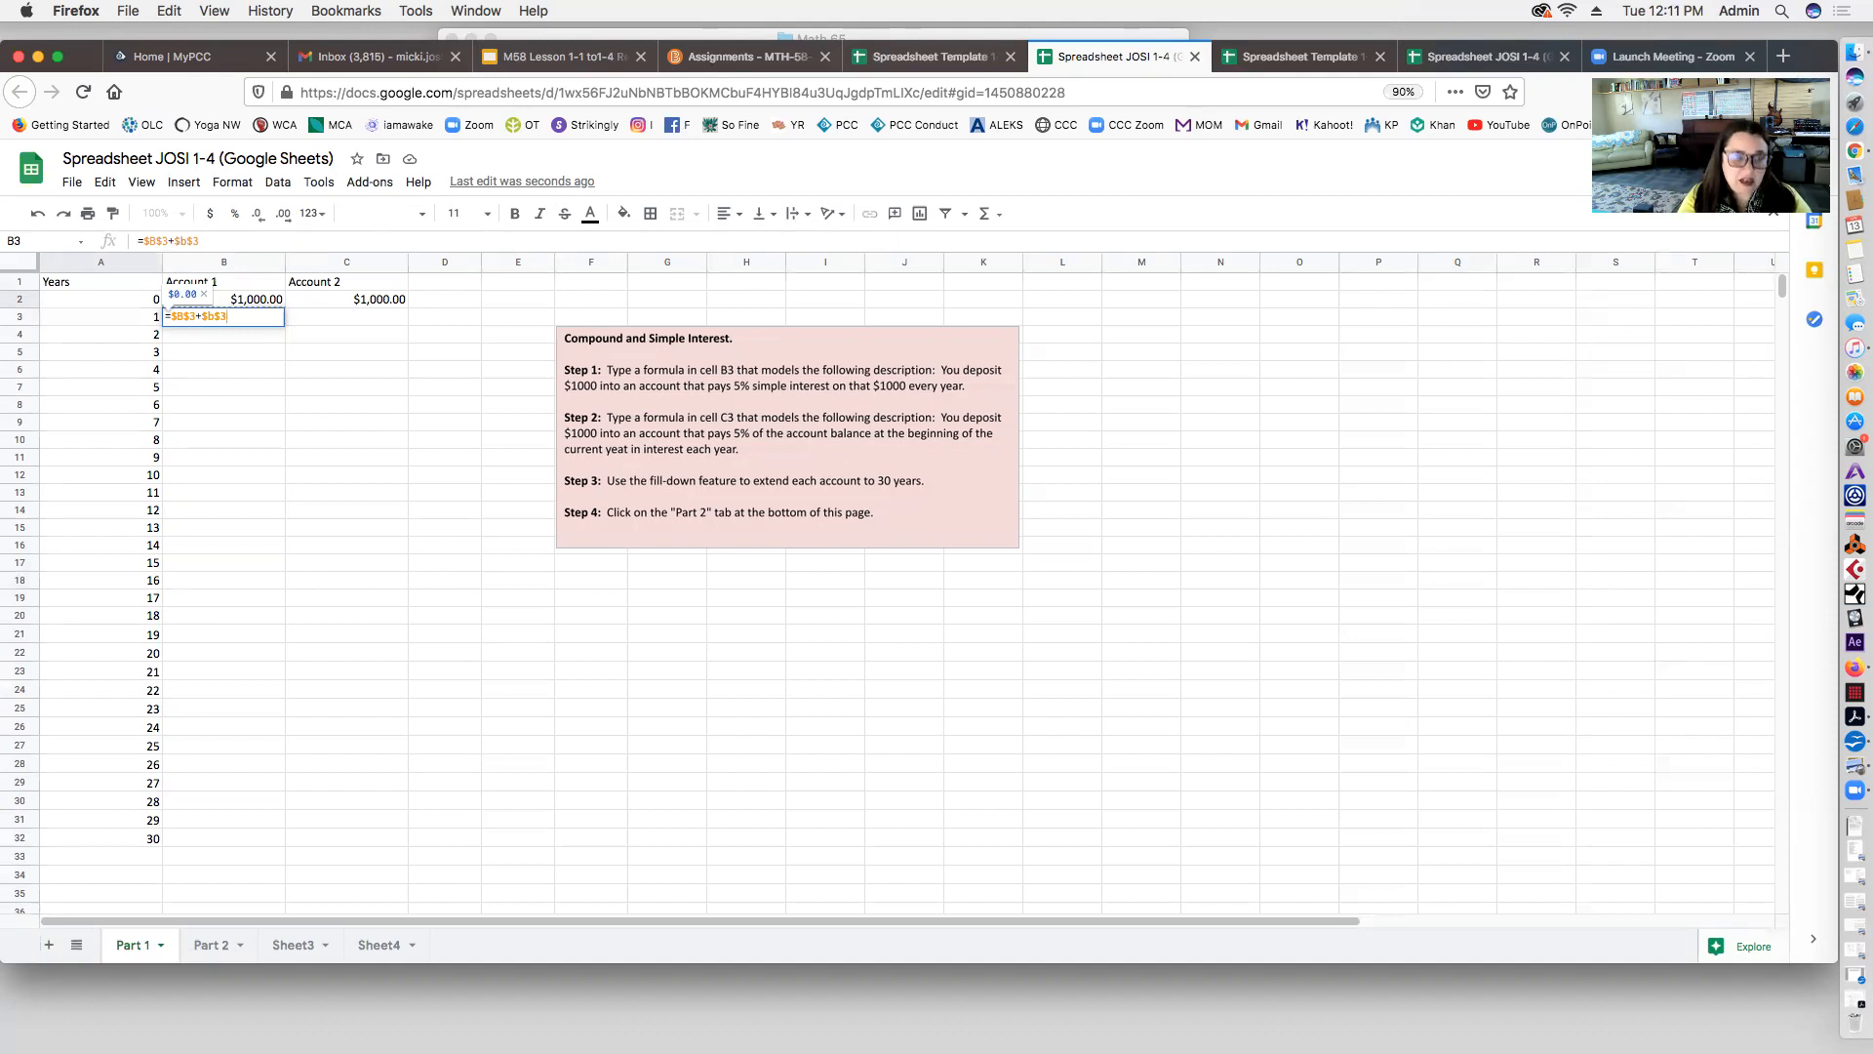
{"action": "type", "text": "*"}
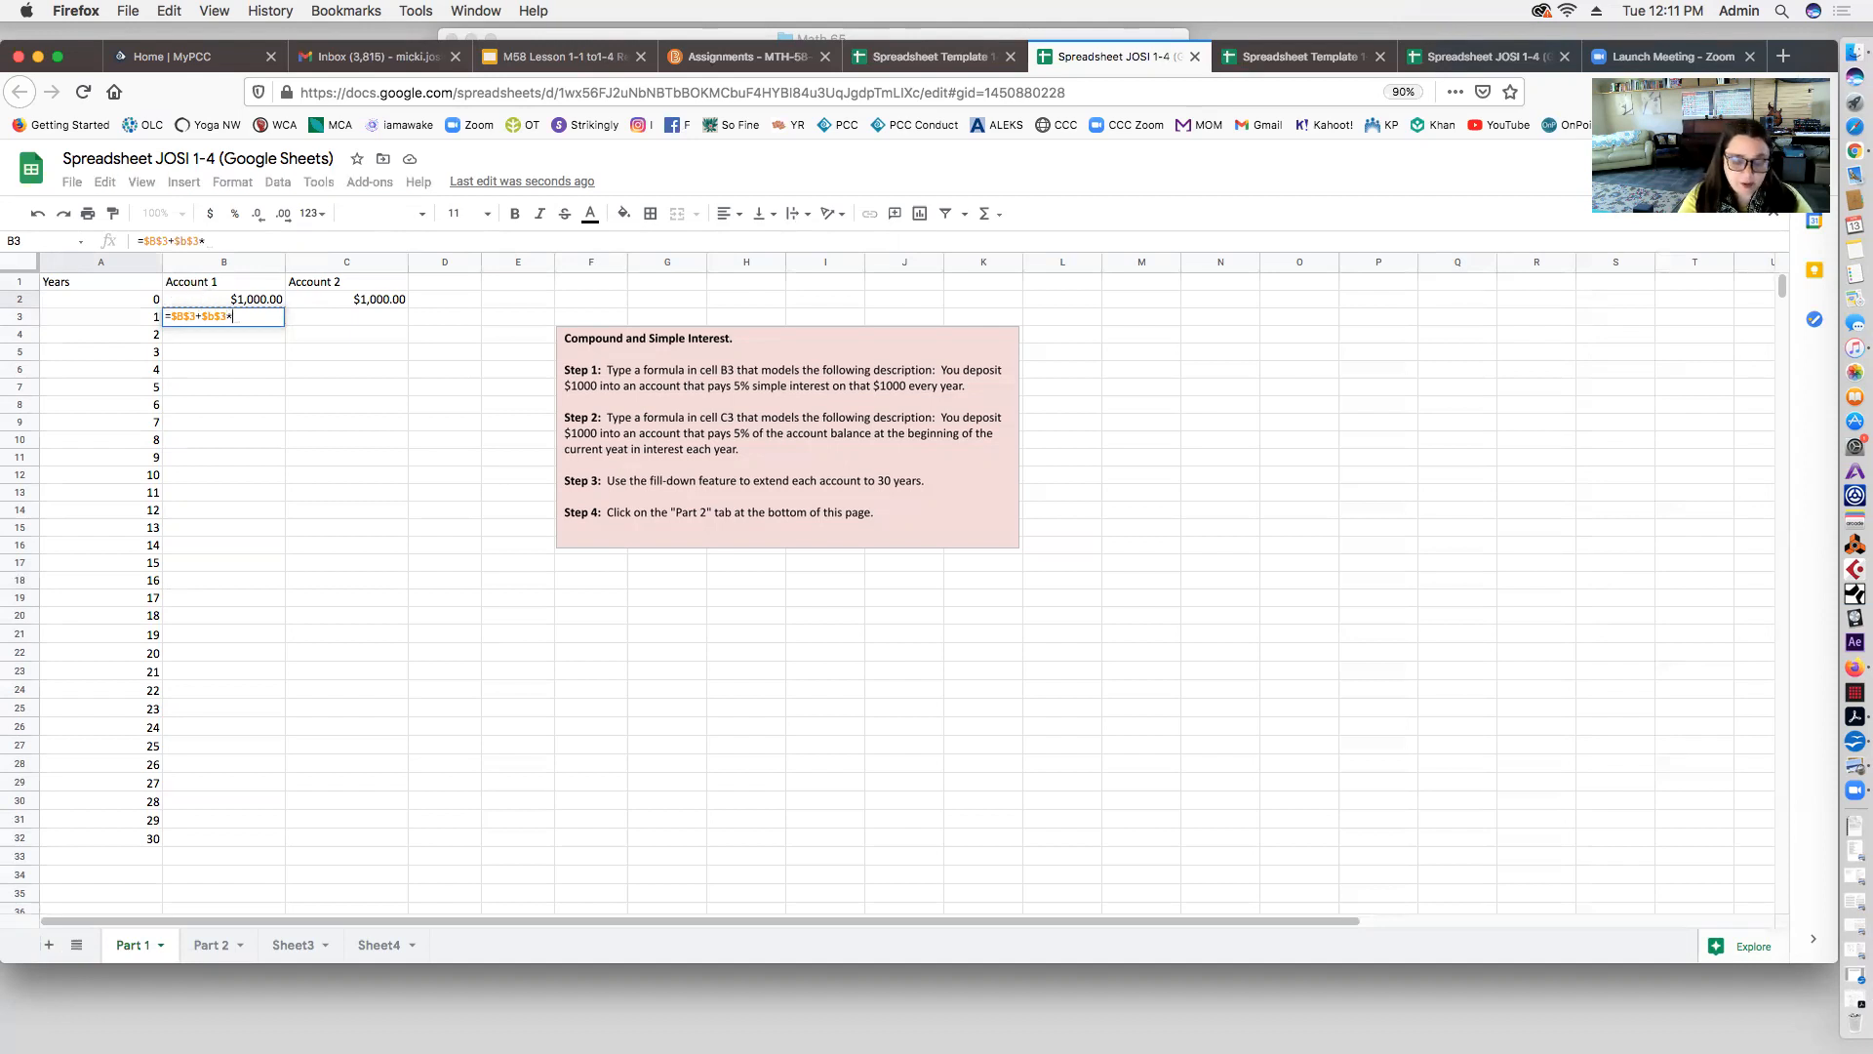
{"action": "type", "text": "0.0"}
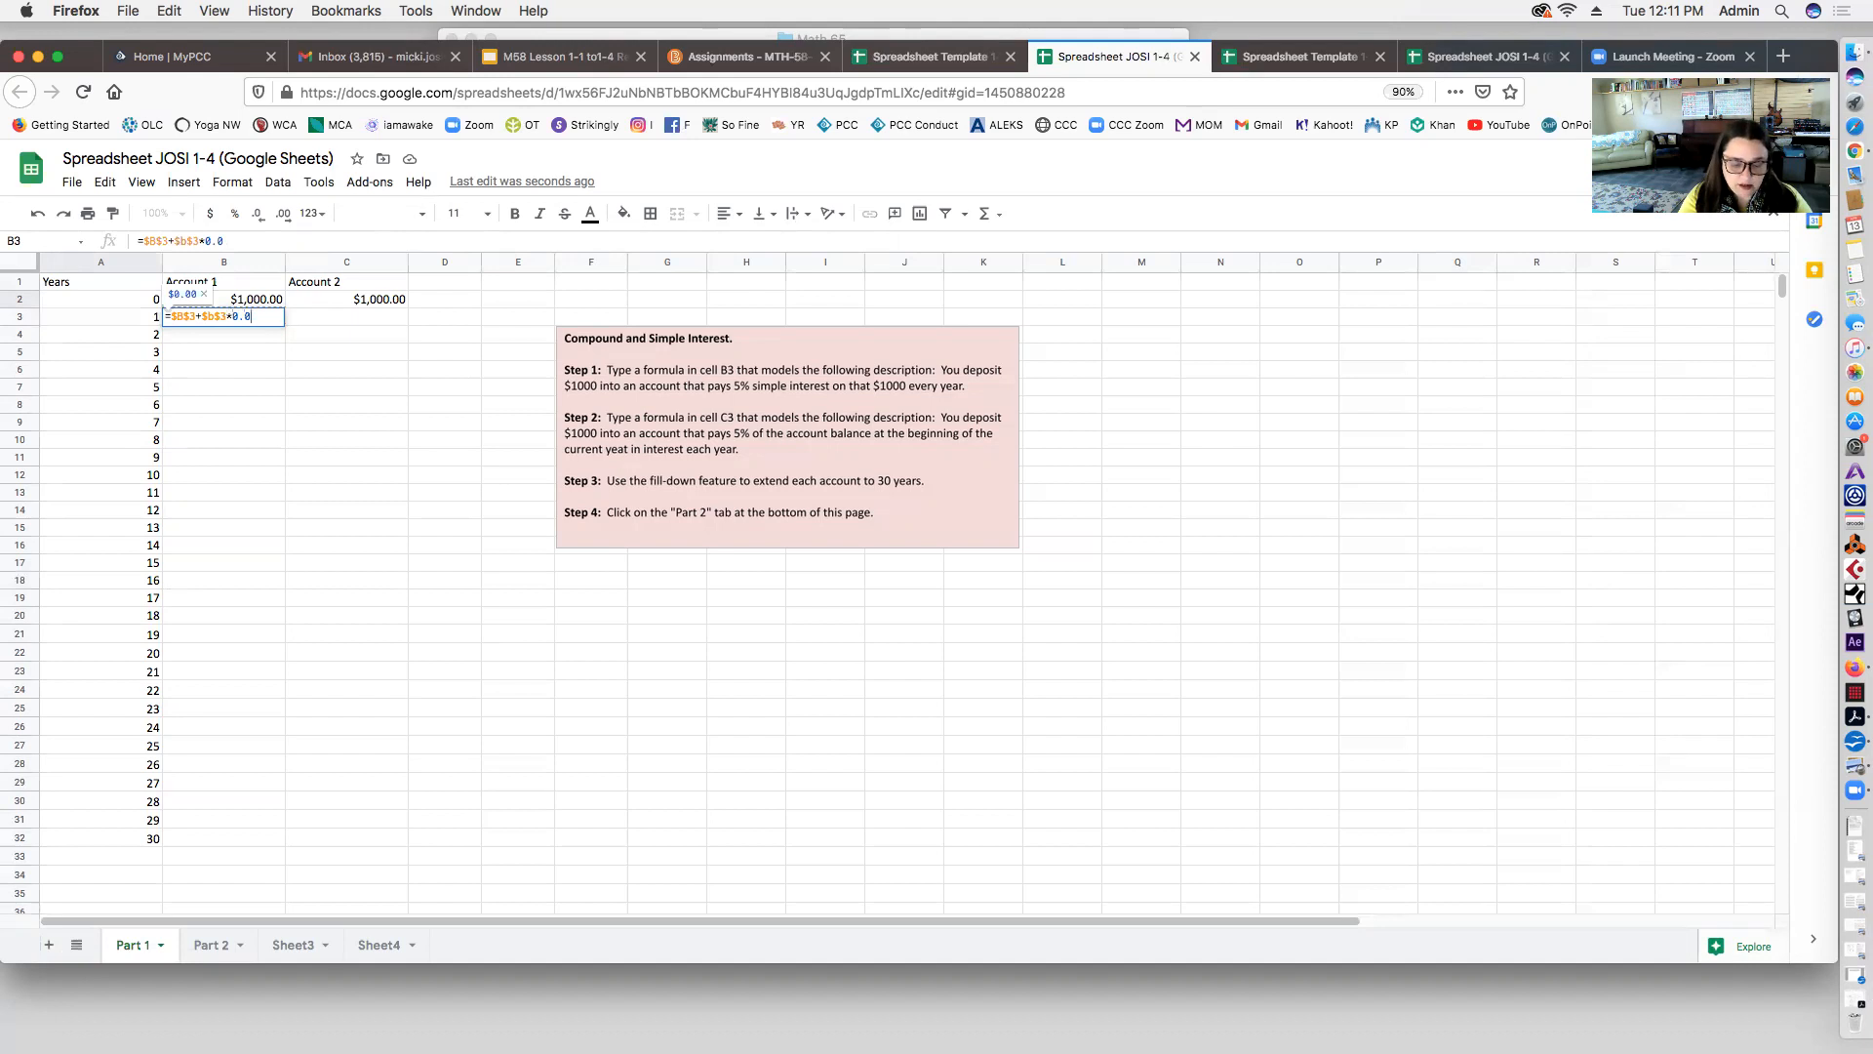
{"action": "type", "text": "5*"}
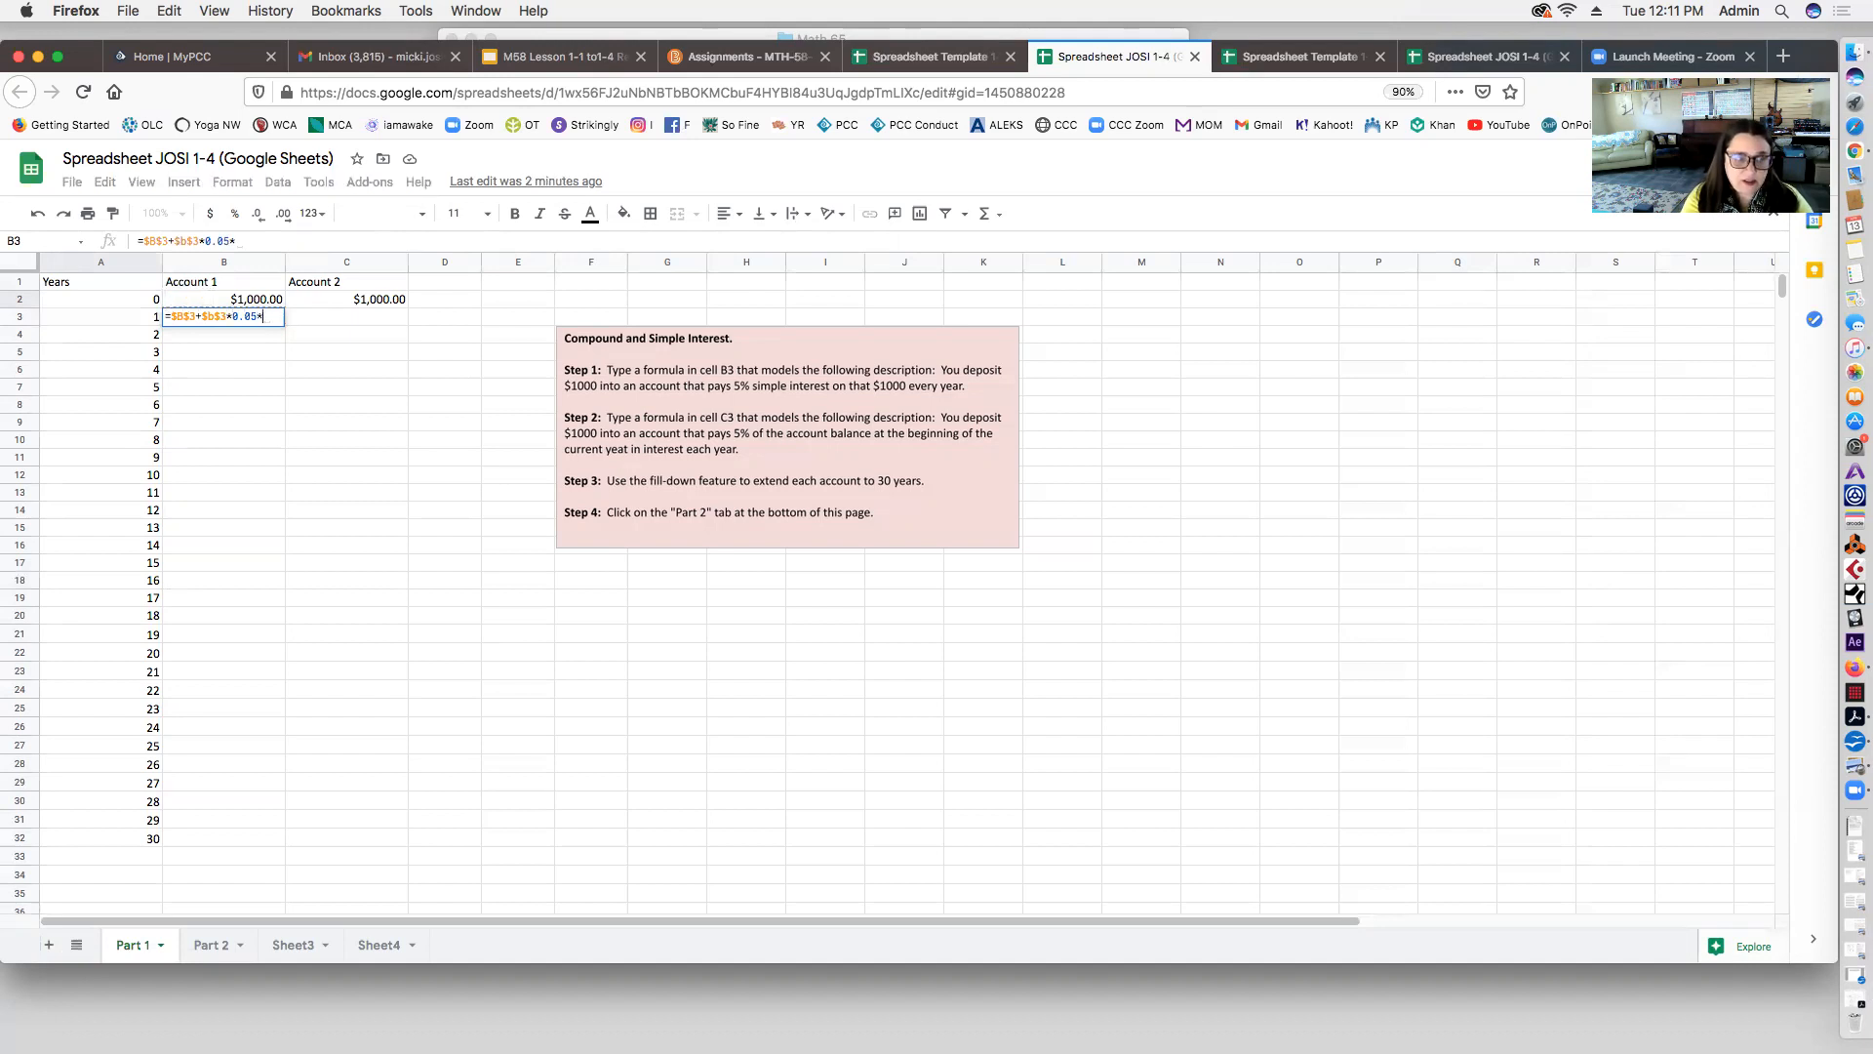
{"action": "left_click", "coordinate": [140, 317]}
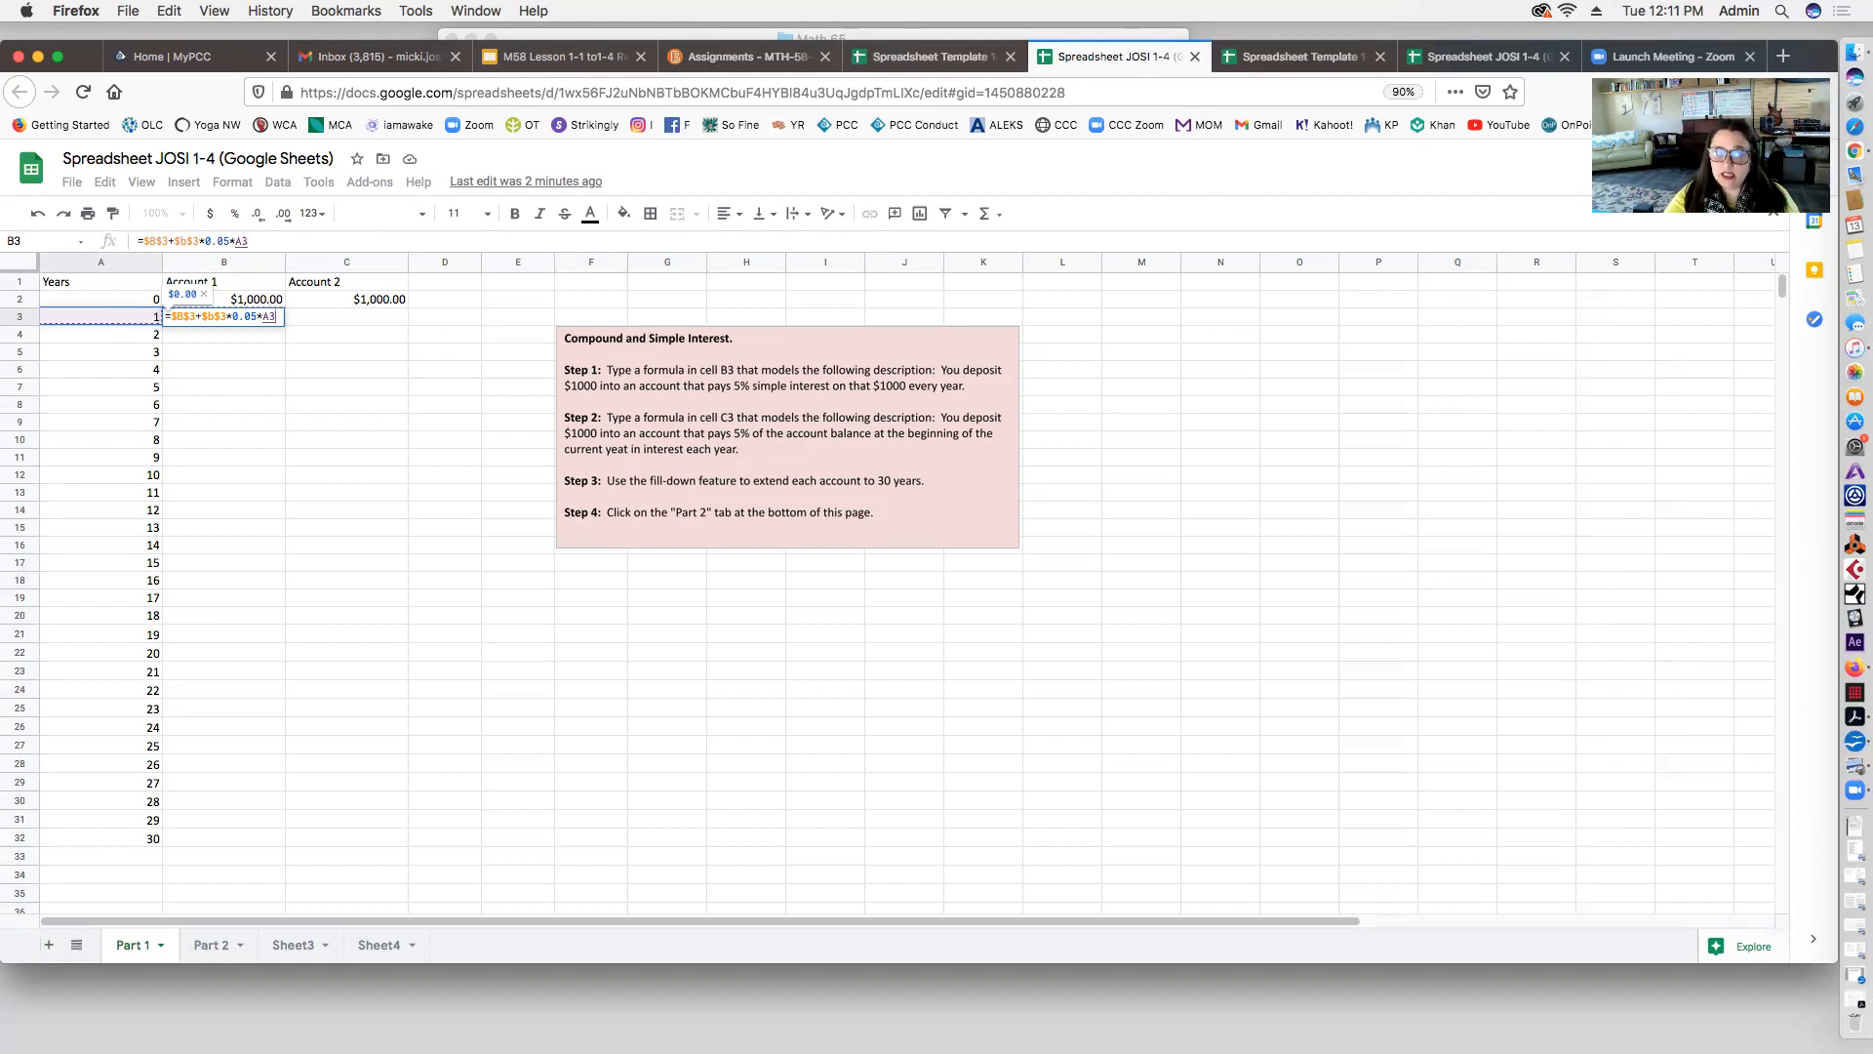
{"action": "key", "text": "Return"}
{"action": "left_click", "coordinate": [197, 316]}
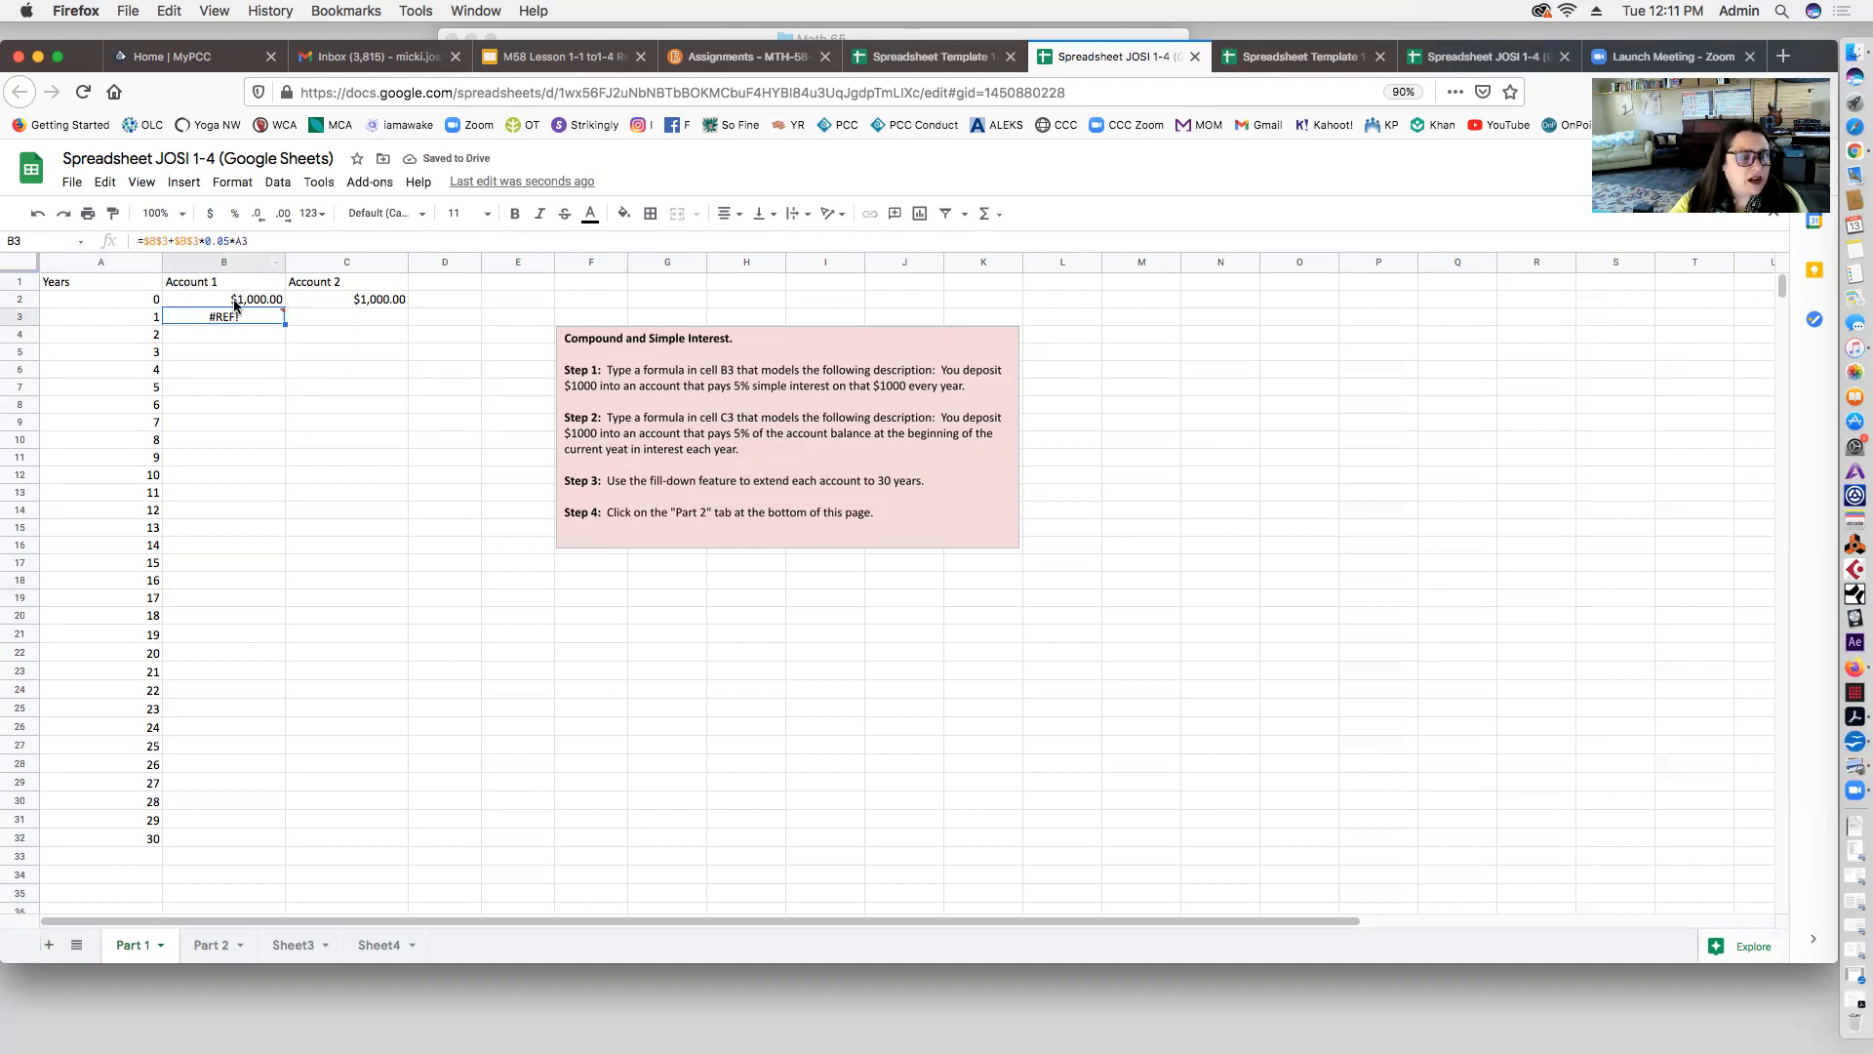
Step: Delete the #REF! formula from B3 and begin retyping =$b$3+$b$3*0.05*
{"action": "mouse_move", "coordinate": [249, 322]}
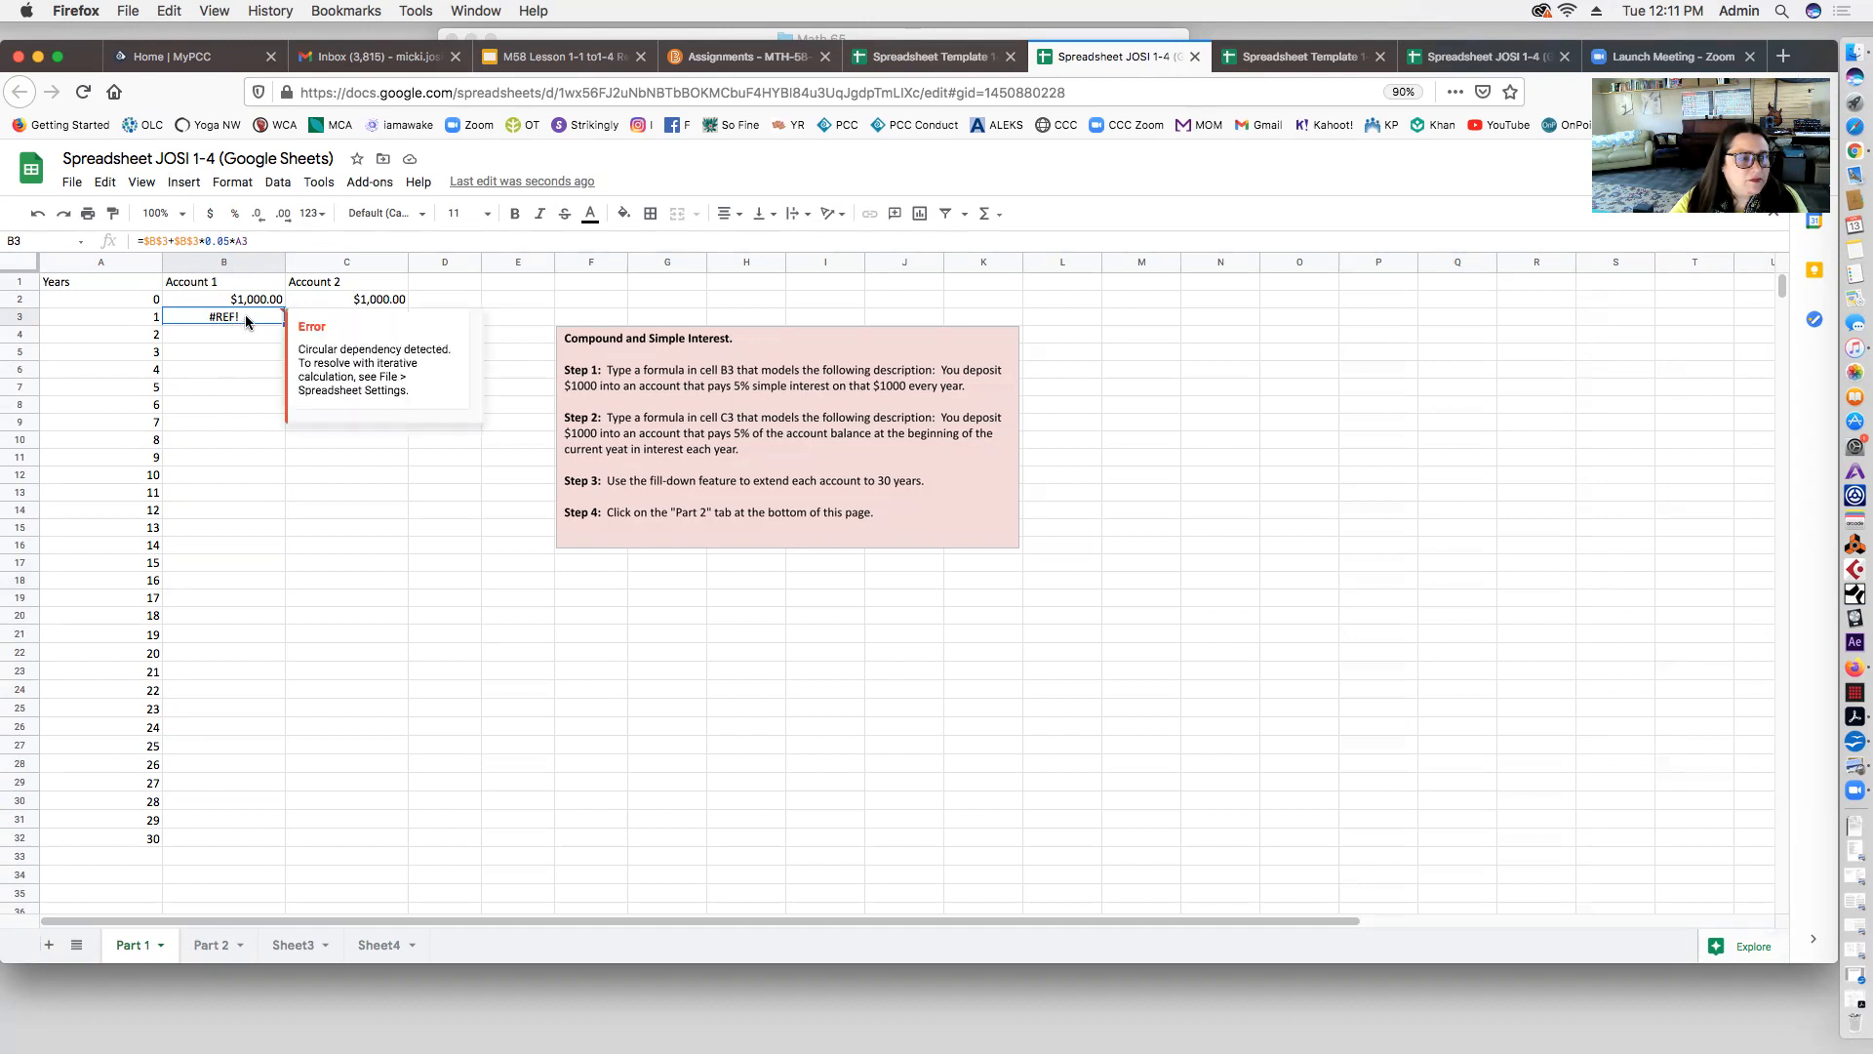
{"action": "key", "text": "BackSpace"}
{"action": "type", "text": "="}
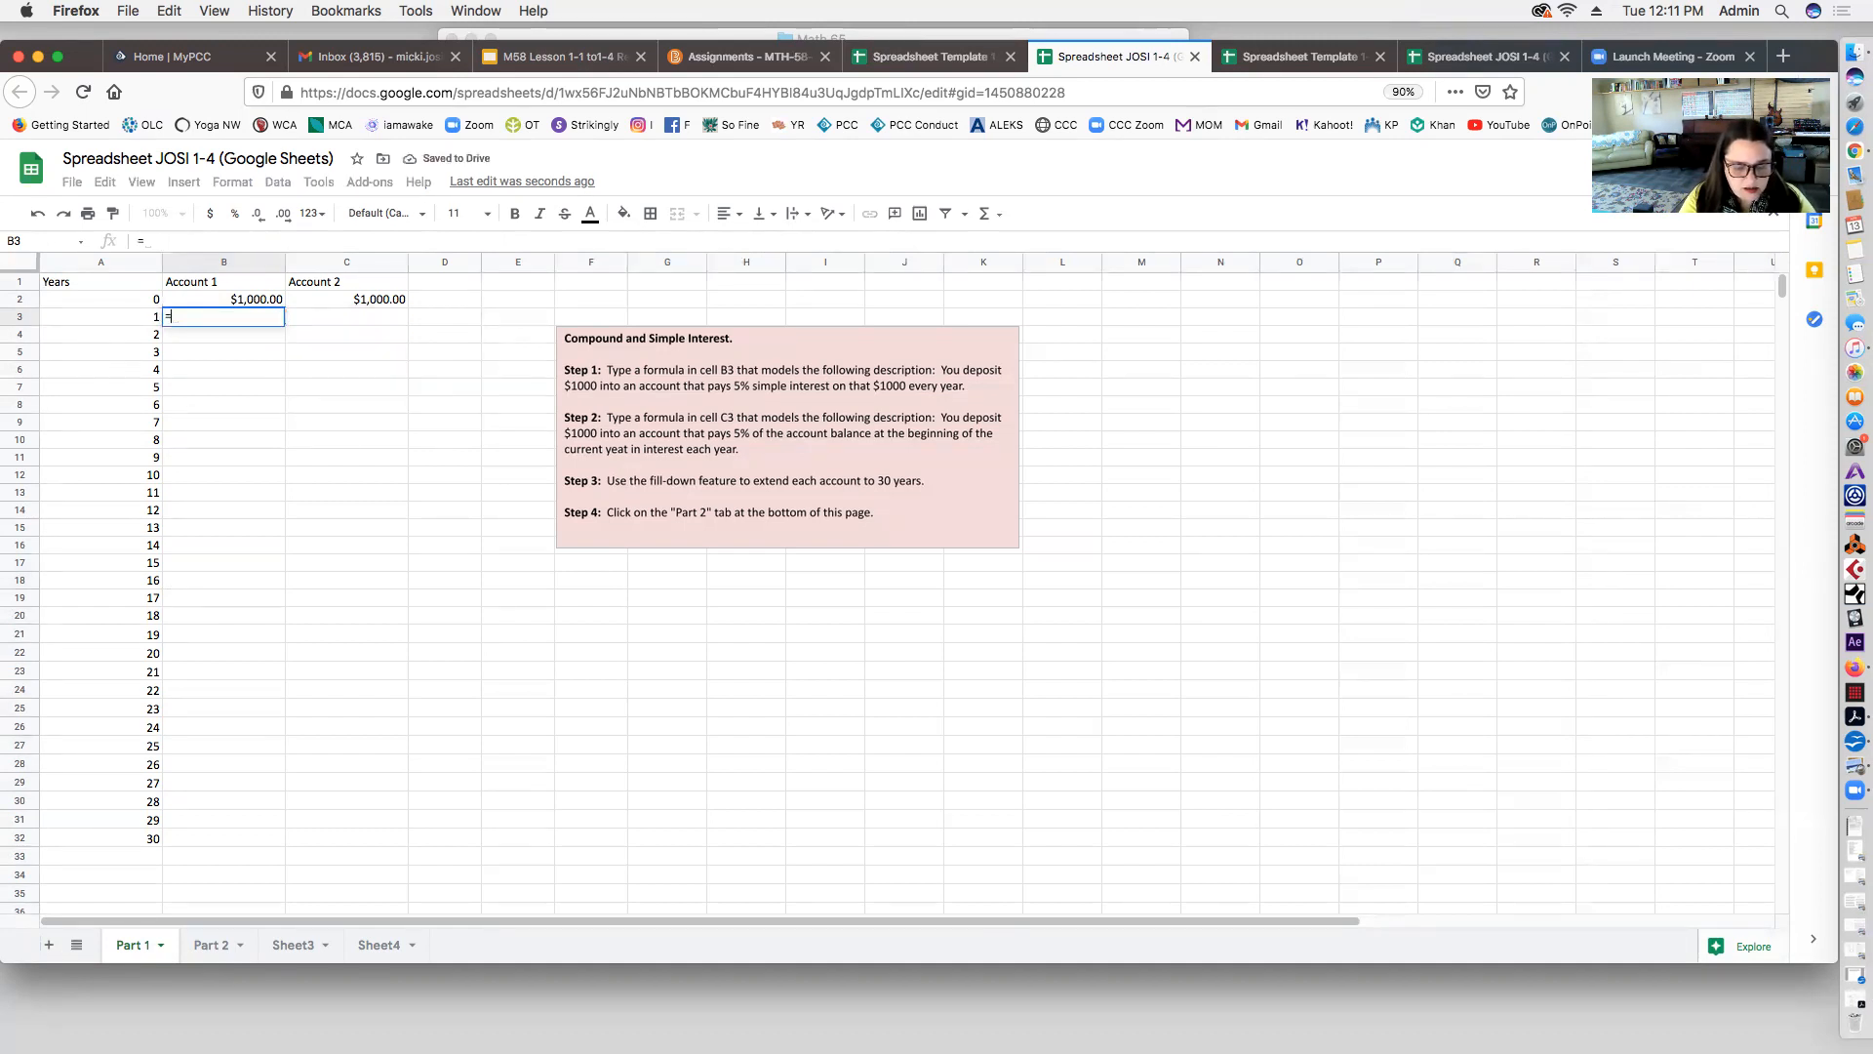
{"action": "type", "text": "$b"}
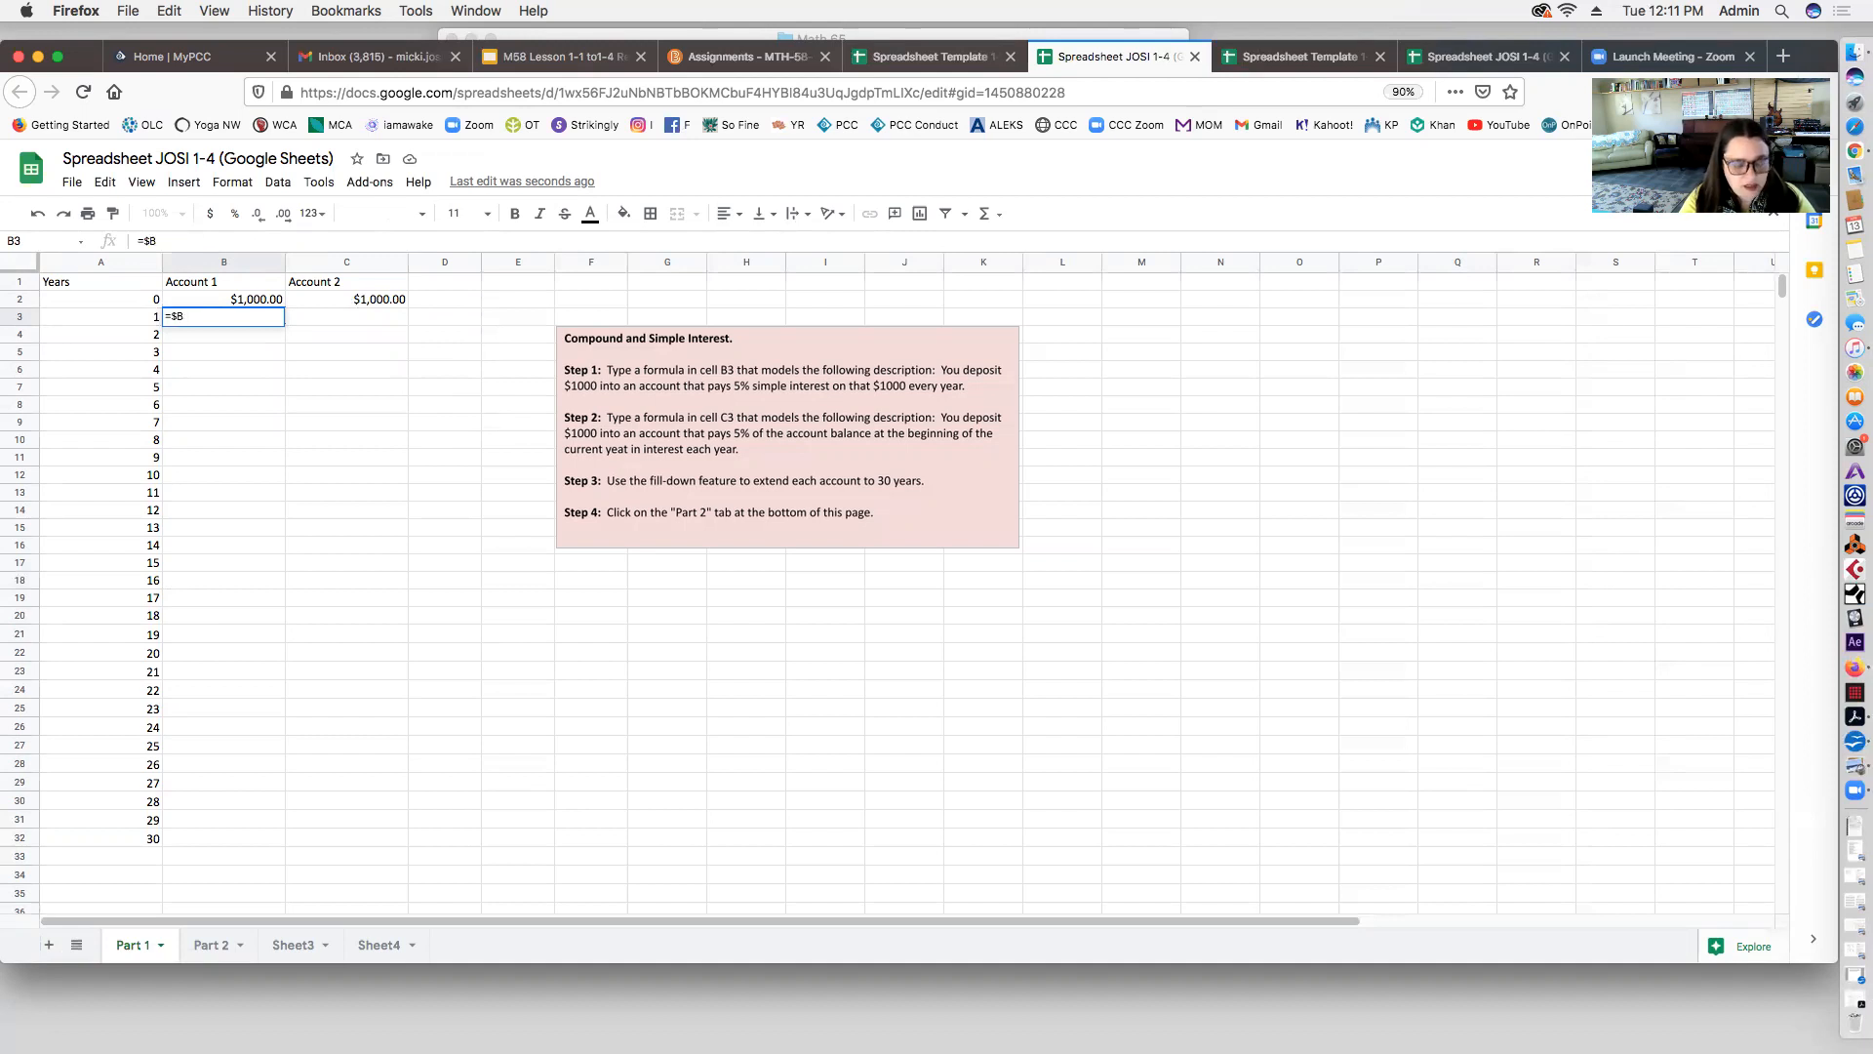
{"action": "type", "text": "$3"}
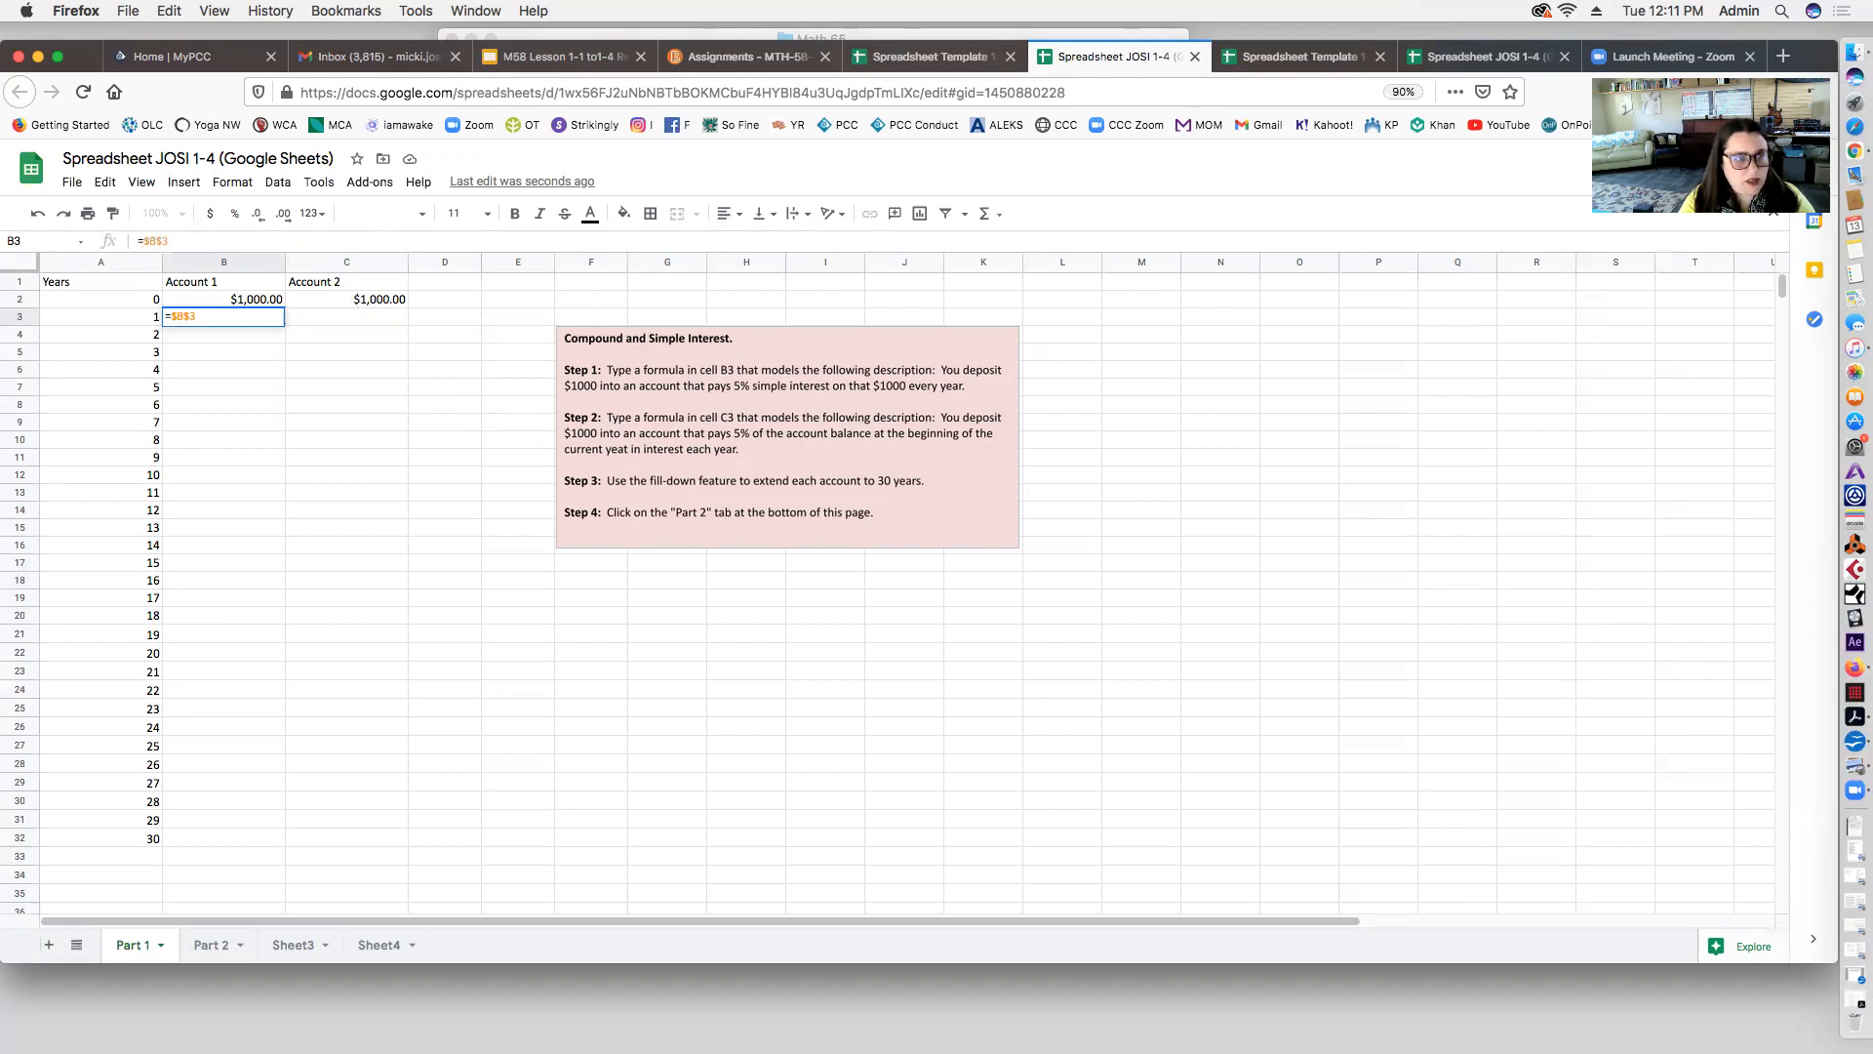
{"action": "type", "text": "+"}
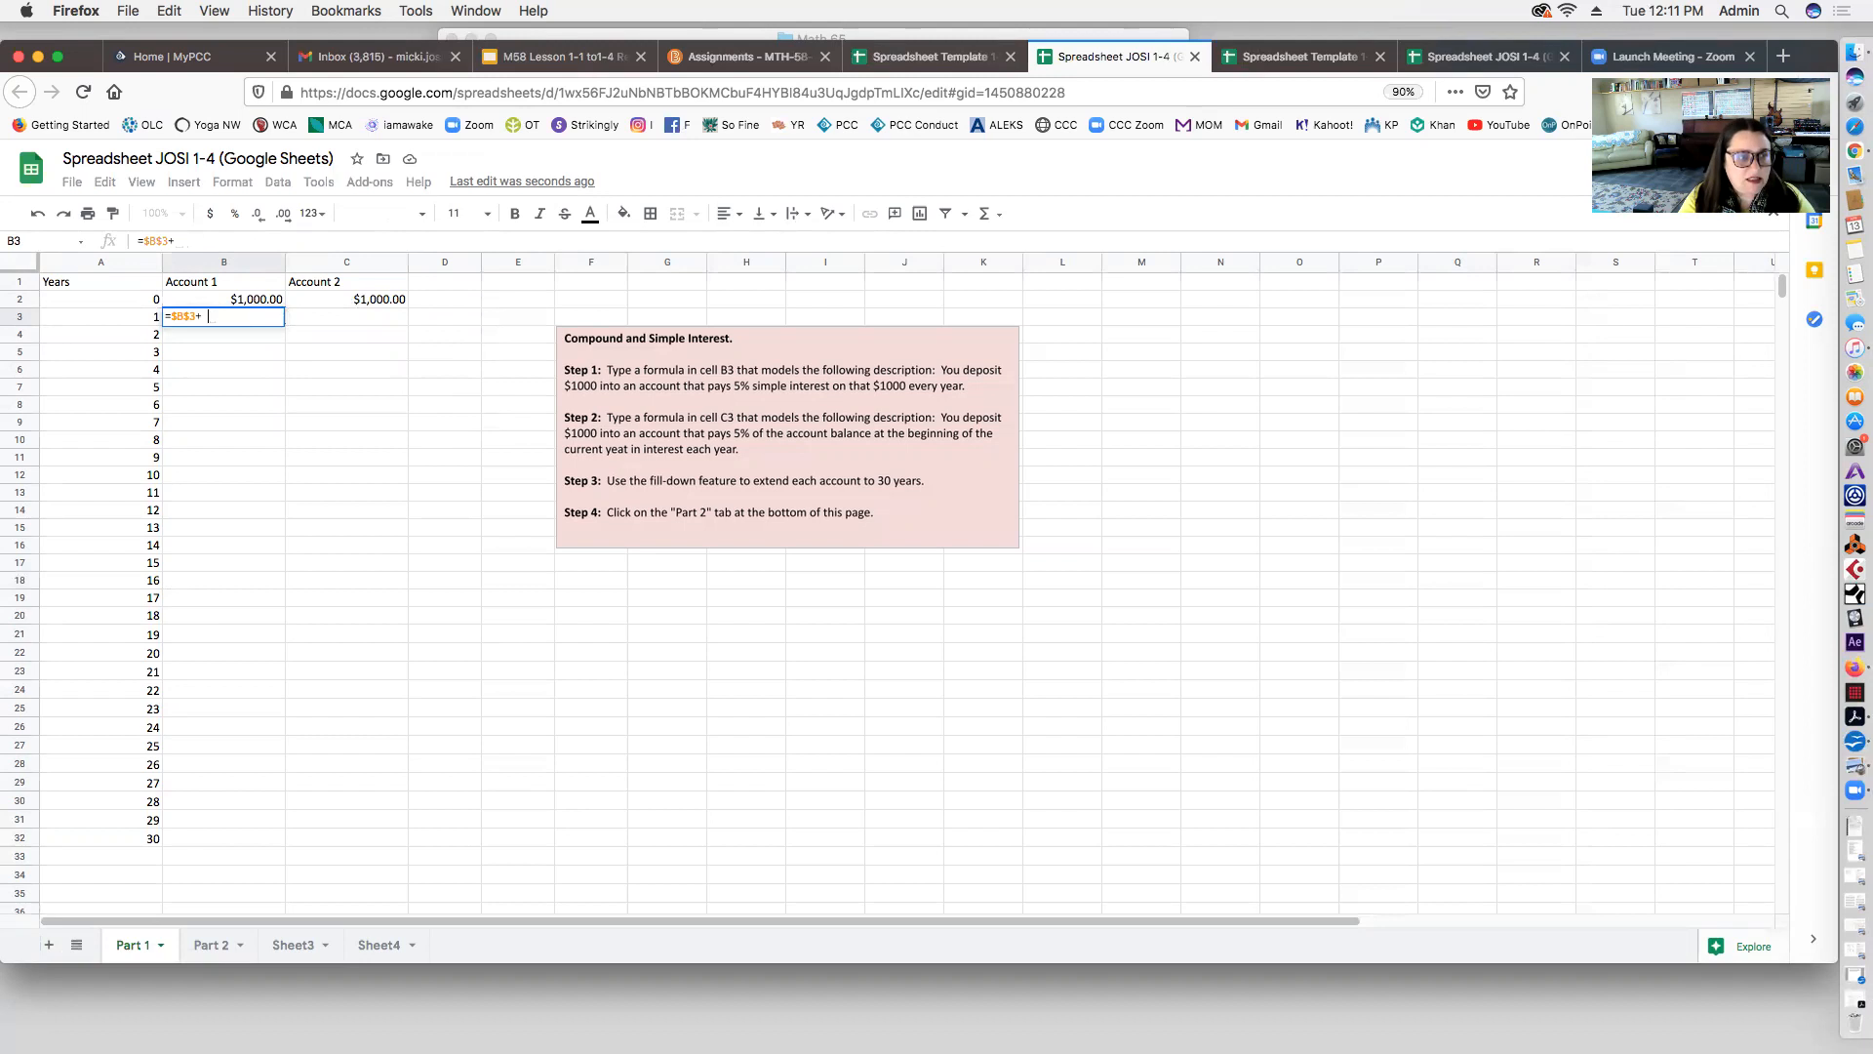
{"action": "type", "text": "$b$3"}
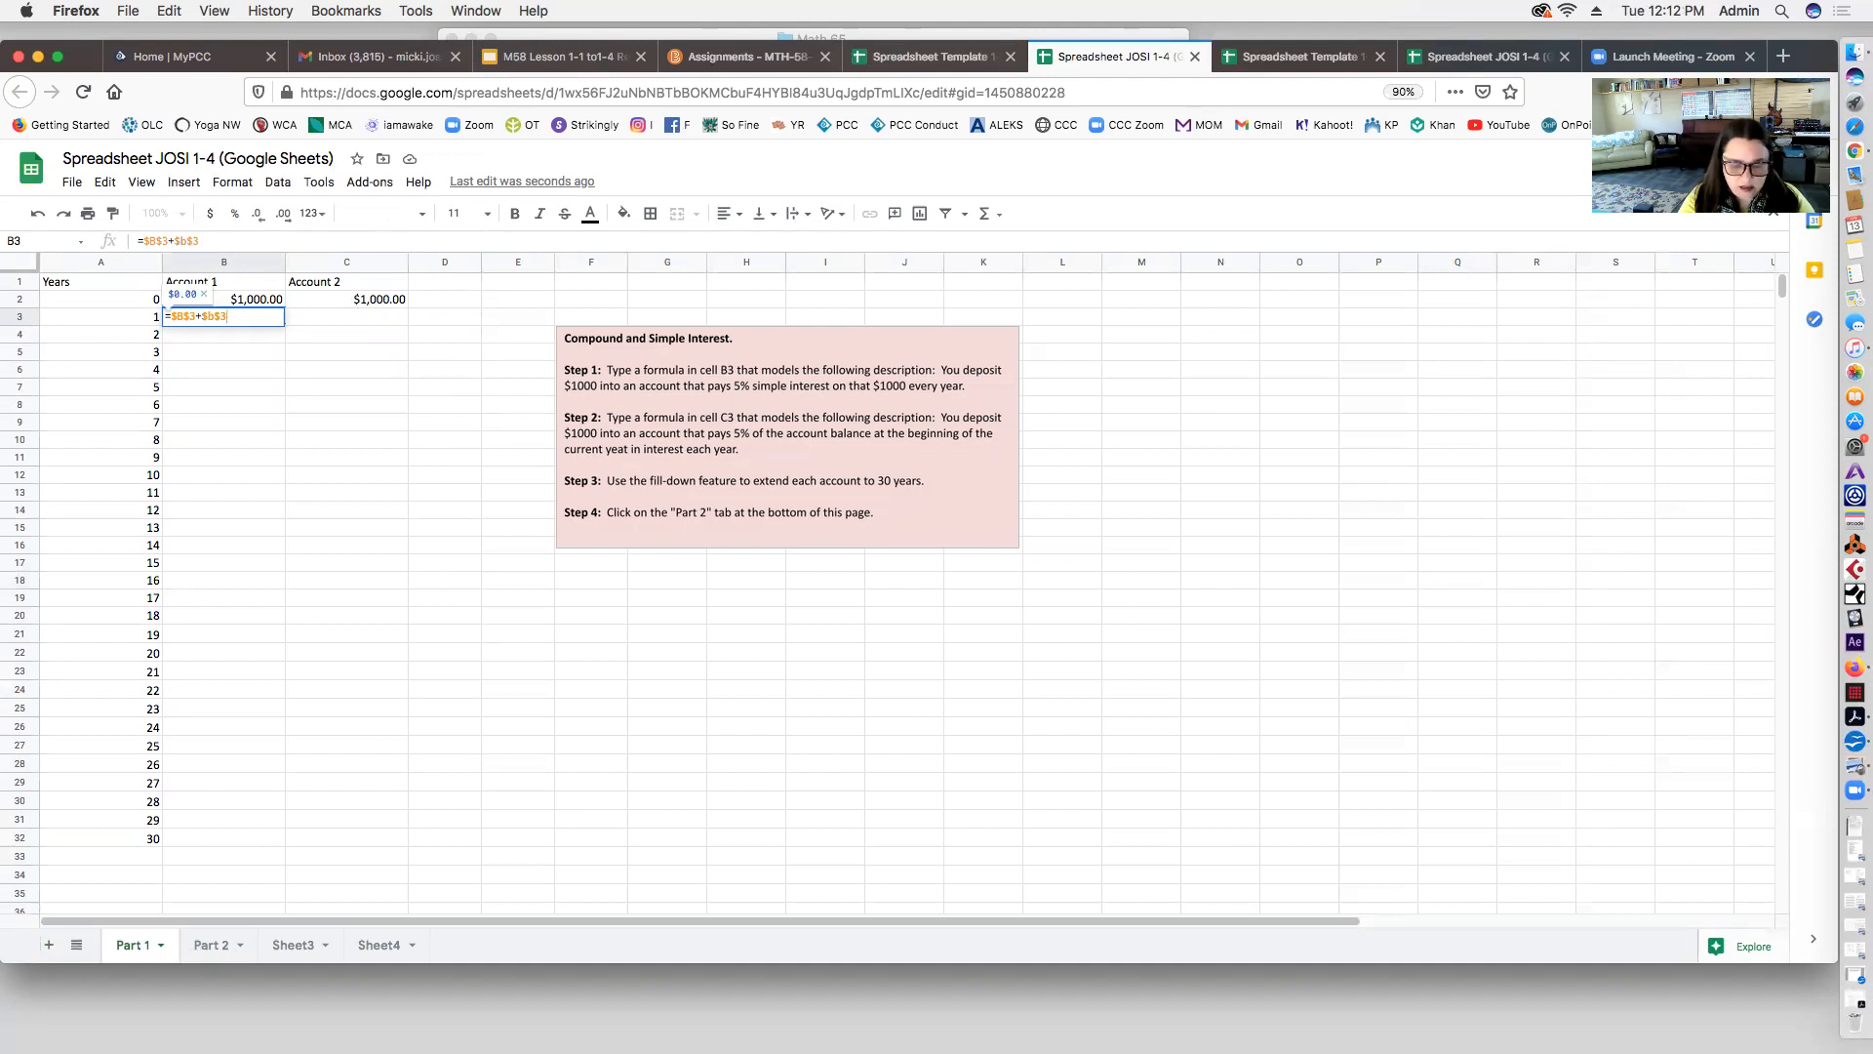
{"action": "type", "text": "*0.05"}
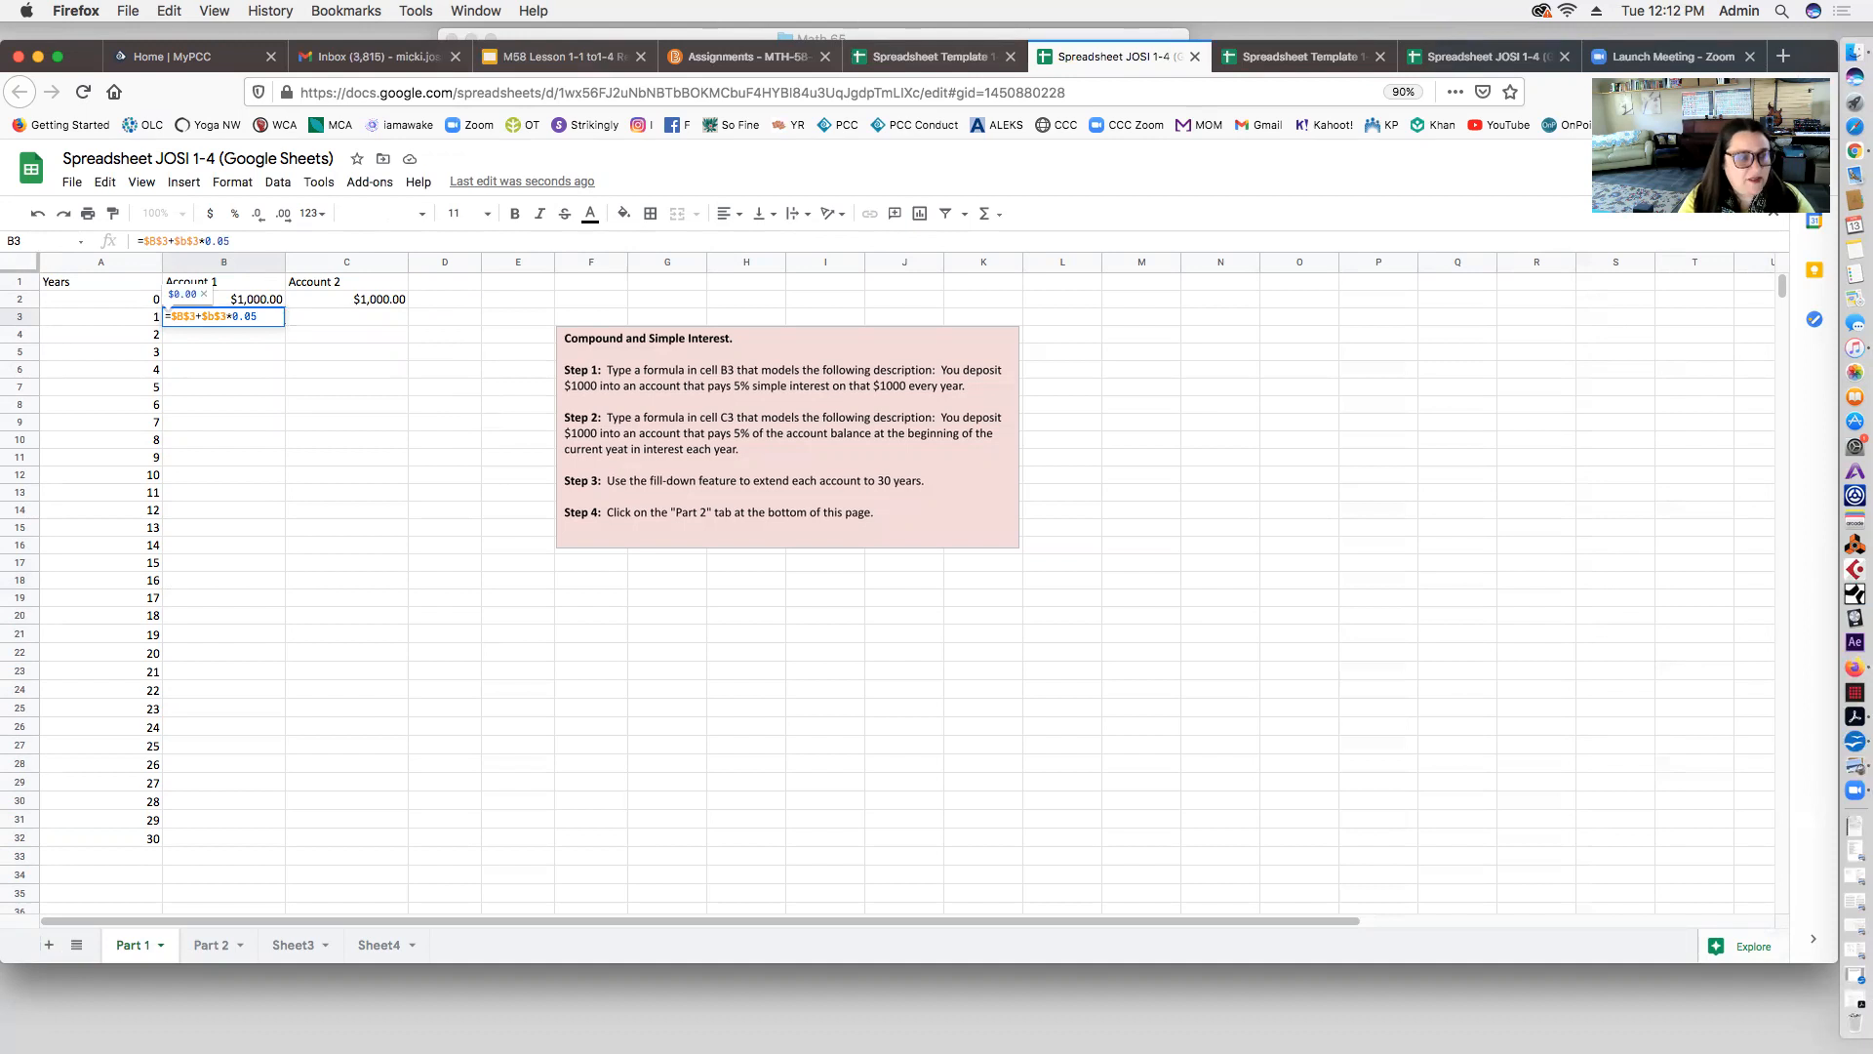
{"action": "type", "text": "*"}
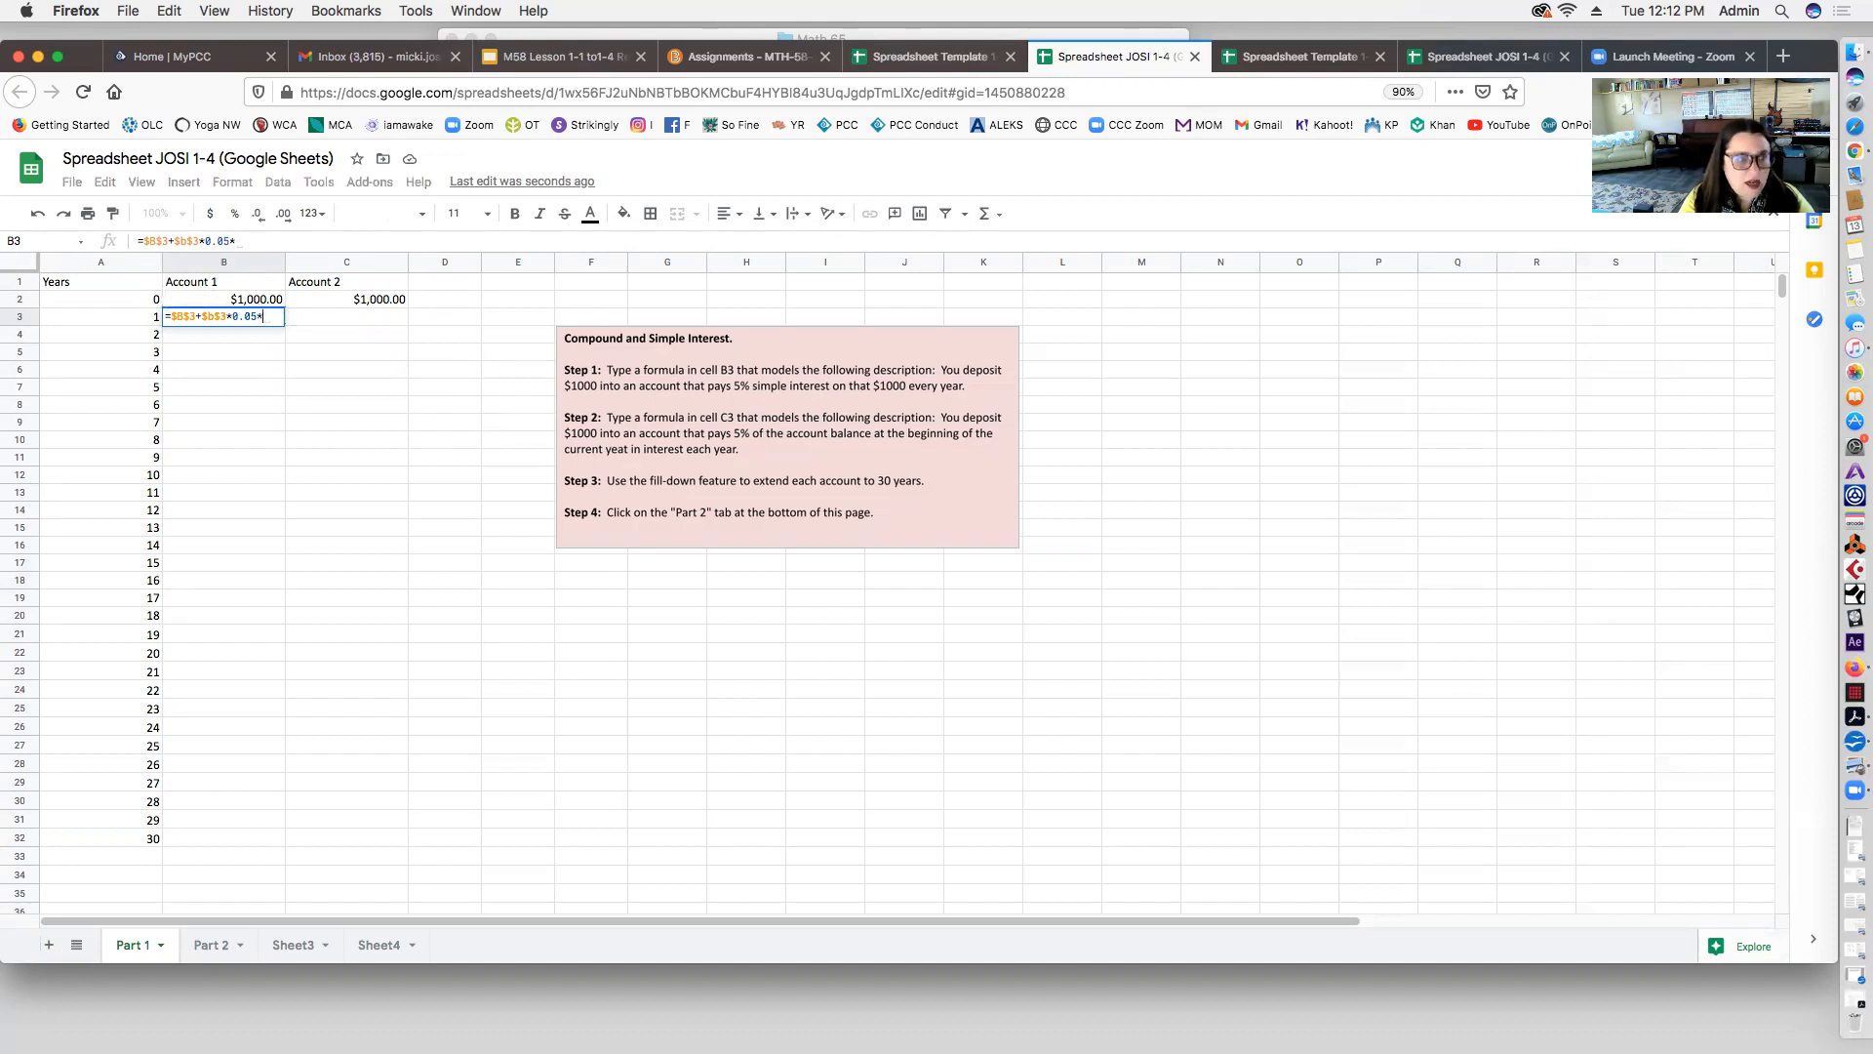
Step: Finish B3's formula with A3, which still errors, and switch to the other spreadsheet copy
{"action": "left_click", "coordinate": [145, 323]}
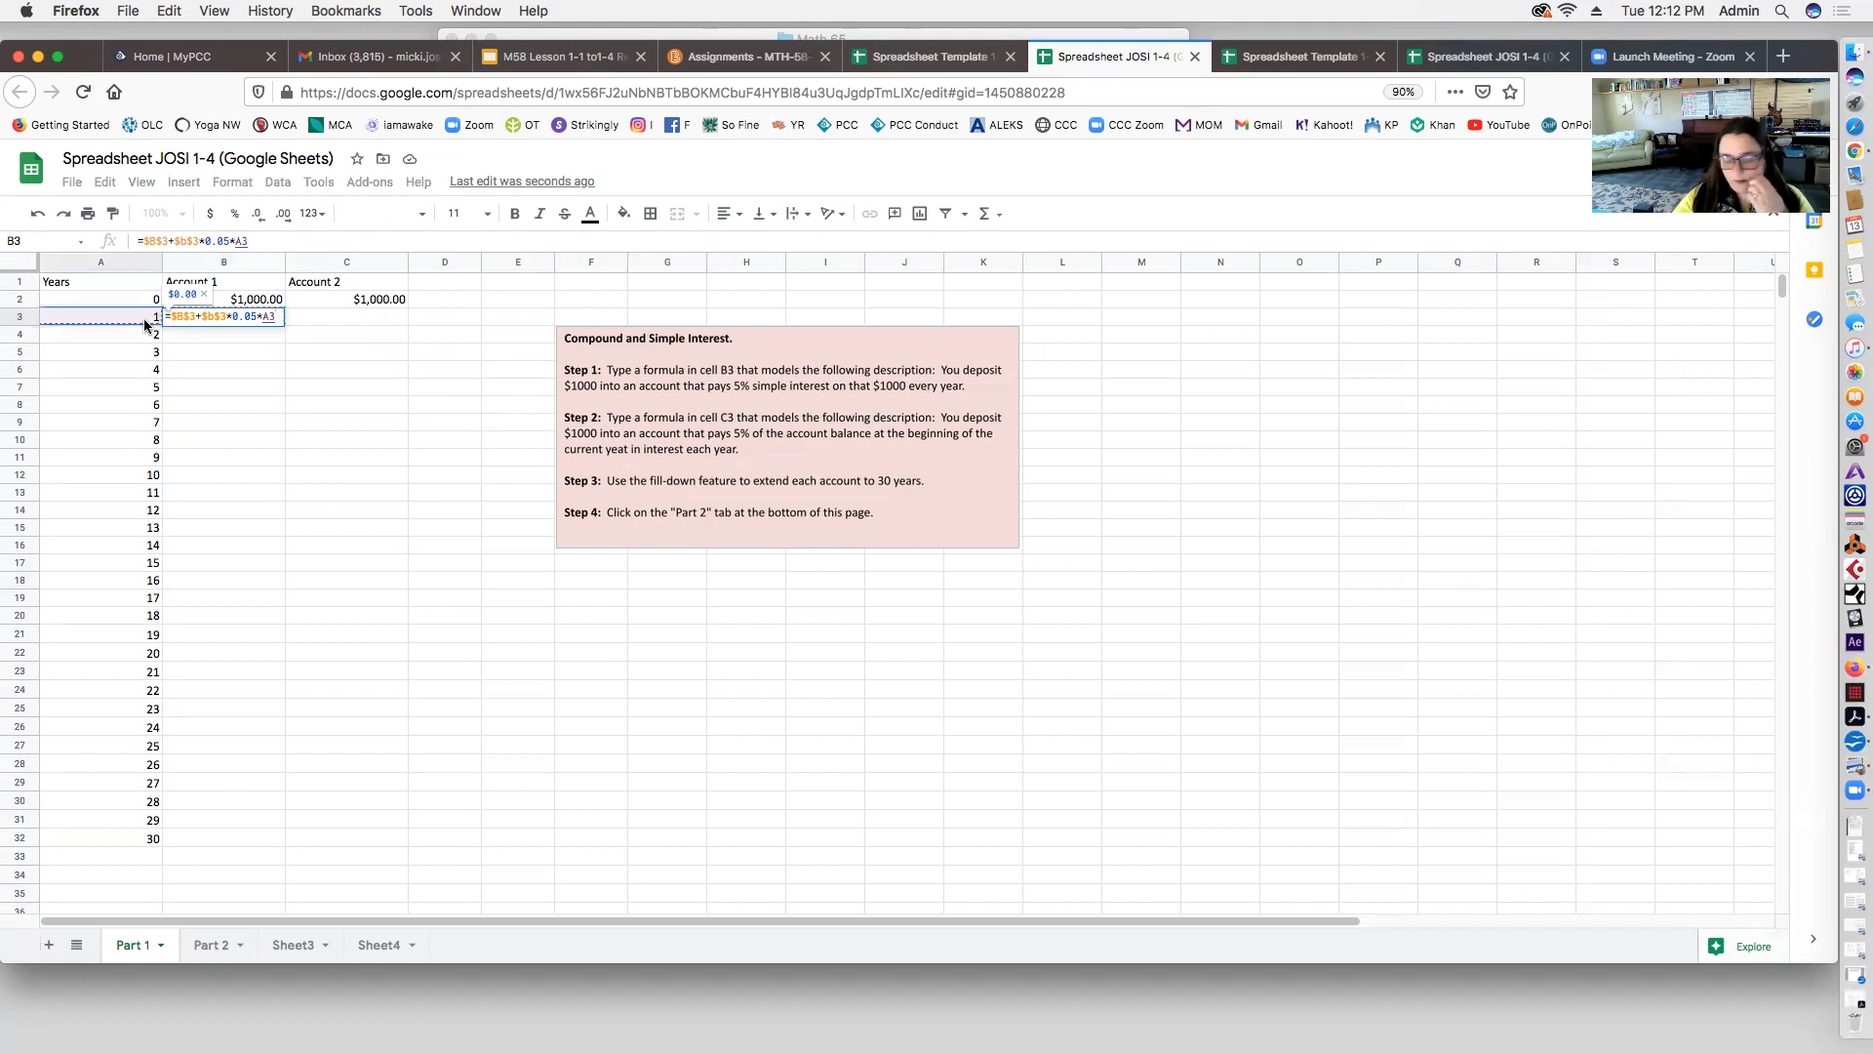
{"action": "key", "text": "Return"}
{"action": "left_click", "coordinate": [212, 318]}
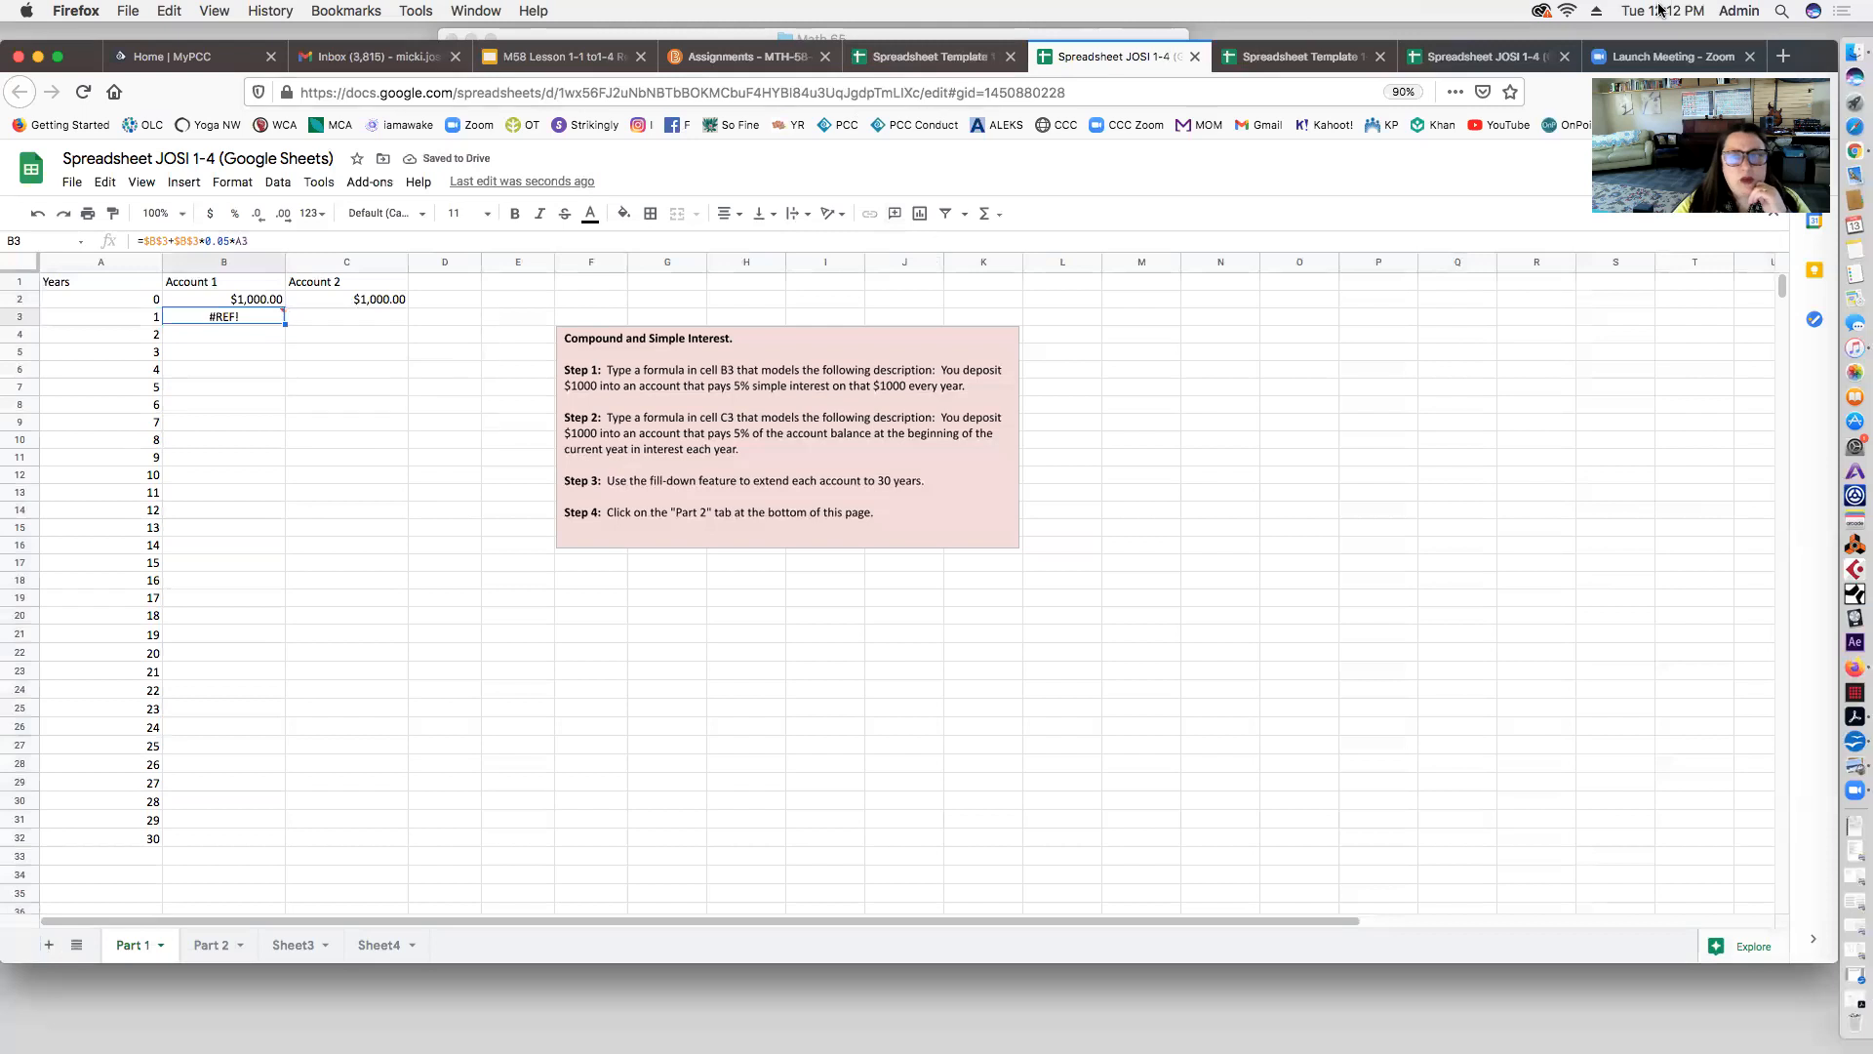
{"action": "left_click", "coordinate": [1488, 56]}
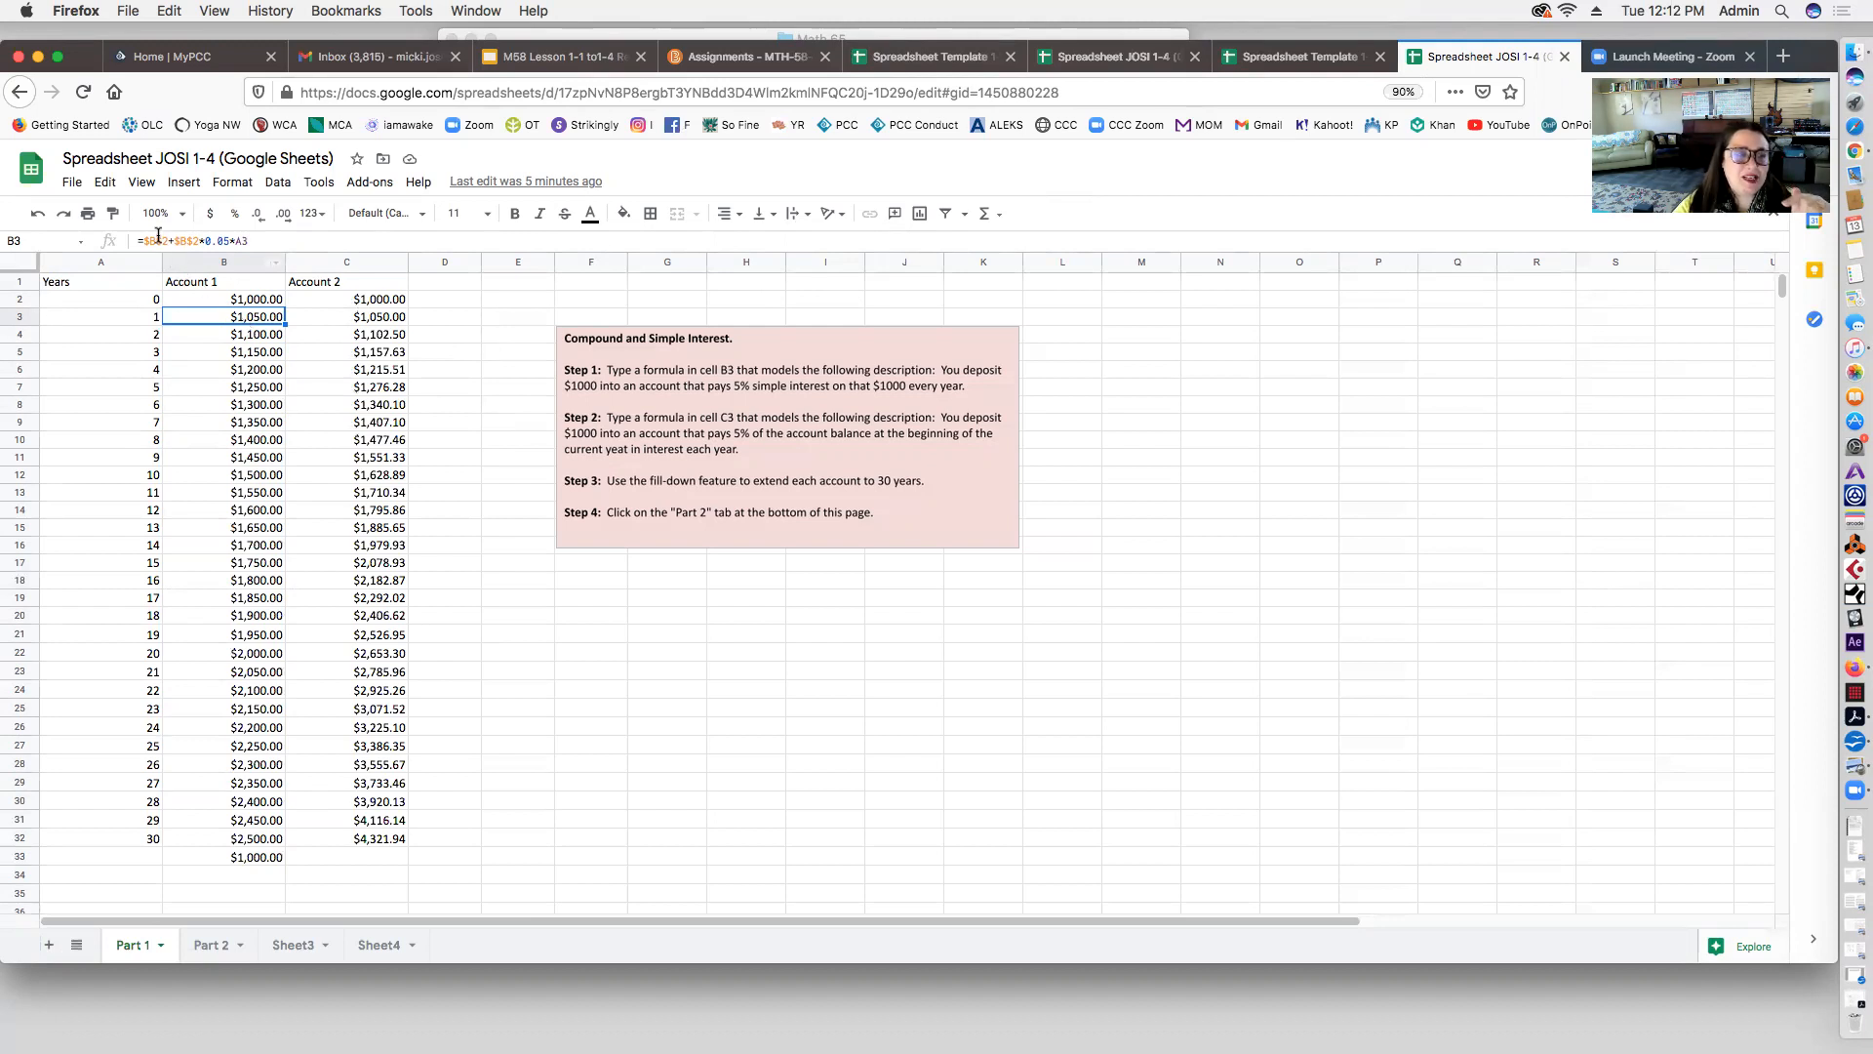
Step: Fill B3's formula down to B32 and delete the stray $1,000.00 in B33
{"action": "left_click", "coordinate": [227, 301]}
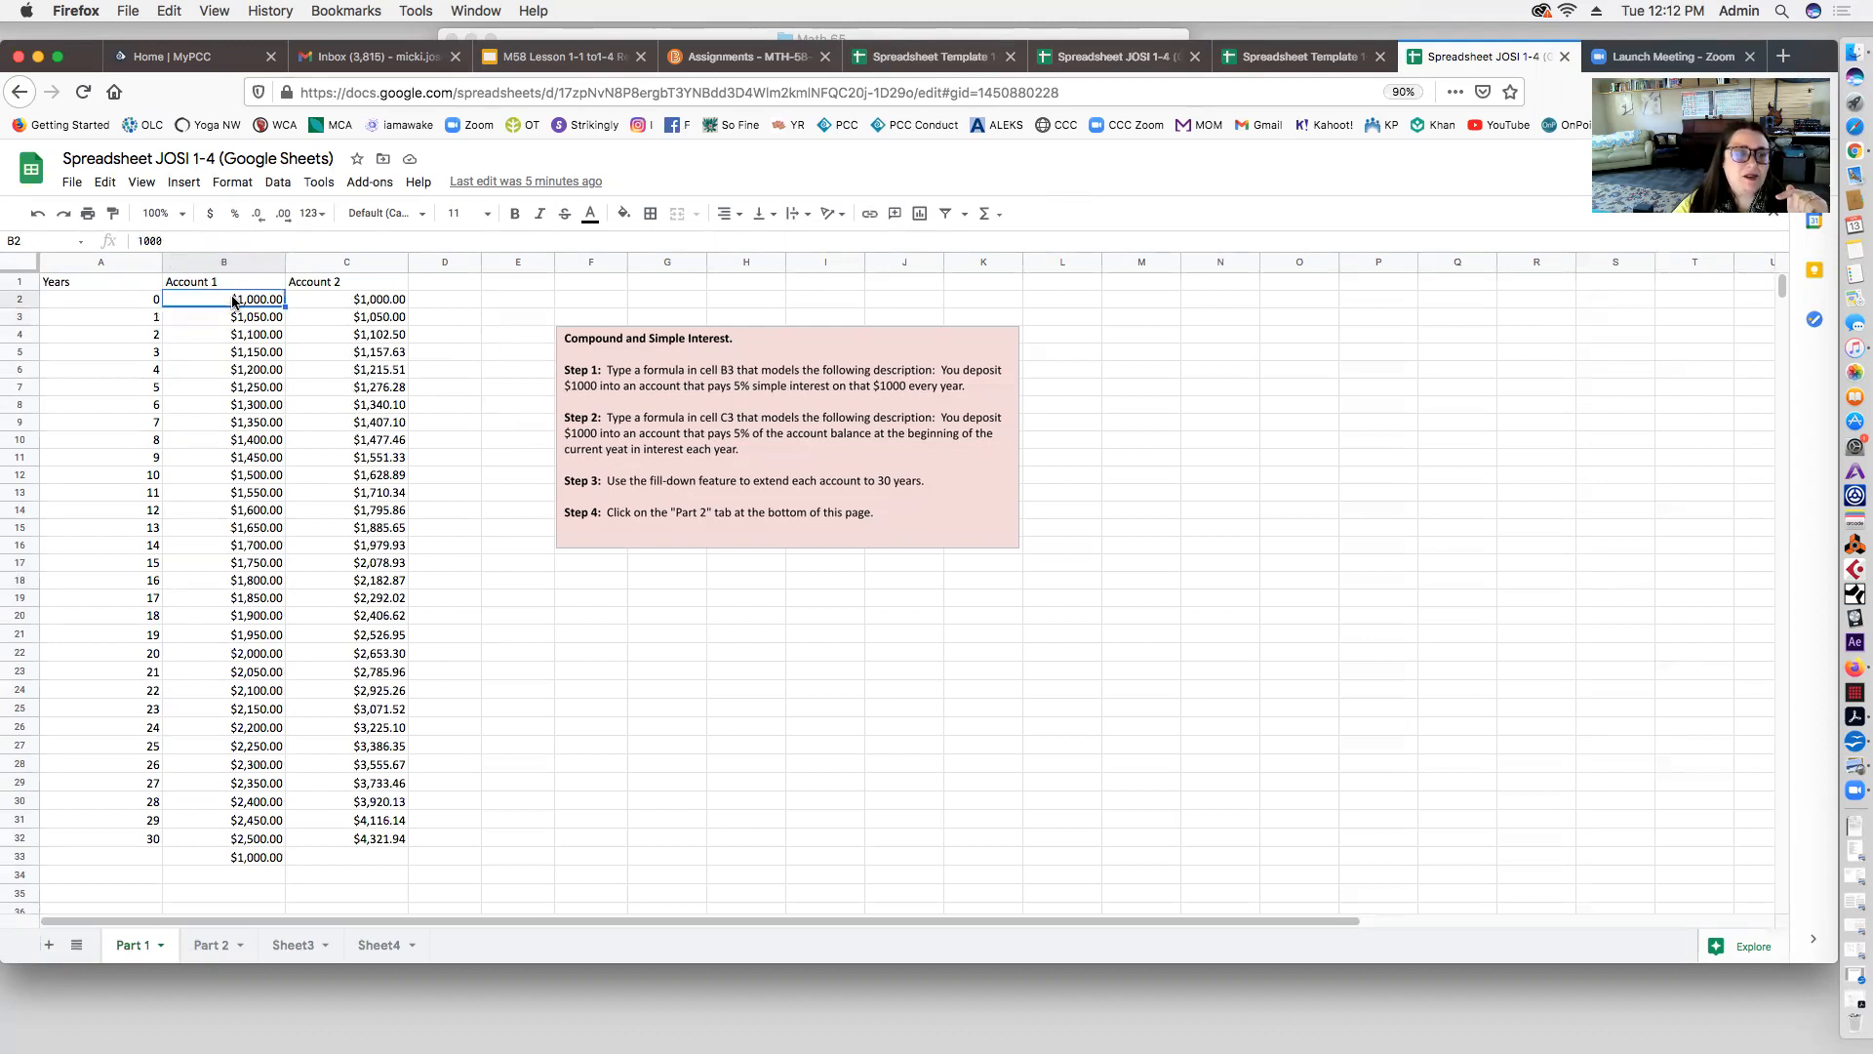
{"action": "left_click", "coordinate": [230, 310]}
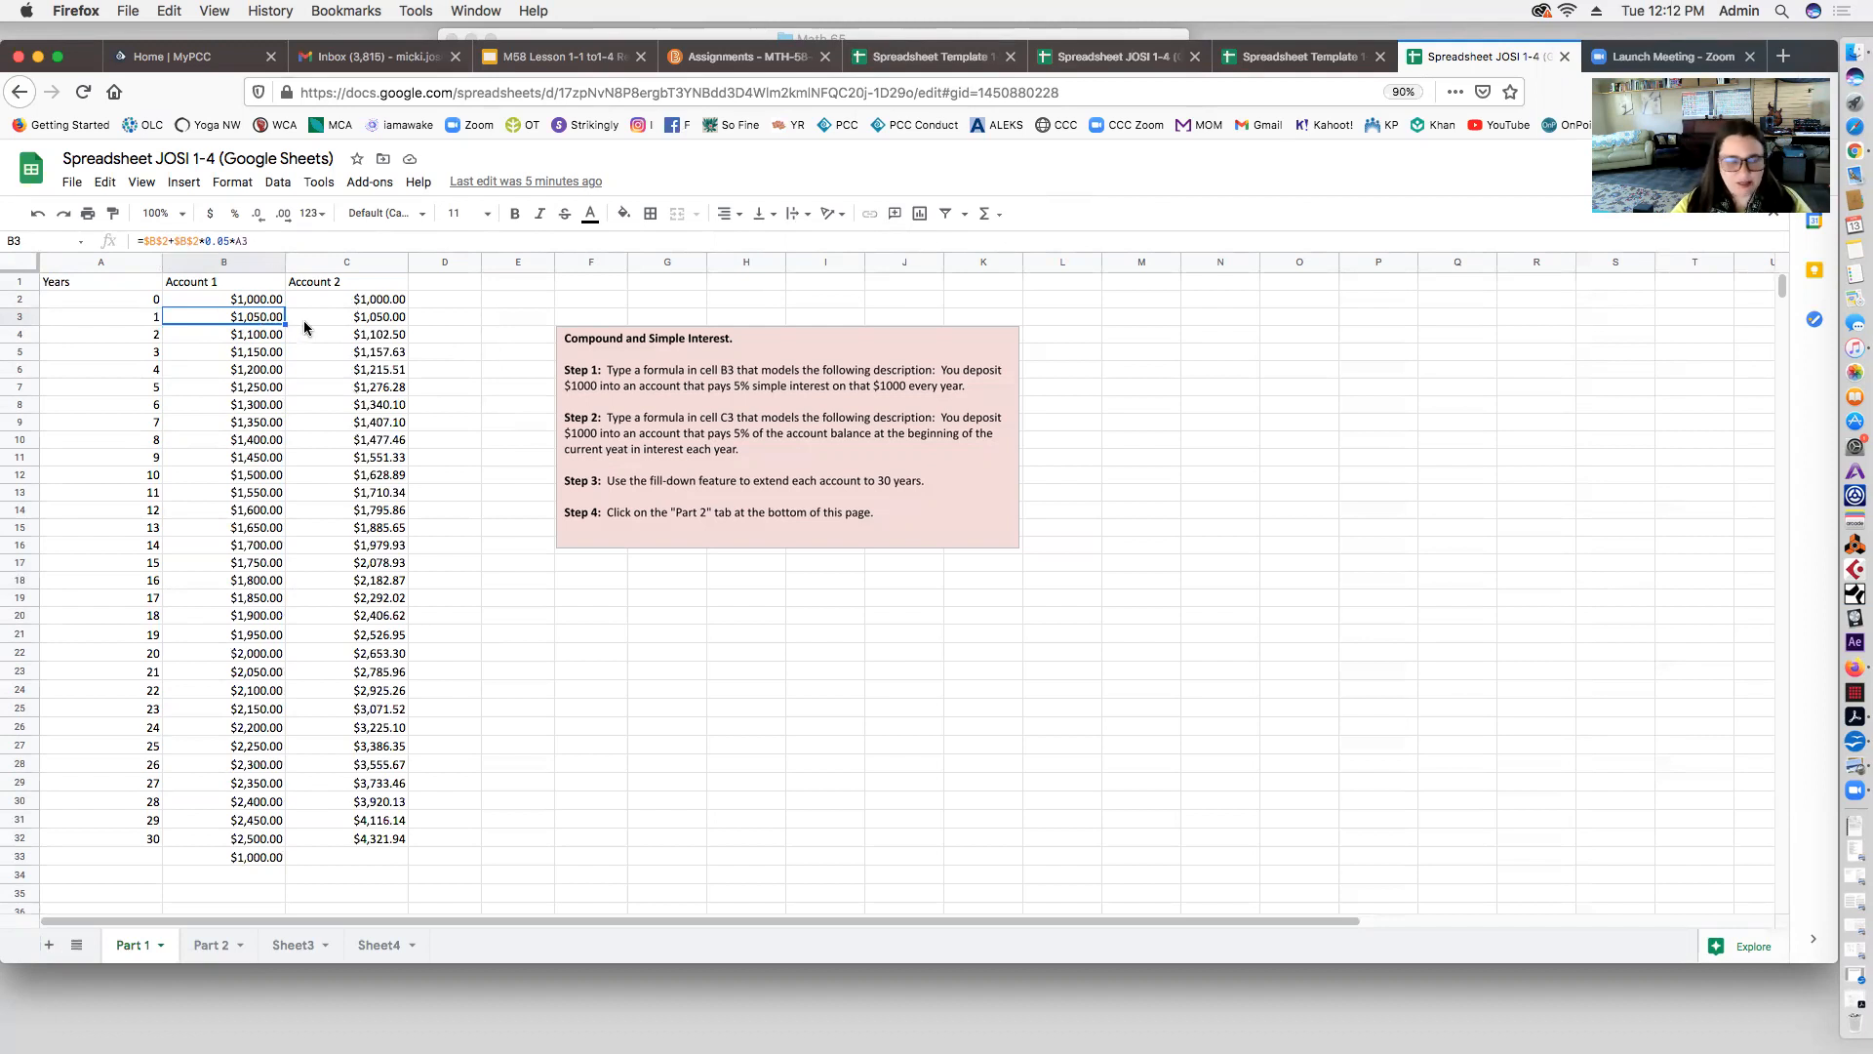
{"action": "left_click_drag", "start_coordinate": [285, 325], "coordinate": [274, 841]}
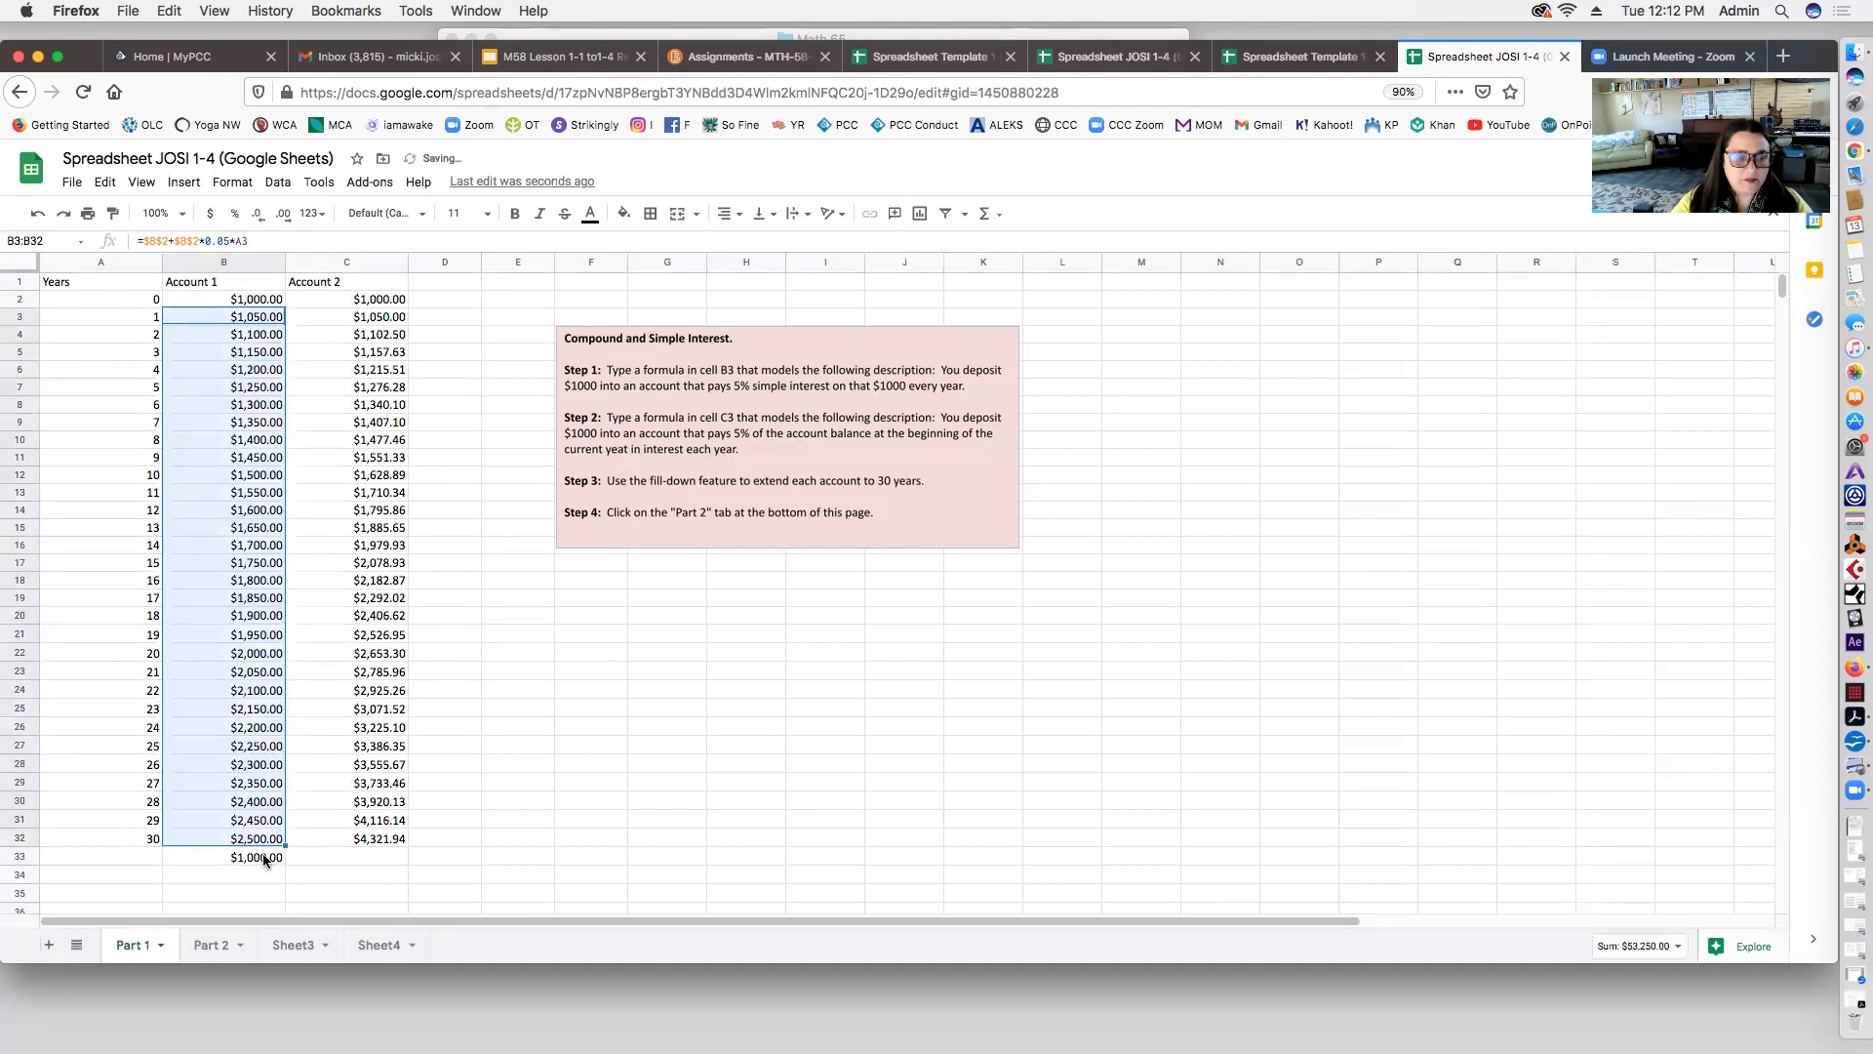
{"action": "left_click", "coordinate": [261, 857]}
{"action": "key", "text": "Delete"}
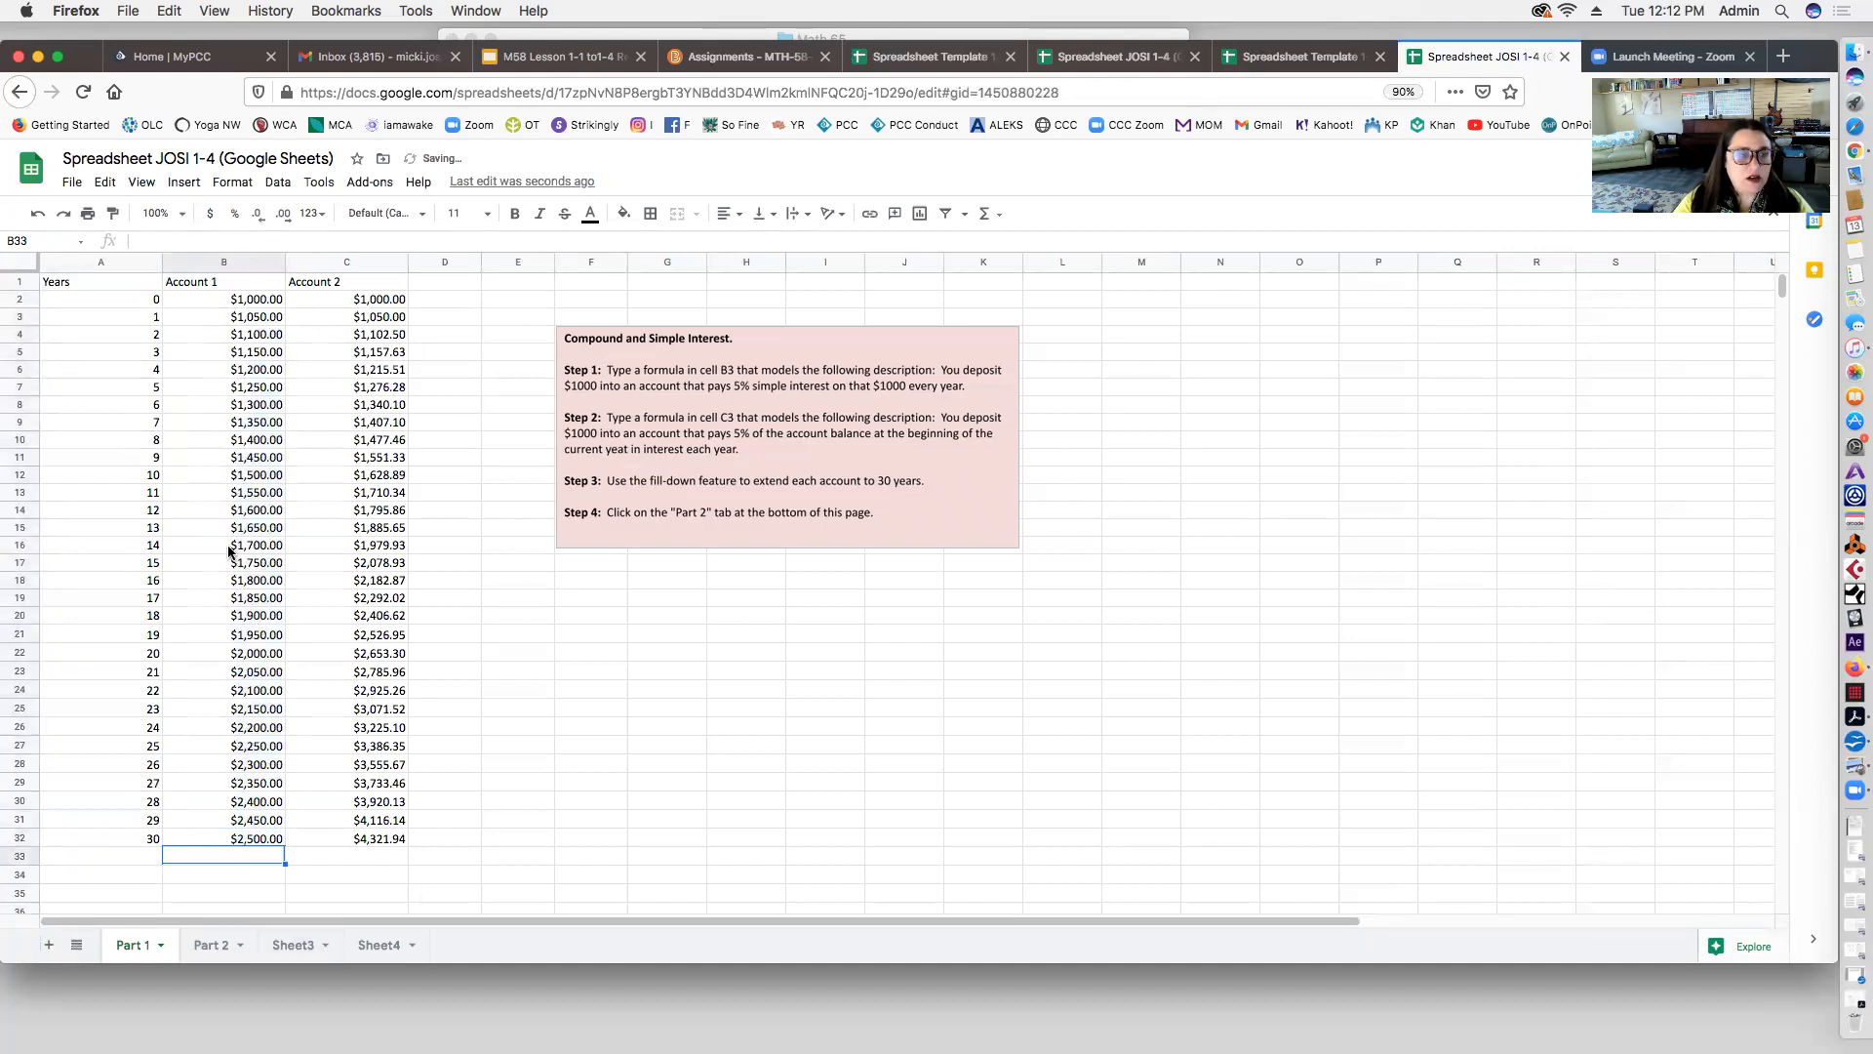
Step: Check the filled formulas in B4 through B7, confirming they anchor to $B$2 and use each row's year
{"action": "left_click", "coordinate": [262, 332]}
{"action": "left_click", "coordinate": [265, 355]}
{"action": "left_click", "coordinate": [260, 373]}
{"action": "left_click", "coordinate": [257, 387]}
{"action": "left_click", "coordinate": [252, 356]}
{"action": "left_click", "coordinate": [255, 335]}
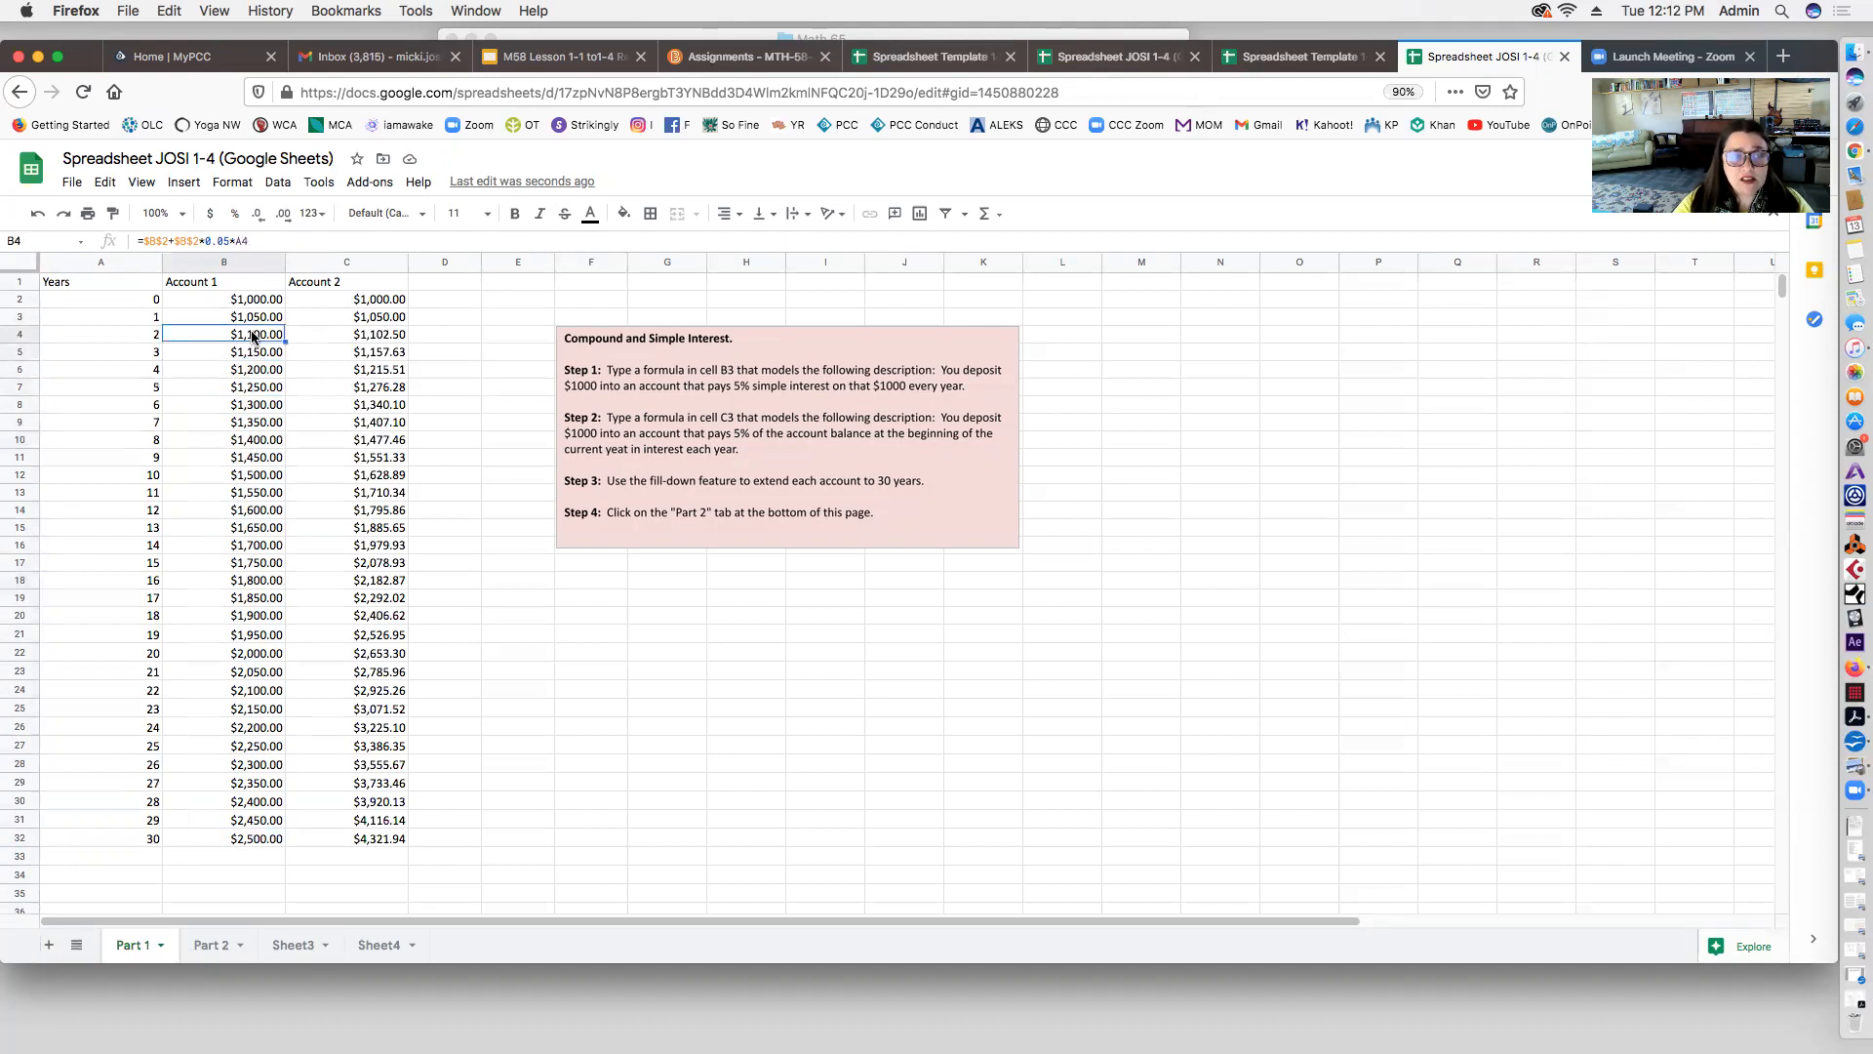
{"action": "left_click", "coordinate": [250, 241]}
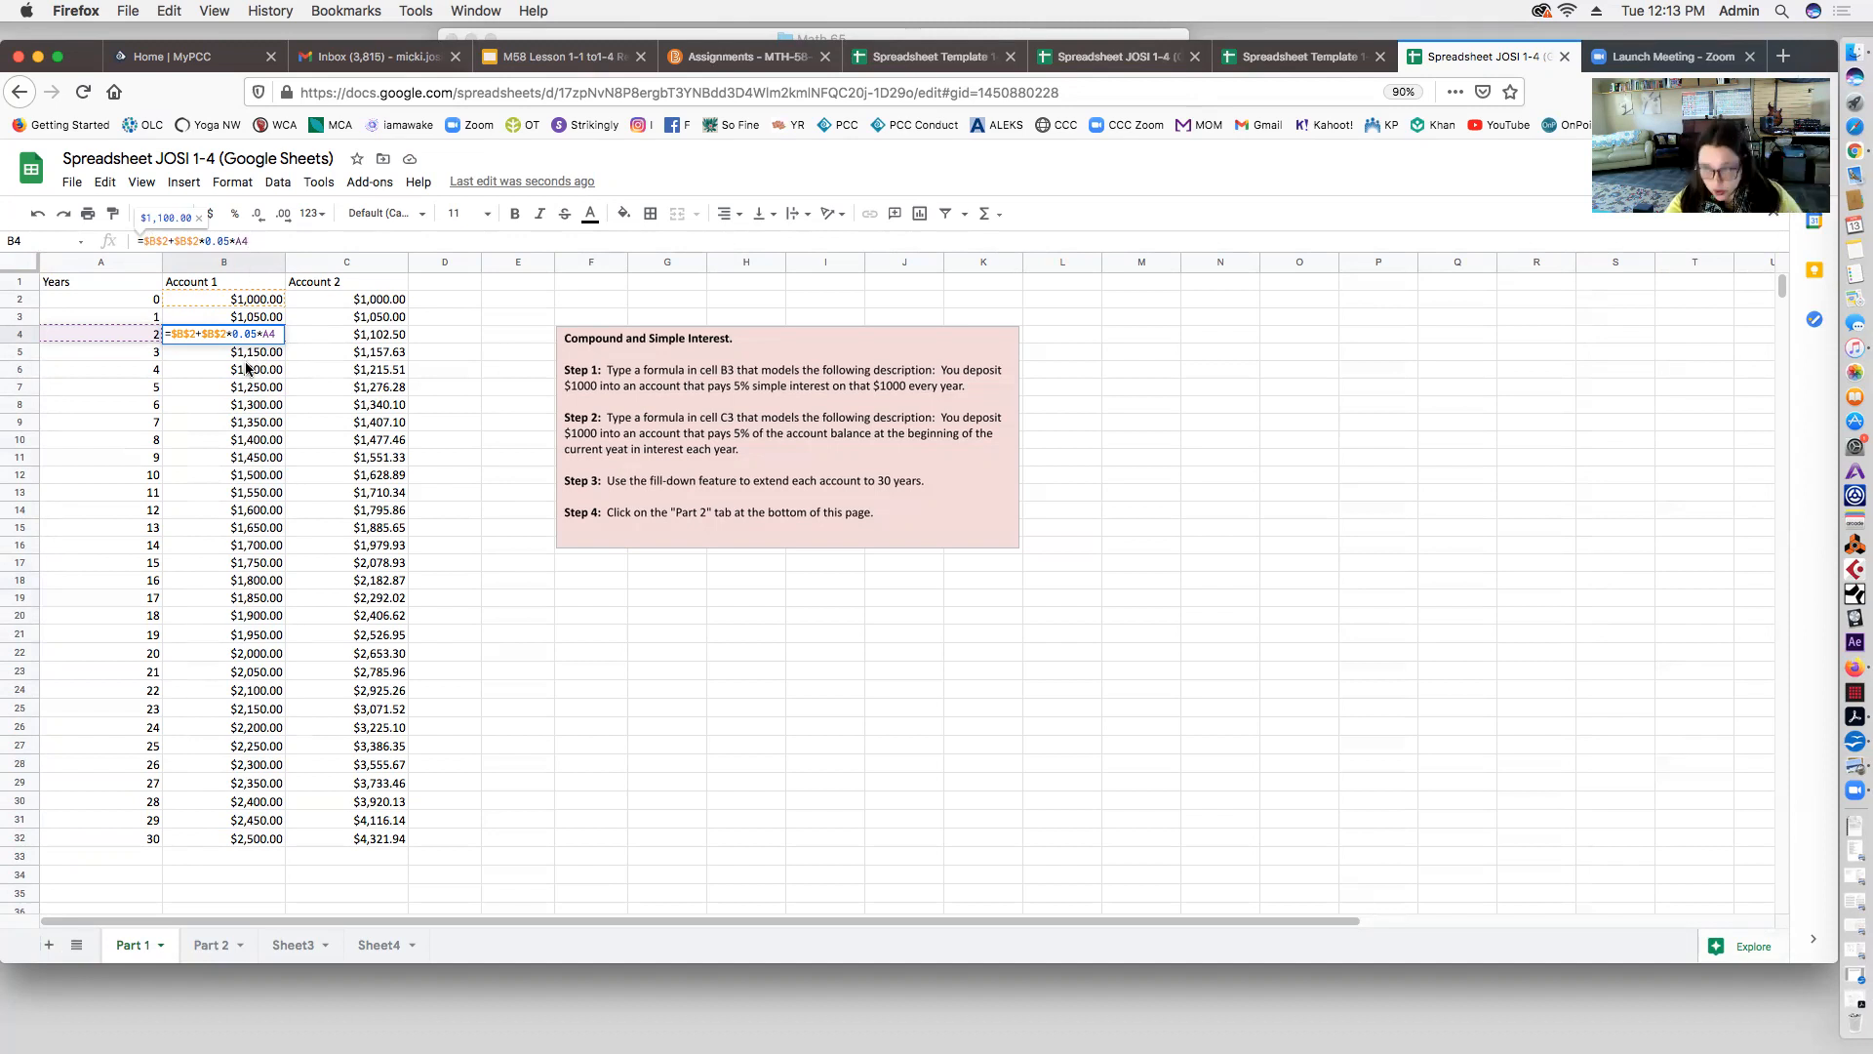
{"action": "key", "text": "Return"}
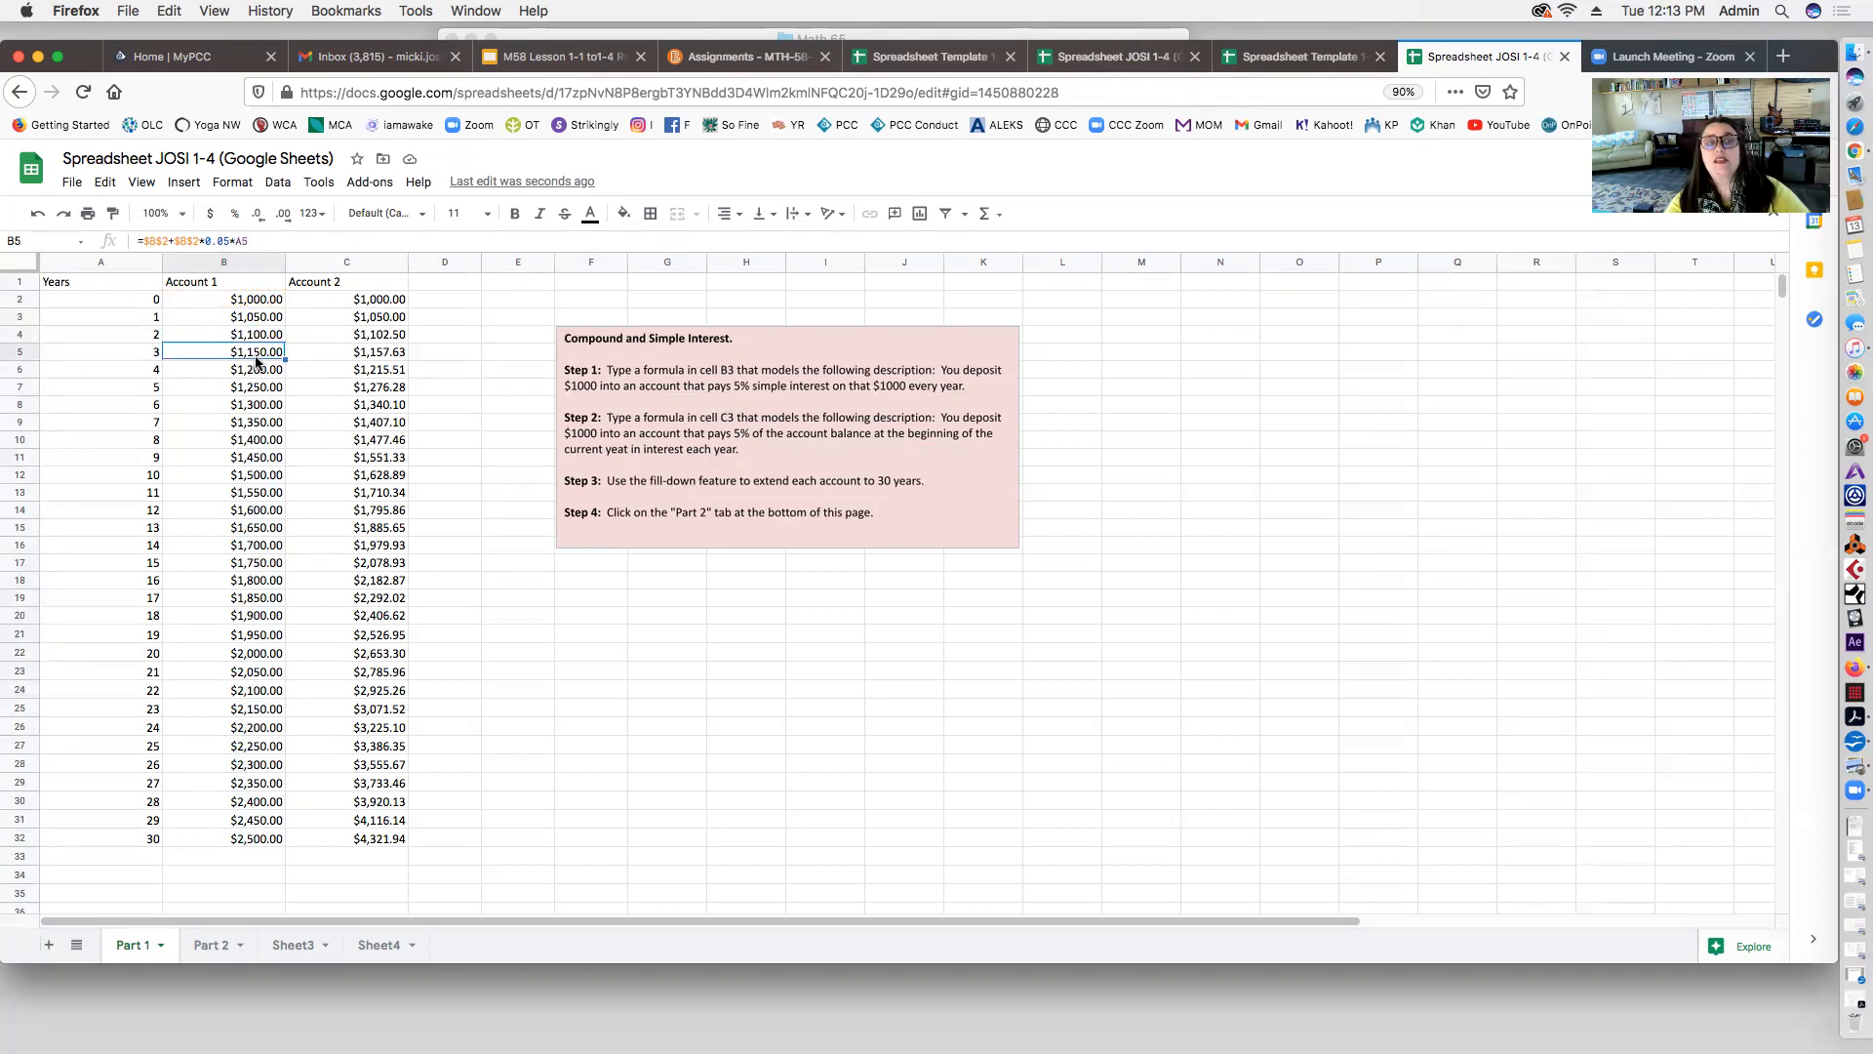
{"action": "left_click", "coordinate": [257, 368]}
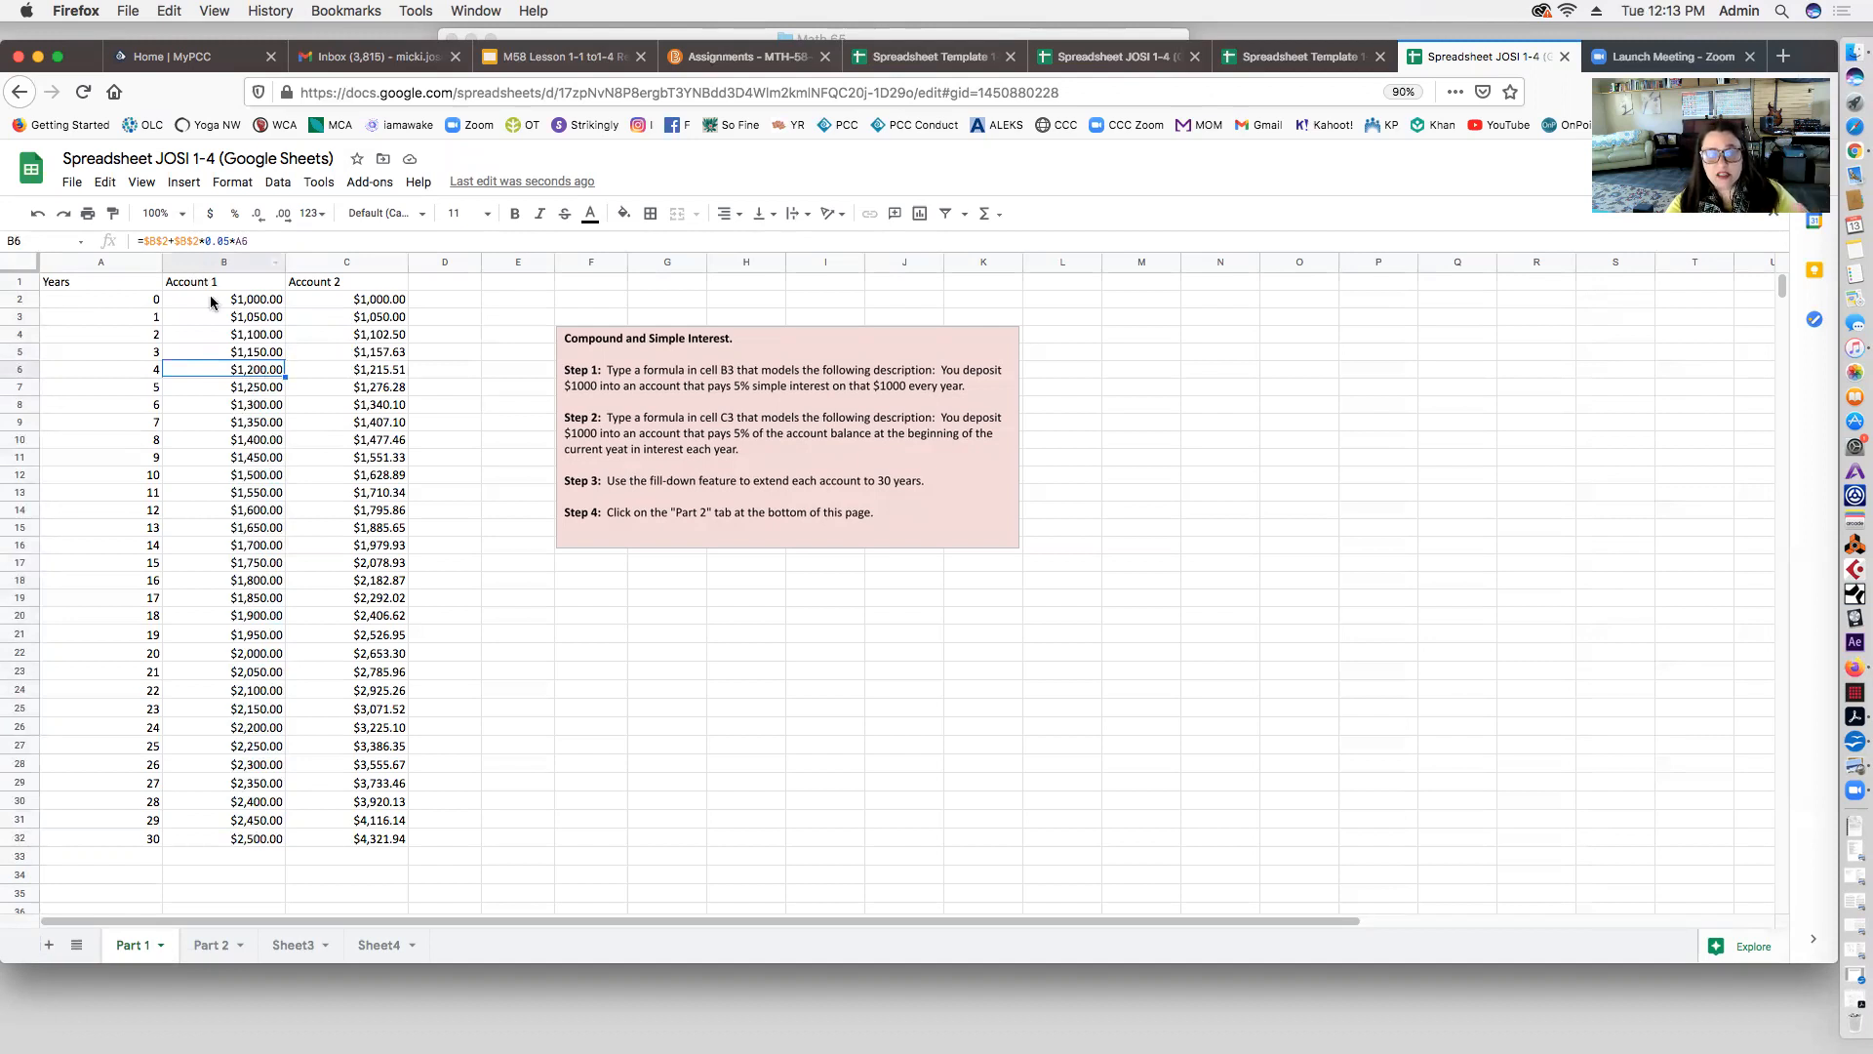
{"action": "left_click", "coordinate": [252, 392]}
{"action": "left_click", "coordinate": [254, 241]}
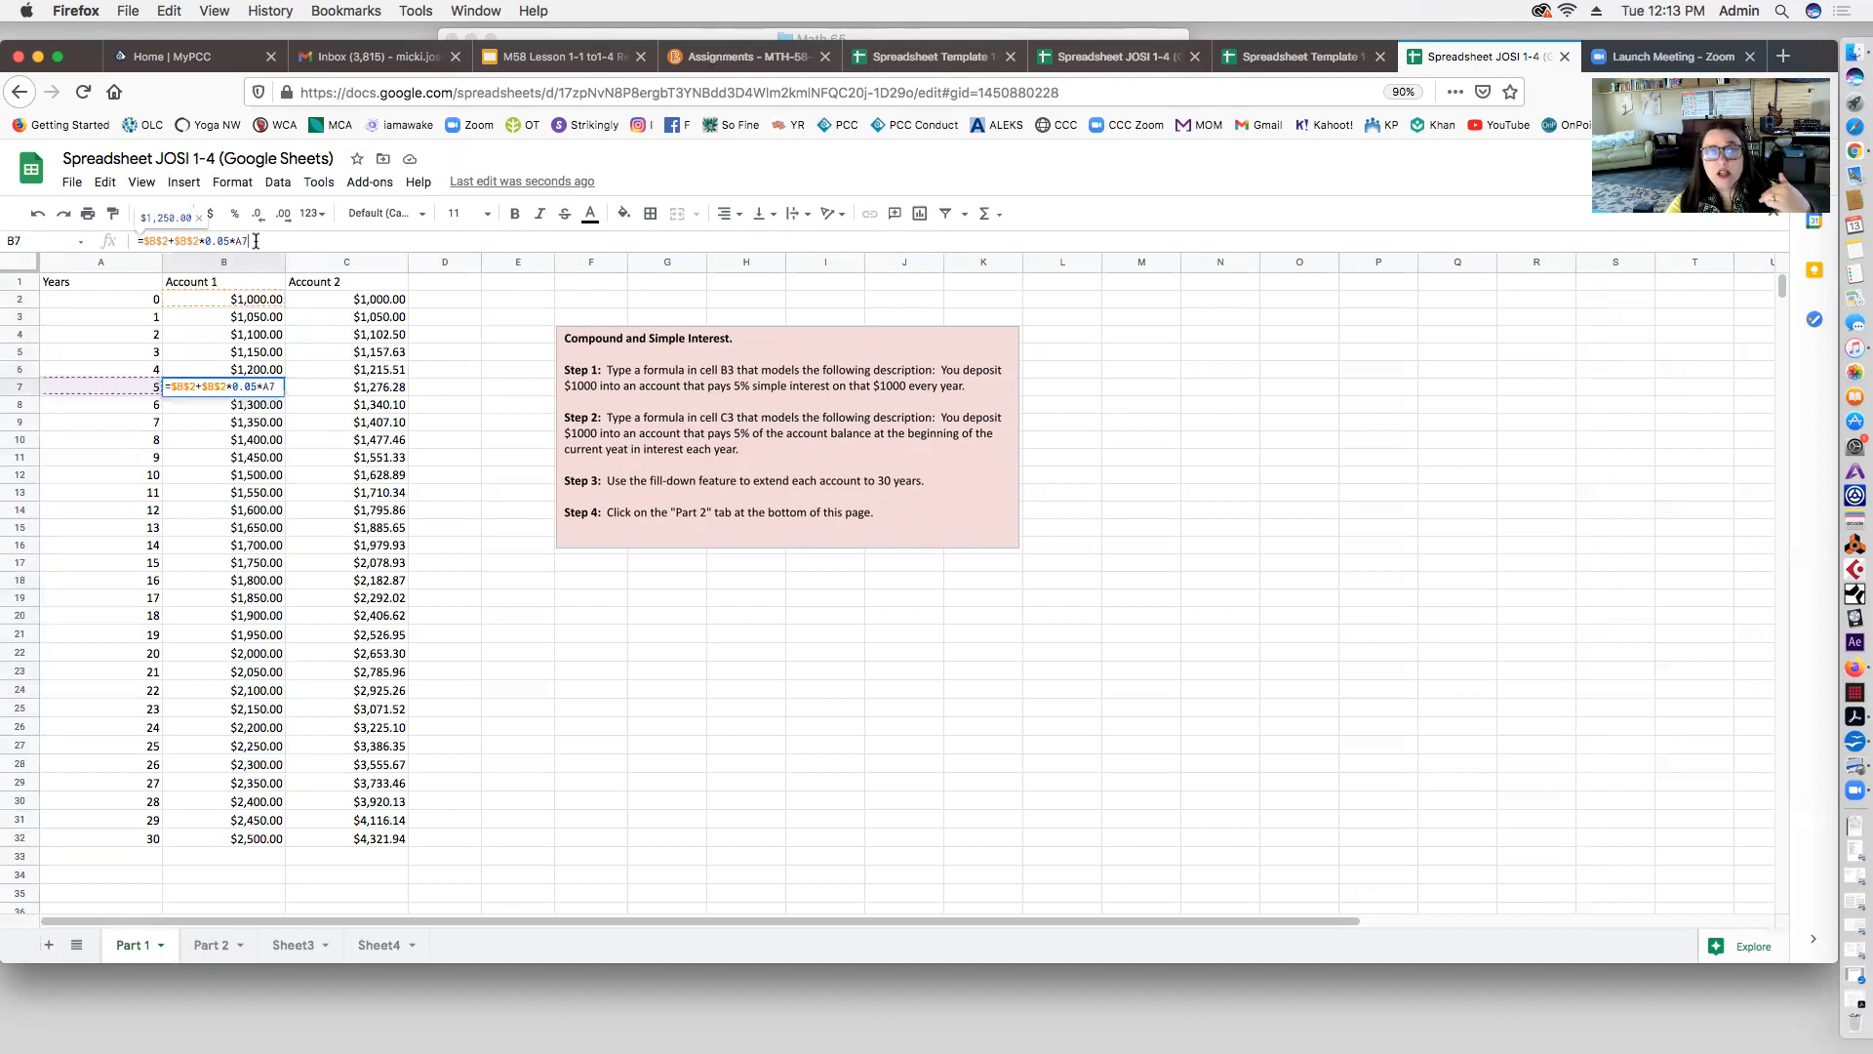
{"action": "left_click_drag", "start_coordinate": [138, 241], "coordinate": [253, 240]}
{"action": "left_click", "coordinate": [254, 240]}
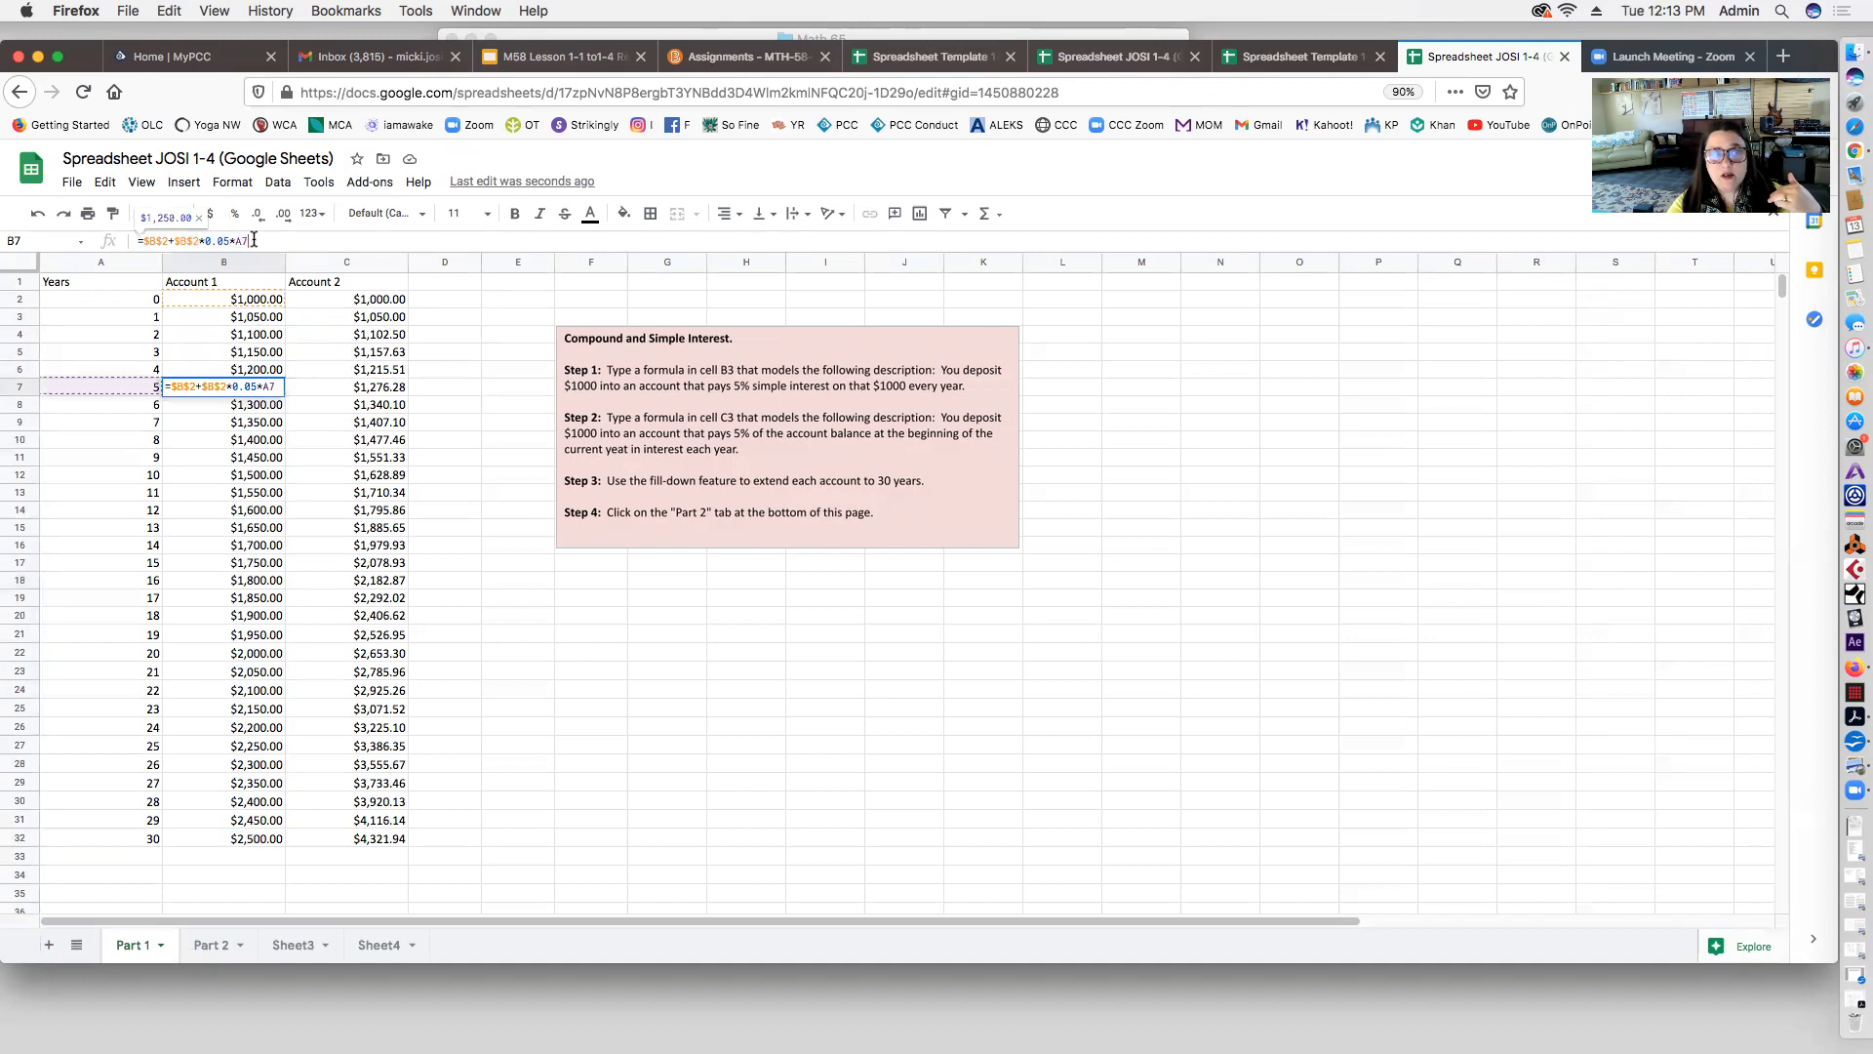
{"action": "left_click", "coordinate": [459, 351]}
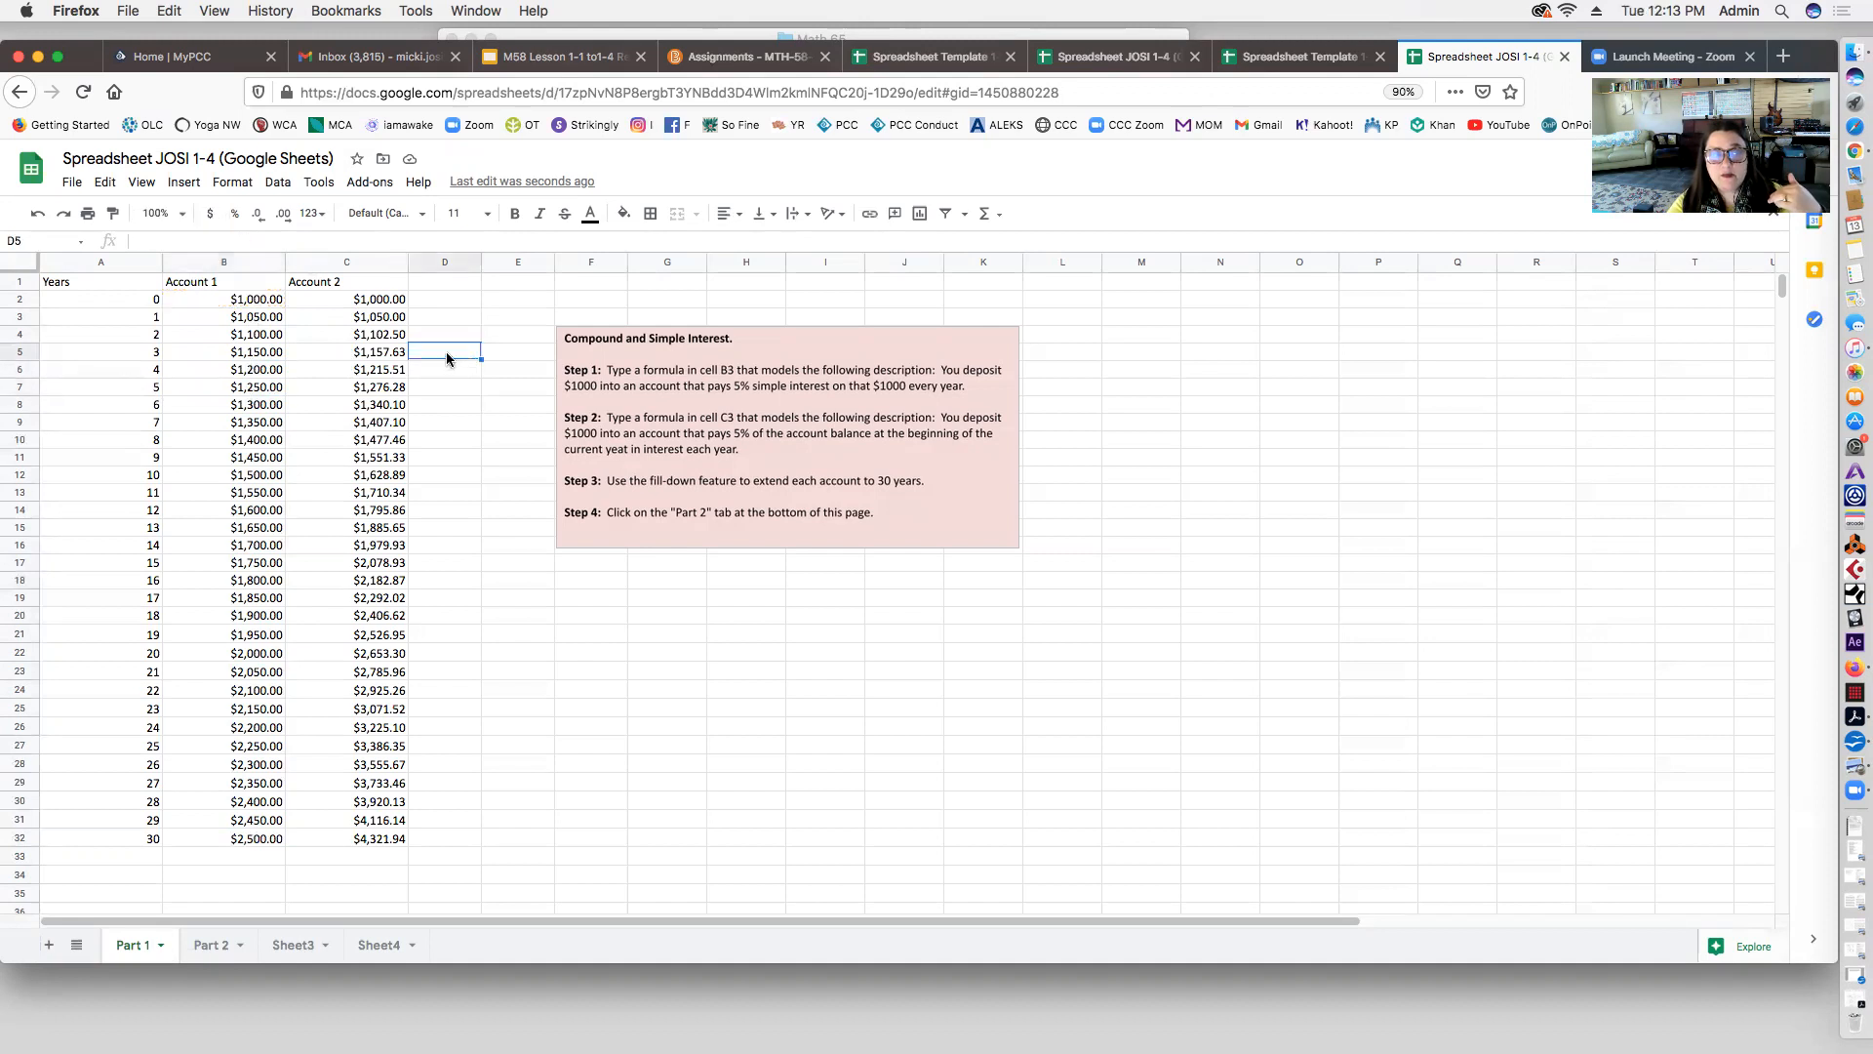
{"action": "left_click", "coordinate": [369, 320]}
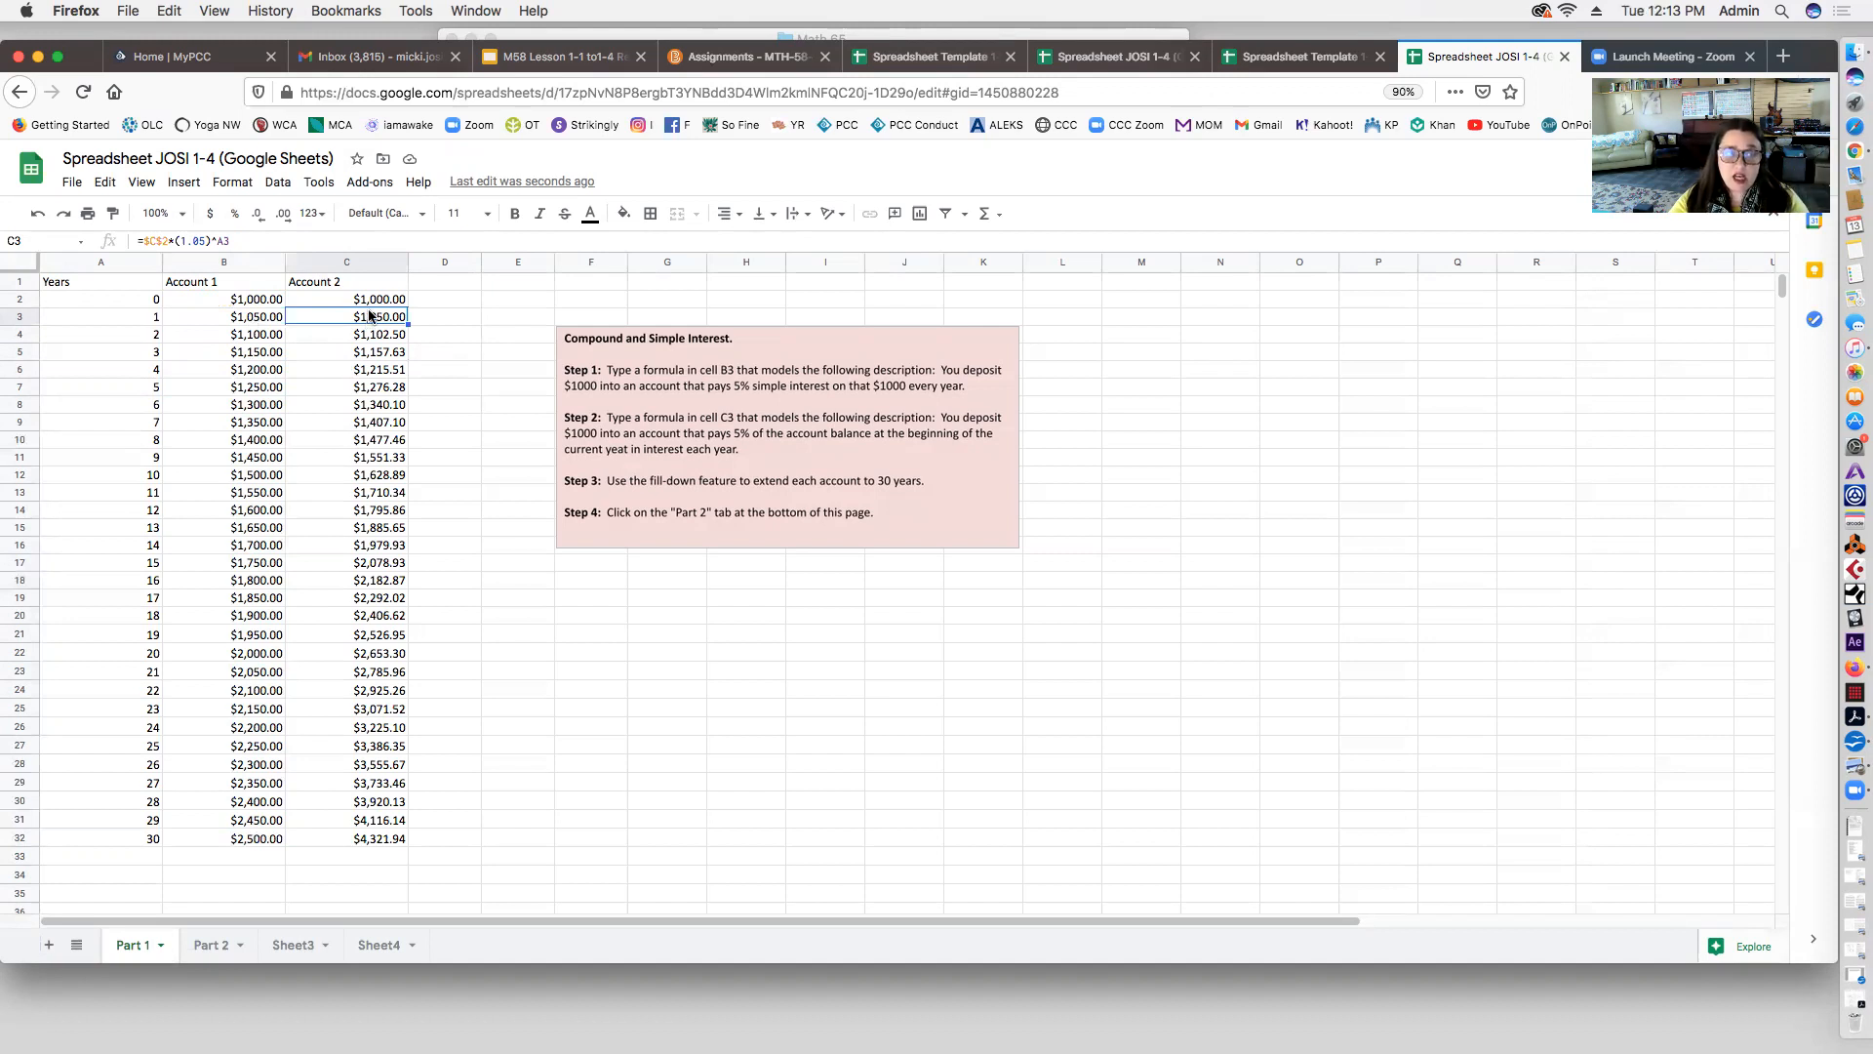
Step: Delete Account 2's values from C3 downward and start a new formula in C3
{"action": "left_click", "coordinate": [377, 305]}
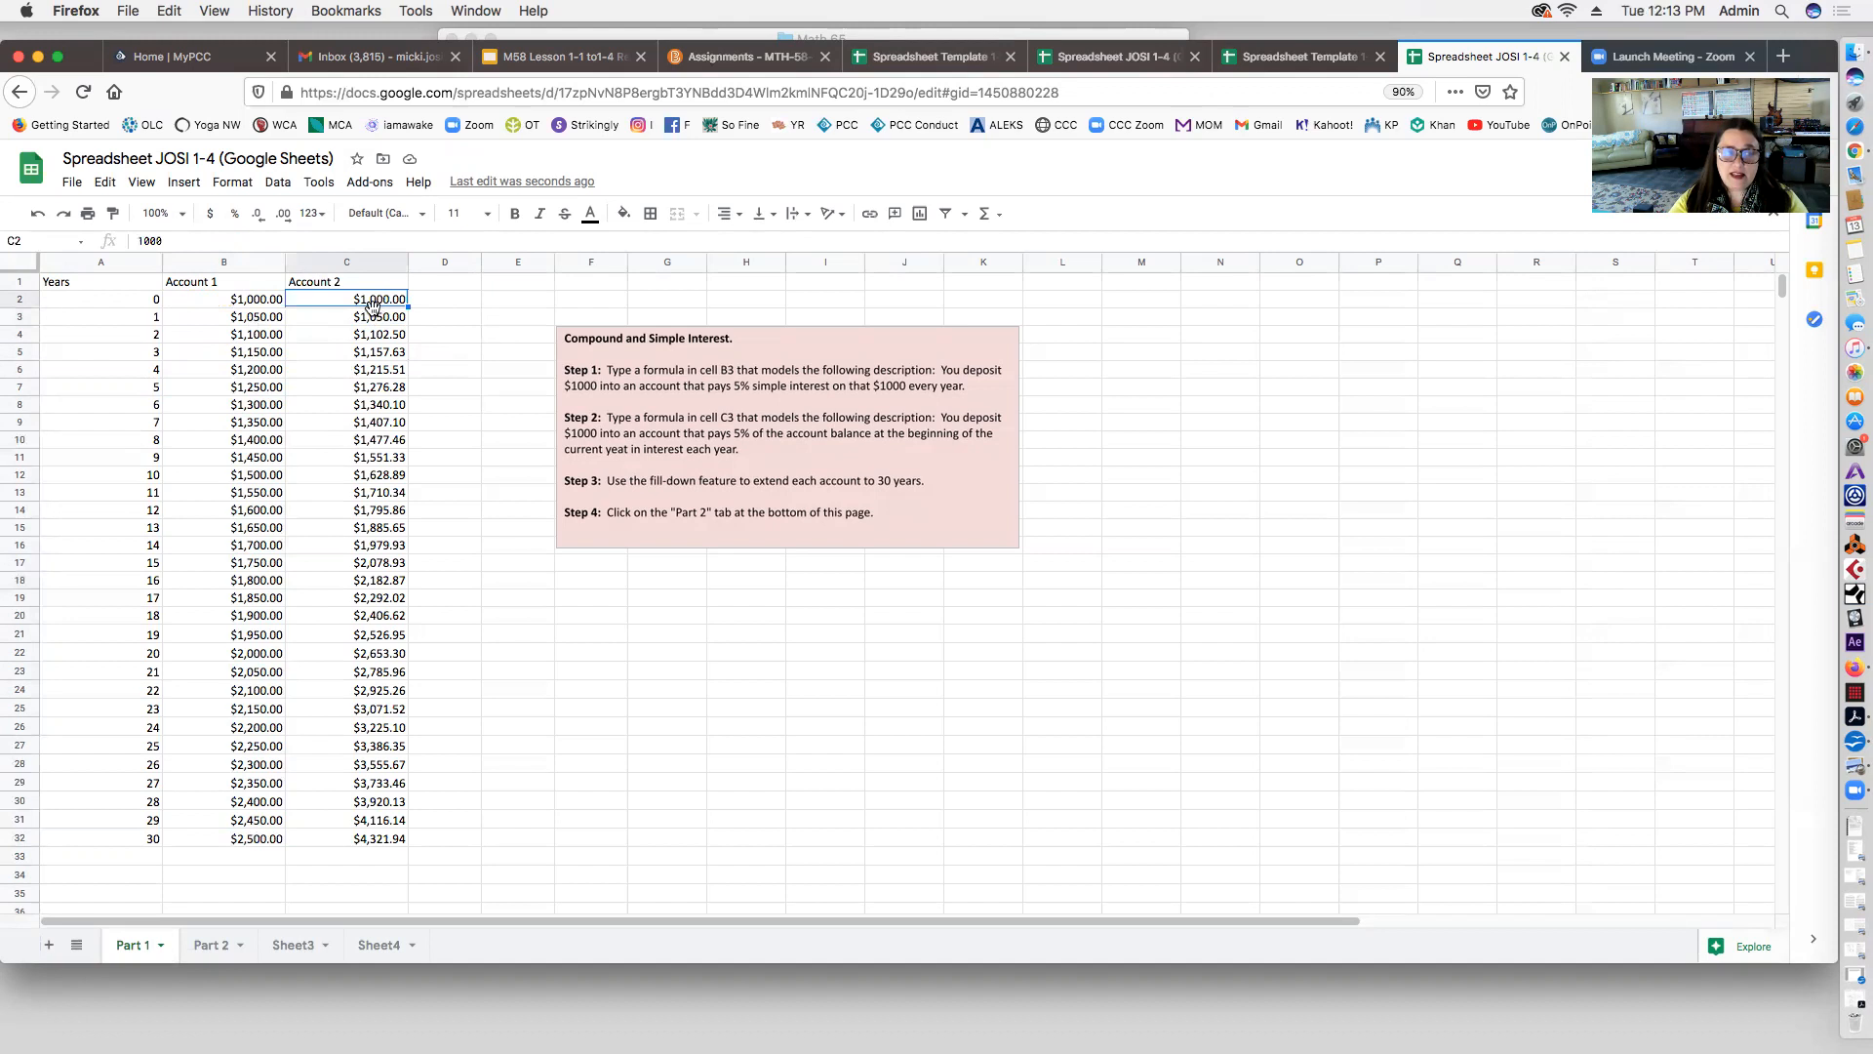
{"action": "left_click", "coordinate": [373, 315]}
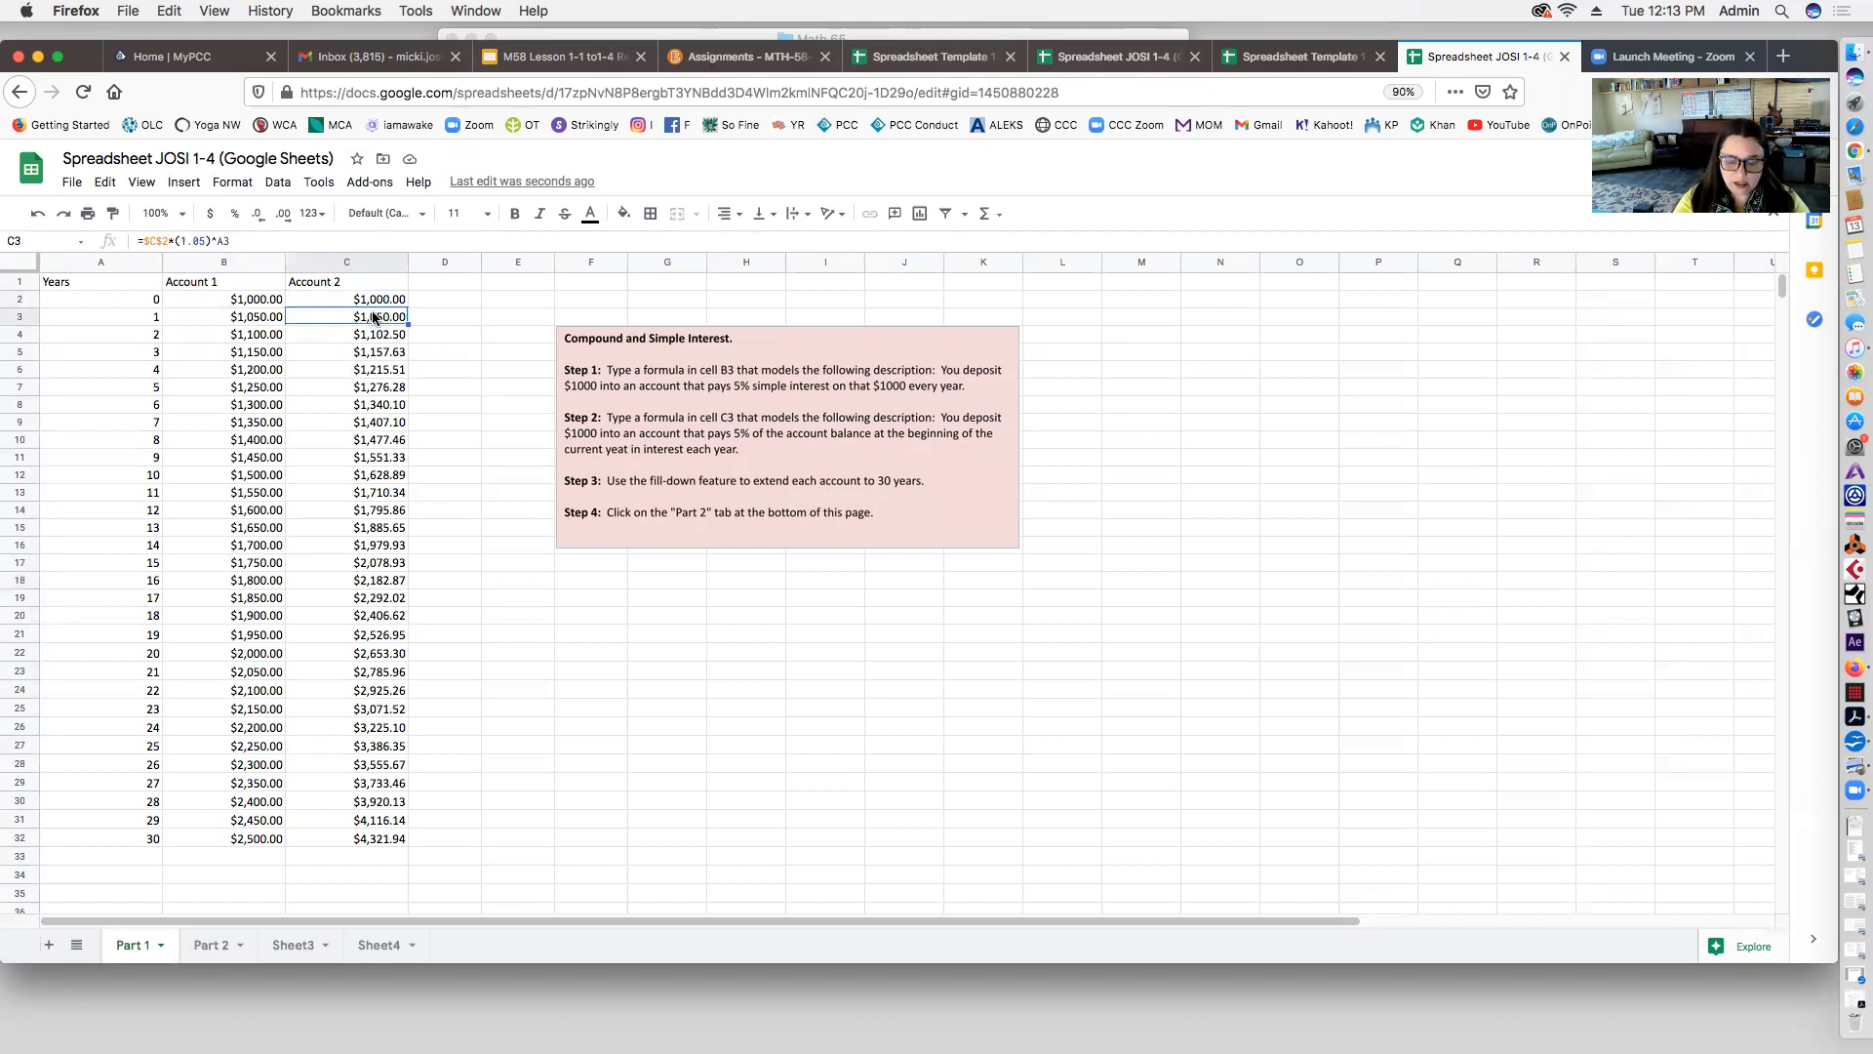
{"action": "left_click", "coordinate": [412, 371]}
{"action": "left_click_drag", "start_coordinate": [379, 317], "coordinate": [396, 839]}
{"action": "left_click", "coordinate": [391, 857]}
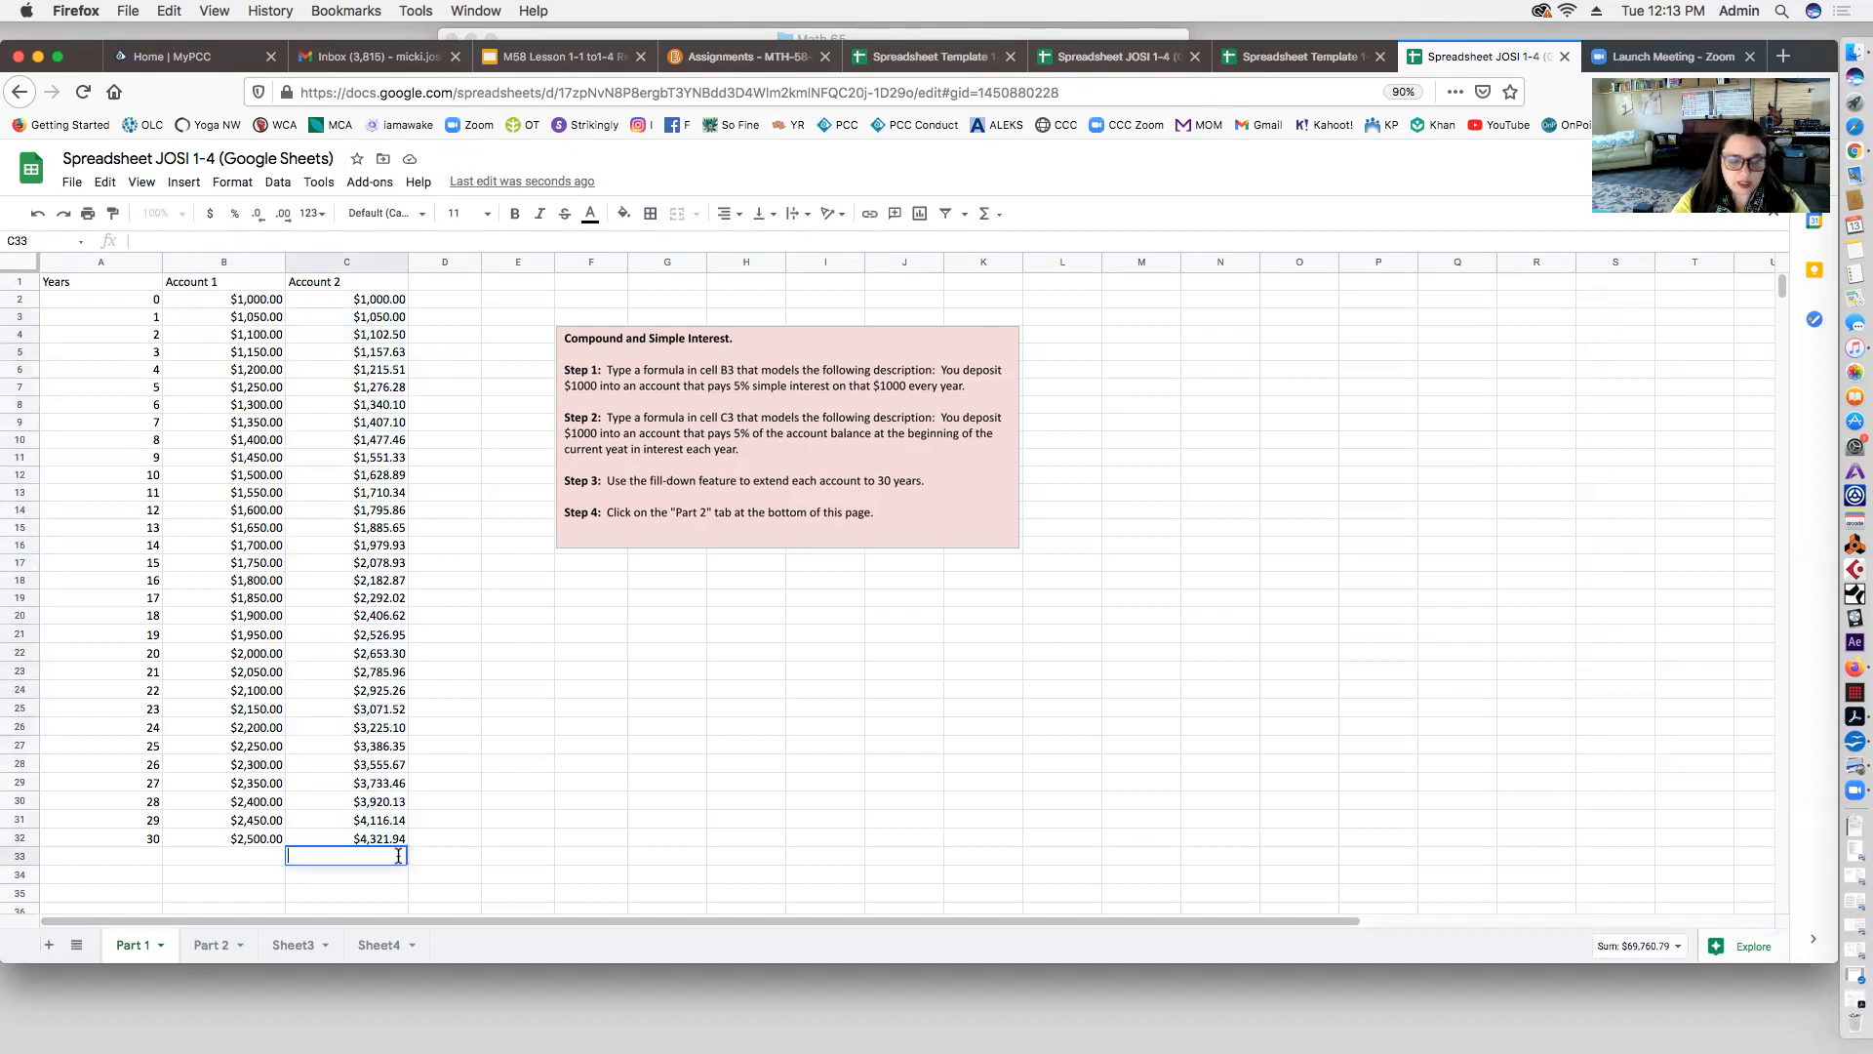
{"action": "left_click_drag", "start_coordinate": [372, 314], "coordinate": [389, 859]}
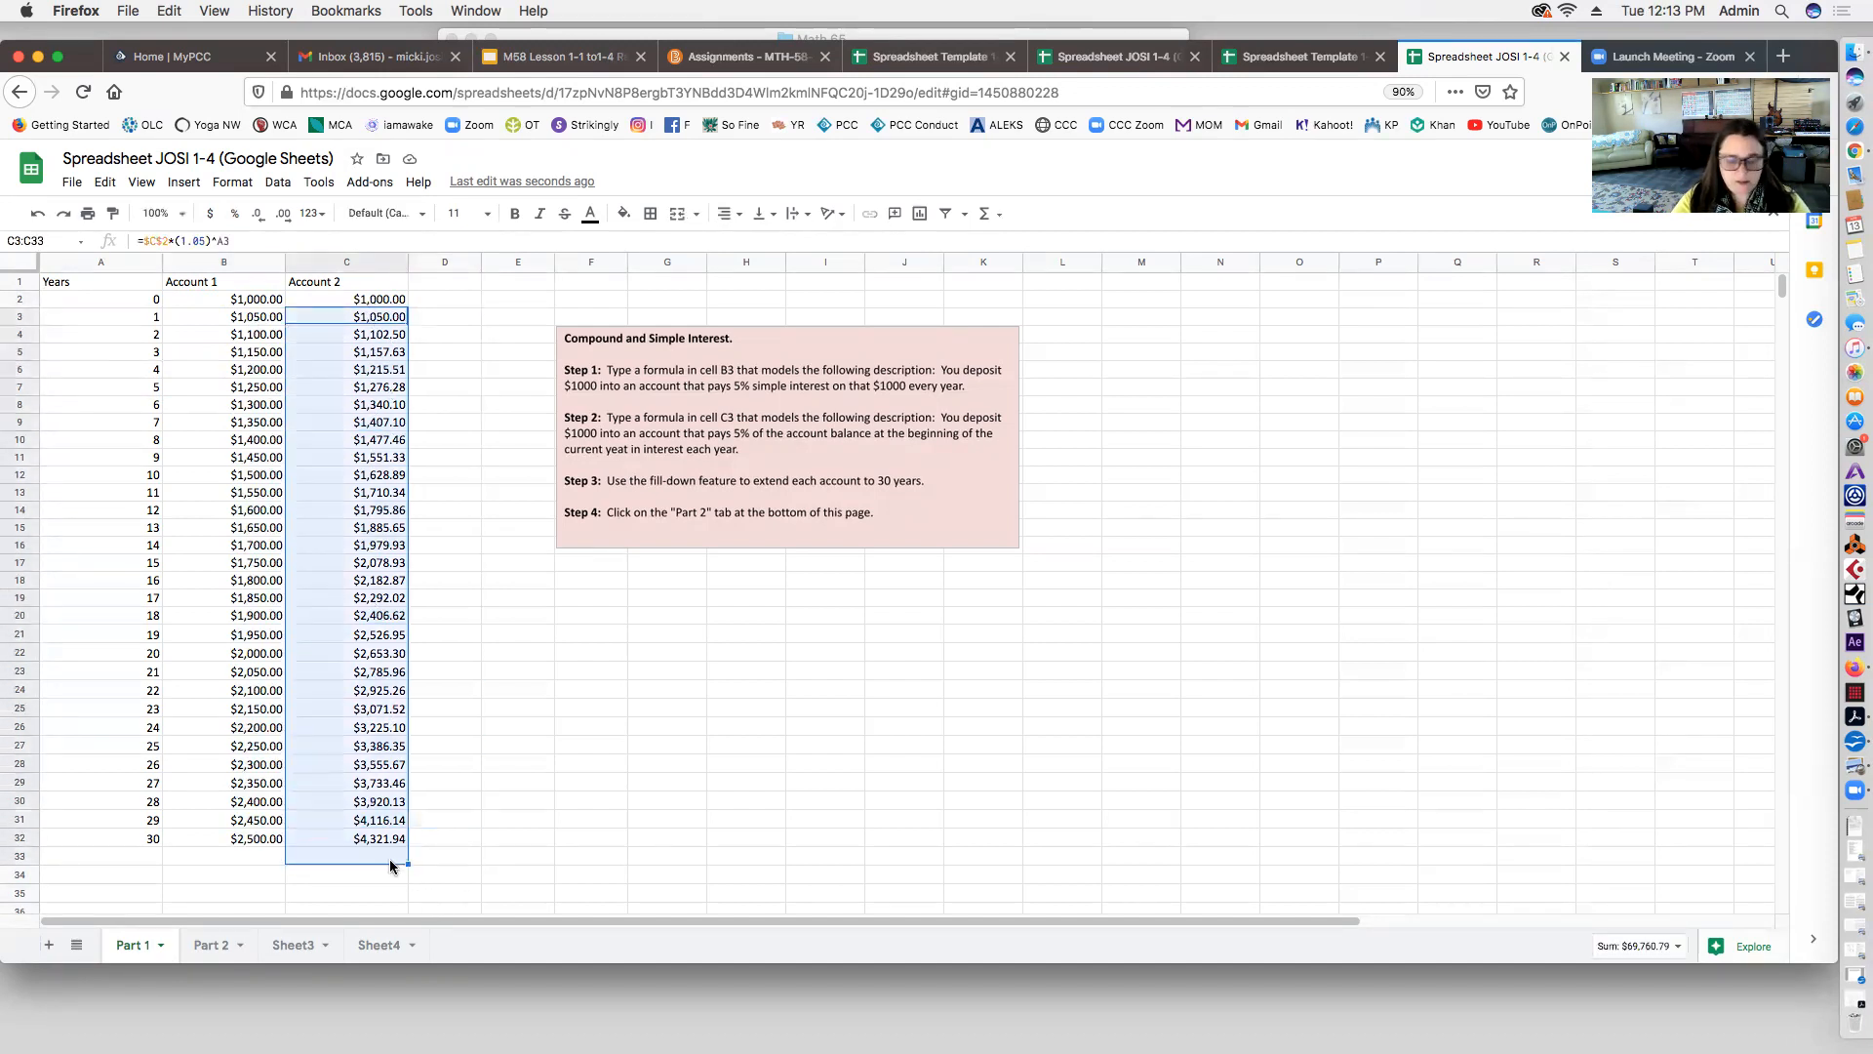
{"action": "key", "text": "Delete"}
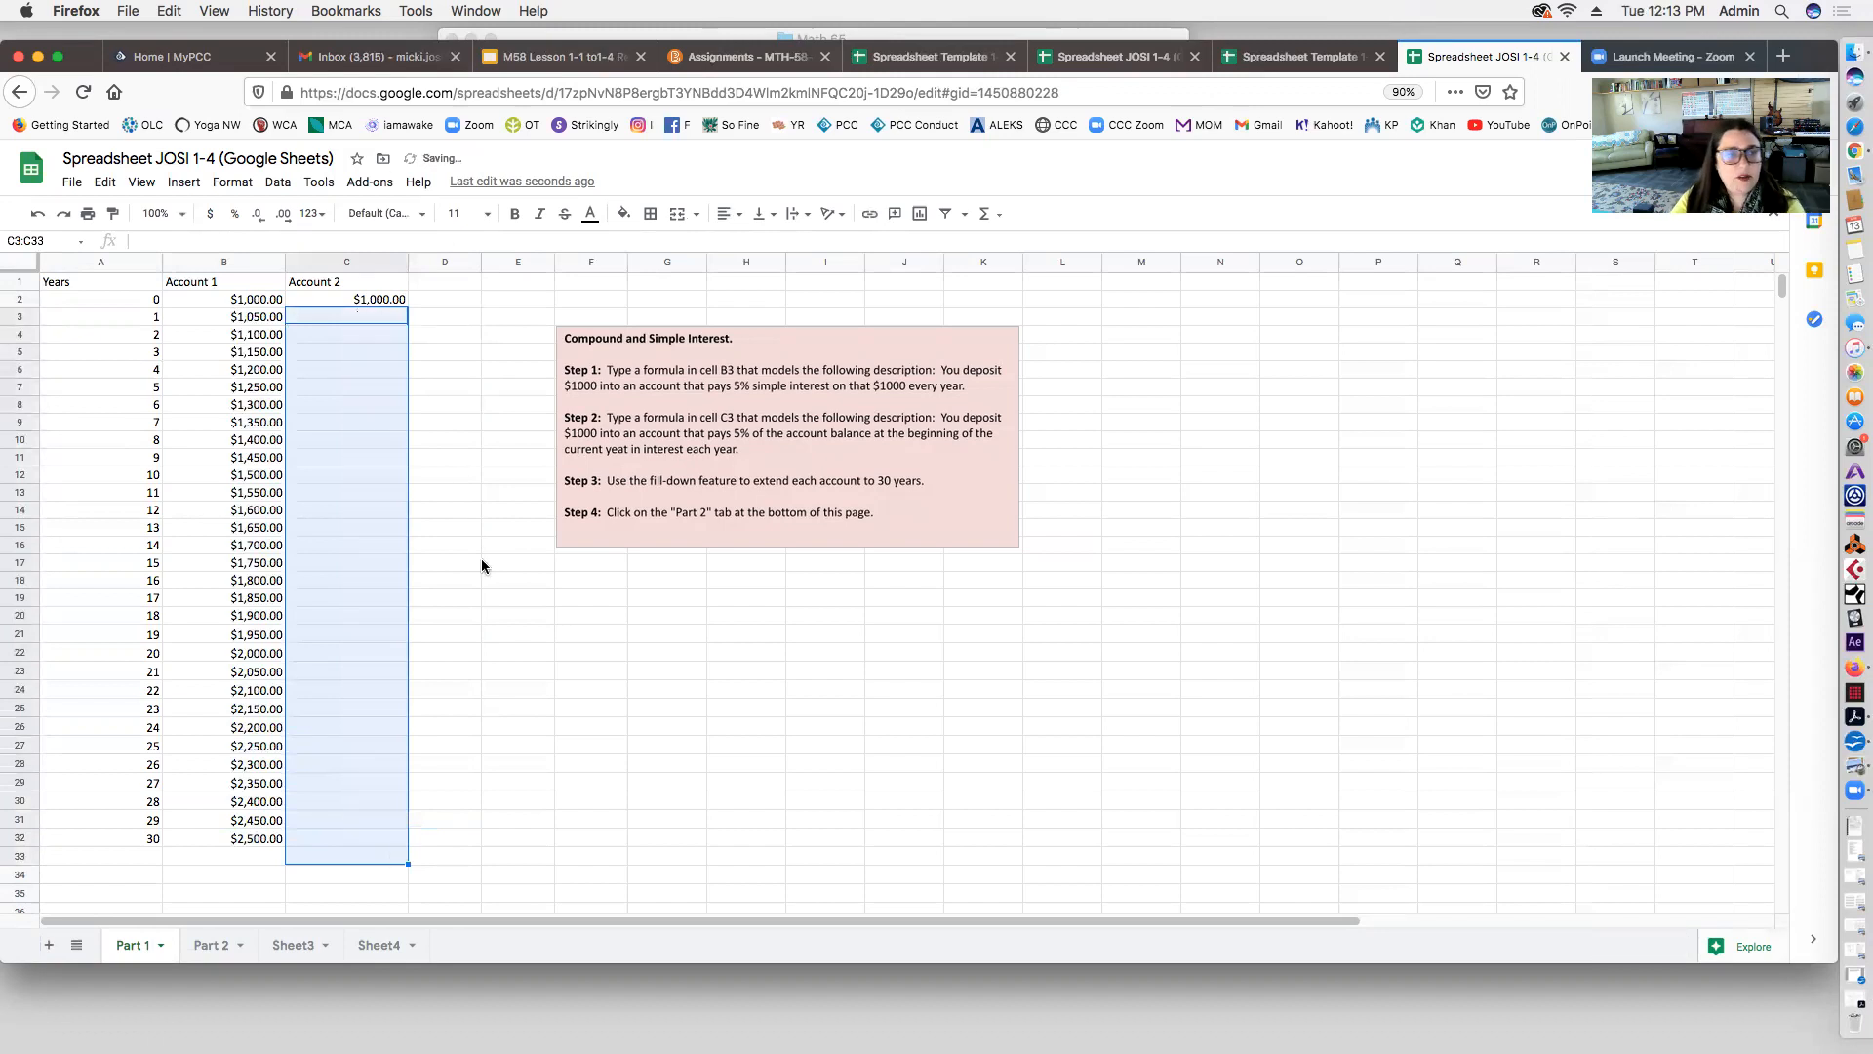
{"action": "left_click", "coordinate": [390, 319]}
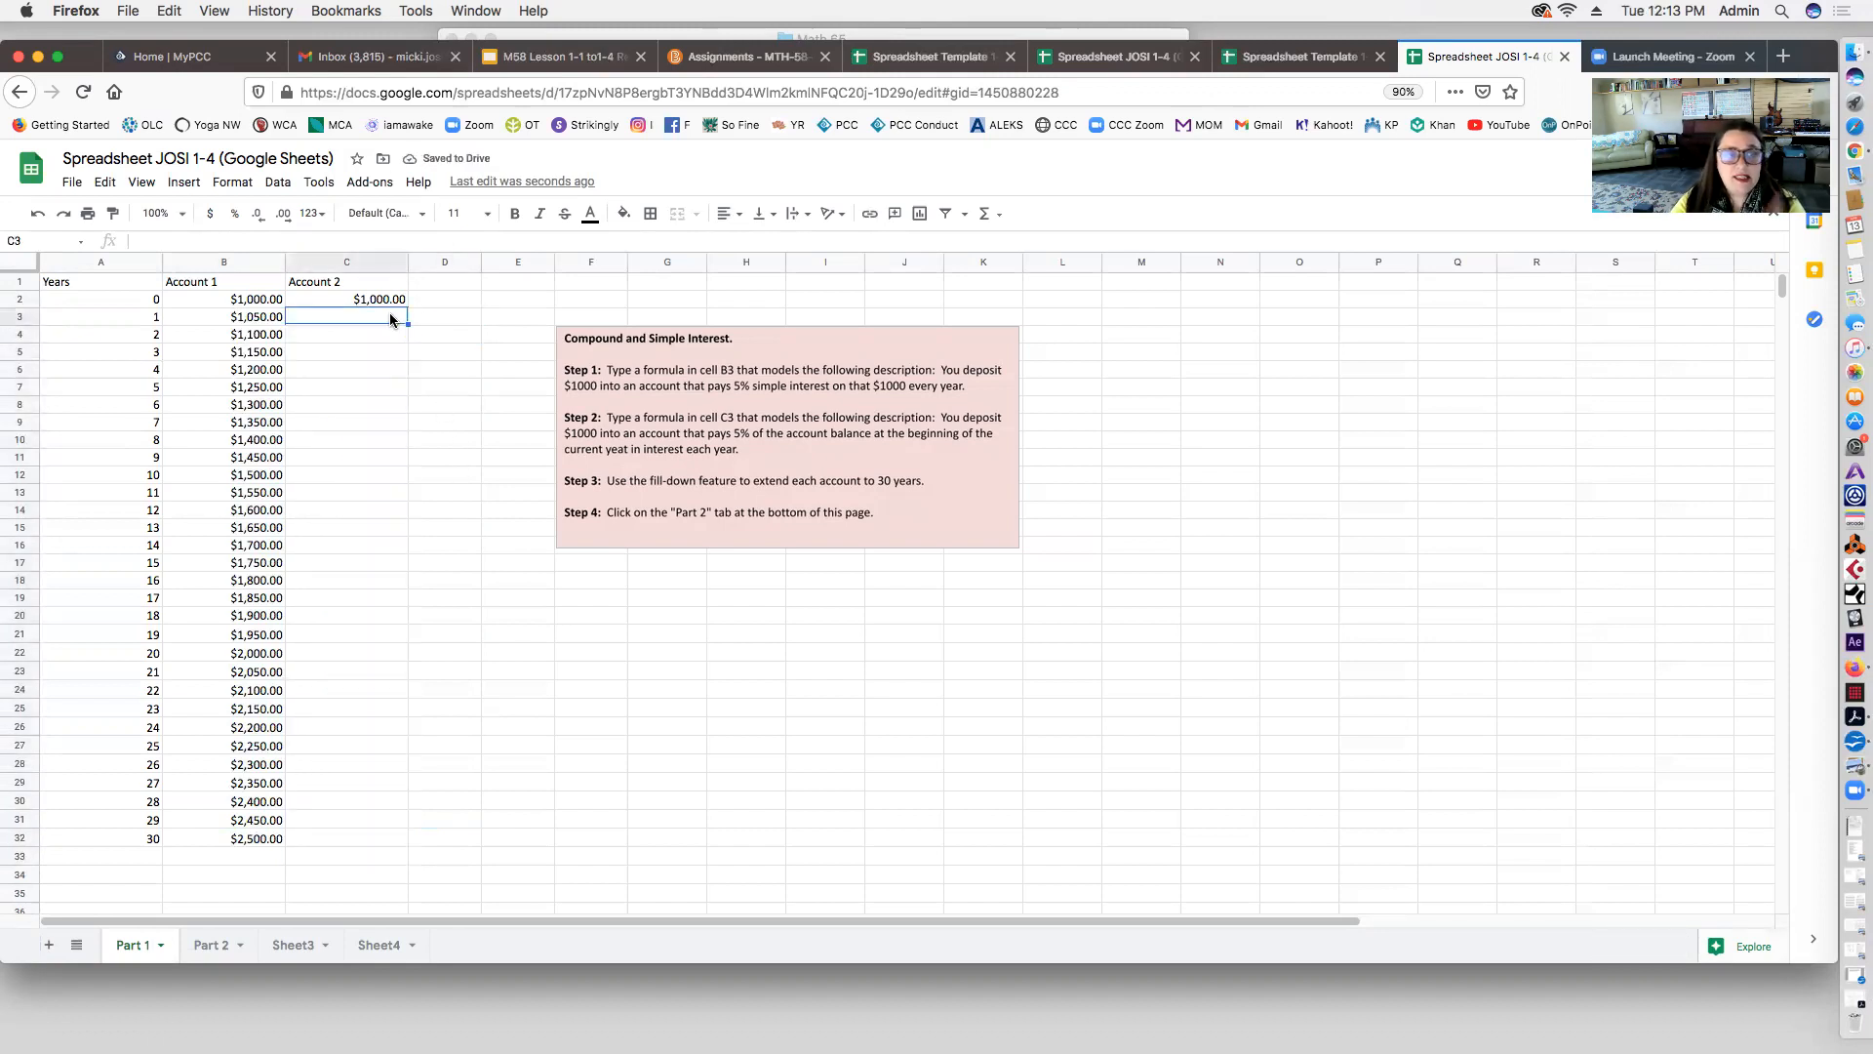
{"action": "type", "text": "="}
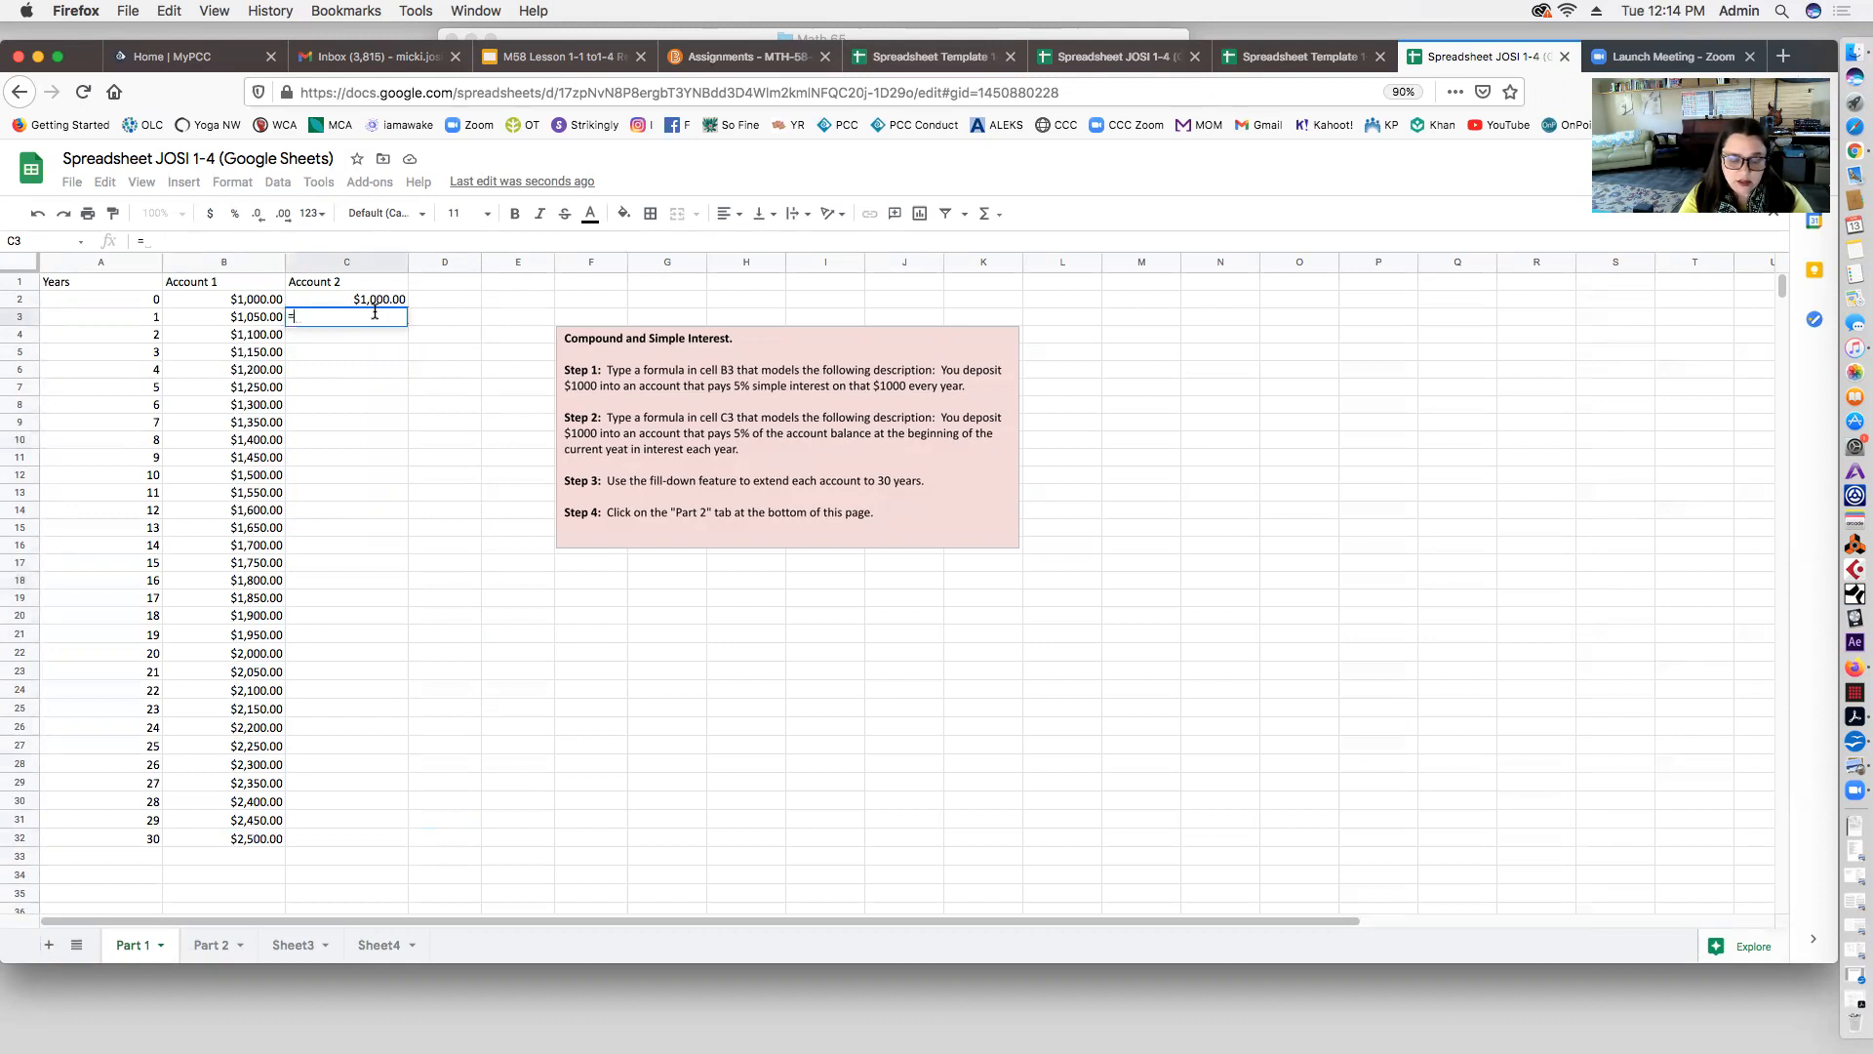
Step: Enter =$C$2*(1.05)^A3 in C3, adding the missing * to fix #NAME?, giving $1,050.00
{"action": "type", "text": "$"}
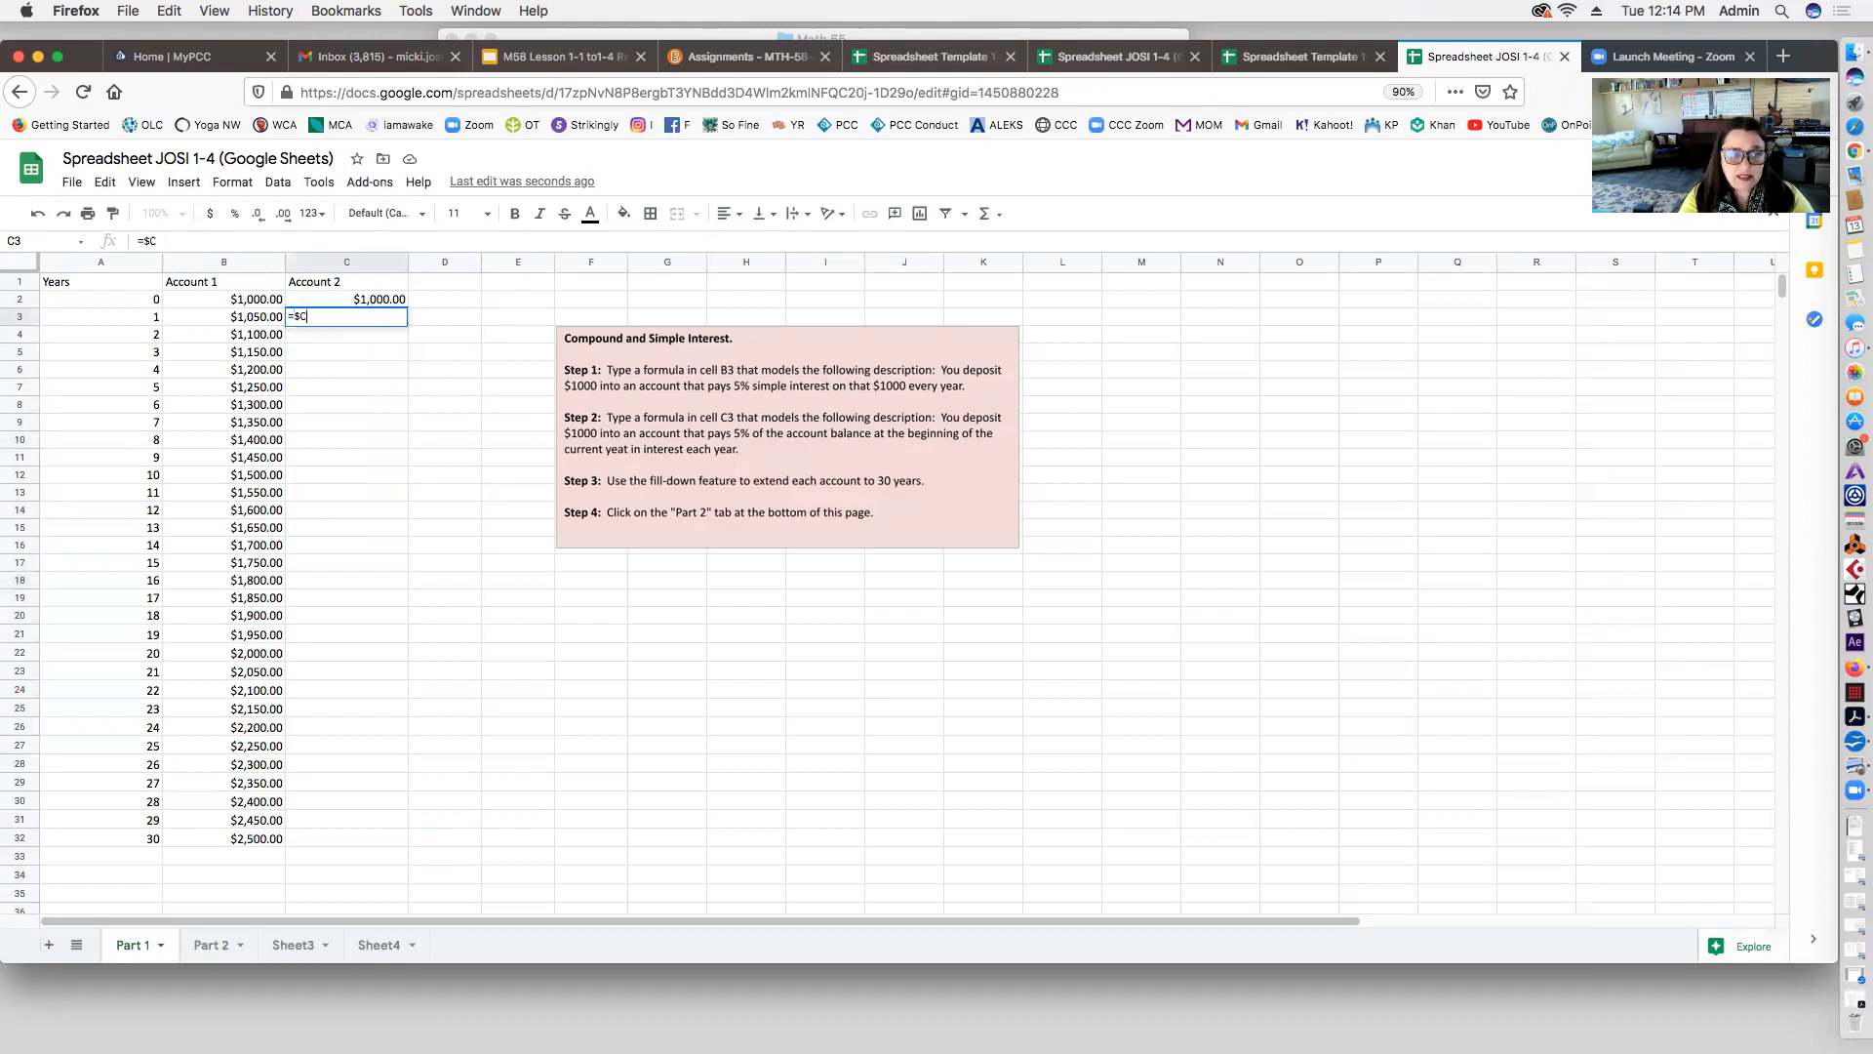
{"action": "type", "text": "C$"}
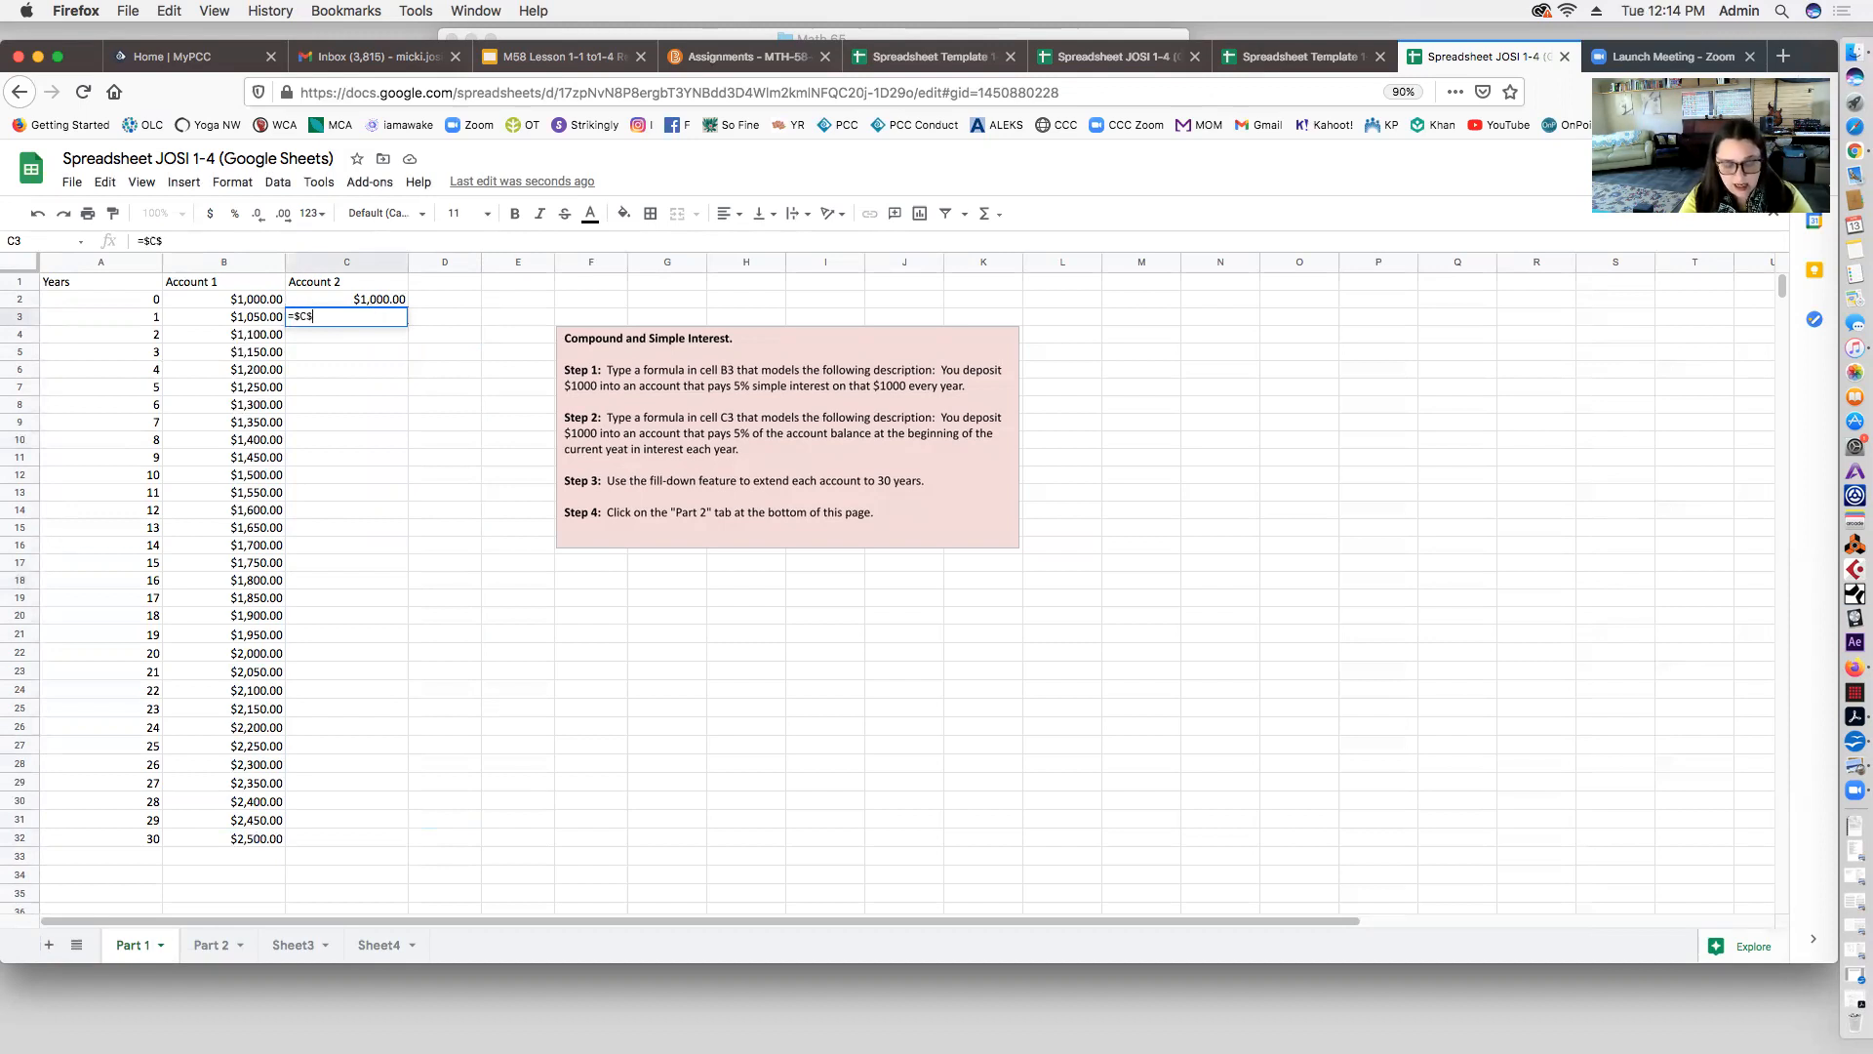
{"action": "type", "text": "2"}
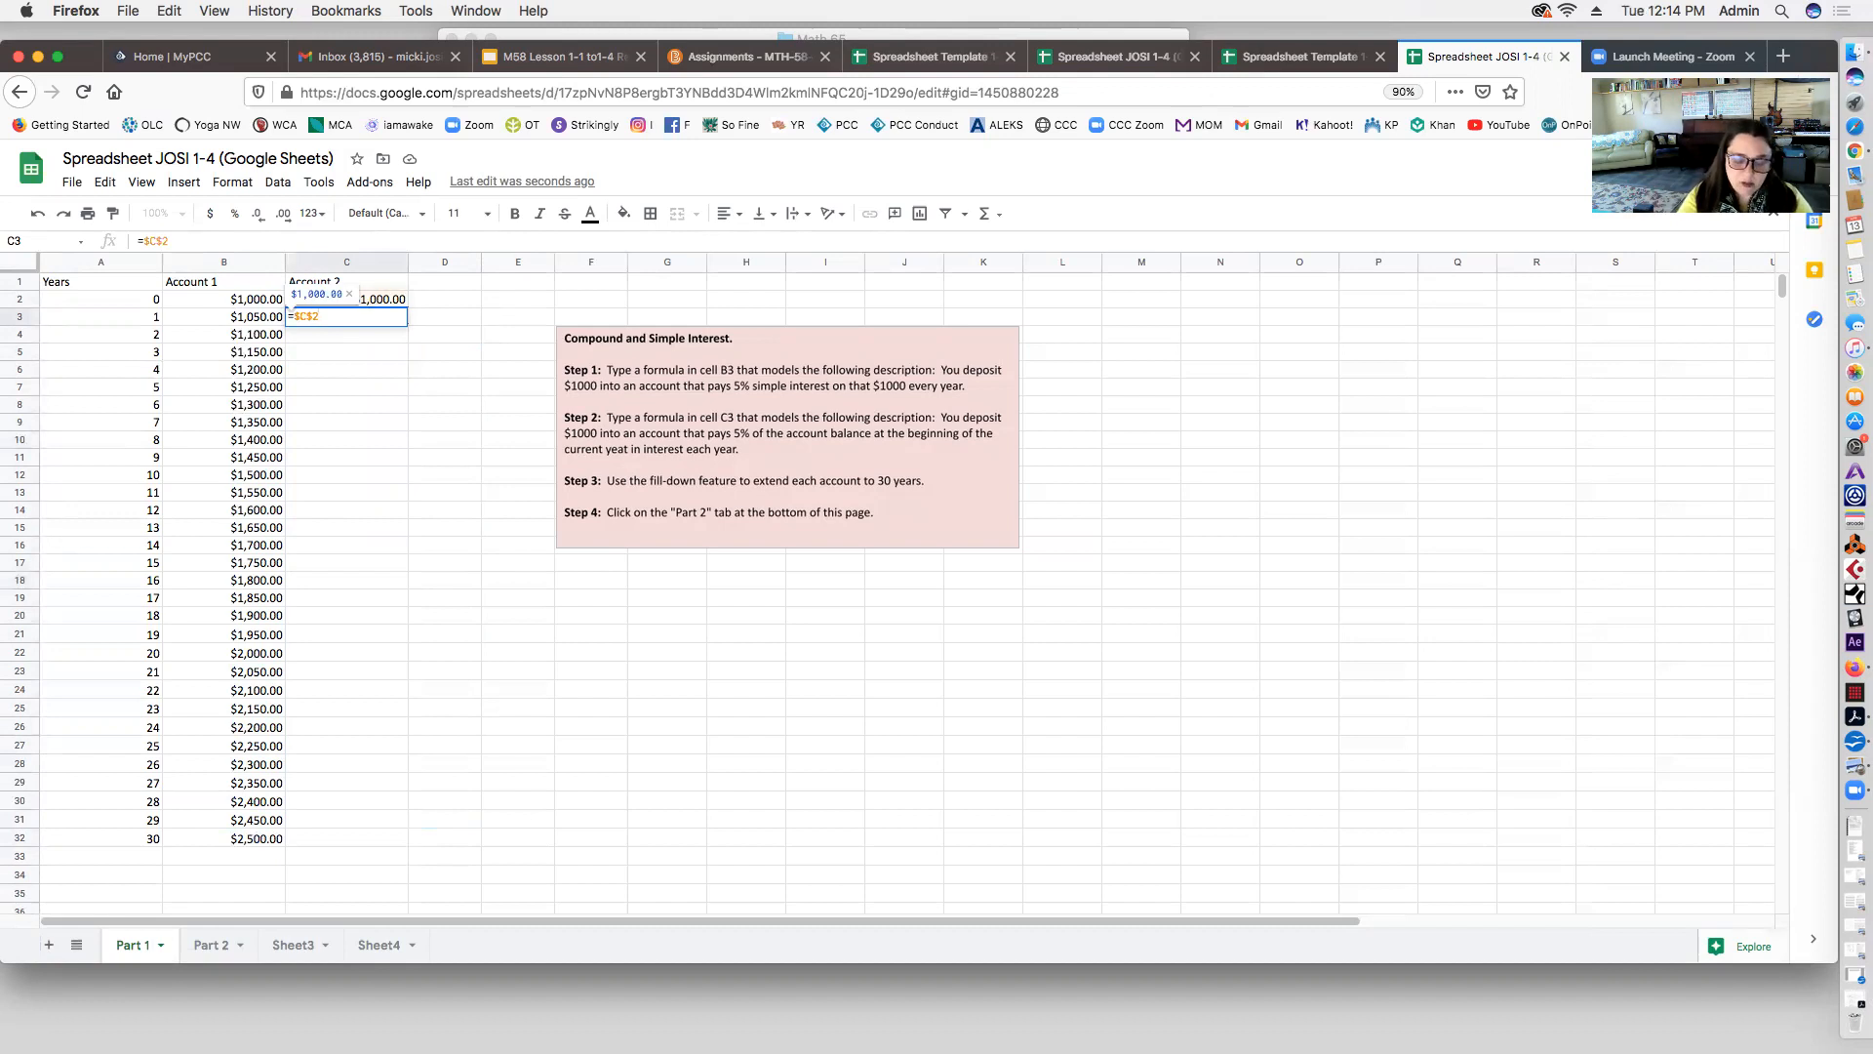
{"action": "type", "text": "(1."}
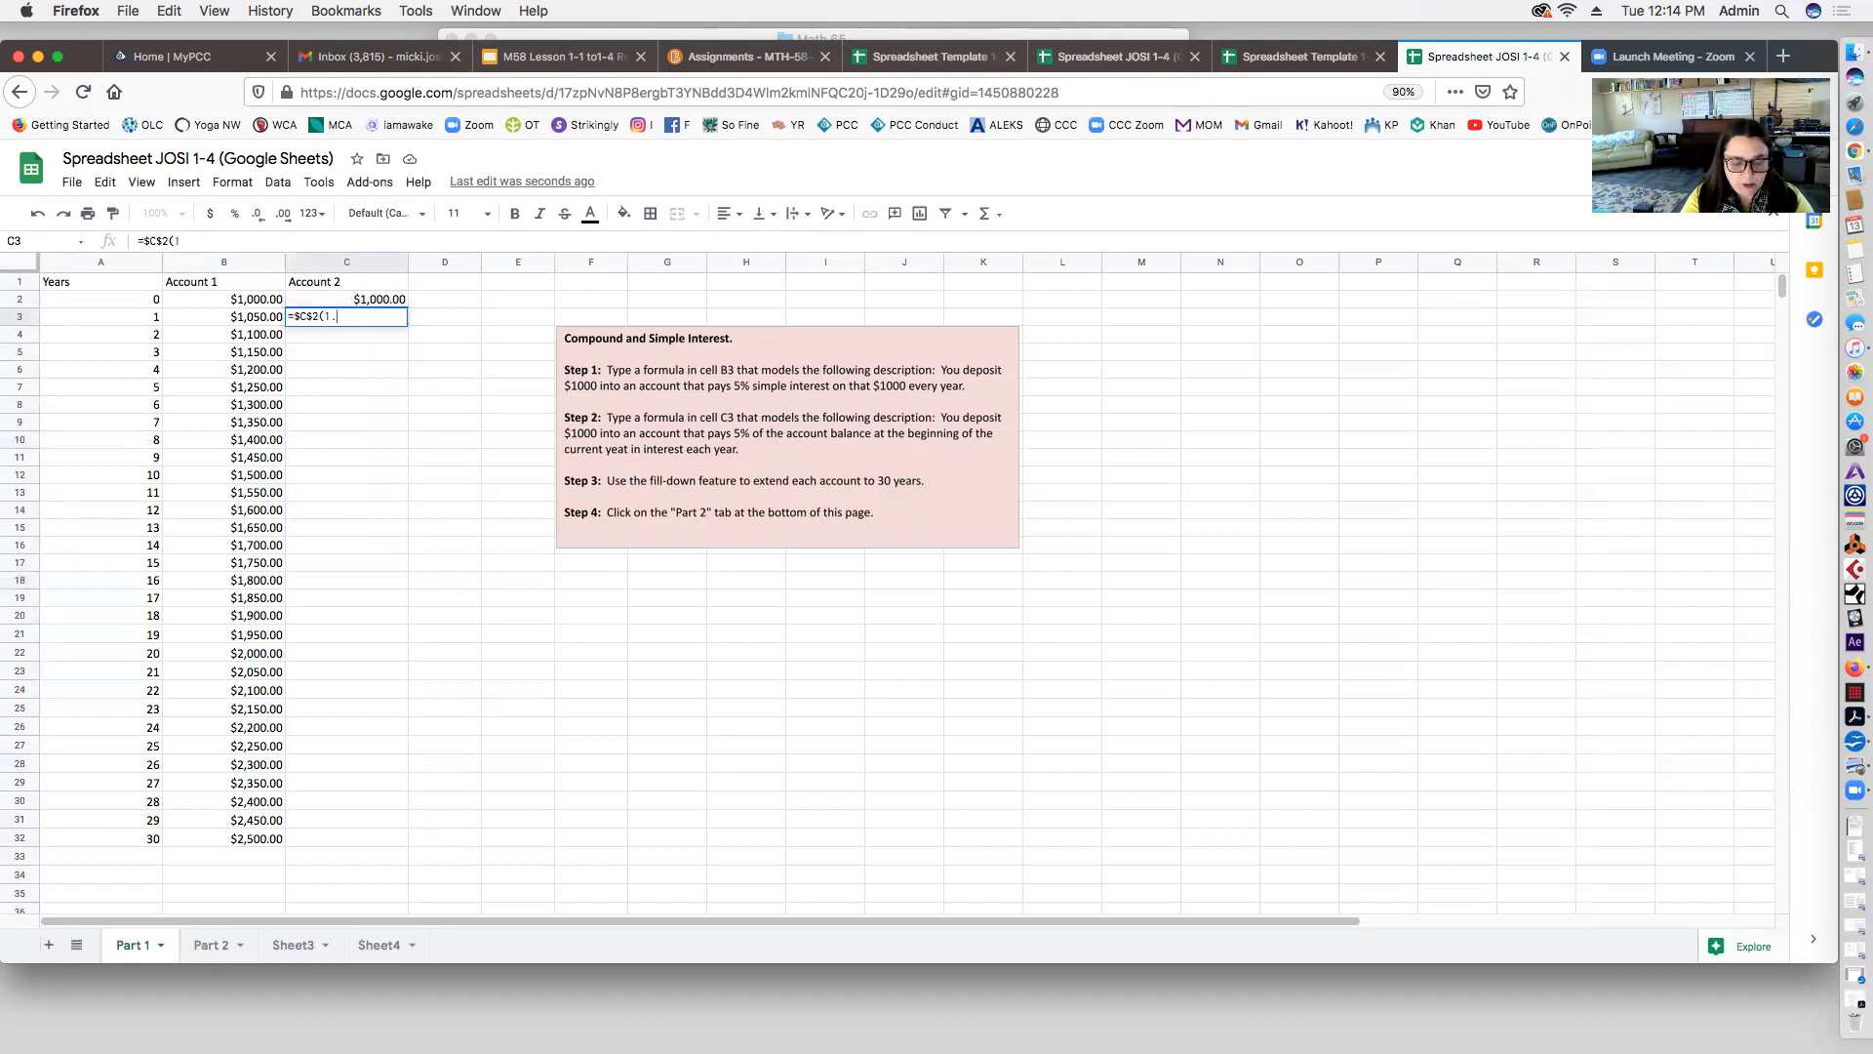
{"action": "type", "text": "05"}
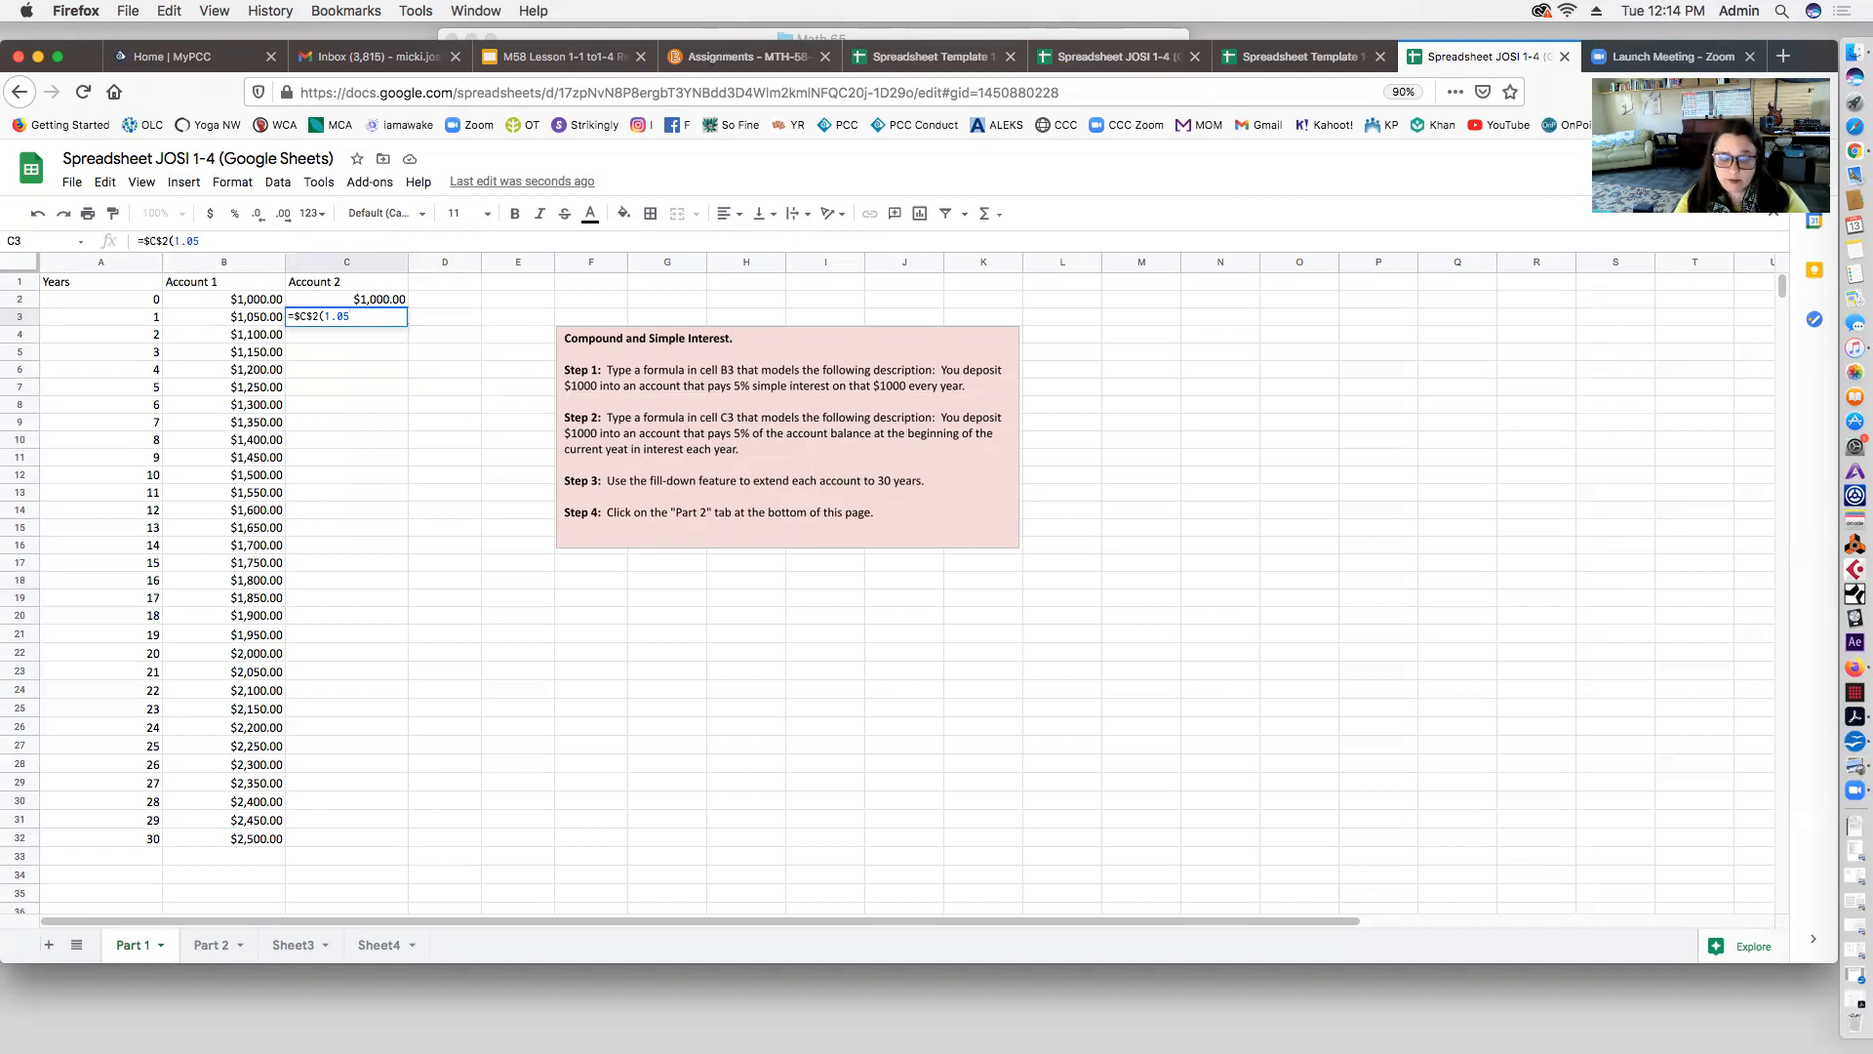
{"action": "type", "text": ")"}
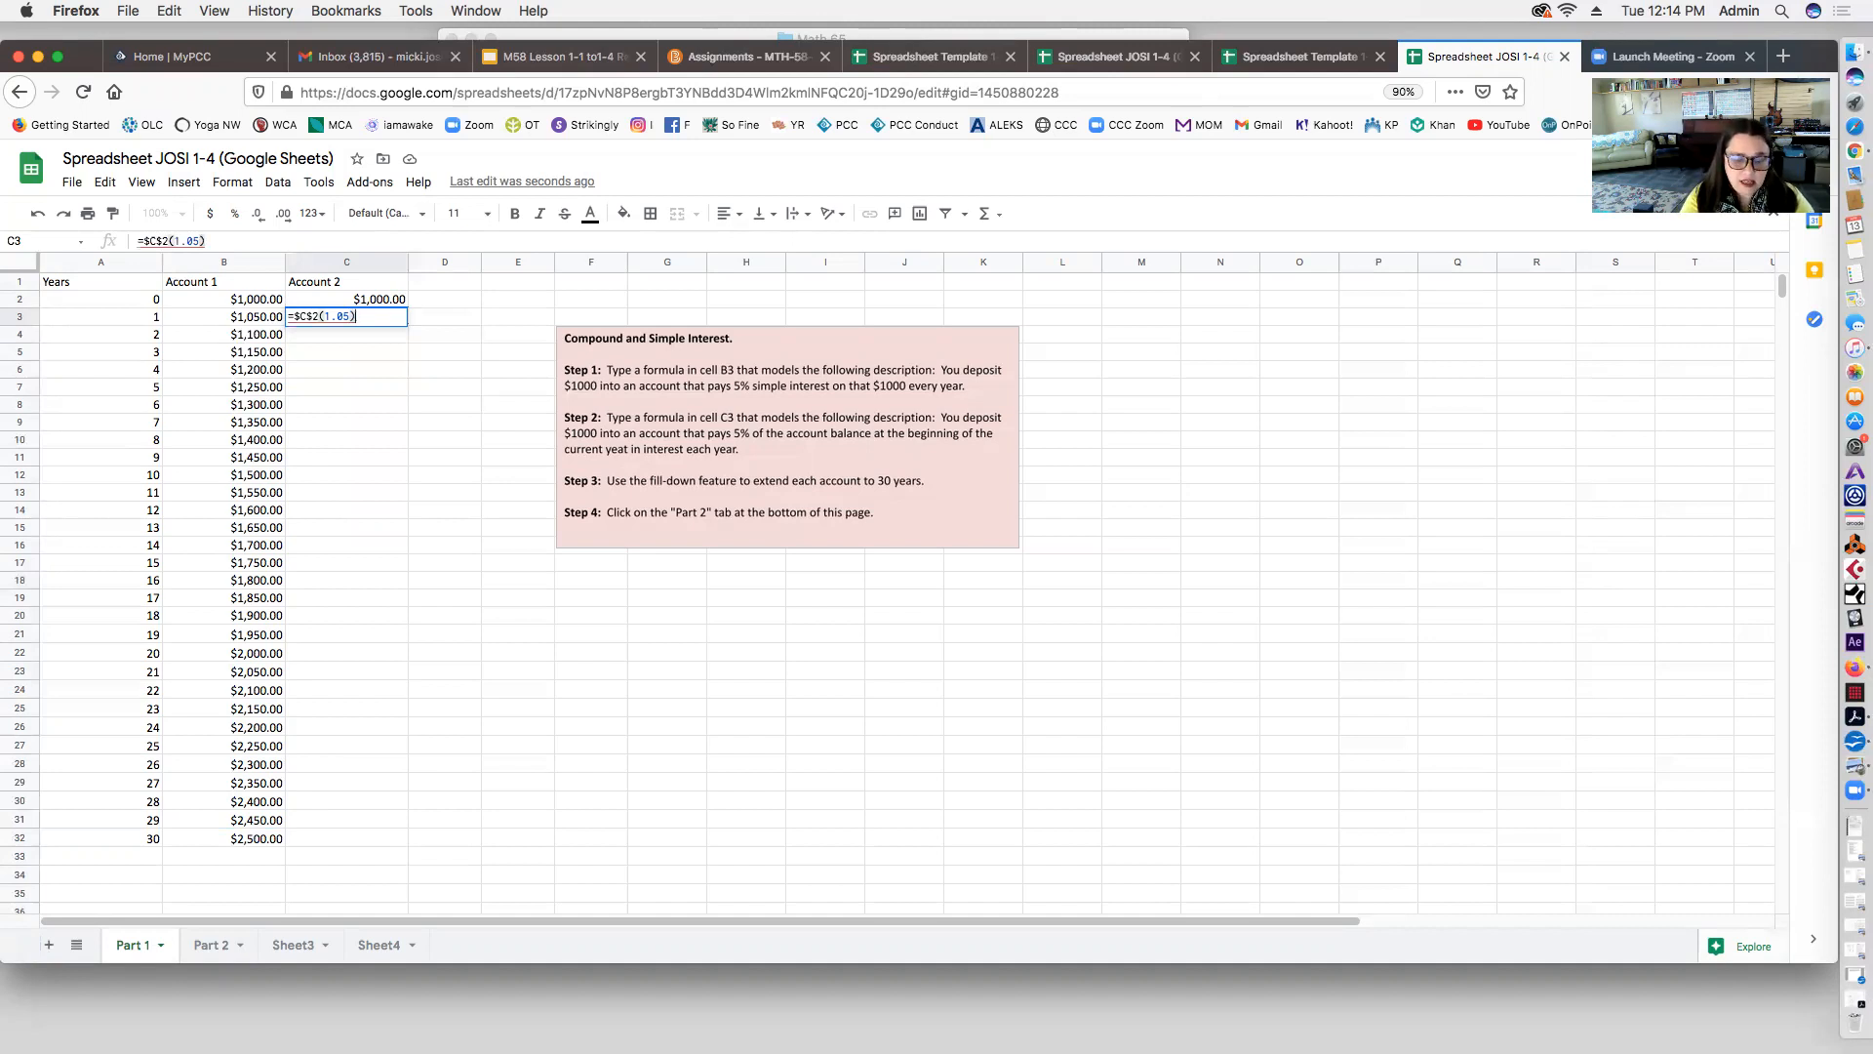
{"action": "type", "text": "^"}
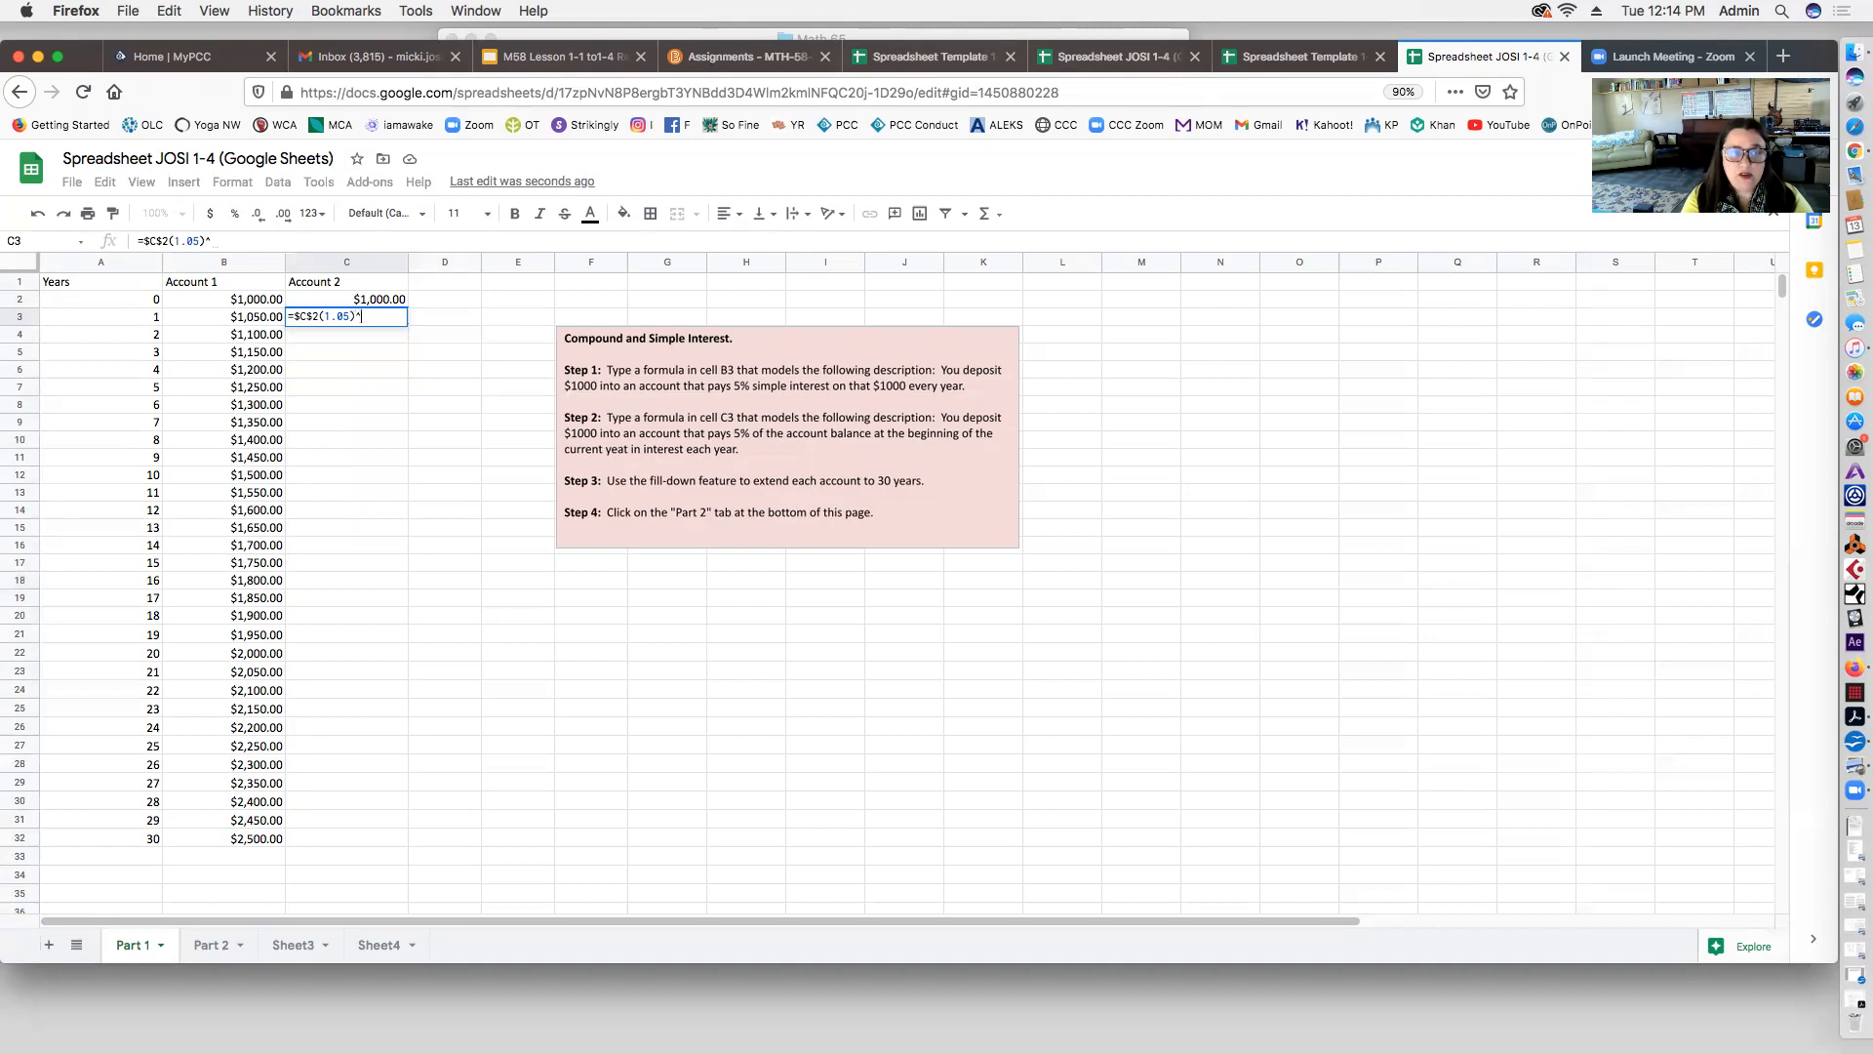
{"action": "left_click", "coordinate": [134, 319]}
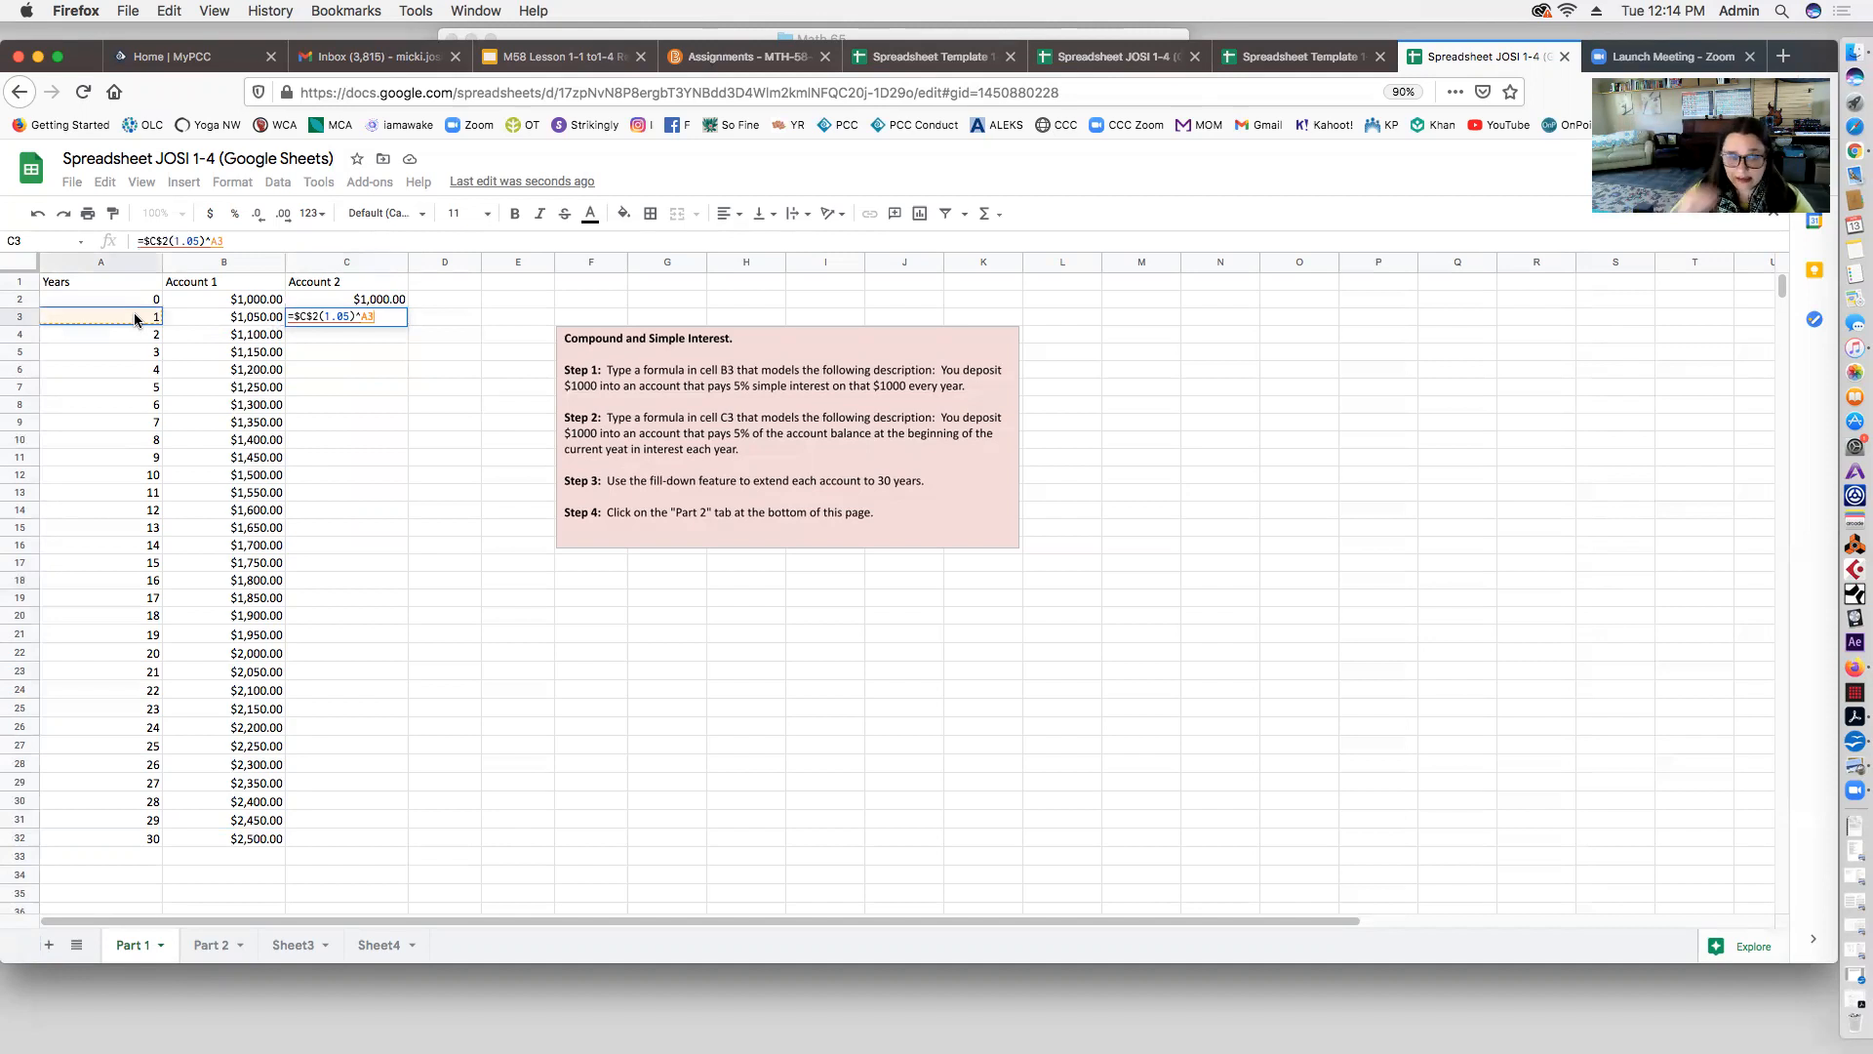
{"action": "key", "text": "Return"}
{"action": "left_click", "coordinate": [382, 314]}
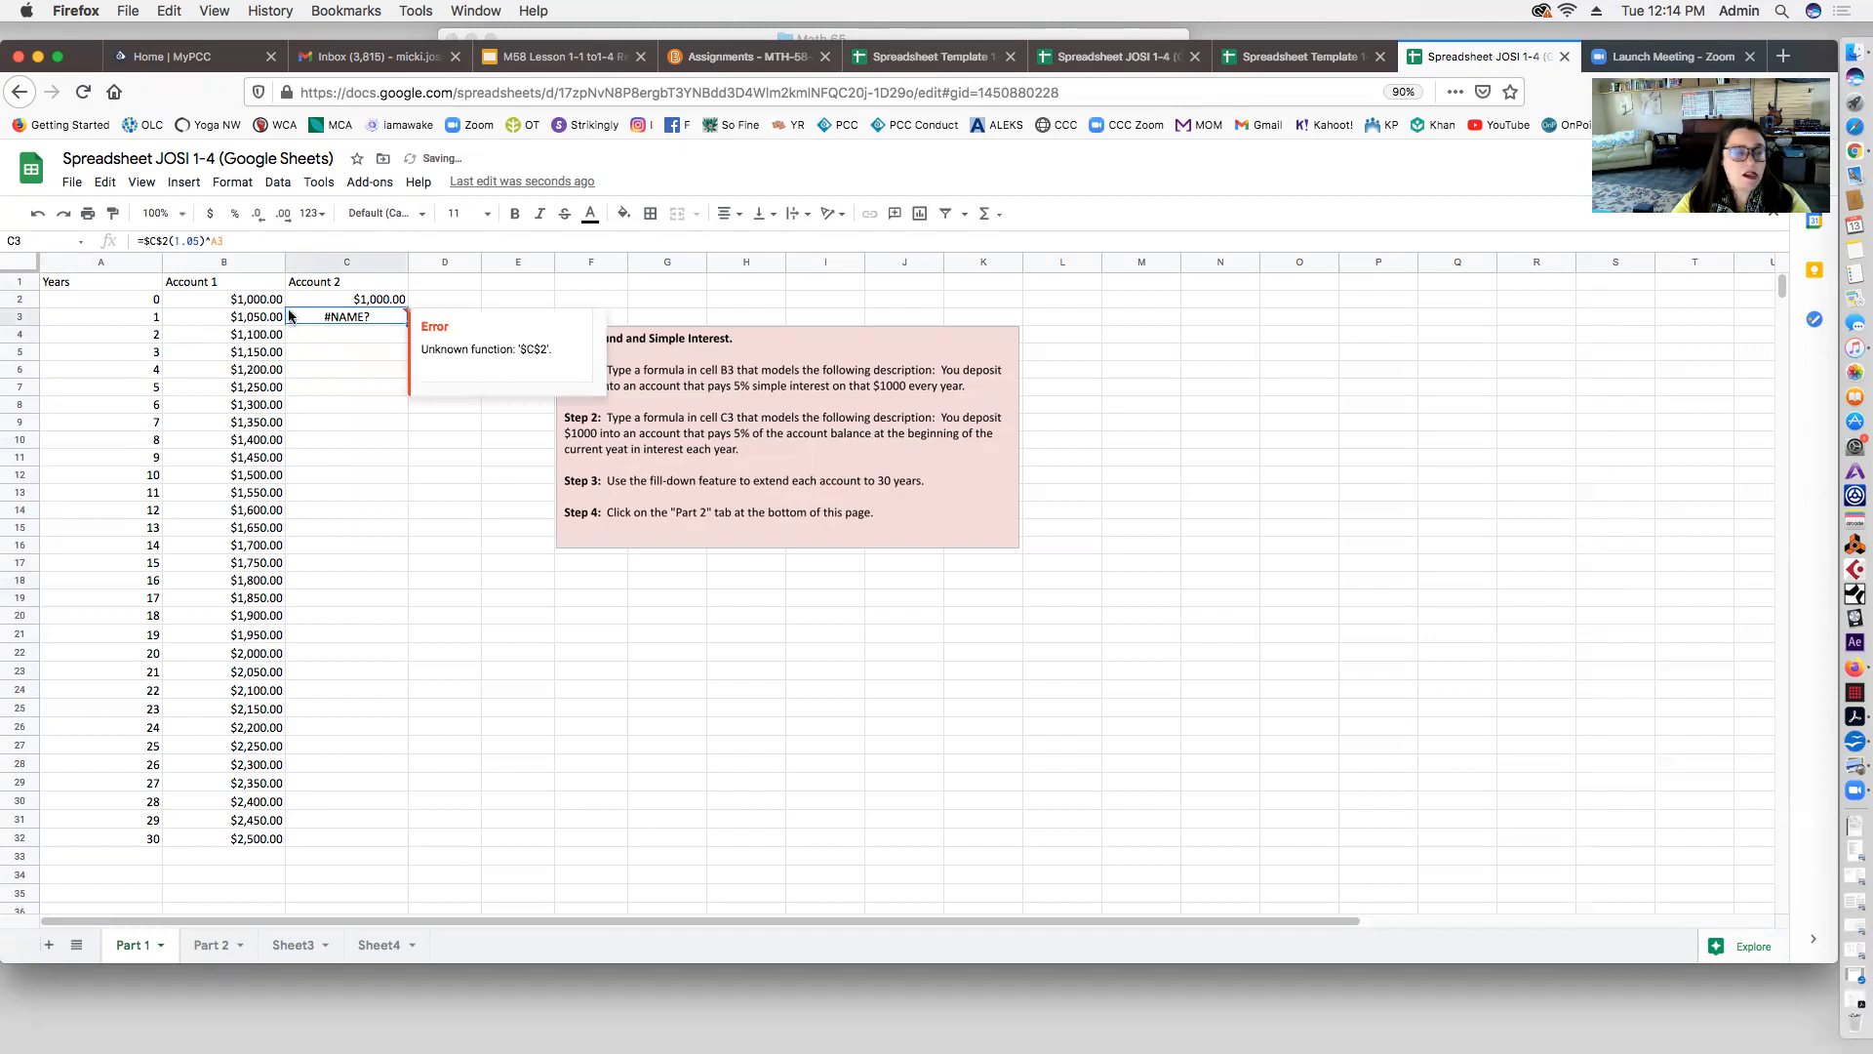
{"action": "left_click", "coordinate": [168, 240]}
{"action": "type", "text": "*"}
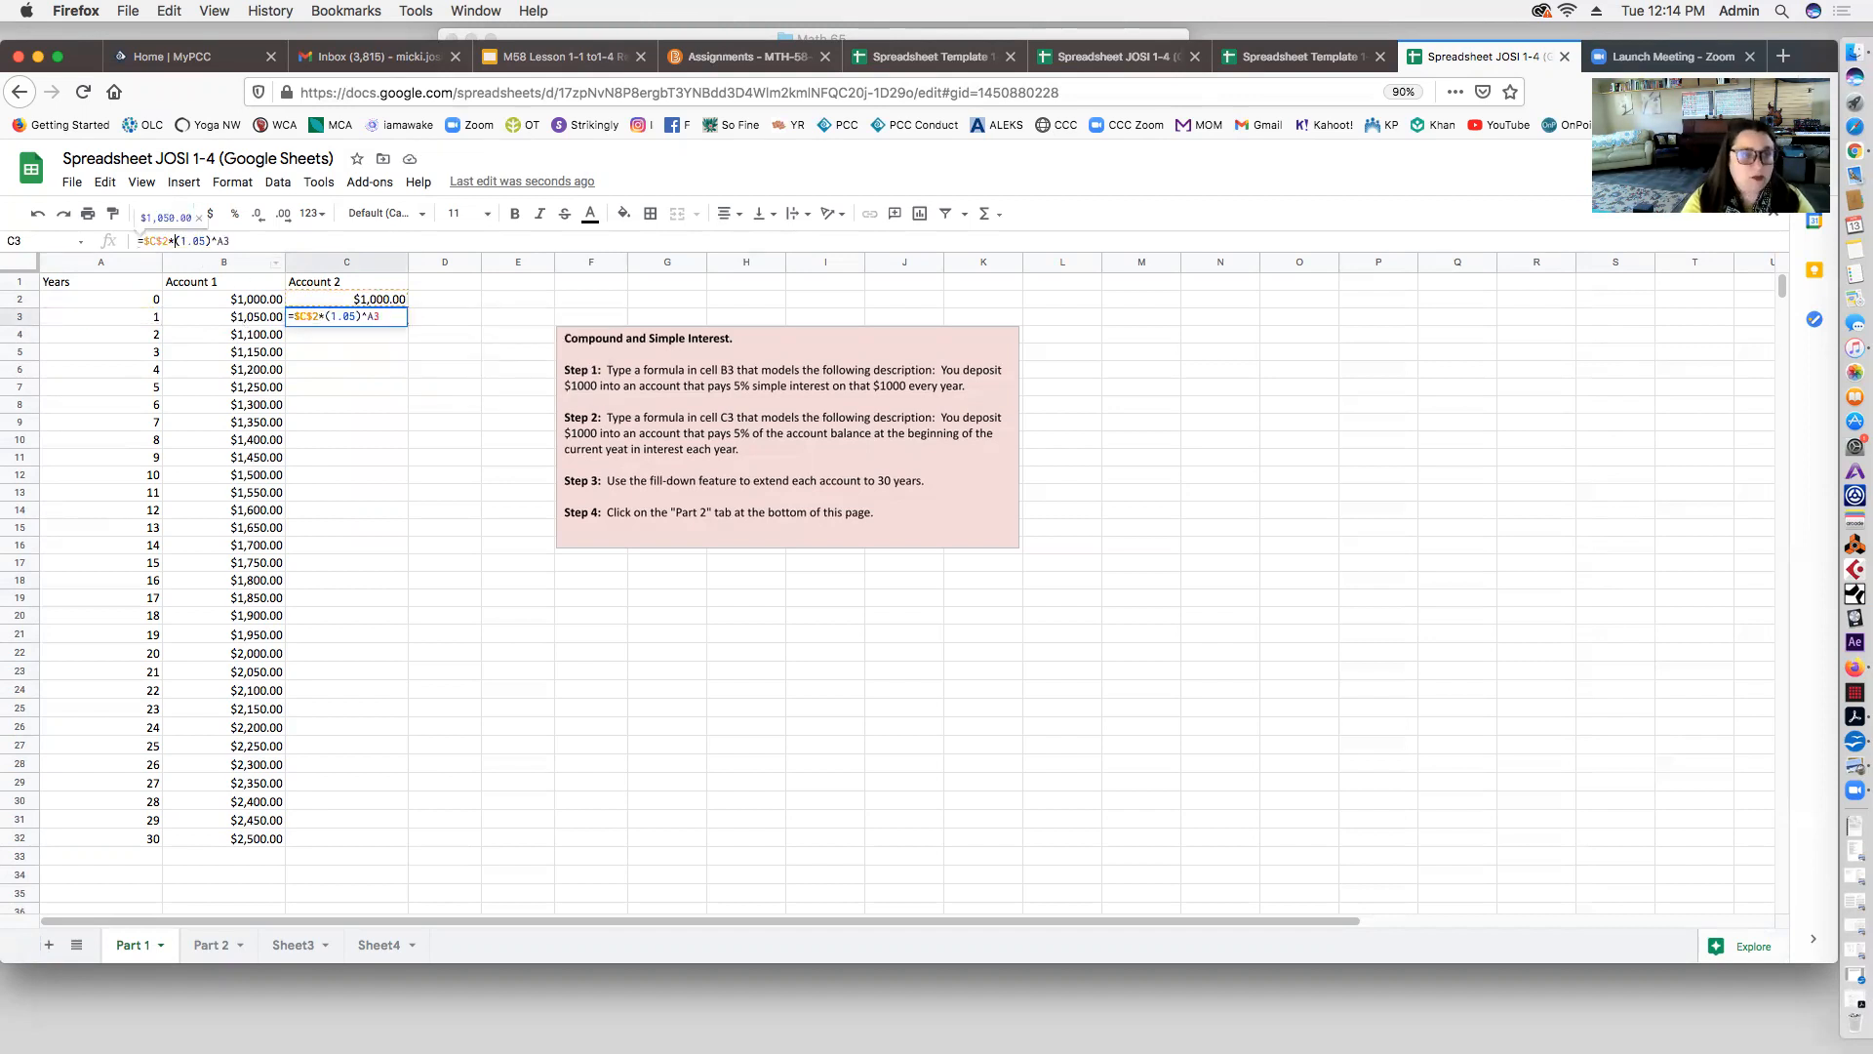
{"action": "key", "text": "Return"}
{"action": "left_click", "coordinate": [369, 318]}
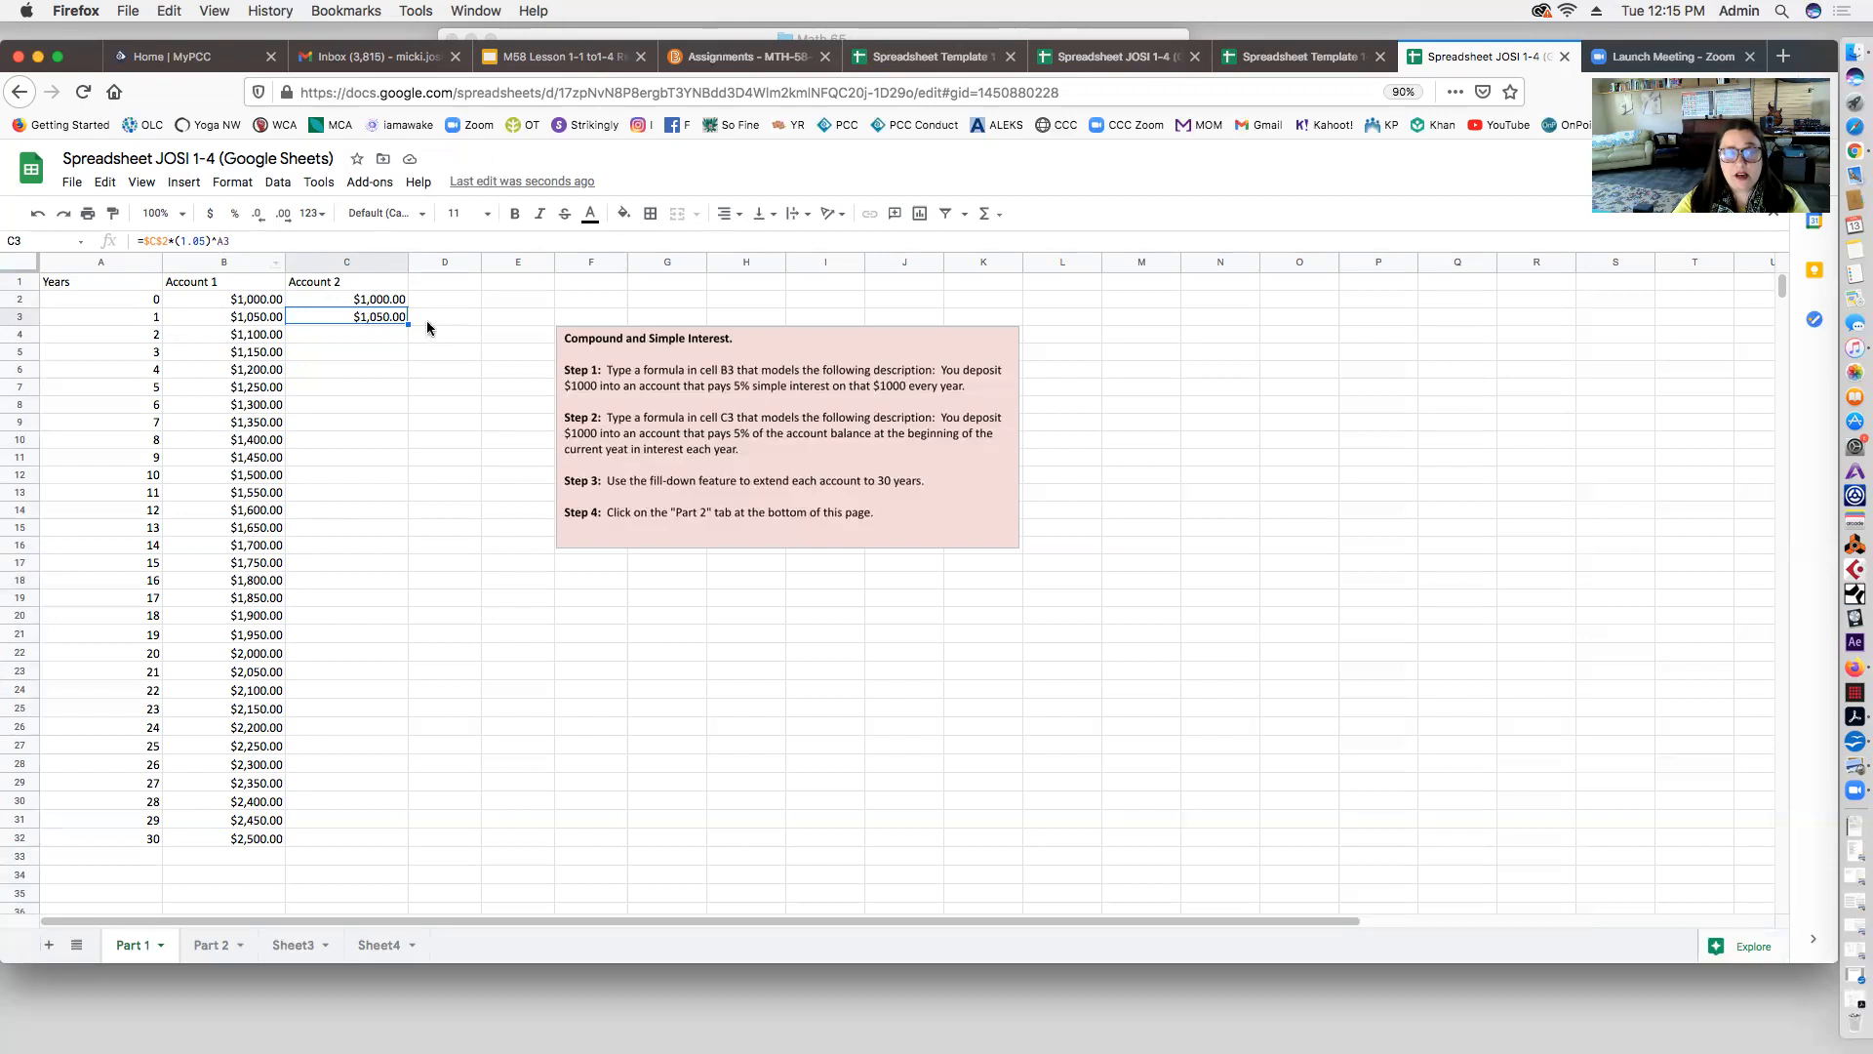
Step: Fill C3's formula down to C32 and check the copies, with year 30 reaching $4,321.94
{"action": "left_click_drag", "start_coordinate": [406, 323], "coordinate": [395, 837]}
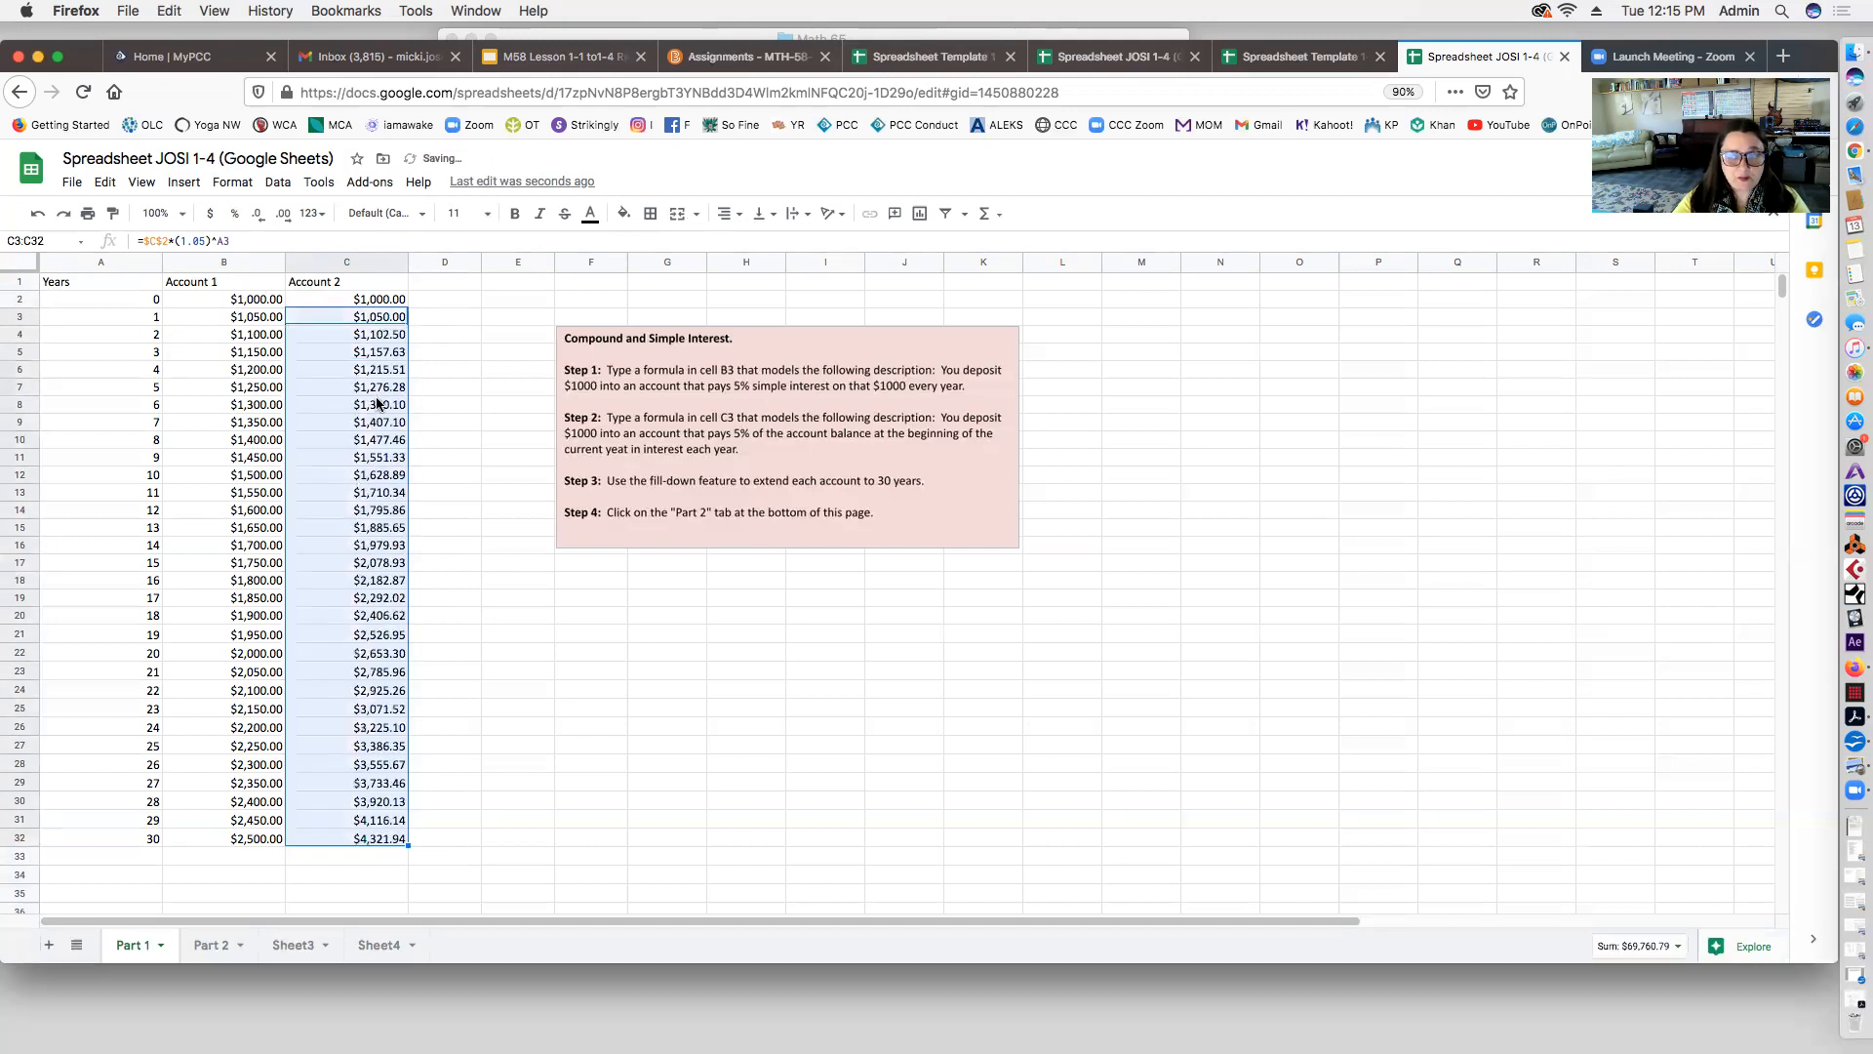
{"action": "left_click", "coordinate": [378, 337]}
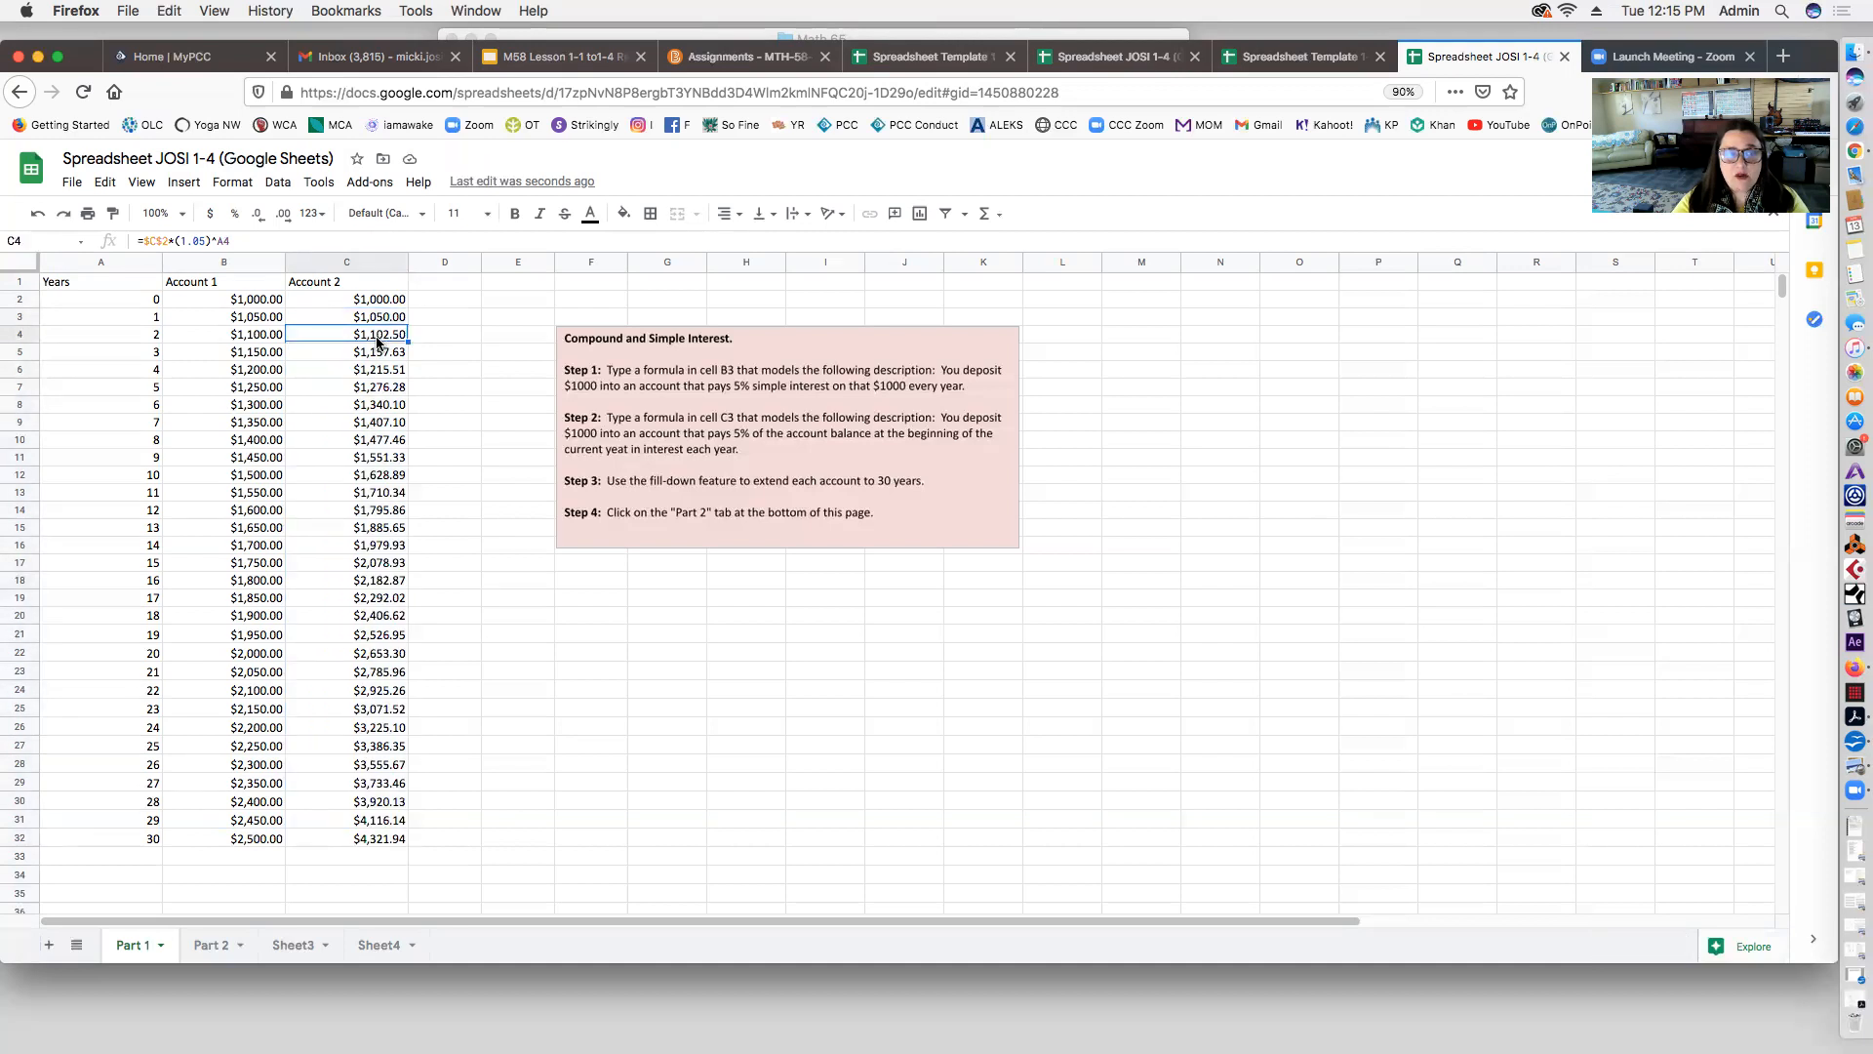
{"action": "left_click", "coordinate": [379, 356]}
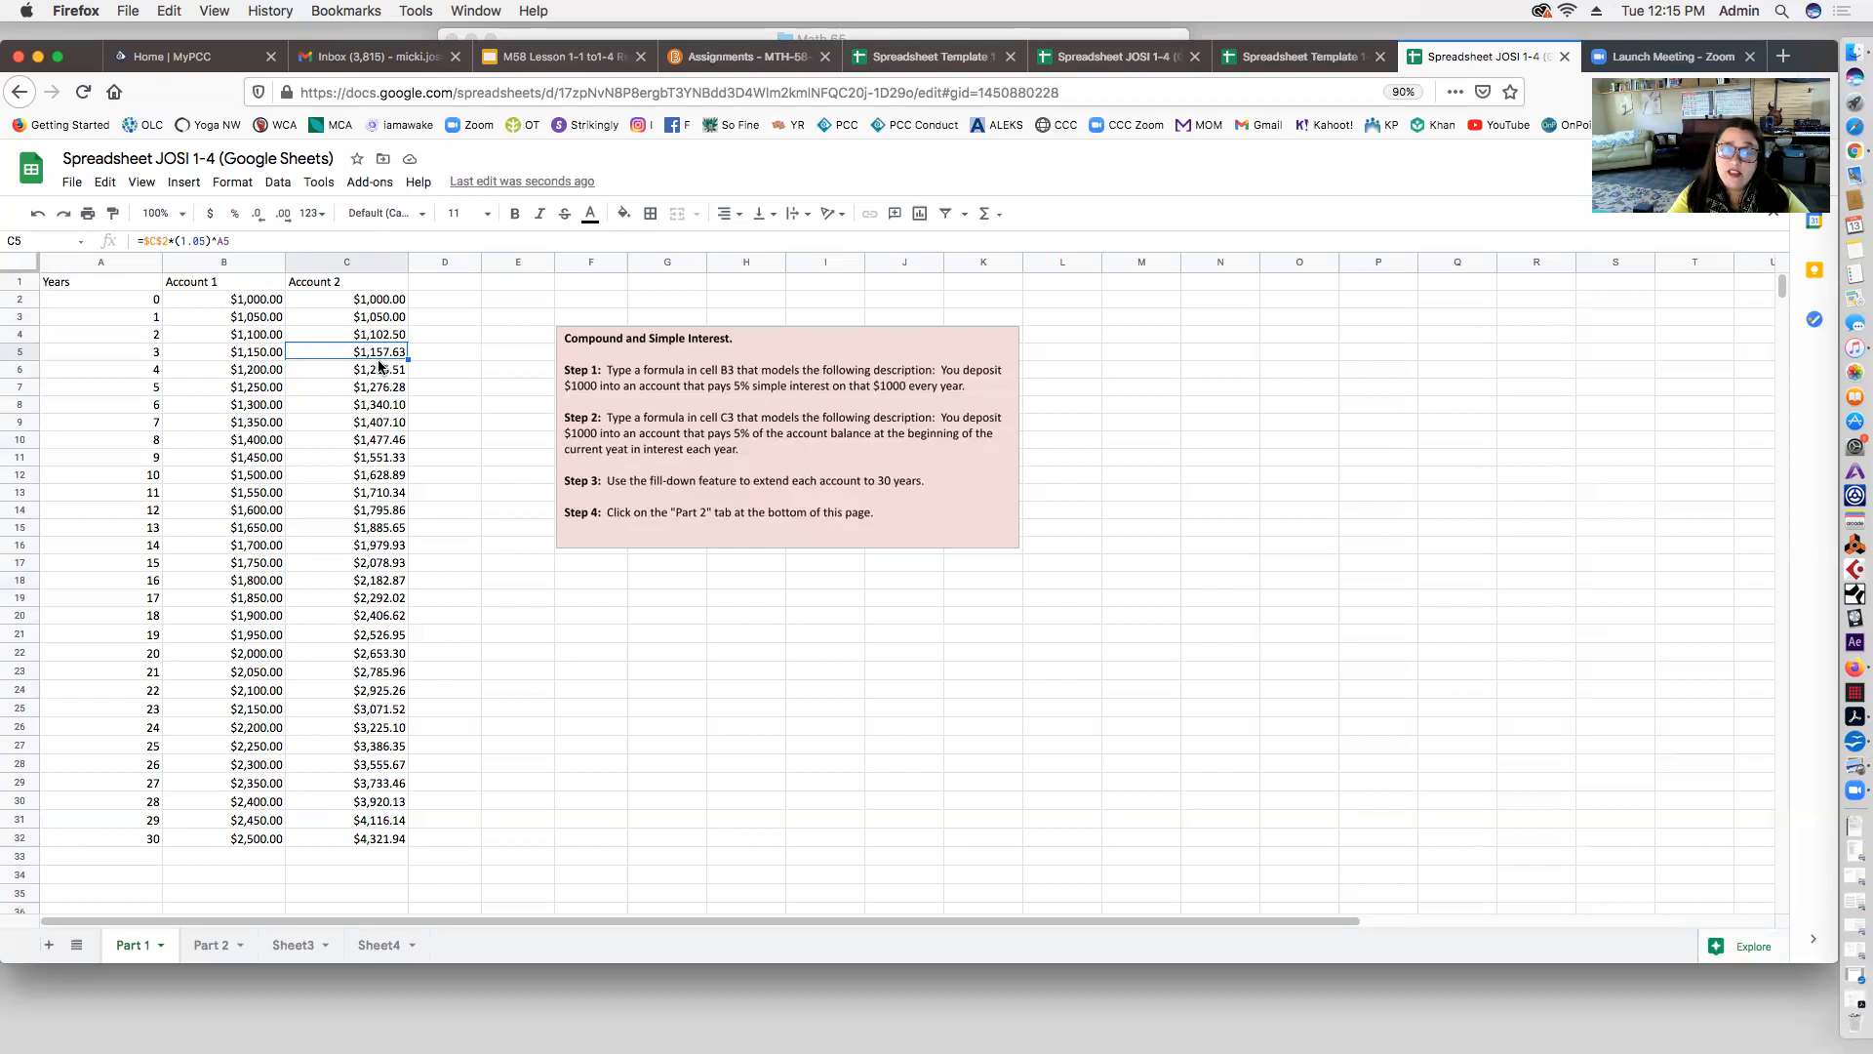
{"action": "left_click", "coordinate": [327, 839]}
{"action": "key", "text": "Left"}
{"action": "key", "text": "Right"}
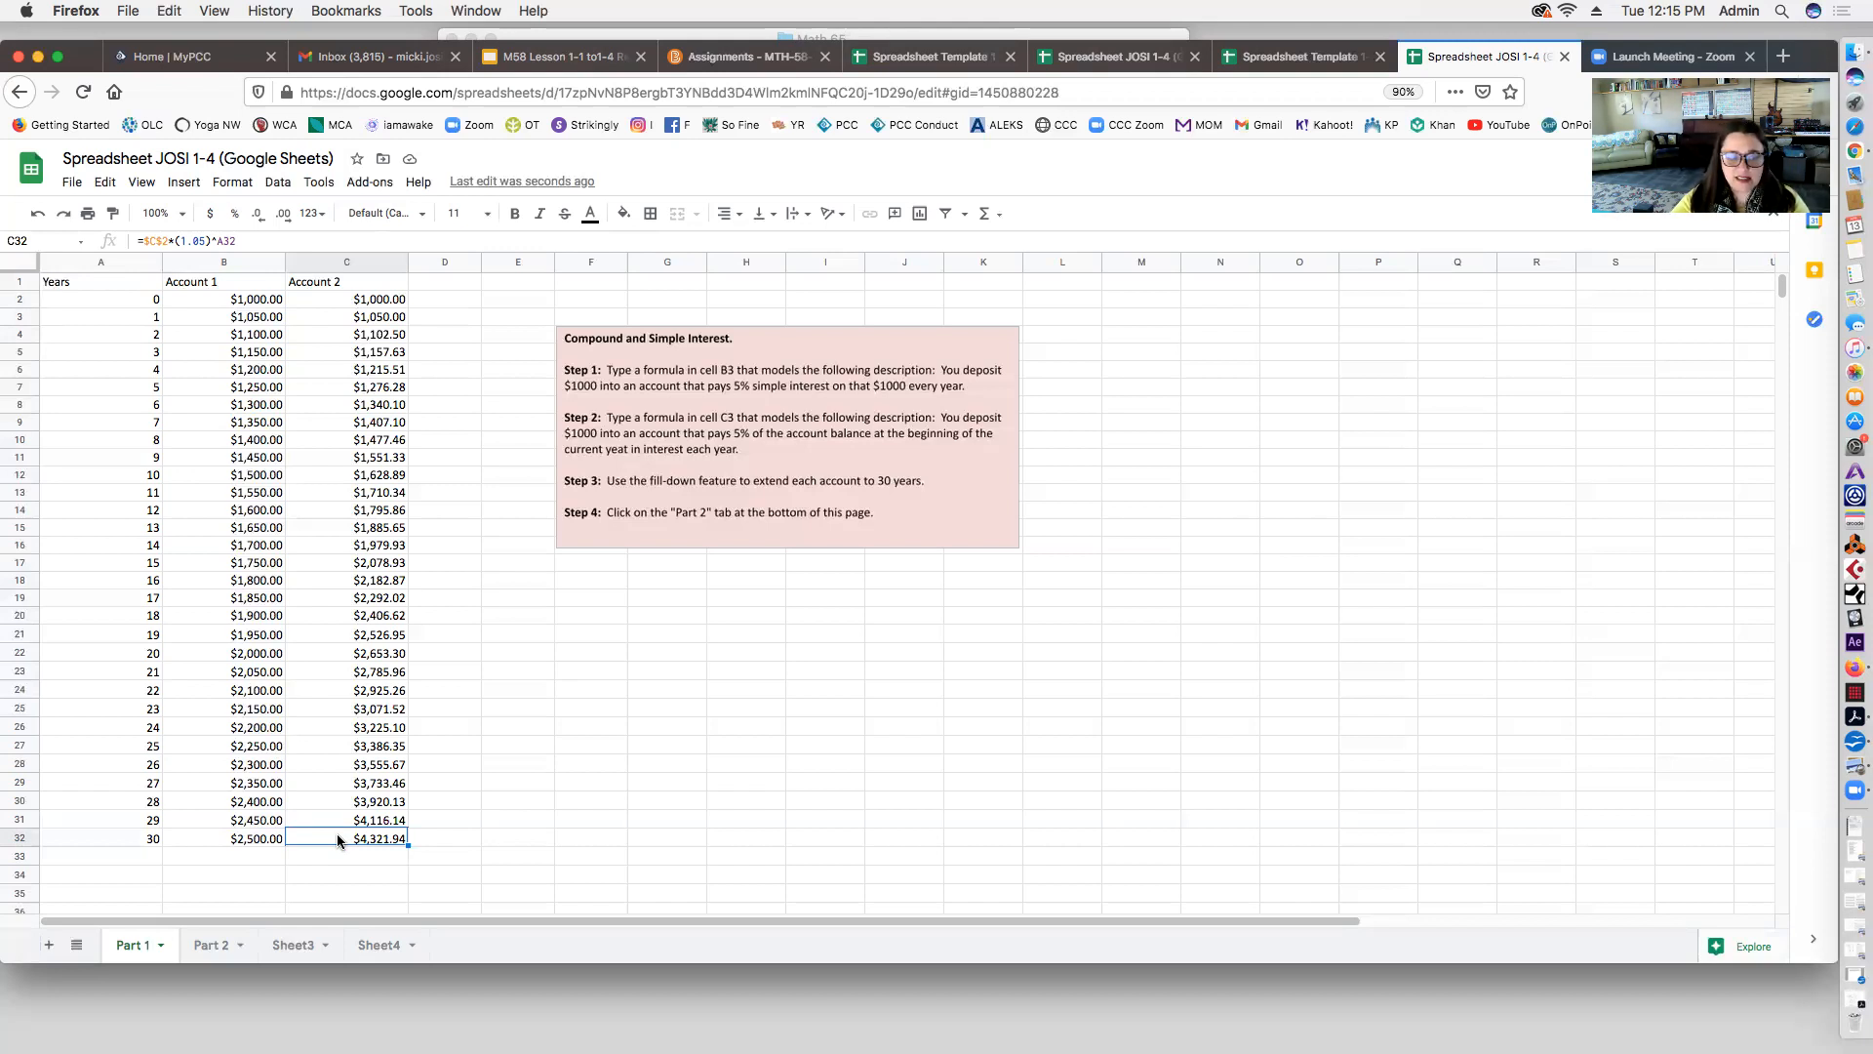
Step: Open the Part 2 sheet with the Taxi Fare, Account value, Population and Salary tables
{"action": "left_click", "coordinate": [203, 946]}
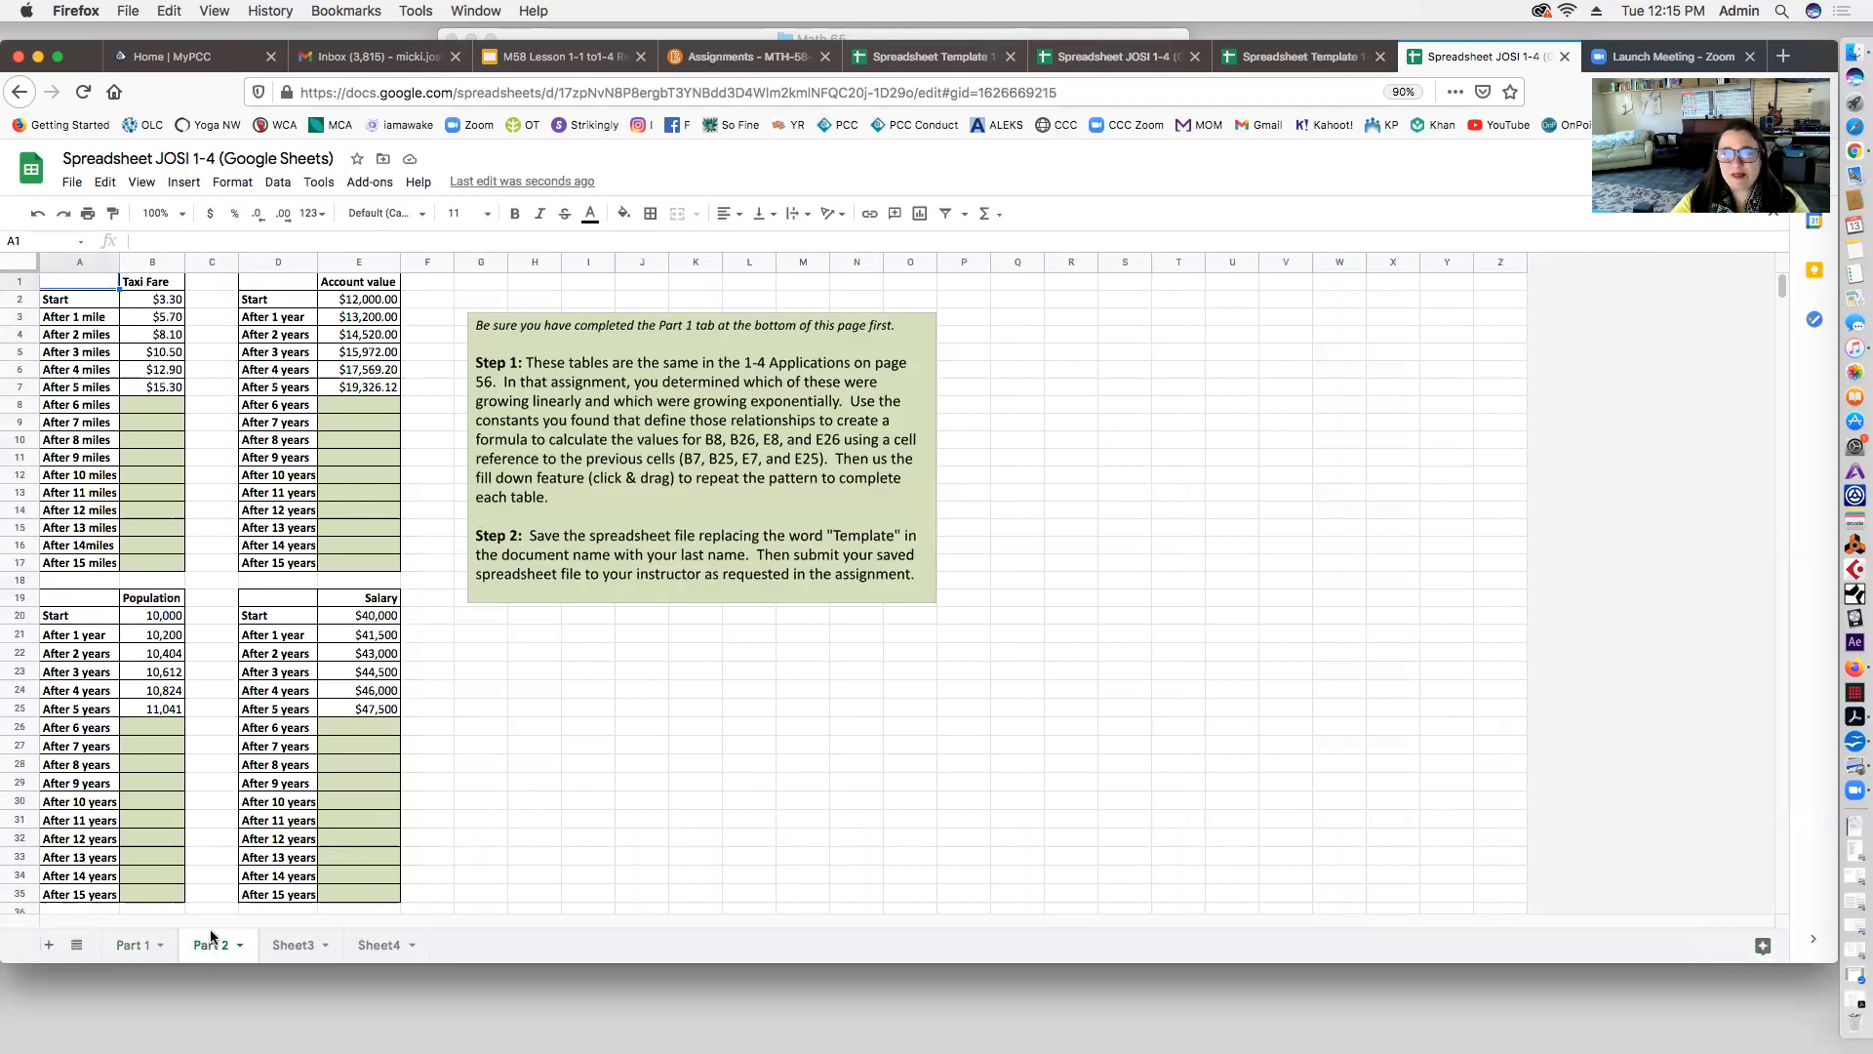
{"action": "left_click", "coordinate": [142, 948]}
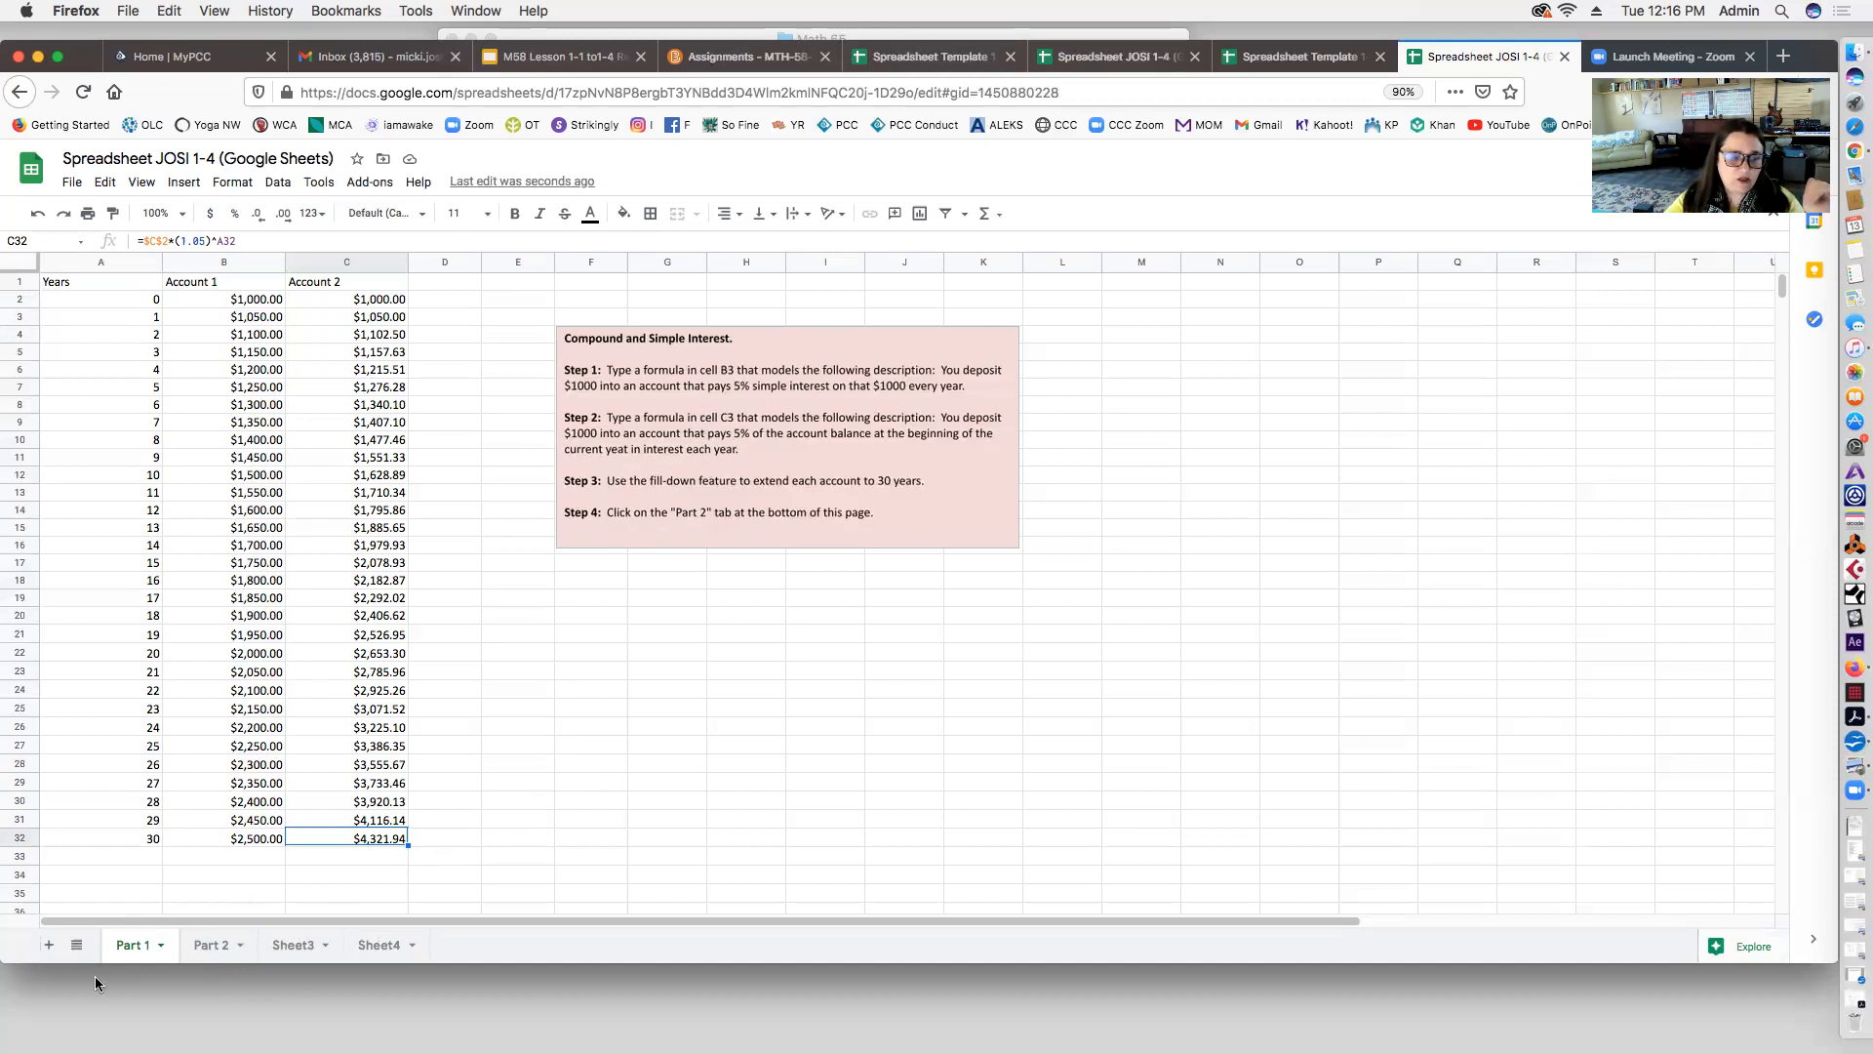
{"action": "left_click", "coordinate": [207, 946]}
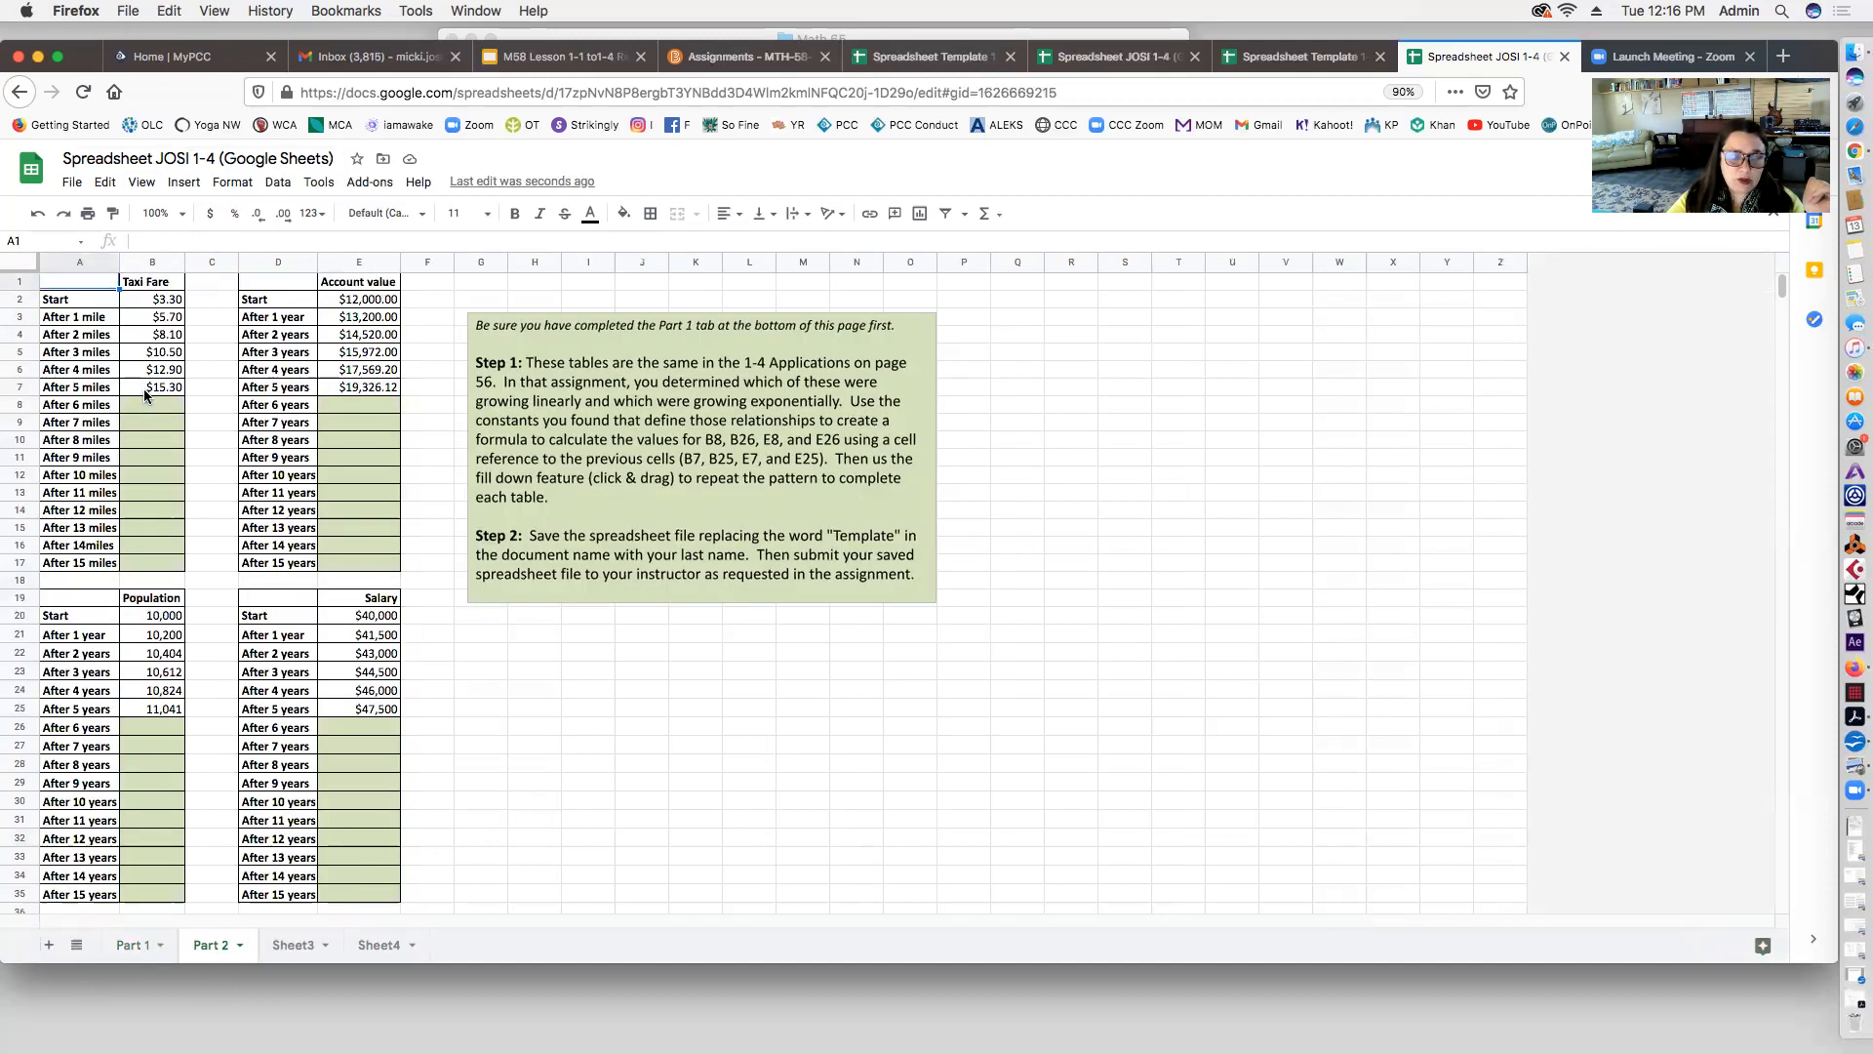
{"action": "left_click", "coordinate": [710, 405]}
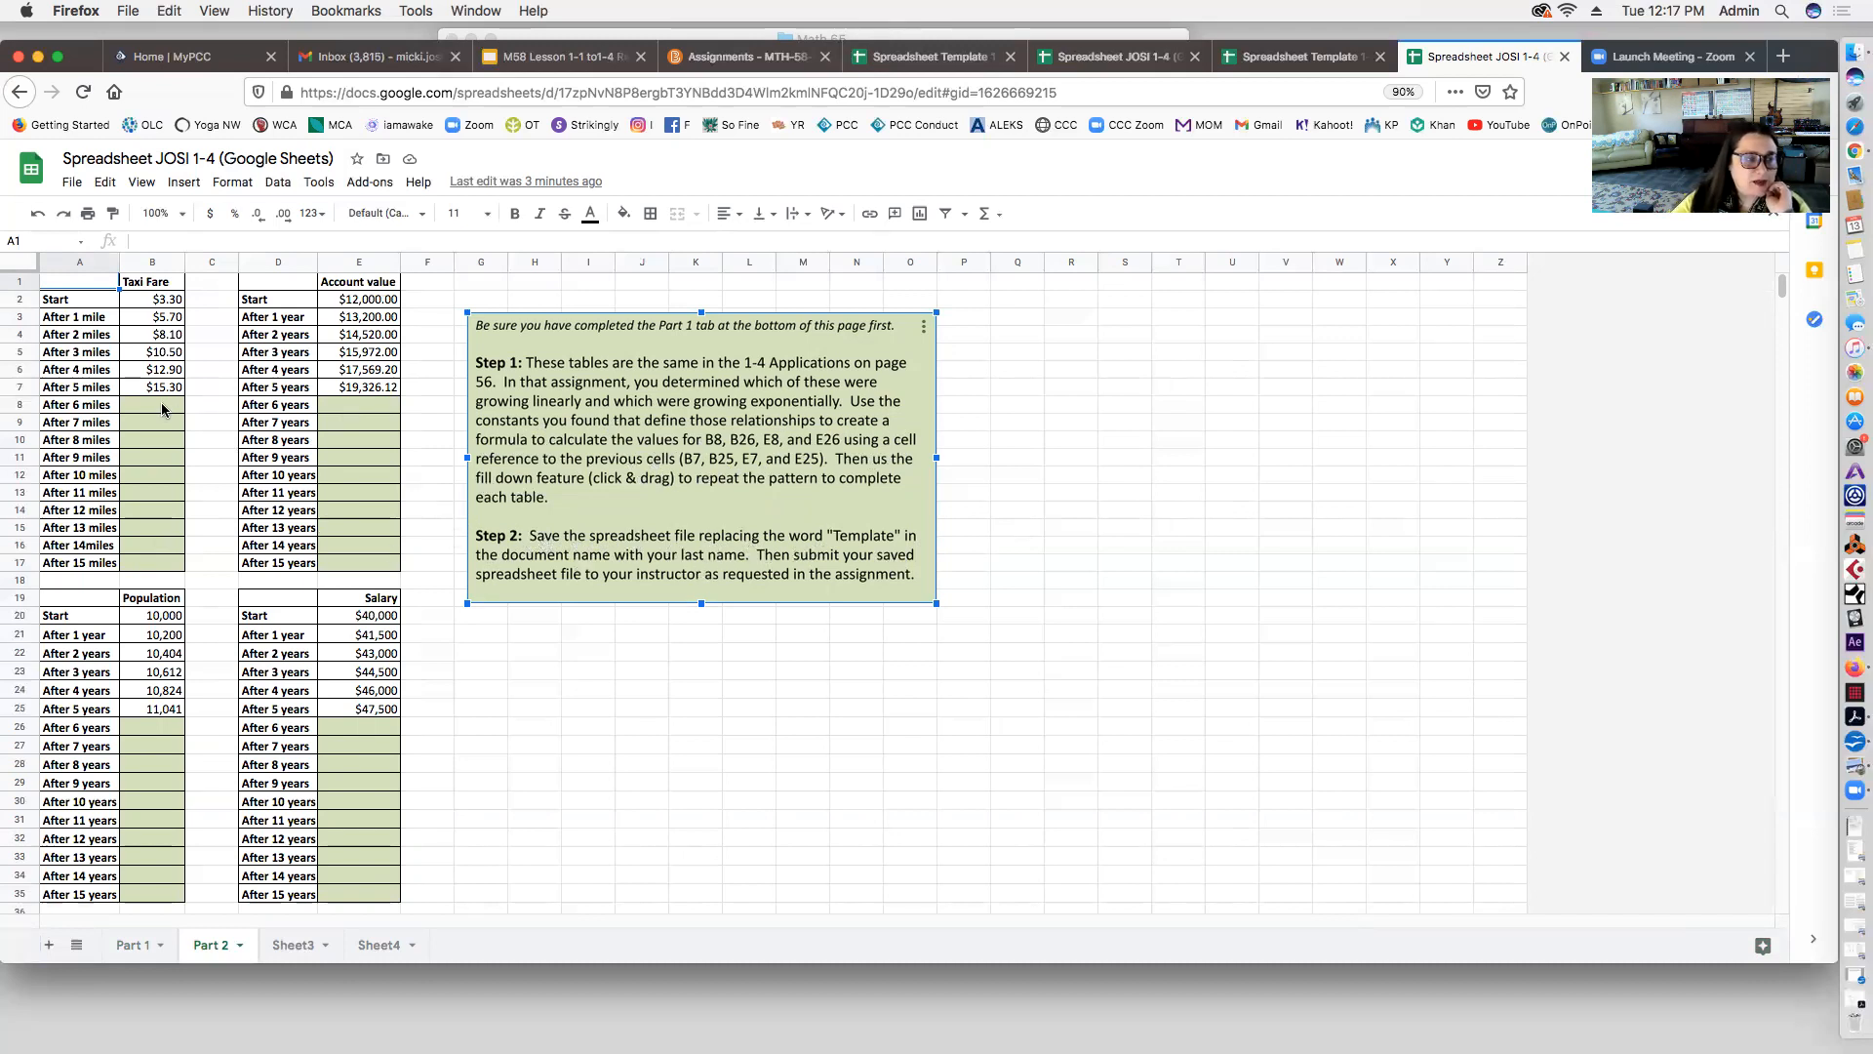
Step: Start a formula with = in cell C3, beside the second Taxi Fare value
{"action": "left_click", "coordinate": [192, 404]}
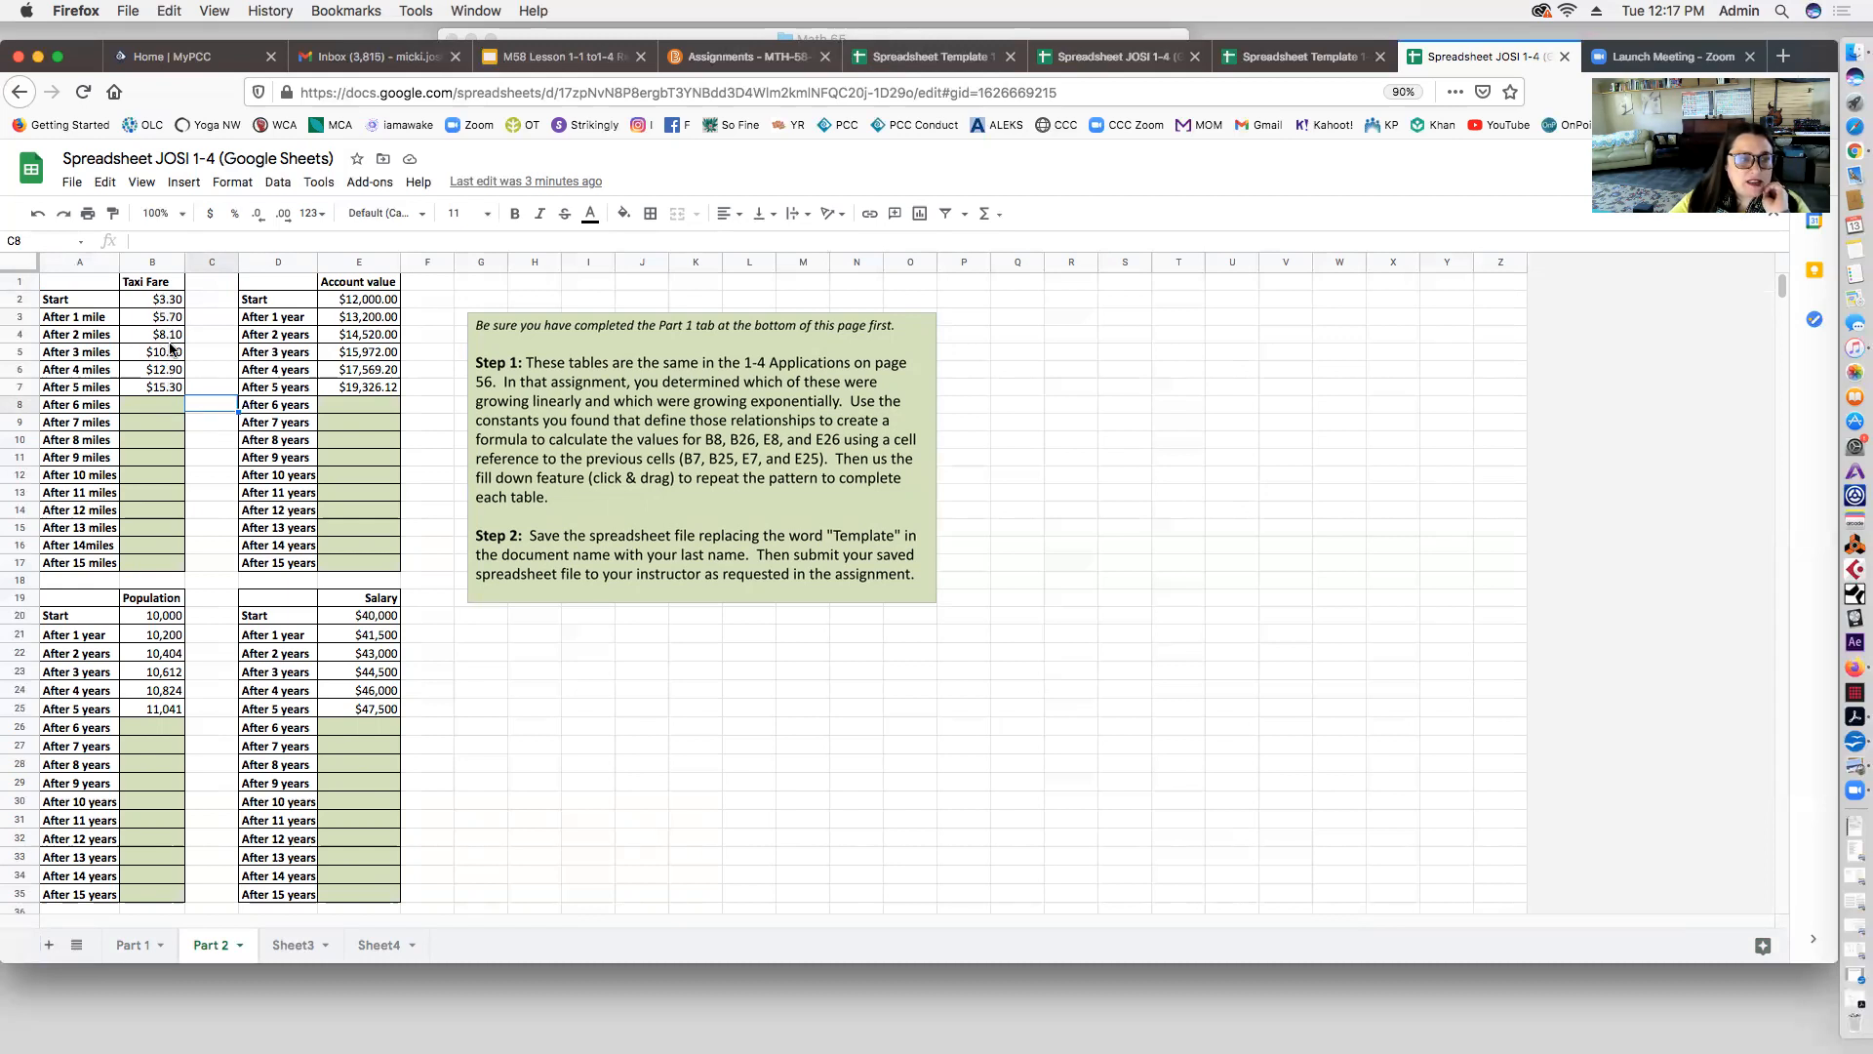
{"action": "left_click", "coordinate": [217, 293]}
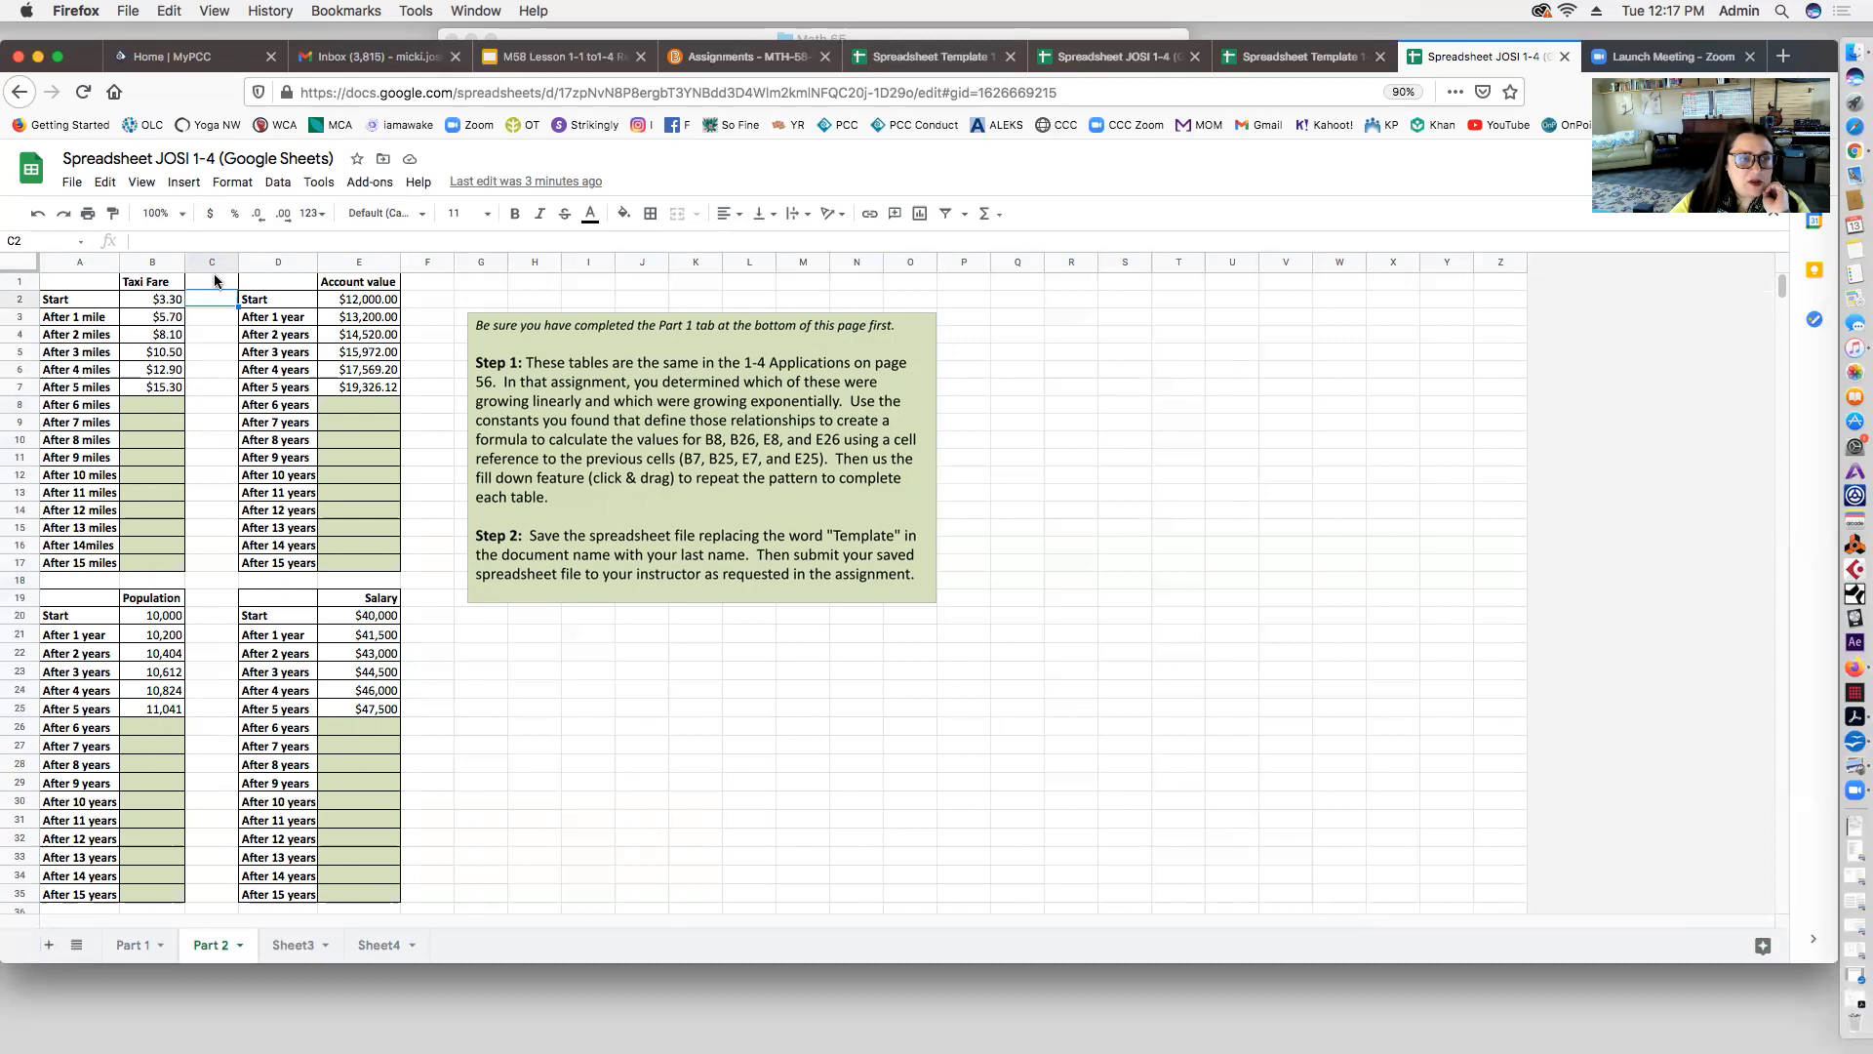
{"action": "left_click_drag", "start_coordinate": [211, 305], "coordinate": [217, 561]}
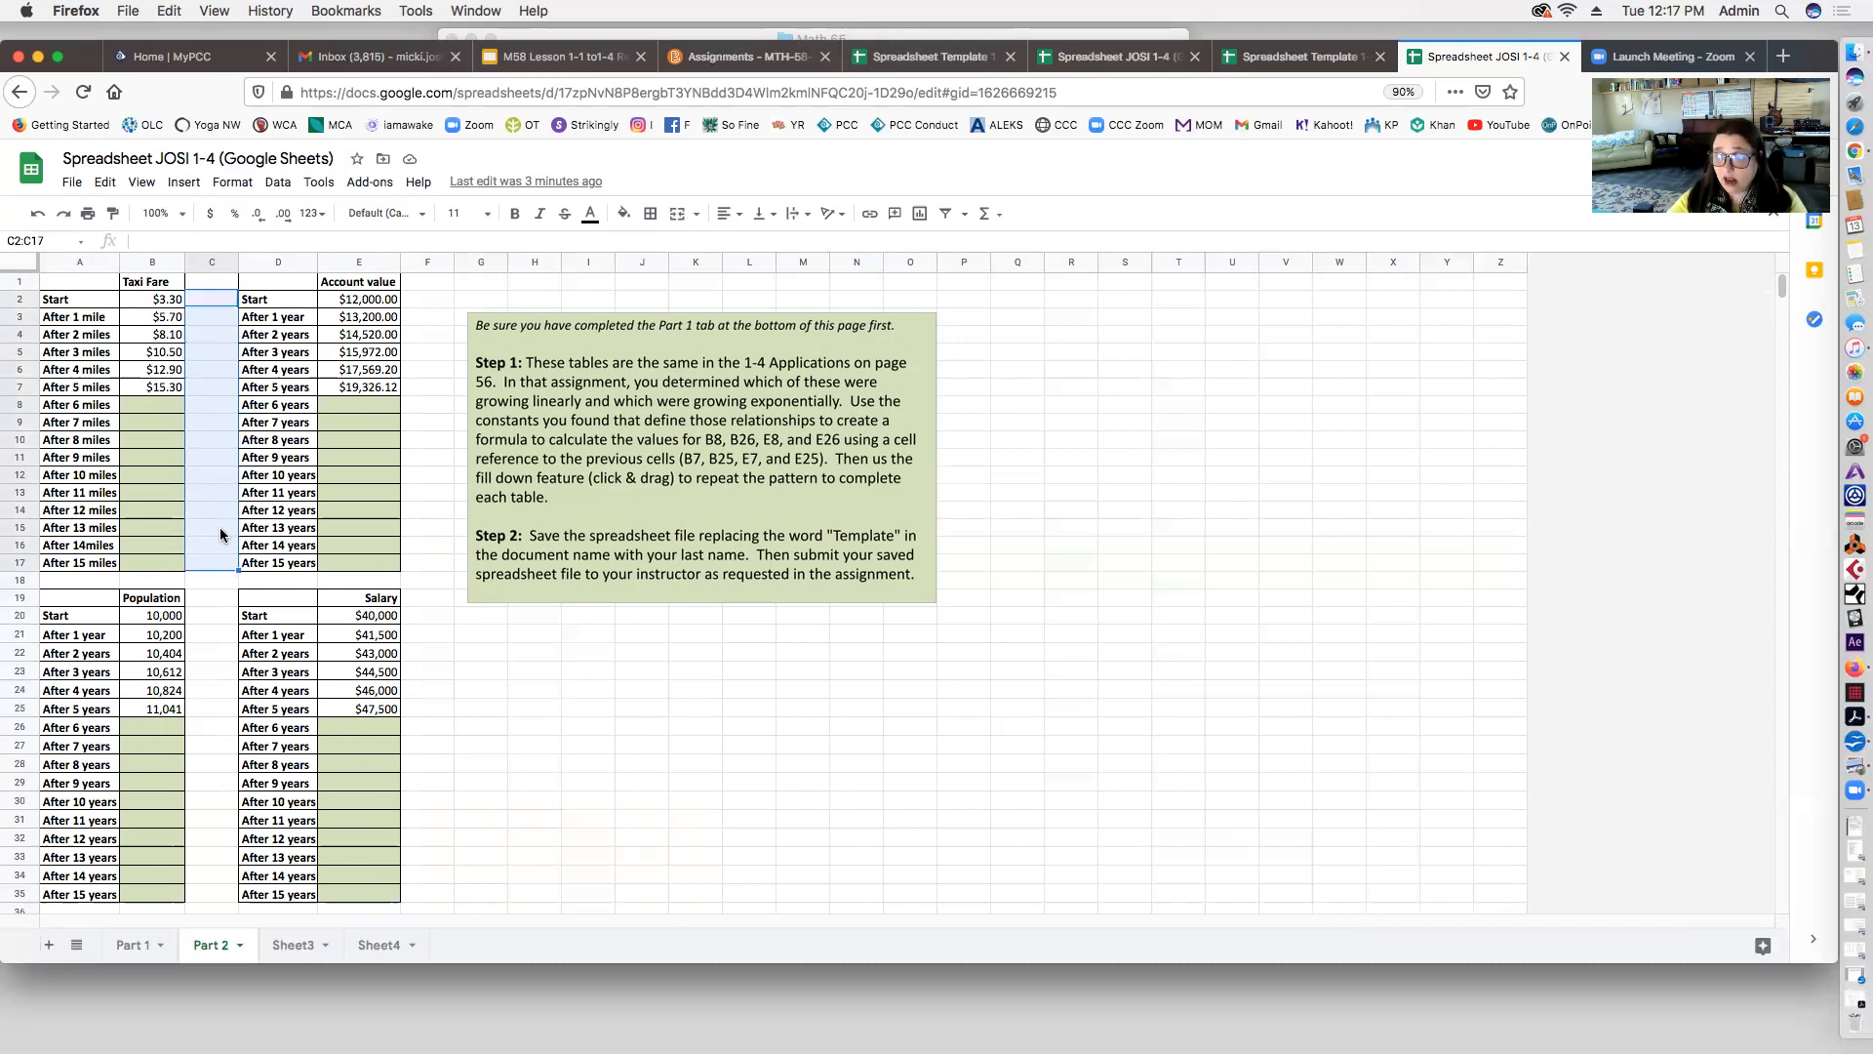
{"action": "left_click", "coordinate": [212, 387]}
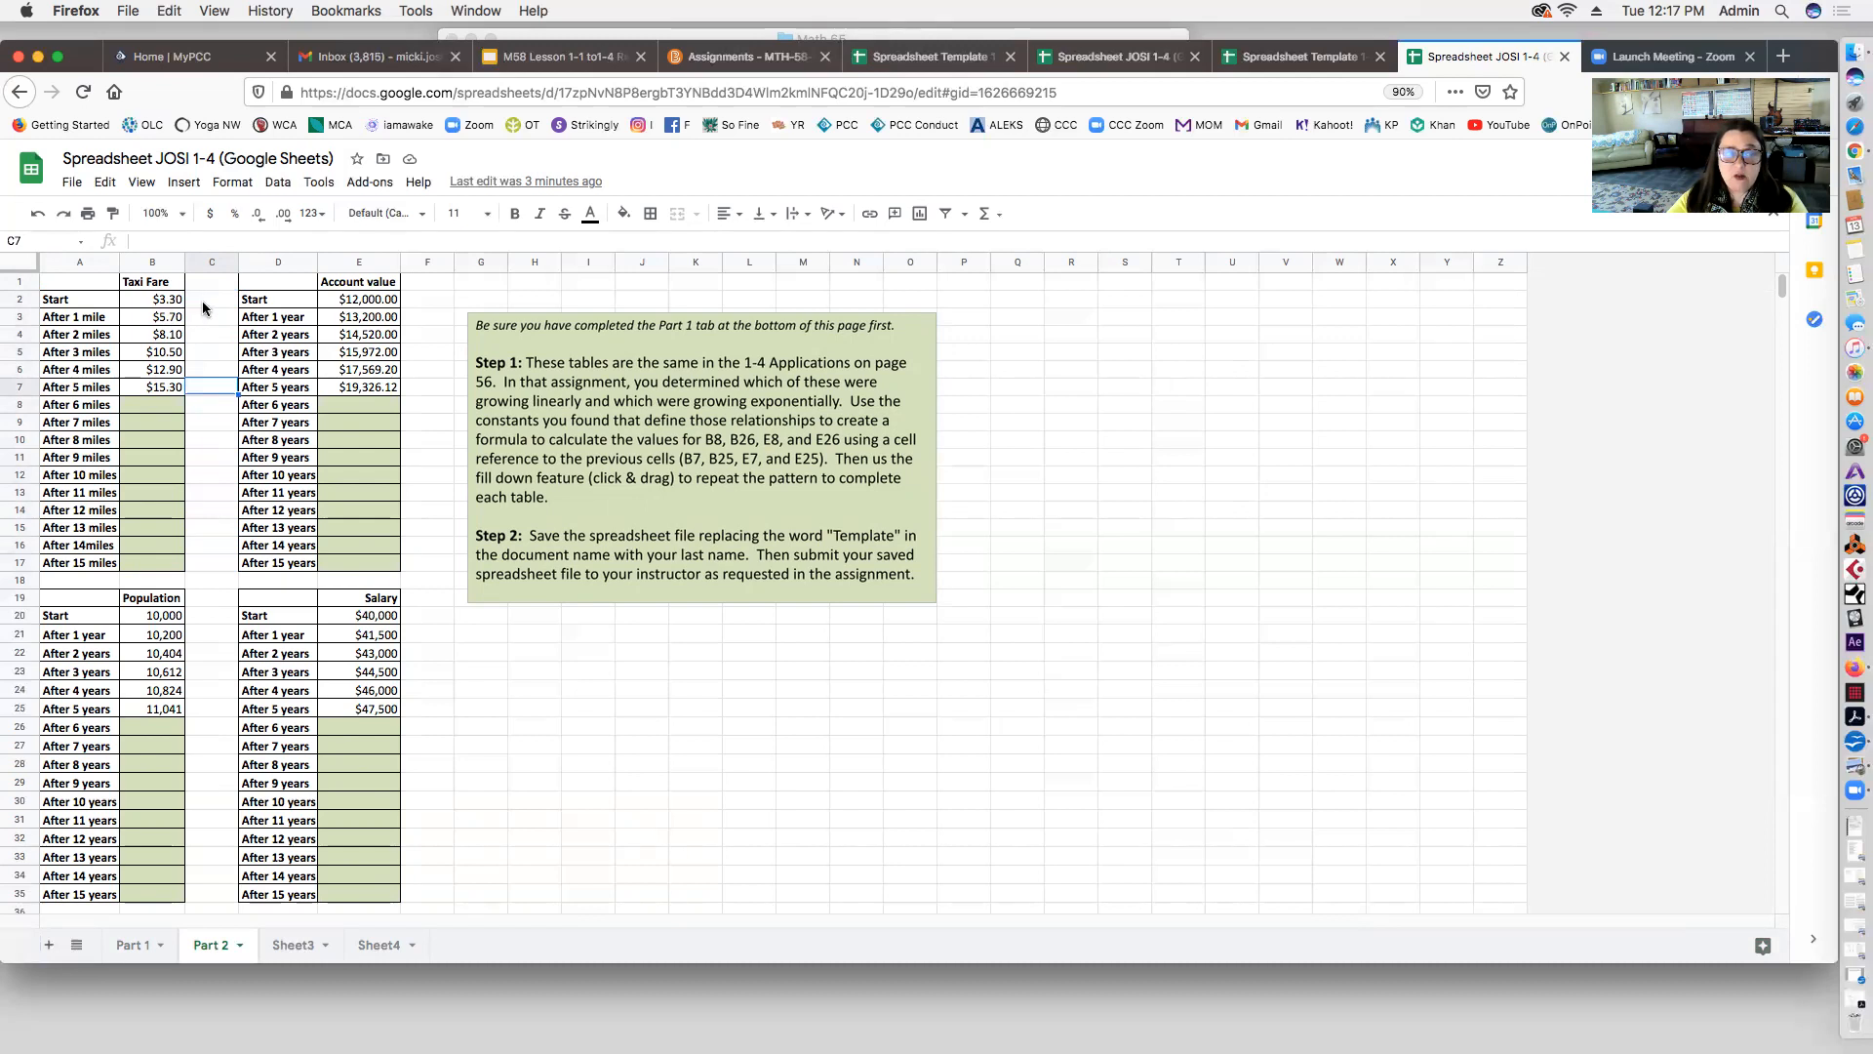
{"action": "left_click", "coordinate": [202, 314]}
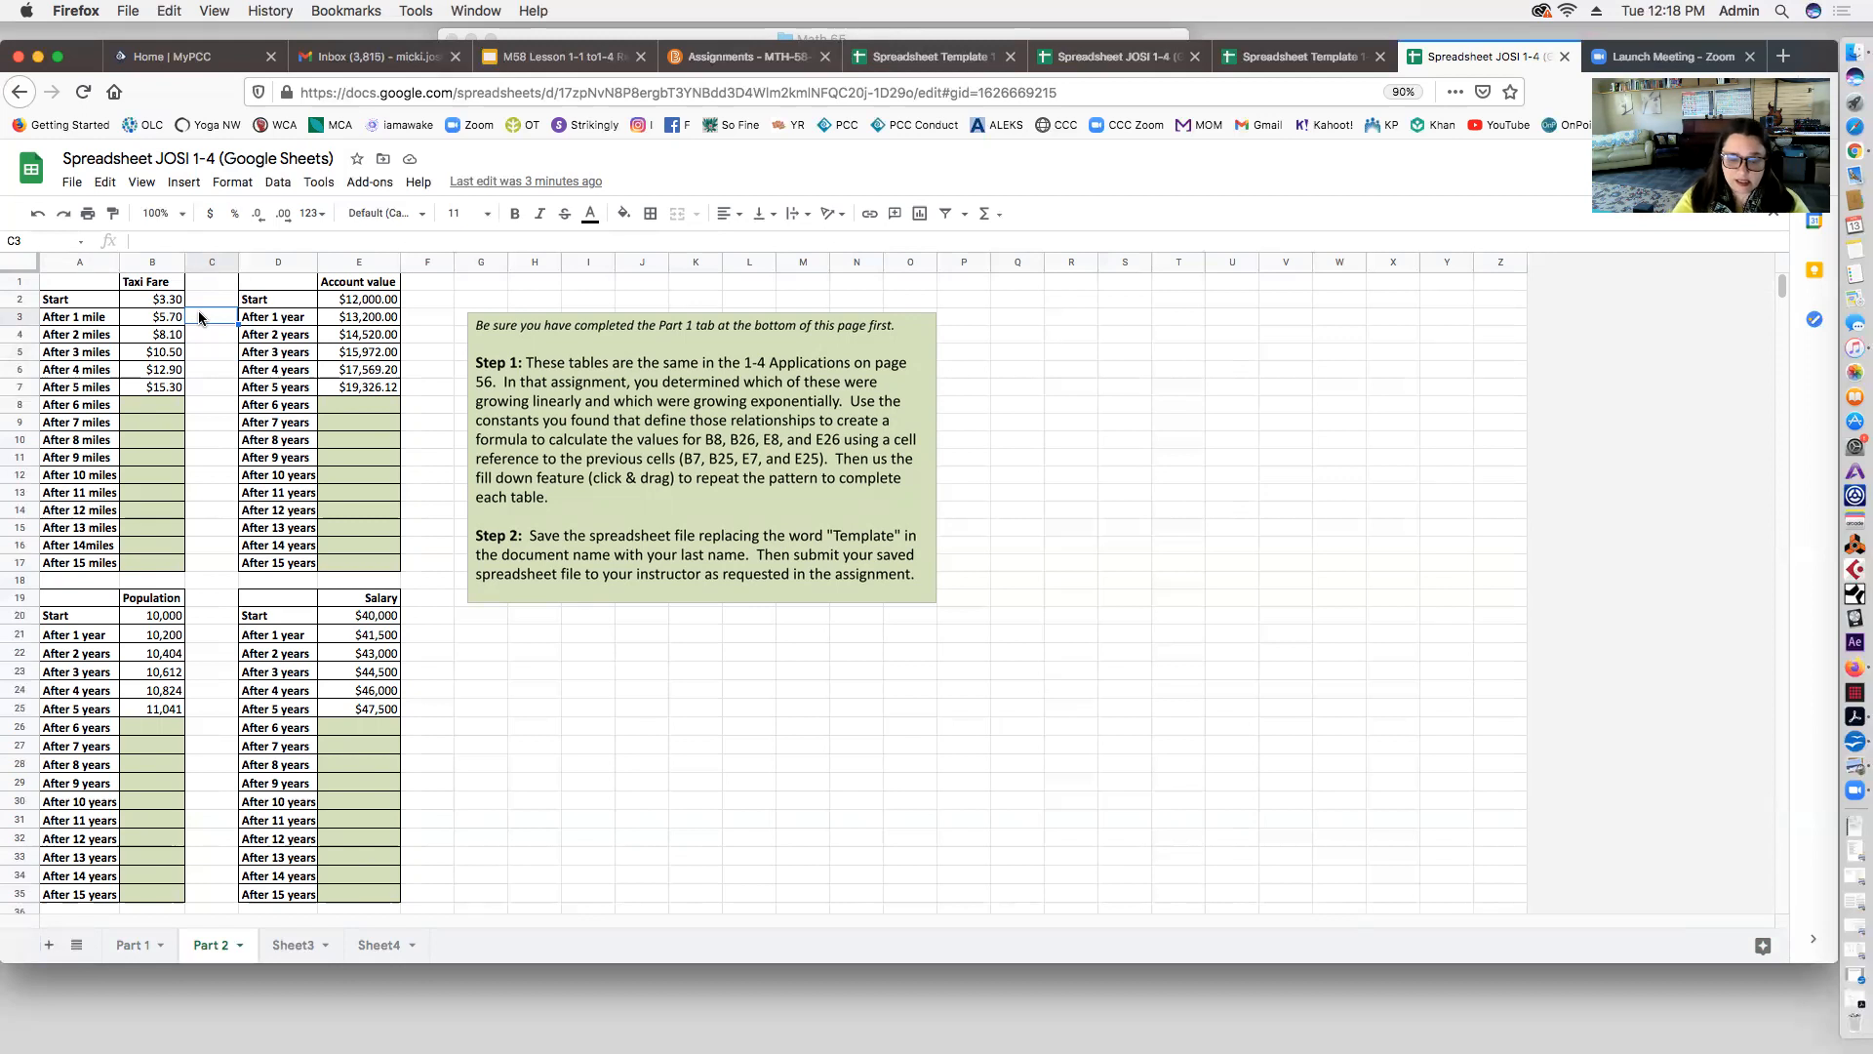
{"action": "type", "text": "="}
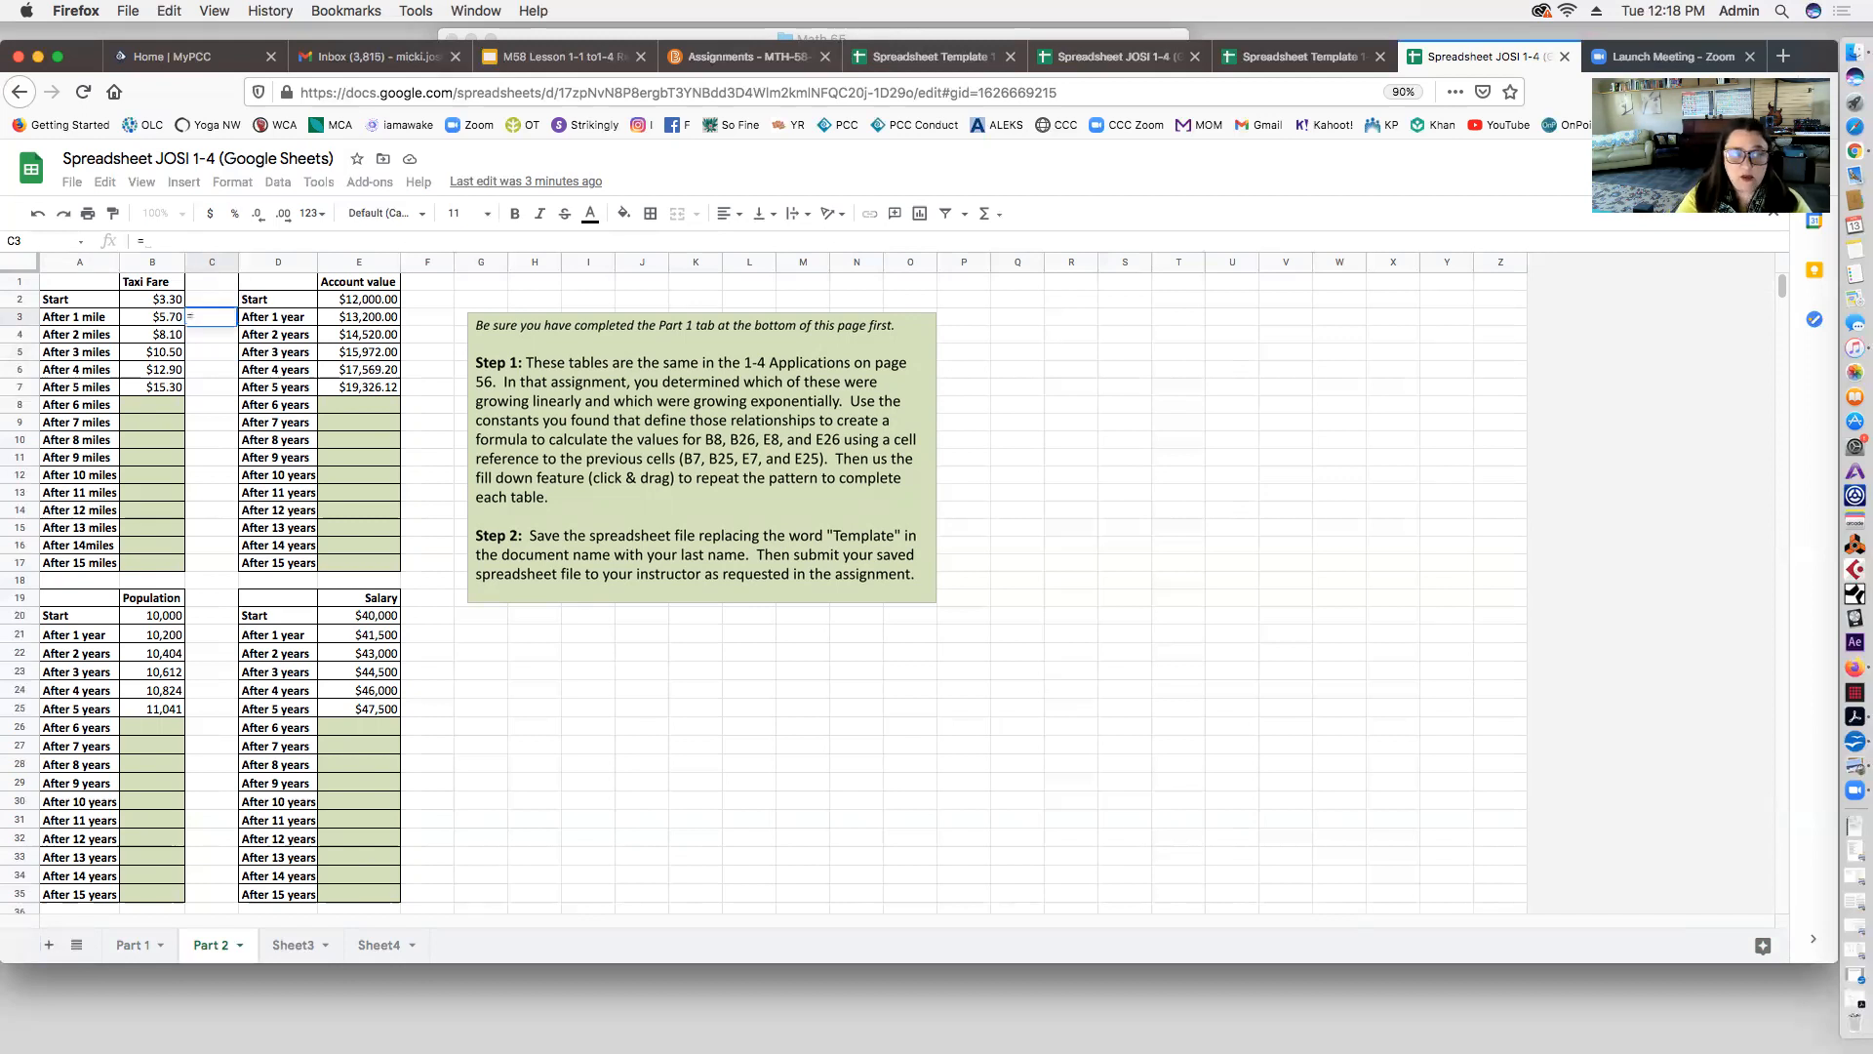
{"action": "left_click", "coordinate": [175, 319]}
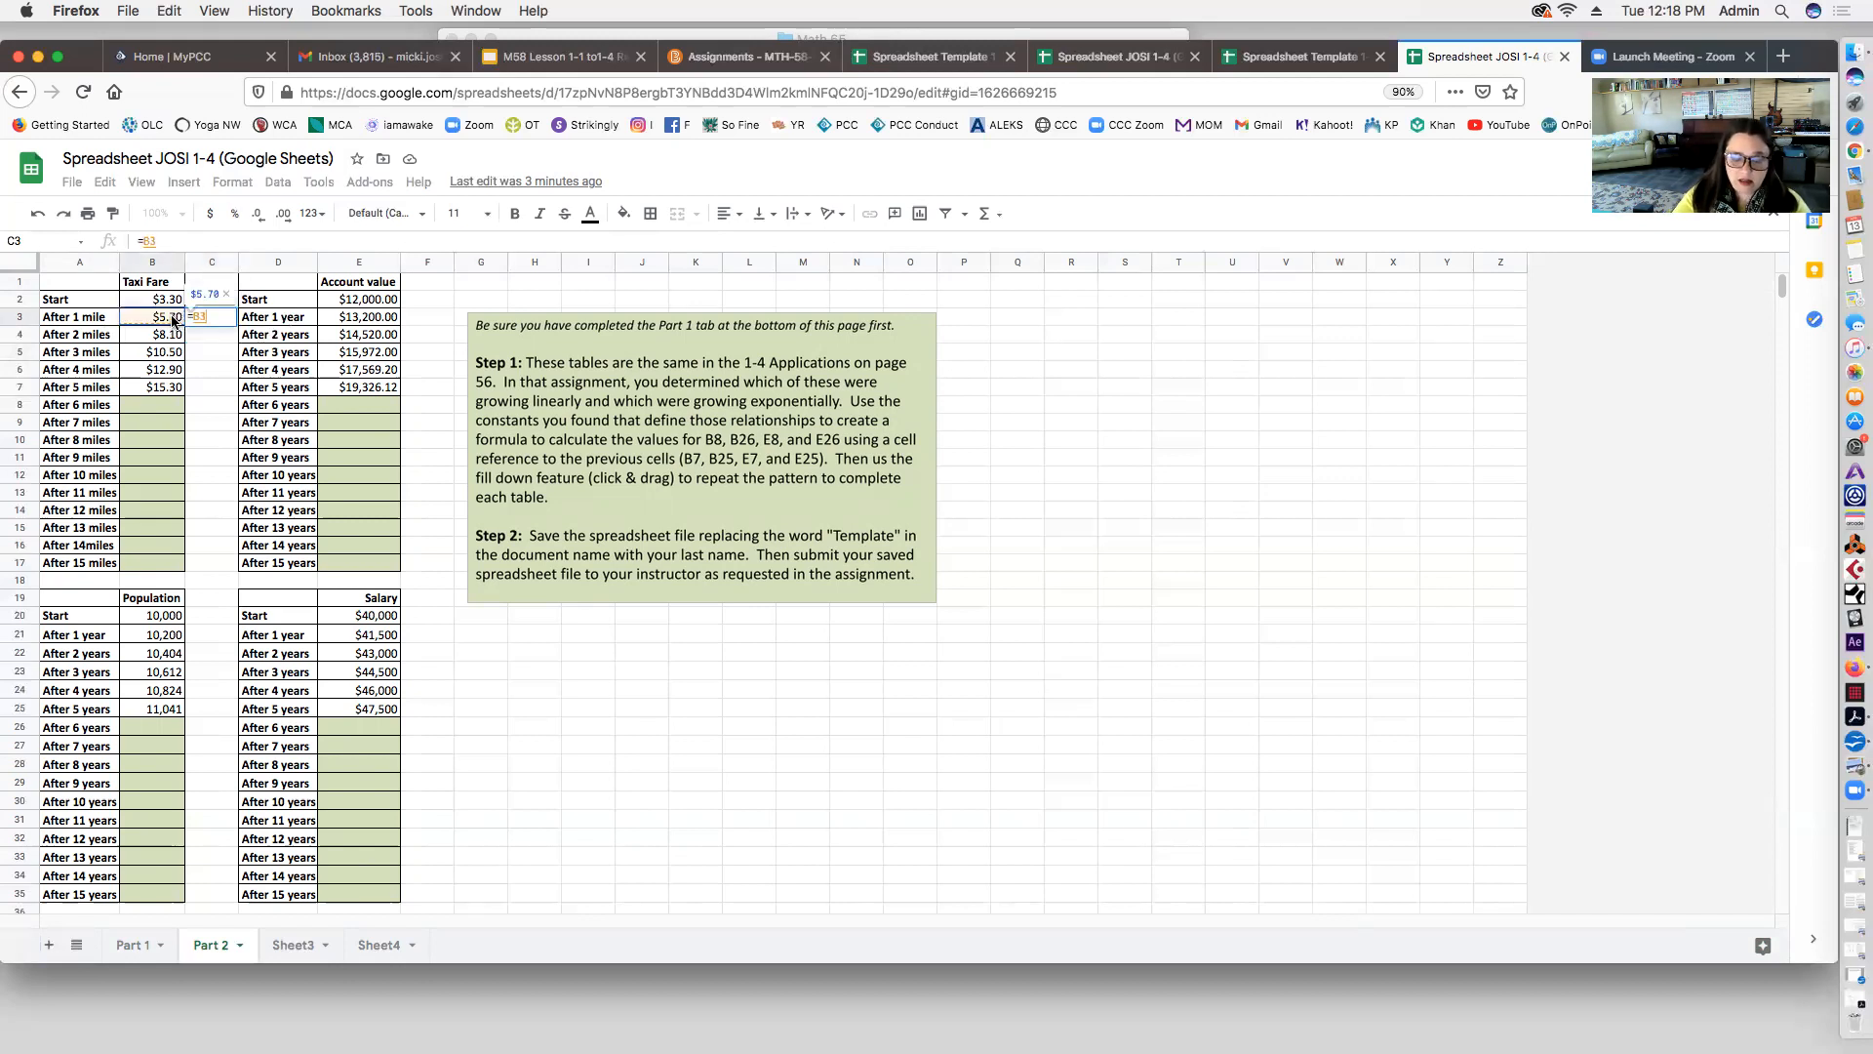
{"action": "type", "text": "-"}
{"action": "left_click", "coordinate": [167, 300]}
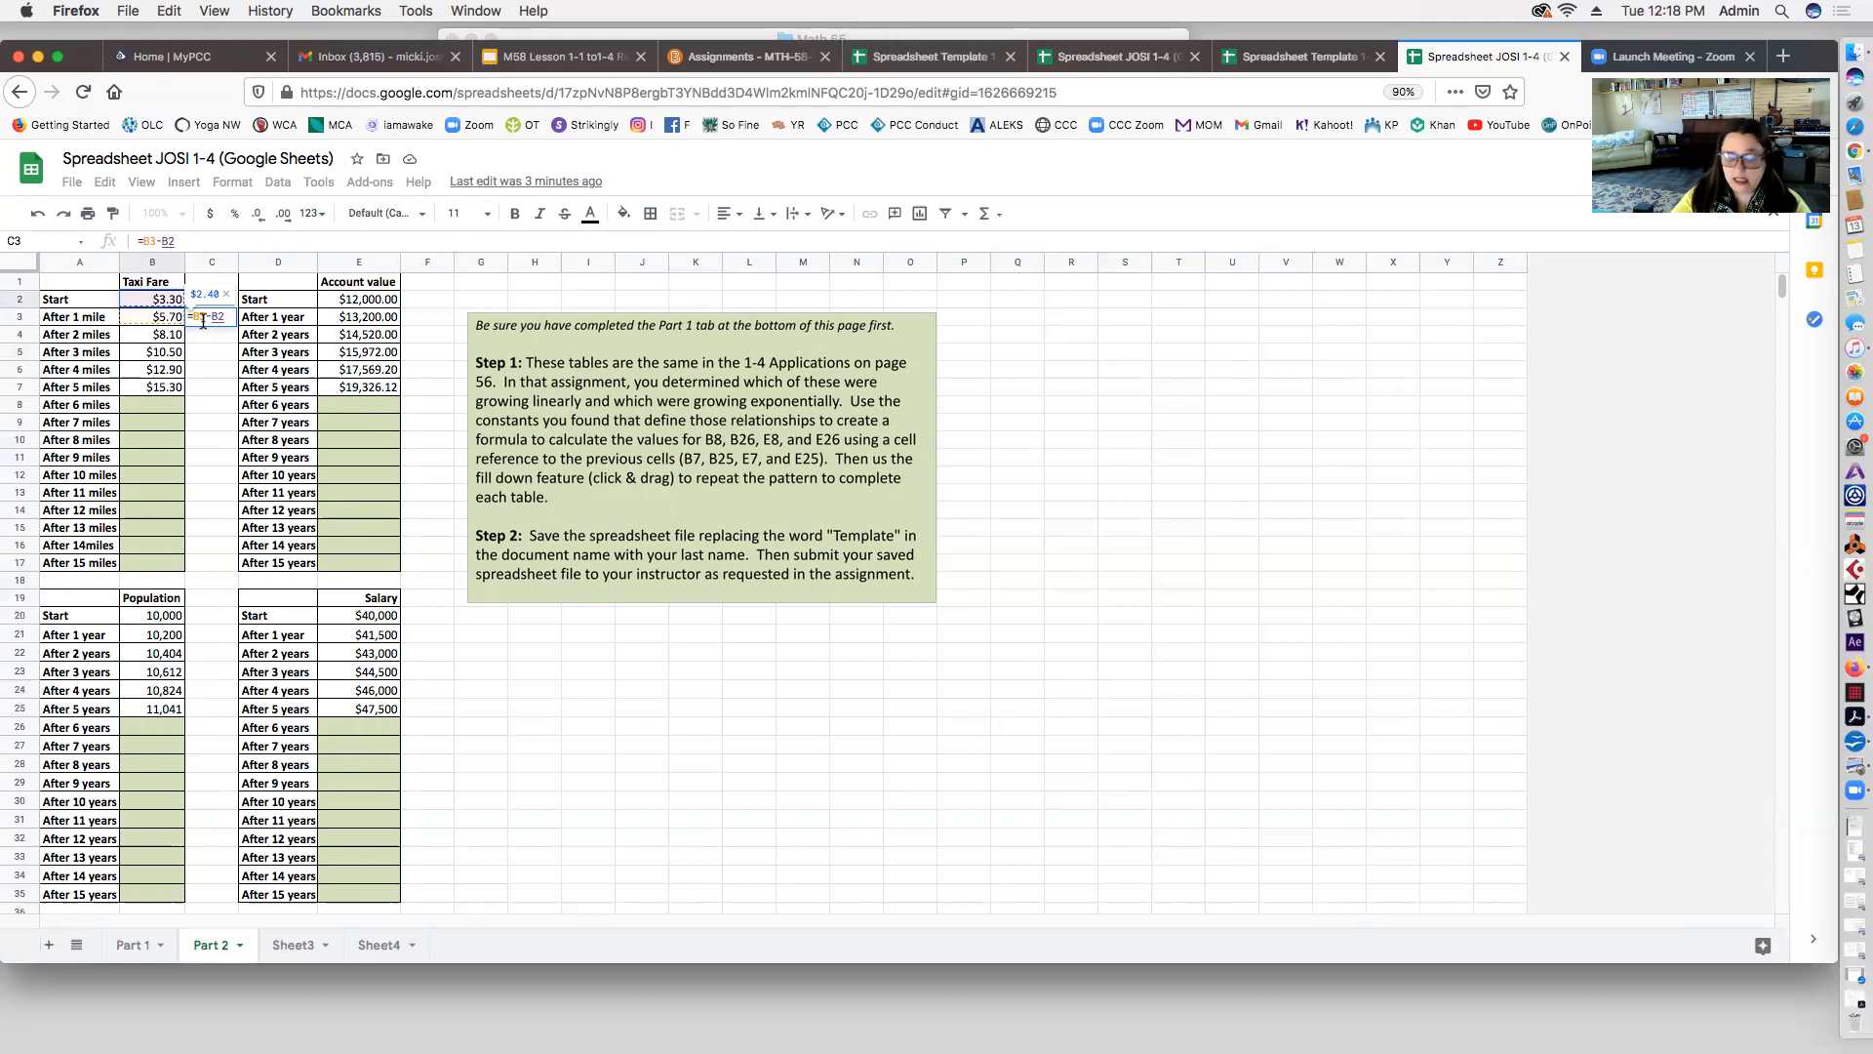
{"action": "key", "text": "Return"}
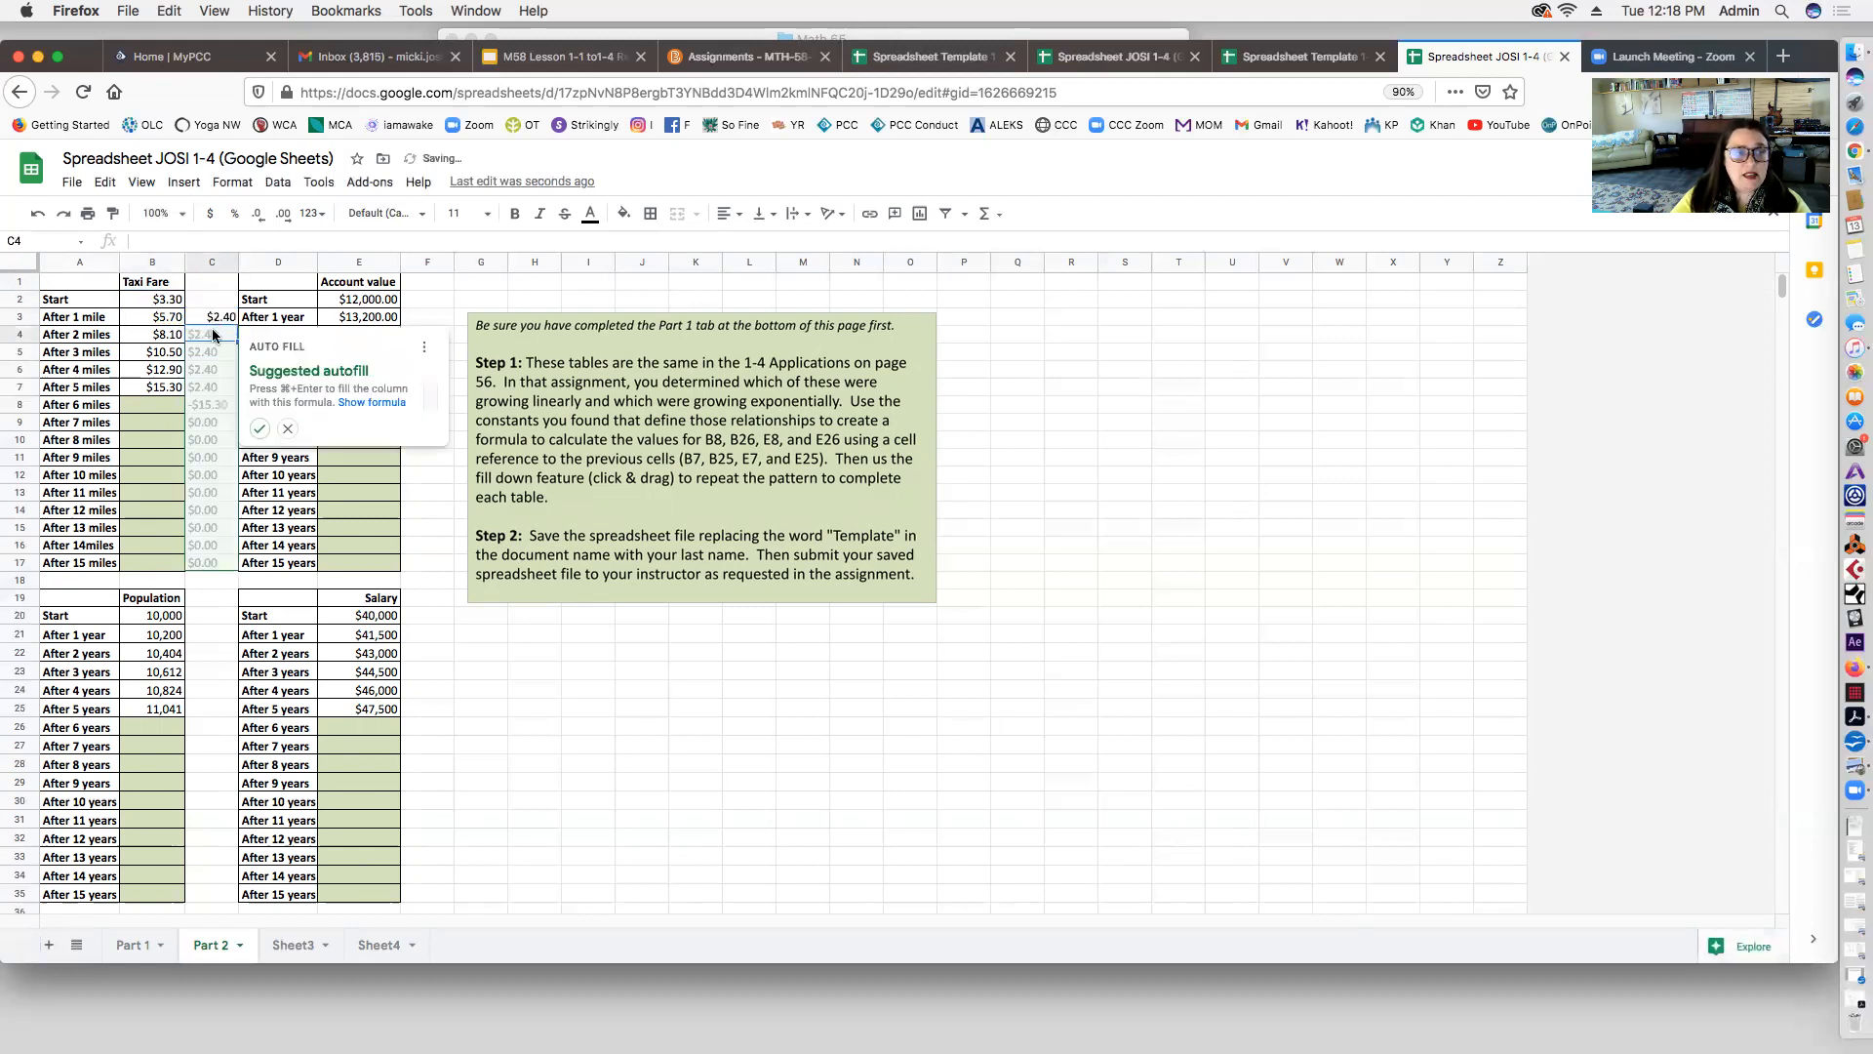
{"action": "left_click", "coordinate": [220, 320]}
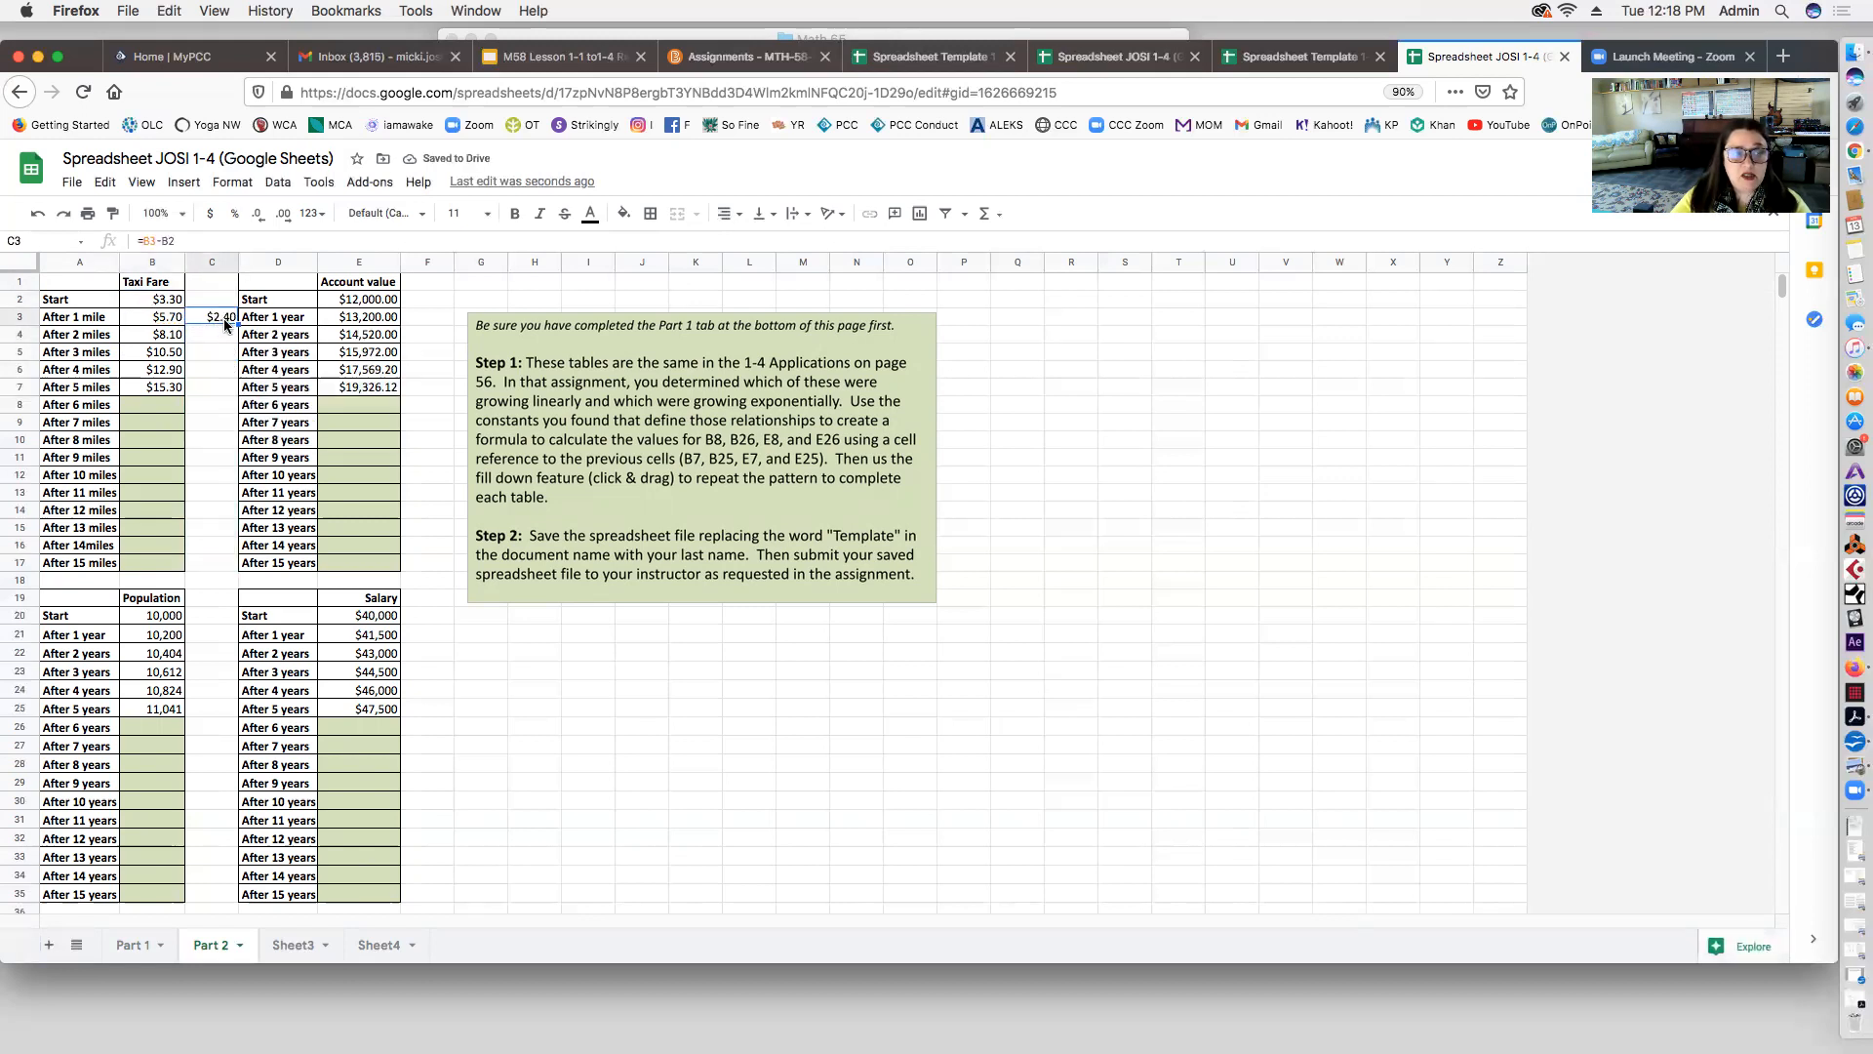
{"action": "left_click_drag", "start_coordinate": [238, 325], "coordinate": [227, 385]}
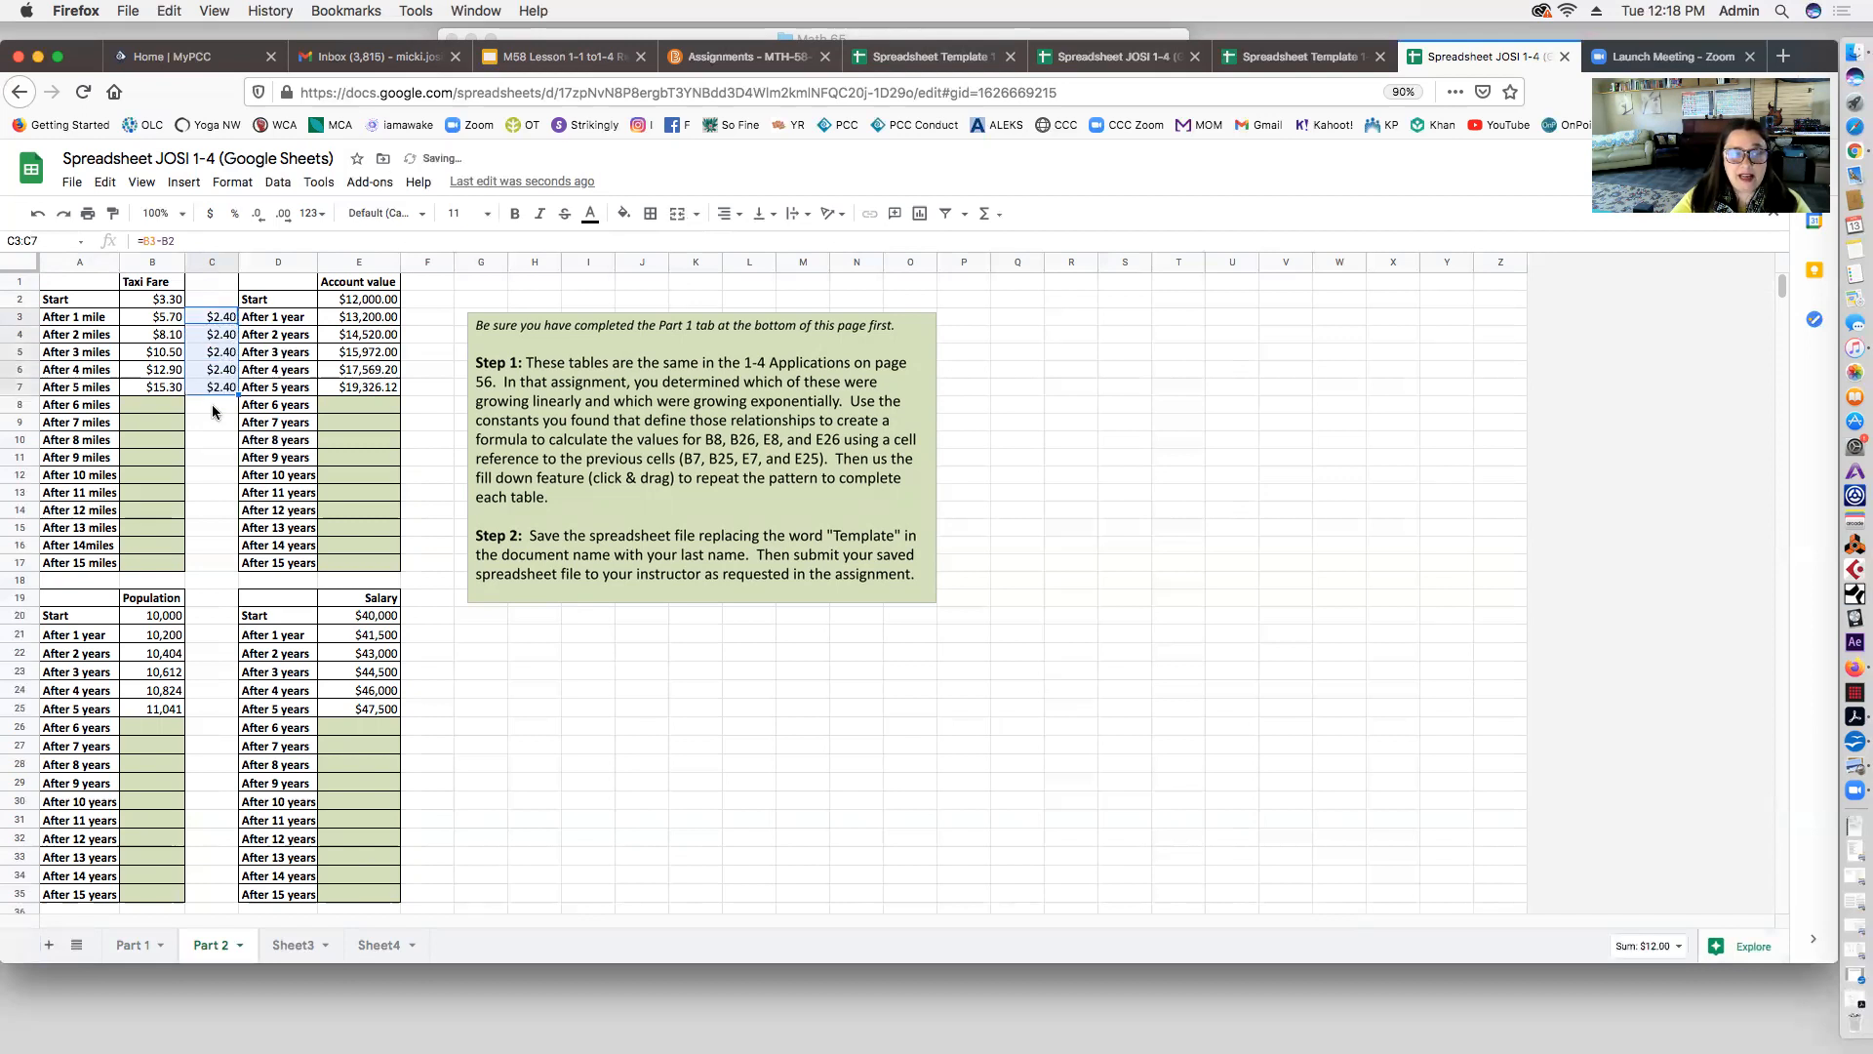
{"action": "left_click", "coordinate": [202, 338]}
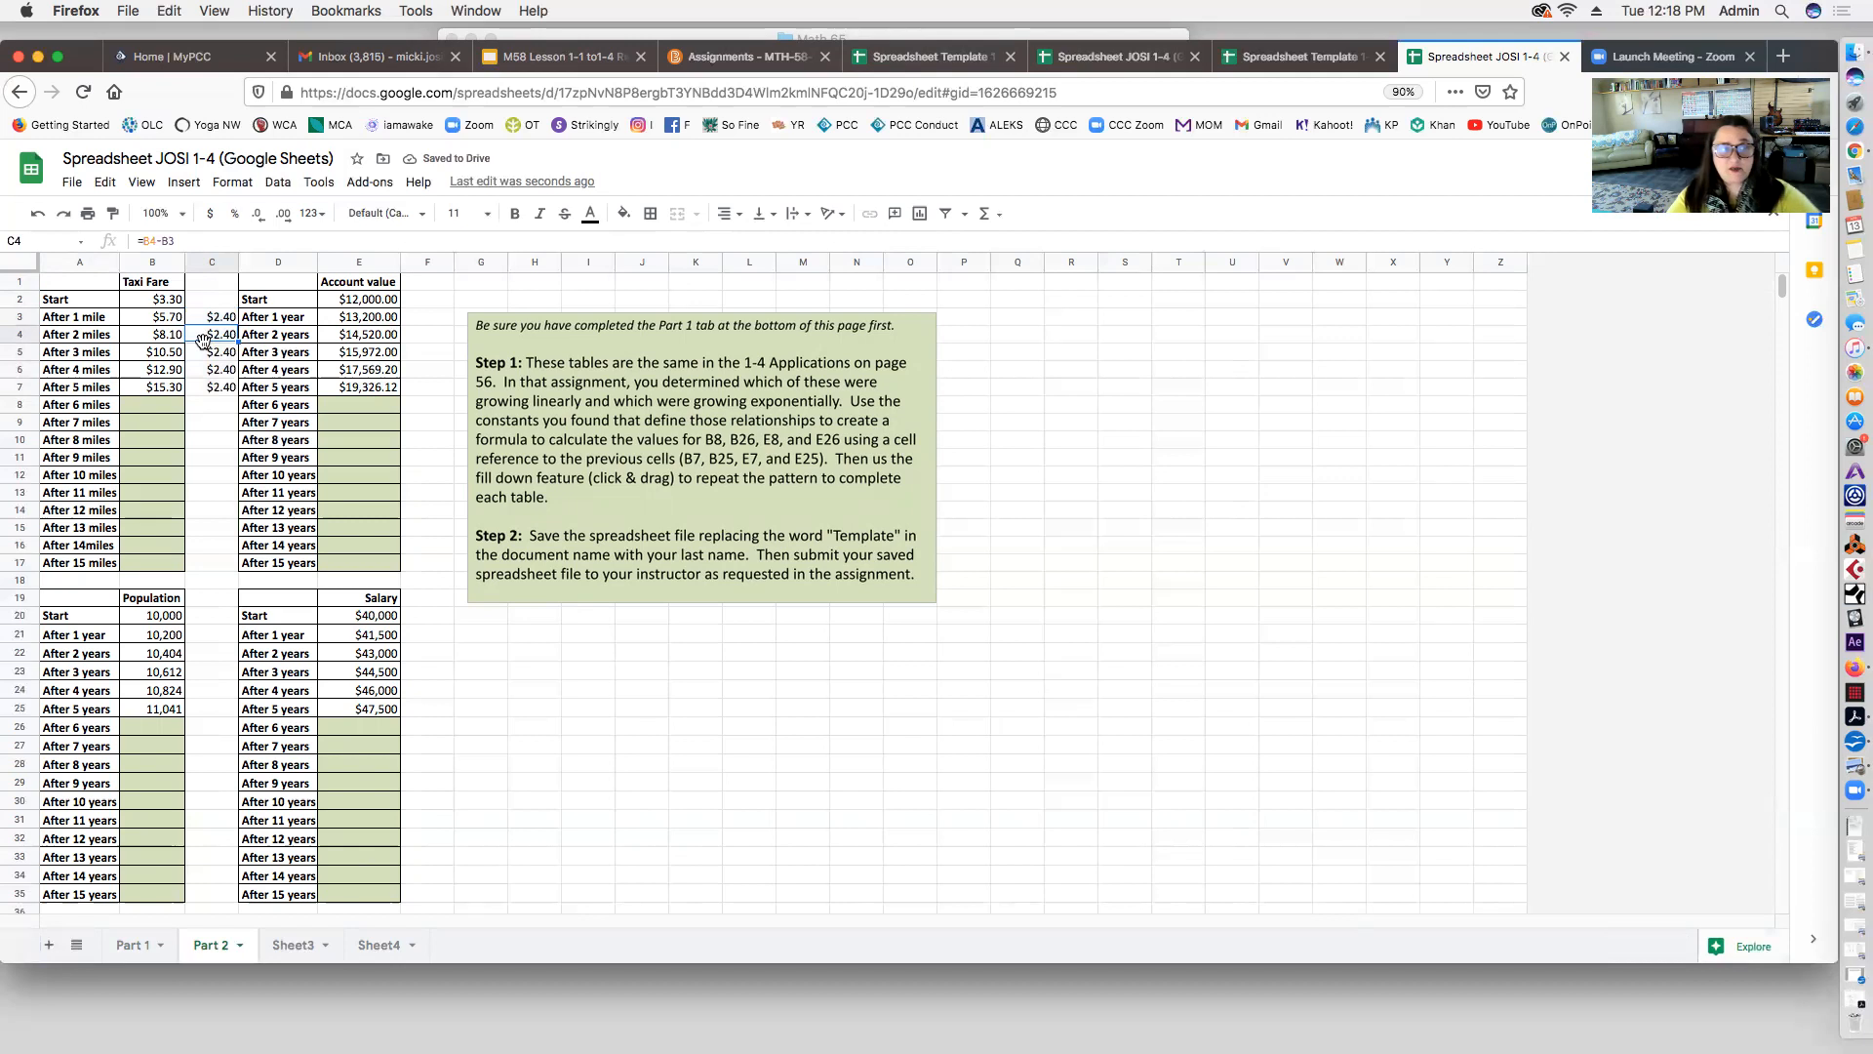
{"action": "left_click", "coordinate": [169, 321]}
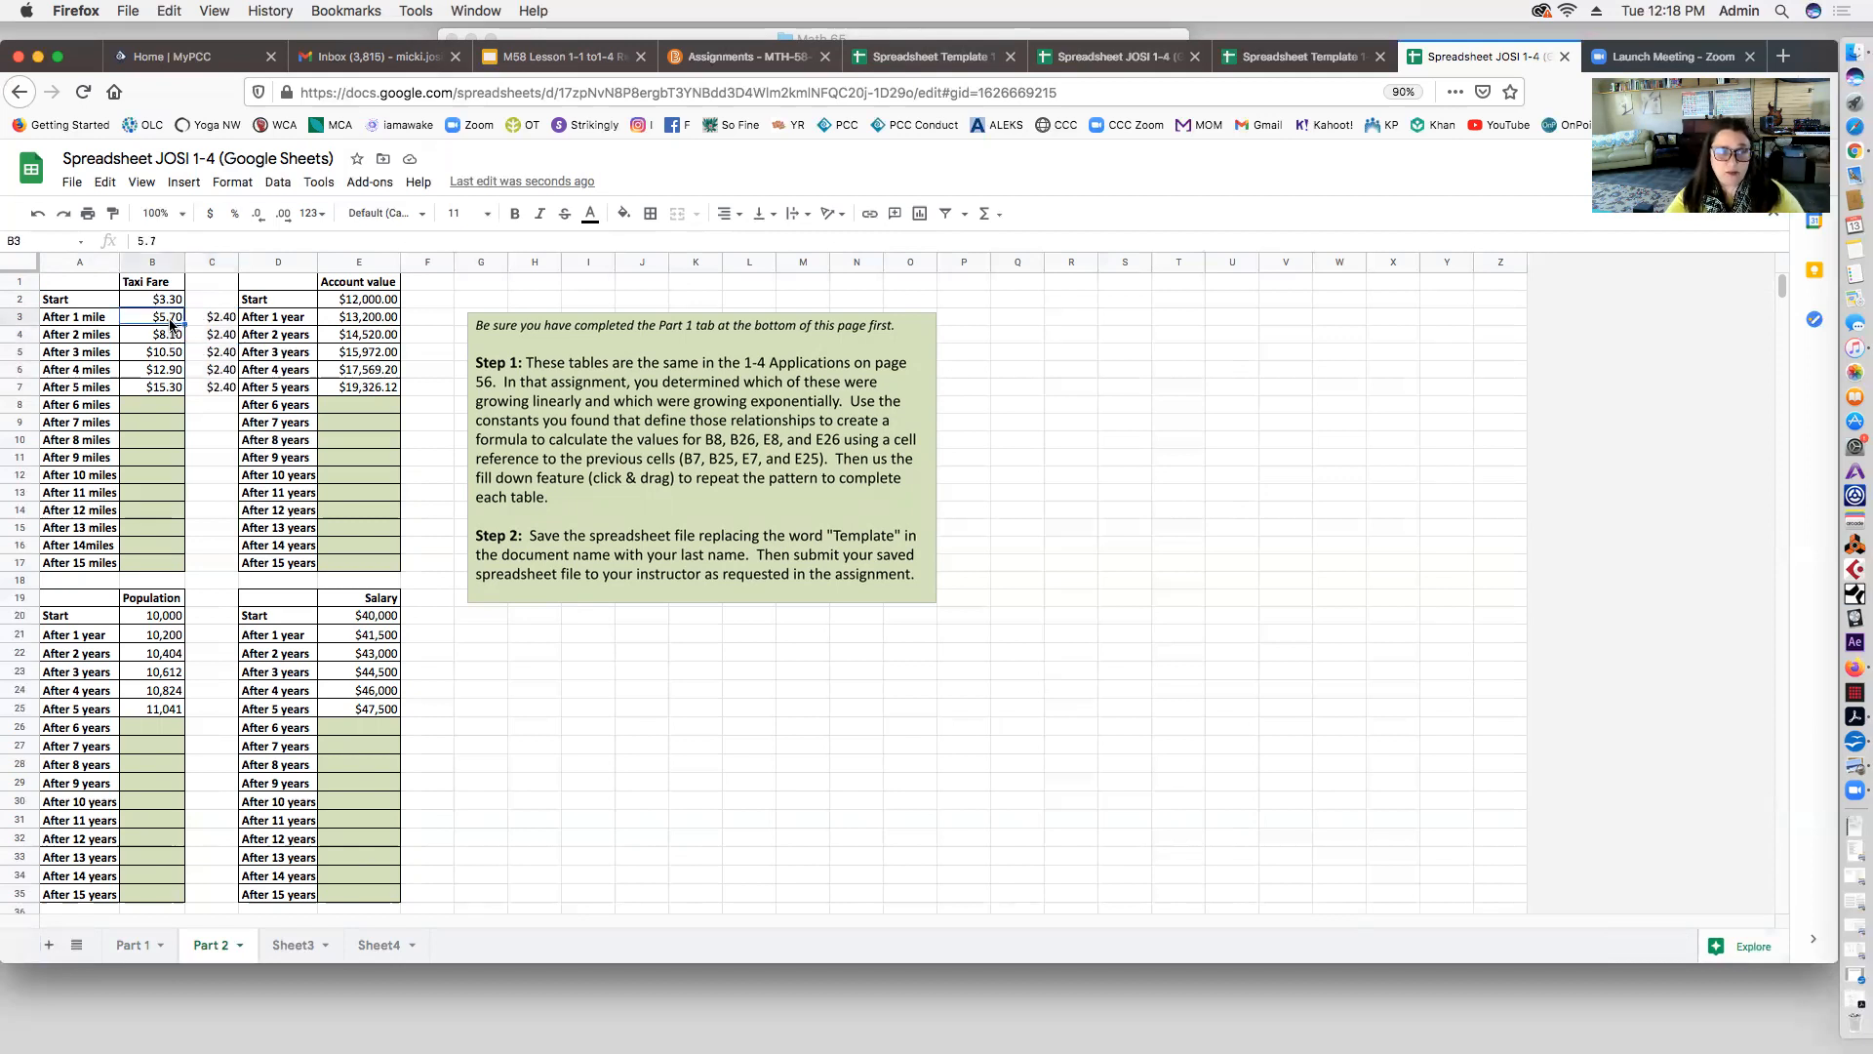
{"action": "left_click", "coordinate": [167, 337]}
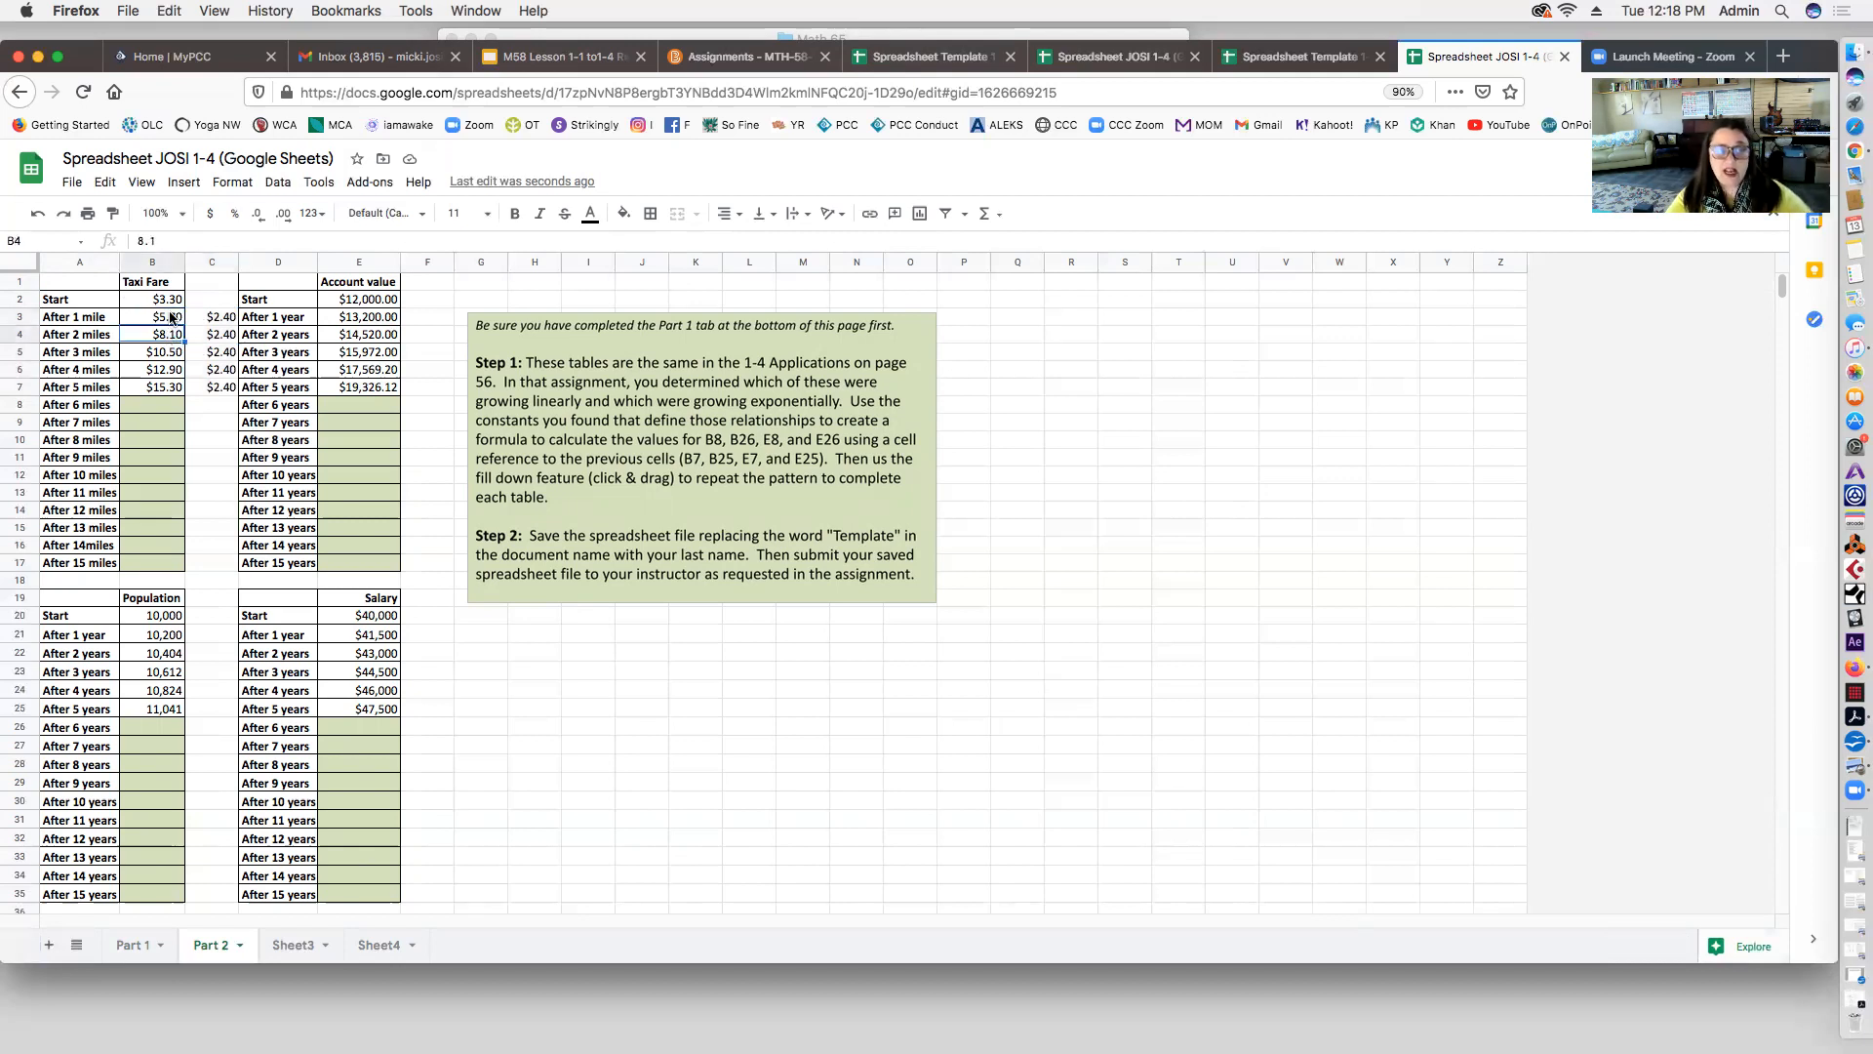
{"action": "left_click", "coordinate": [172, 318]}
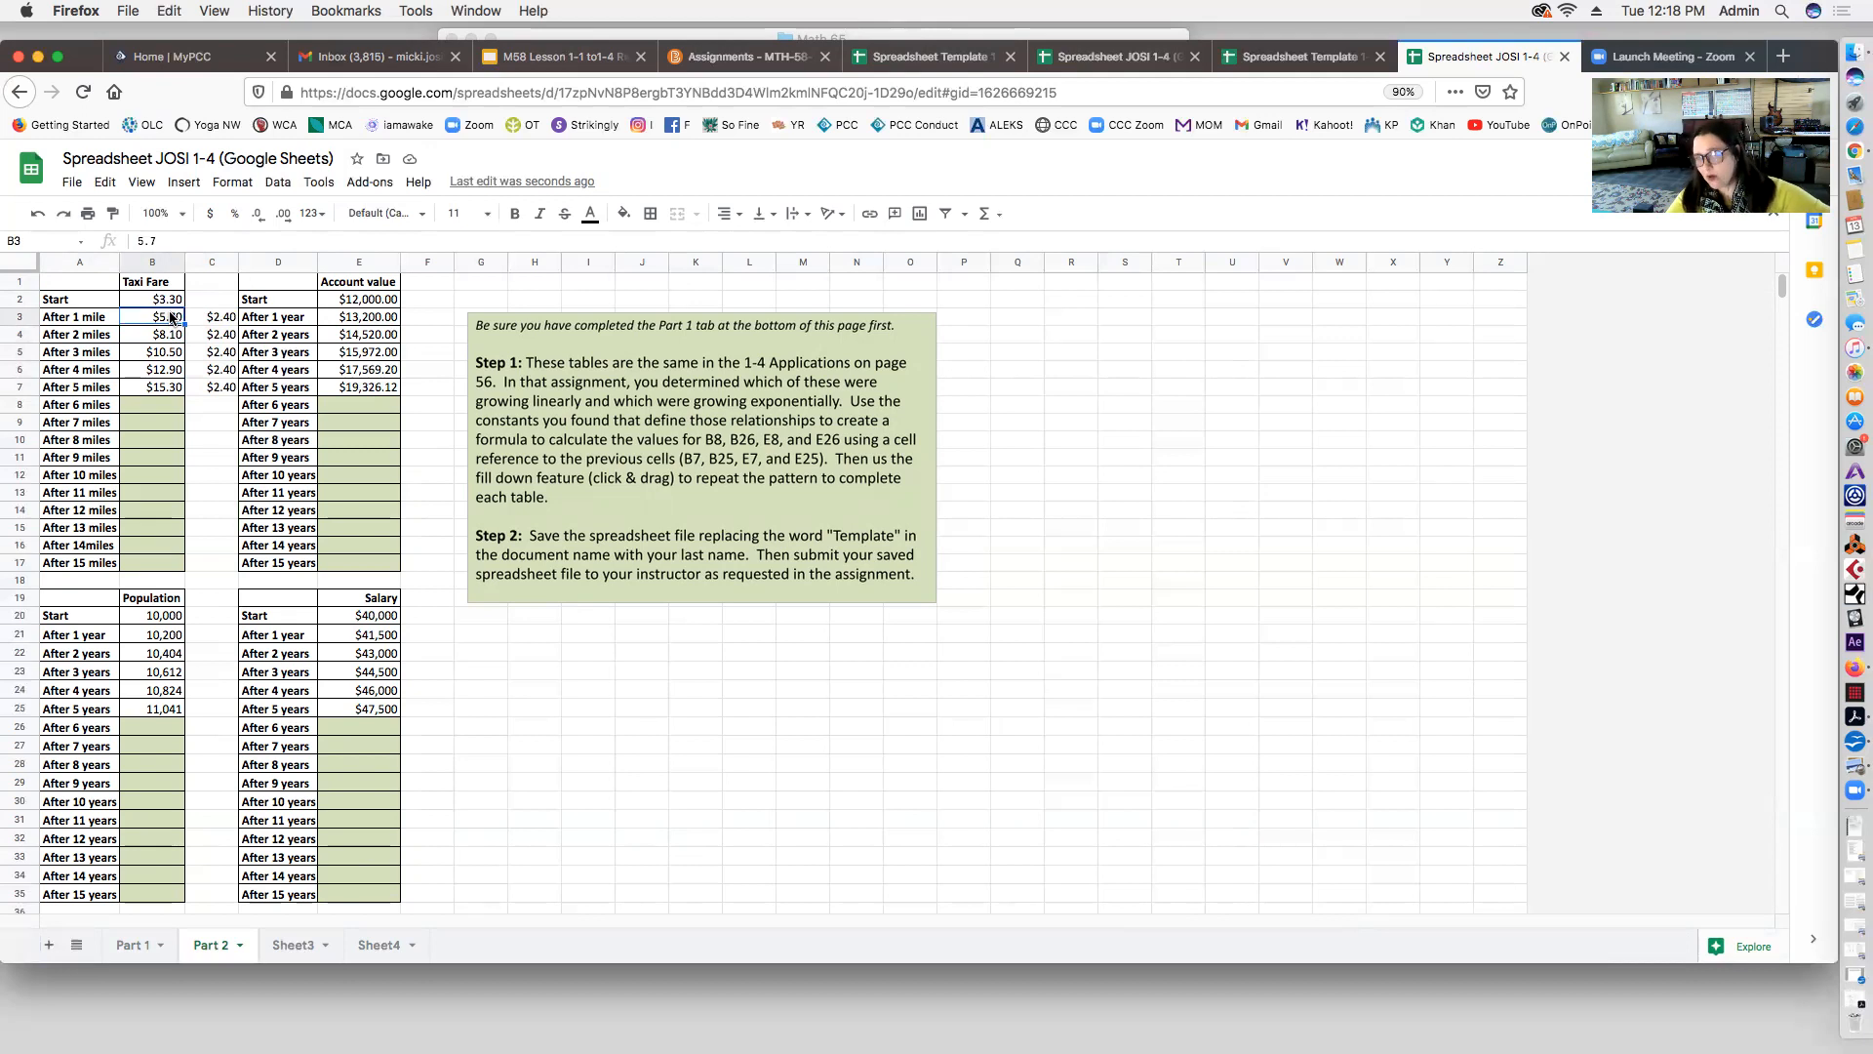
{"action": "left_click", "coordinate": [215, 325]}
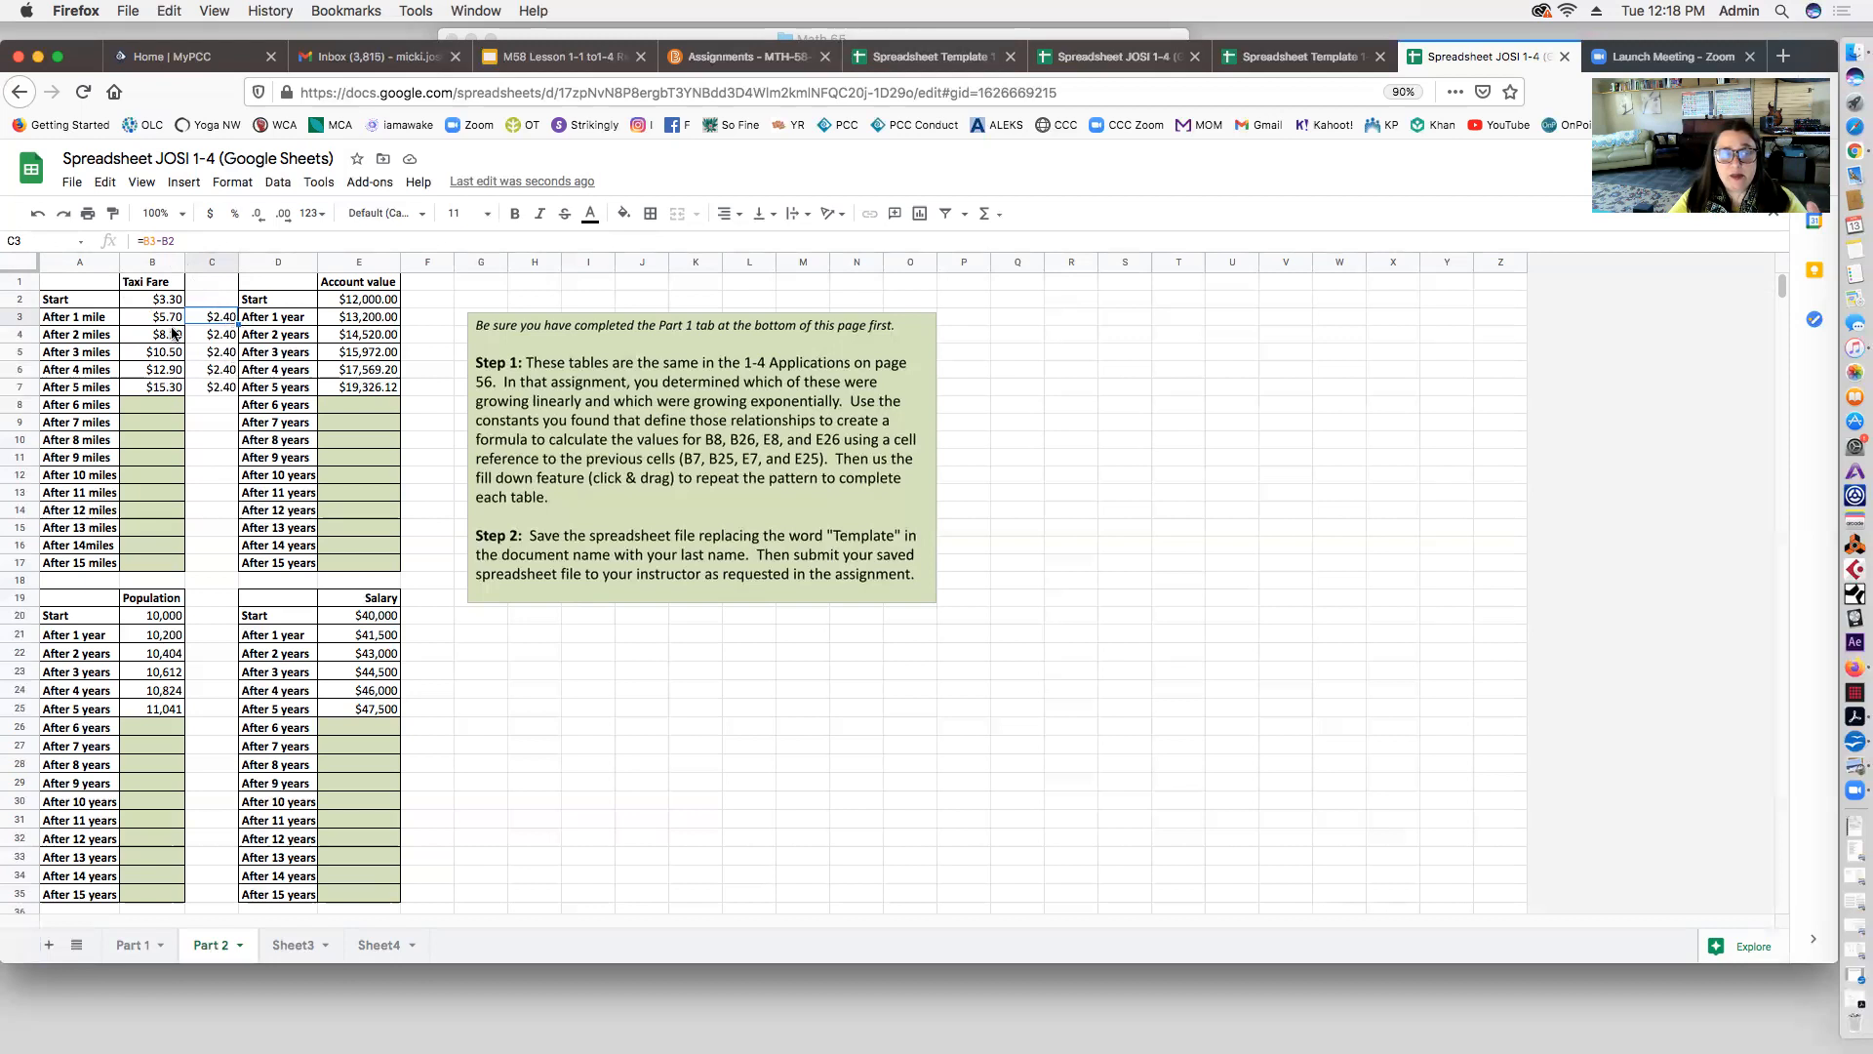
{"action": "left_click", "coordinate": [217, 335]}
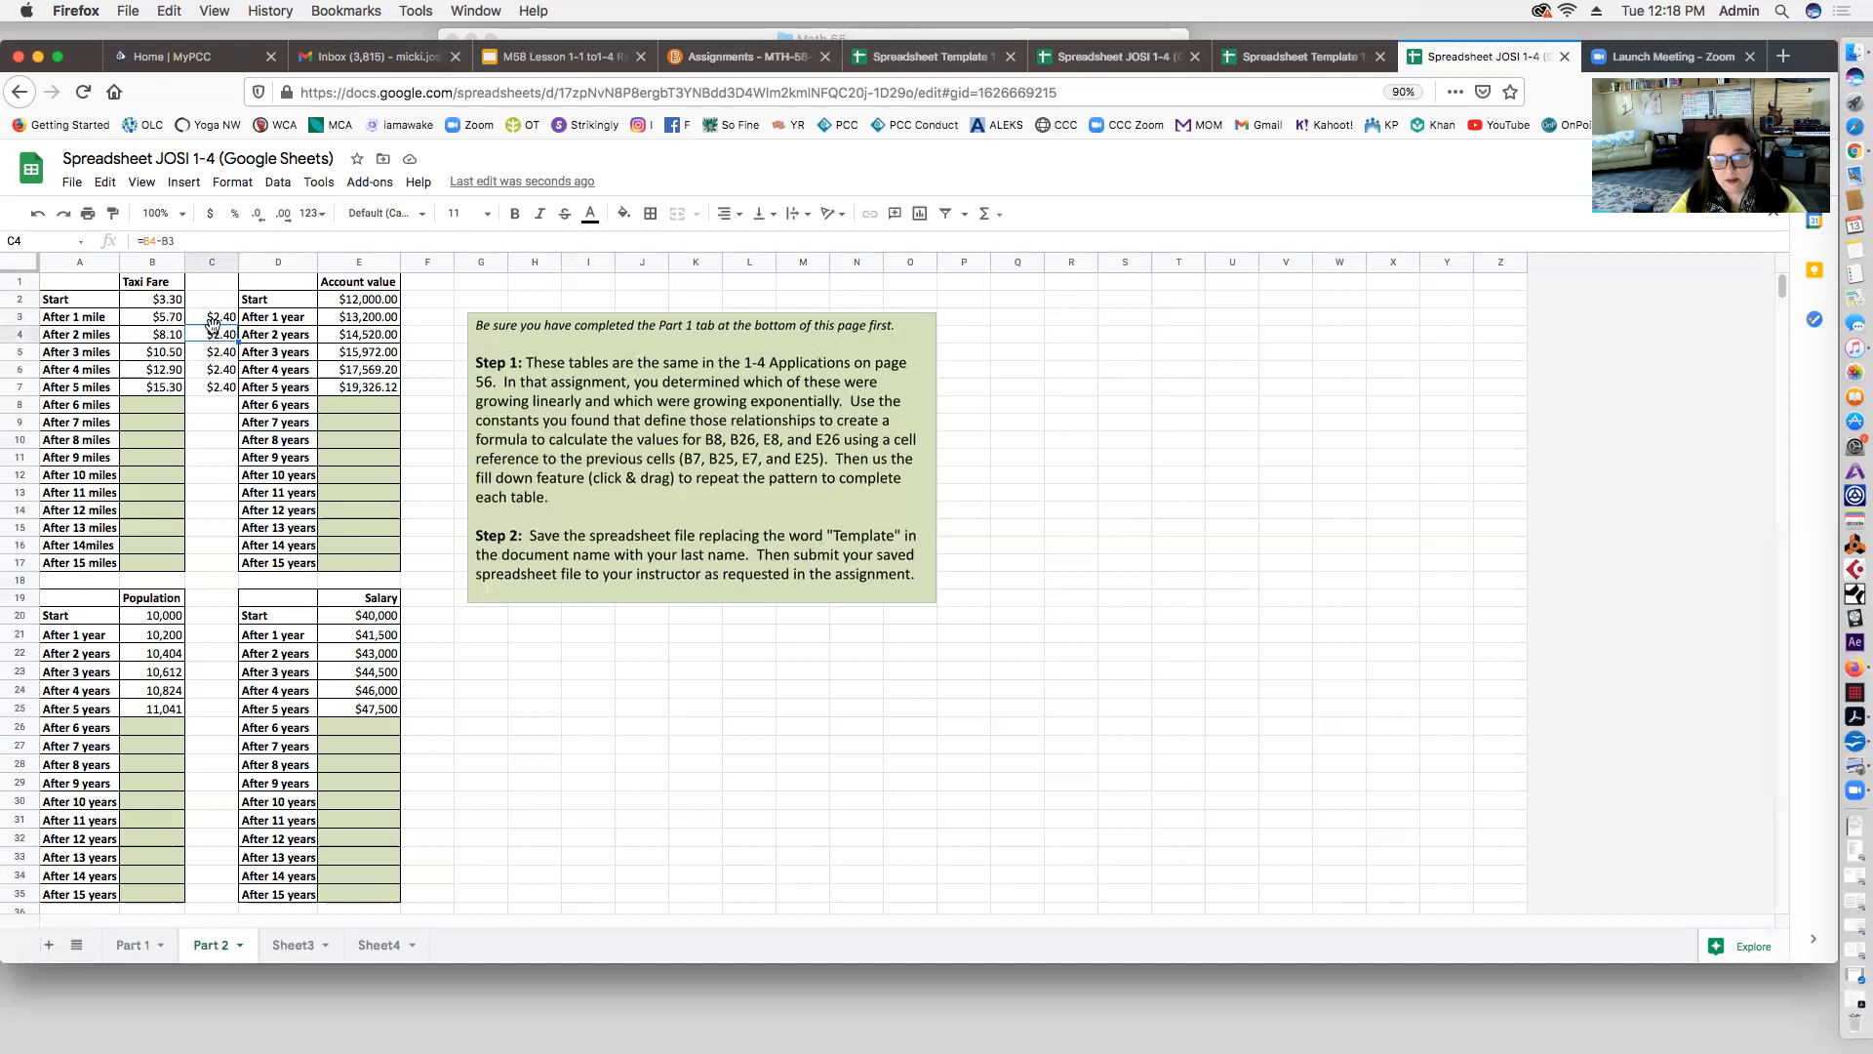
{"action": "left_click", "coordinate": [215, 354]}
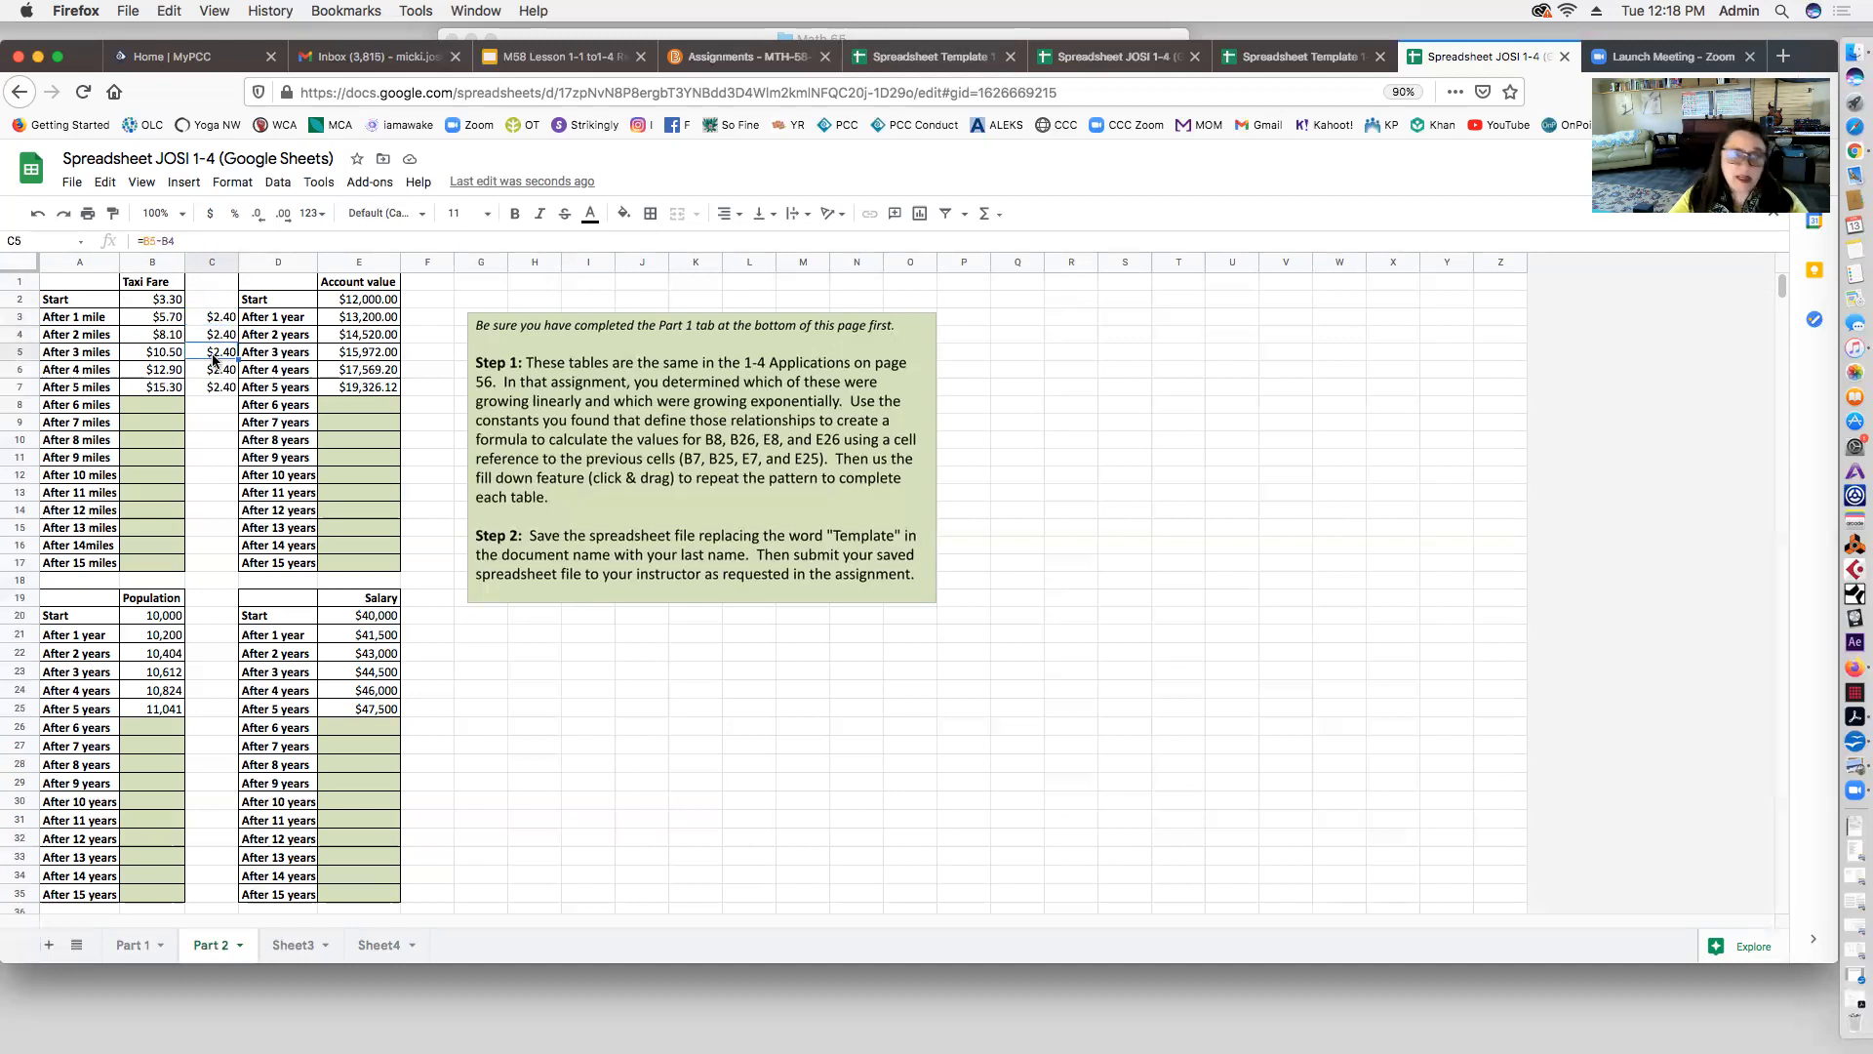
{"action": "left_click", "coordinate": [214, 370]}
{"action": "left_click", "coordinate": [213, 380]}
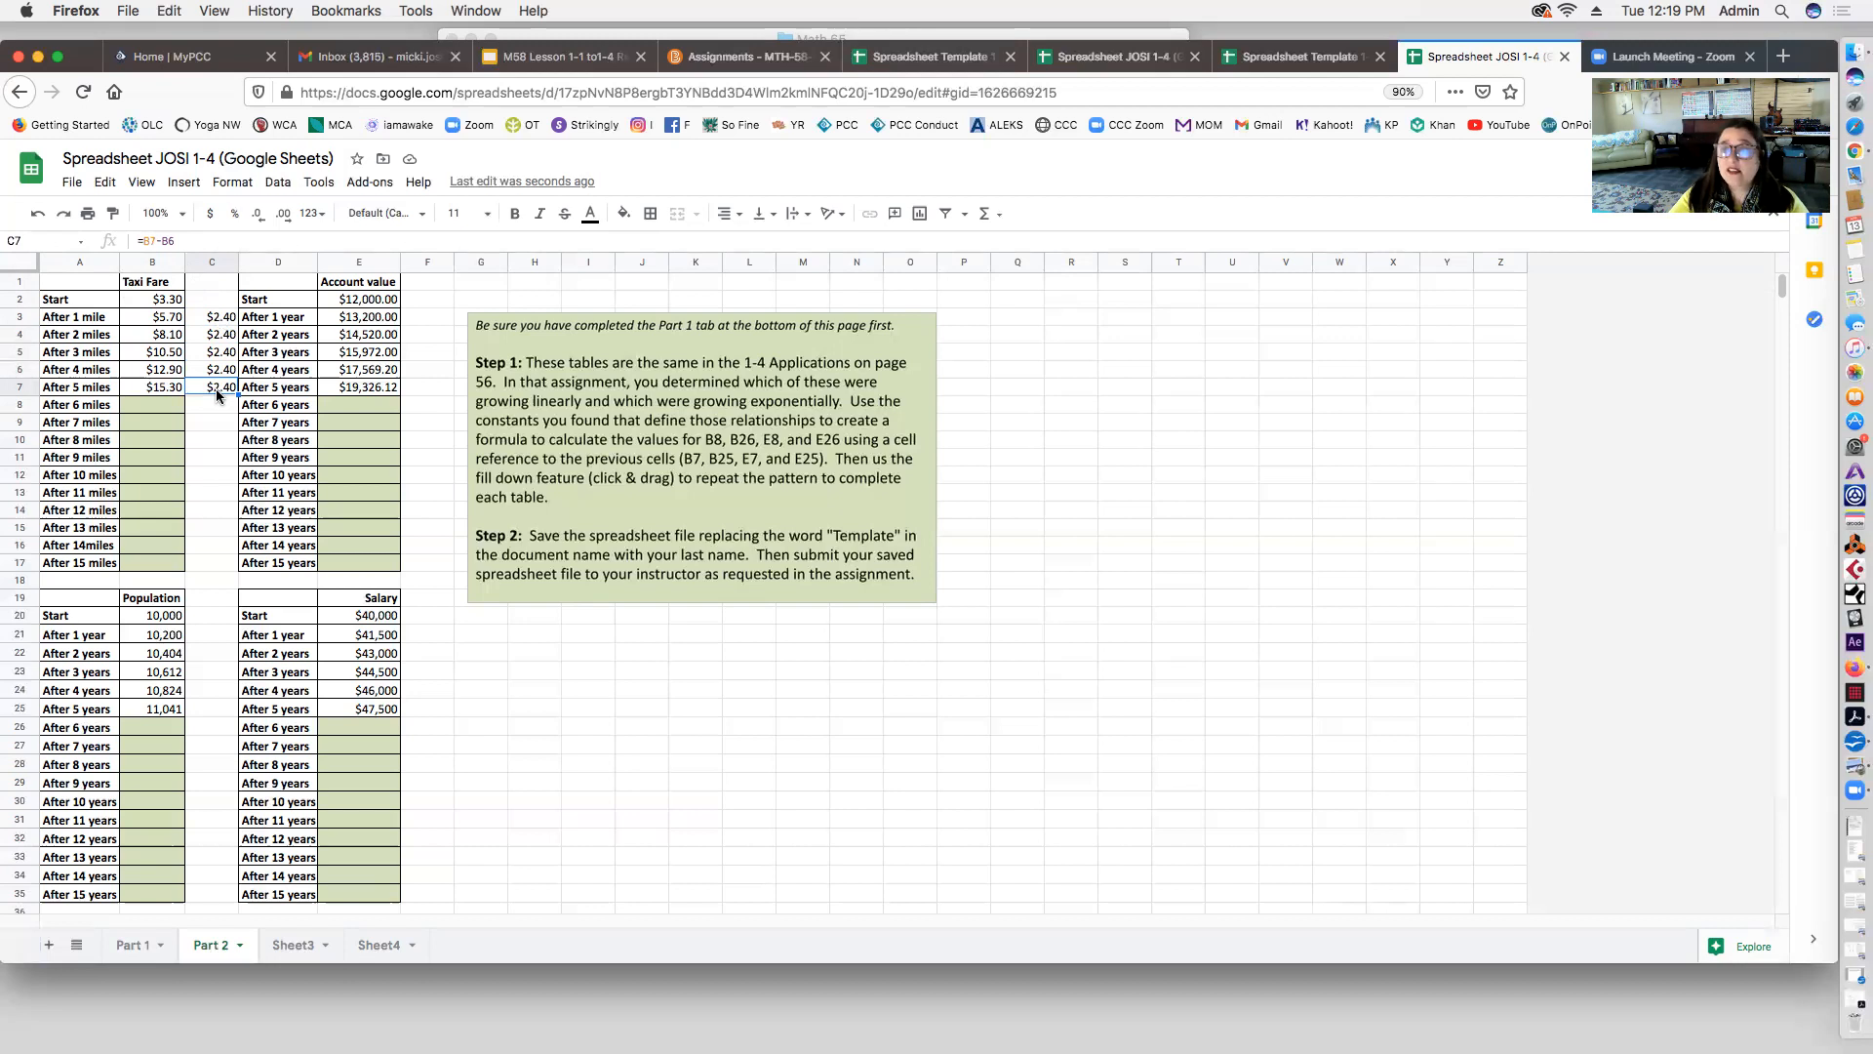
{"action": "left_click", "coordinate": [156, 400]}
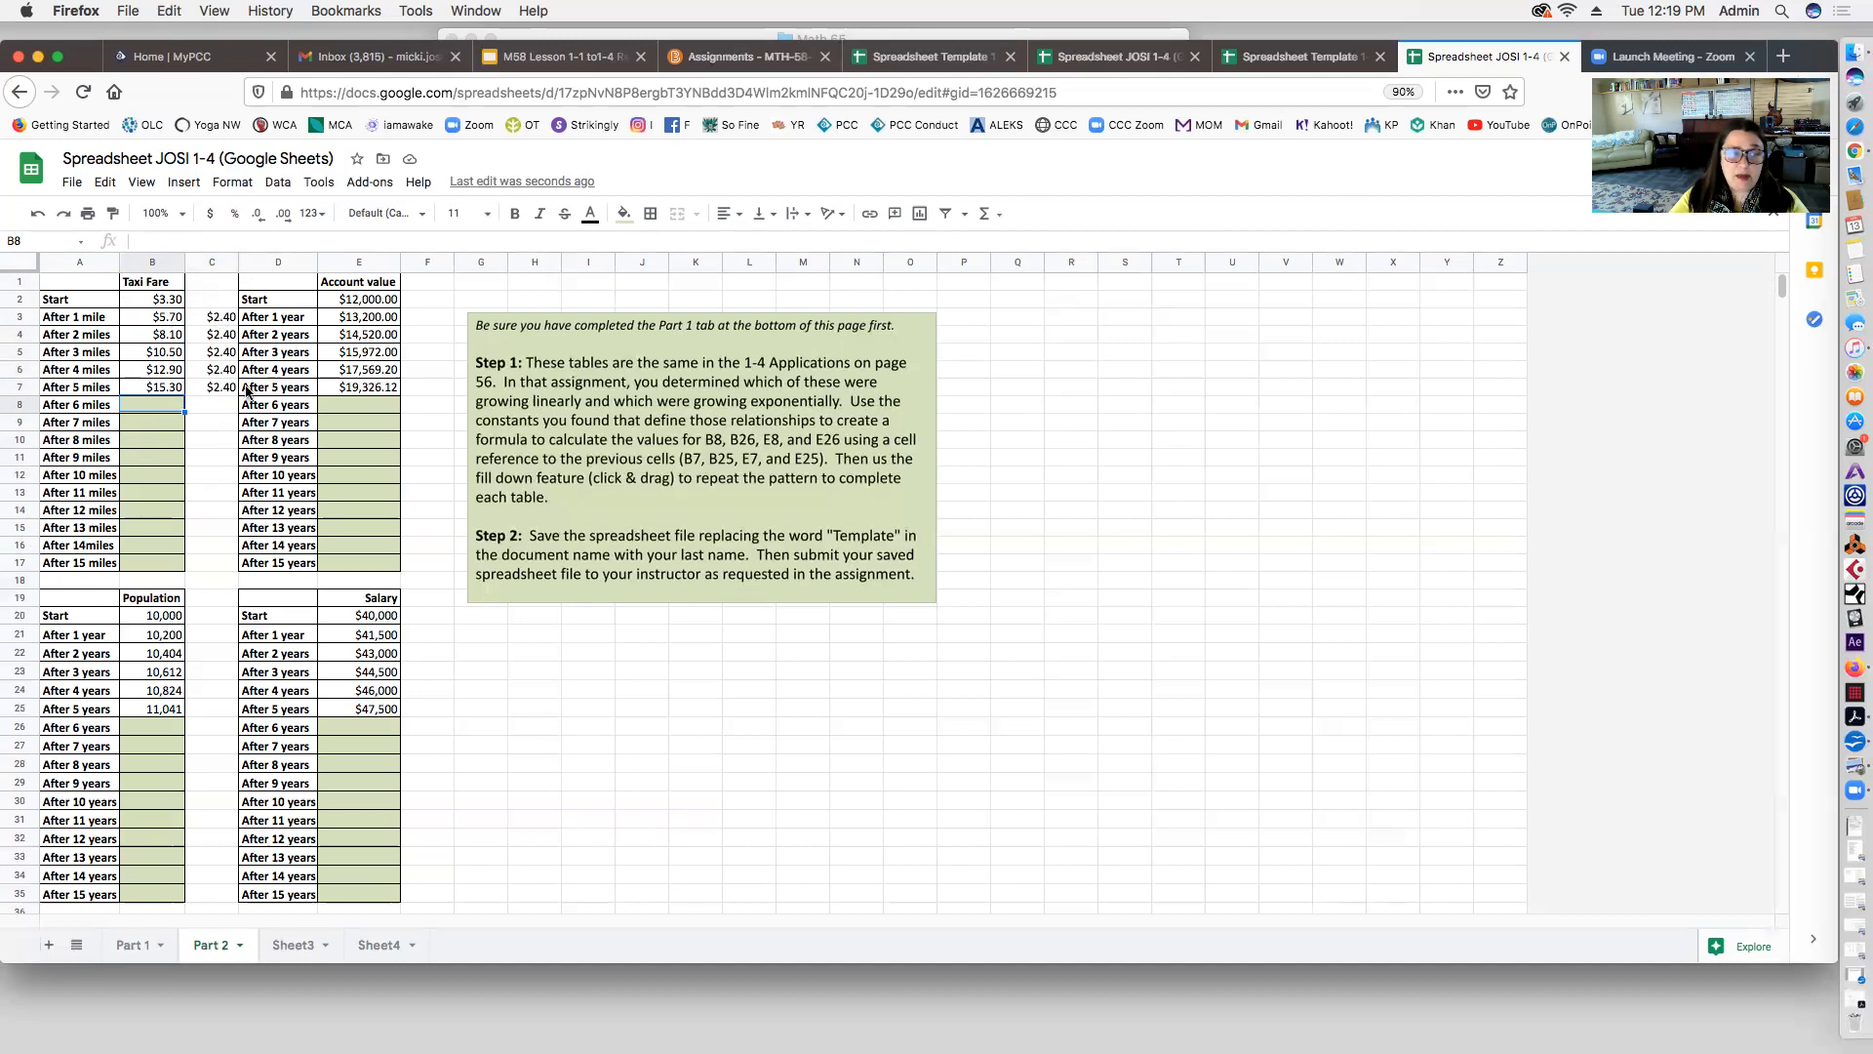
Step: Enter =B7+2.40 in B8 and fill it down to B17, reaching $39.30 at 15 miles
{"action": "type", "text": "="}
{"action": "left_click", "coordinate": [153, 388]}
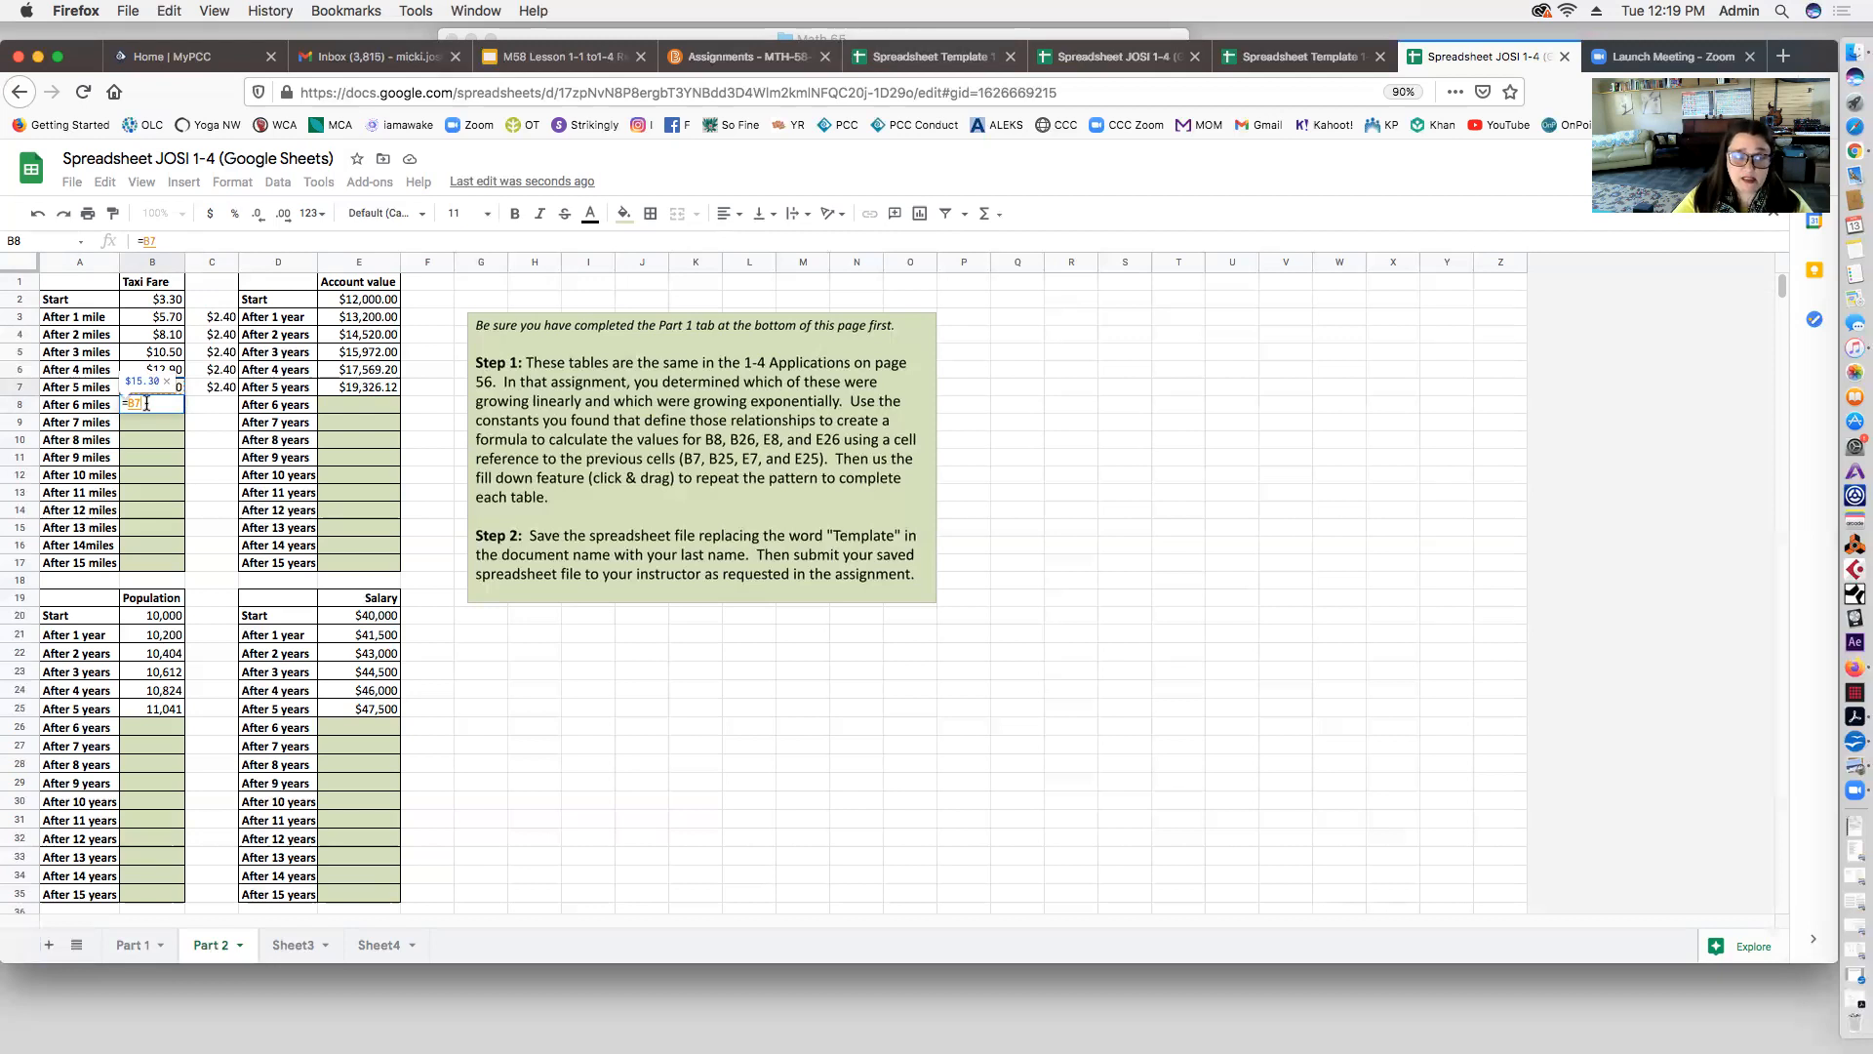
{"action": "type", "text": "+2.4"}
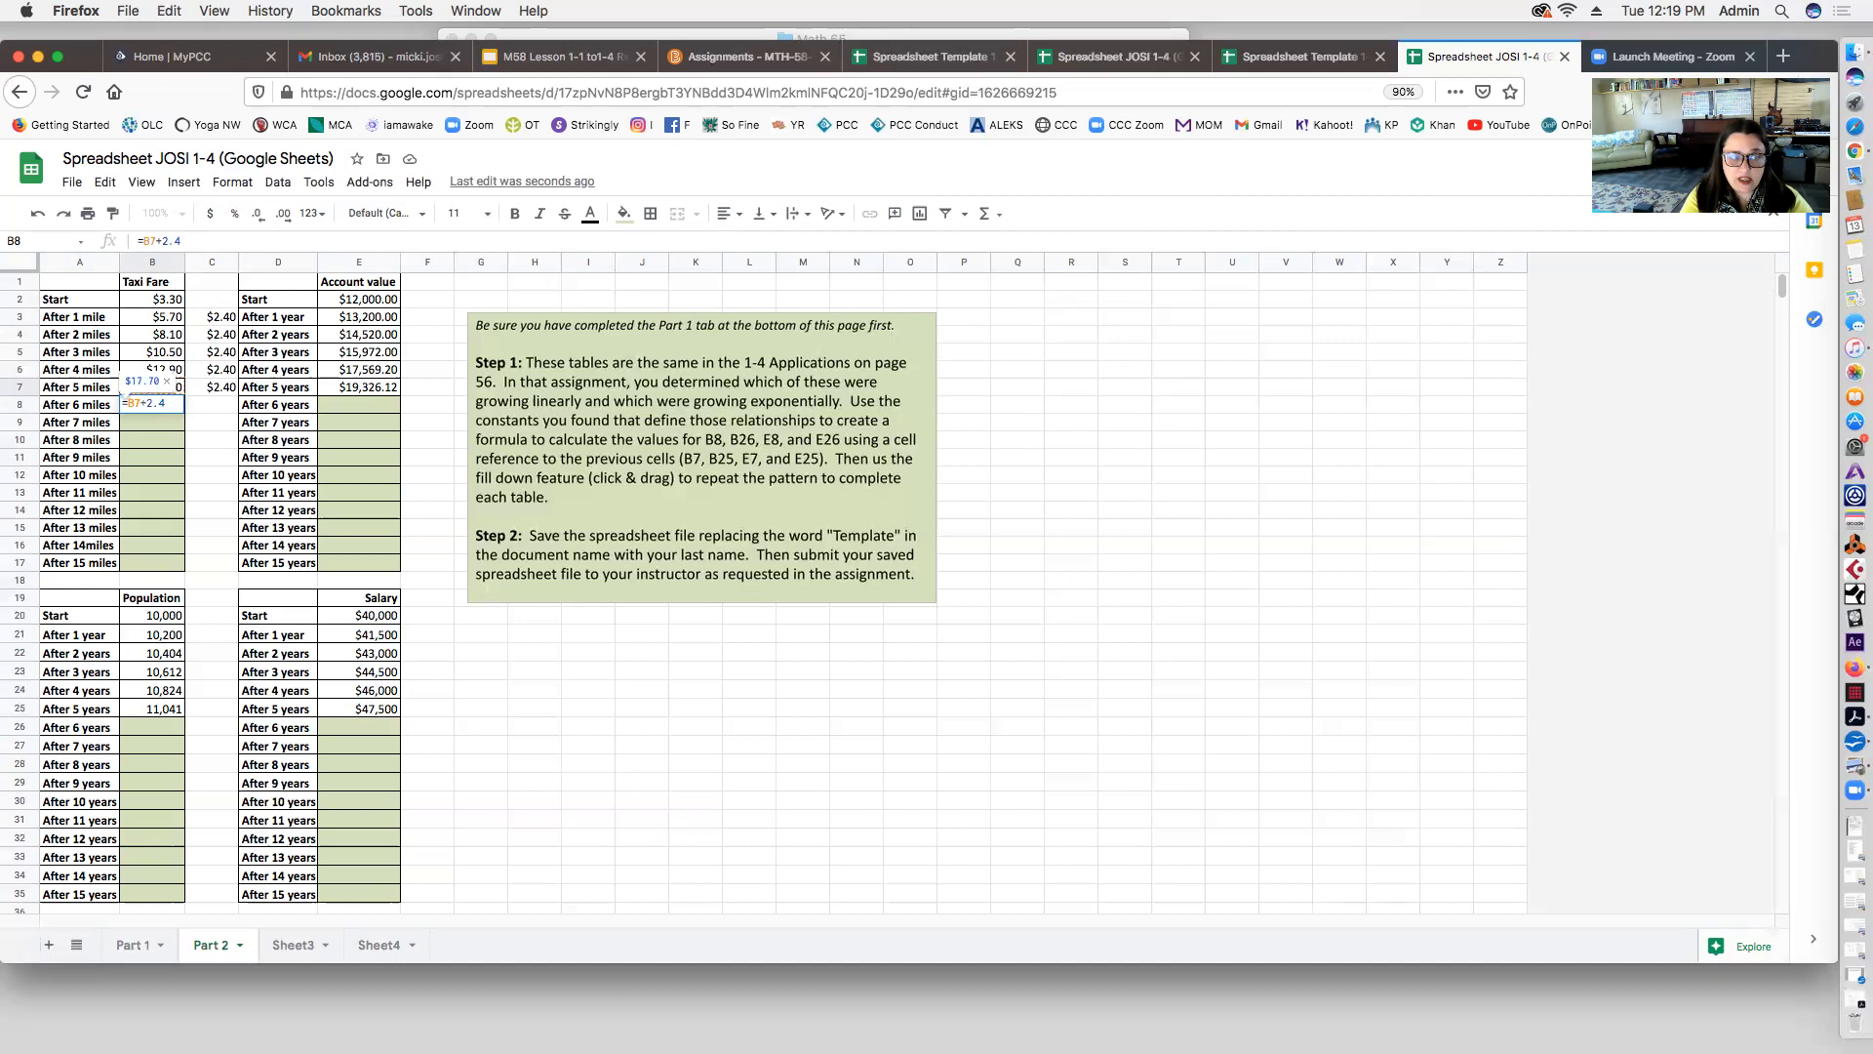
{"action": "type", "text": "0"}
{"action": "key", "text": "Return"}
{"action": "left_click", "coordinate": [174, 407]}
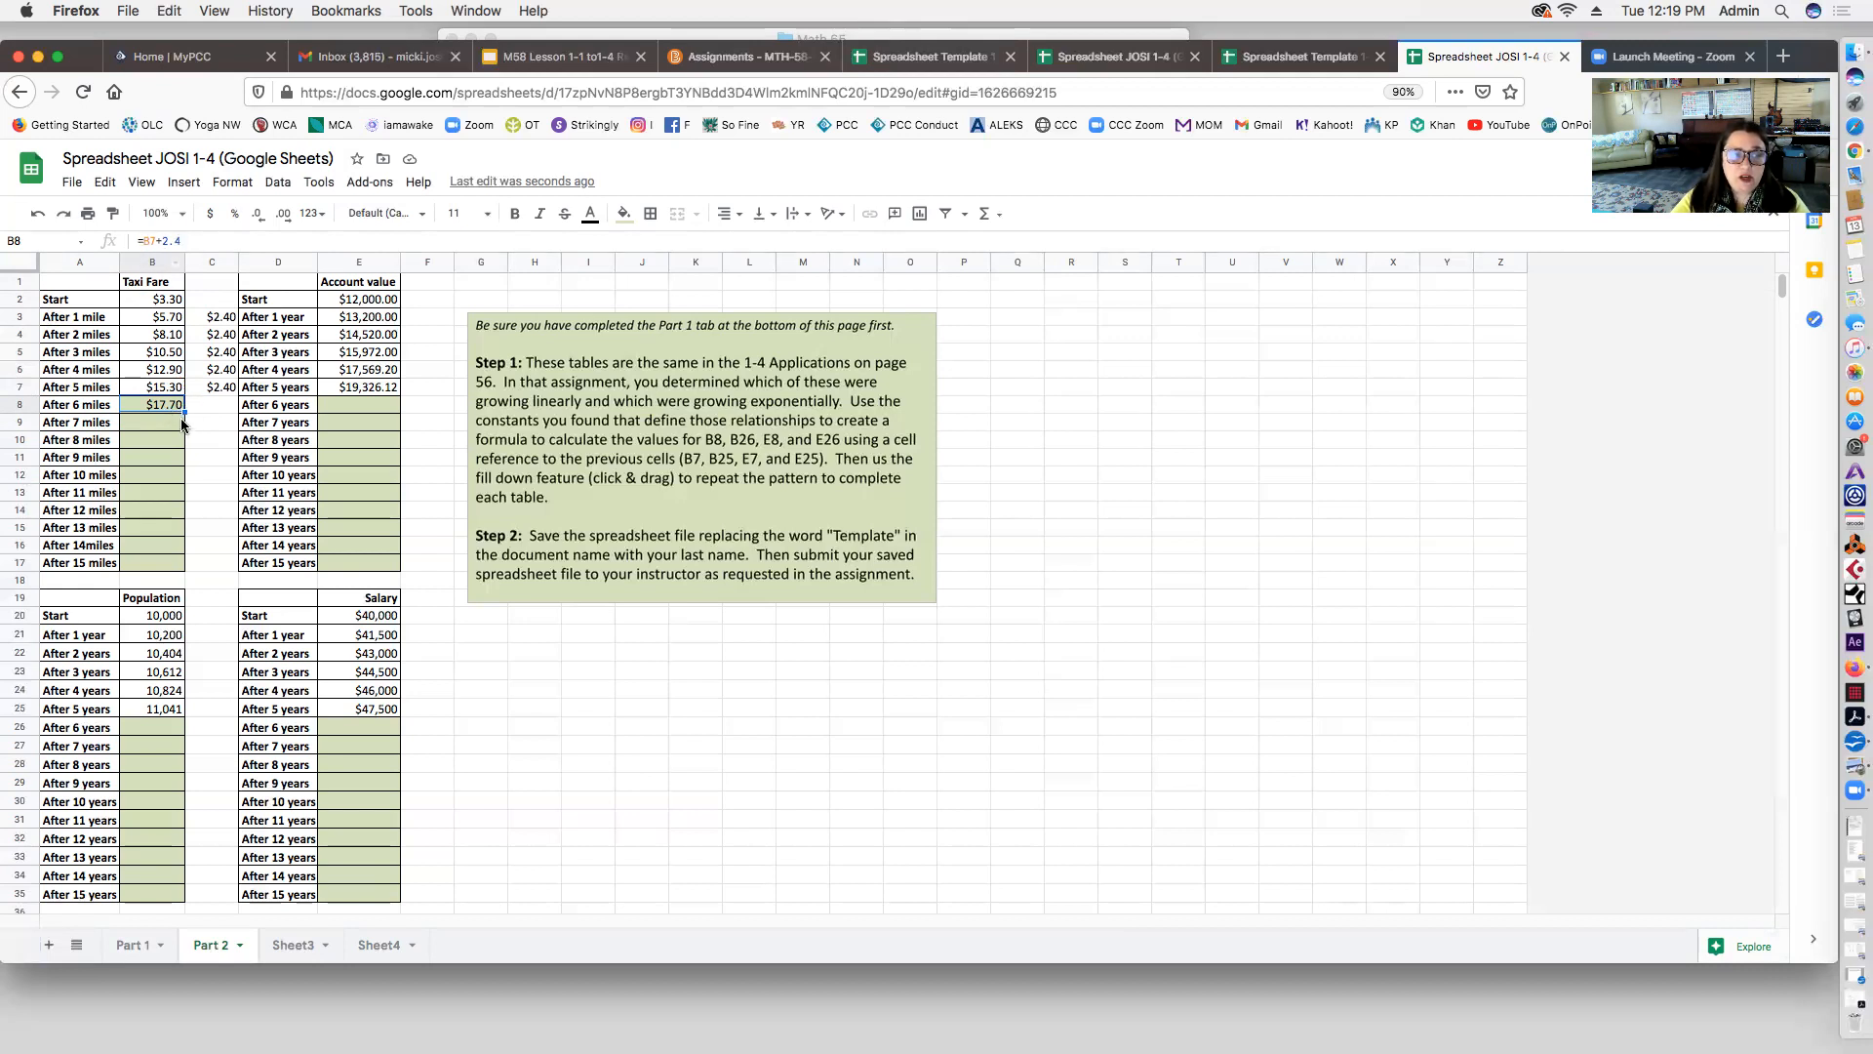
{"action": "left_click_drag", "start_coordinate": [184, 411], "coordinate": [184, 564]}
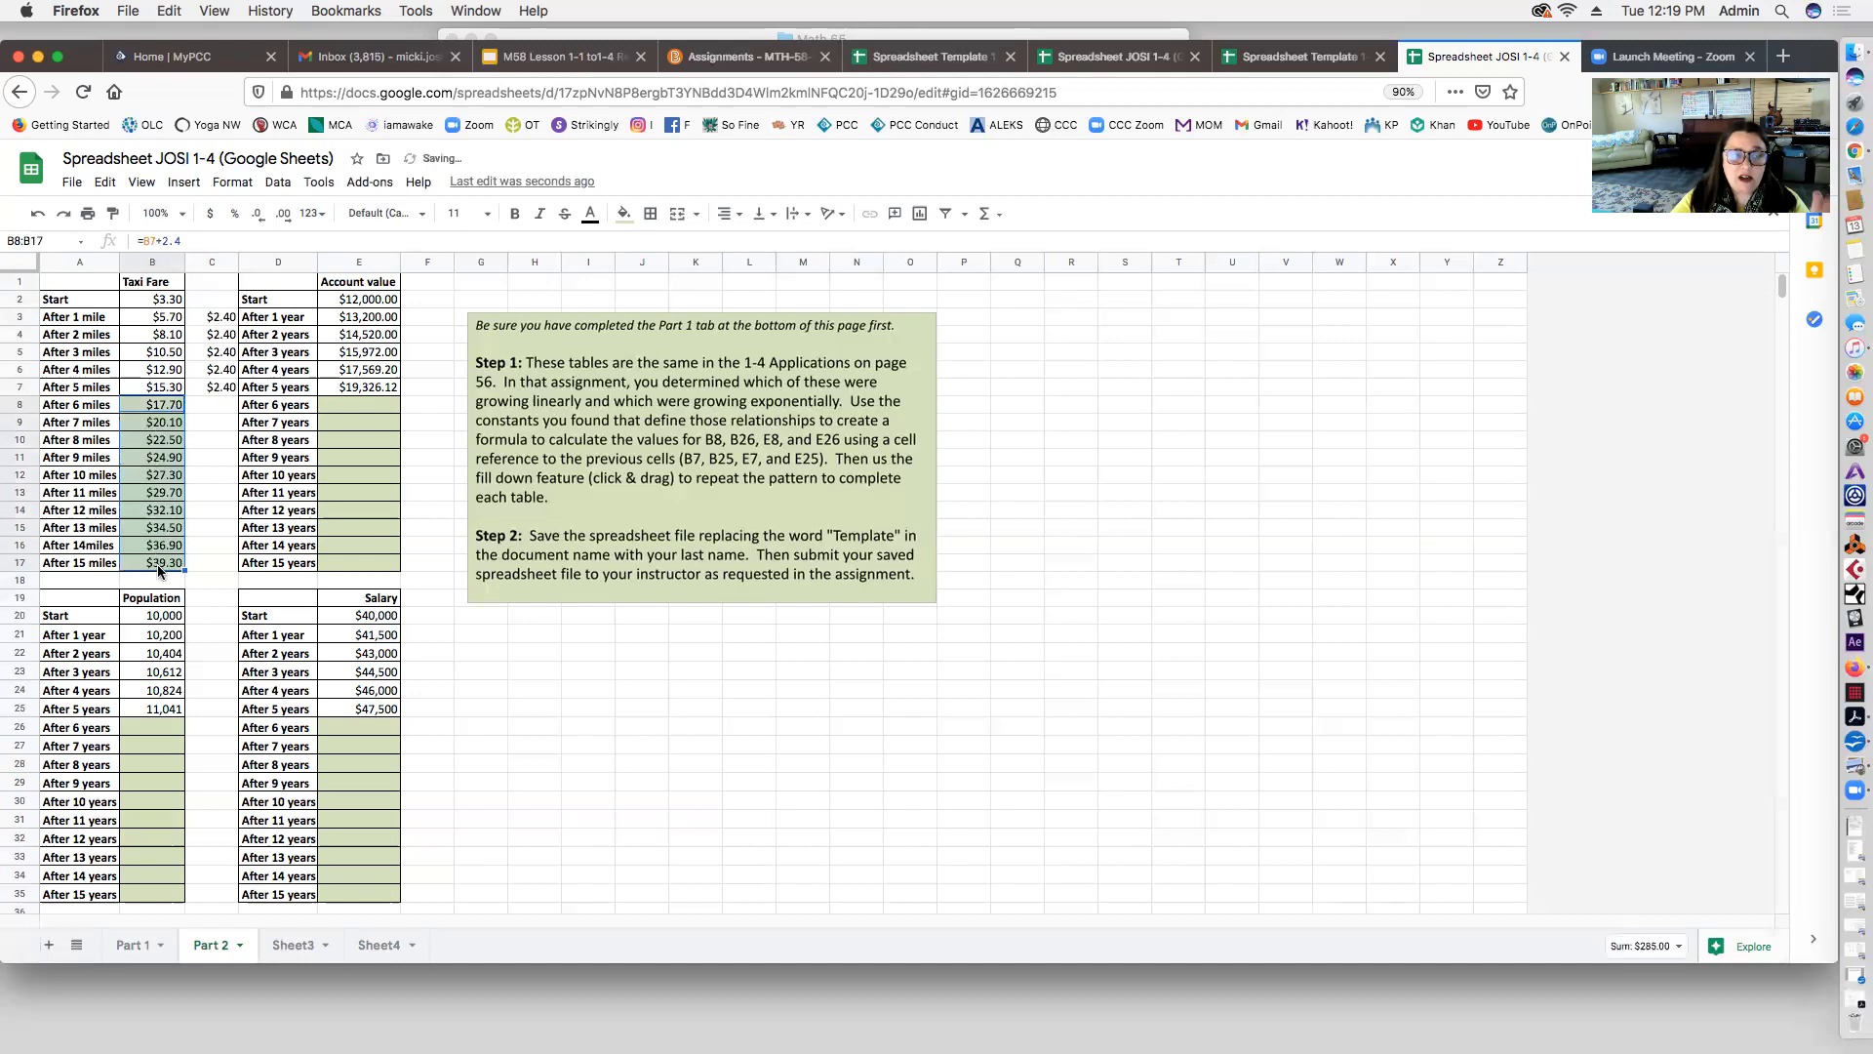
{"action": "left_click", "coordinate": [153, 427]}
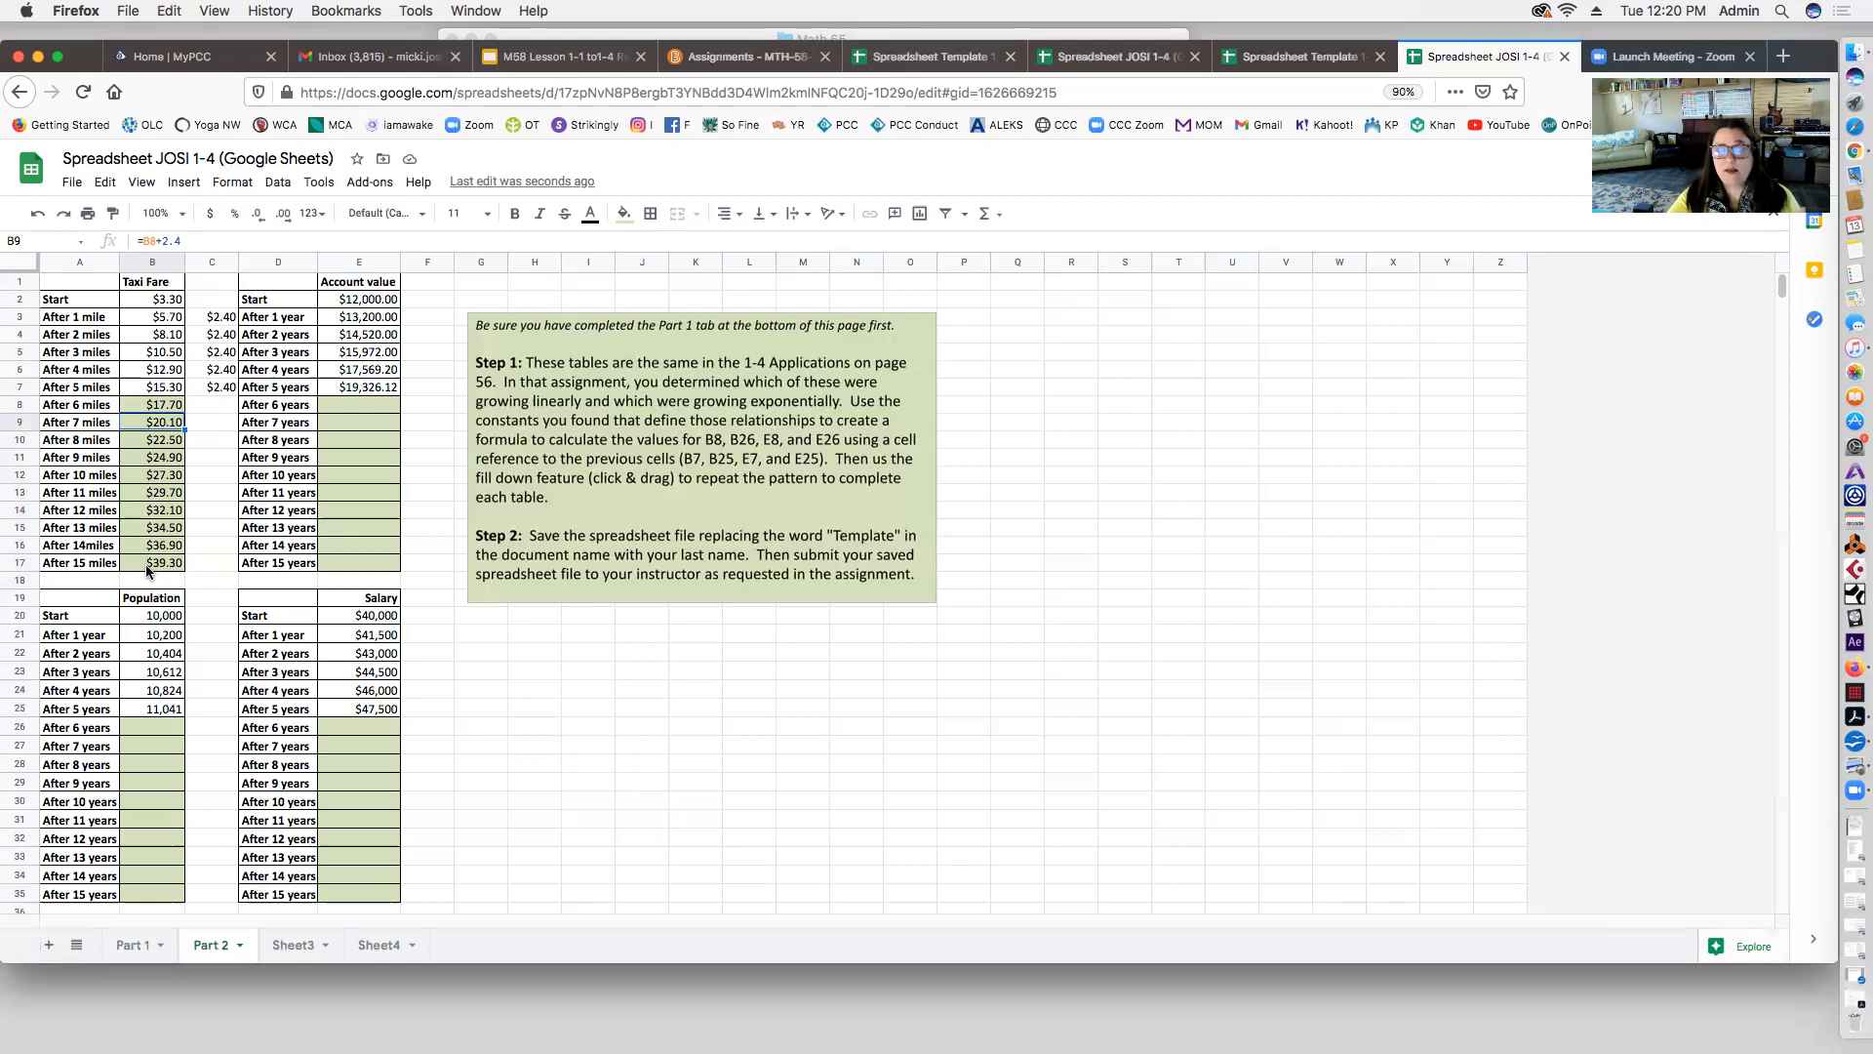
Step: Clear the $2.40 difference values from C2:C17 beside the Taxi Fare table
{"action": "left_click", "coordinate": [203, 388]}
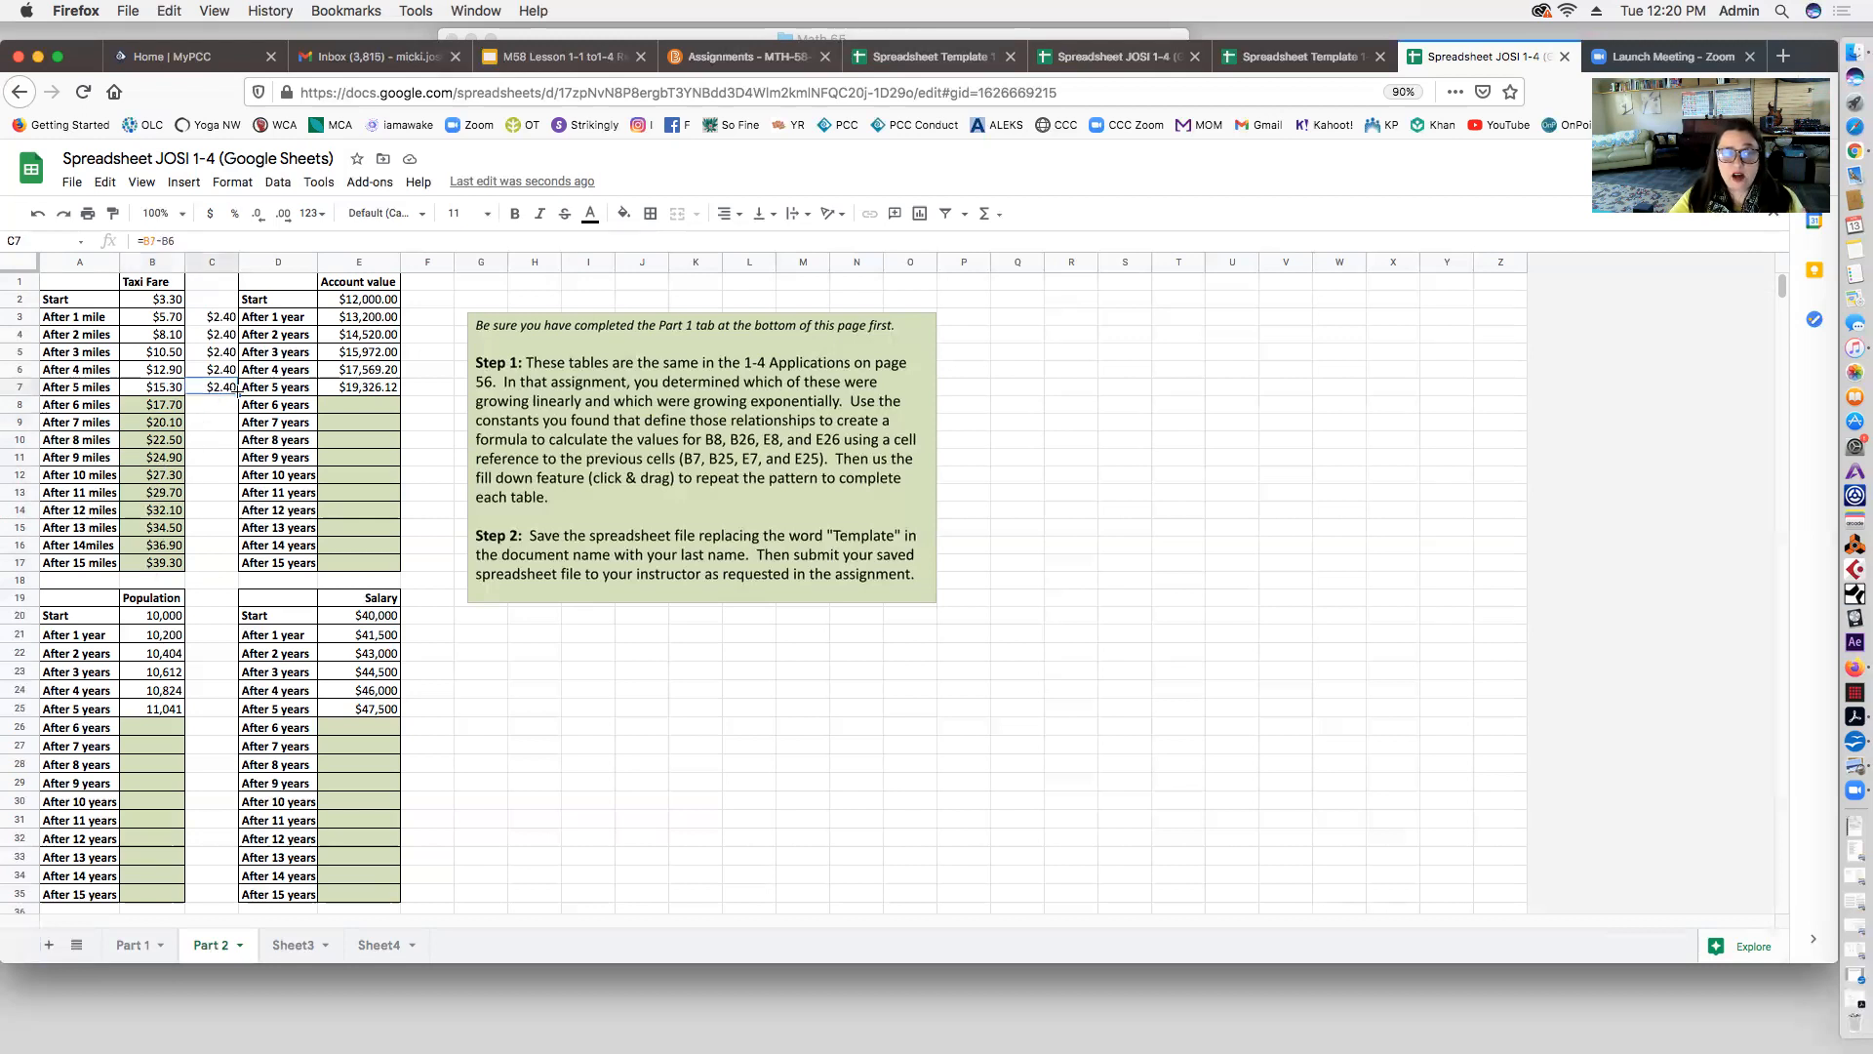
{"action": "left_click_drag", "start_coordinate": [238, 395], "coordinate": [230, 566]}
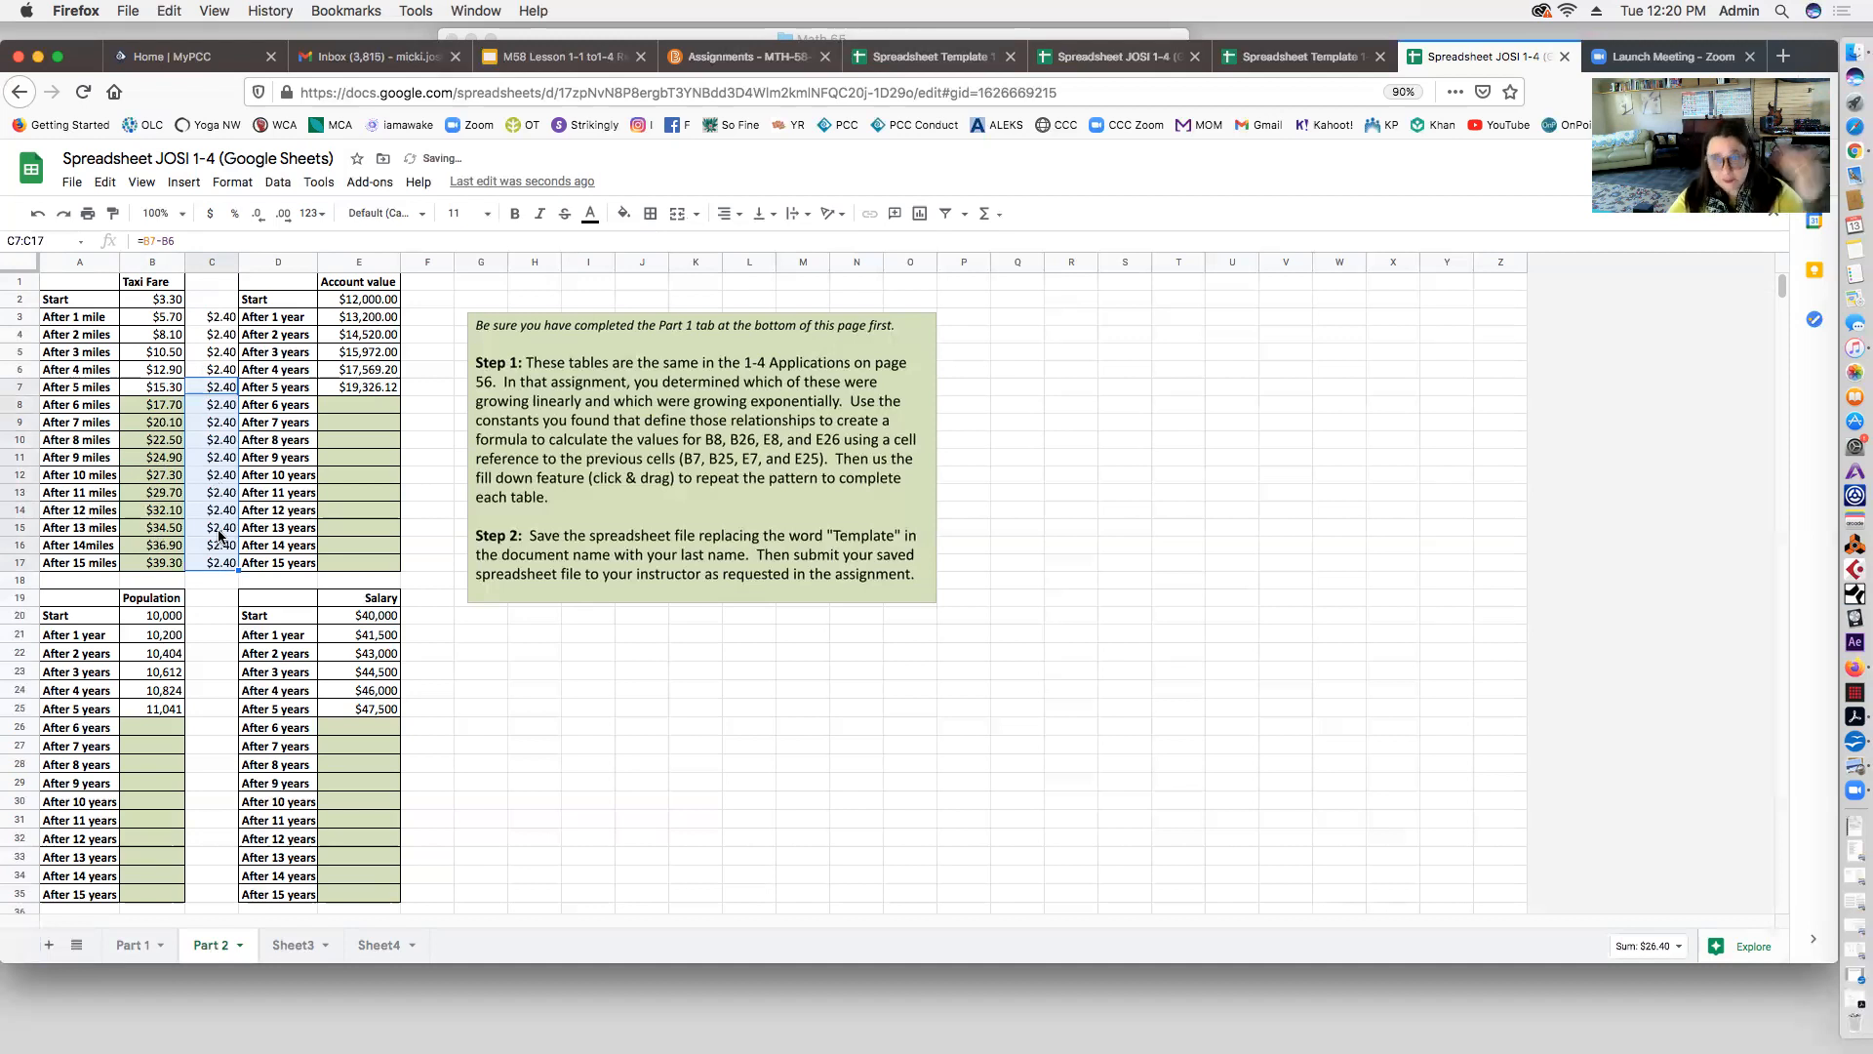
{"action": "left_click_drag", "start_coordinate": [210, 300], "coordinate": [227, 566]}
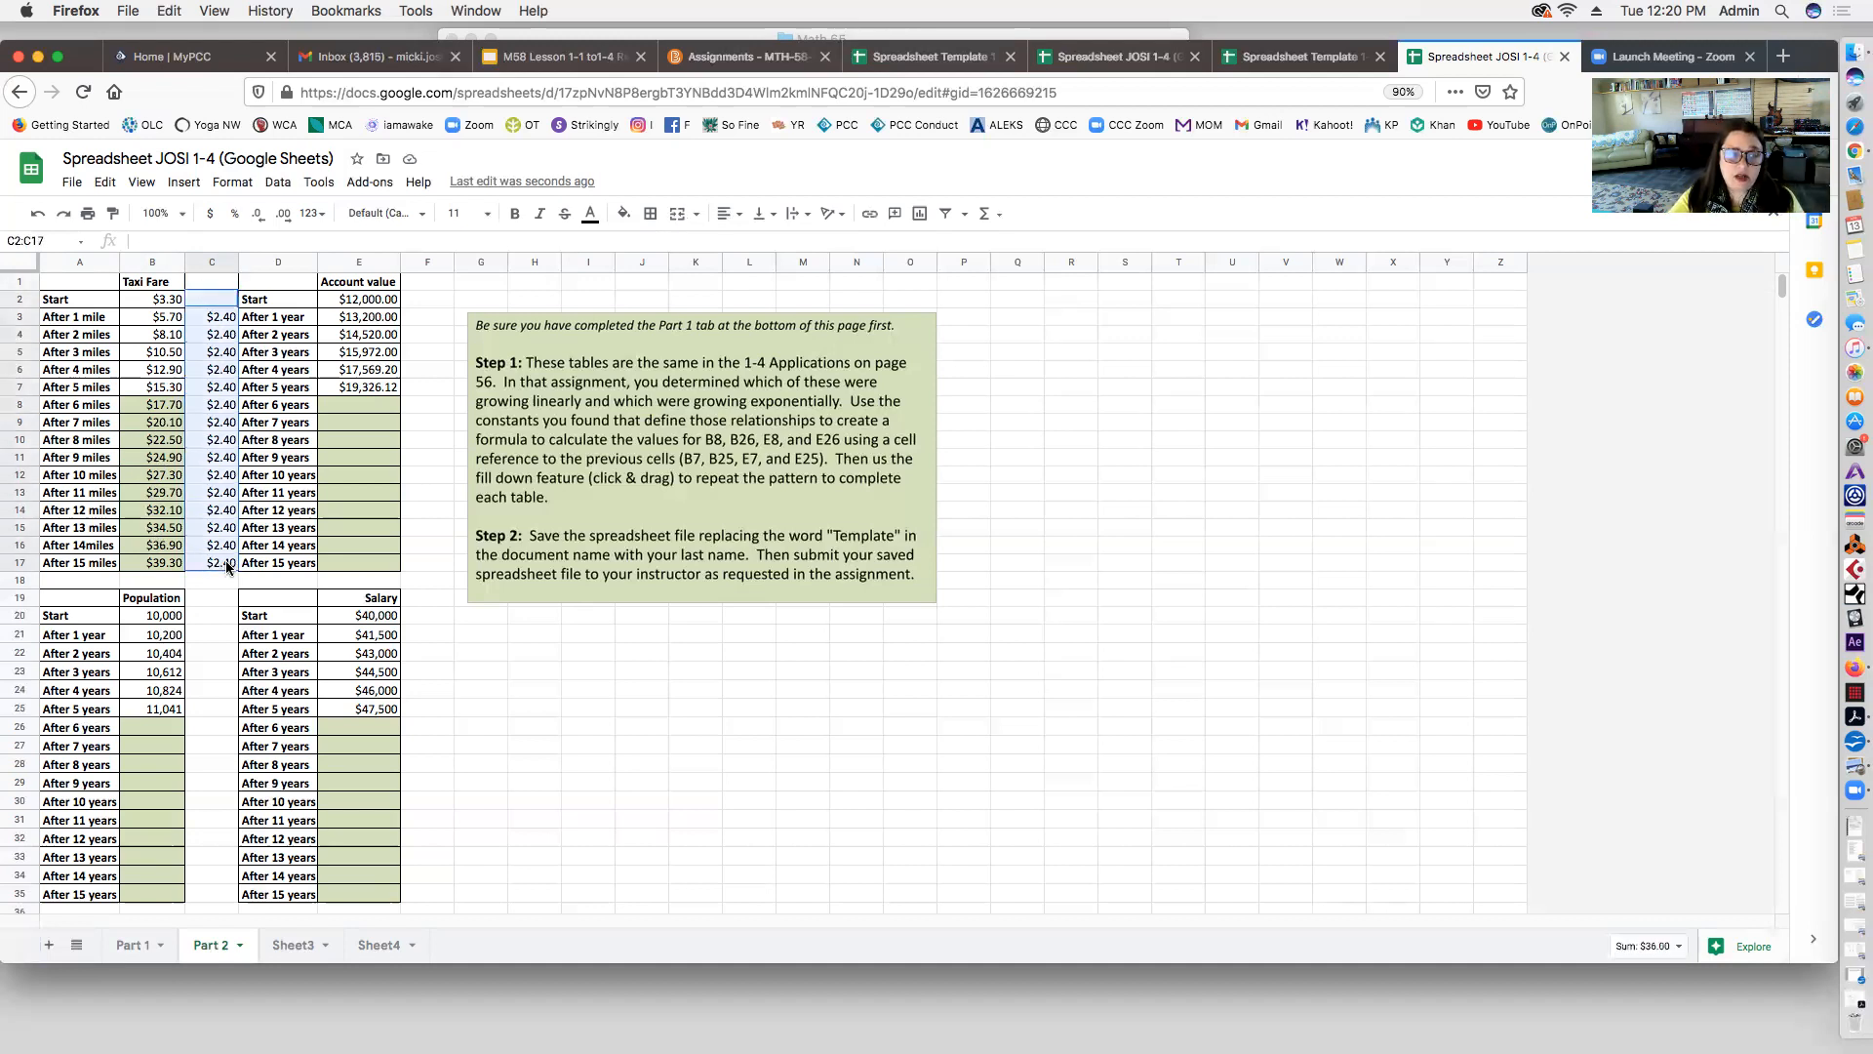
{"action": "key", "text": "Delete"}
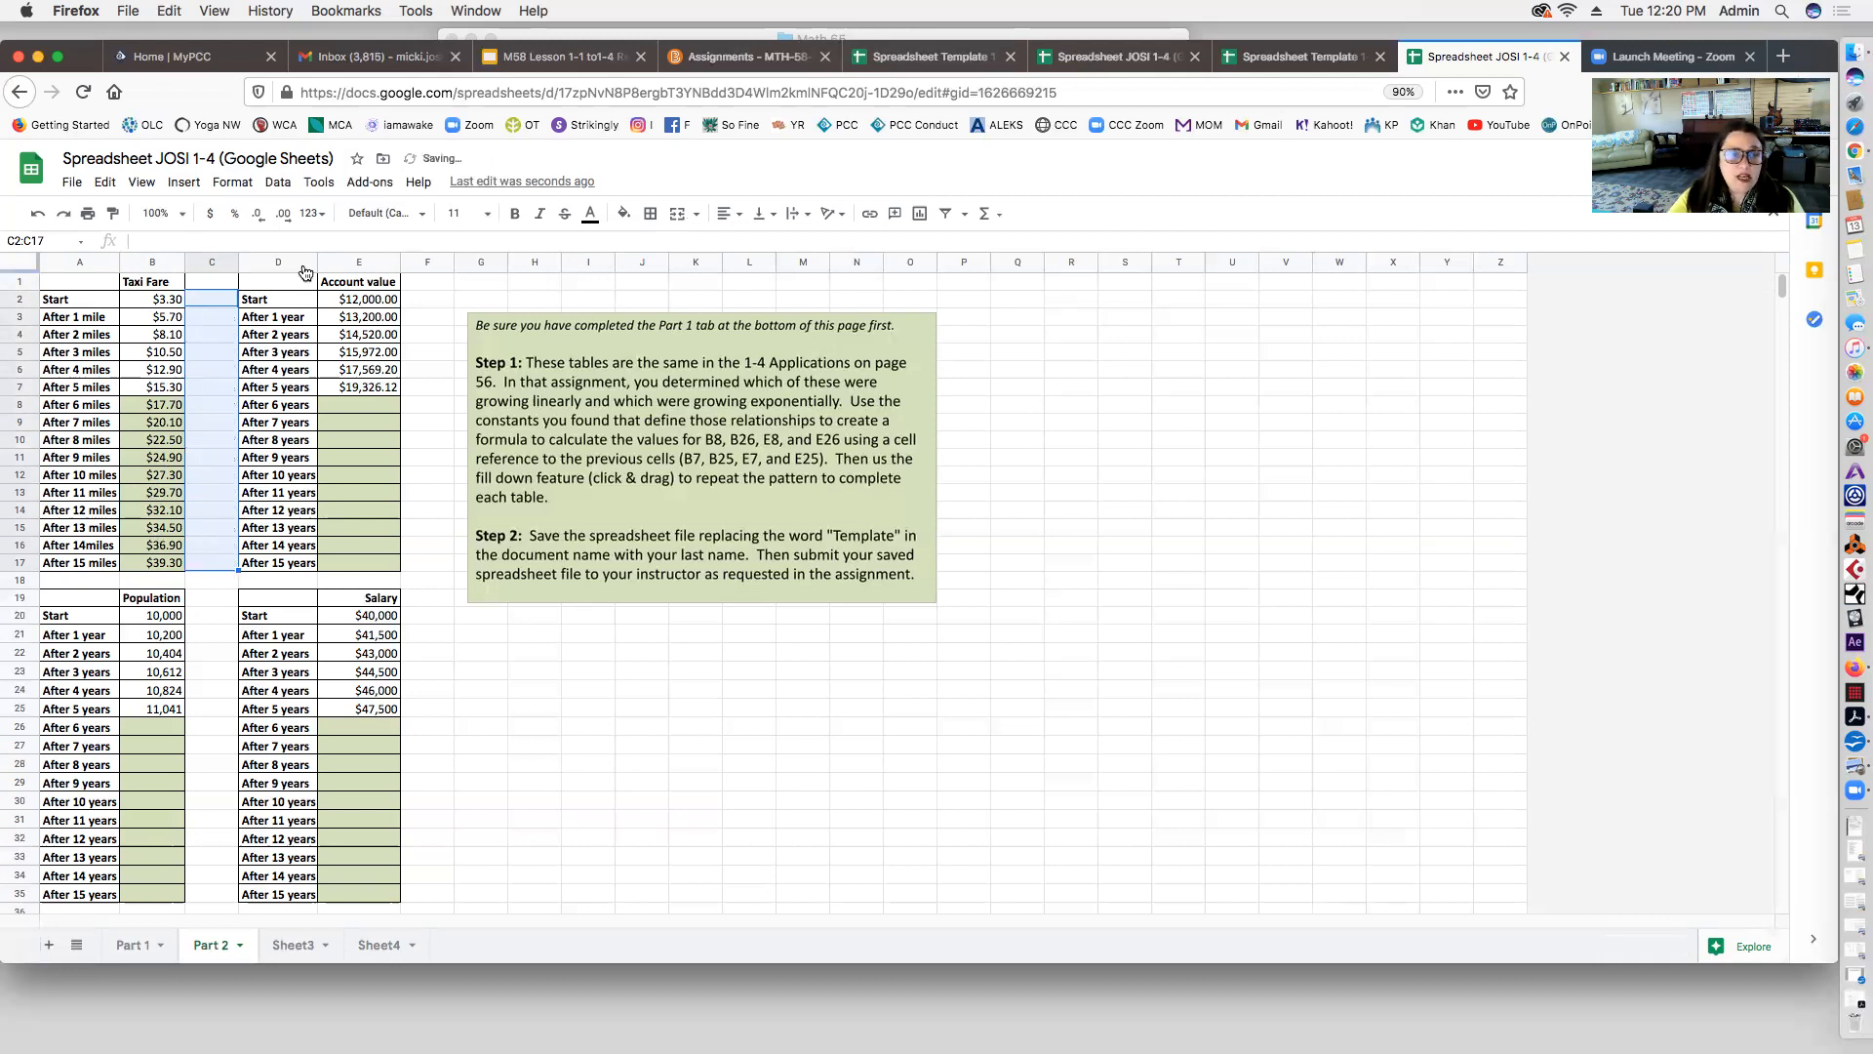
{"action": "left_click", "coordinate": [377, 337]}
{"action": "left_click", "coordinate": [371, 368]}
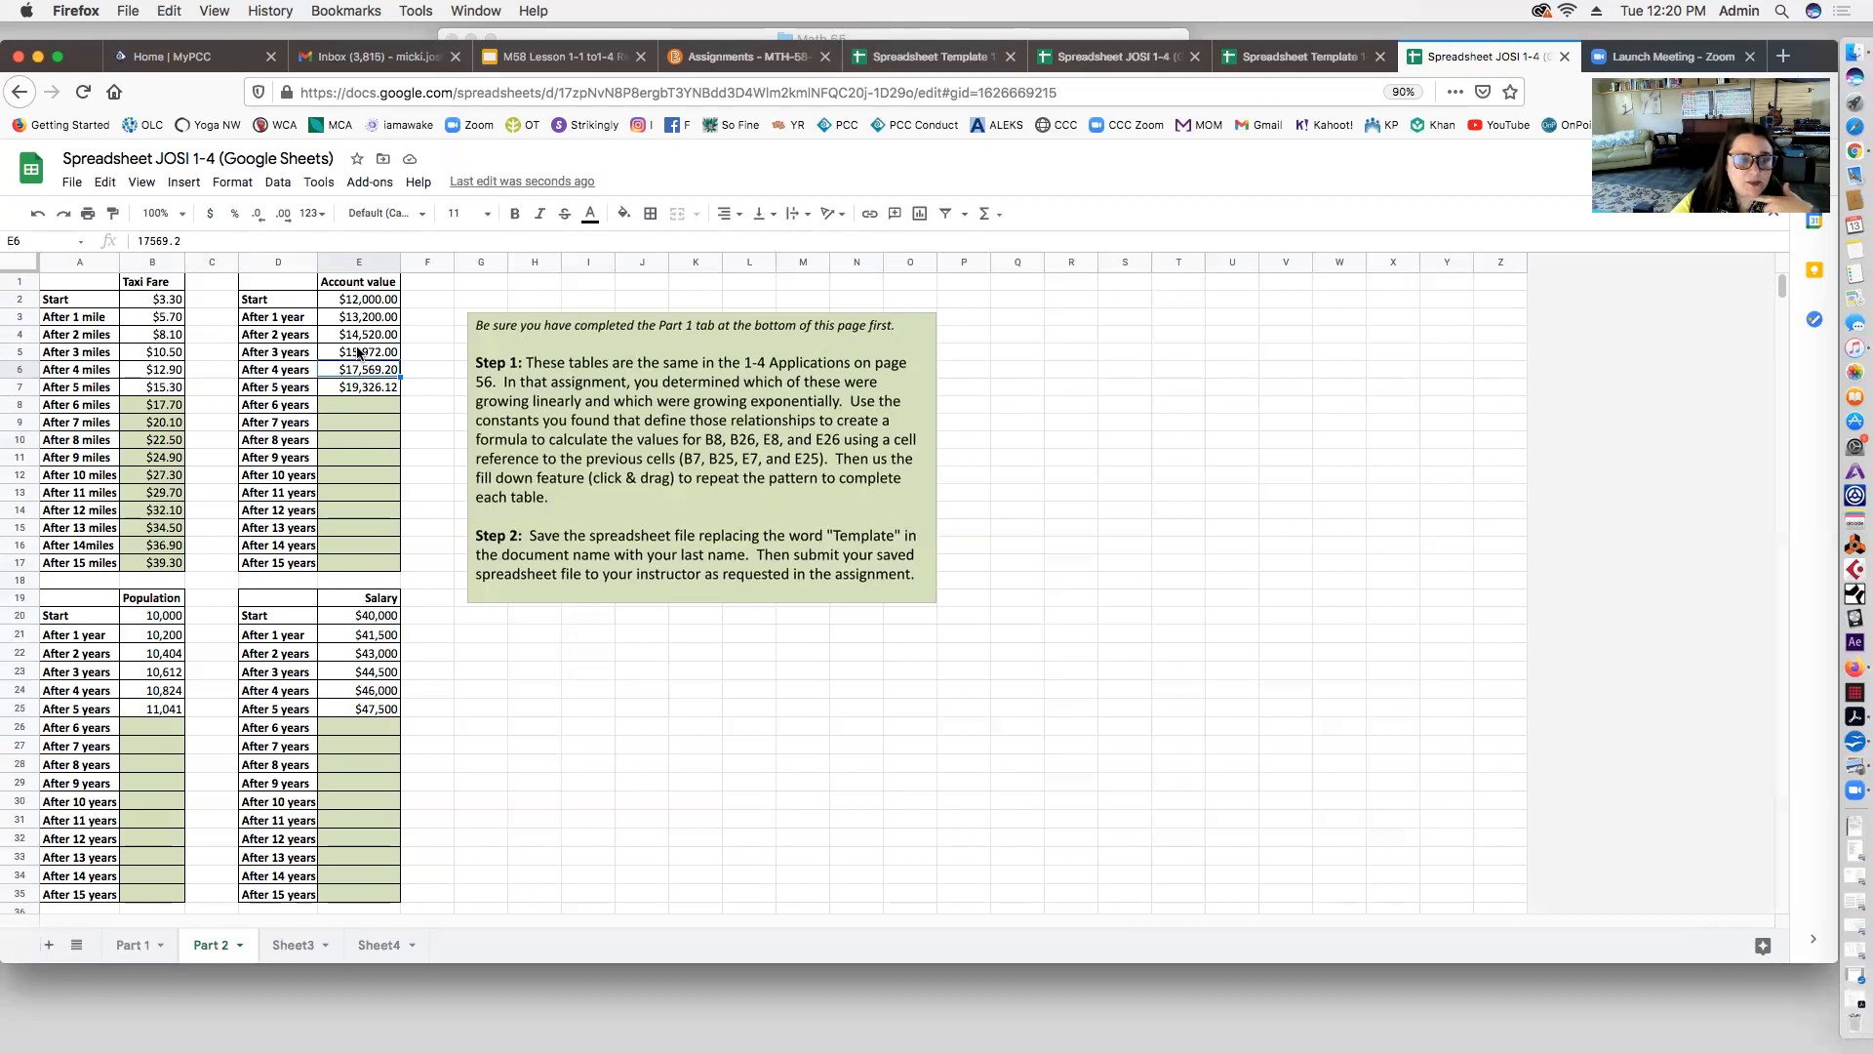
{"action": "left_click", "coordinate": [417, 312]}
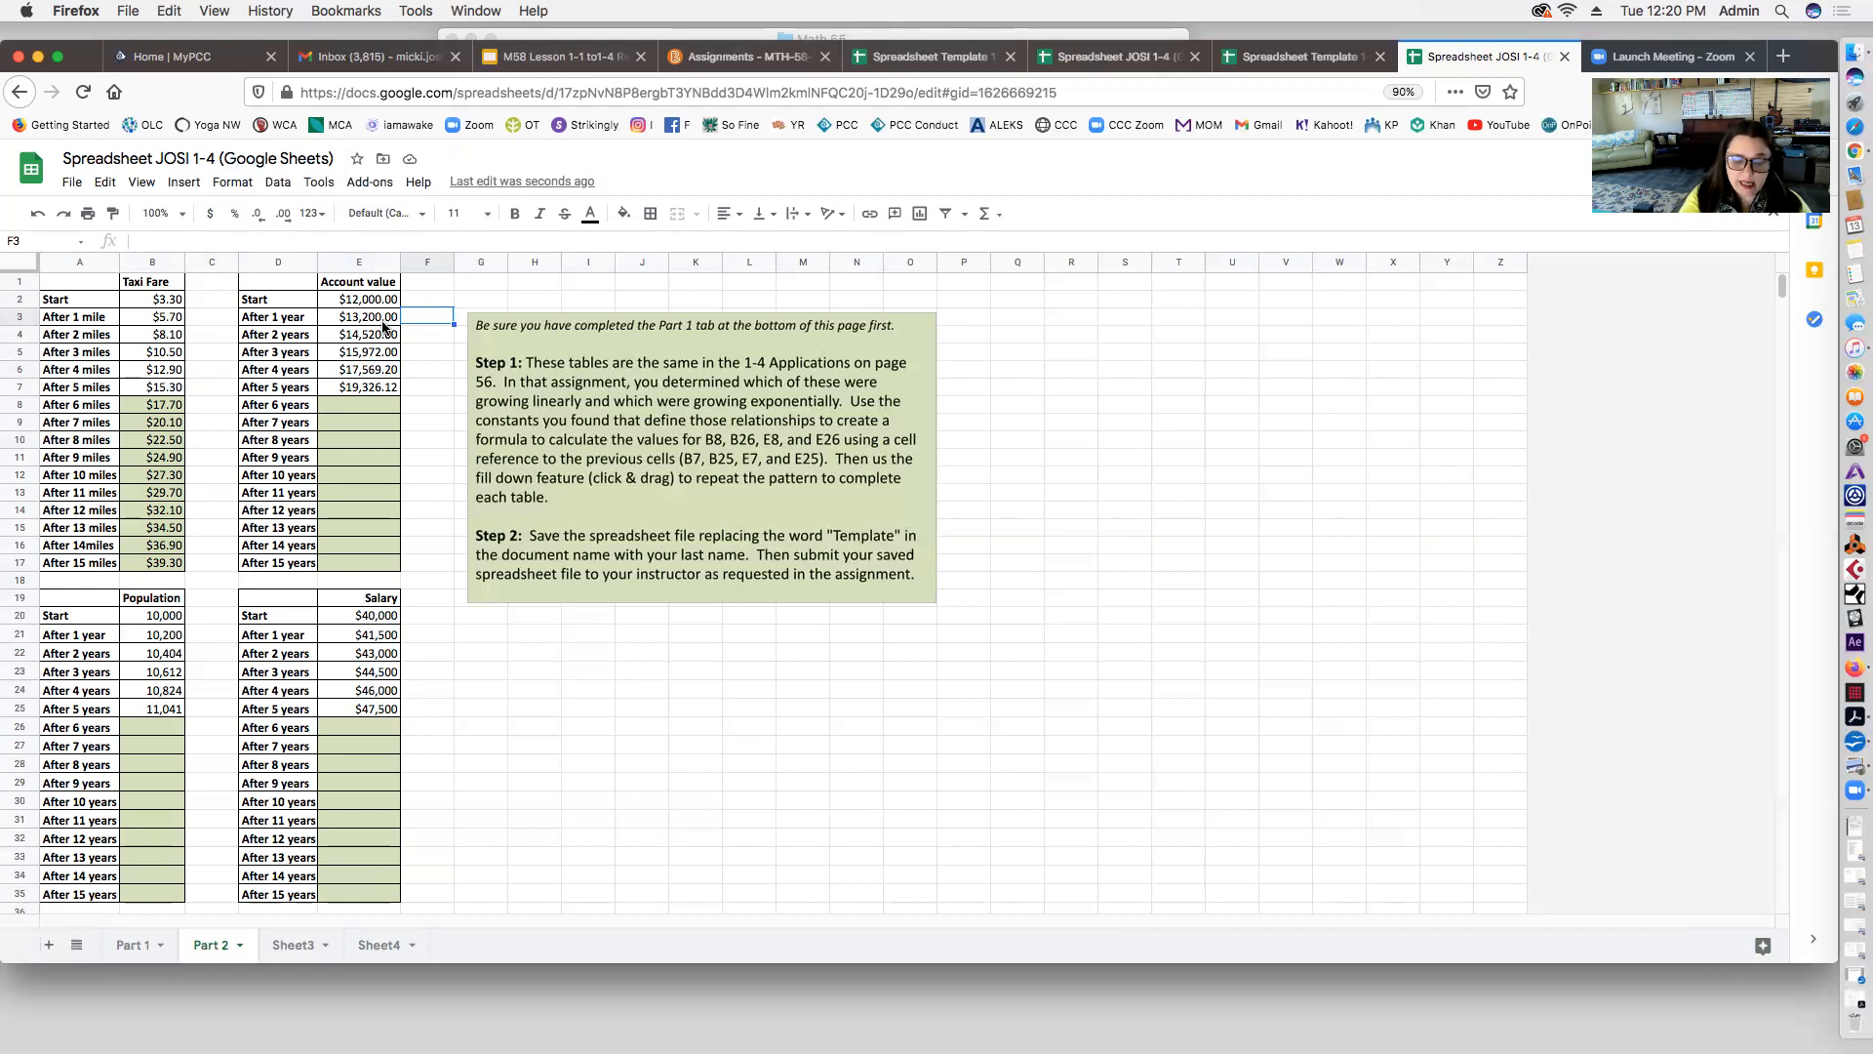
{"action": "type", "text": "="}
{"action": "left_click", "coordinate": [368, 320]}
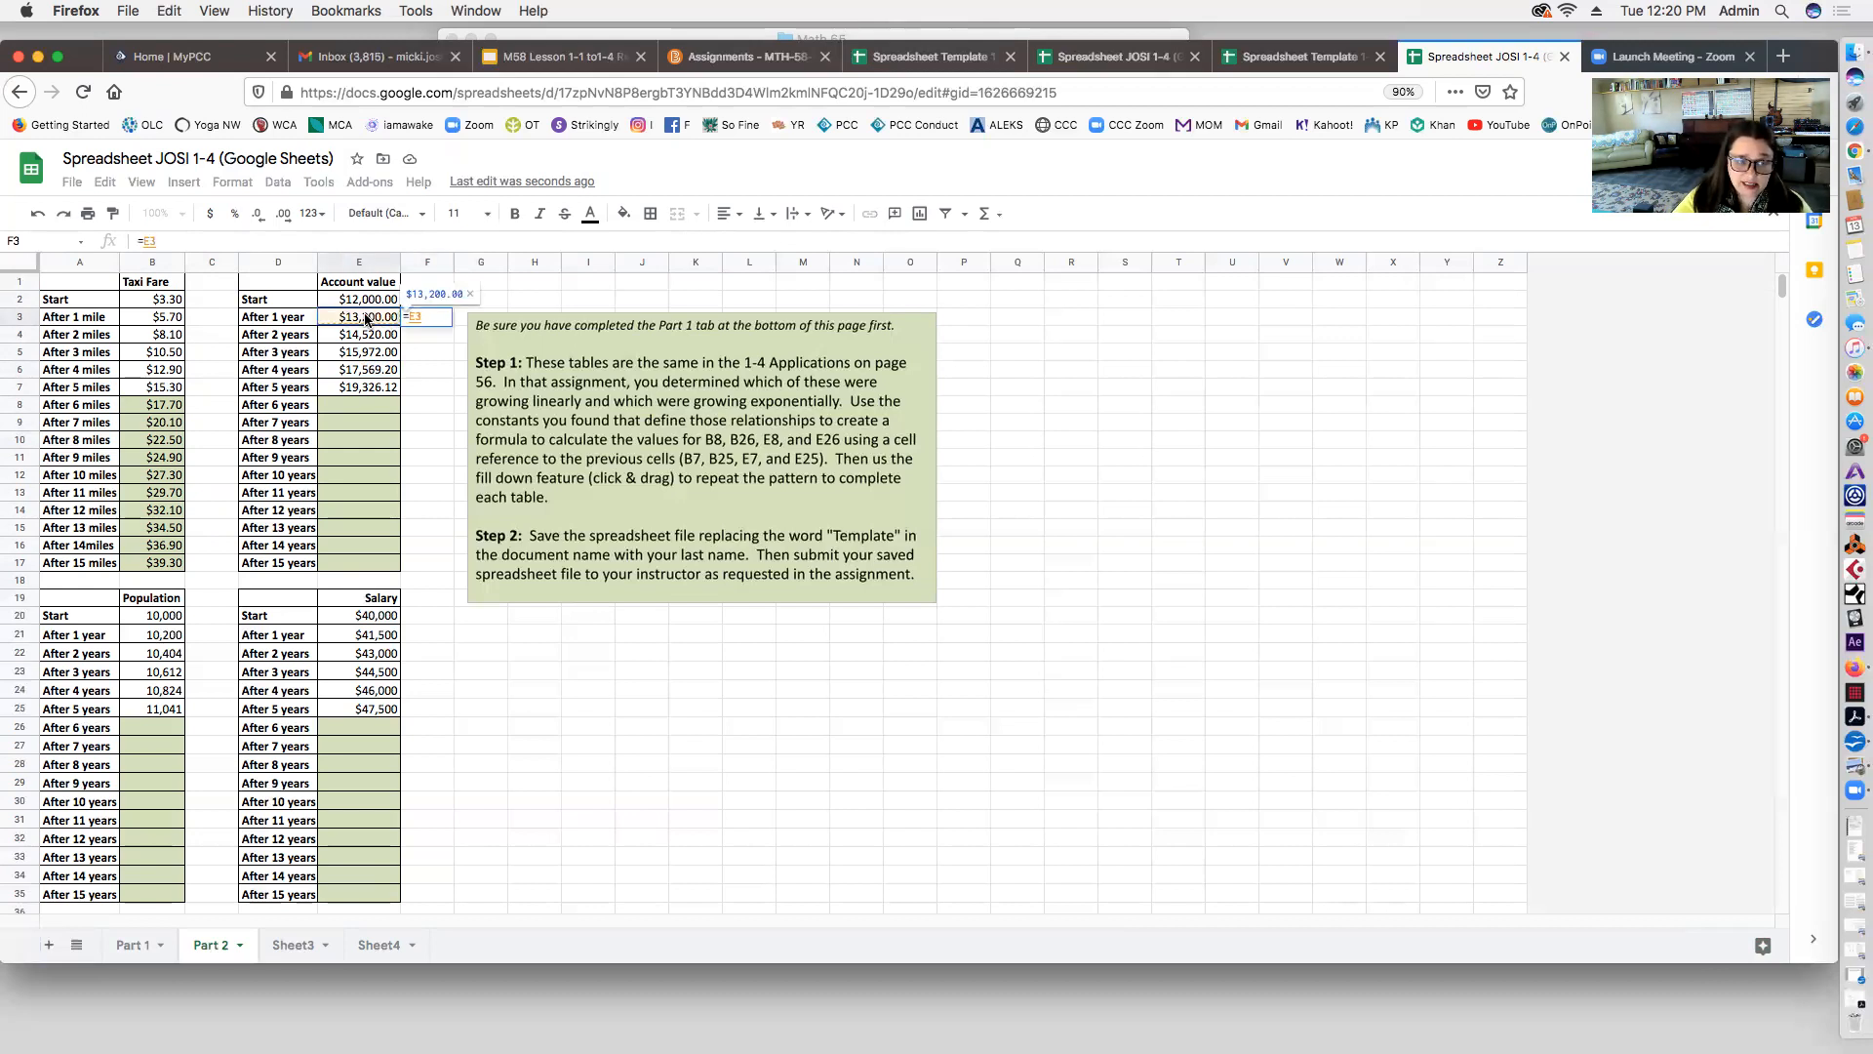
{"action": "type", "text": "-"}
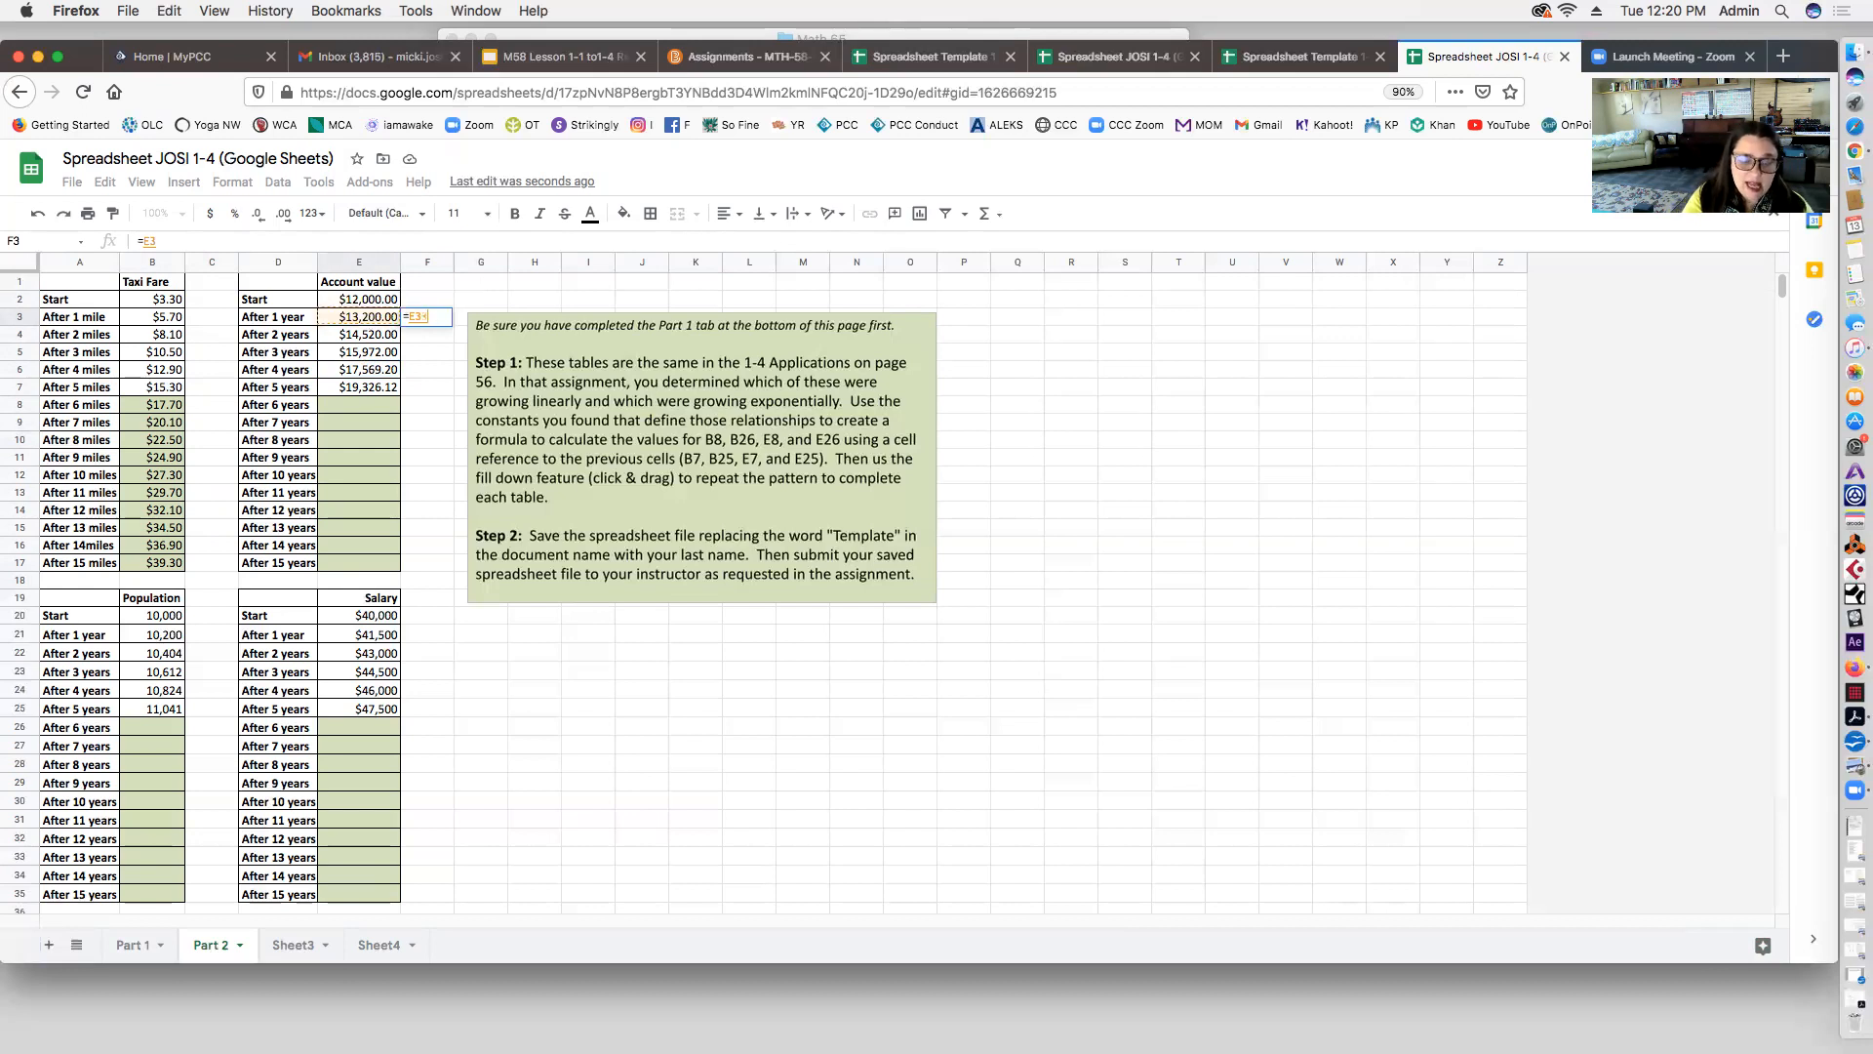
{"action": "left_click", "coordinate": [360, 302]}
{"action": "key", "text": "Return"}
{"action": "left_click", "coordinate": [419, 314]}
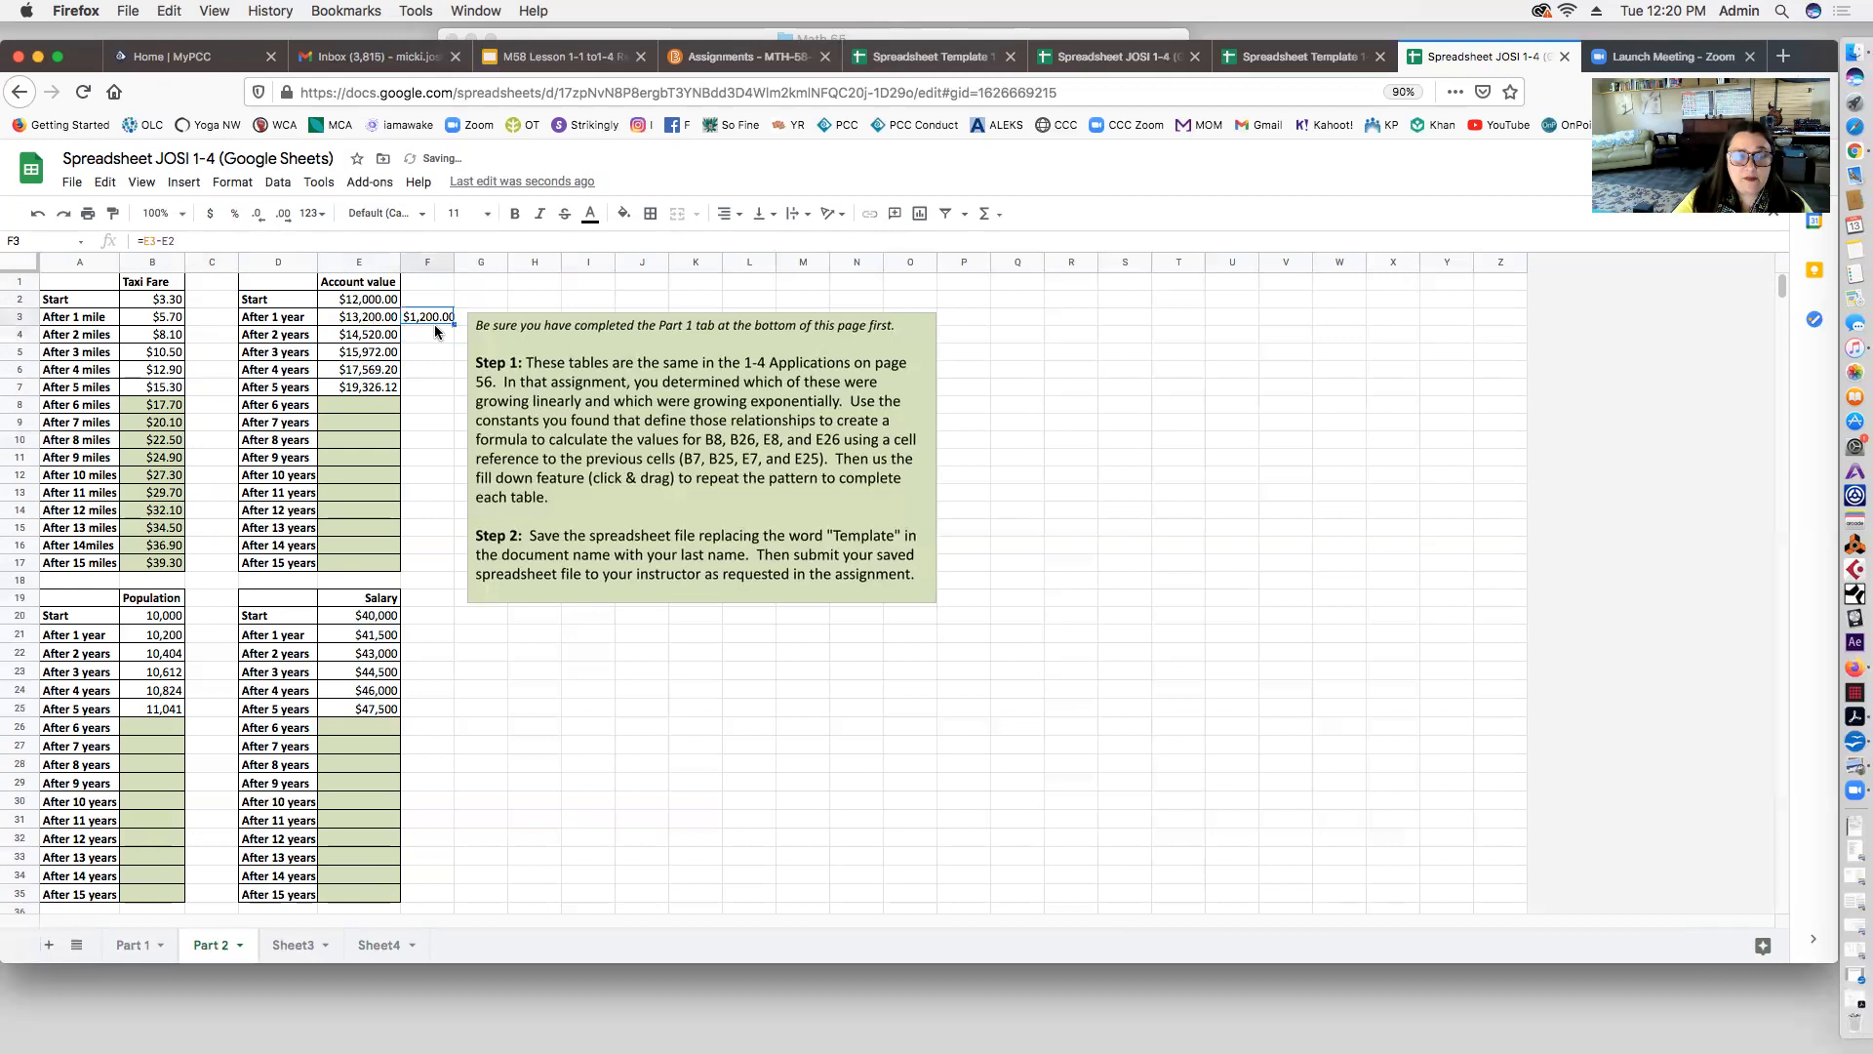
{"action": "left_click_drag", "start_coordinate": [455, 322], "coordinate": [454, 391]}
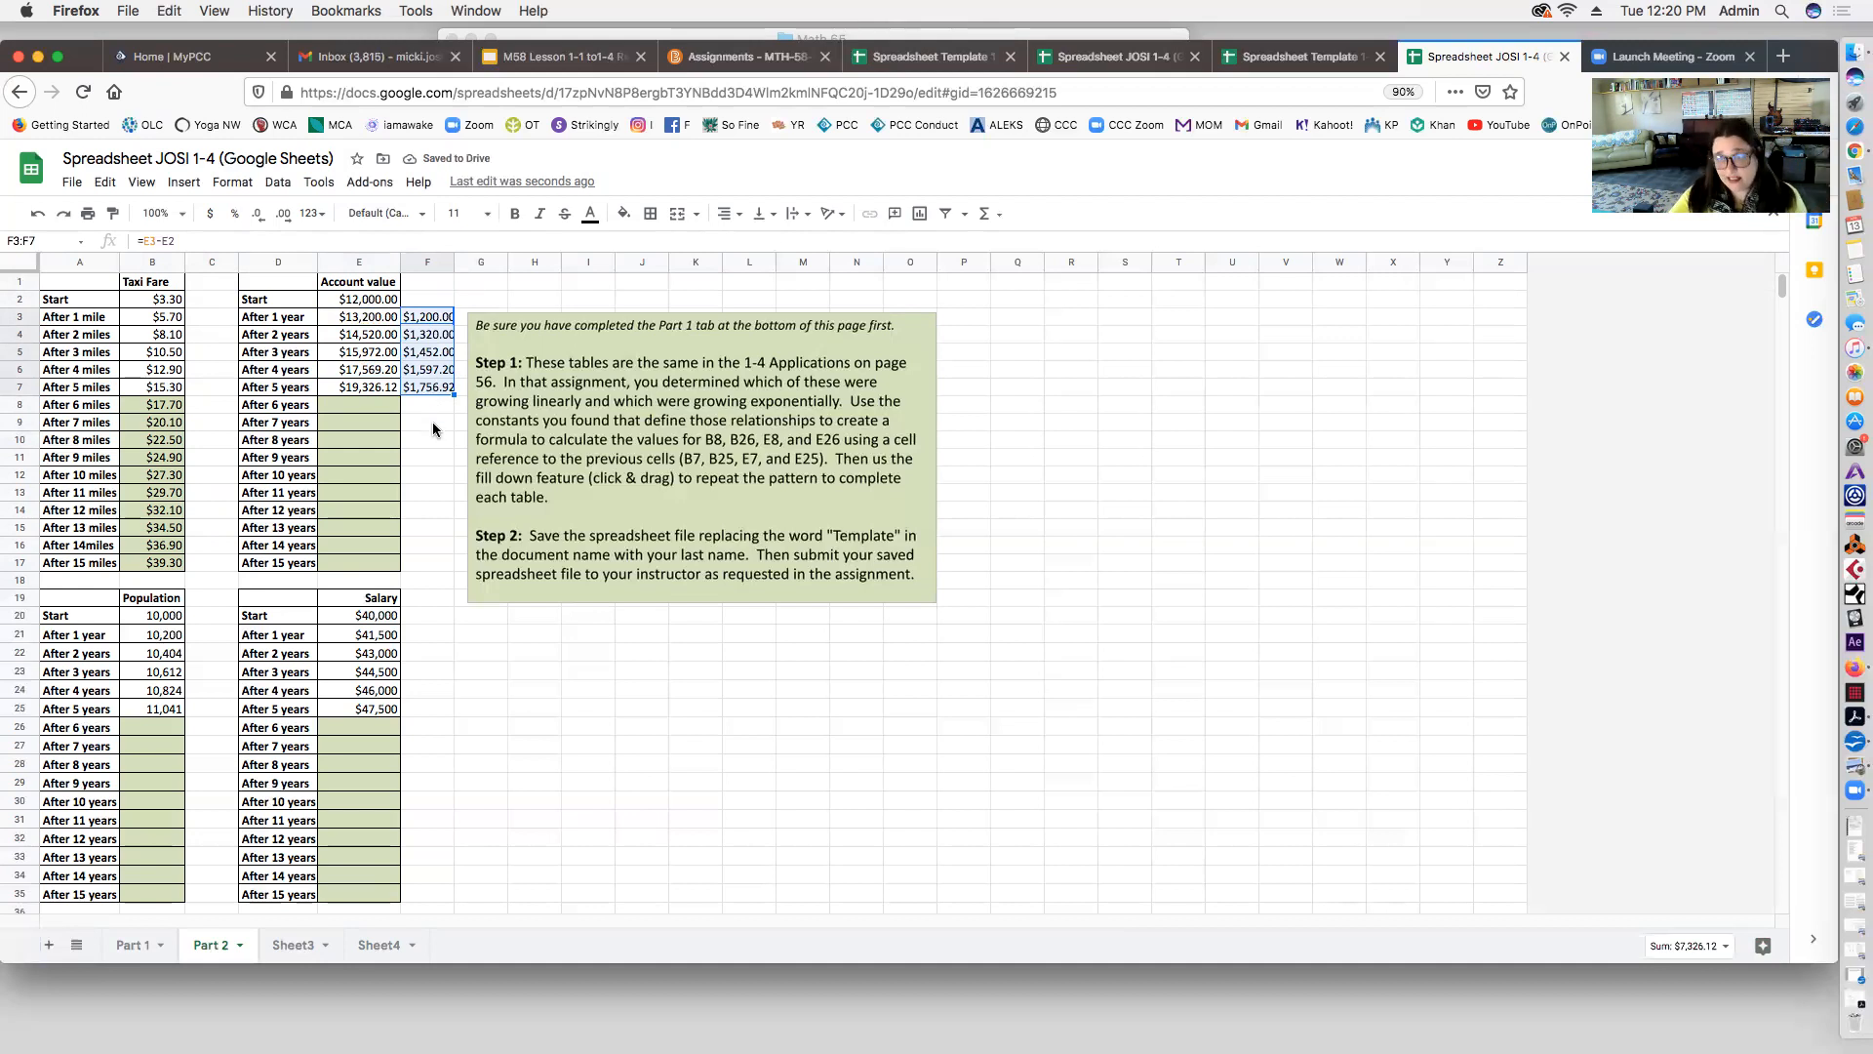
{"action": "left_click", "coordinate": [433, 439]}
{"action": "left_click_drag", "start_coordinate": [430, 297], "coordinate": [436, 421]}
{"action": "key", "text": "Delete"}
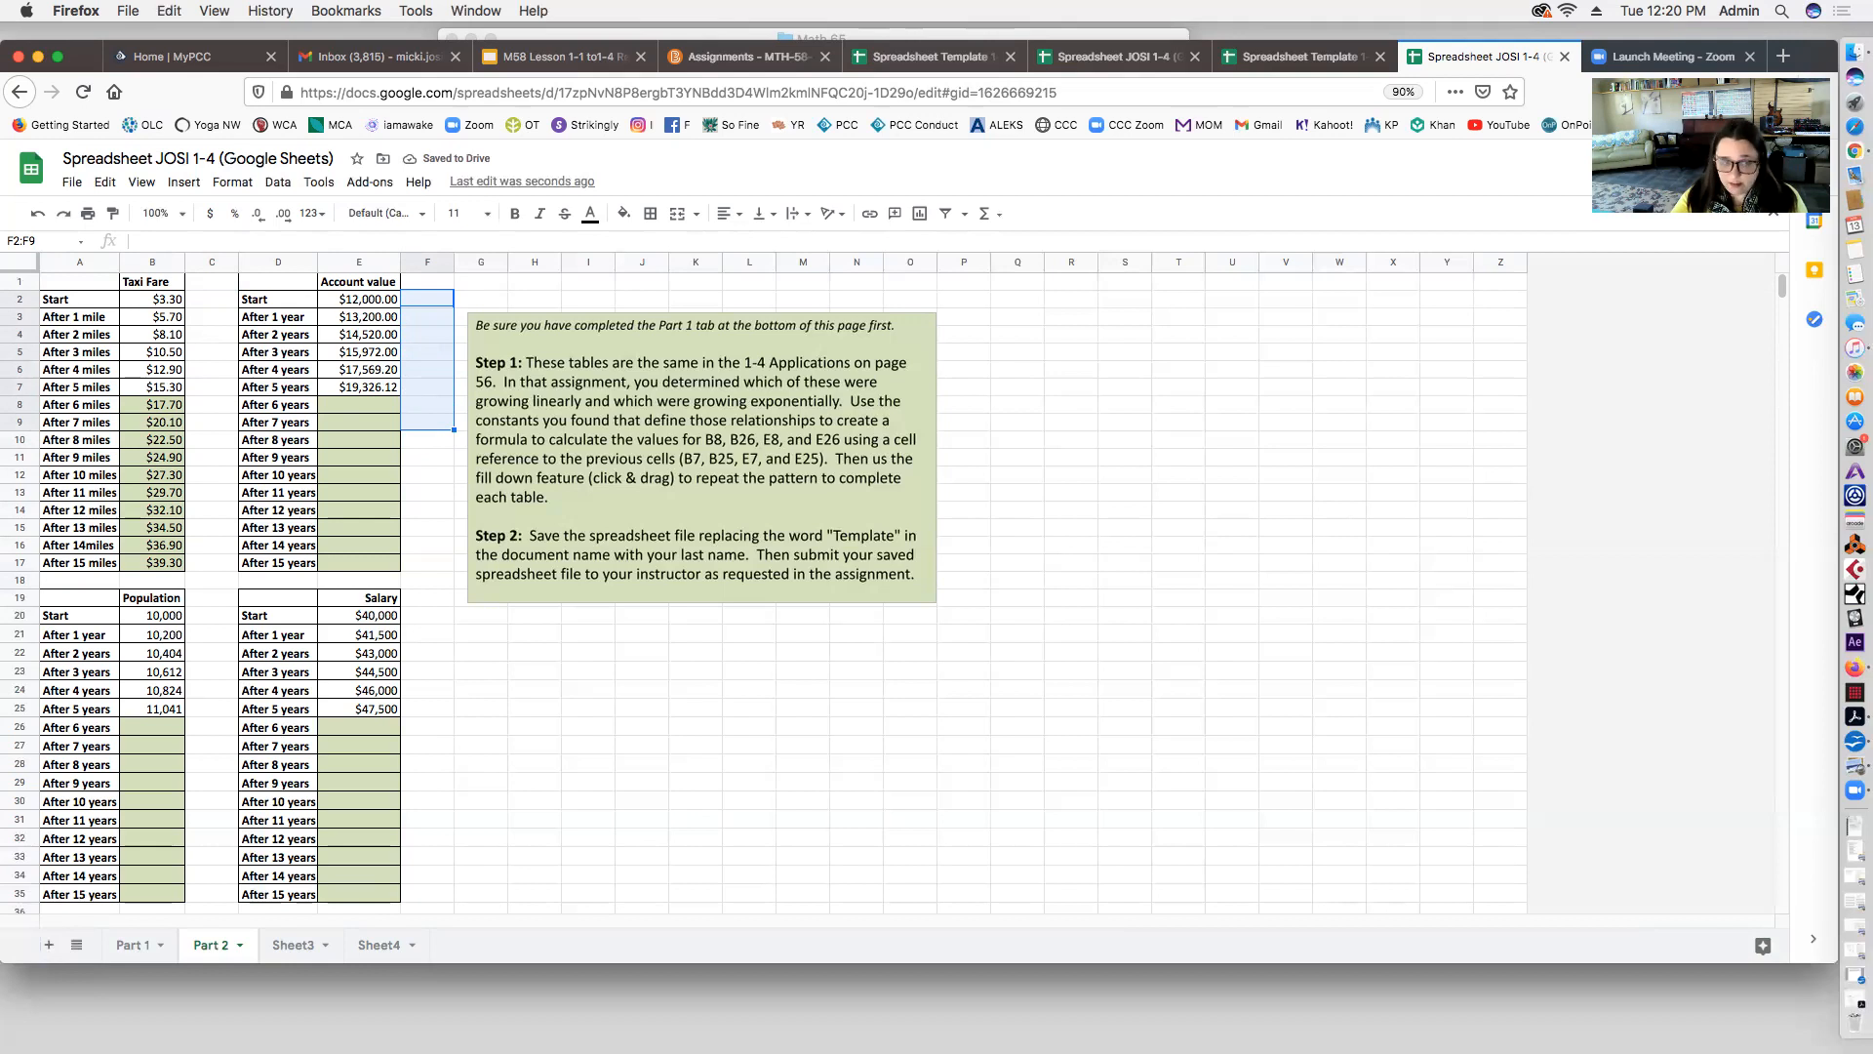
{"action": "left_click", "coordinate": [412, 318]}
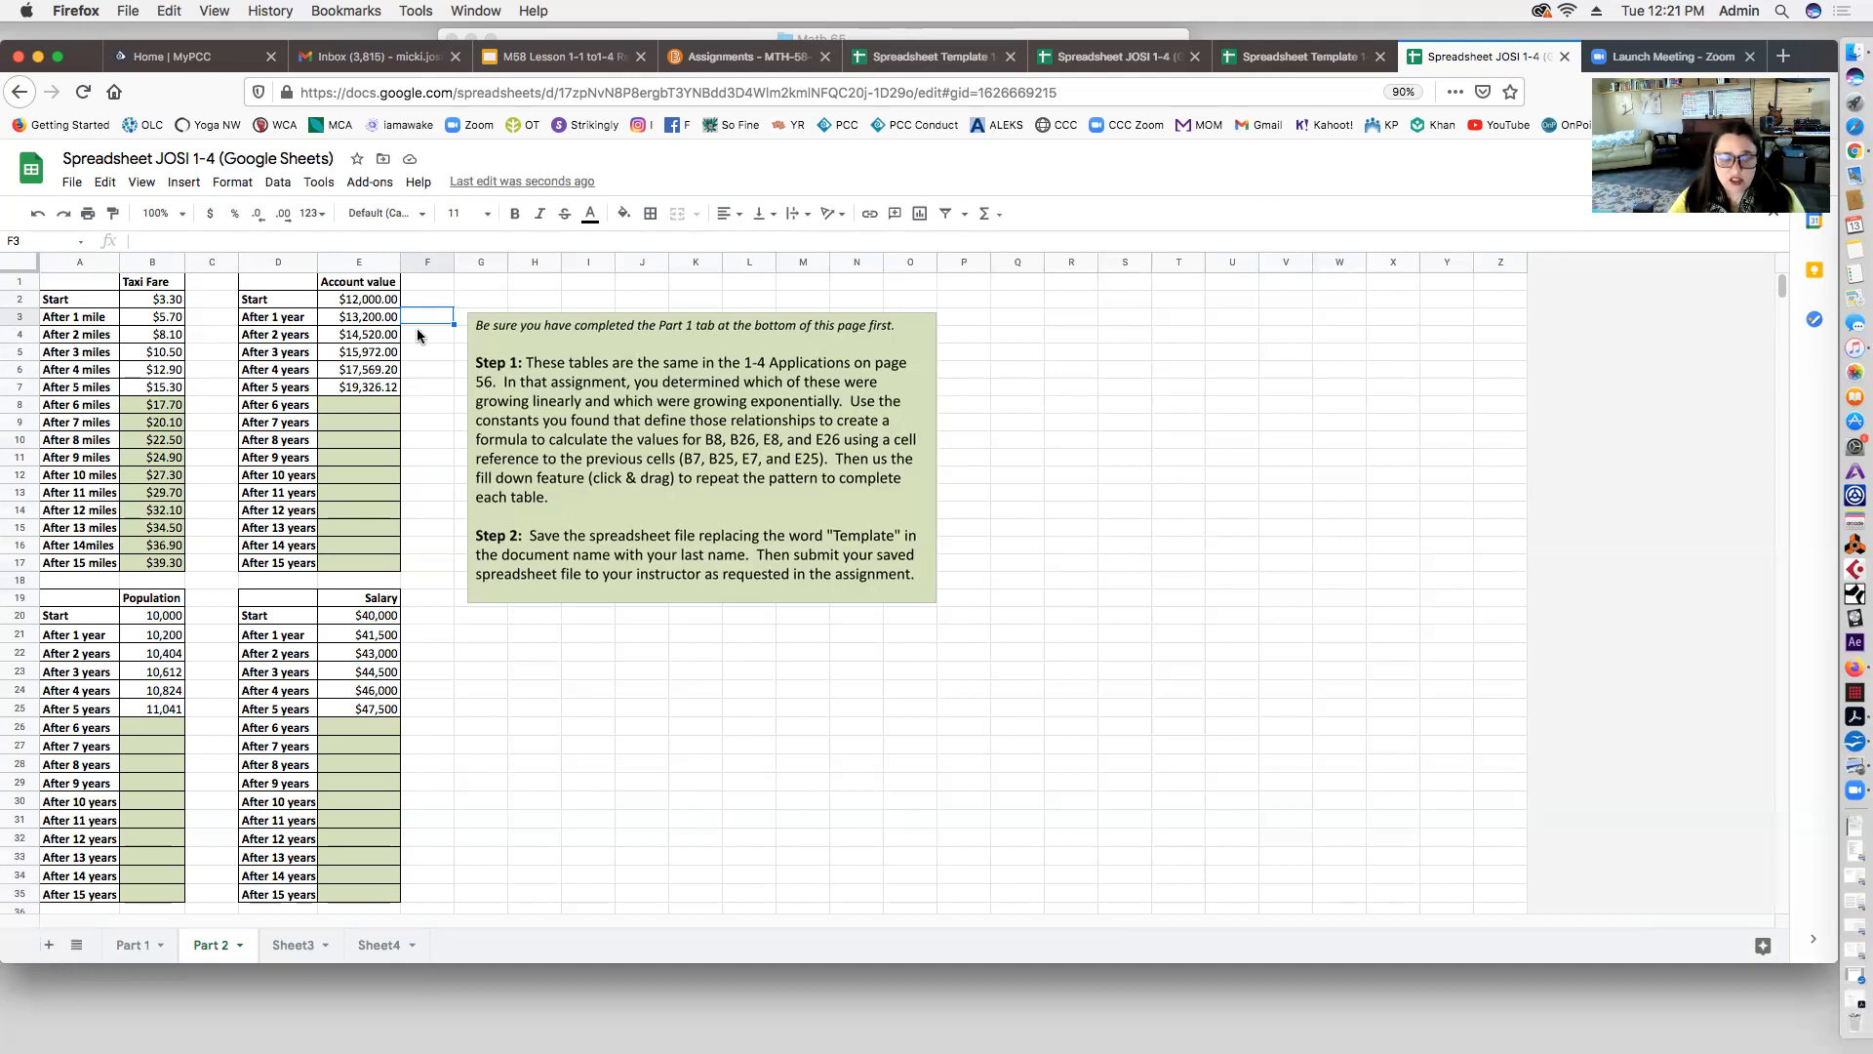
Step: Enter =E3/E2 in F3 and fill it to F7, showing a constant 1.1 ratio
{"action": "left_click", "coordinate": [425, 359]}
{"action": "left_click", "coordinate": [423, 316]}
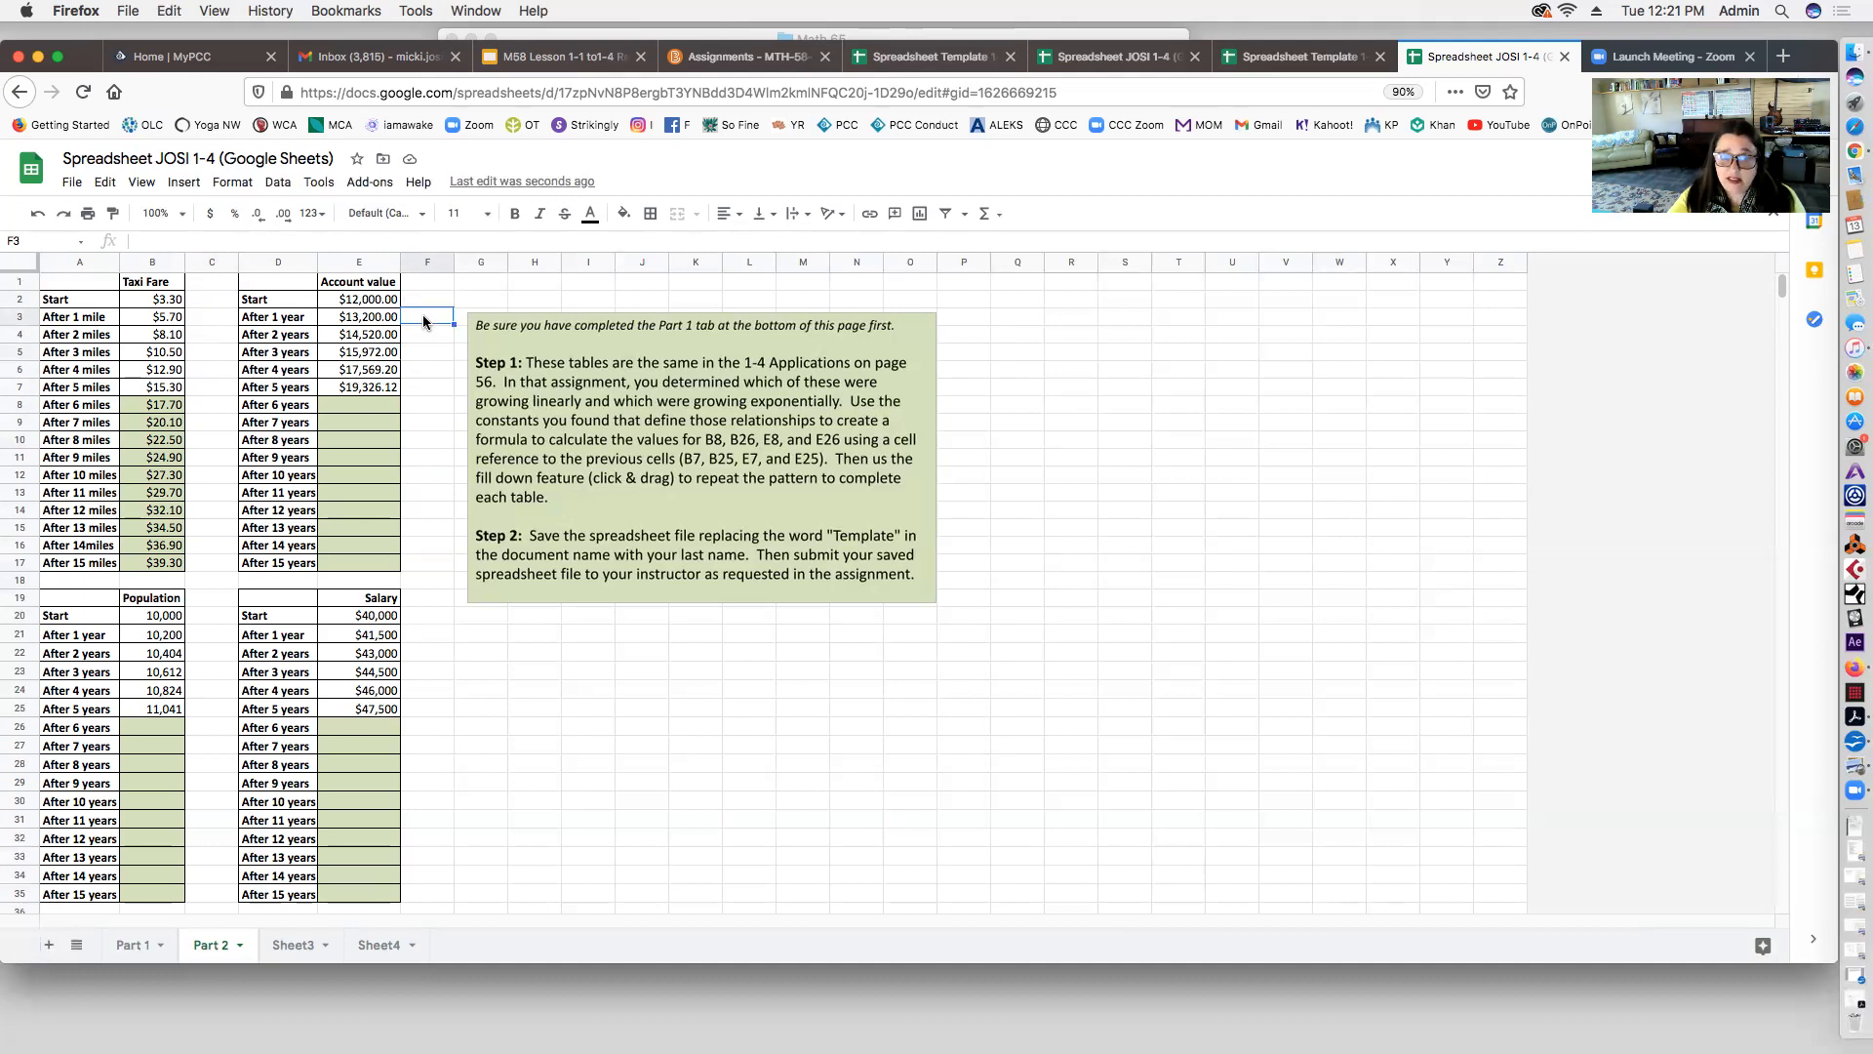
{"action": "type", "text": "="}
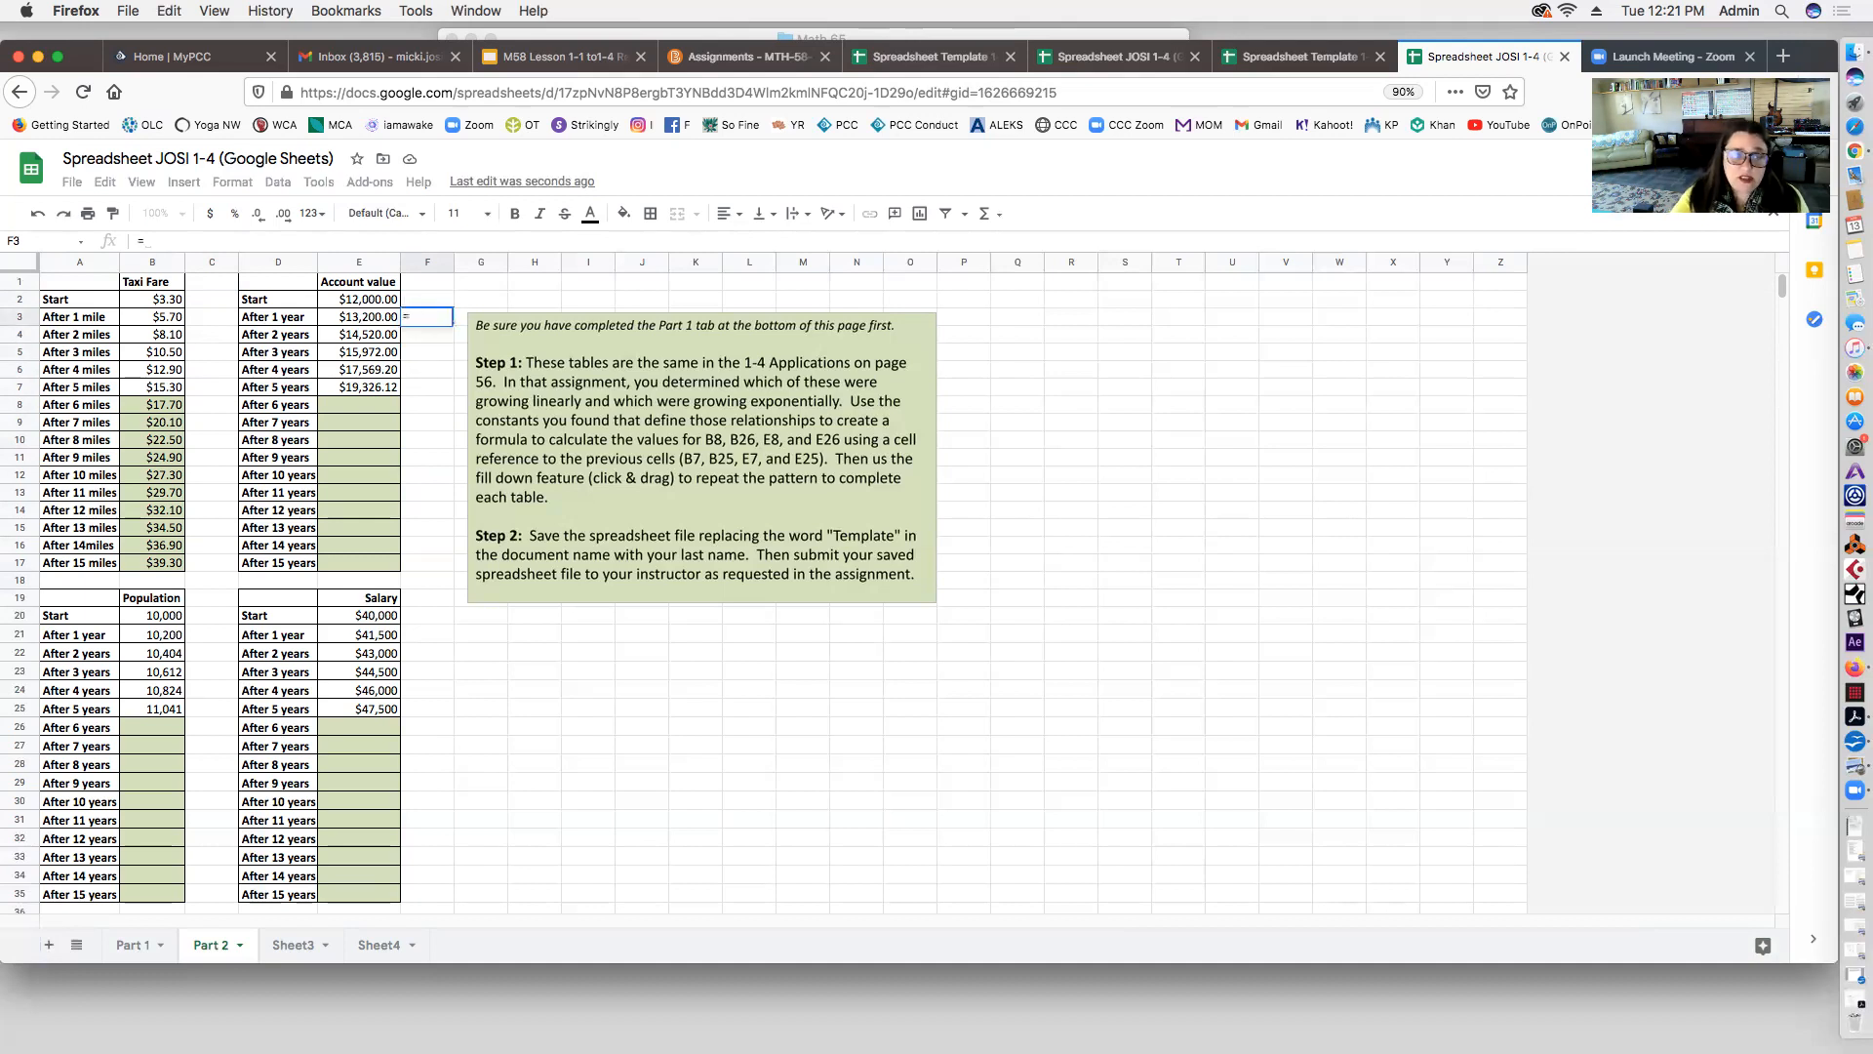
{"action": "left_click", "coordinate": [377, 322]}
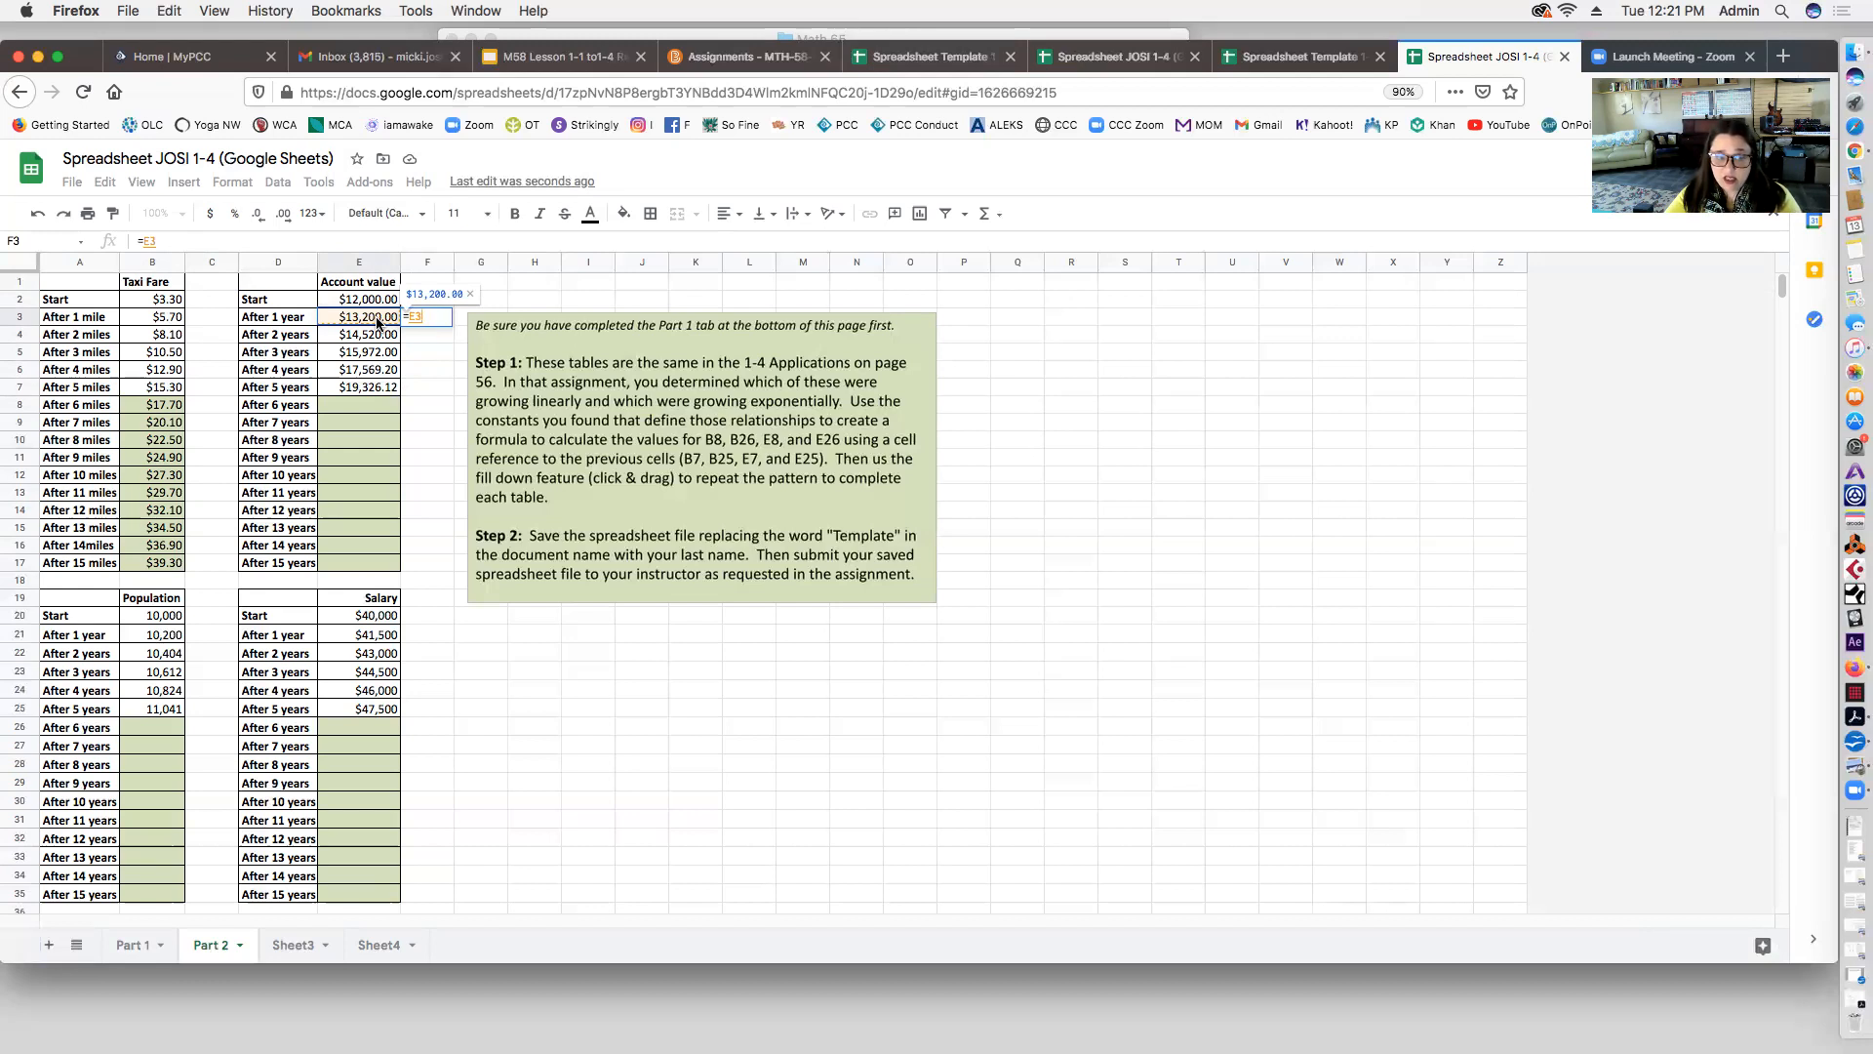
{"action": "type", "text": "/"}
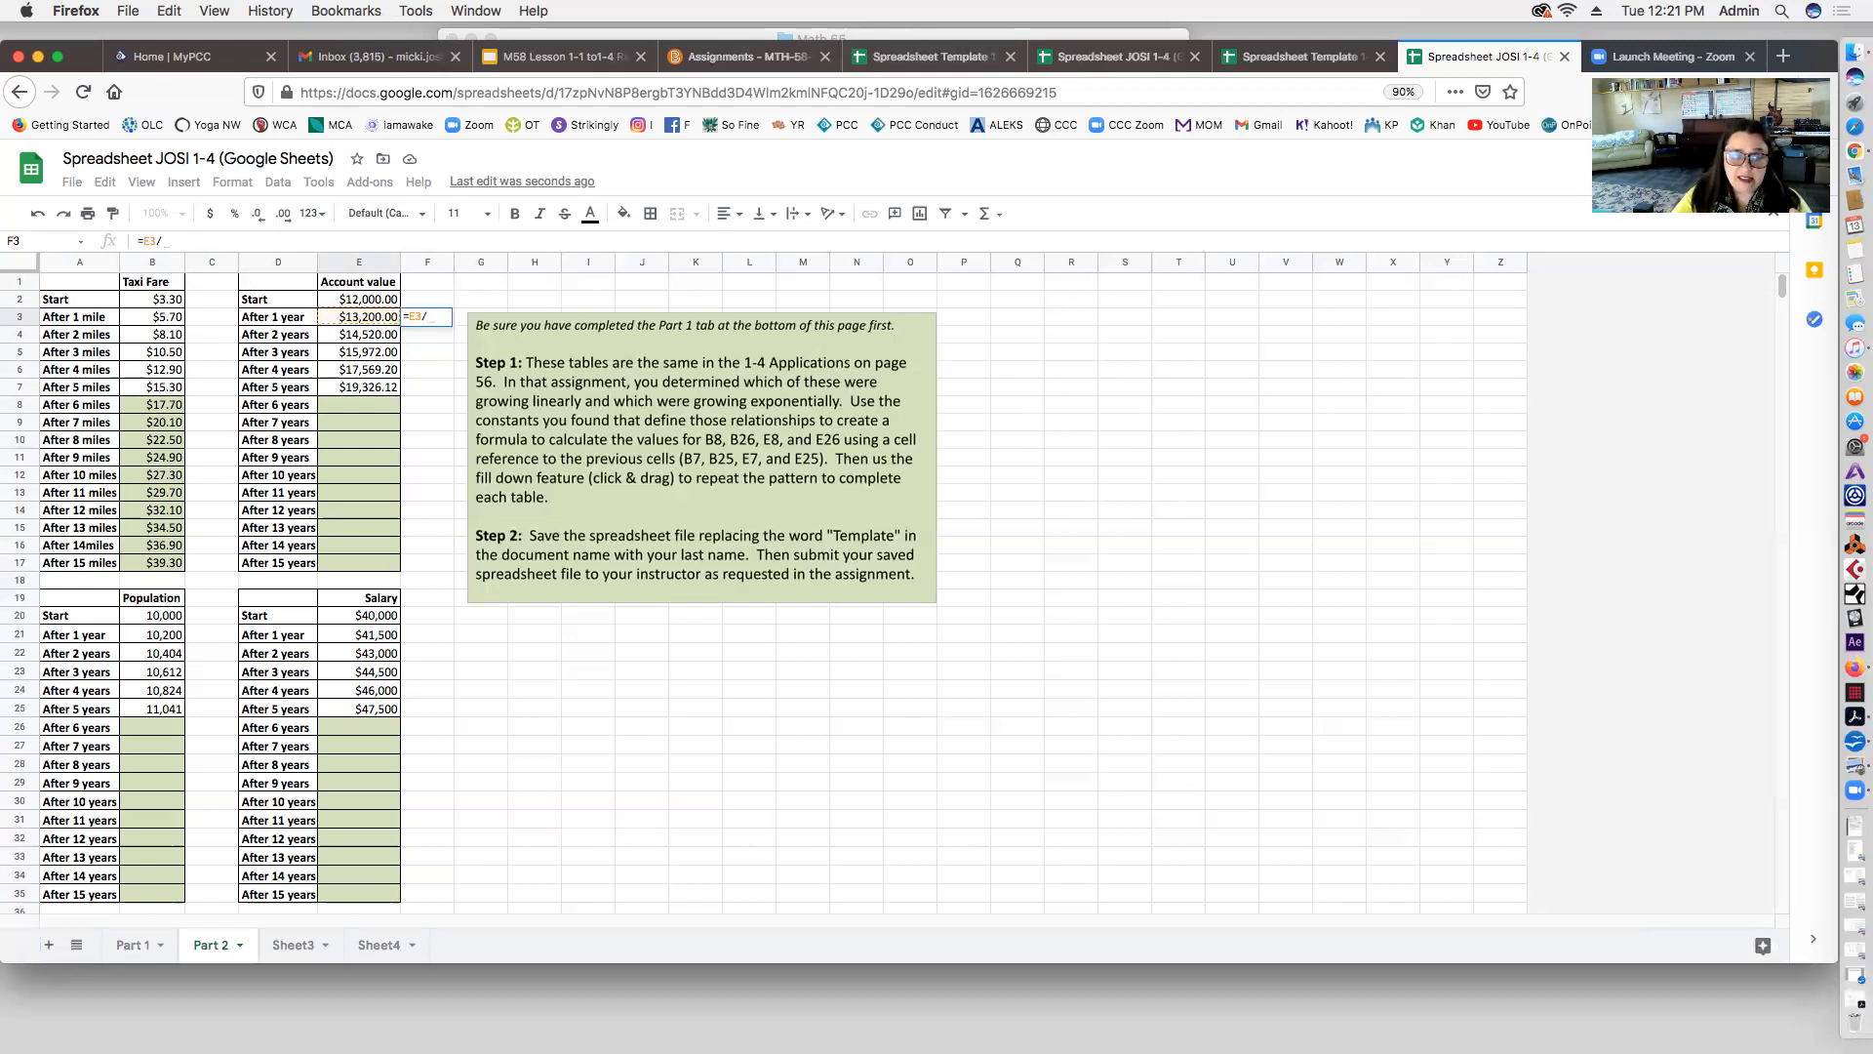
{"action": "left_click", "coordinate": [344, 303]}
{"action": "key", "text": "Return"}
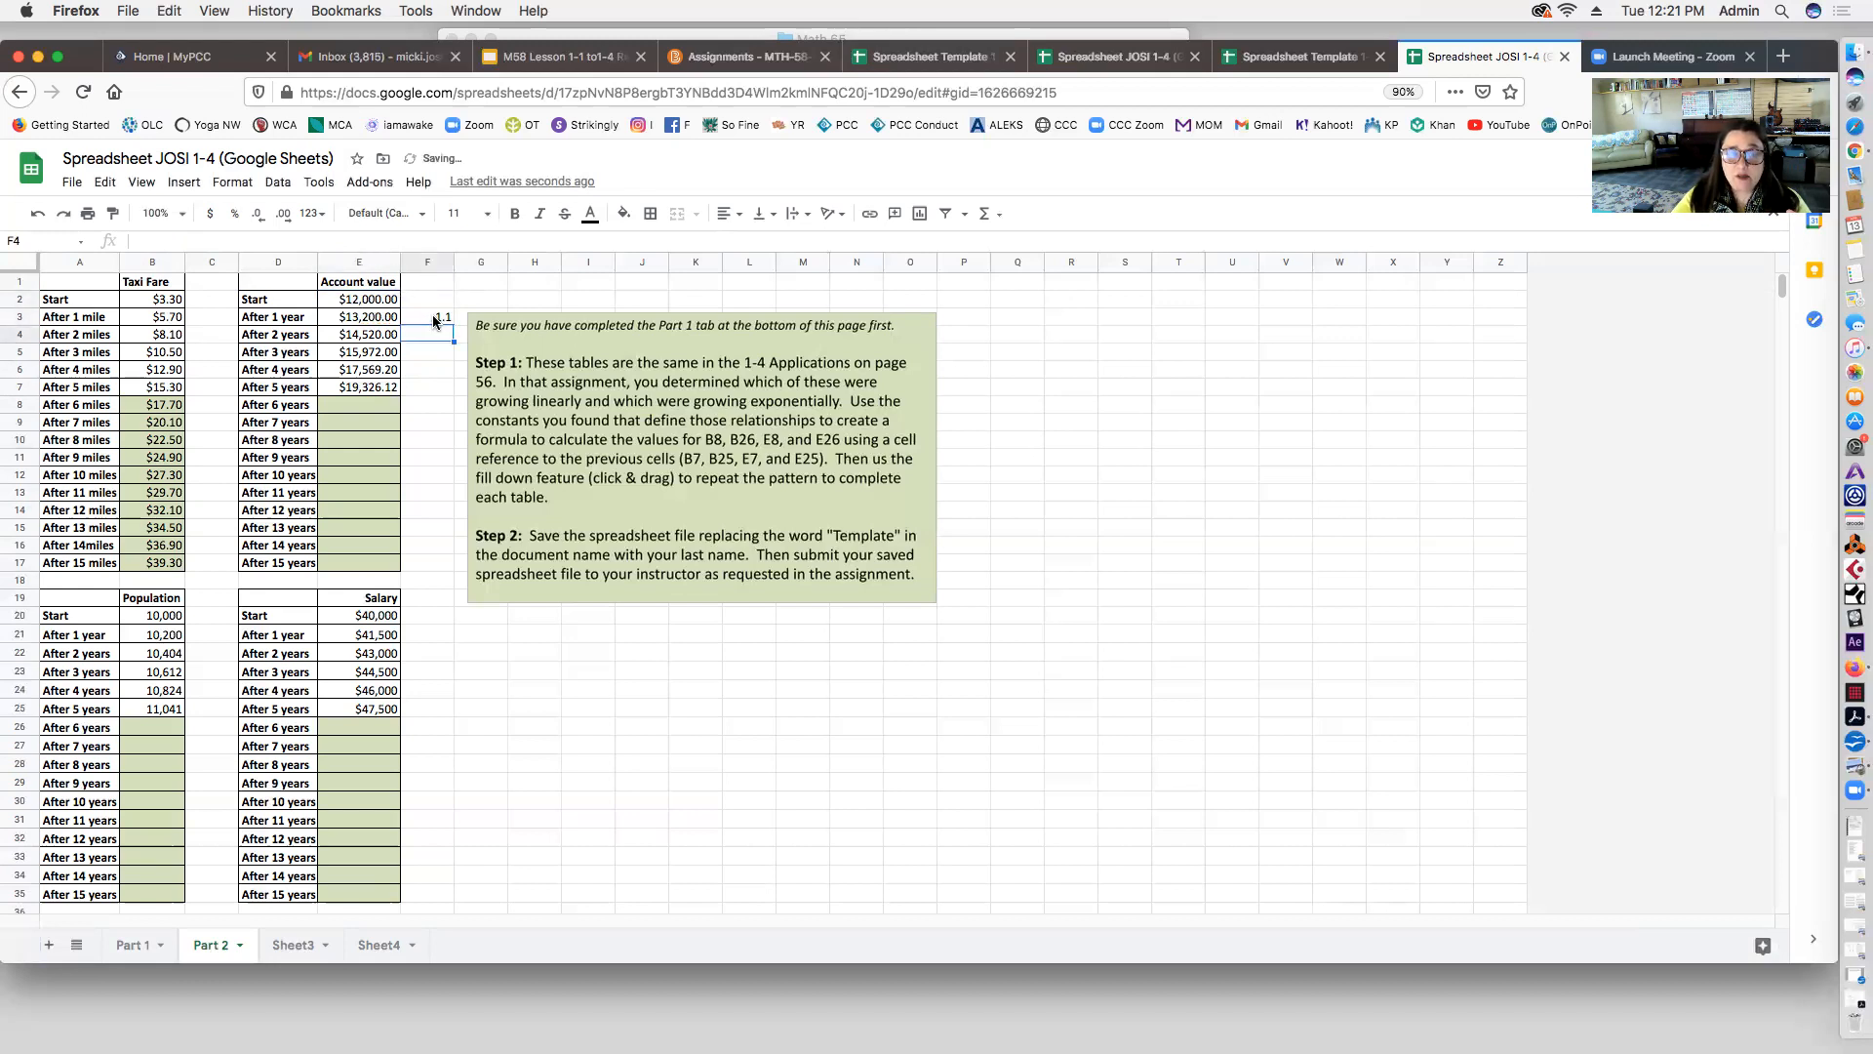
{"action": "left_click", "coordinate": [433, 317]}
{"action": "left_click_drag", "start_coordinate": [454, 322], "coordinate": [454, 386]}
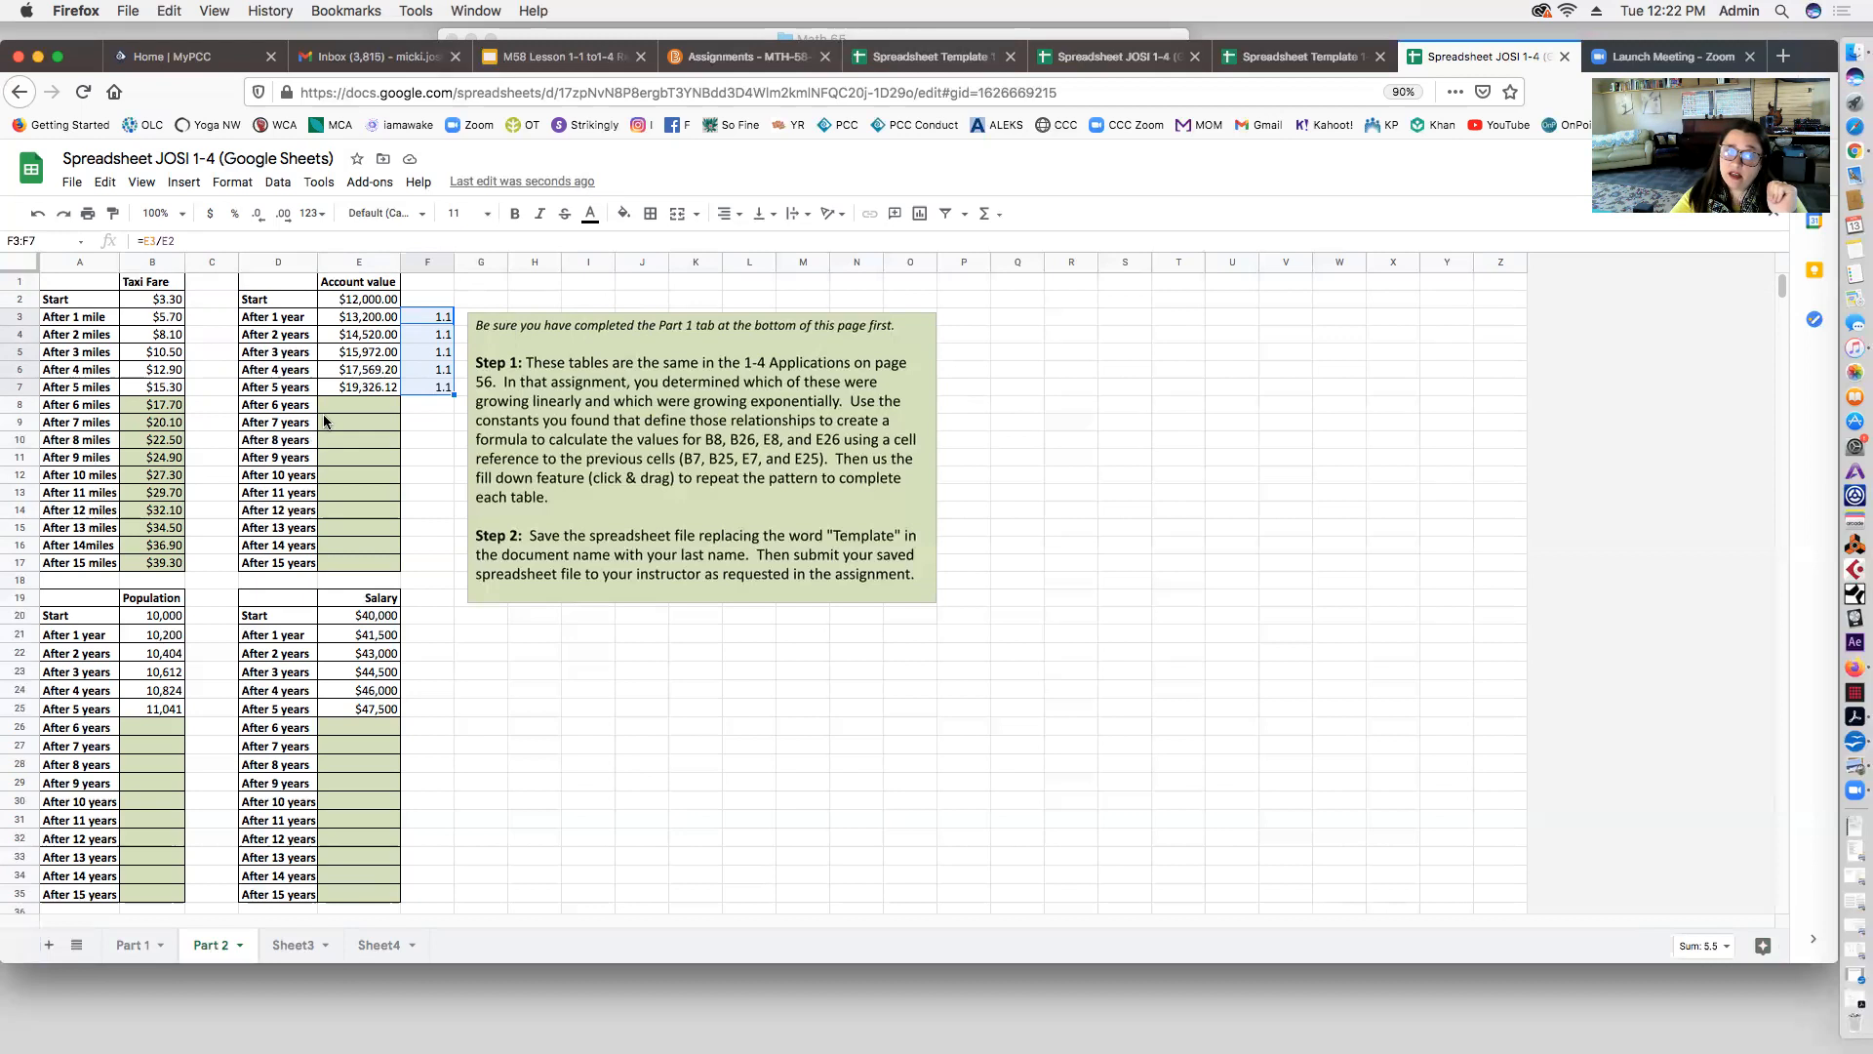
{"action": "left_click", "coordinate": [352, 408]}
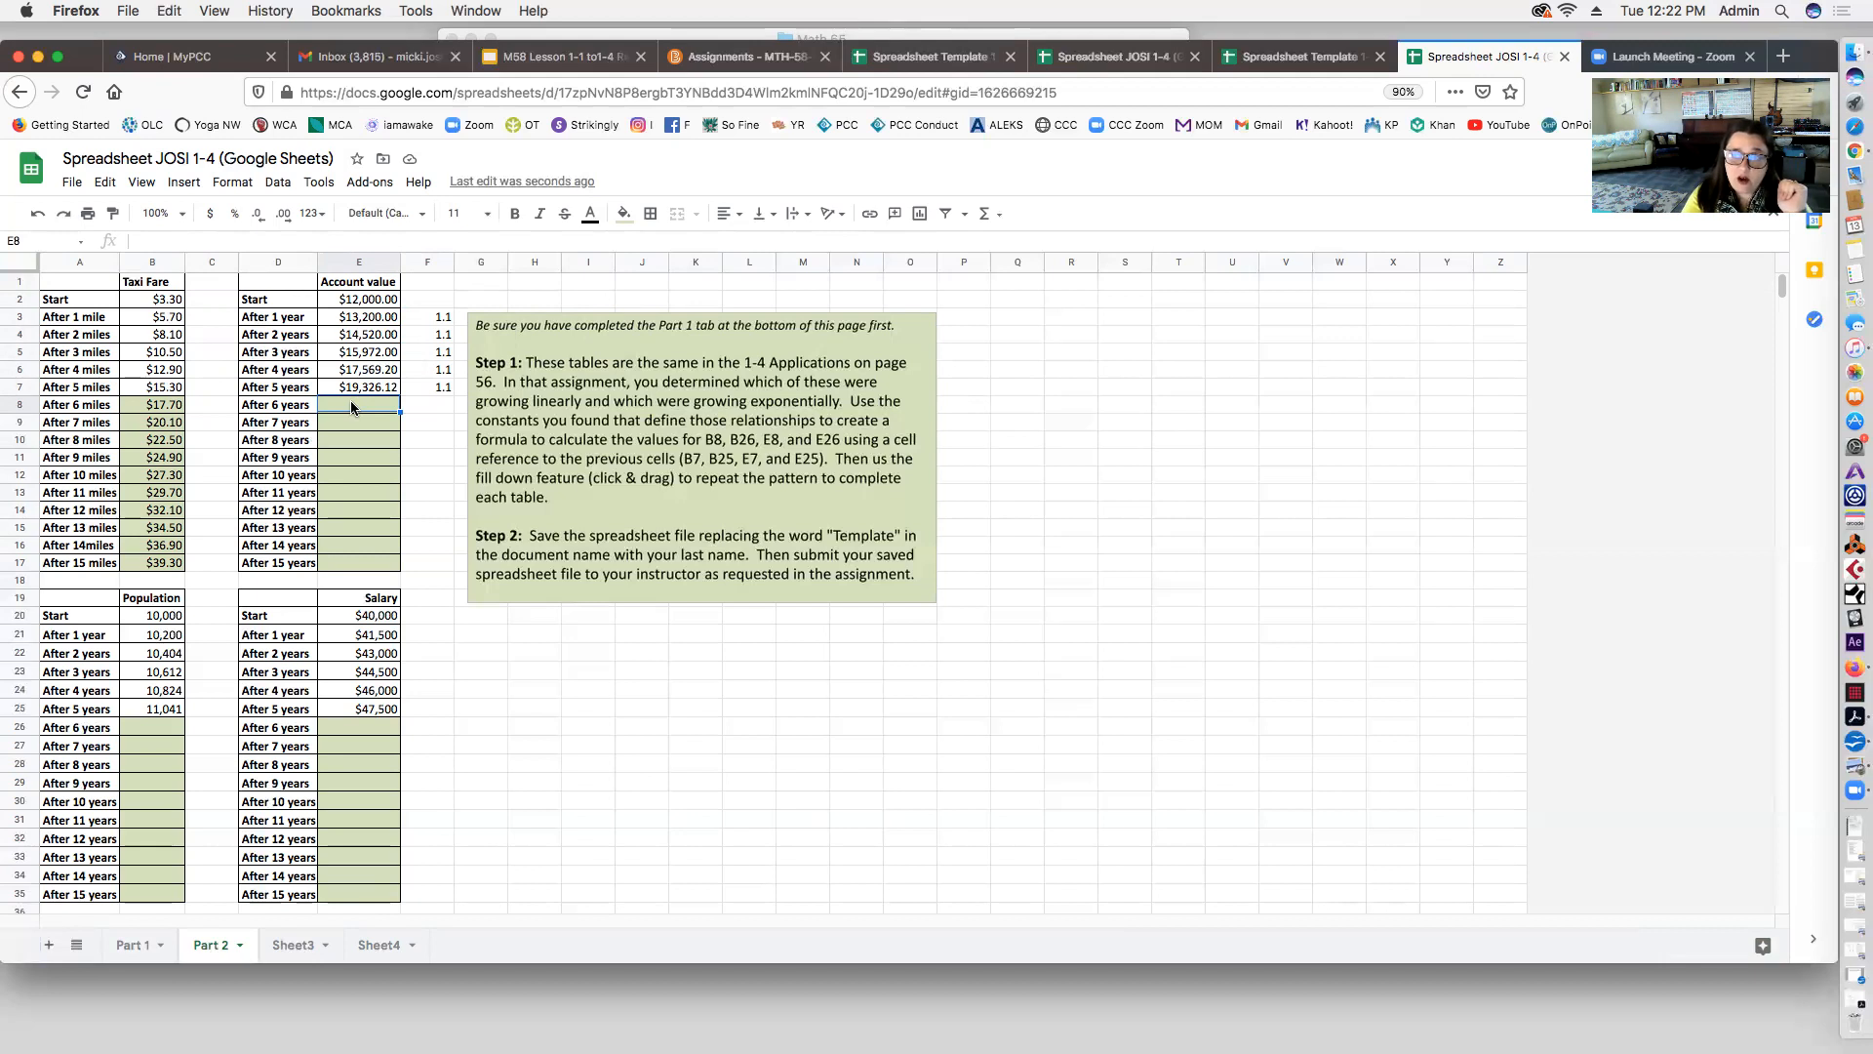
Step: Enter =E7*1.1 in E8 as currency and fill it to E17, ending at $50,126.98
{"action": "type", "text": "="}
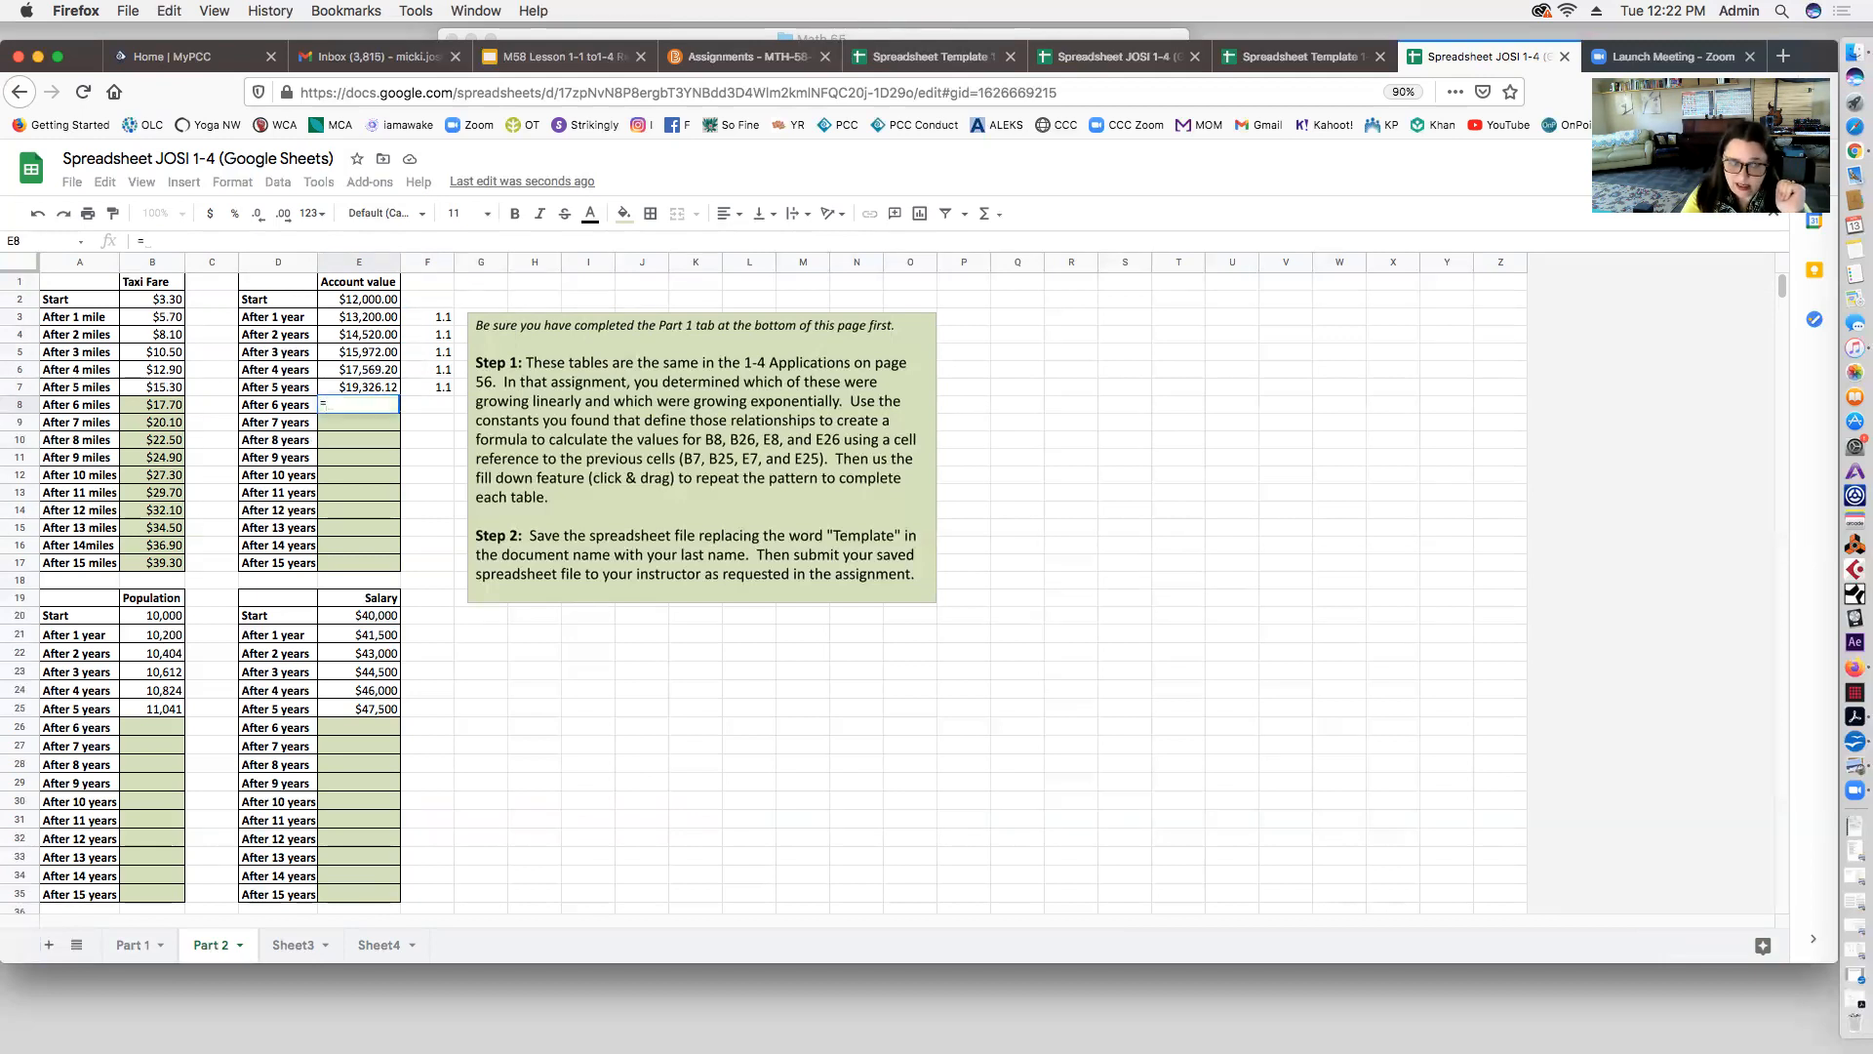
{"action": "left_click", "coordinate": [371, 383]}
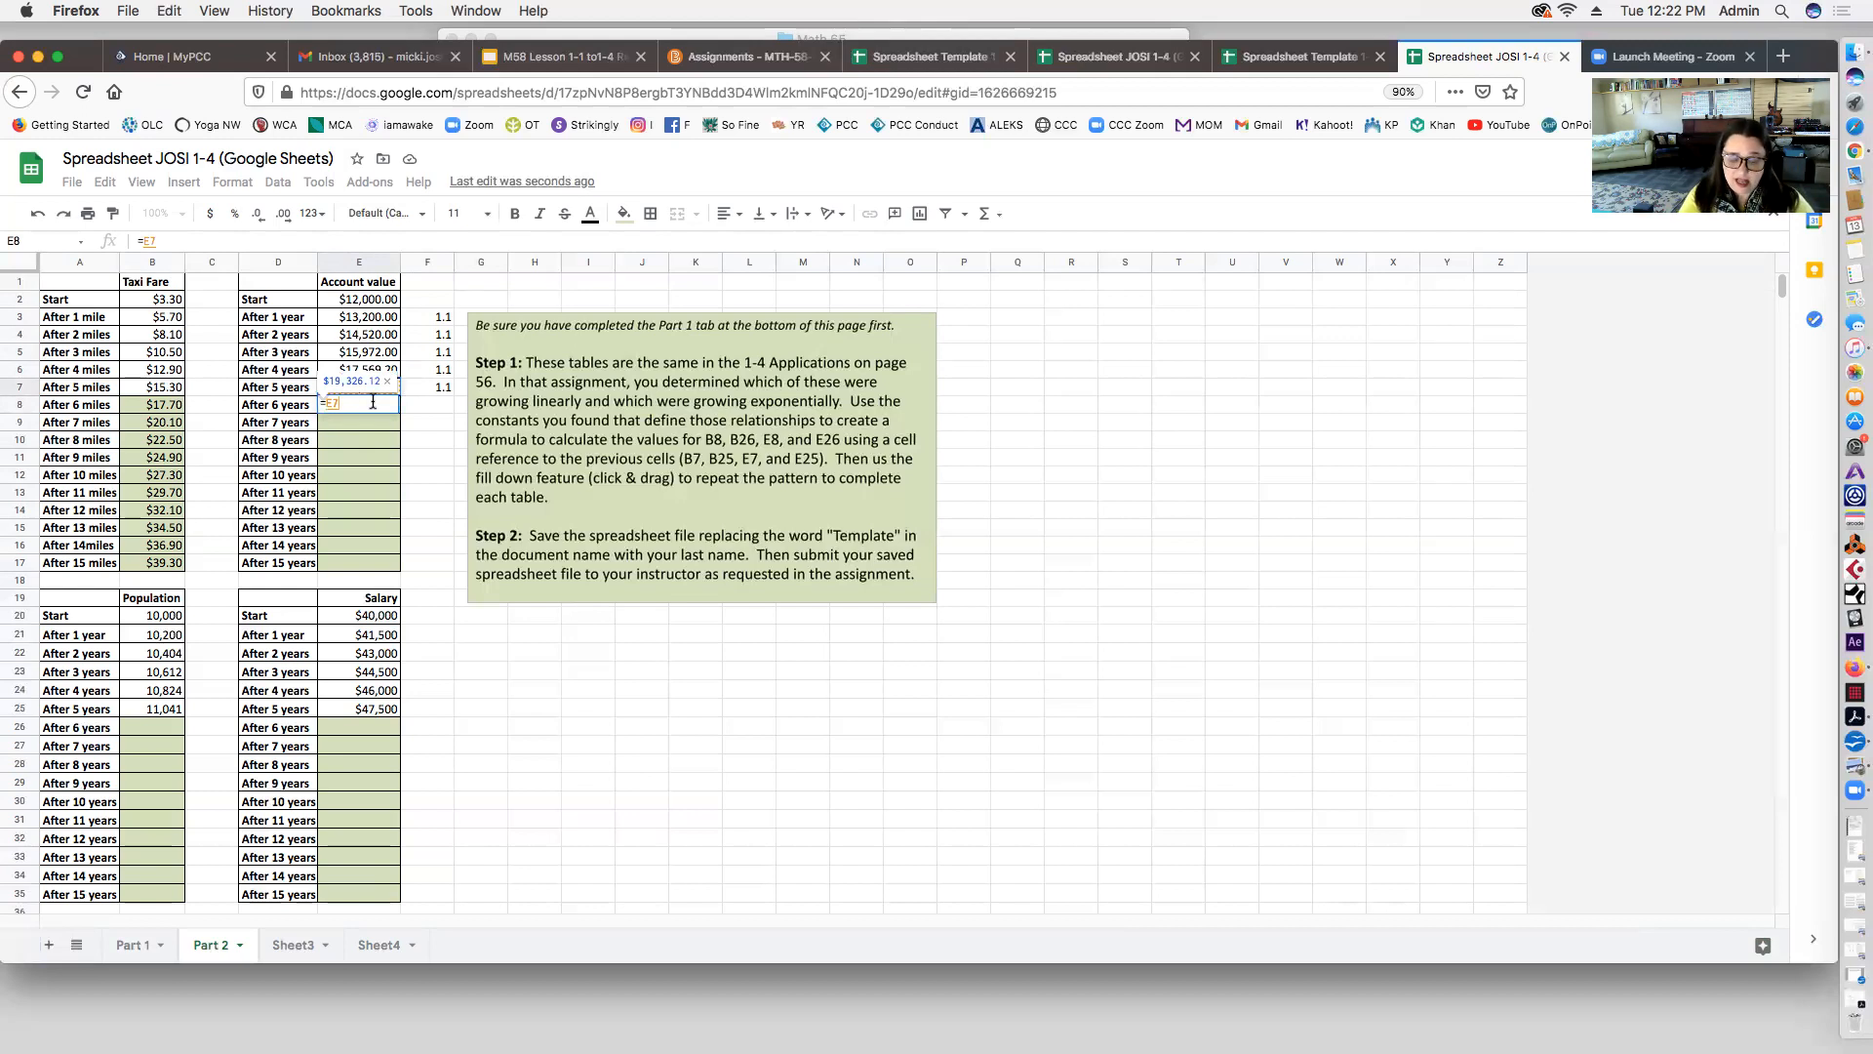
{"action": "type", "text": "*"}
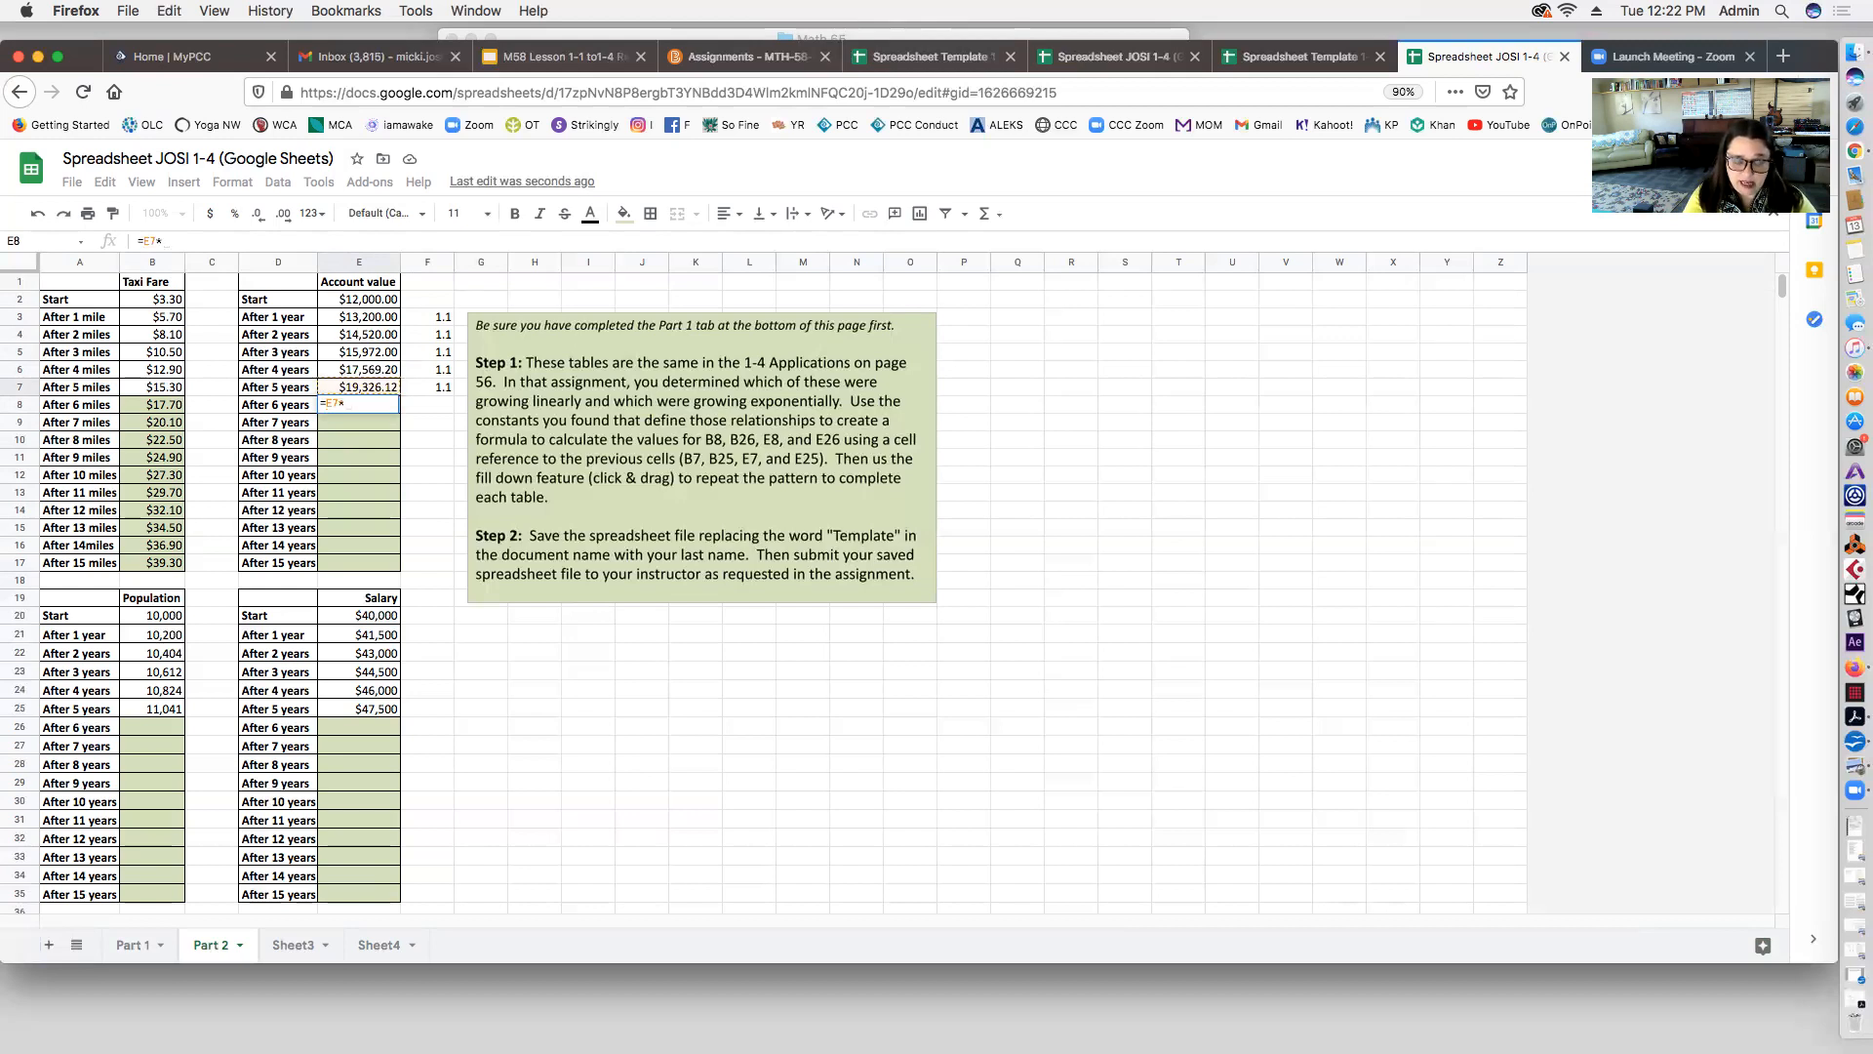
{"action": "type", "text": "1.1"}
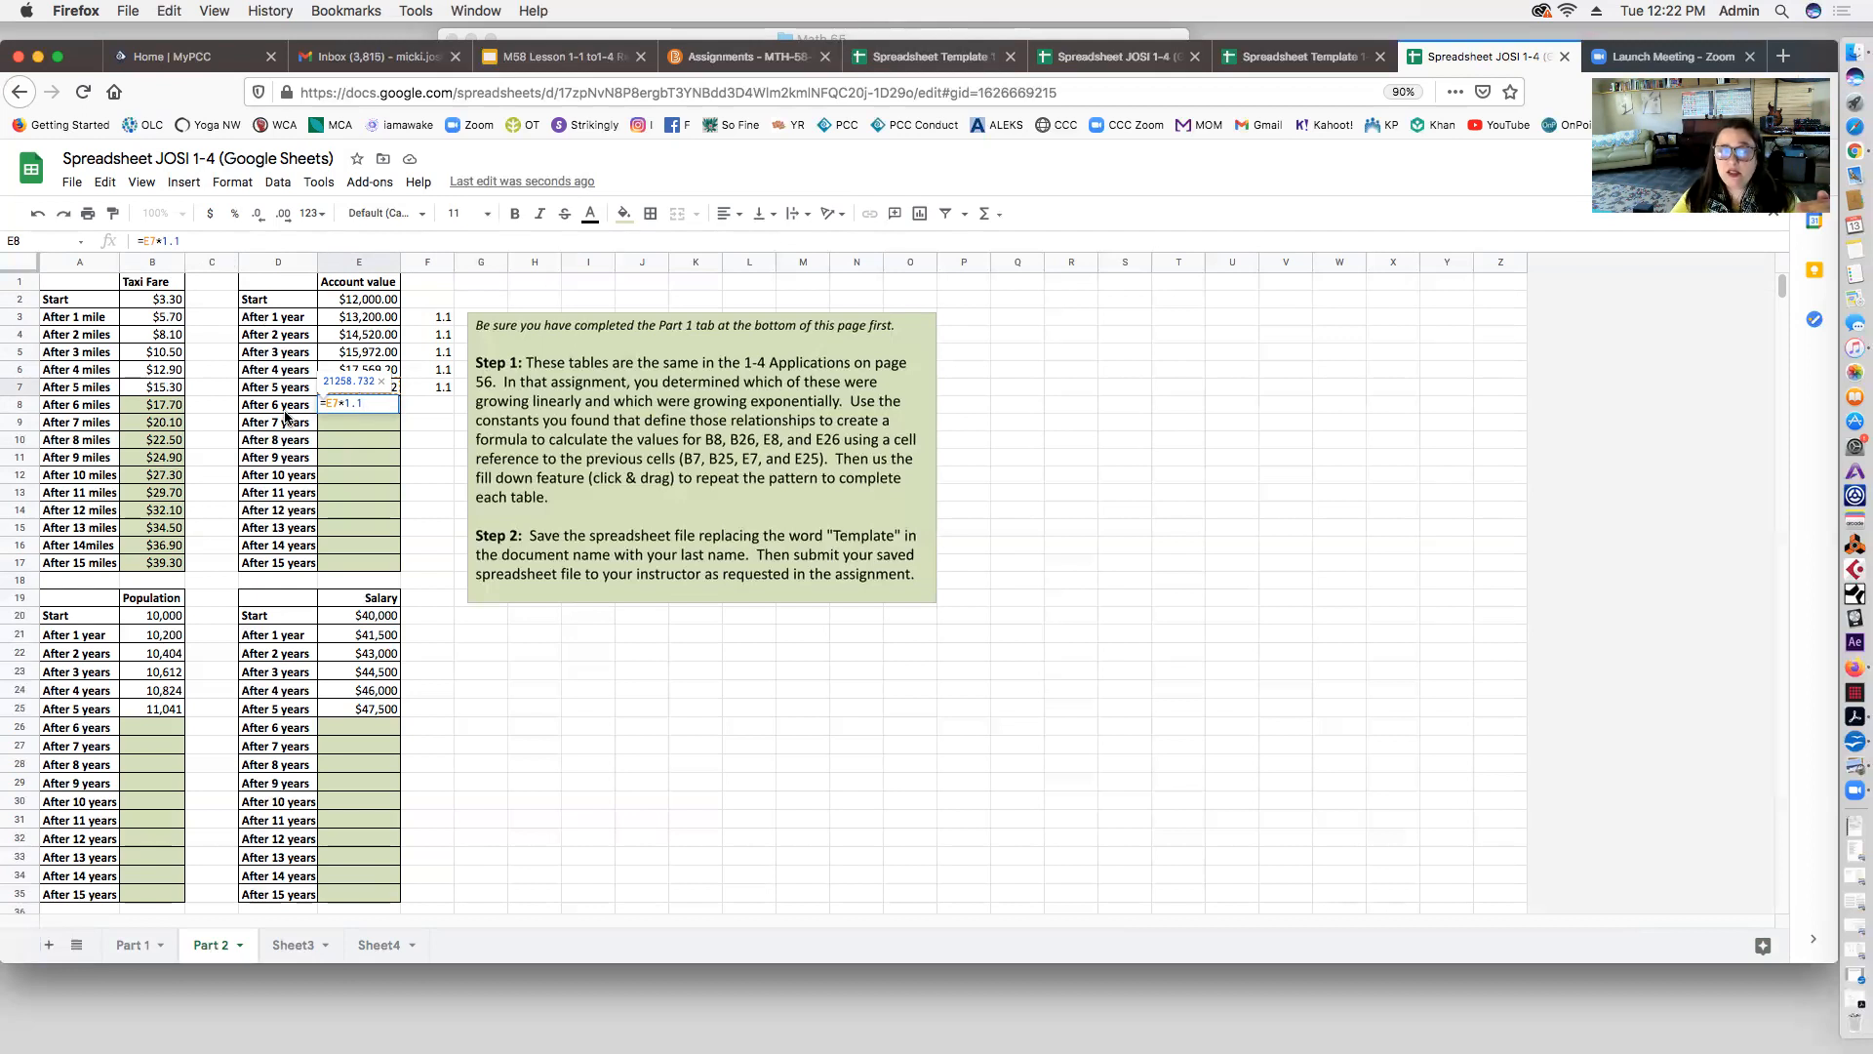
{"action": "key", "text": "Return"}
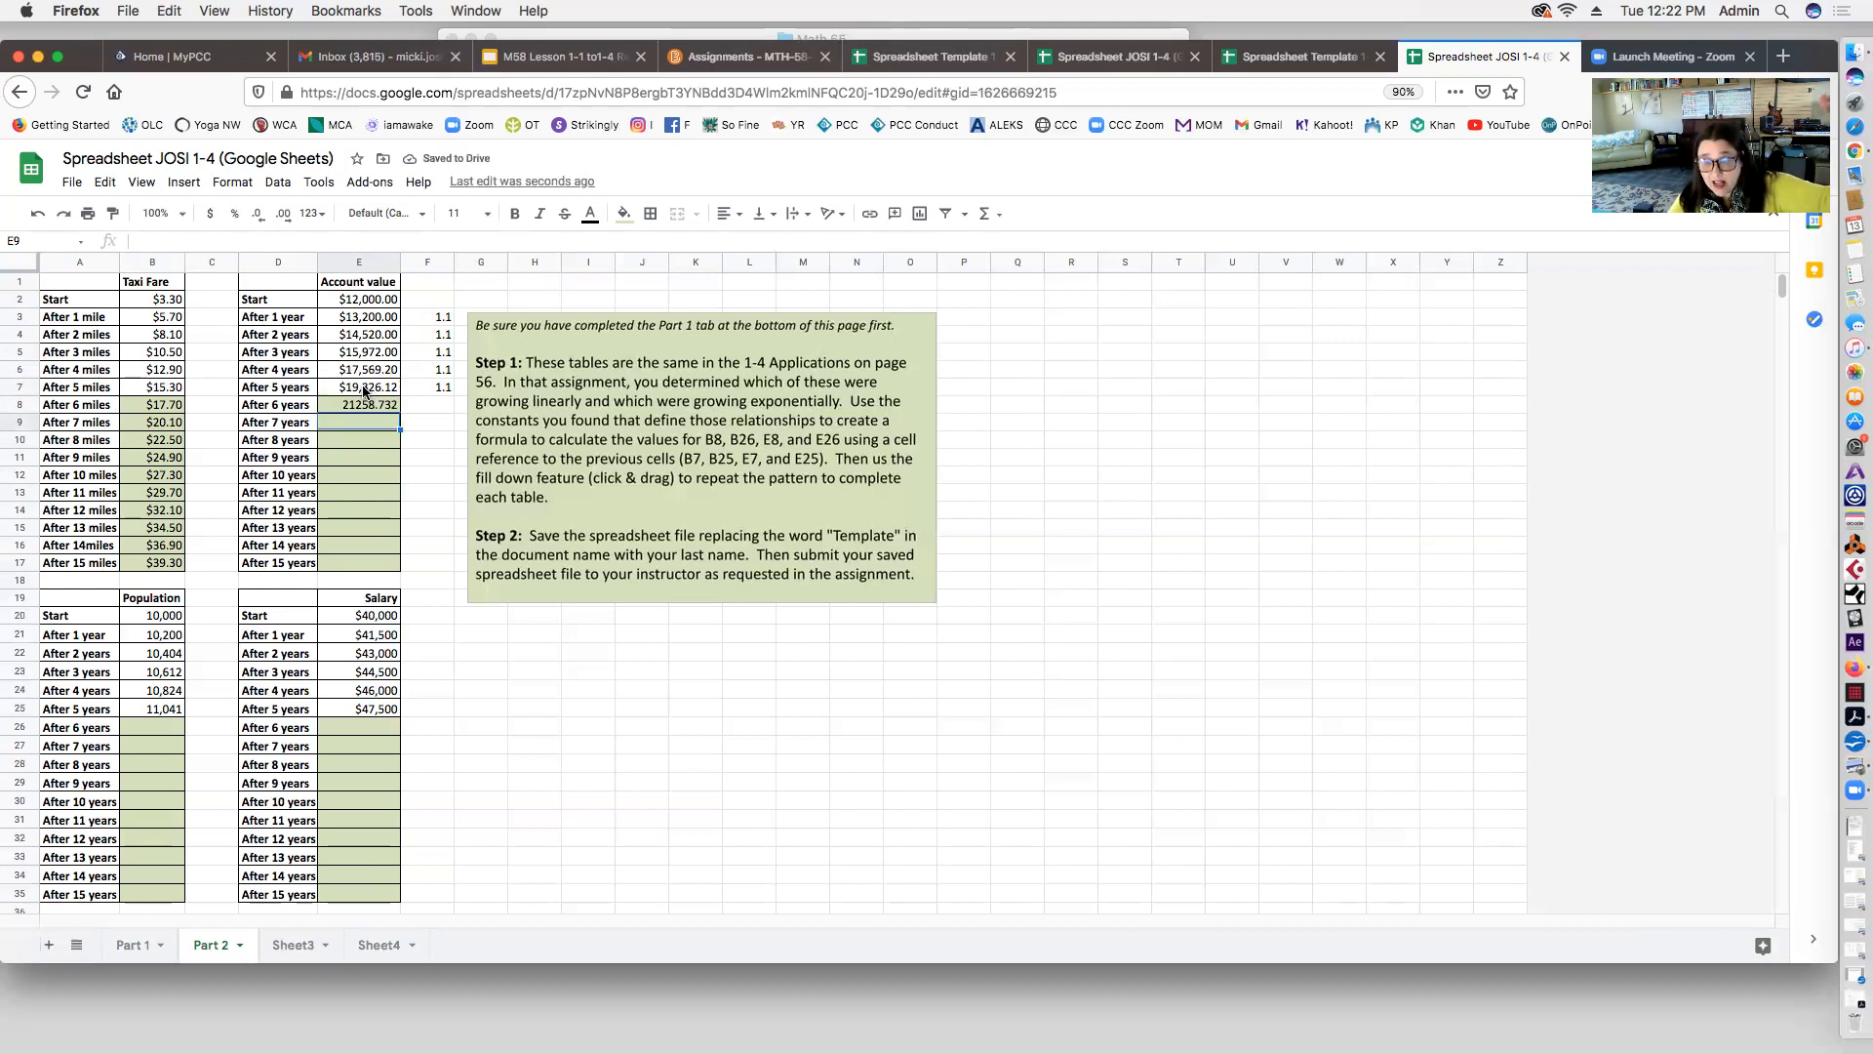
{"action": "left_click", "coordinate": [358, 408]}
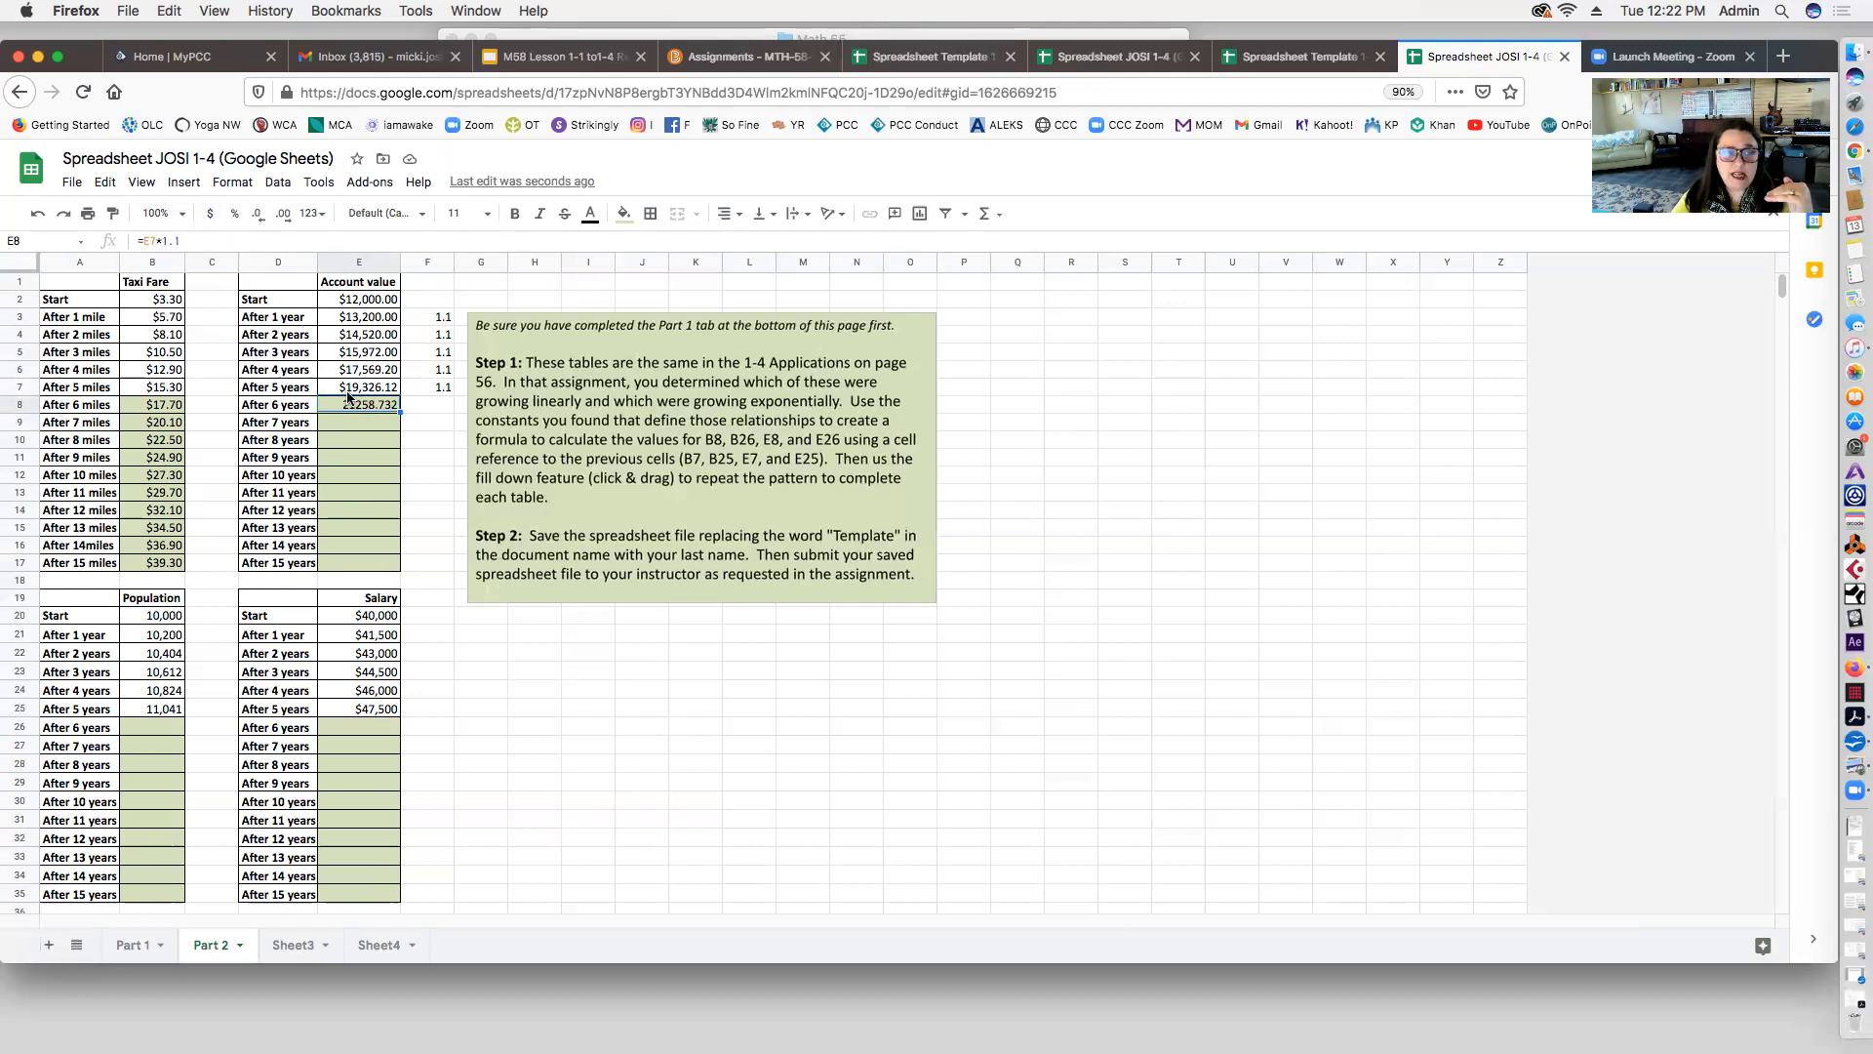
{"action": "left_click", "coordinate": [210, 216]}
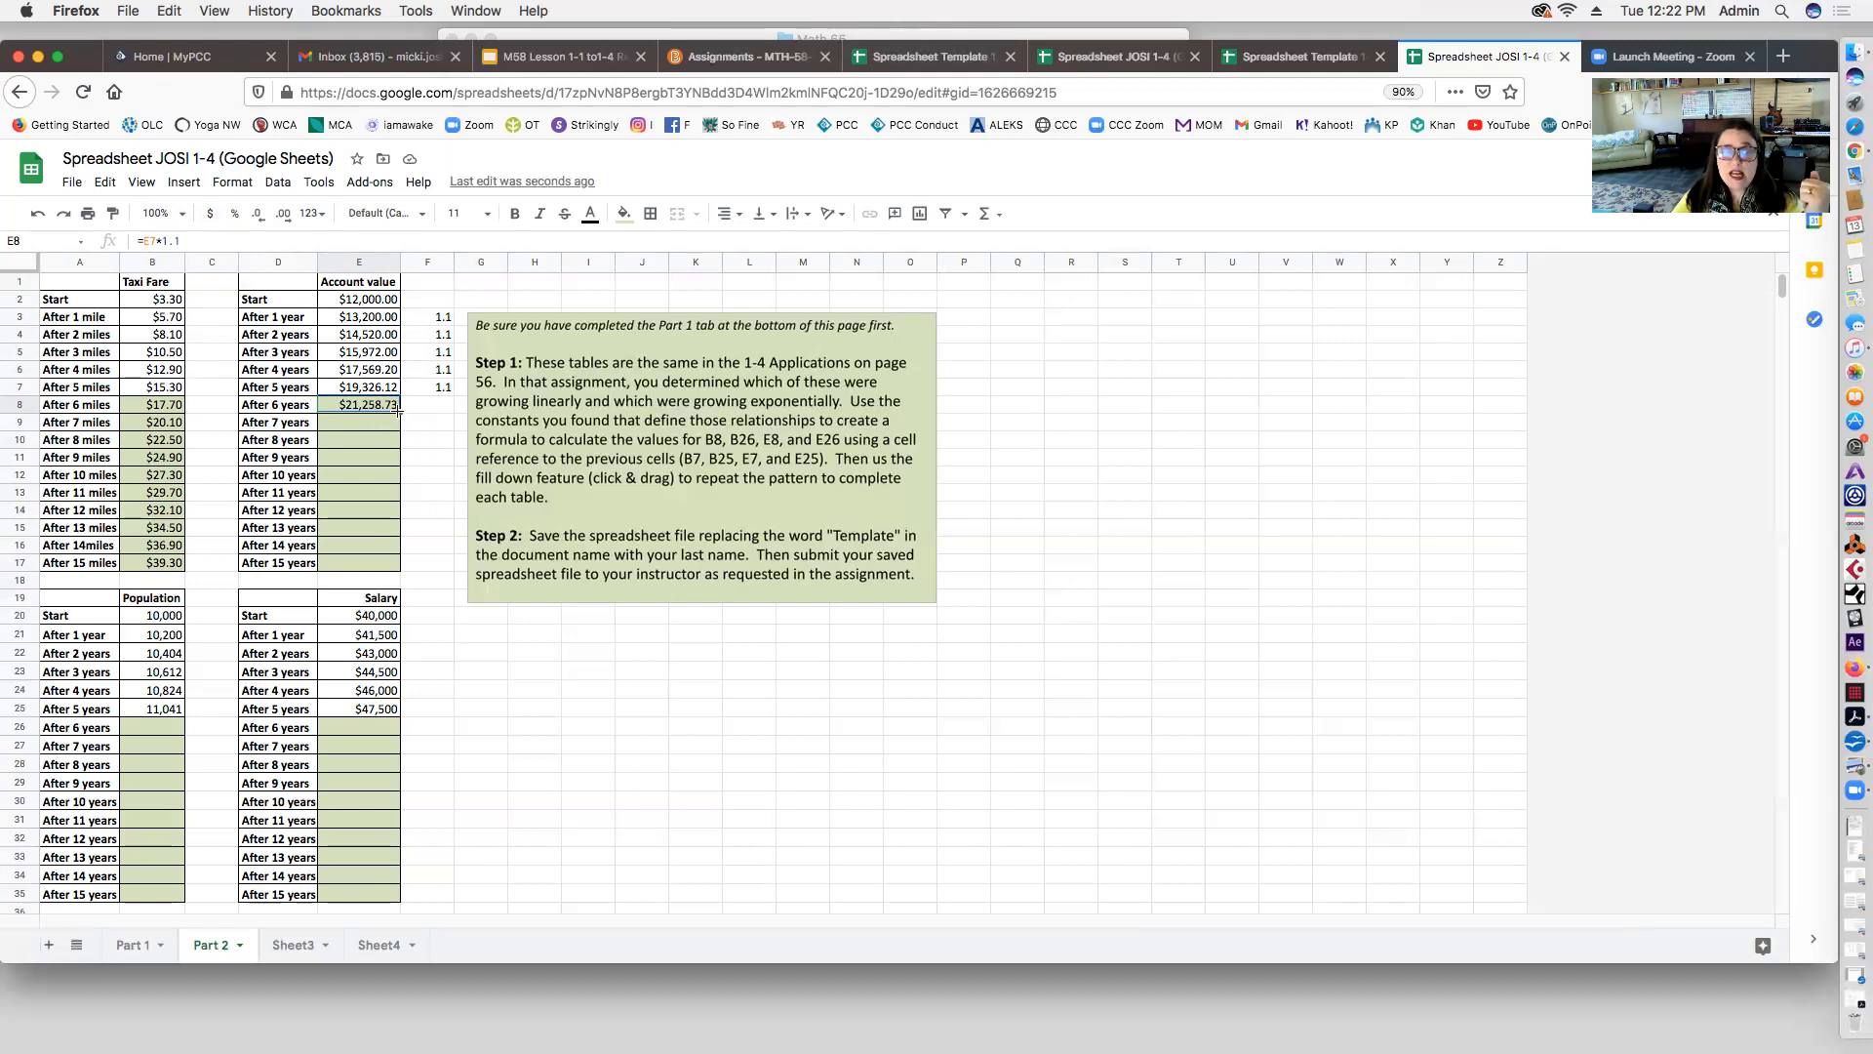
{"action": "left_click_drag", "start_coordinate": [400, 412], "coordinate": [395, 562]}
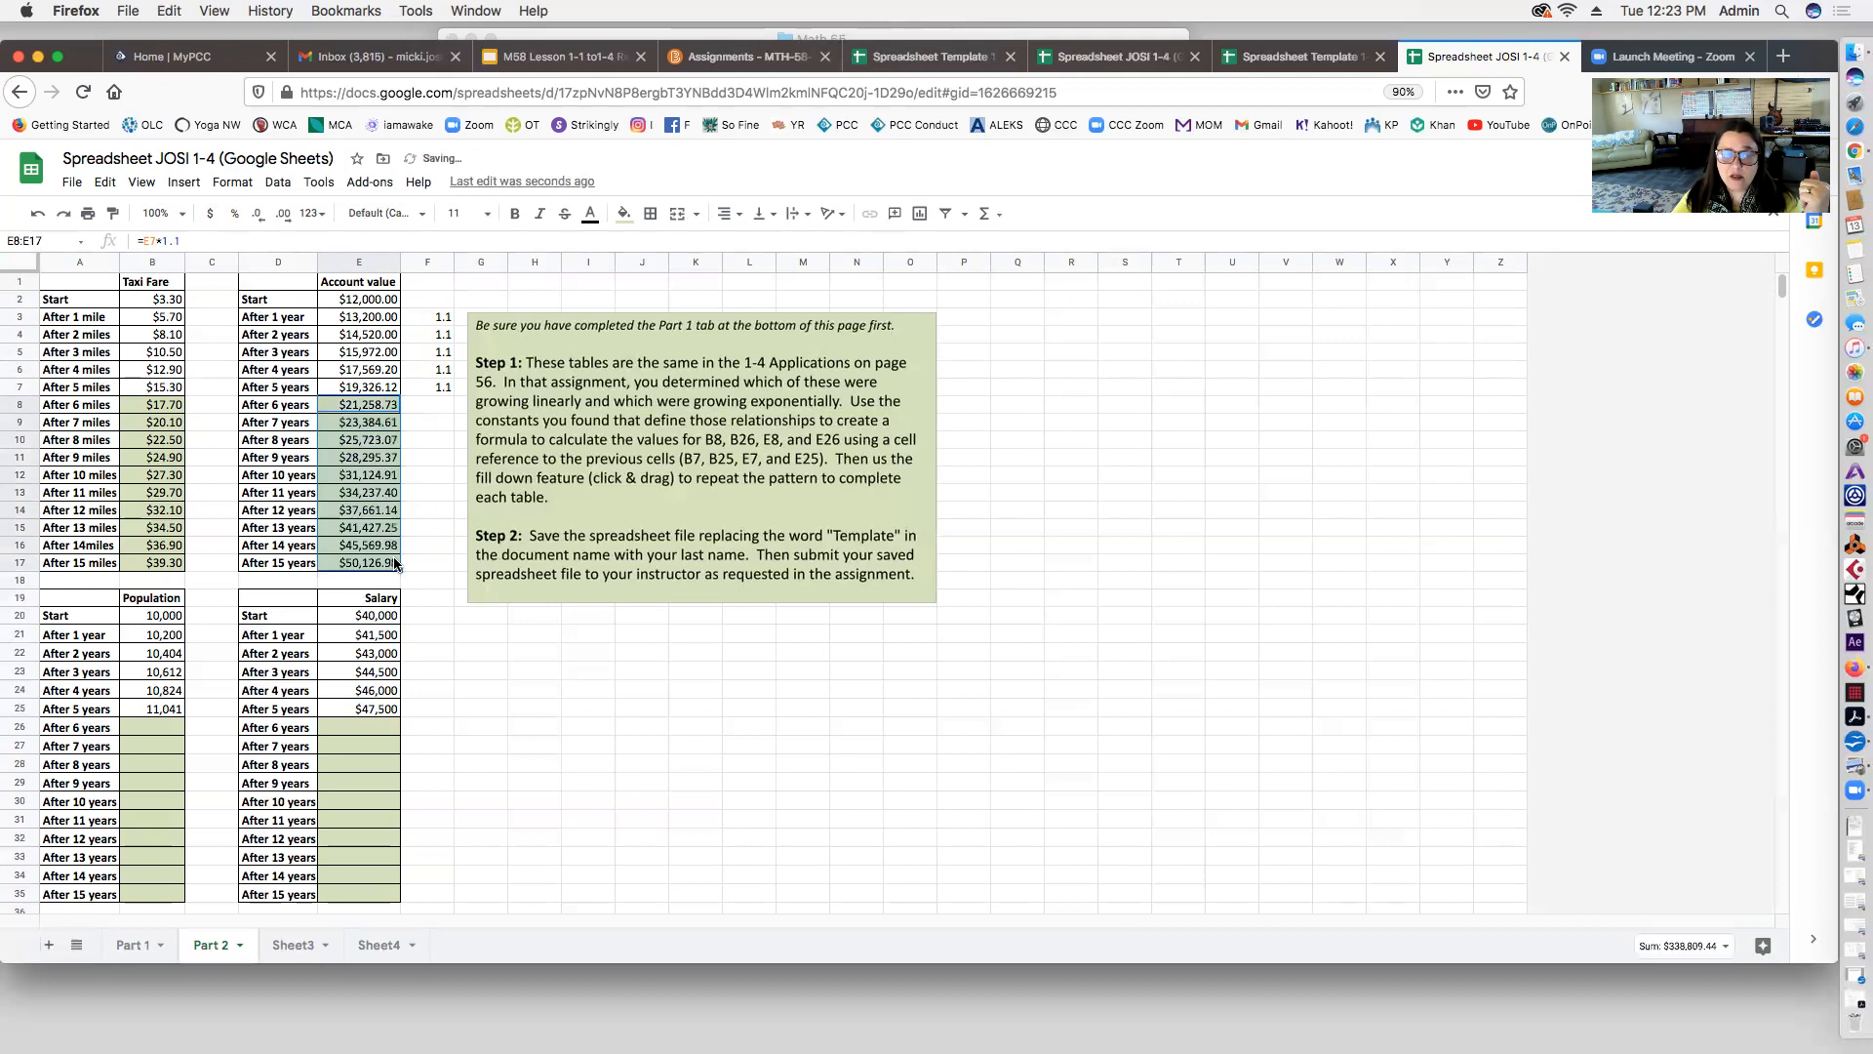
{"action": "left_click", "coordinate": [371, 423]}
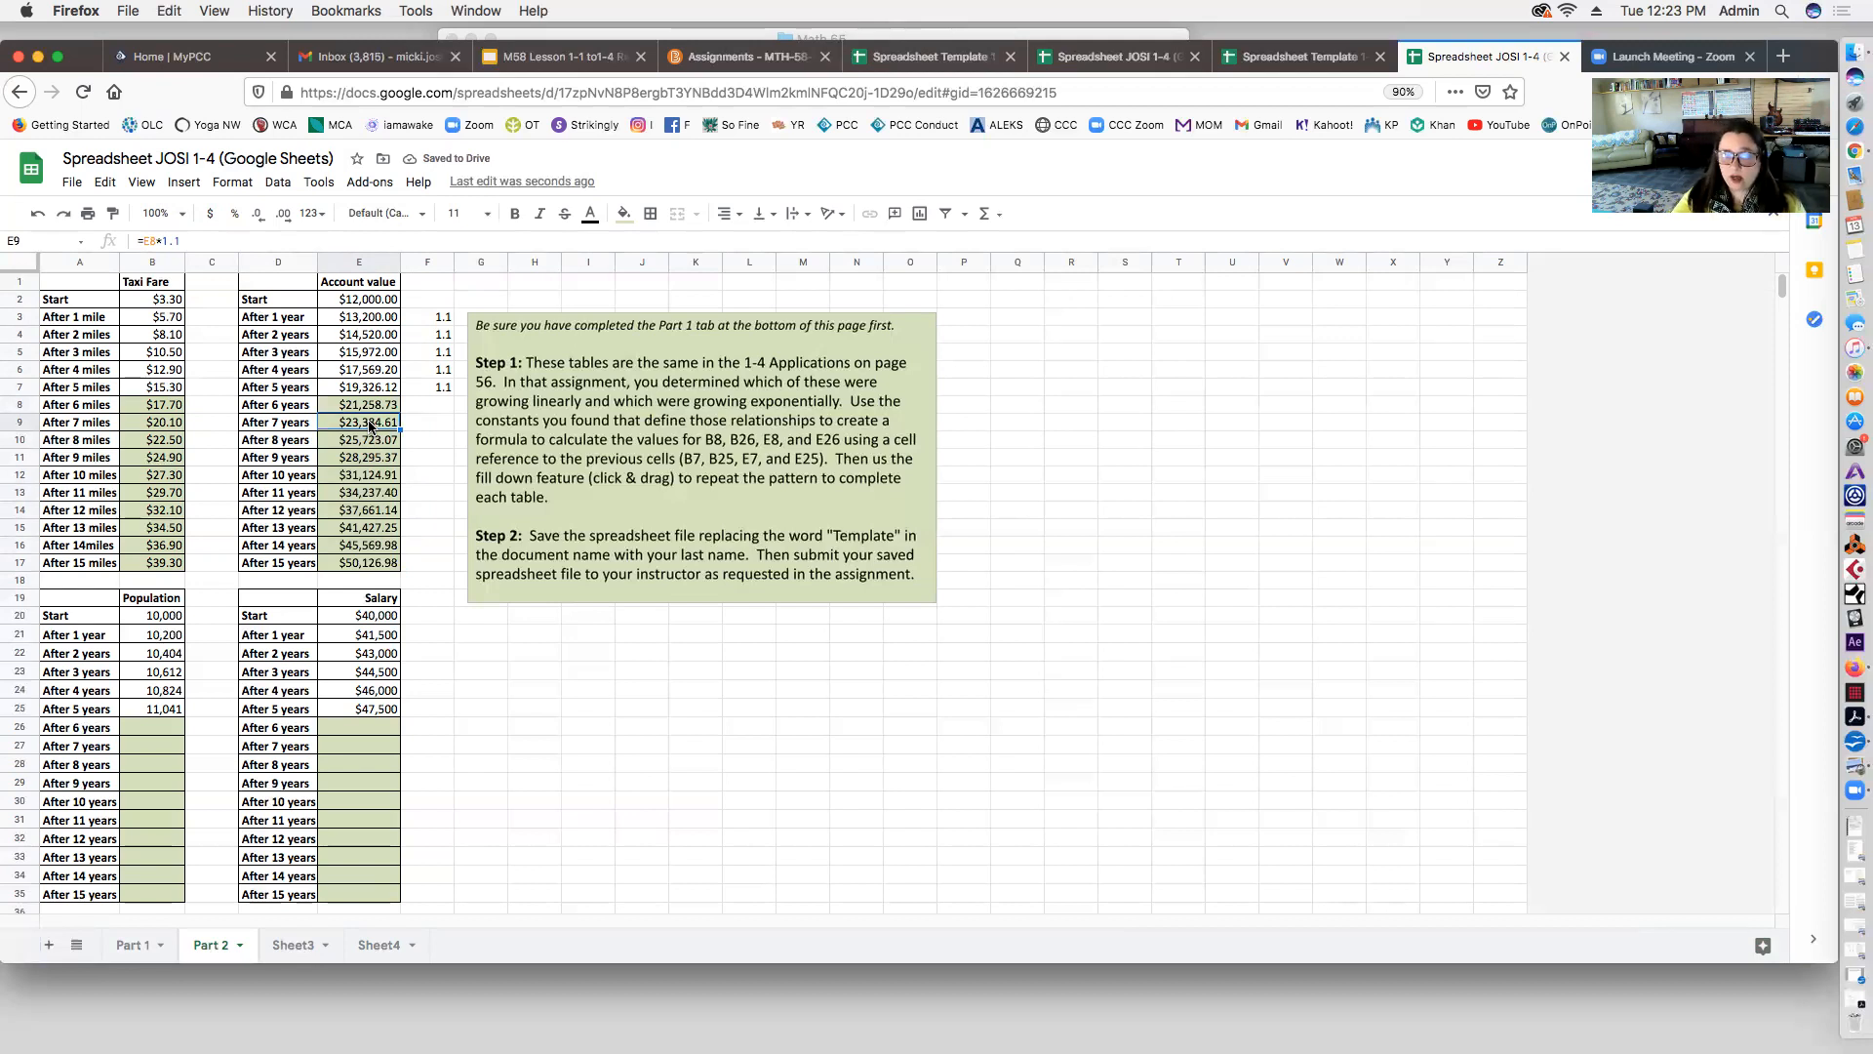
Step: Clear the 1.1 ratio helper cells from column F
{"action": "left_click", "coordinate": [433, 320]}
{"action": "left_click_drag", "start_coordinate": [429, 288], "coordinate": [436, 384]}
{"action": "left_click", "coordinate": [435, 422]}
{"action": "left_click", "coordinate": [441, 388]}
{"action": "left_click_drag", "start_coordinate": [458, 545], "coordinate": [456, 561]}
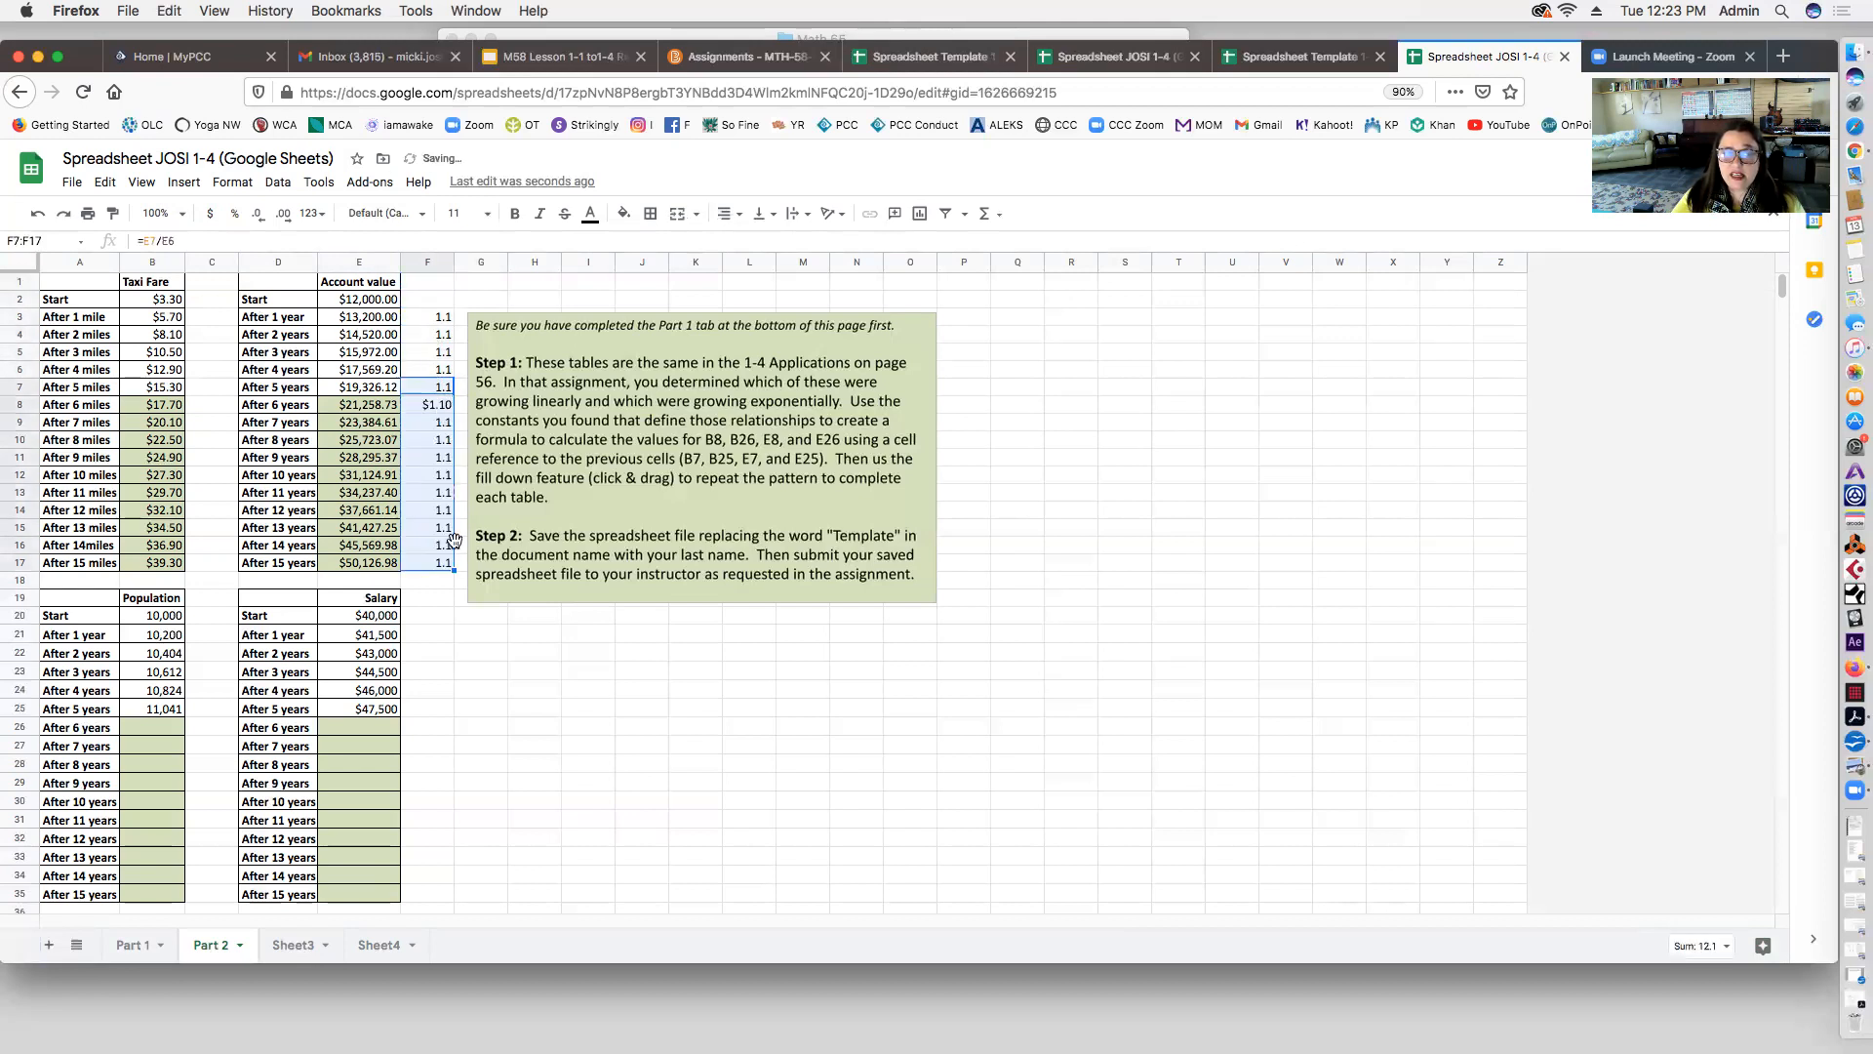
{"action": "left_click", "coordinate": [435, 411]}
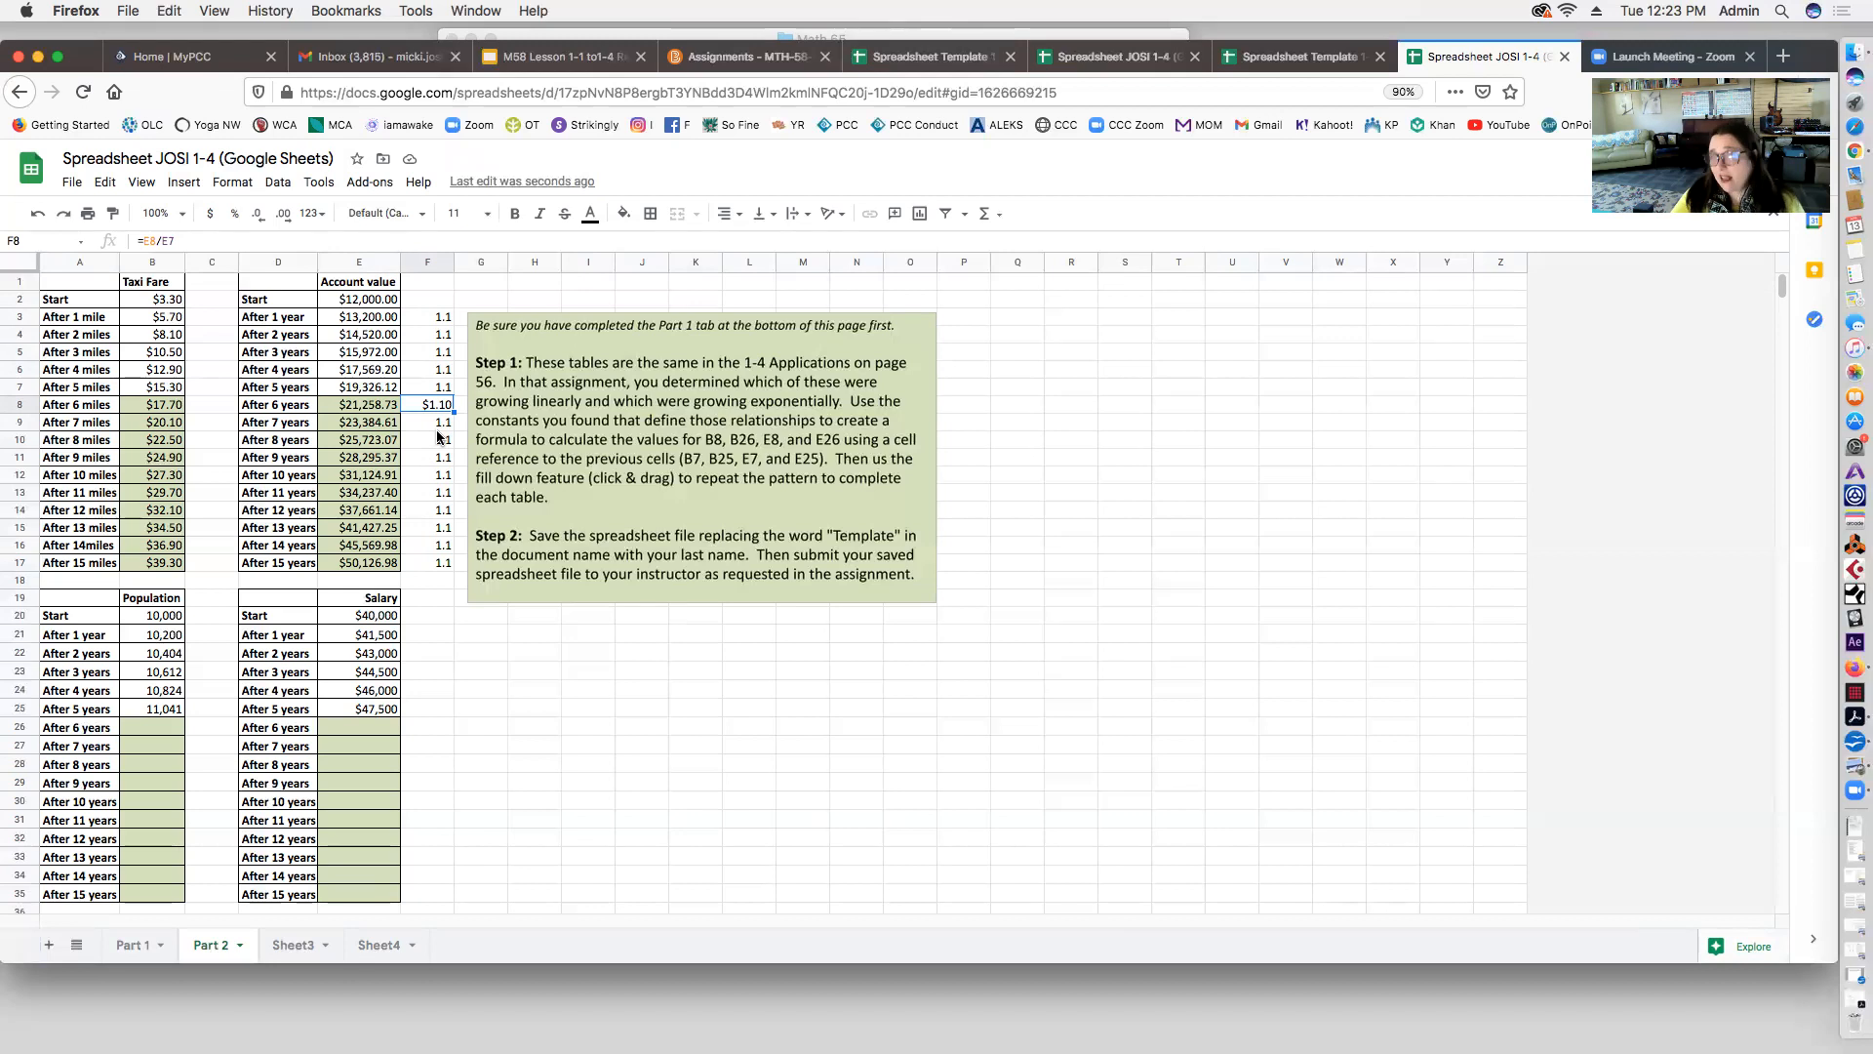
{"action": "left_click_drag", "start_coordinate": [429, 286], "coordinate": [444, 560]}
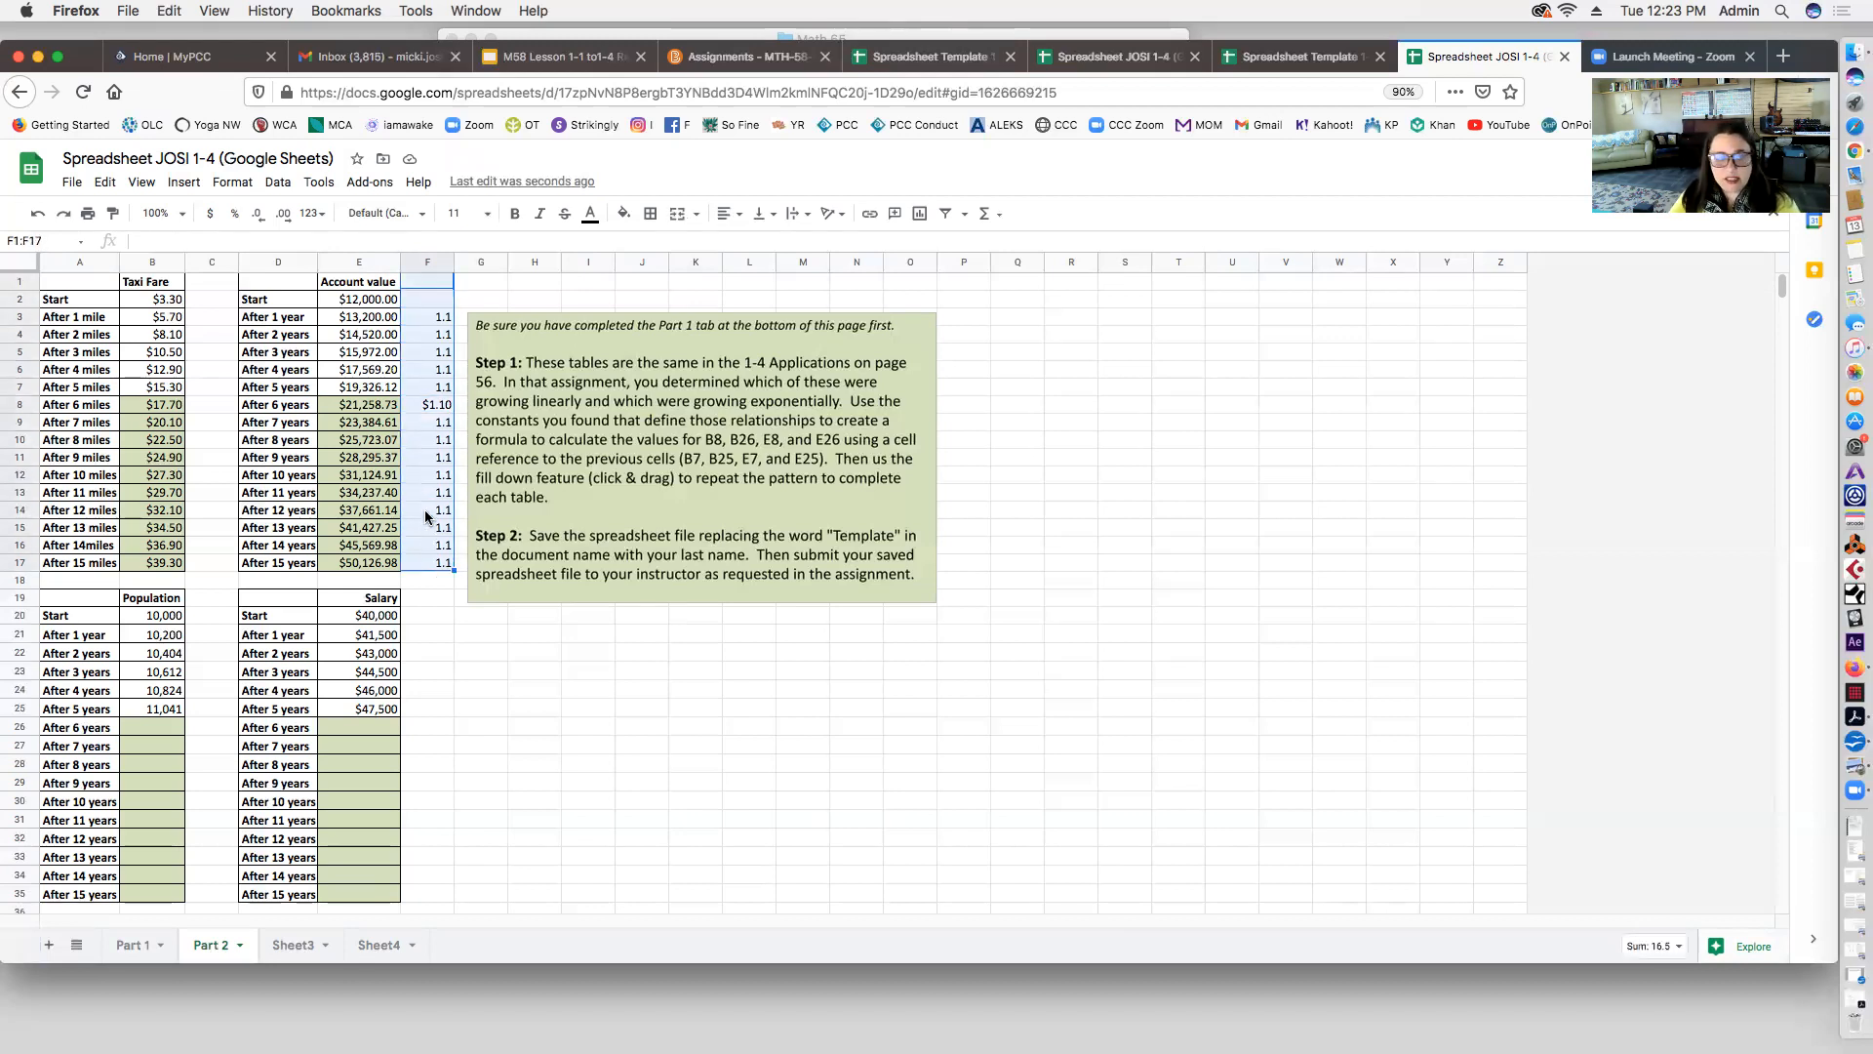
{"action": "key", "text": "Delete"}
{"action": "scroll", "coordinate": [283, 561], "scroll_direction": "down", "scroll_amount": 1}
{"action": "scroll", "coordinate": [281, 559], "scroll_direction": "down", "scroll_amount": 4}
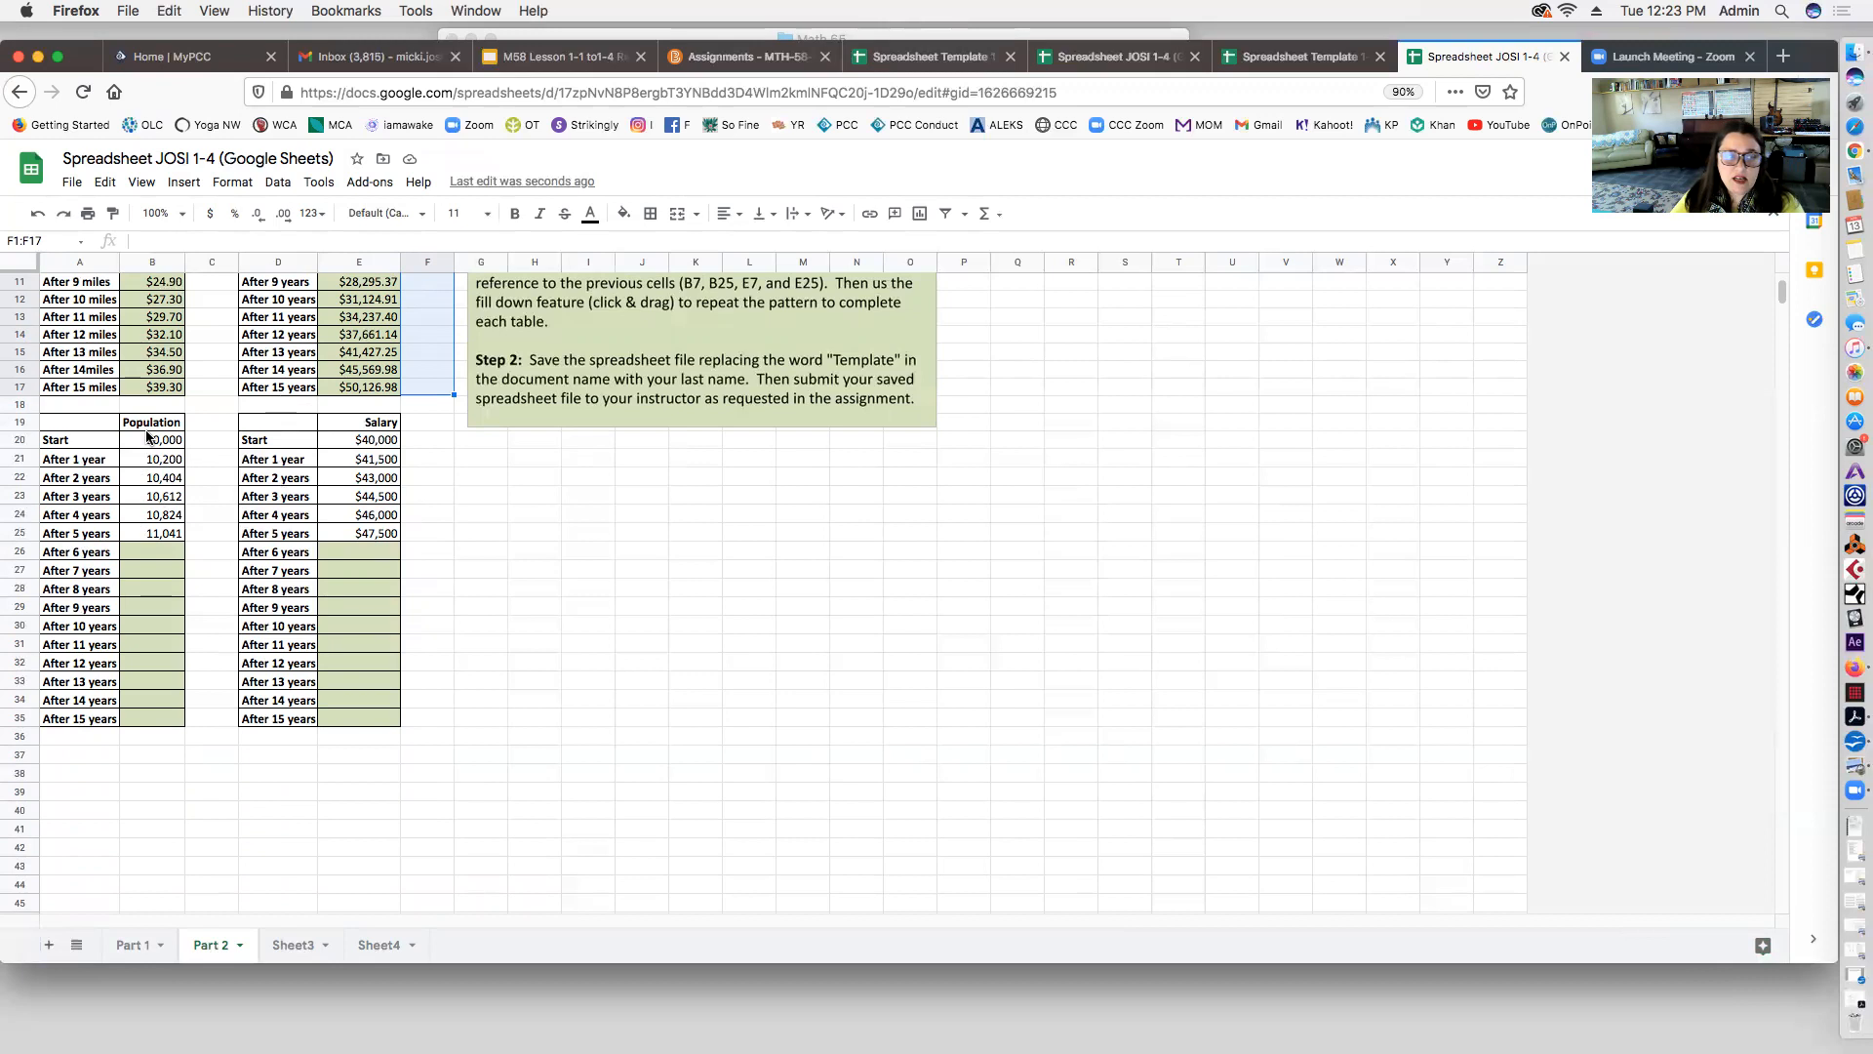
{"action": "left_click", "coordinate": [170, 478]}
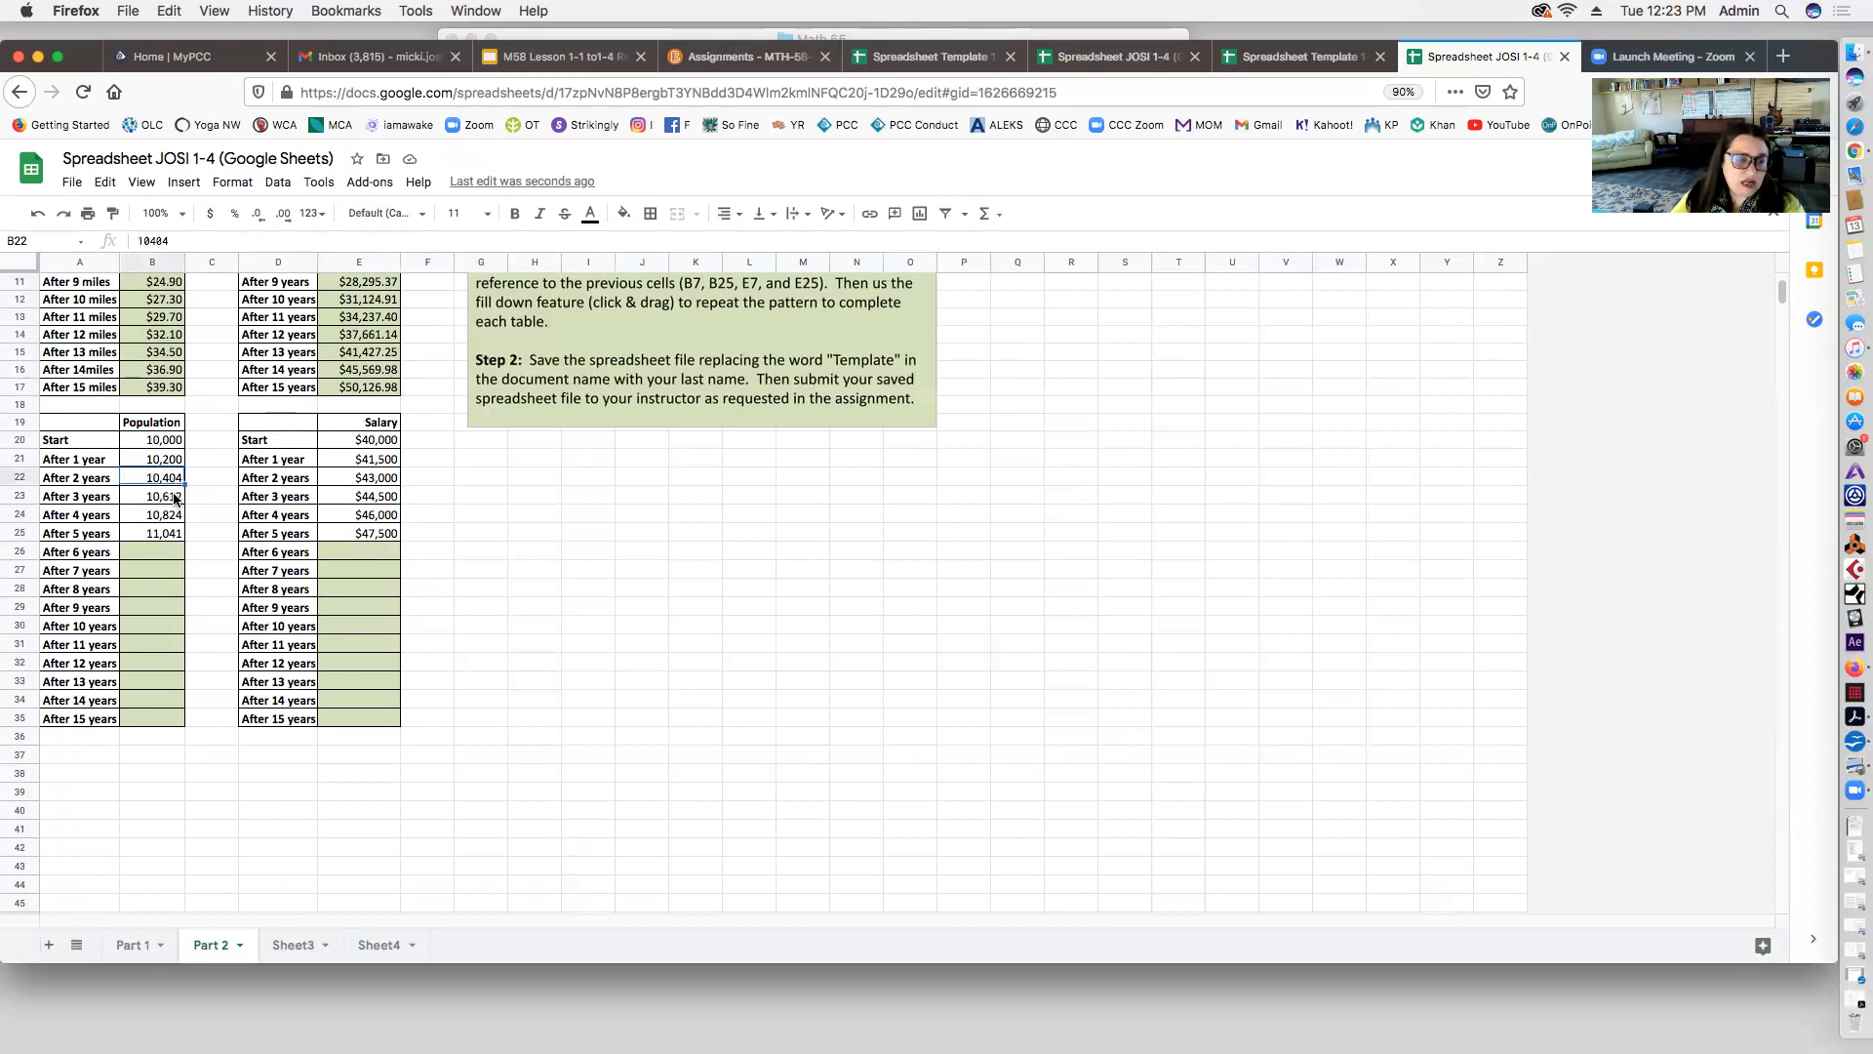
{"action": "left_click", "coordinate": [173, 498]}
{"action": "left_click", "coordinate": [170, 517]}
{"action": "left_click", "coordinate": [170, 535]}
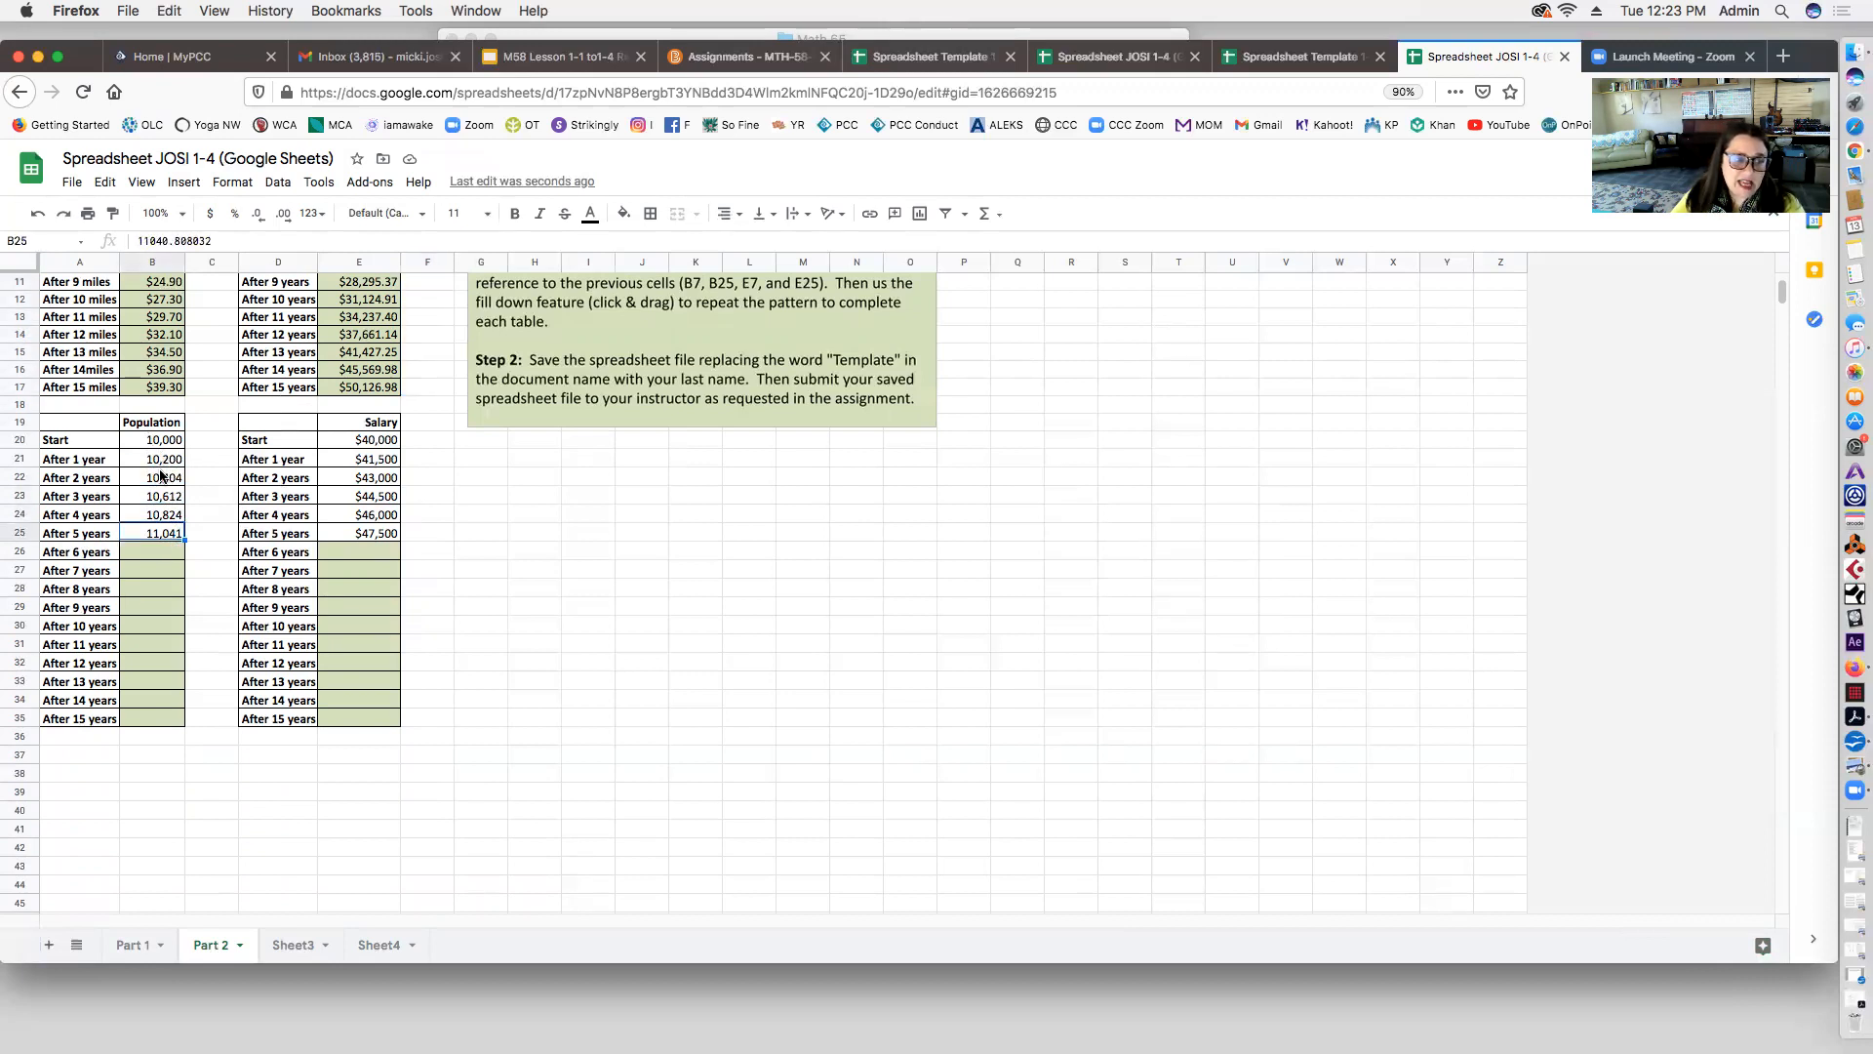
{"action": "left_click", "coordinate": [203, 441]}
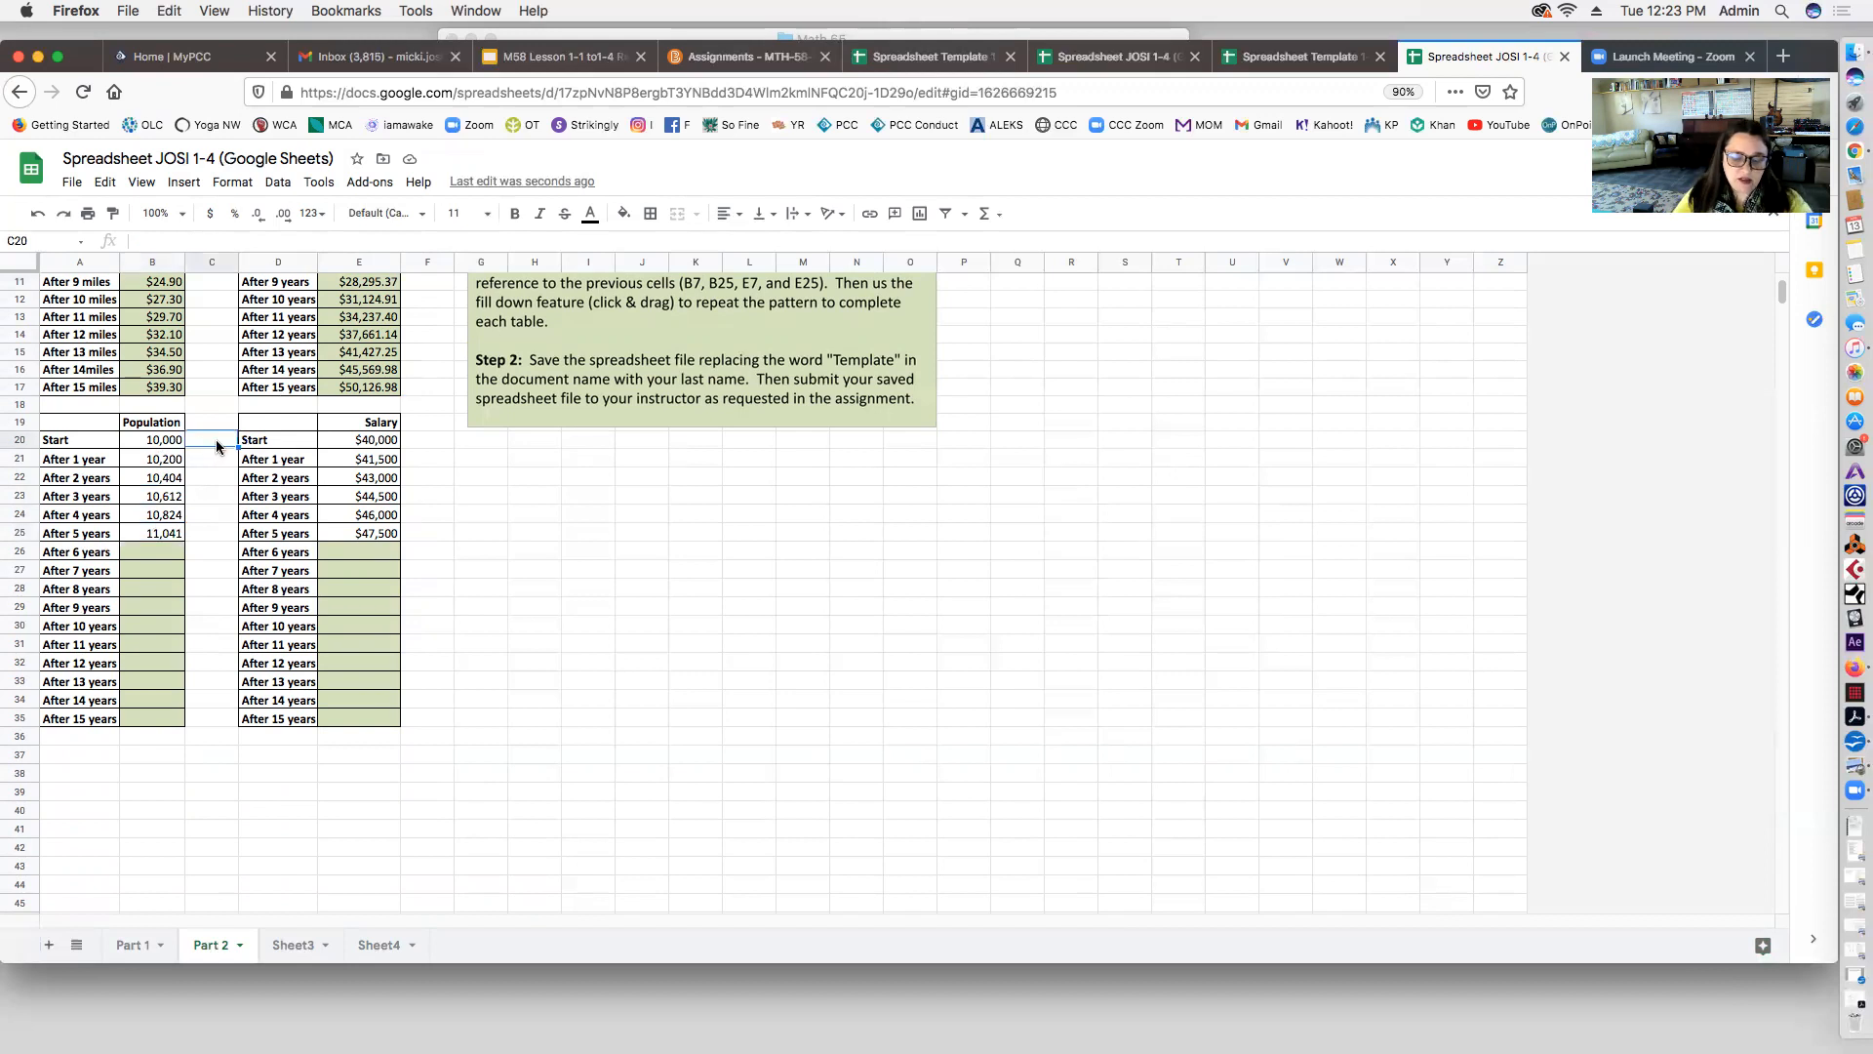
{"action": "type", "text": "="}
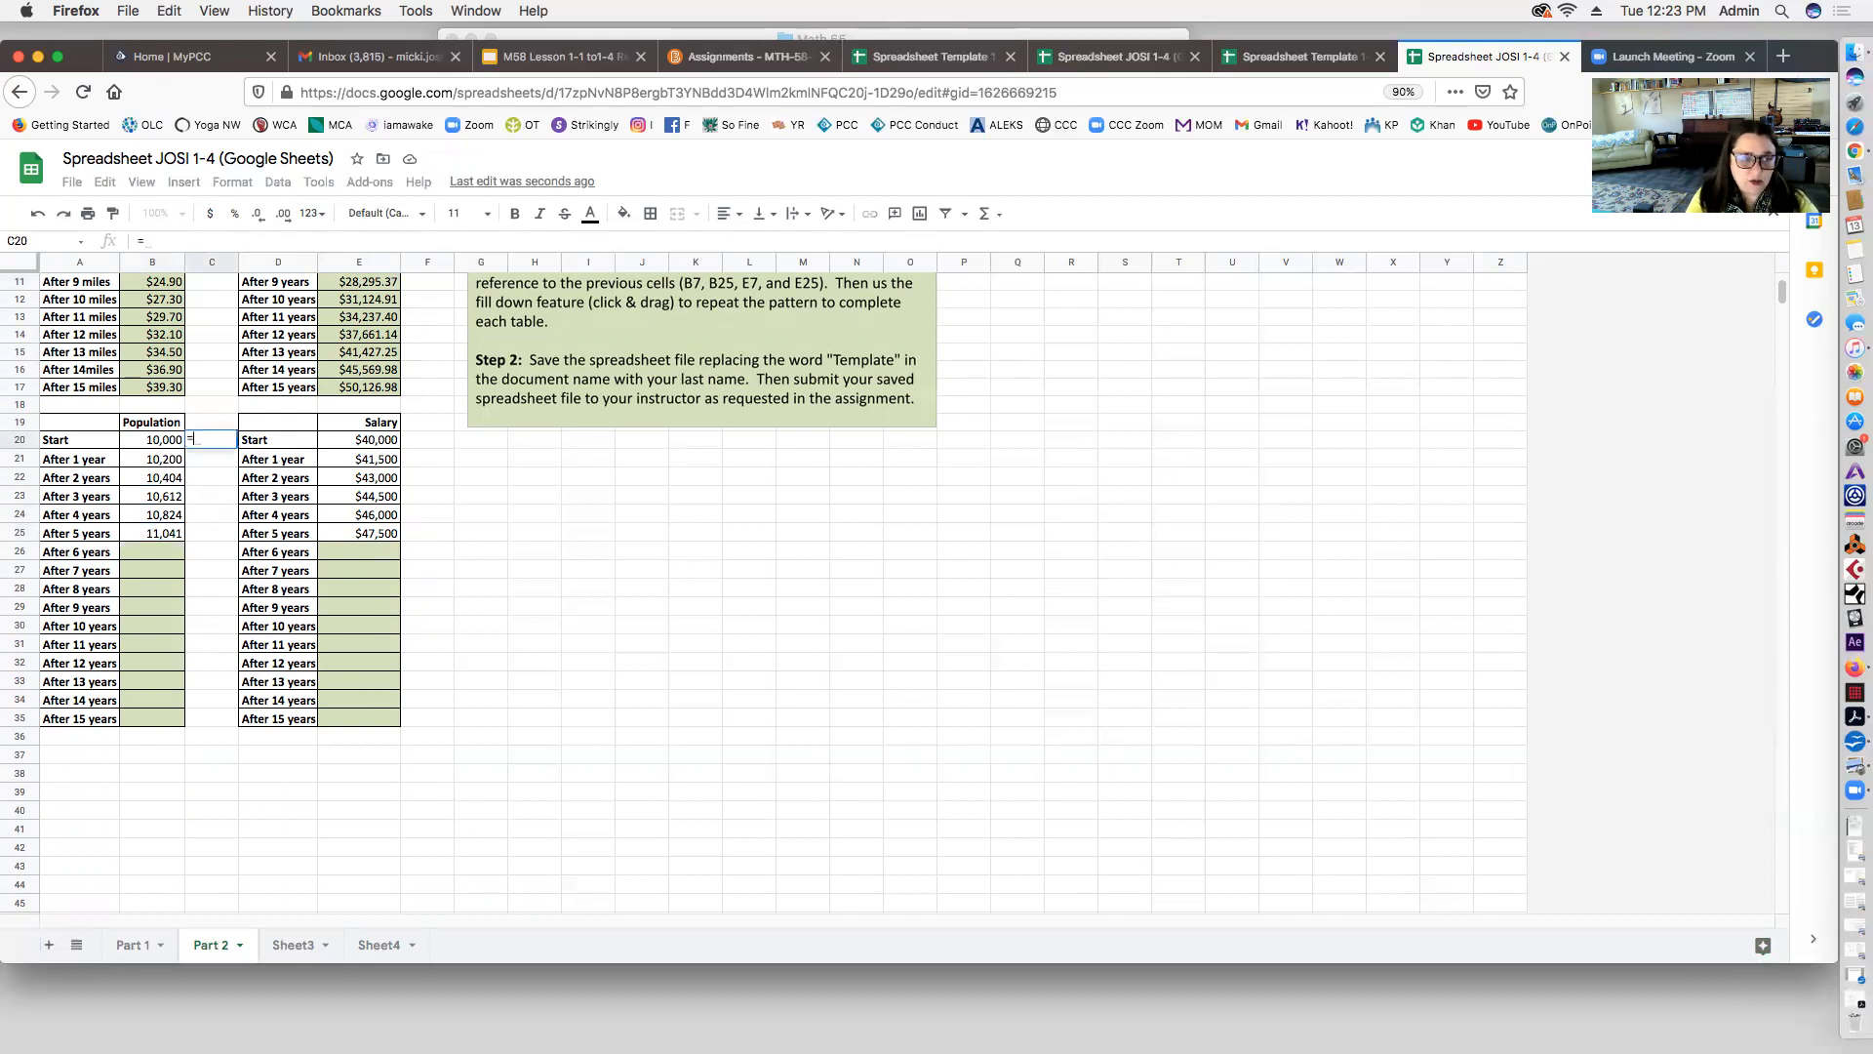
{"action": "left_click", "coordinate": [163, 459]}
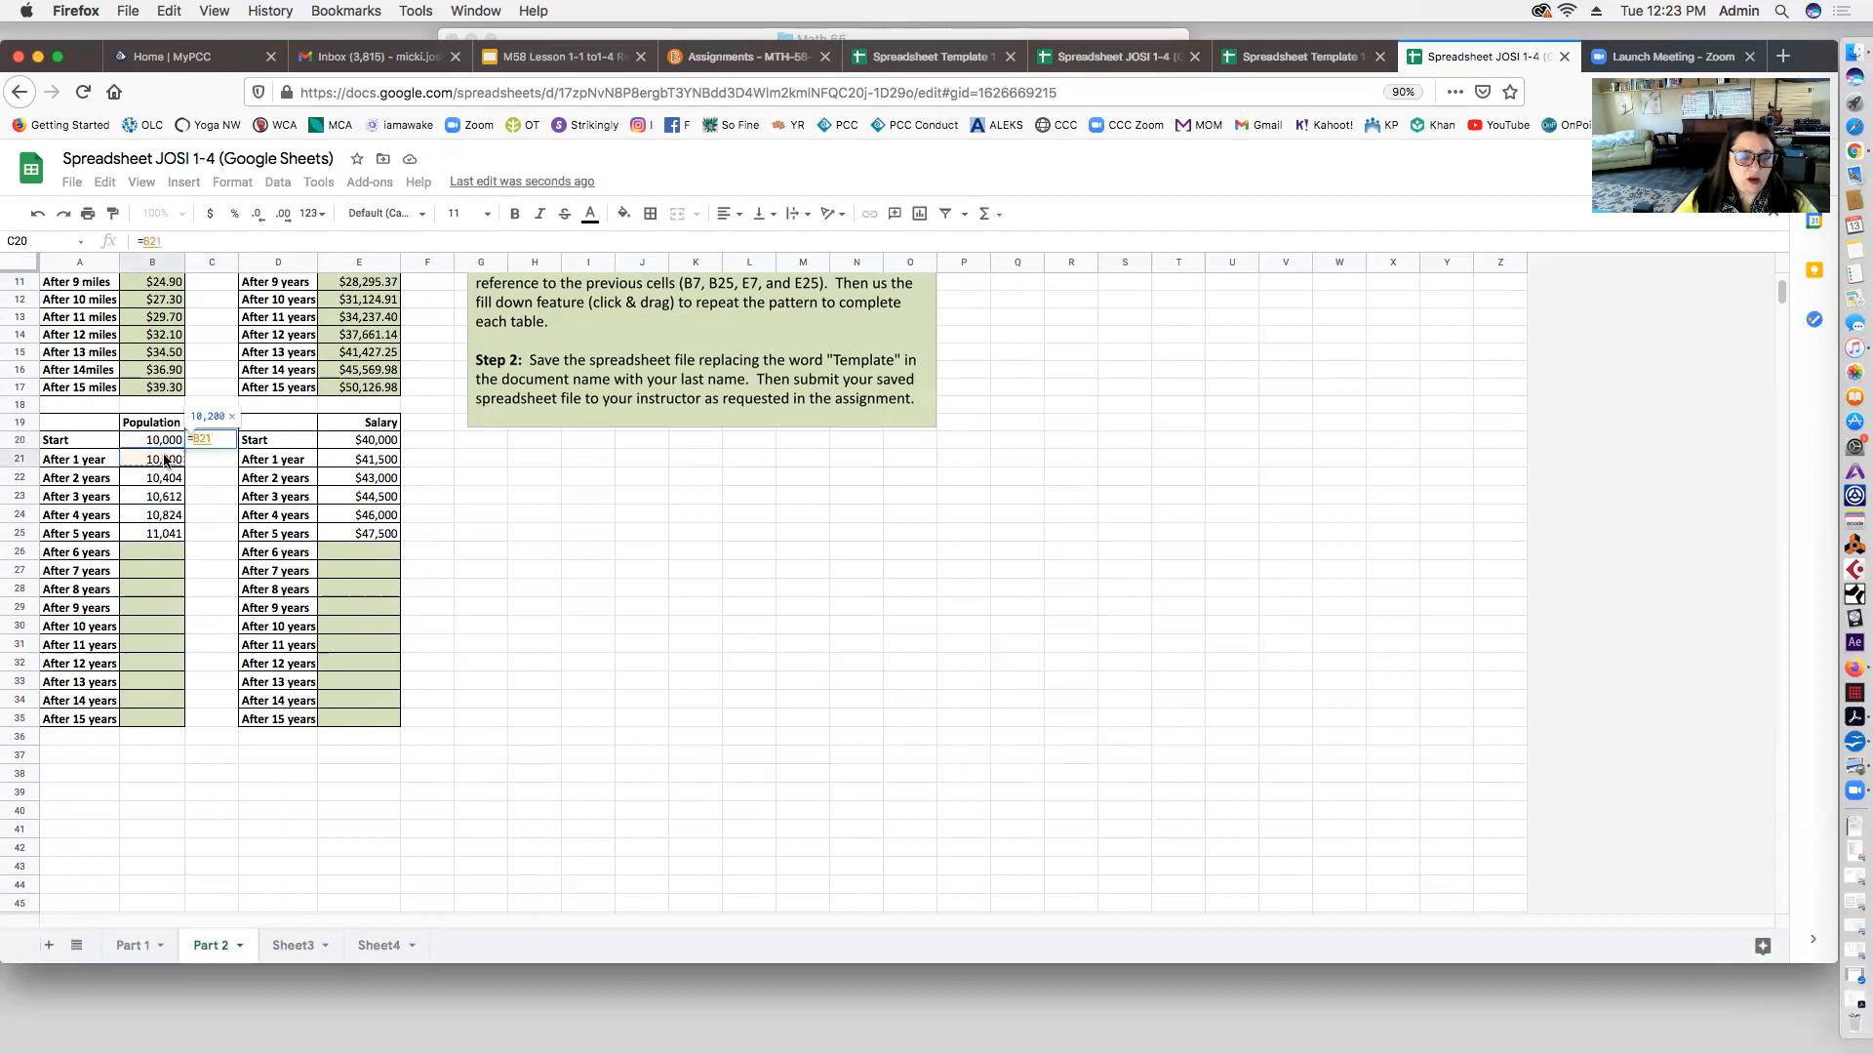
{"action": "type", "text": "-"}
{"action": "left_click", "coordinate": [149, 445]}
{"action": "key", "text": "Return"}
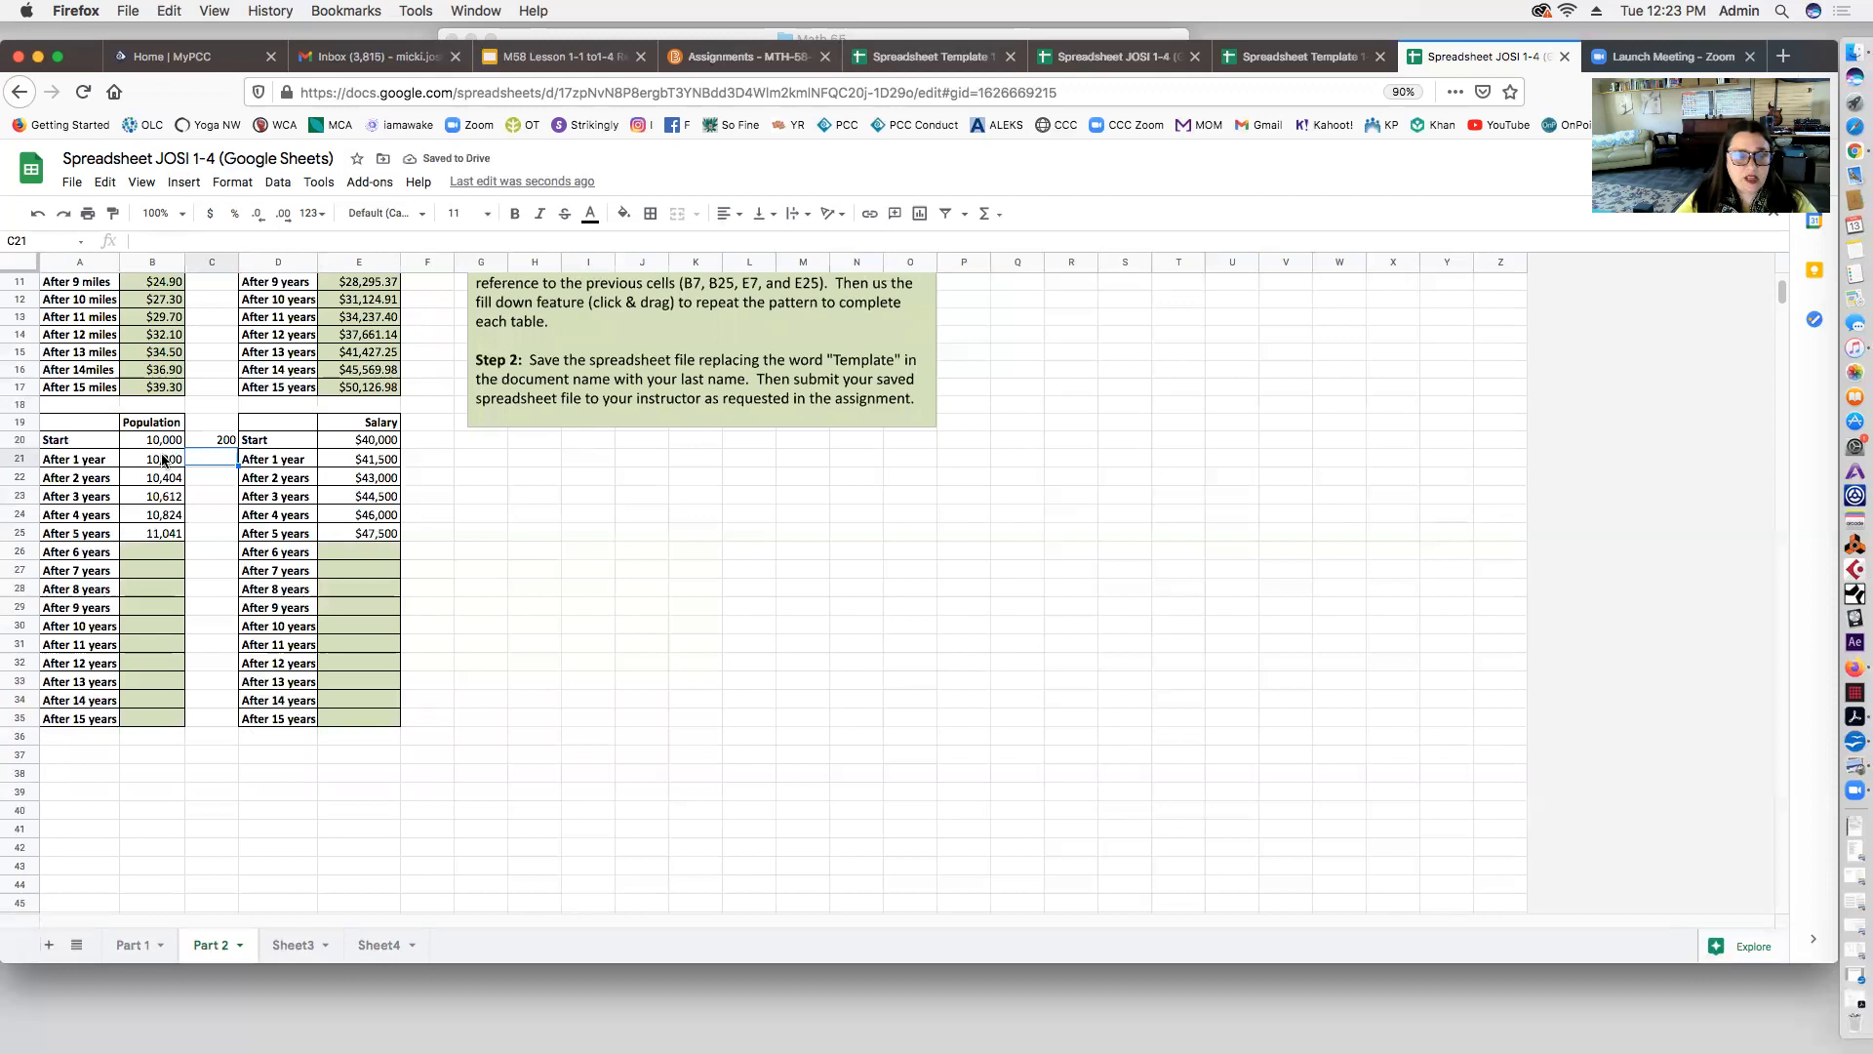
{"action": "left_click", "coordinate": [216, 441]}
{"action": "left_click_drag", "start_coordinate": [238, 449], "coordinate": [235, 616]}
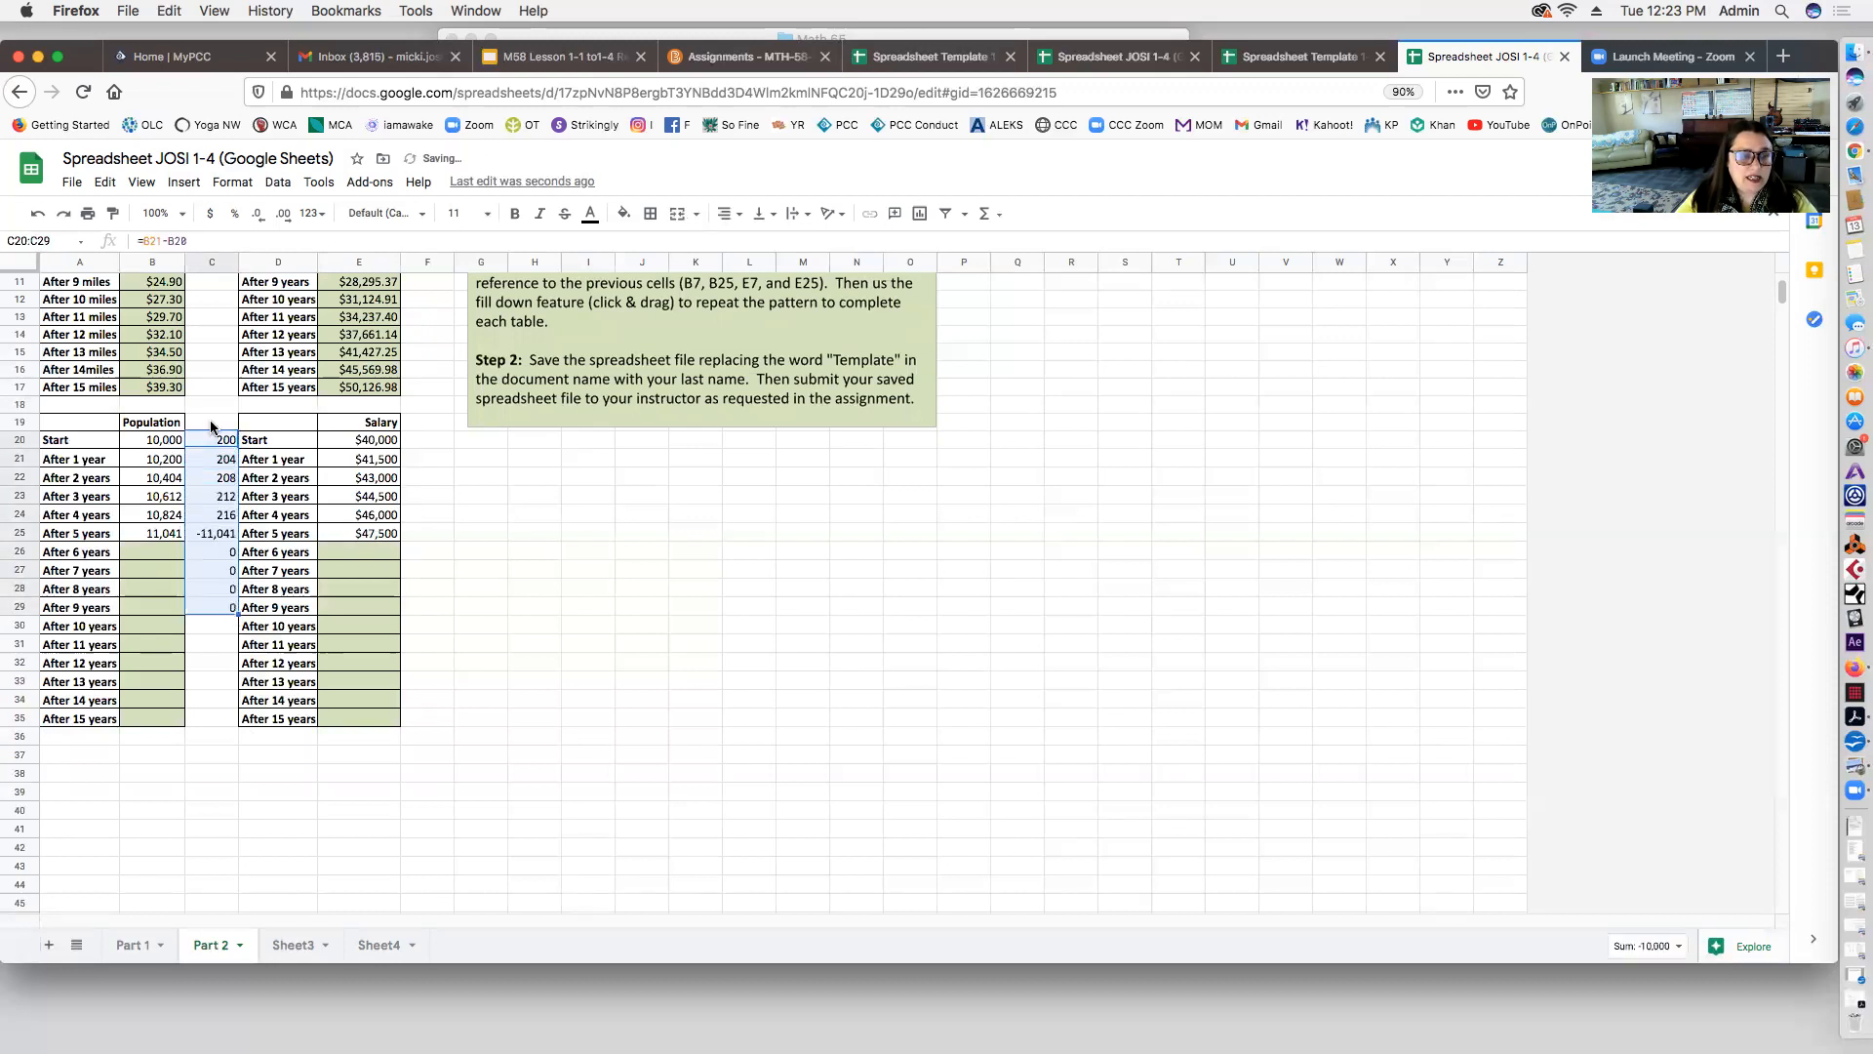
{"action": "left_click", "coordinate": [212, 534]}
{"action": "left_click_drag", "start_coordinate": [212, 535], "coordinate": [217, 620]}
{"action": "key", "text": "Delete"}
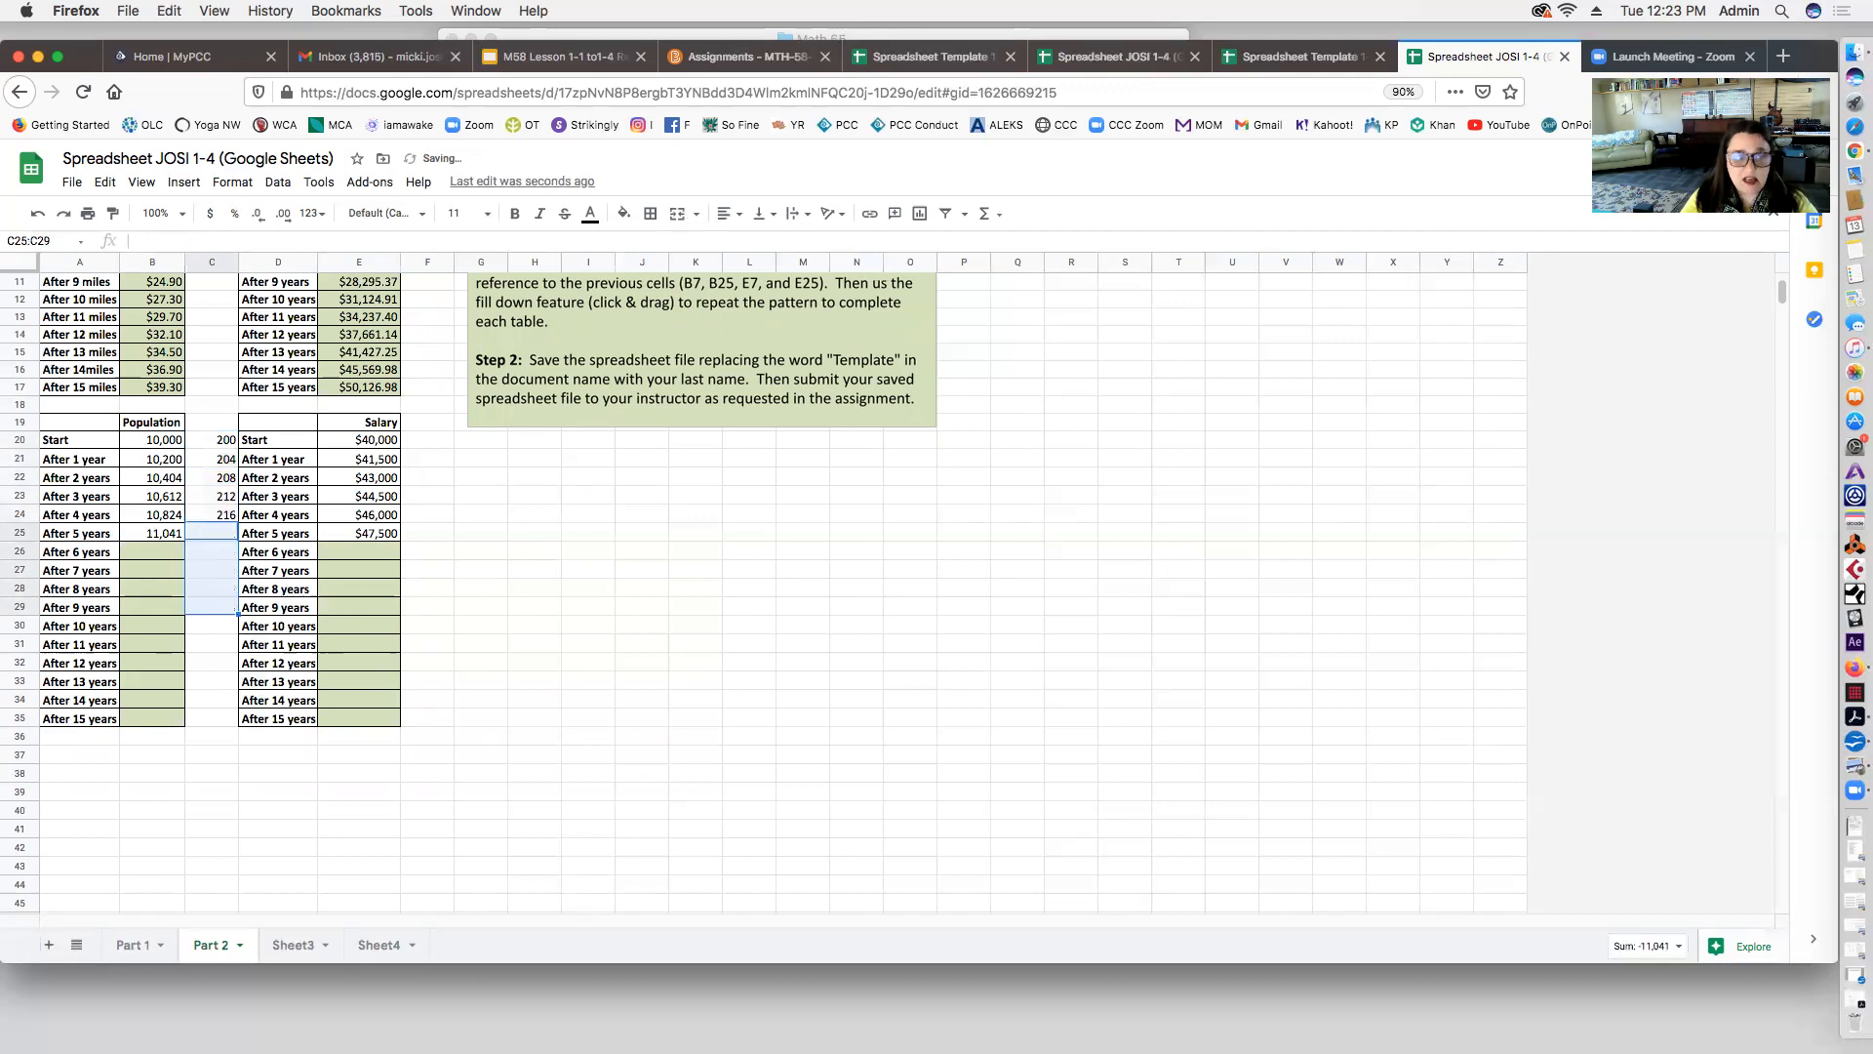
{"action": "left_click_drag", "start_coordinate": [224, 443], "coordinate": [215, 512]}
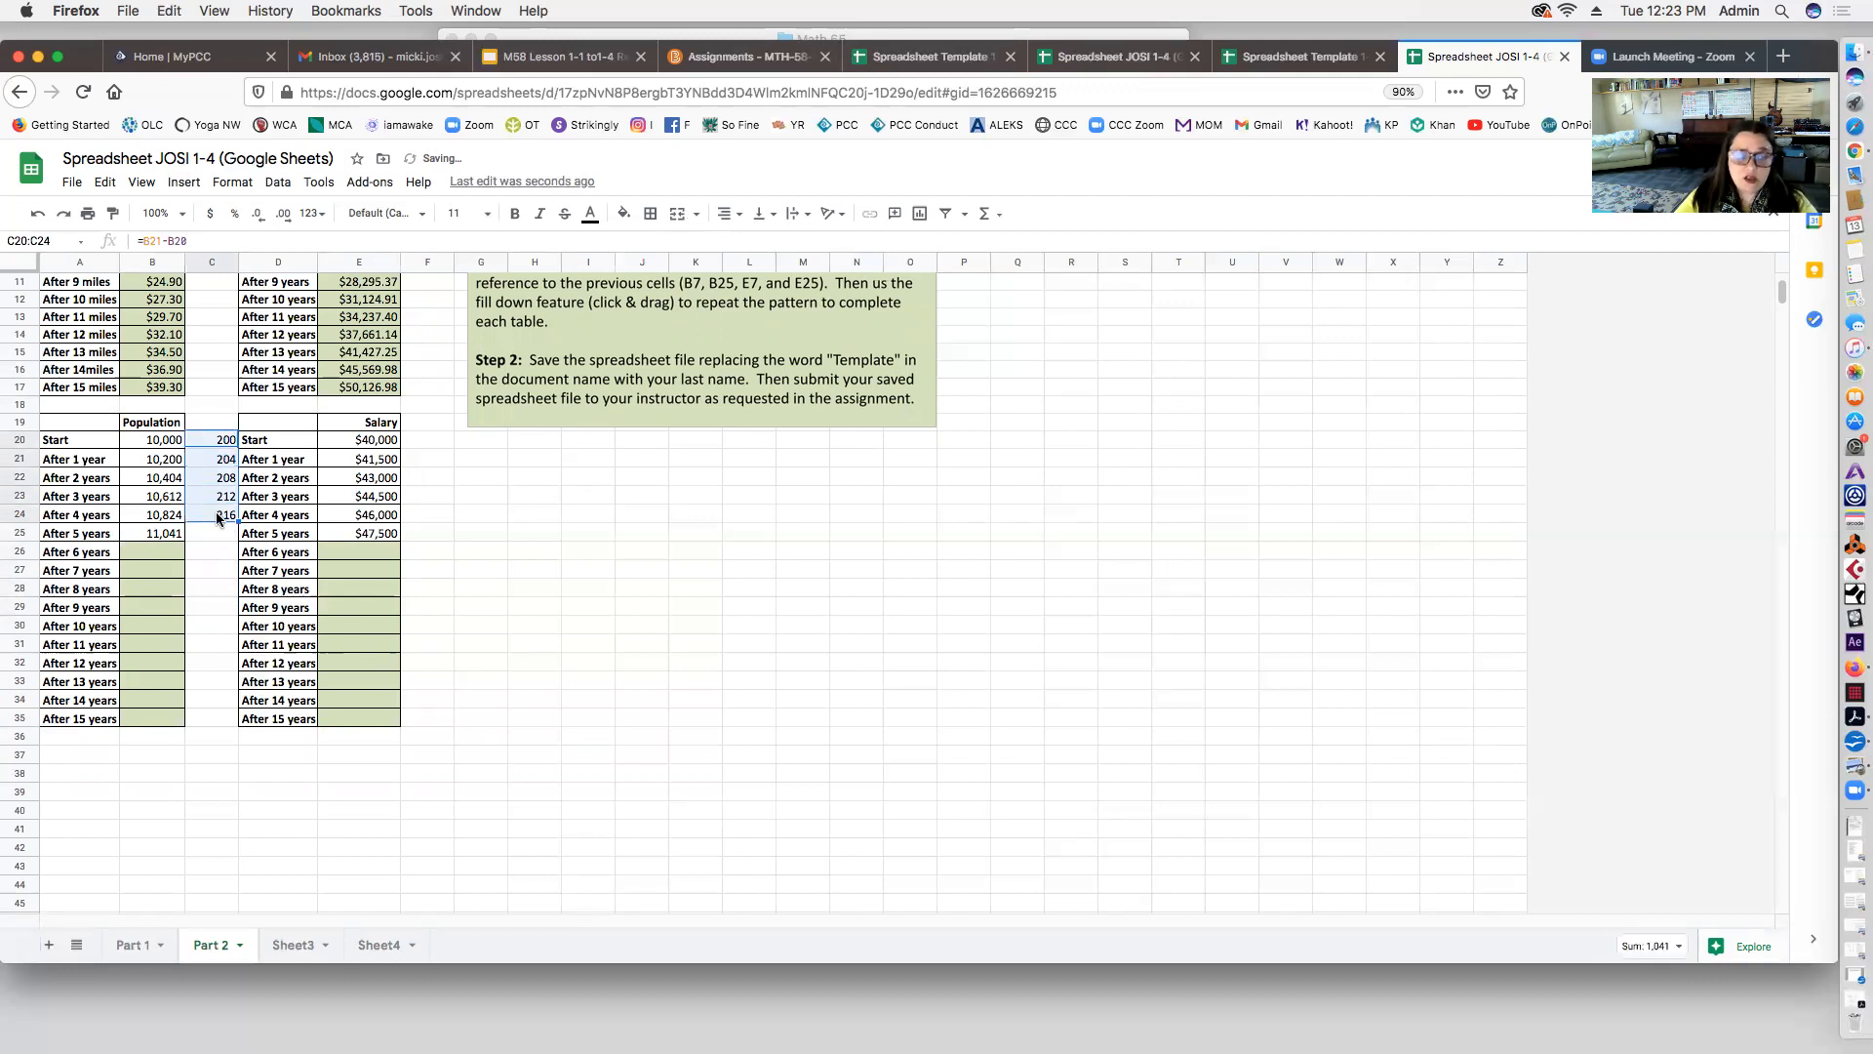
{"action": "key", "text": "Delete"}
{"action": "left_click", "coordinate": [203, 569]}
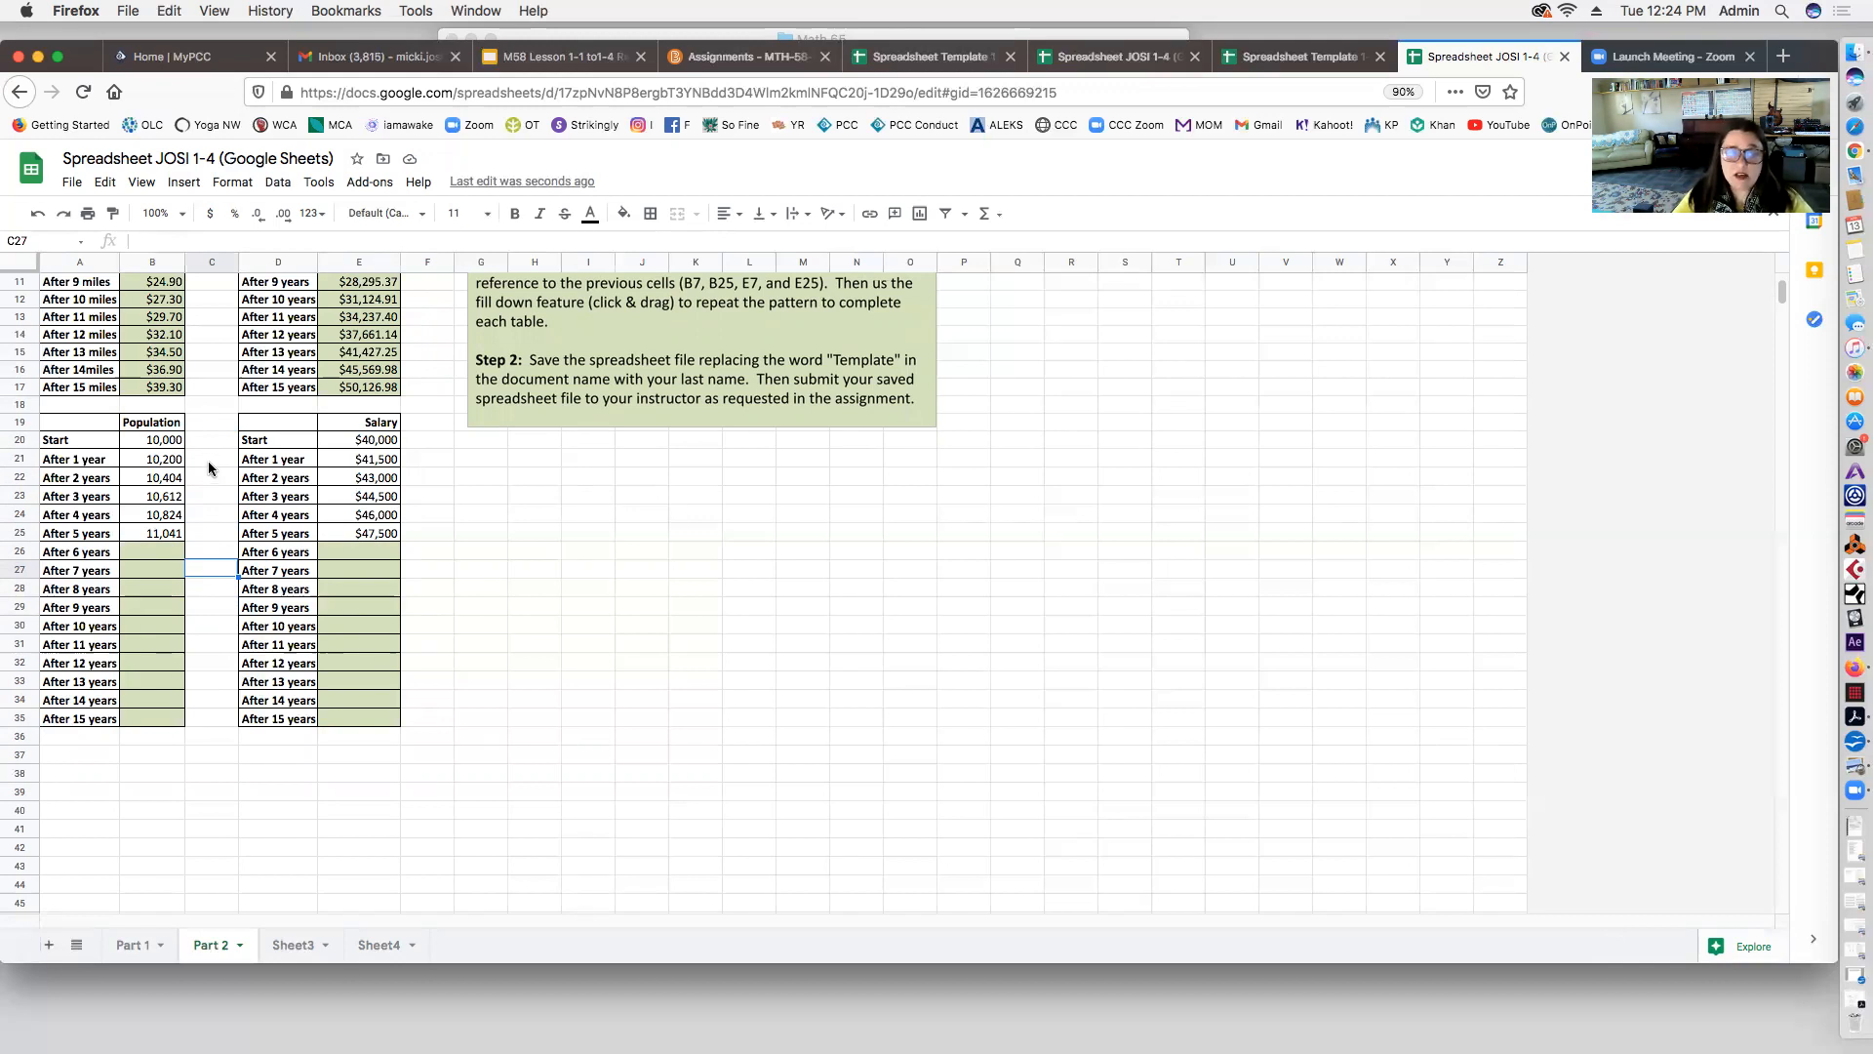
{"action": "left_click", "coordinate": [209, 464]}
{"action": "type", "text": "="}
{"action": "left_click", "coordinate": [152, 464]}
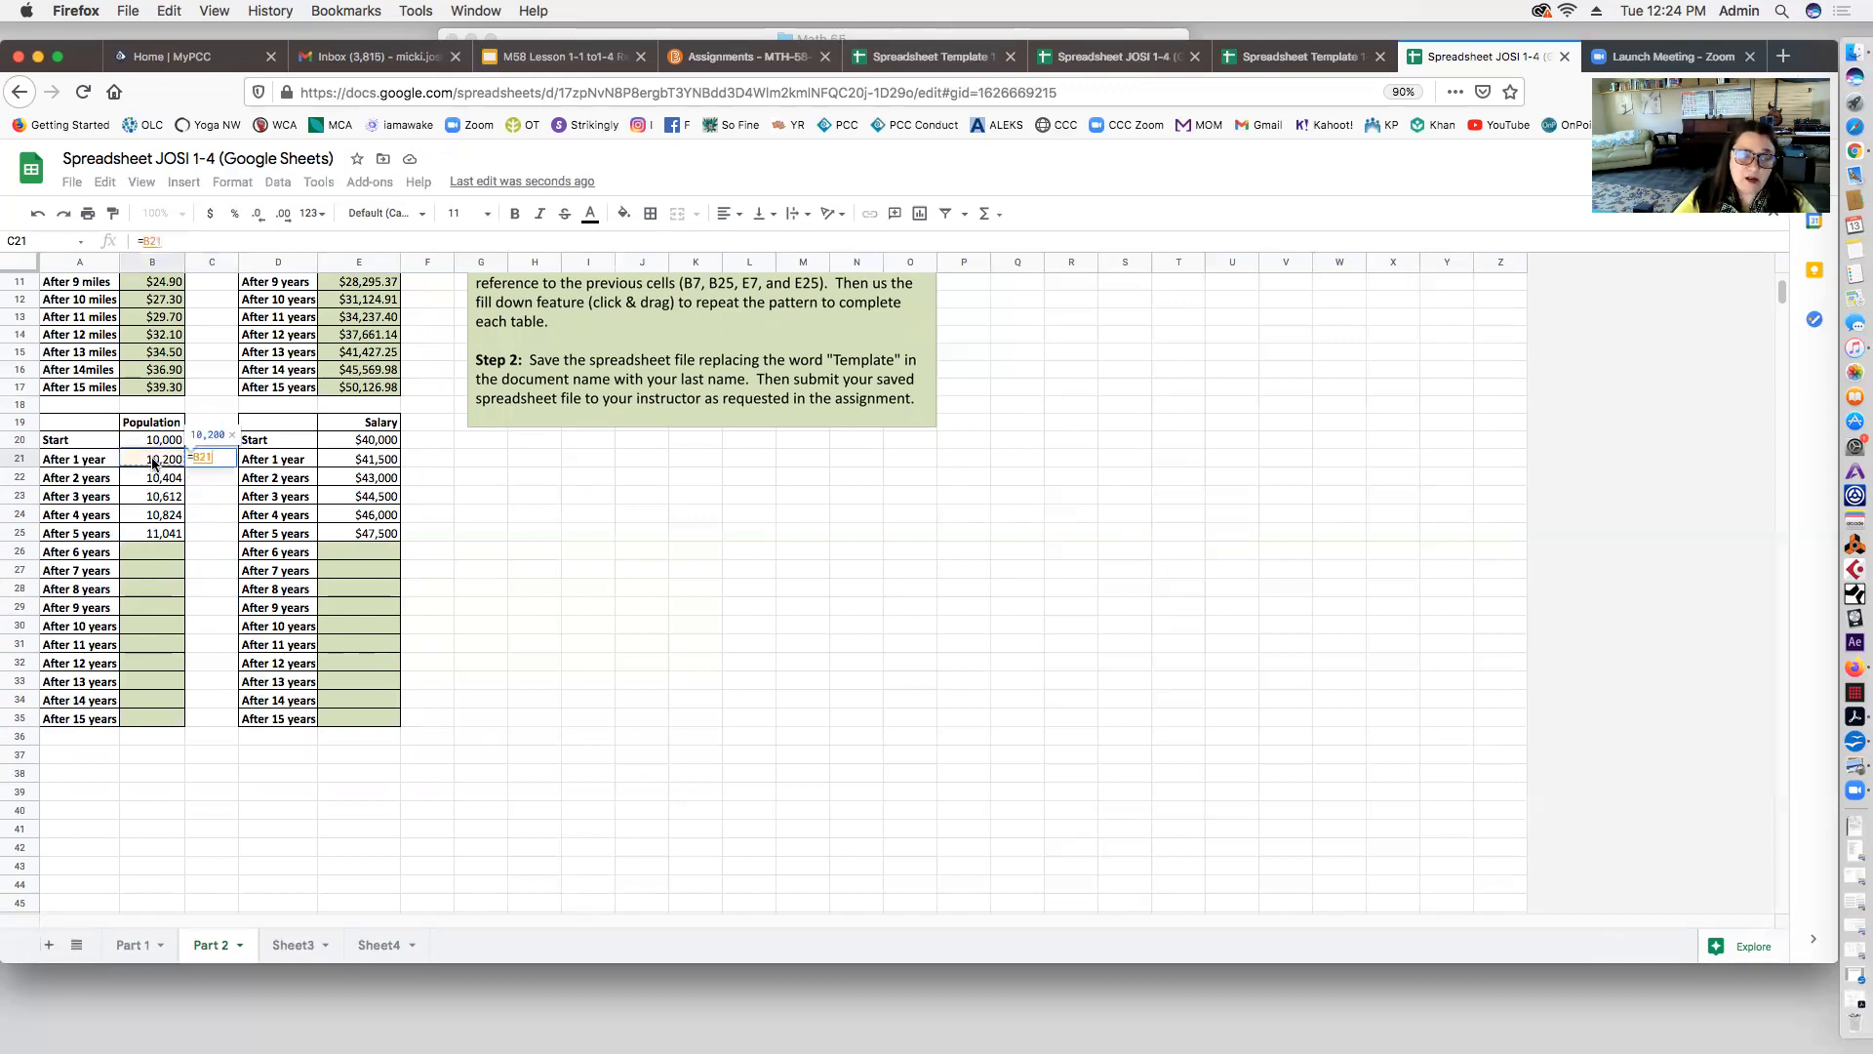
{"action": "type", "text": "/"}
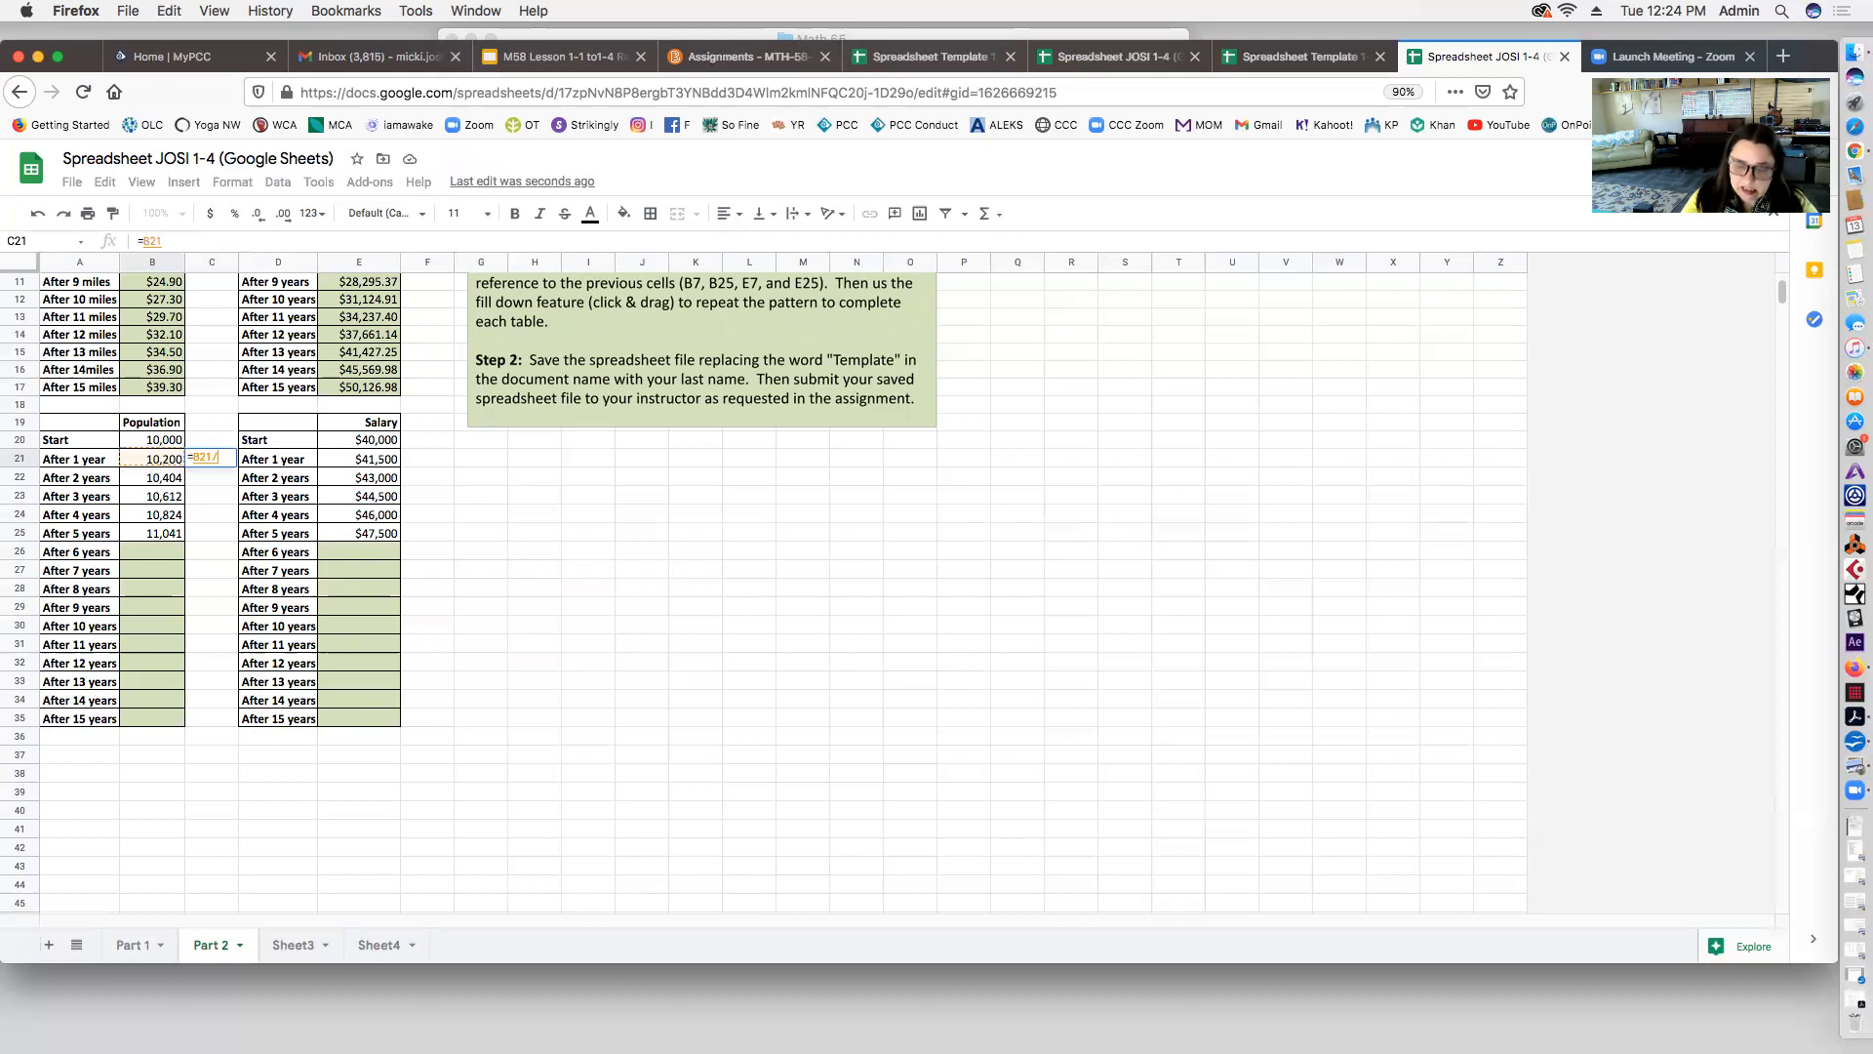
{"action": "left_click", "coordinate": [143, 442]}
{"action": "key", "text": "Return"}
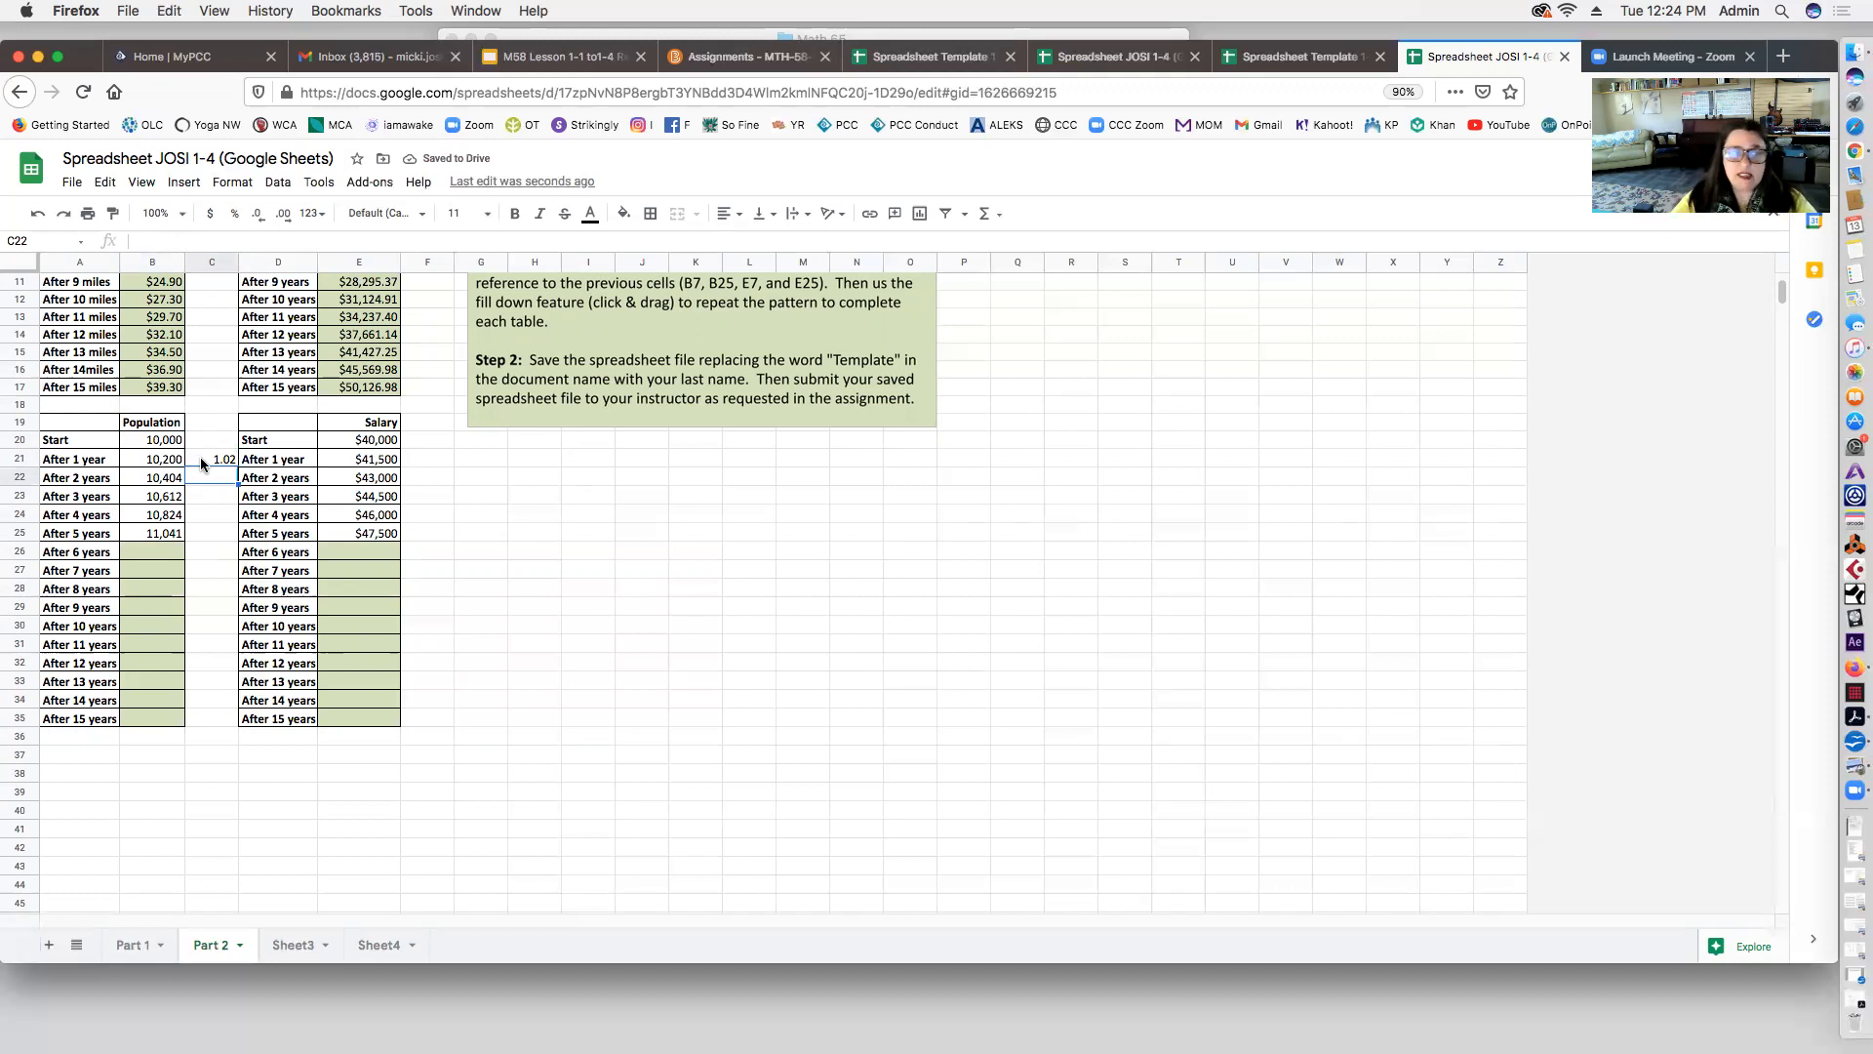
{"action": "left_click", "coordinate": [214, 457]}
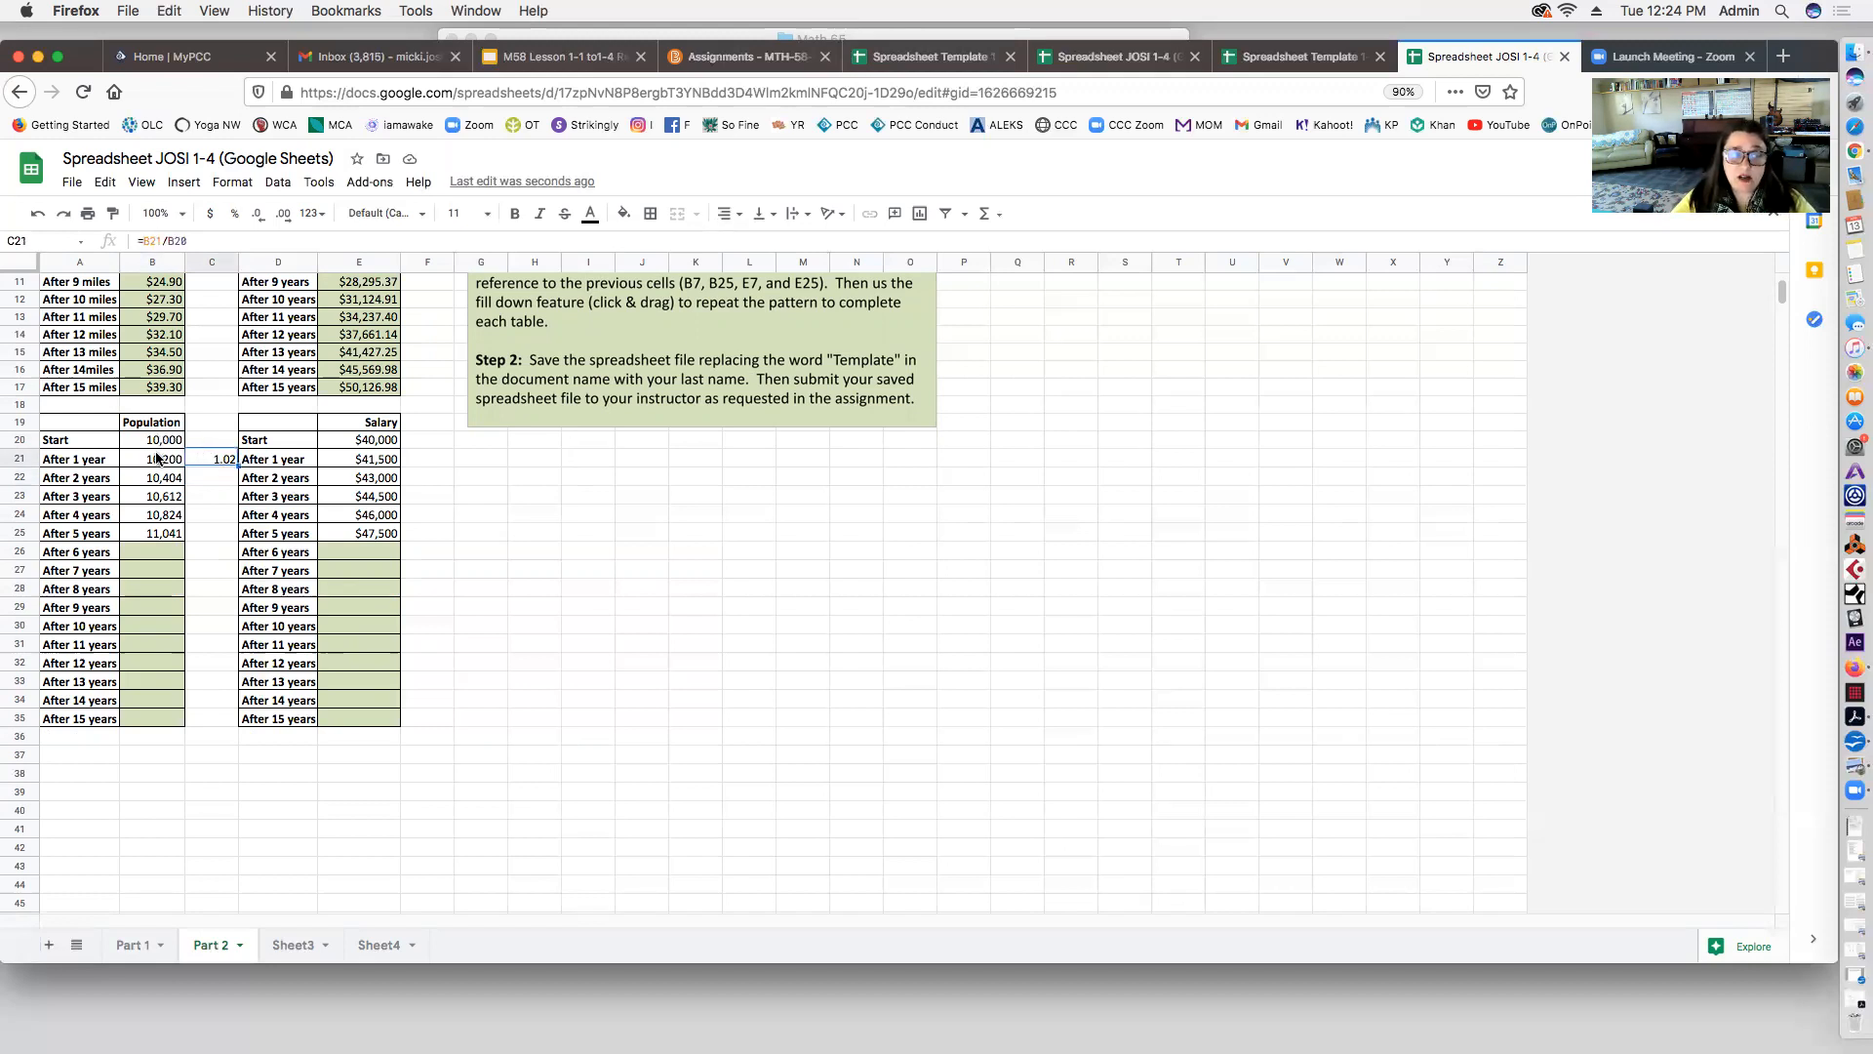
{"action": "left_click_drag", "start_coordinate": [237, 465], "coordinate": [235, 537]}
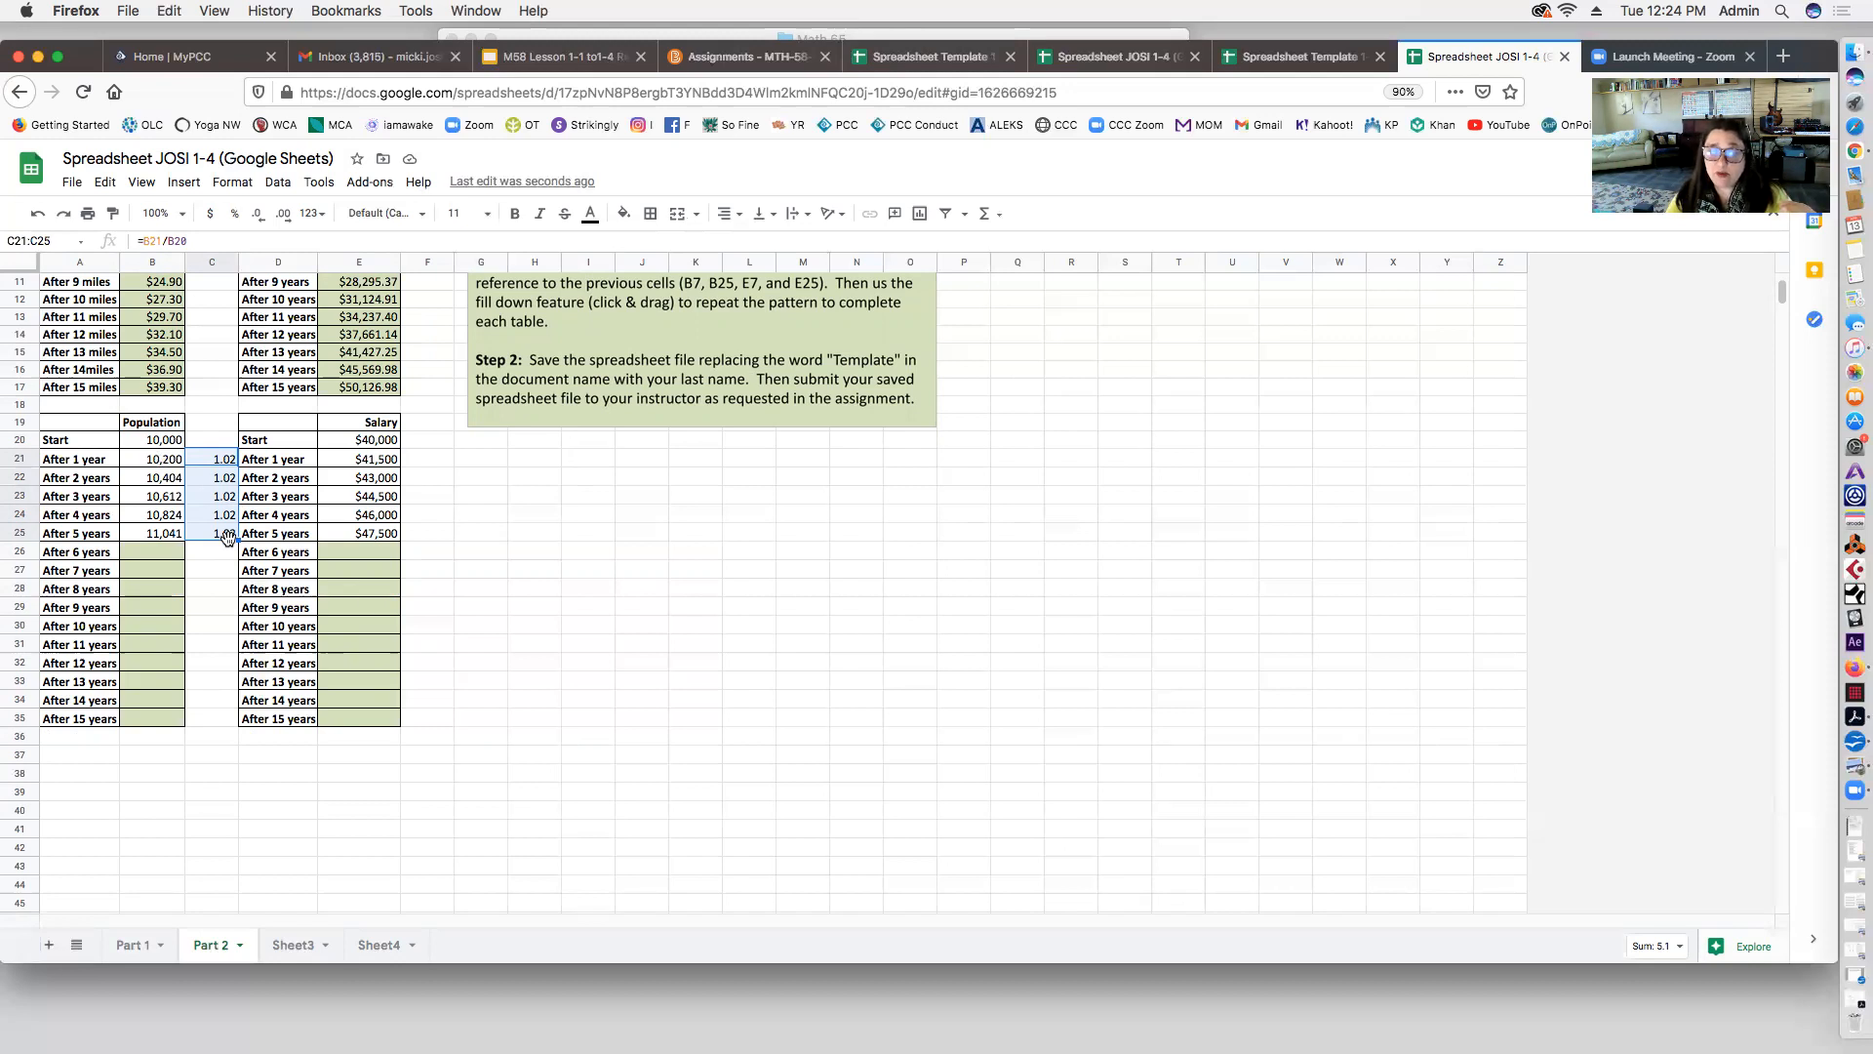
{"action": "left_click", "coordinate": [214, 424]}
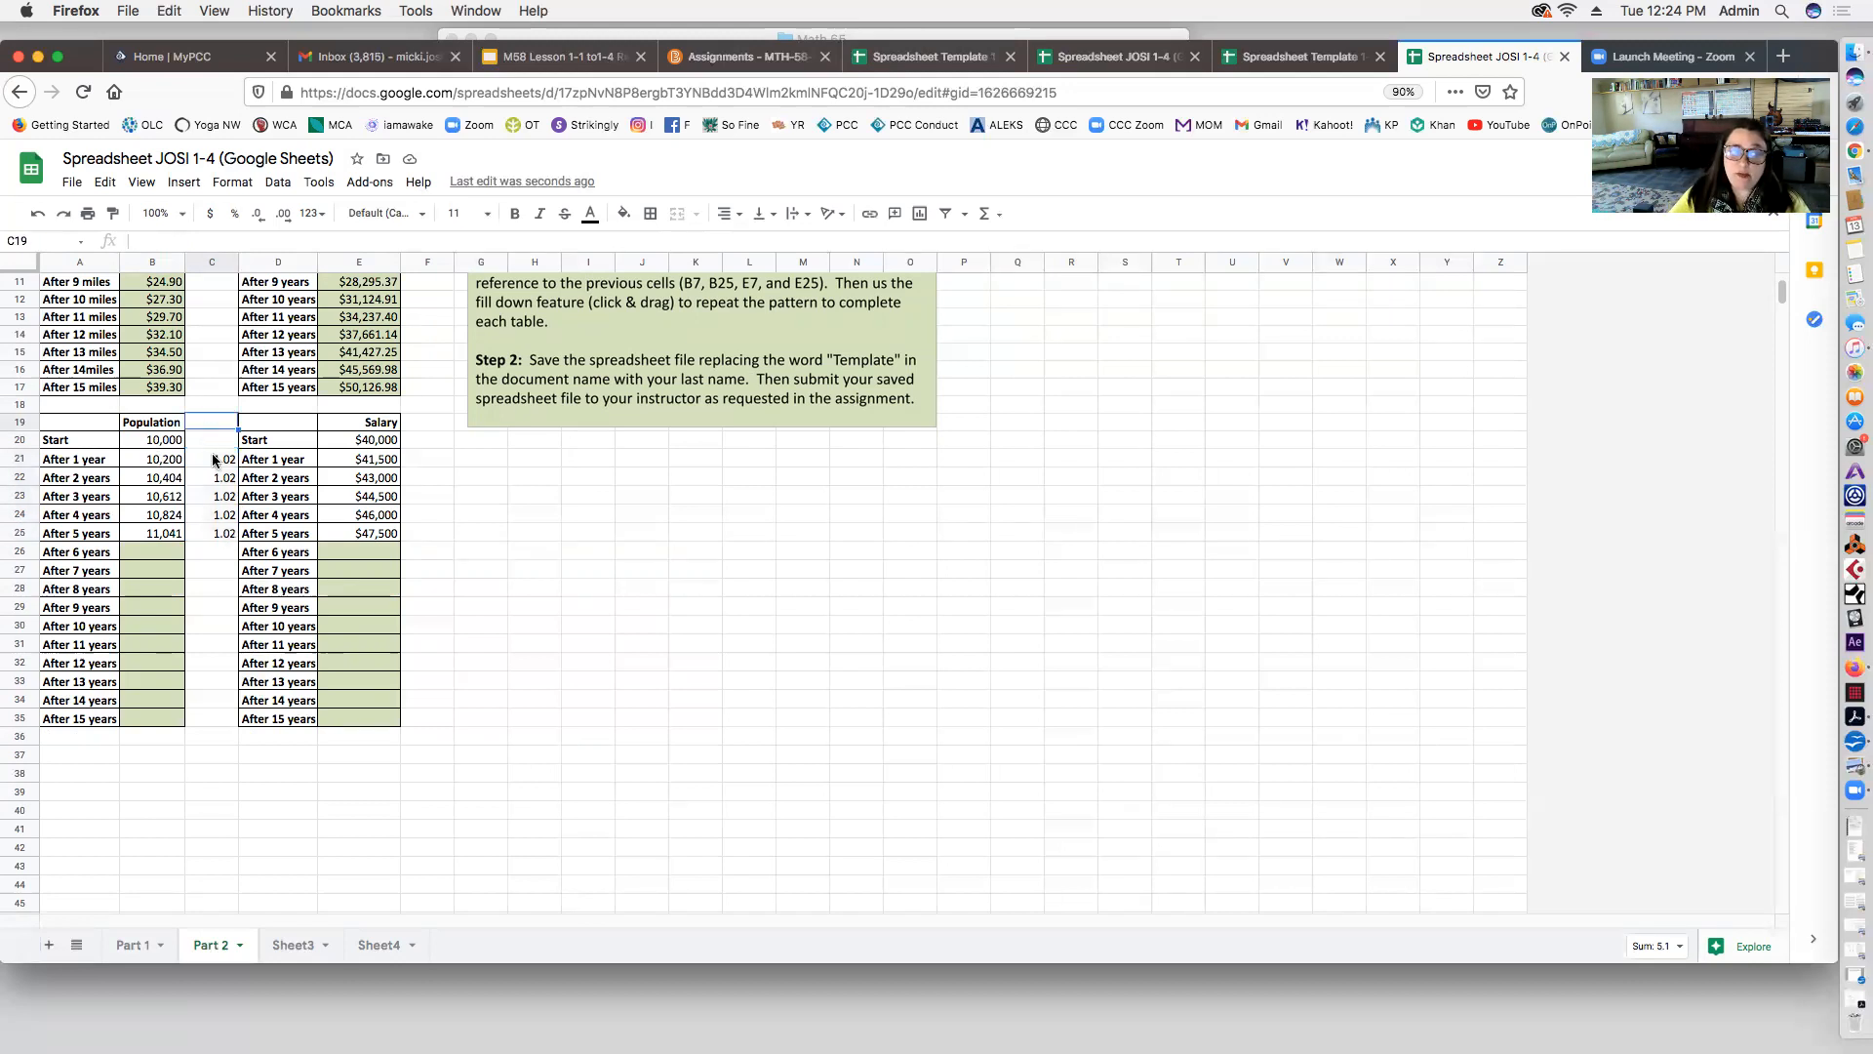
{"action": "left_click_drag", "start_coordinate": [212, 439], "coordinate": [214, 543]}
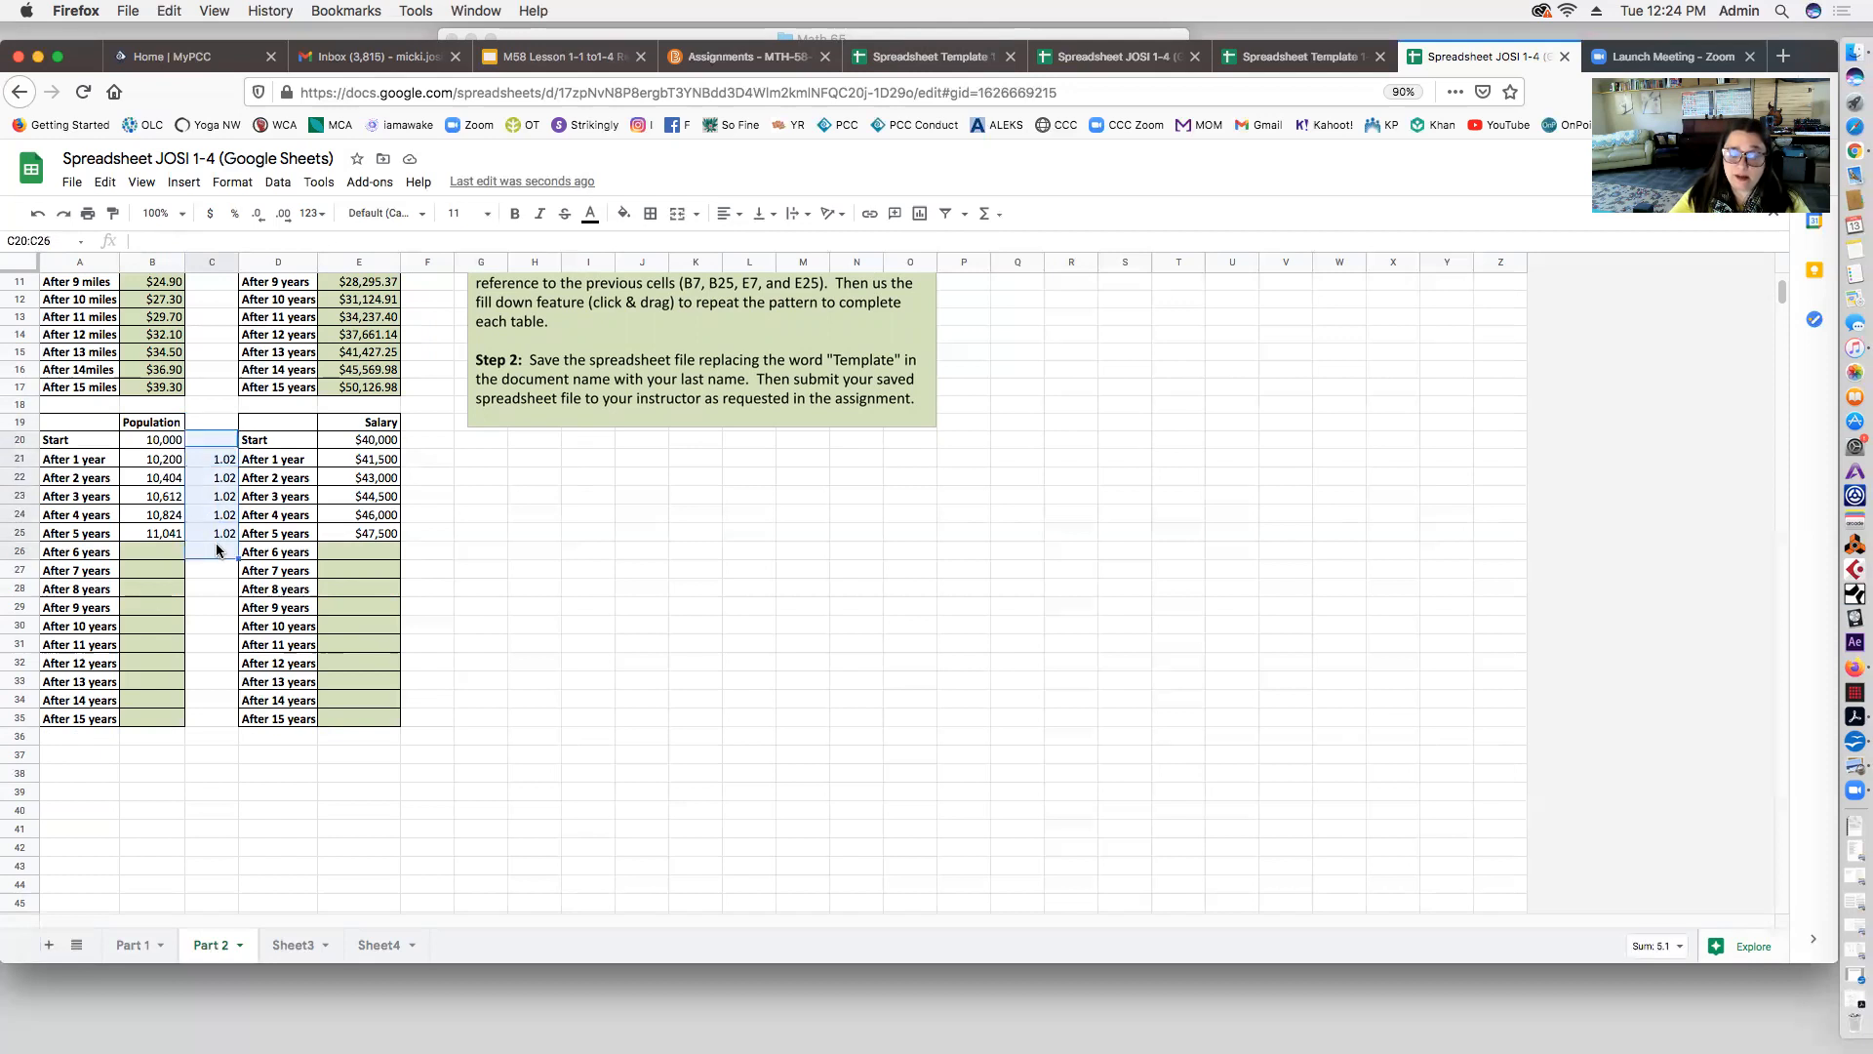
{"action": "key", "text": "Delete"}
Step: Enter =B25*1.02 in B26 for the after-6-years population
{"action": "scroll", "coordinate": [320, 451], "scroll_direction": "up", "scroll_amount": 5}
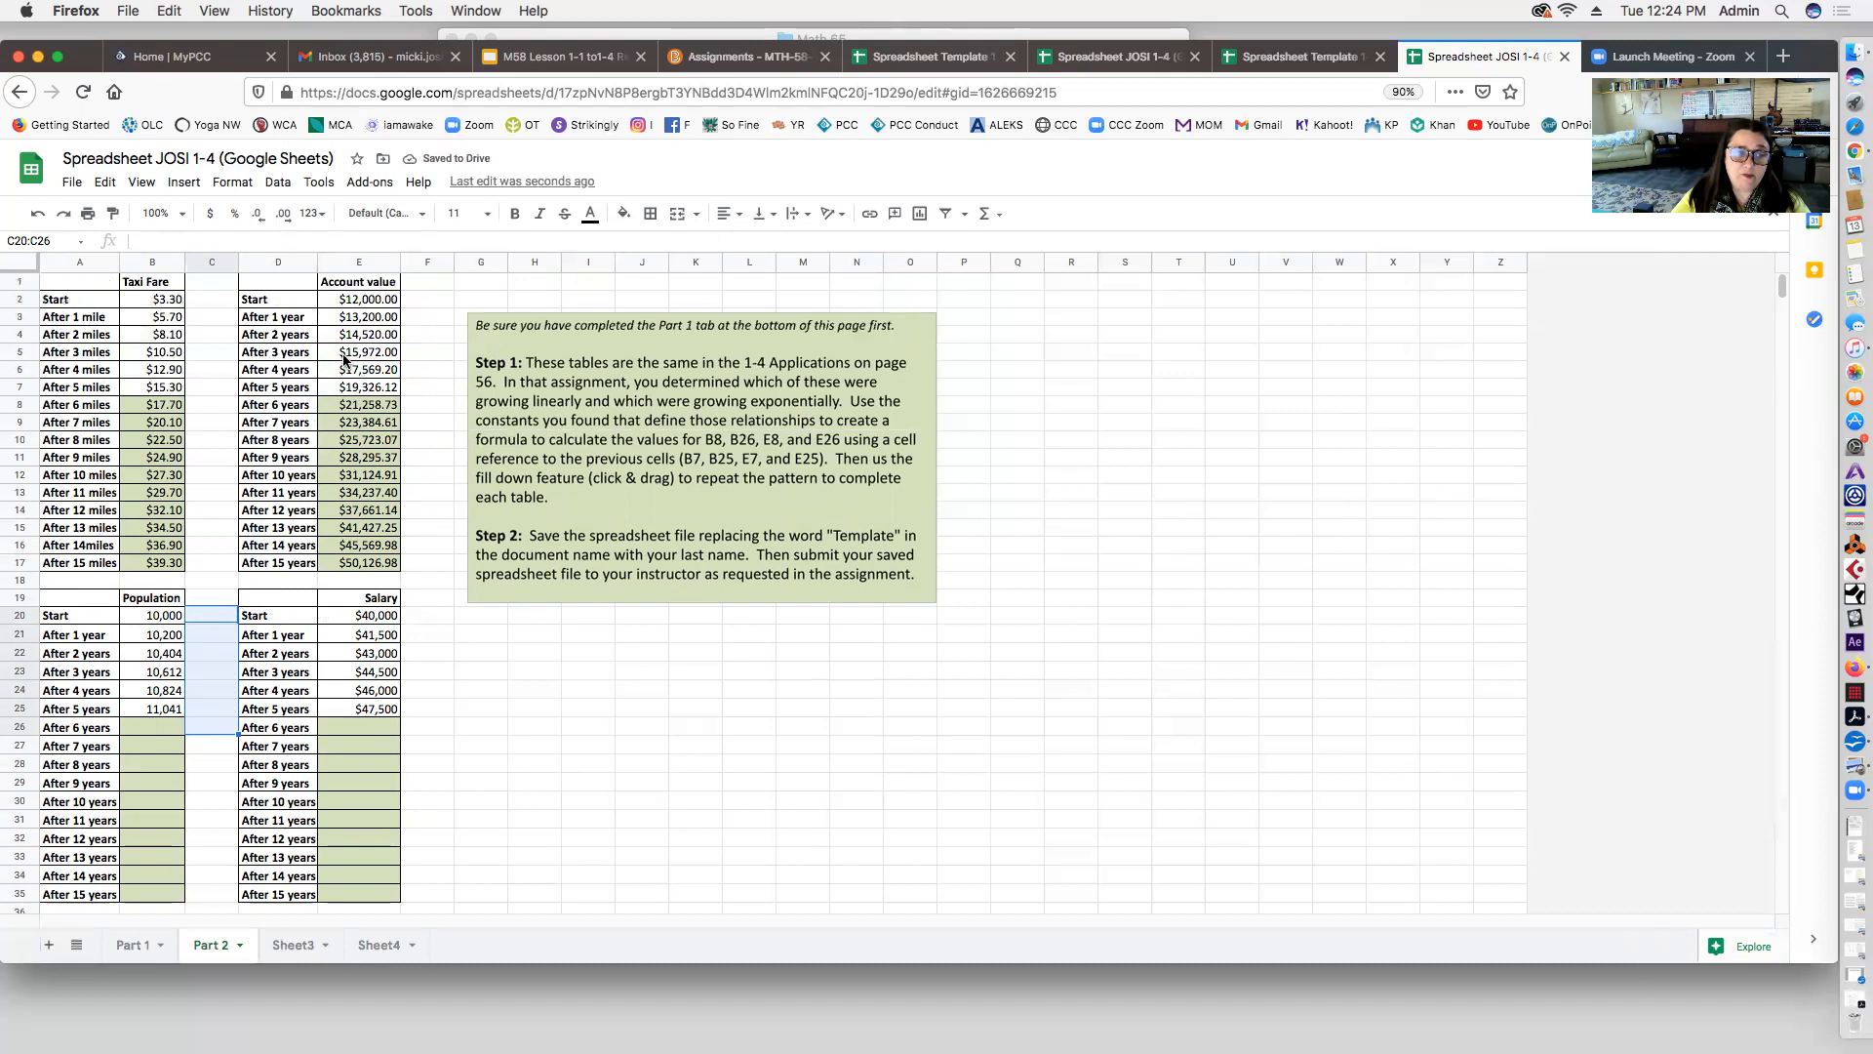
{"action": "scroll", "coordinate": [161, 727], "scroll_direction": "down", "scroll_amount": 2}
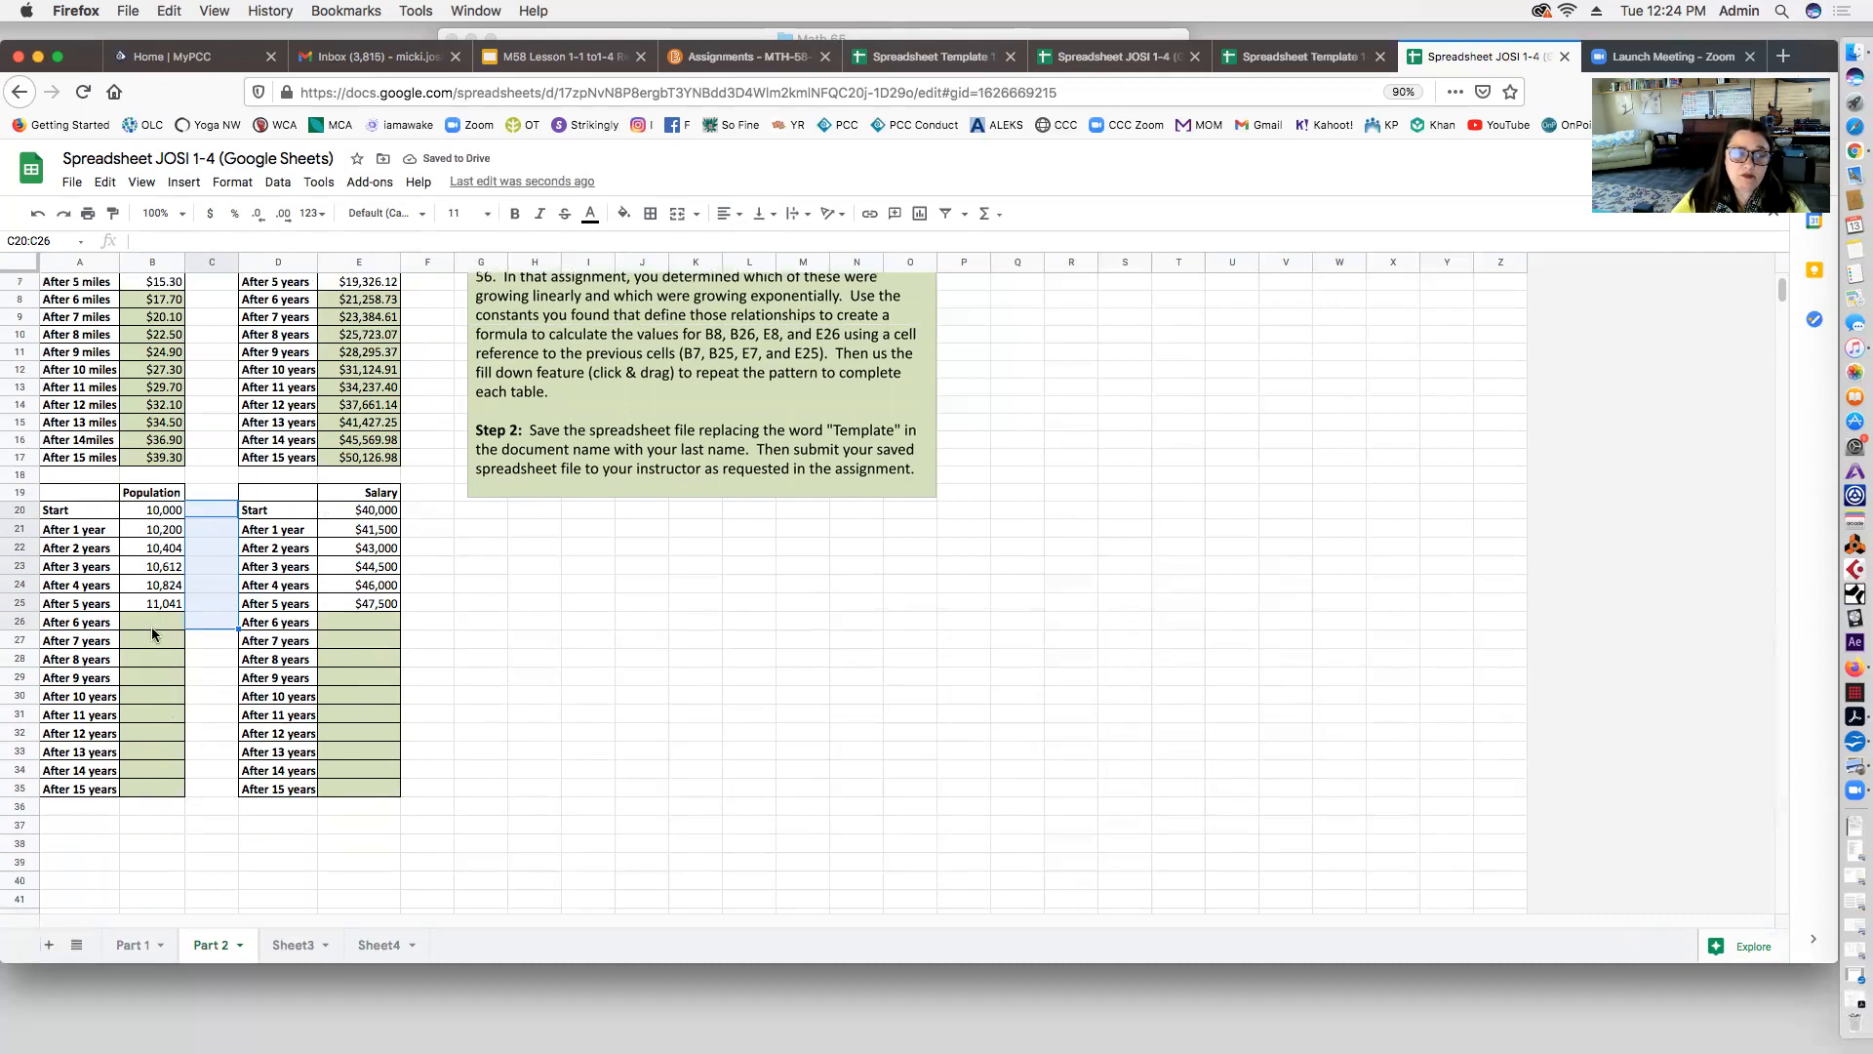
{"action": "left_click", "coordinate": [149, 623]}
{"action": "type", "text": "="}
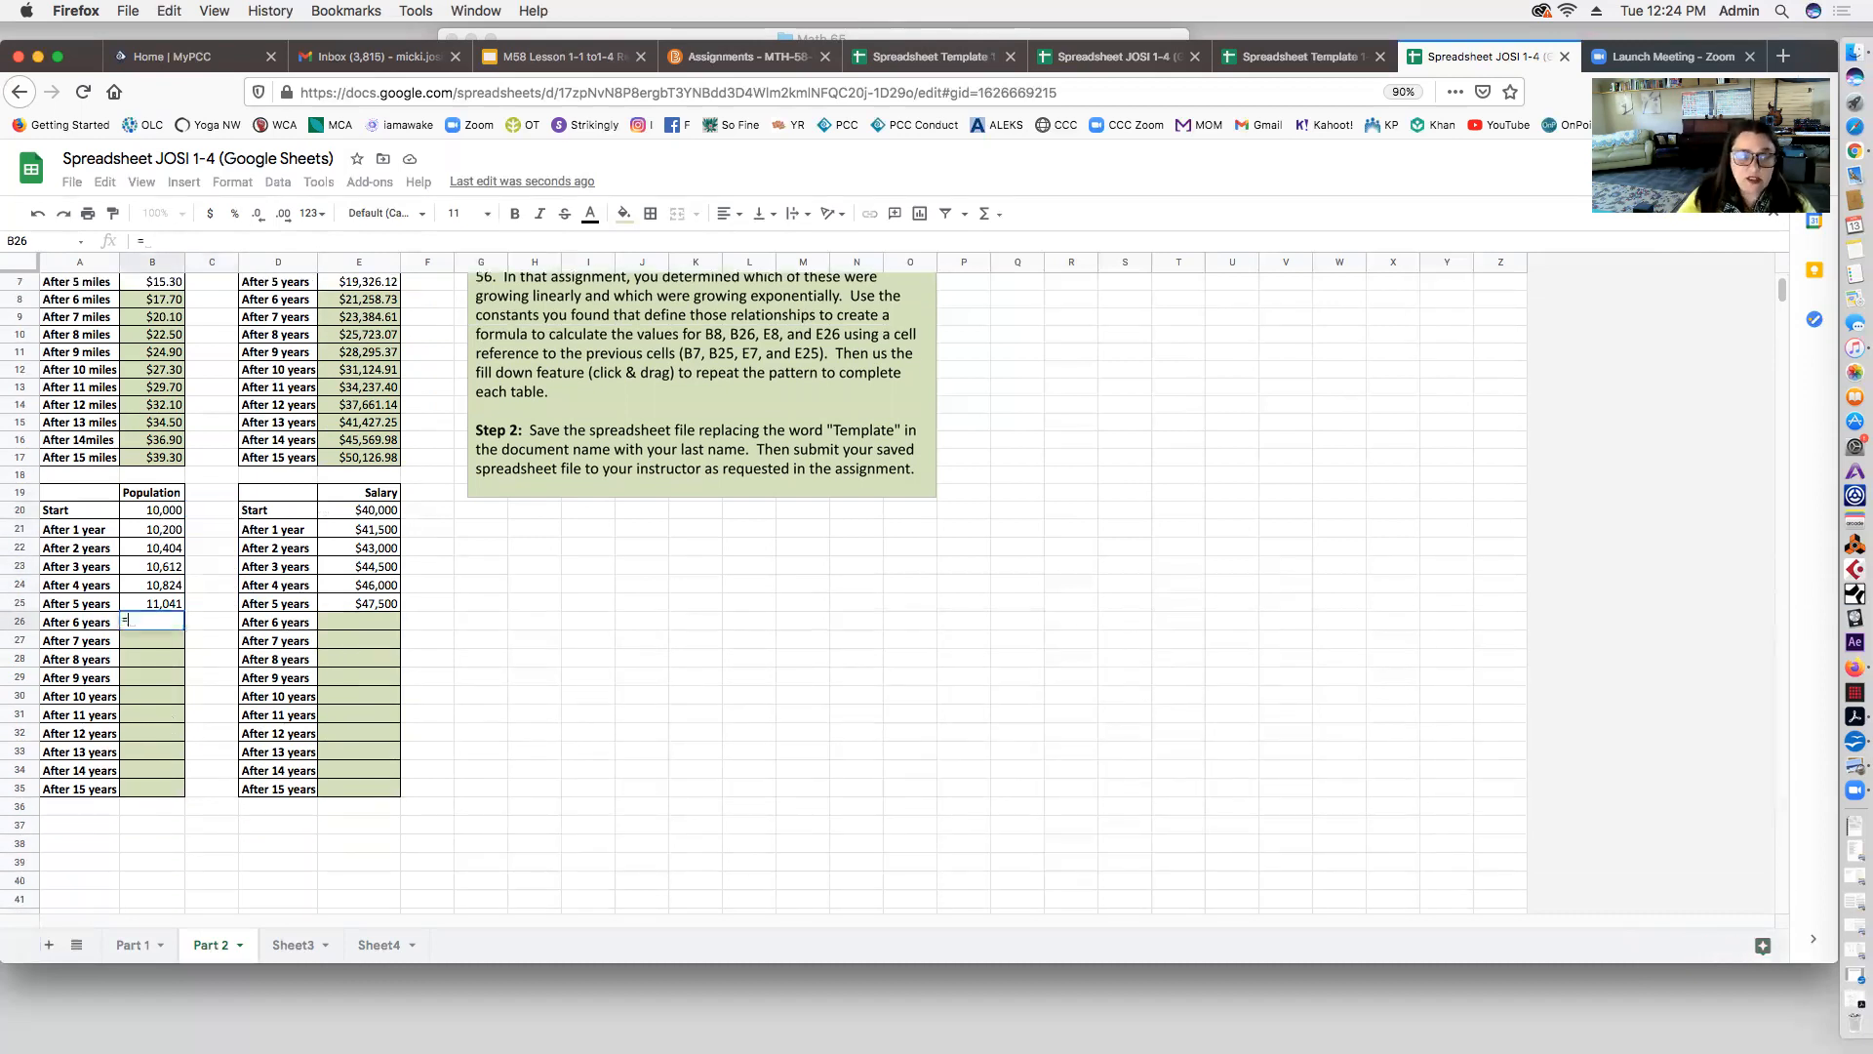
{"action": "left_click", "coordinate": [156, 602]}
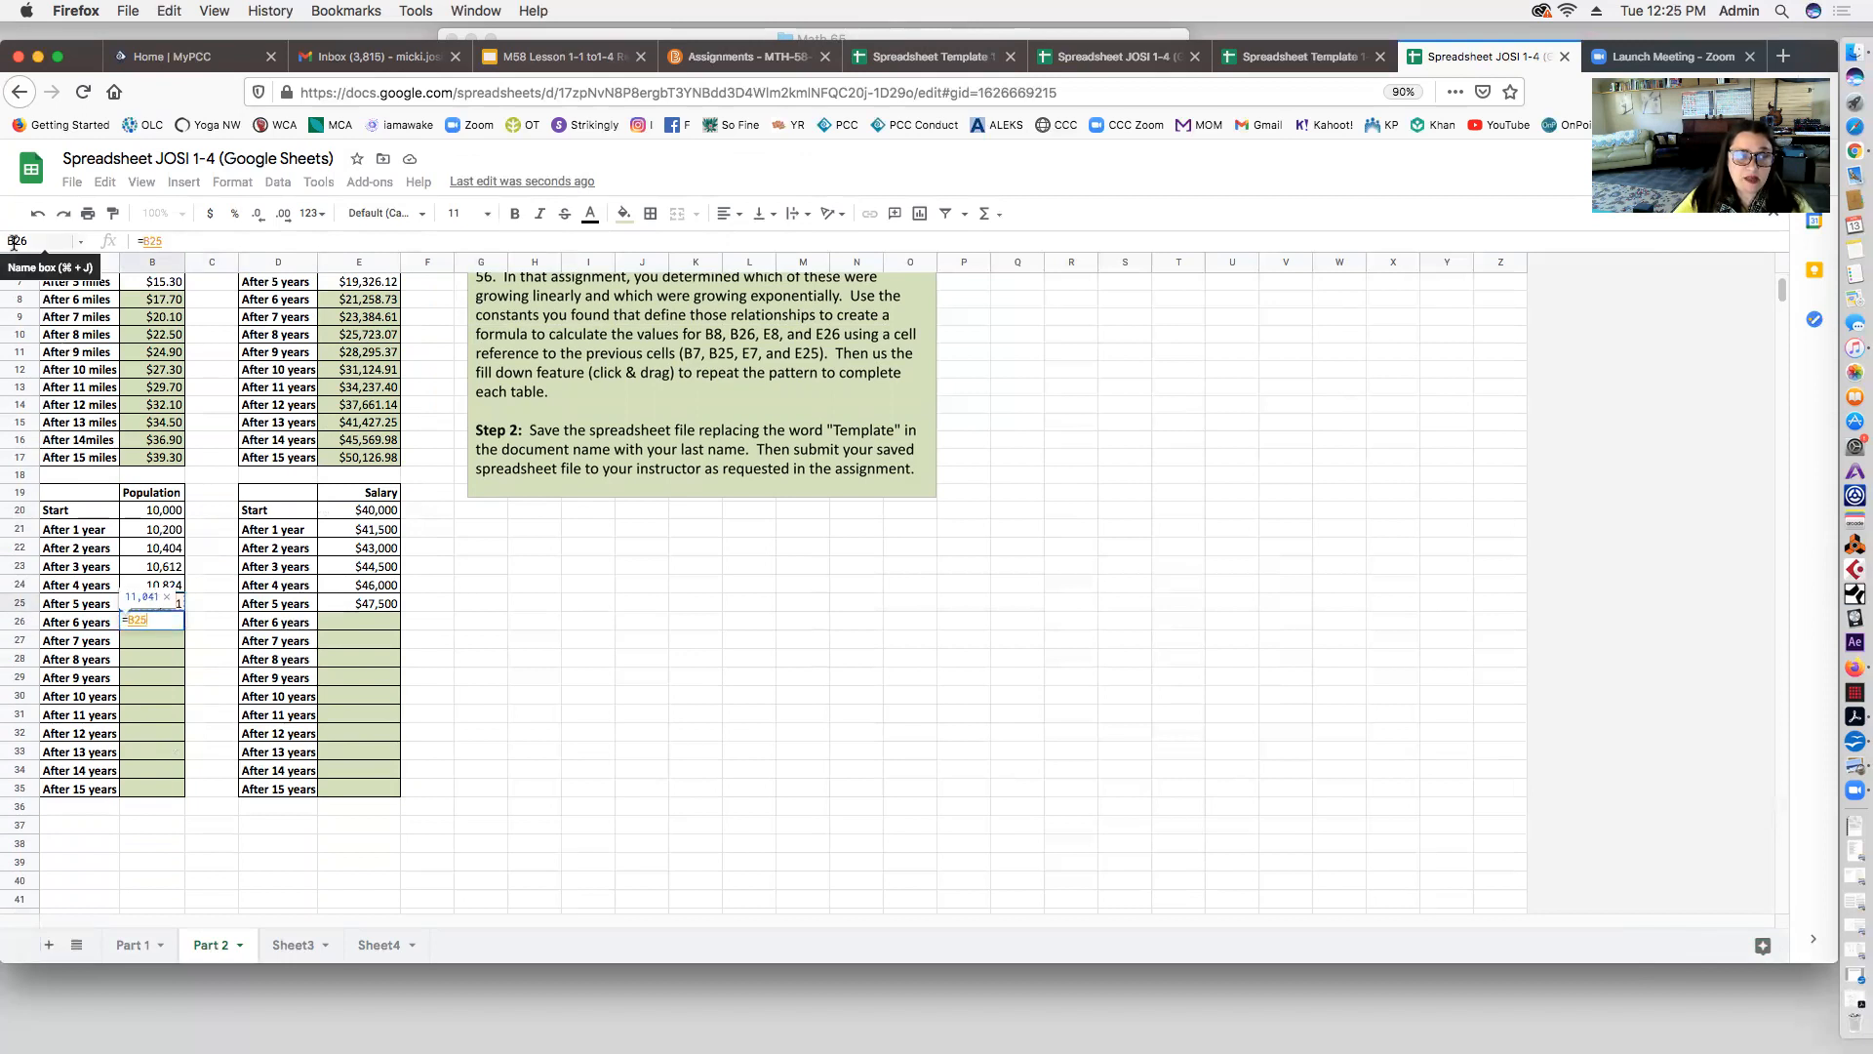
{"action": "type", "text": "*"}
{"action": "type", "text": "1.02"}
{"action": "key", "text": "Return"}
Step: Round B26 to a whole number by decreasing its decimal places
{"action": "left_click", "coordinate": [150, 626]}
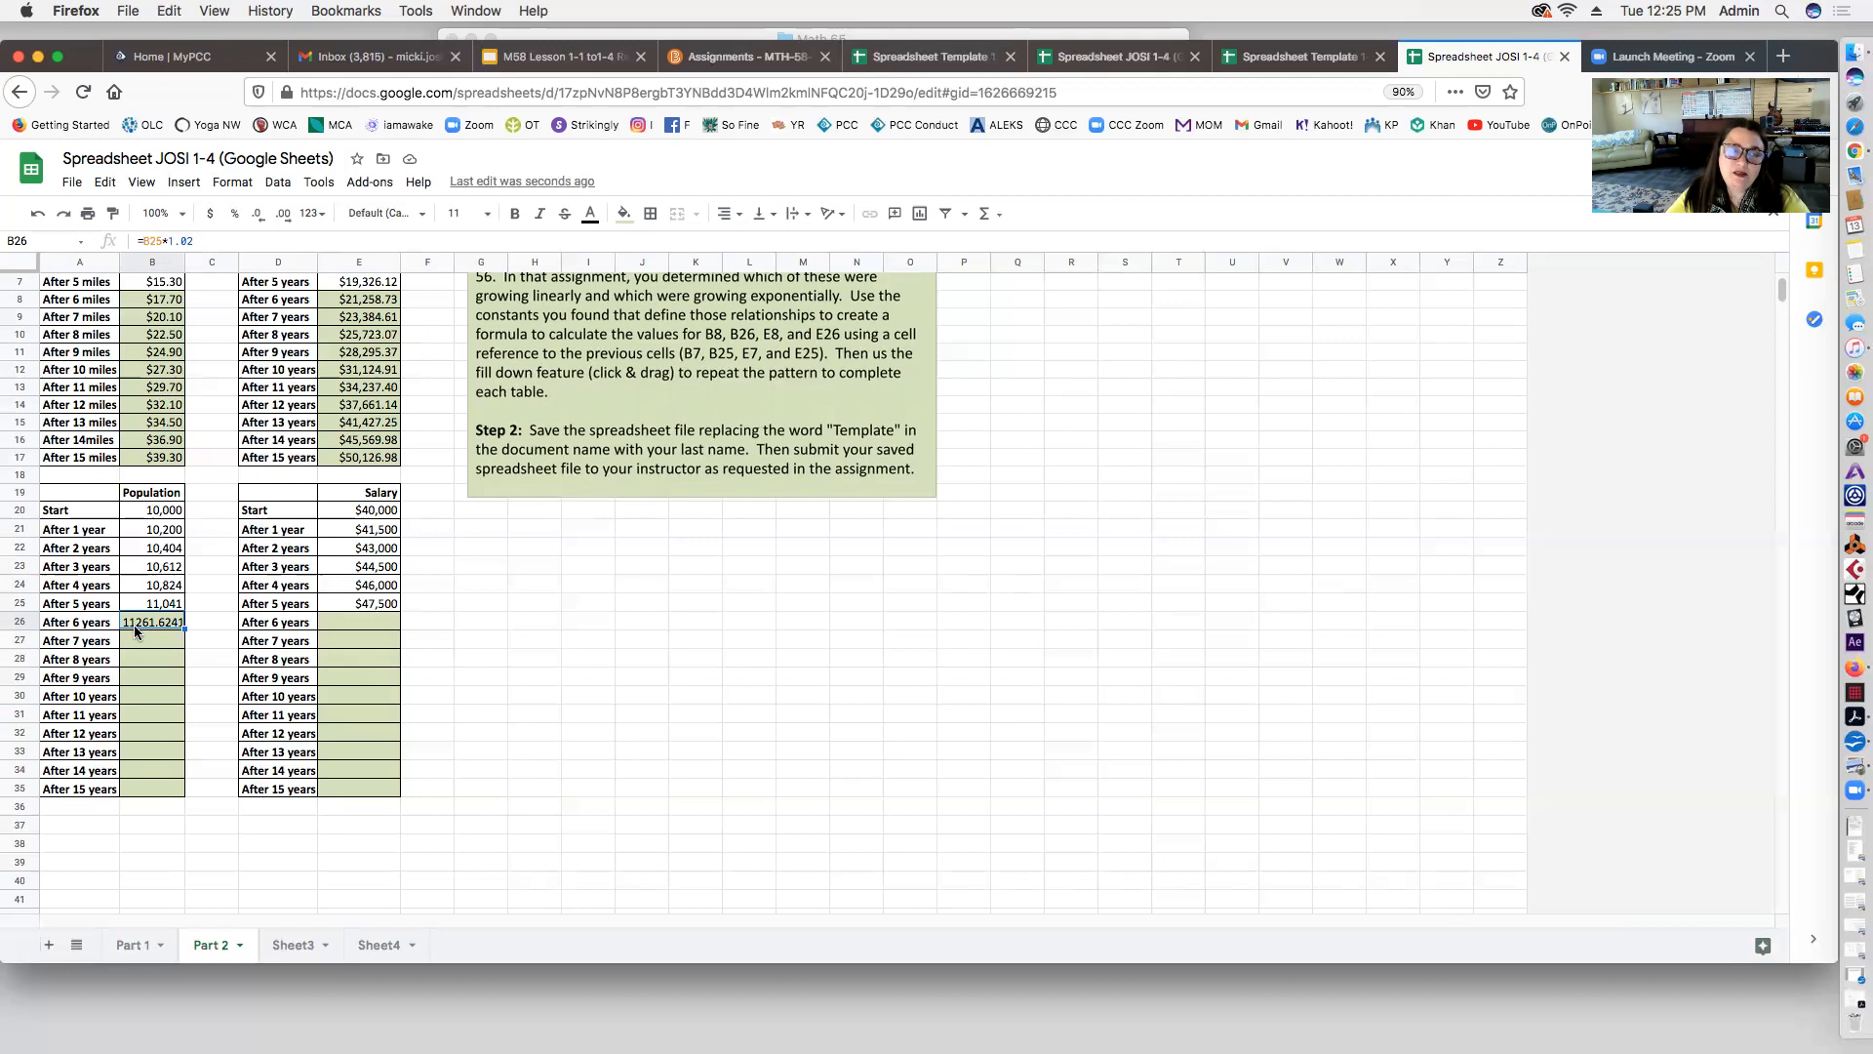
{"action": "left_click", "coordinate": [257, 214]}
{"action": "left_click", "coordinate": [258, 220]}
{"action": "left_click", "coordinate": [258, 219]}
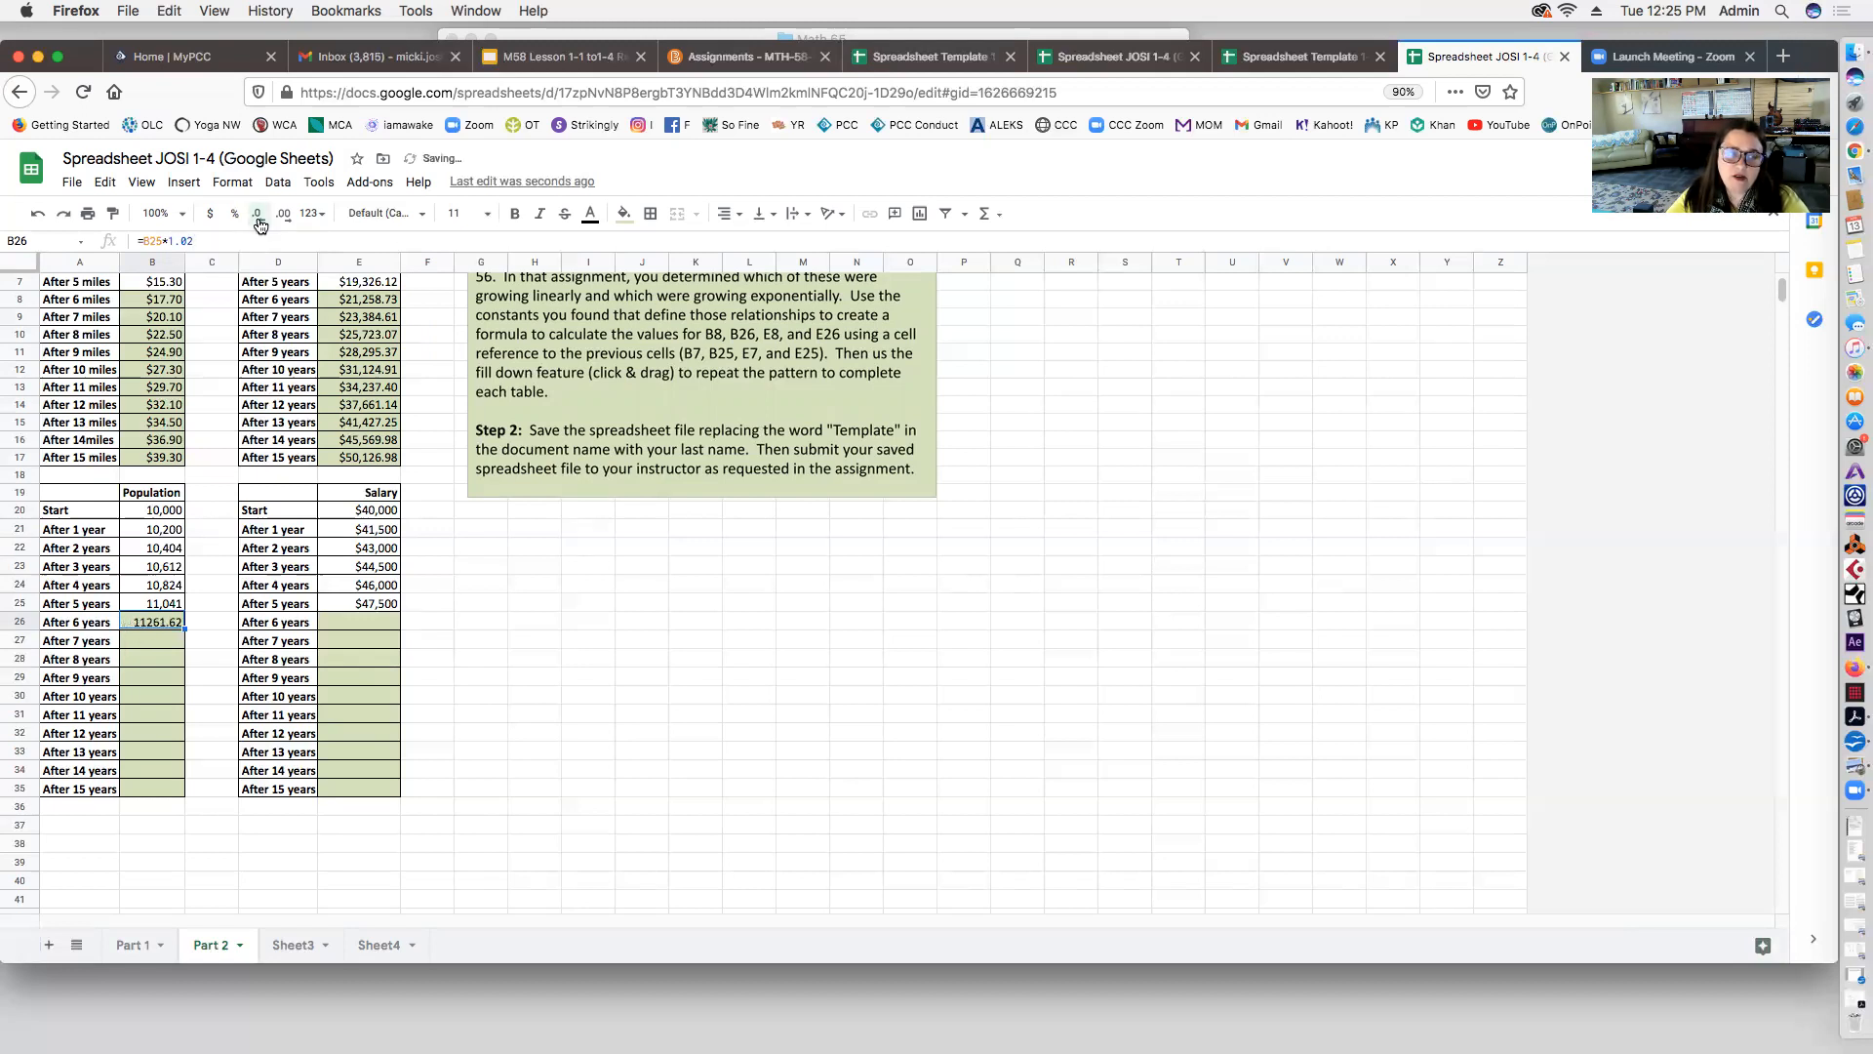
{"action": "left_click", "coordinate": [257, 219]}
{"action": "left_click", "coordinate": [258, 218]}
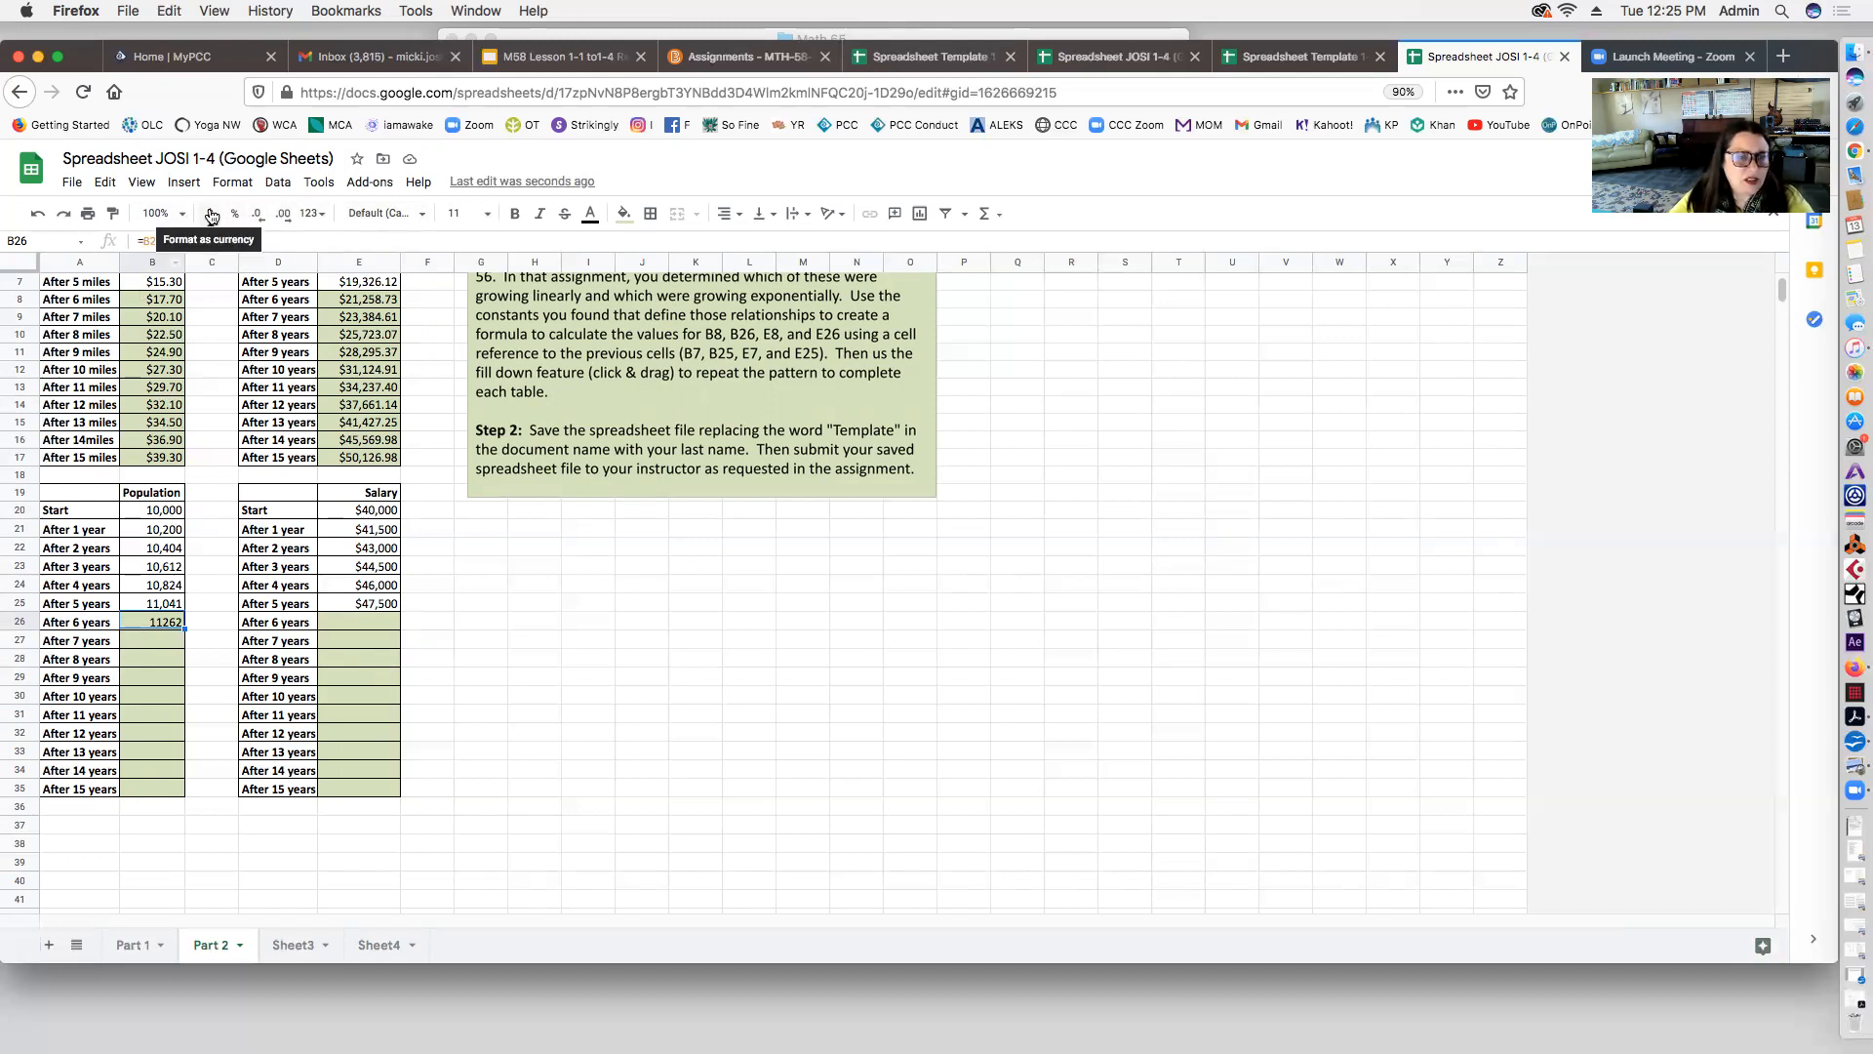
Step: Copy B26's growth formula down through B35, ending at 13459
{"action": "left_click", "coordinate": [386, 213]}
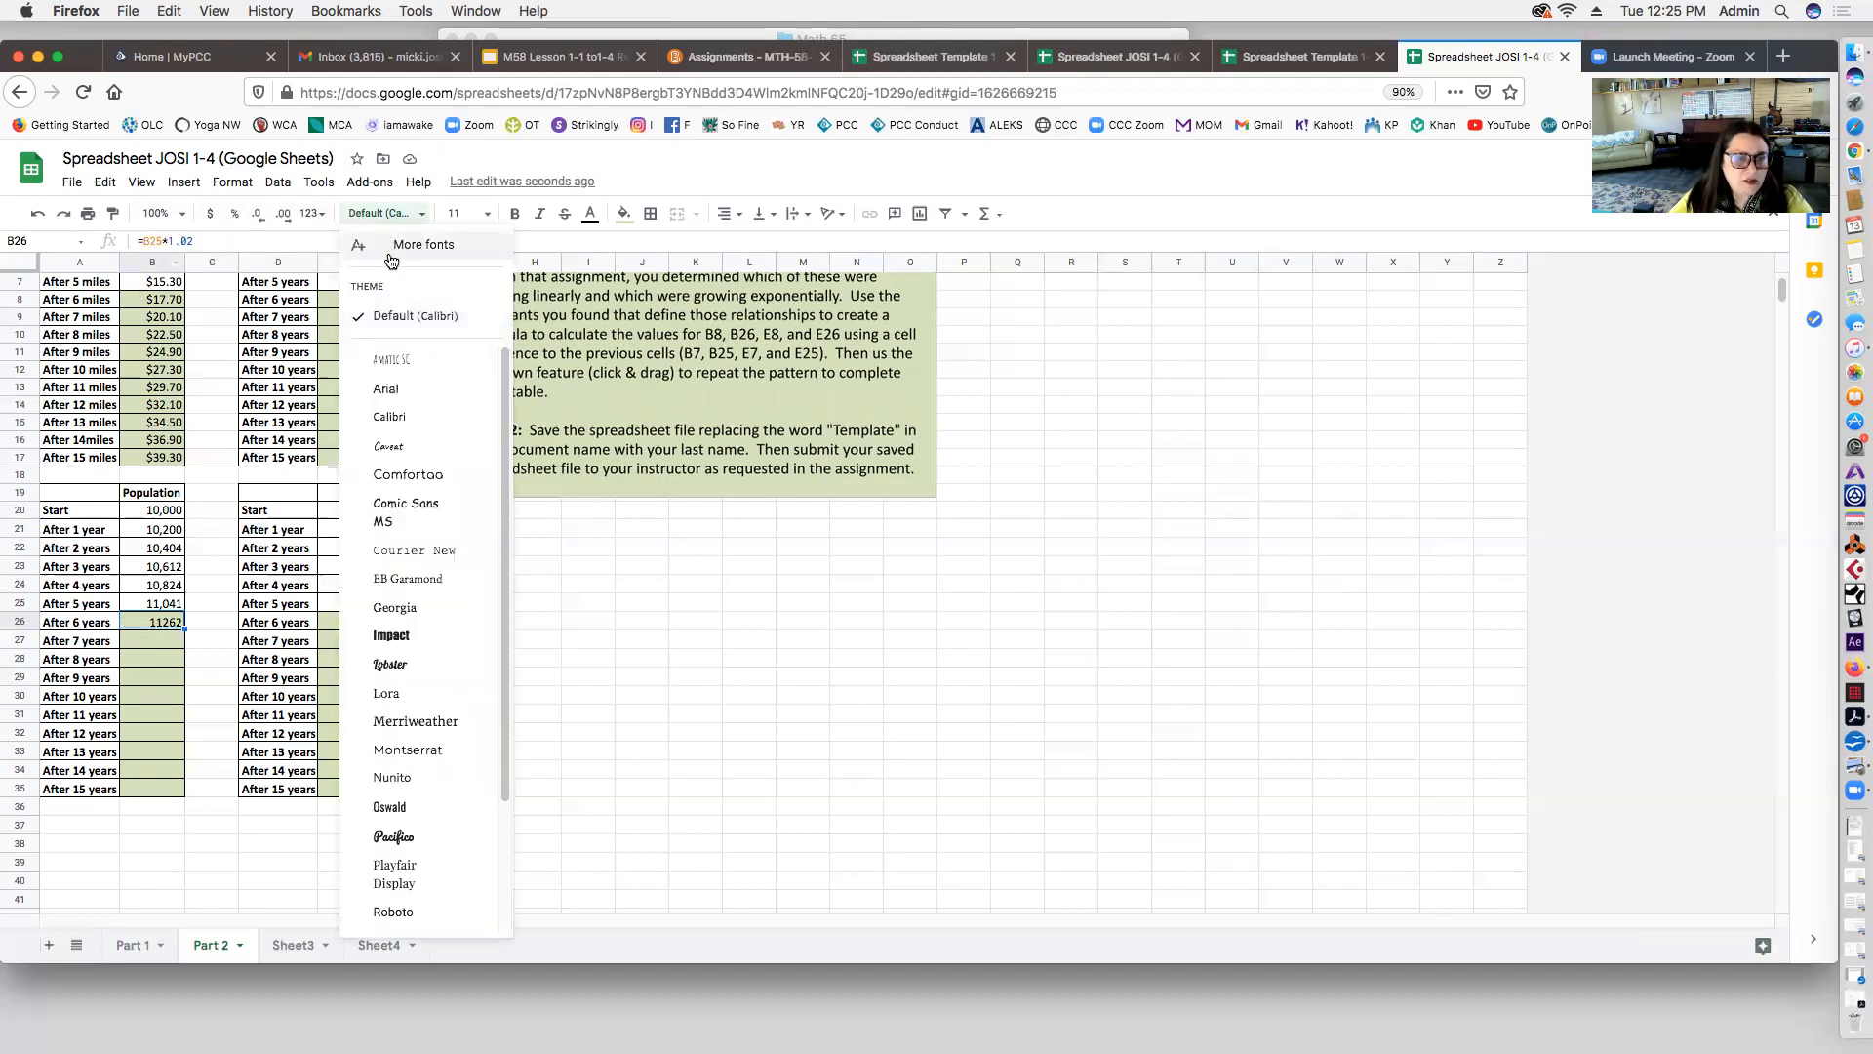
{"action": "left_click", "coordinate": [396, 214]}
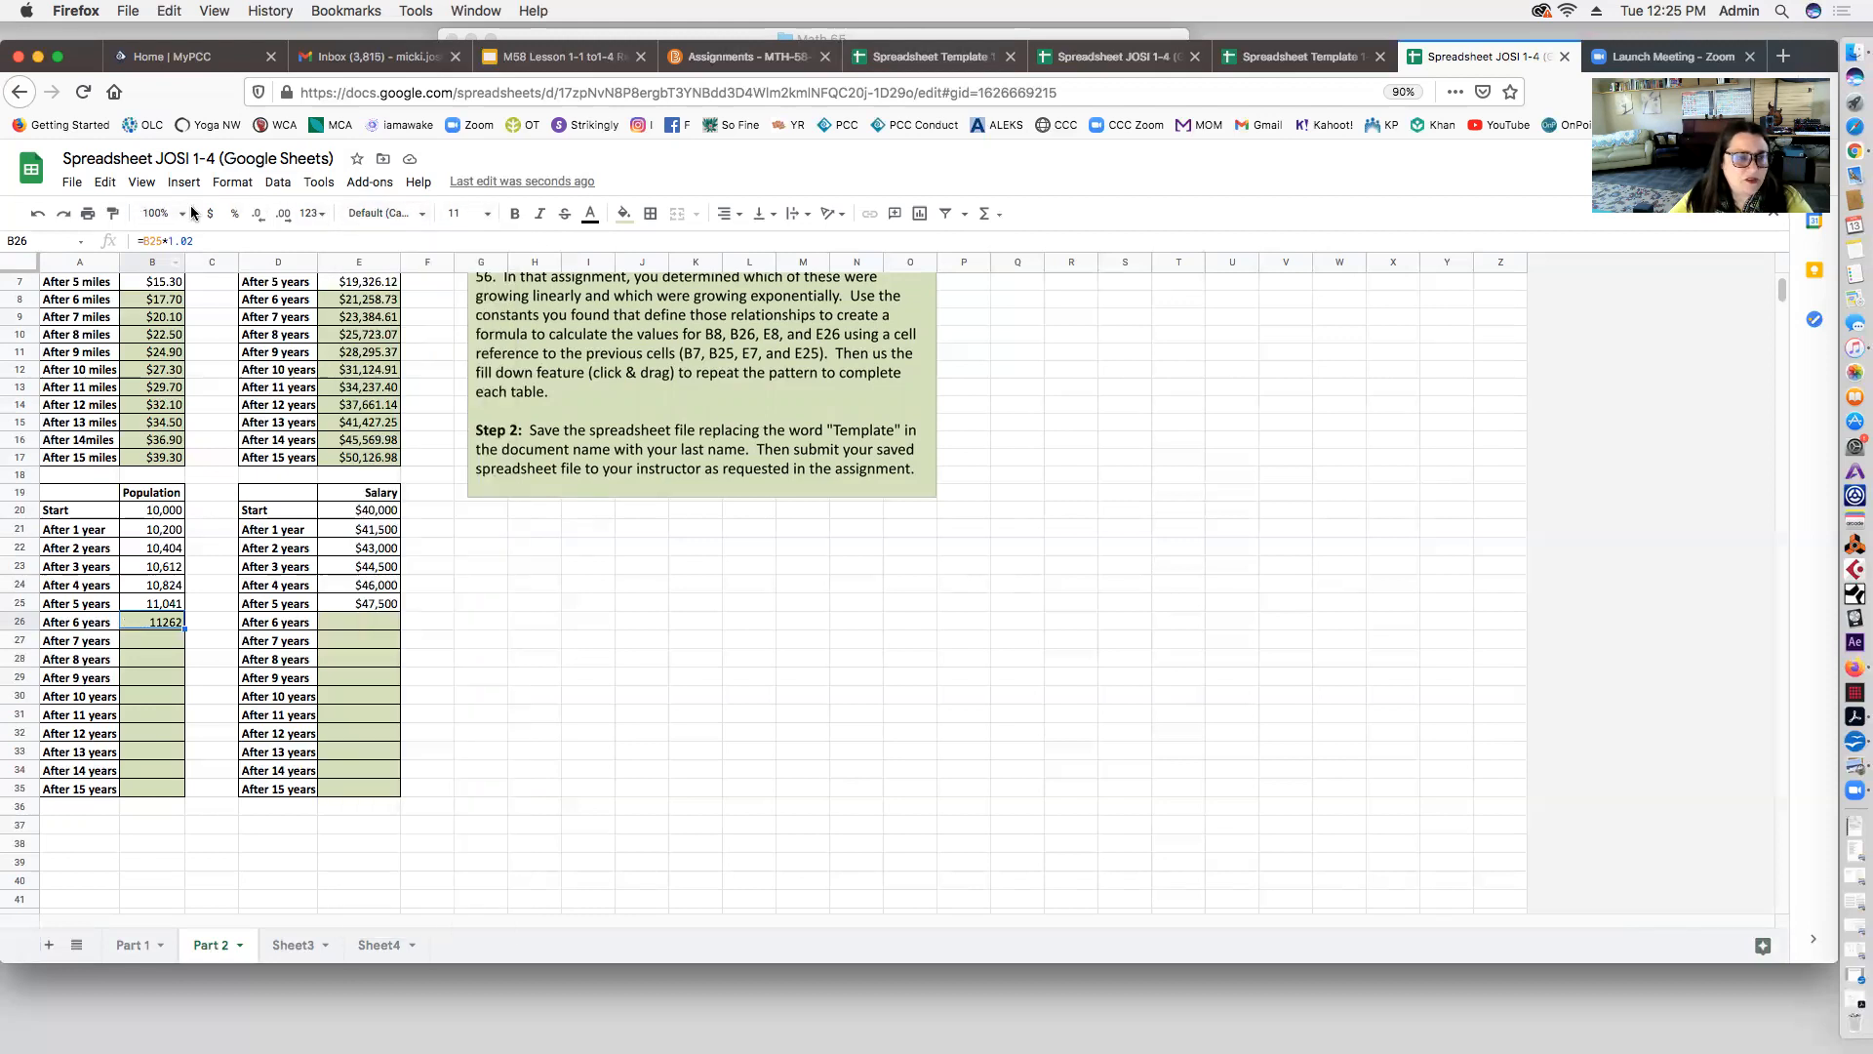
{"action": "left_click", "coordinate": [228, 185]}
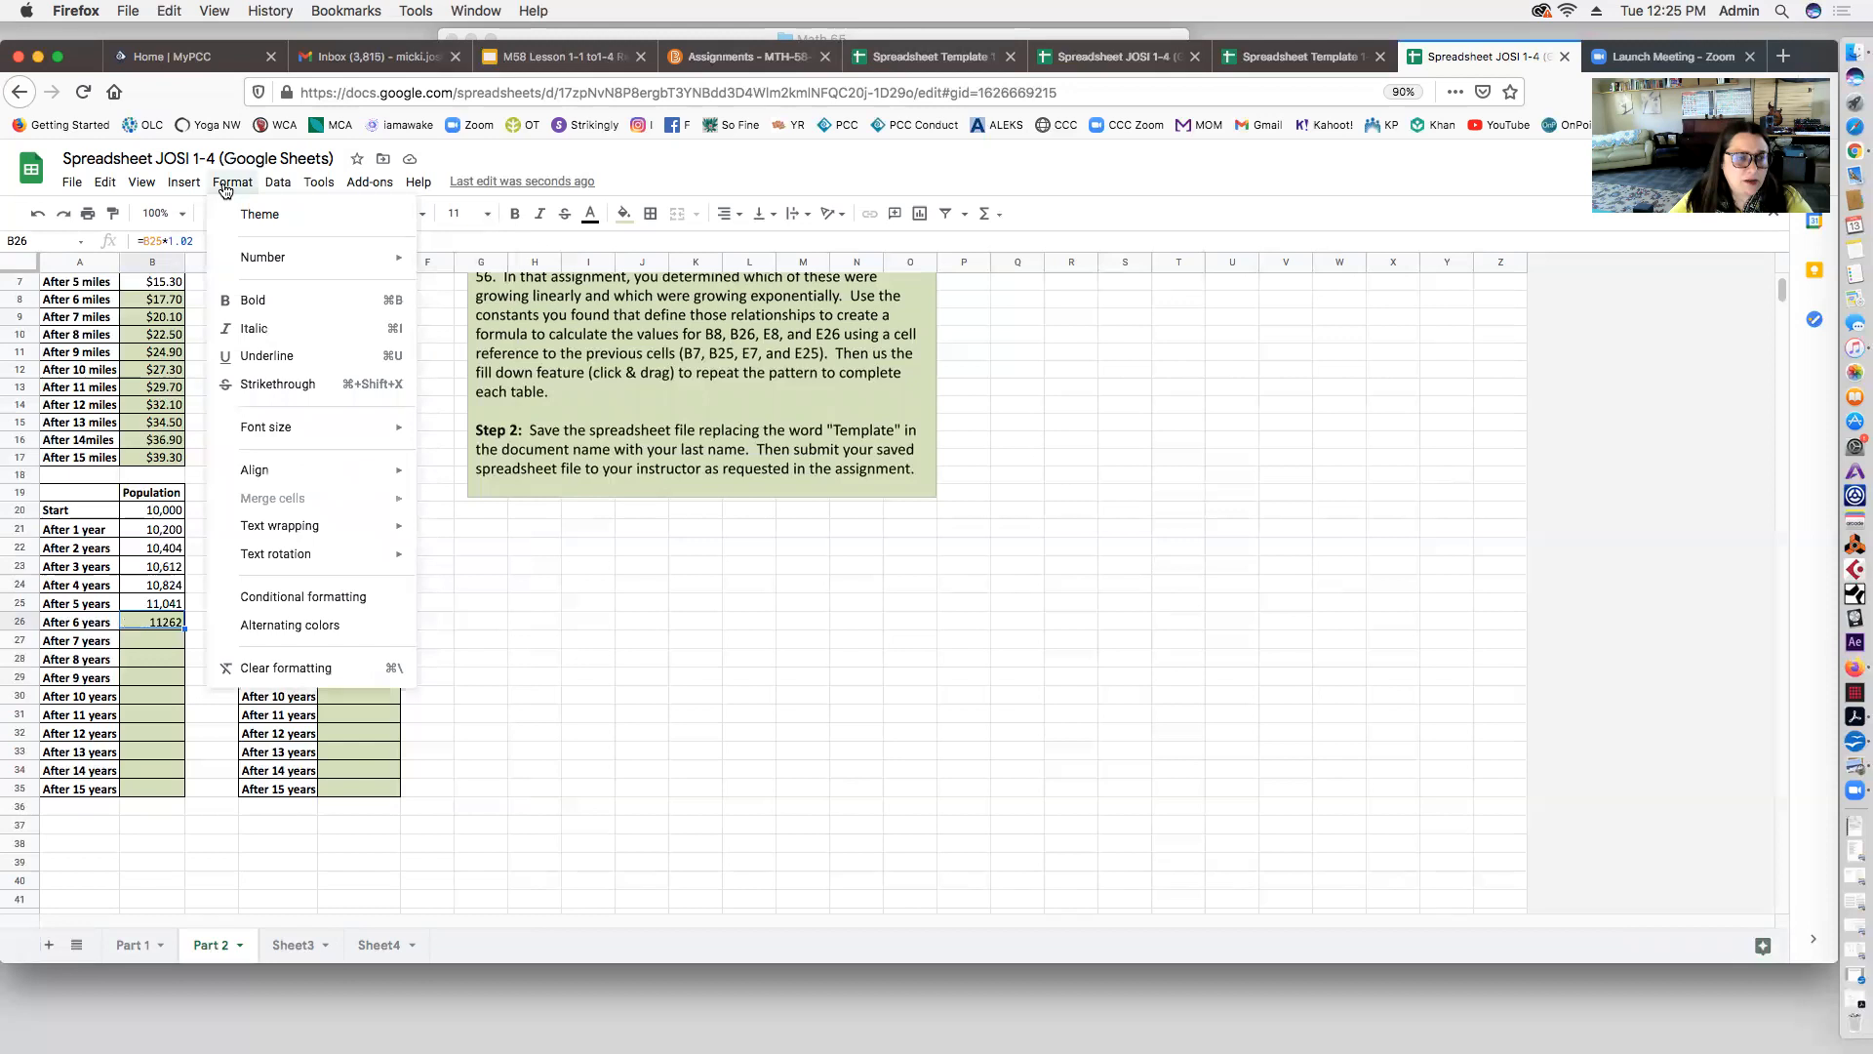
{"action": "mouse_move", "coordinate": [257, 269]}
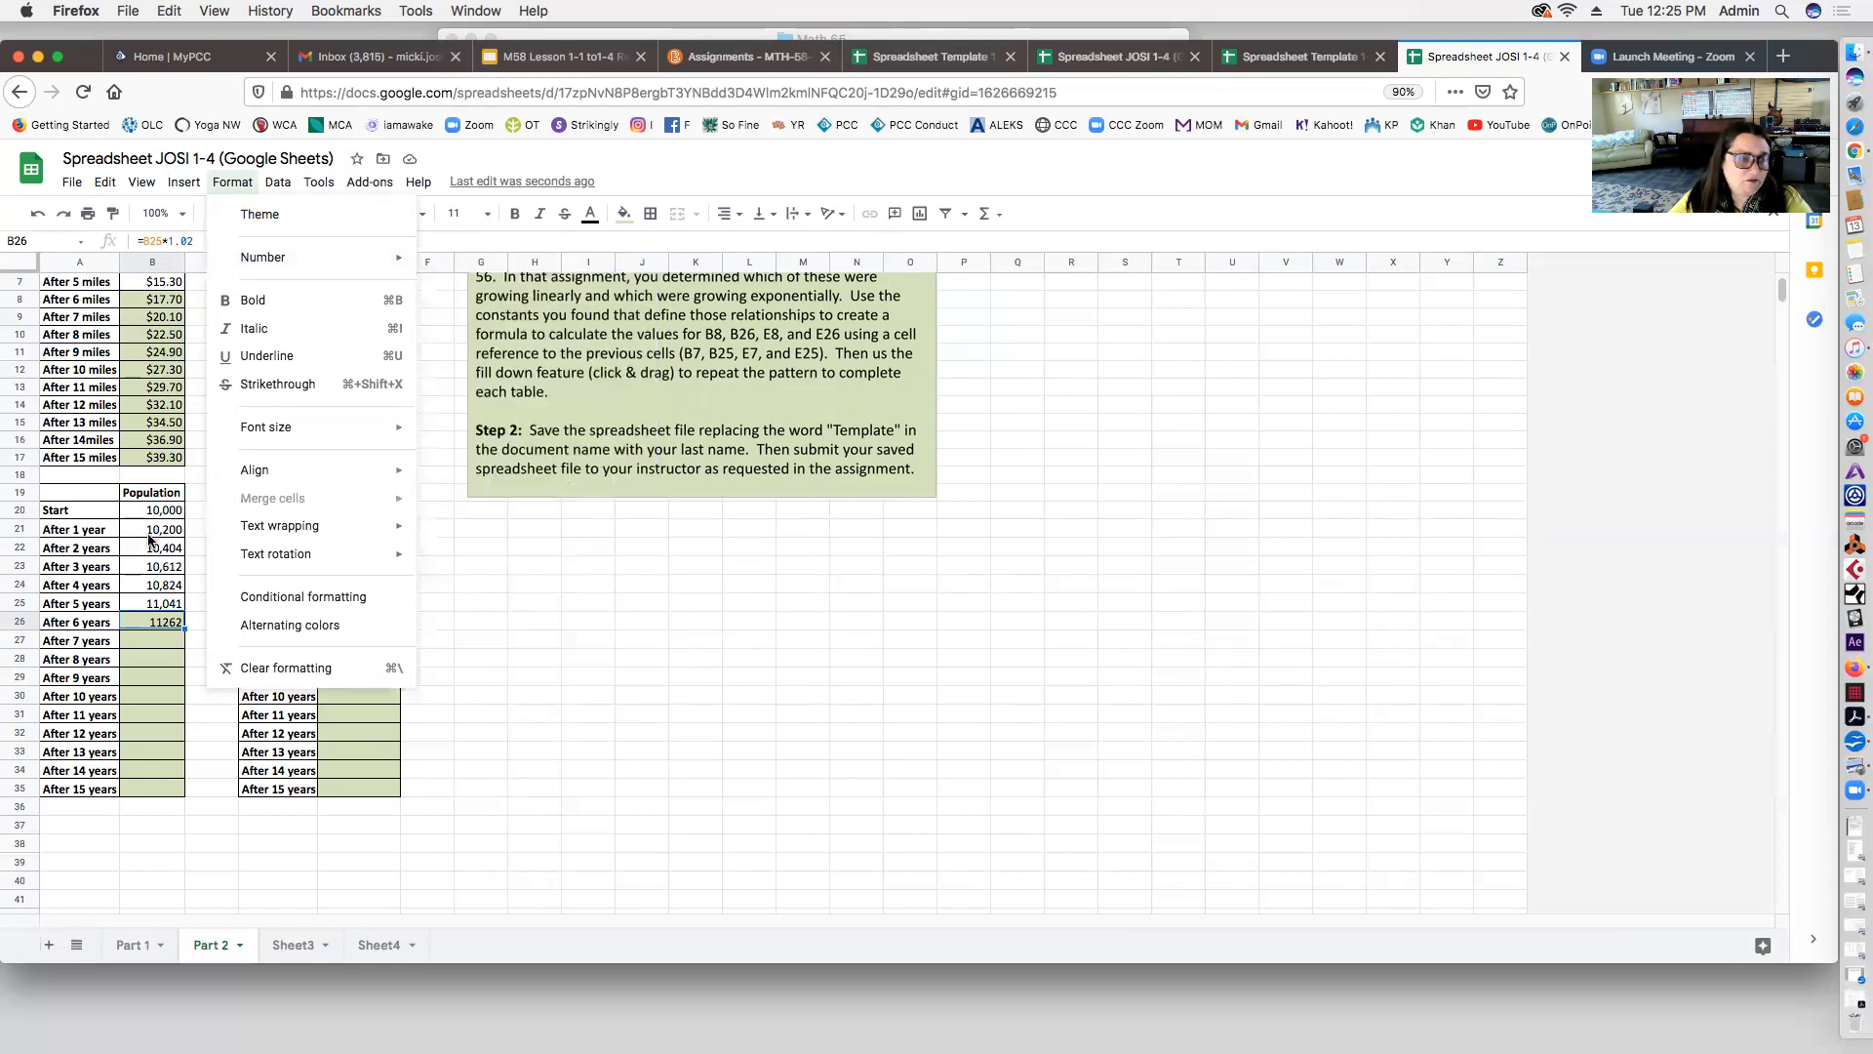
{"action": "left_click", "coordinate": [153, 566]}
{"action": "left_click", "coordinate": [166, 623]}
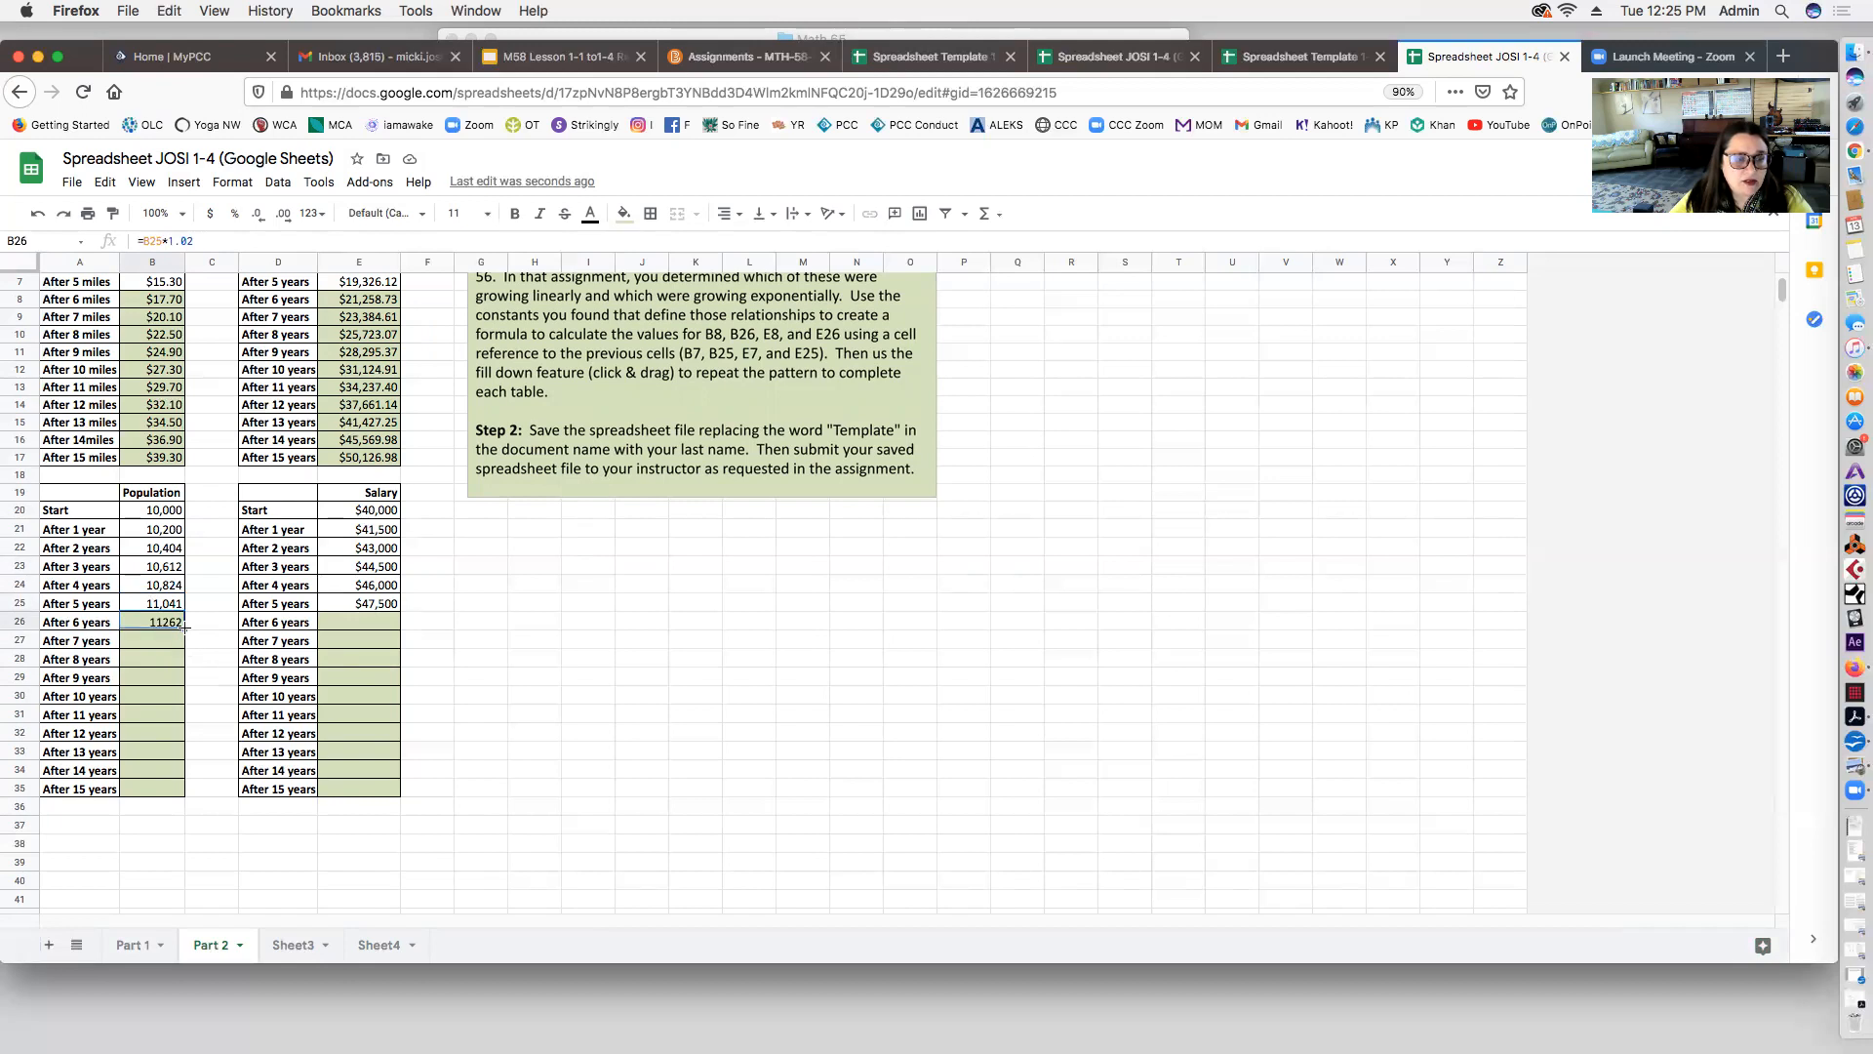
{"action": "left_click_drag", "start_coordinate": [183, 699], "coordinate": [178, 787]}
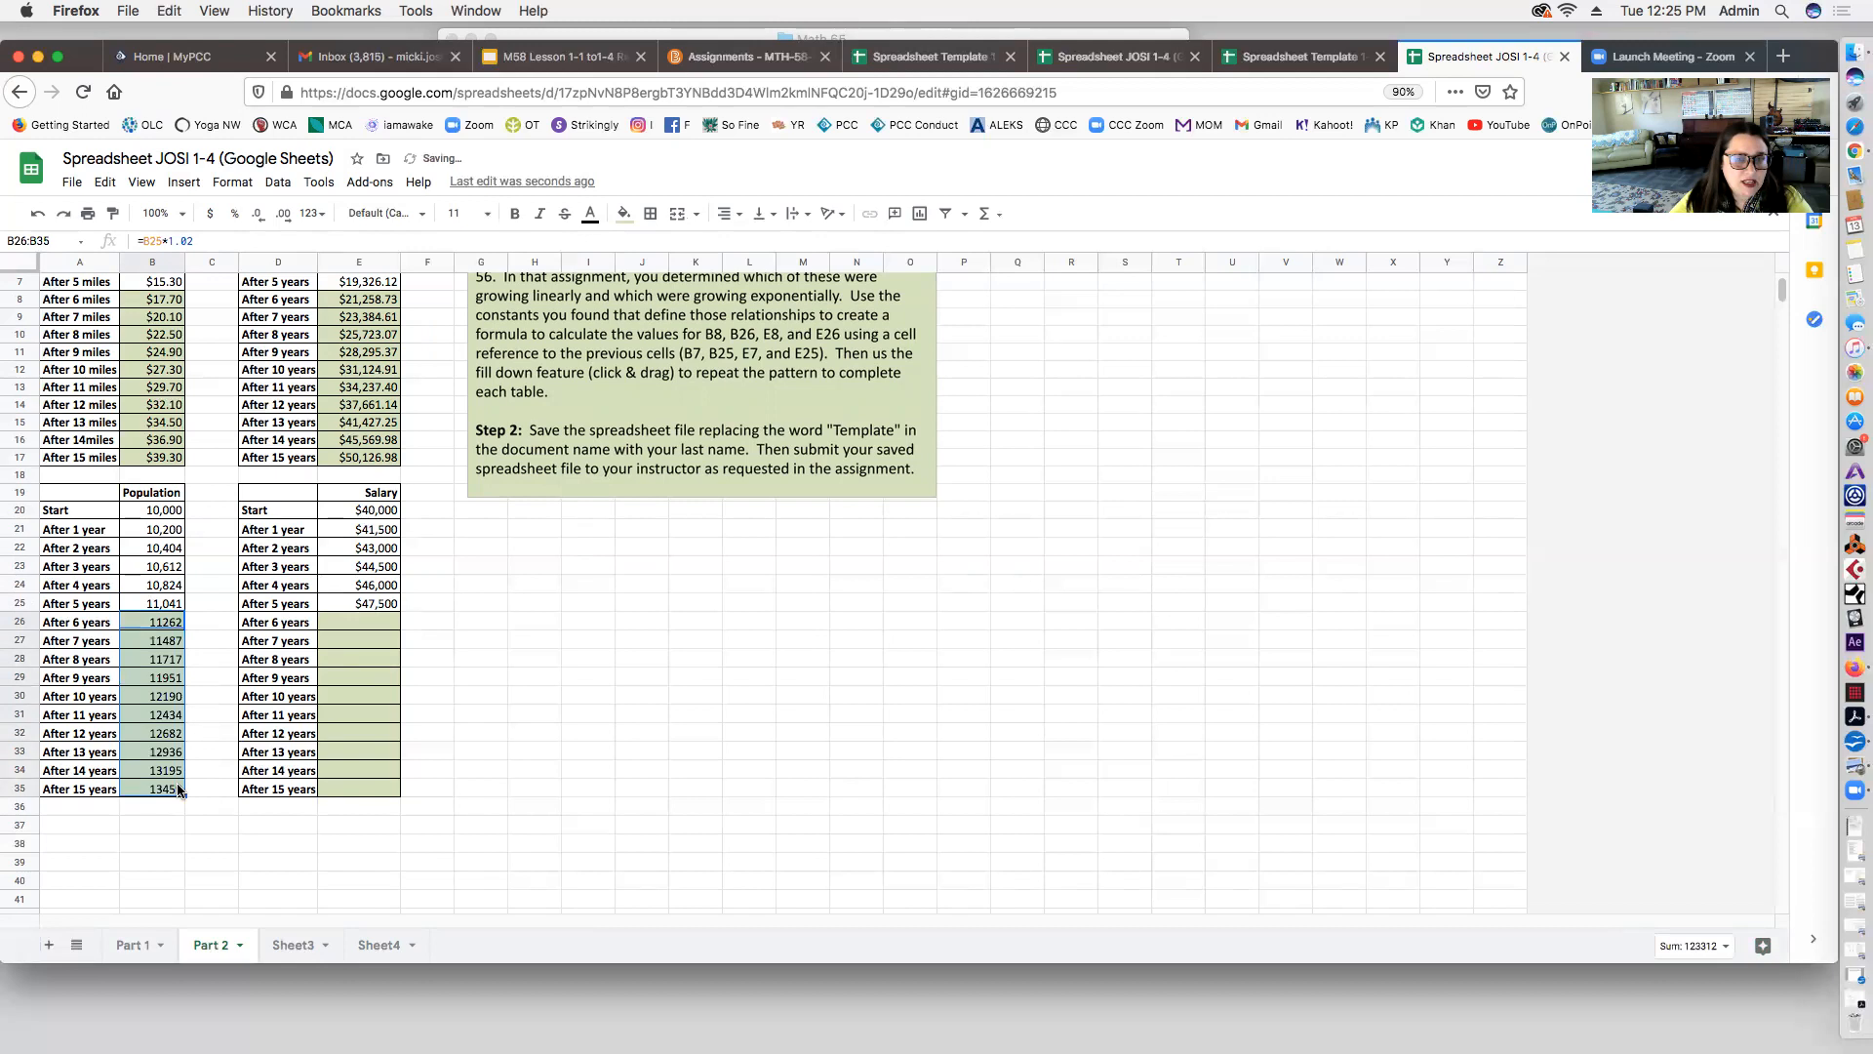
{"action": "left_click", "coordinate": [199, 625]}
{"action": "left_click", "coordinate": [198, 532]}
{"action": "type", "text": "="}
{"action": "left_click", "coordinate": [140, 531]}
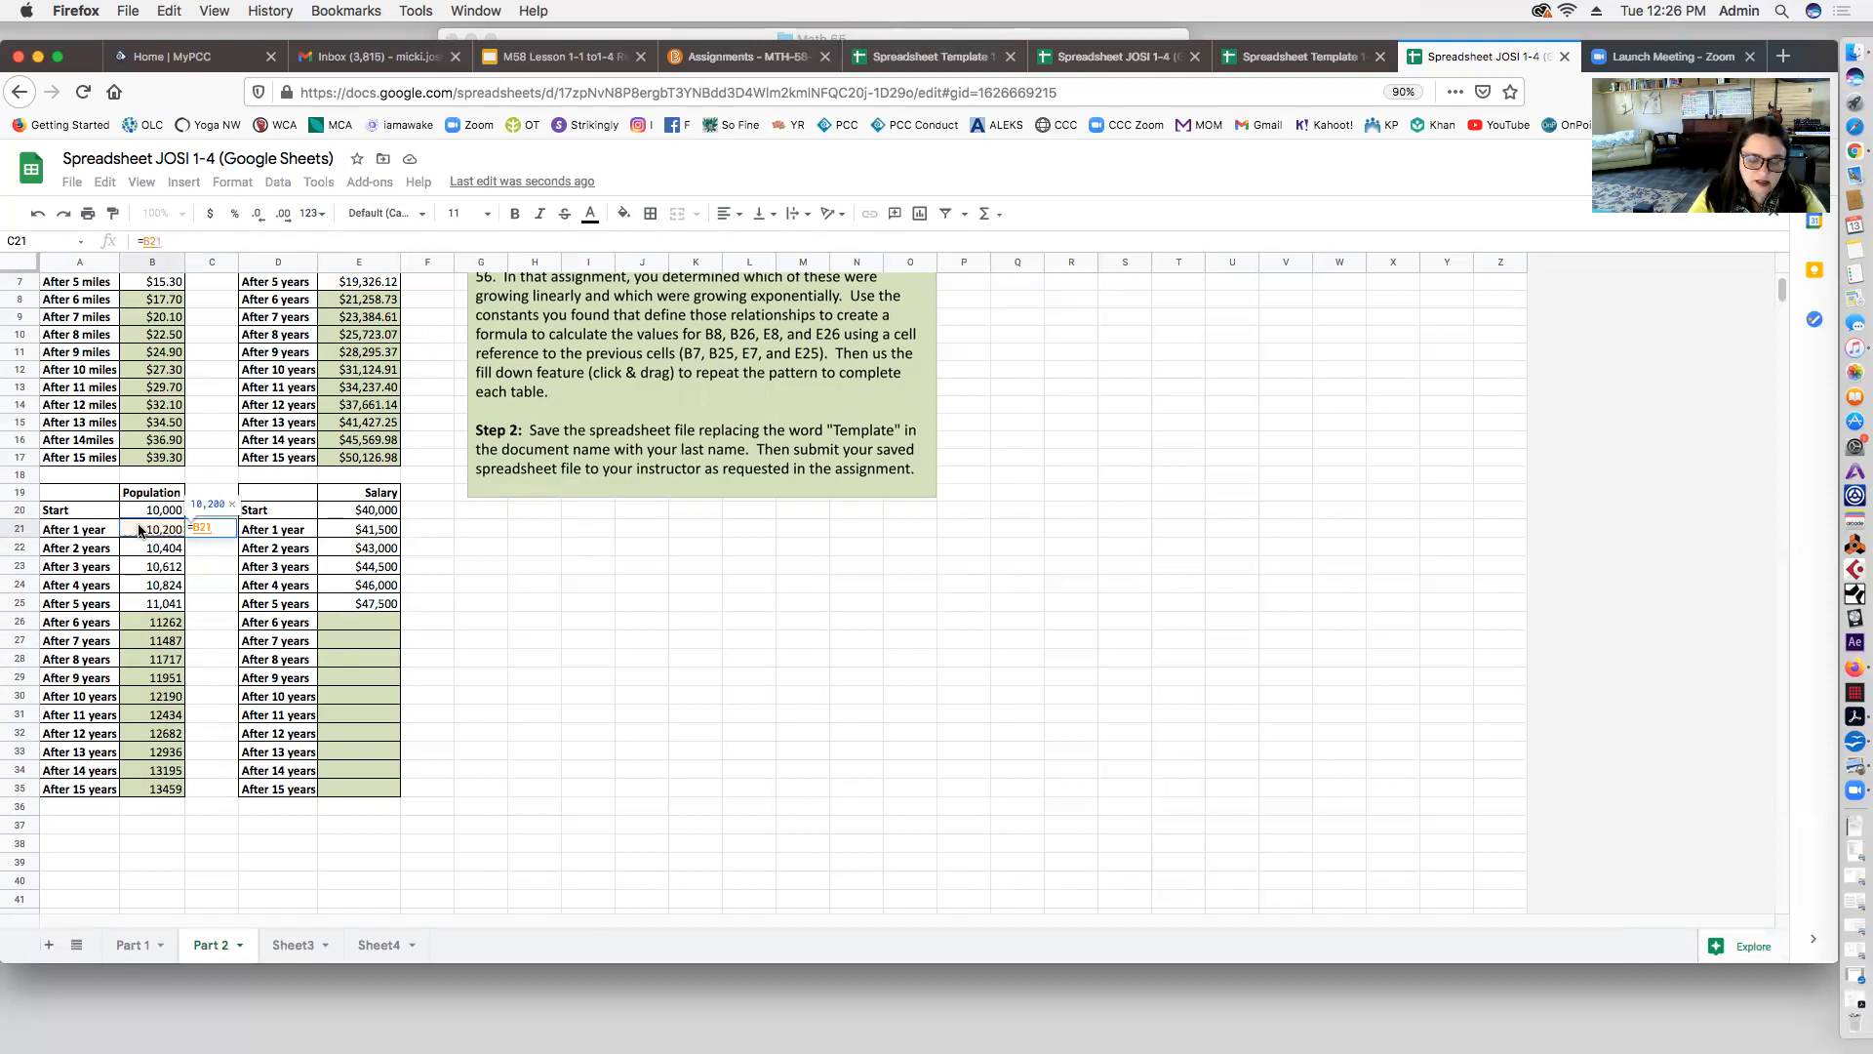
{"action": "type", "text": "/"}
{"action": "left_click", "coordinate": [146, 510]}
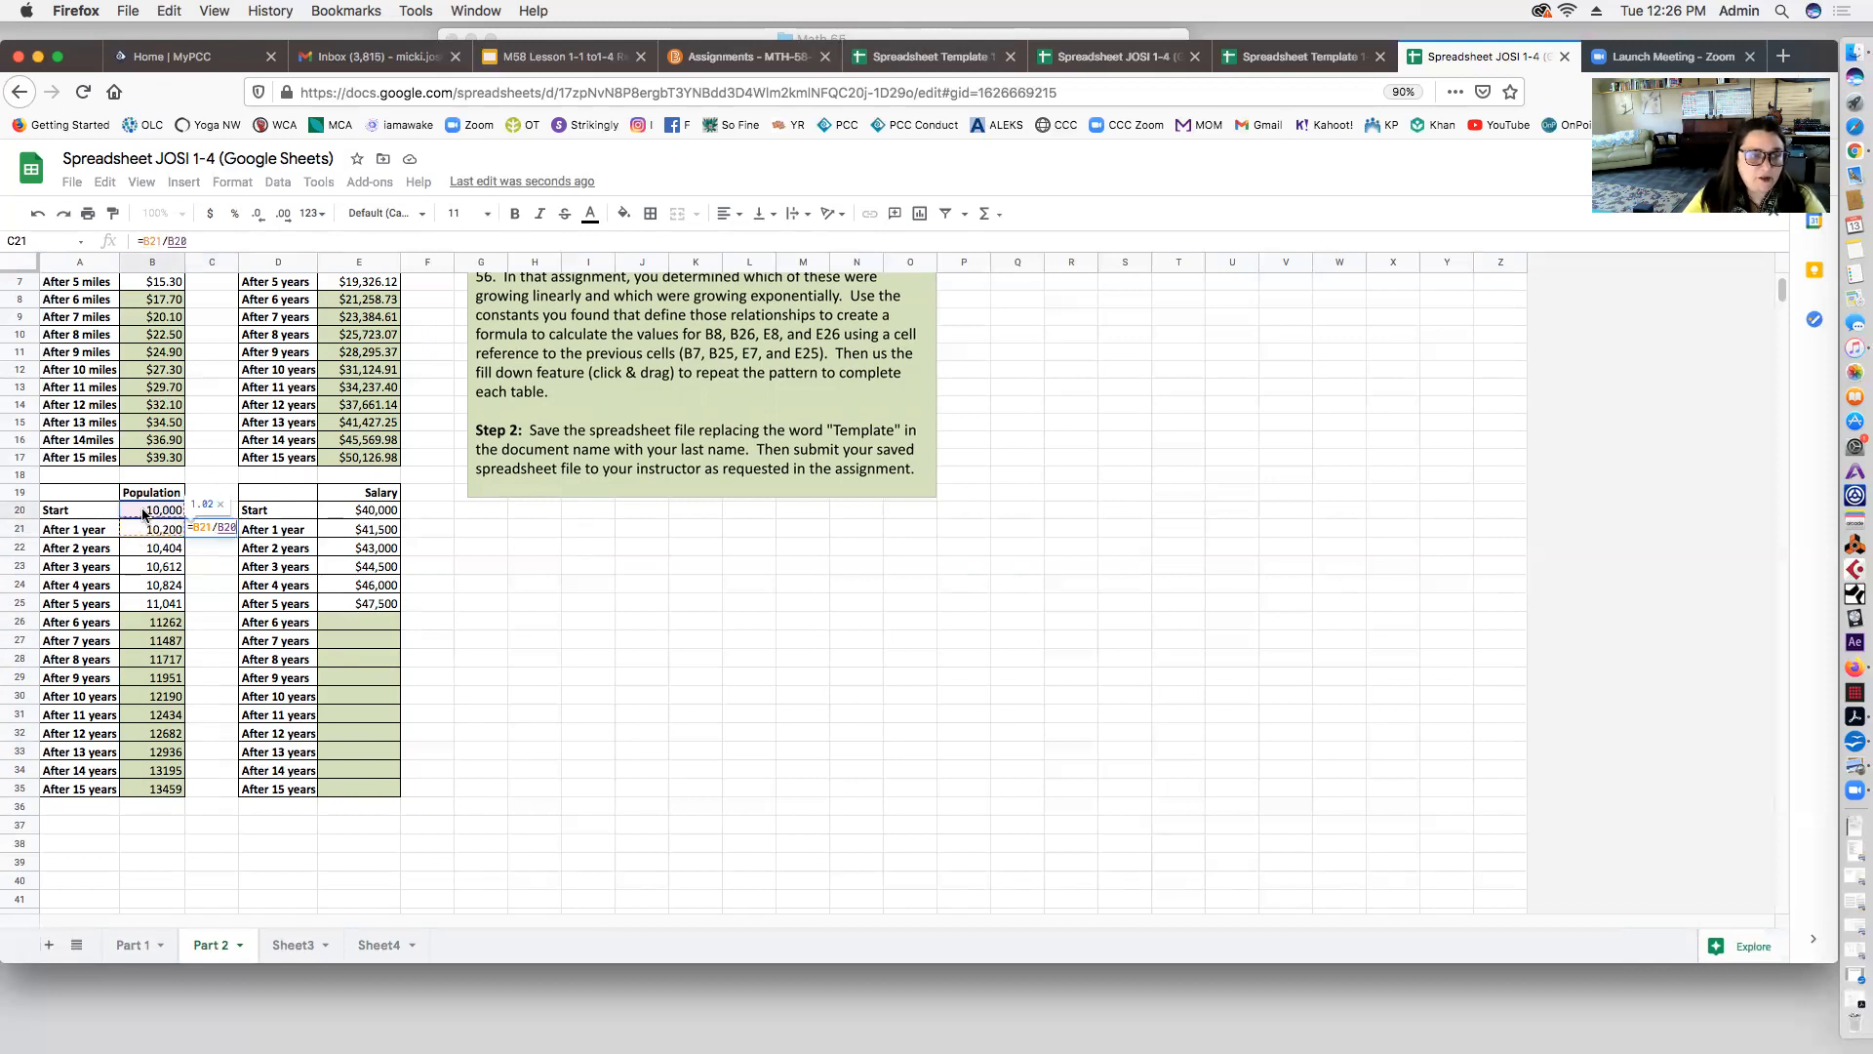
{"action": "key", "text": "Return"}
{"action": "type", "text": "."}
{"action": "left_click", "coordinate": [201, 527]}
{"action": "left_click_drag", "start_coordinate": [238, 535], "coordinate": [226, 789]}
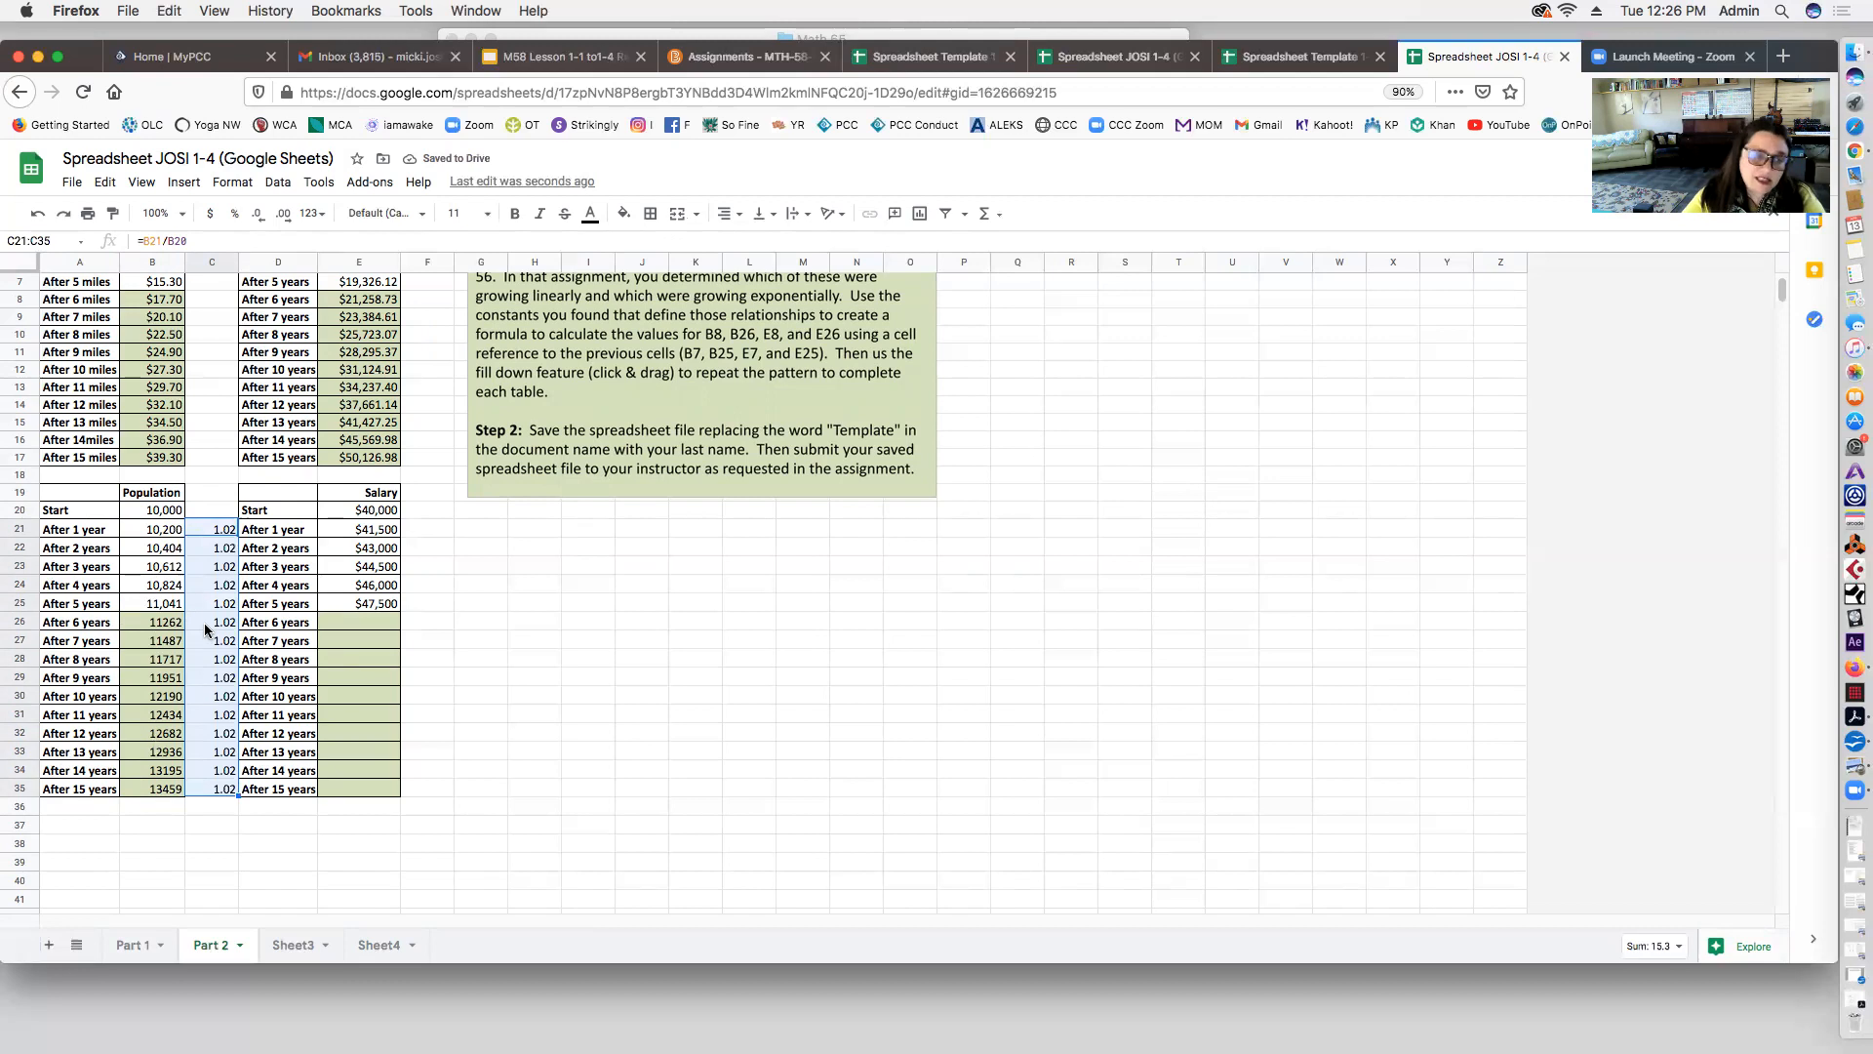
{"action": "key", "text": "Delete"}
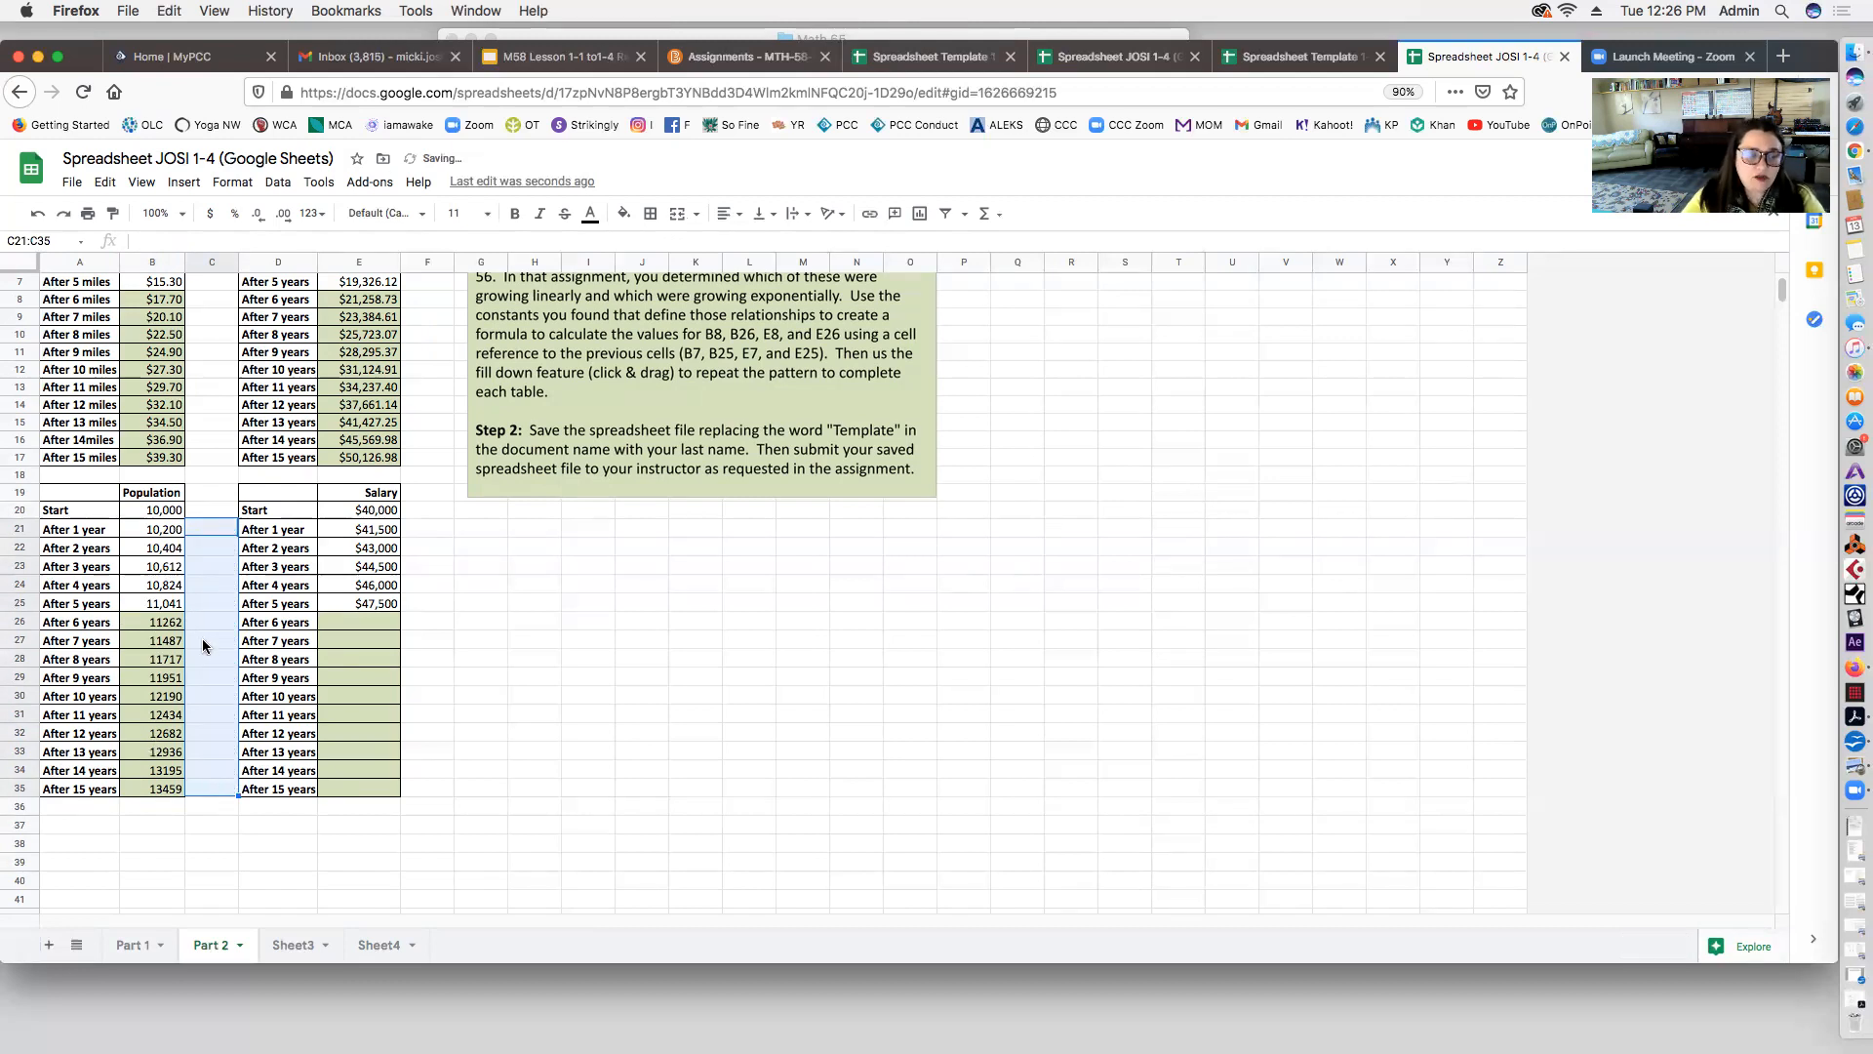
{"action": "left_click", "coordinate": [168, 804]}
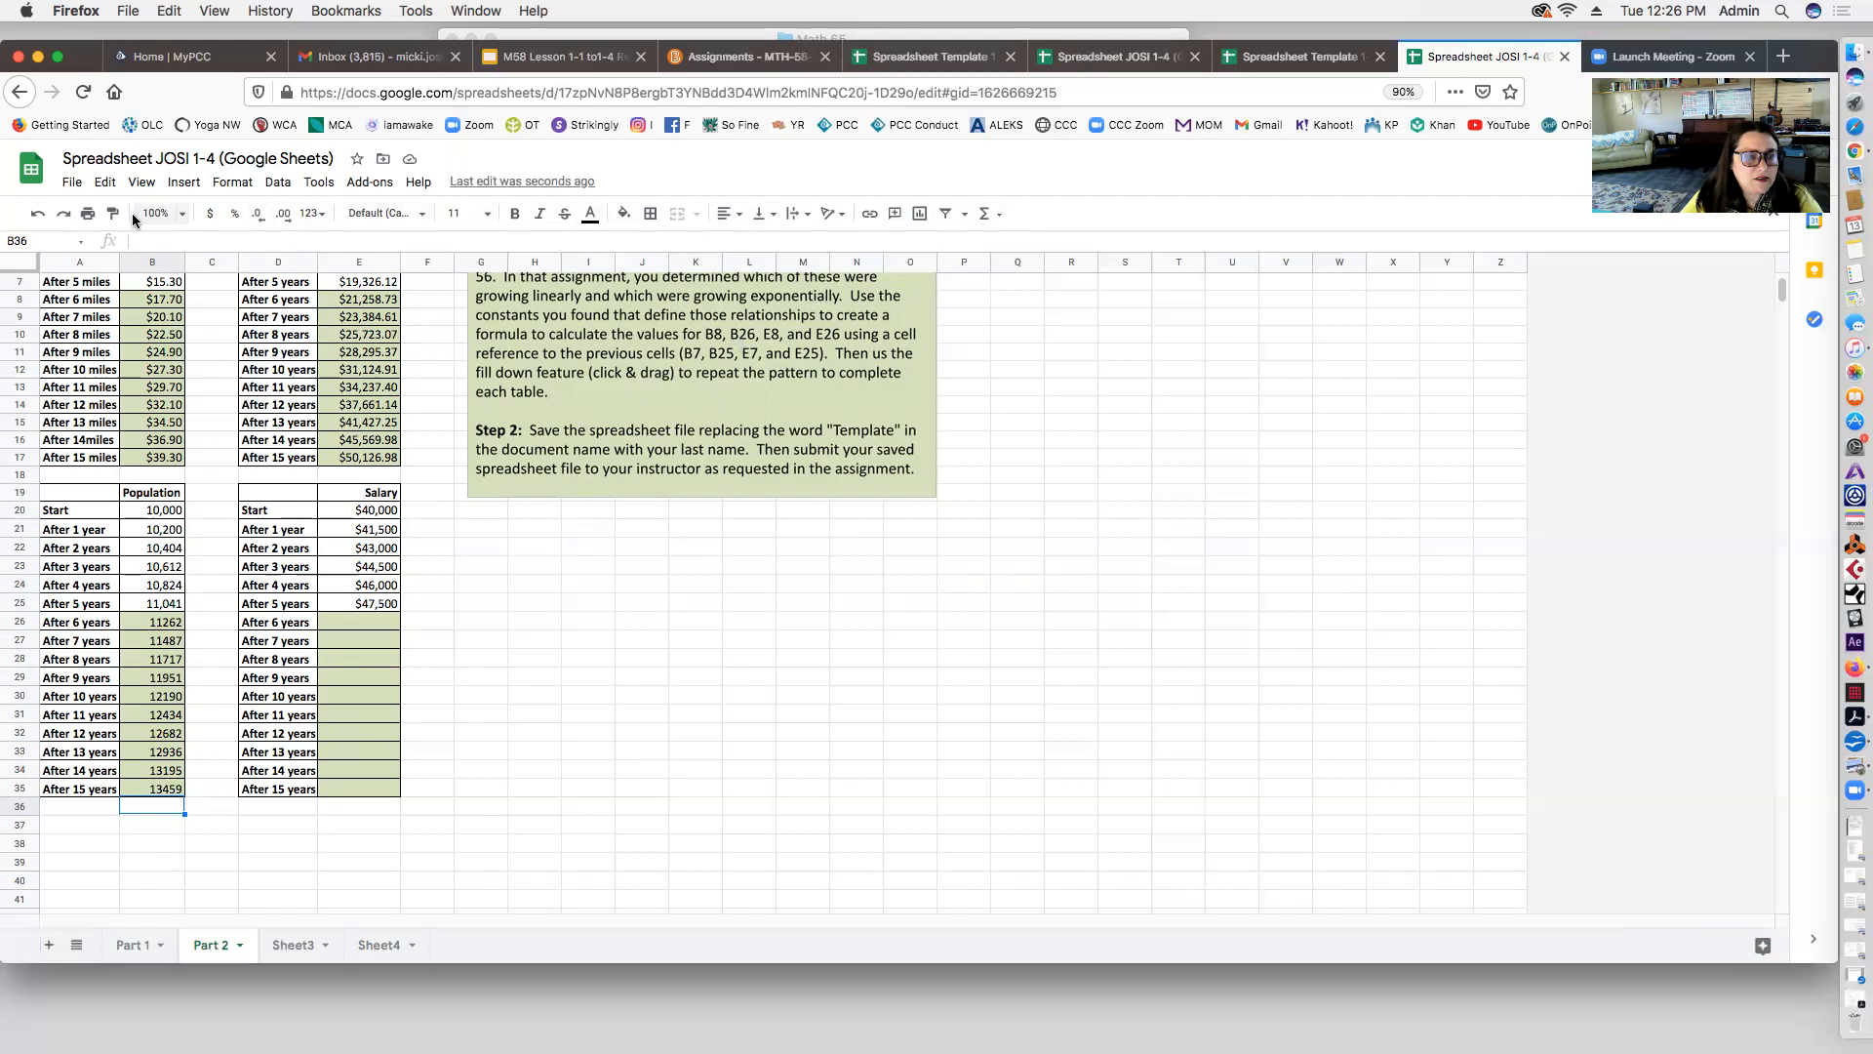
{"action": "left_click_drag", "start_coordinate": [155, 625], "coordinate": [152, 793]}
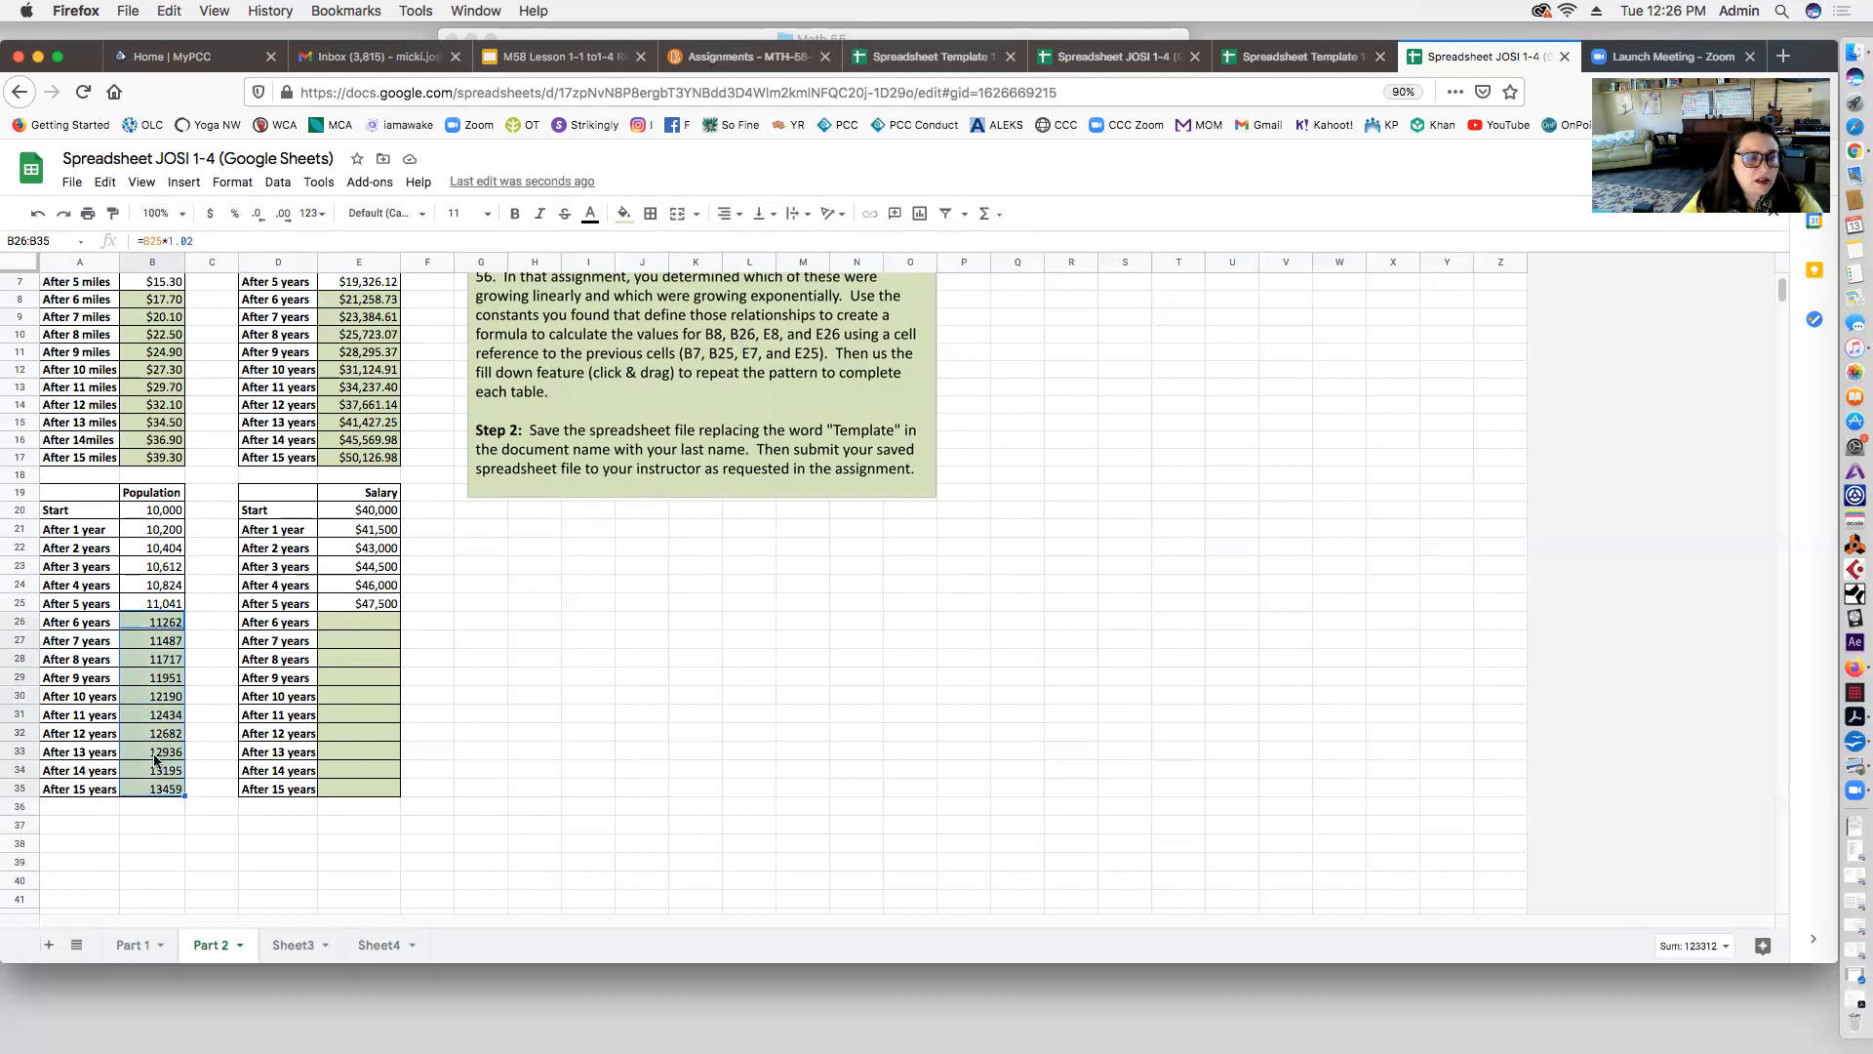
{"action": "left_click", "coordinate": [151, 570]}
Step: Select Population cells B26:B35 and browse the number formatting options
{"action": "left_click", "coordinate": [148, 603]}
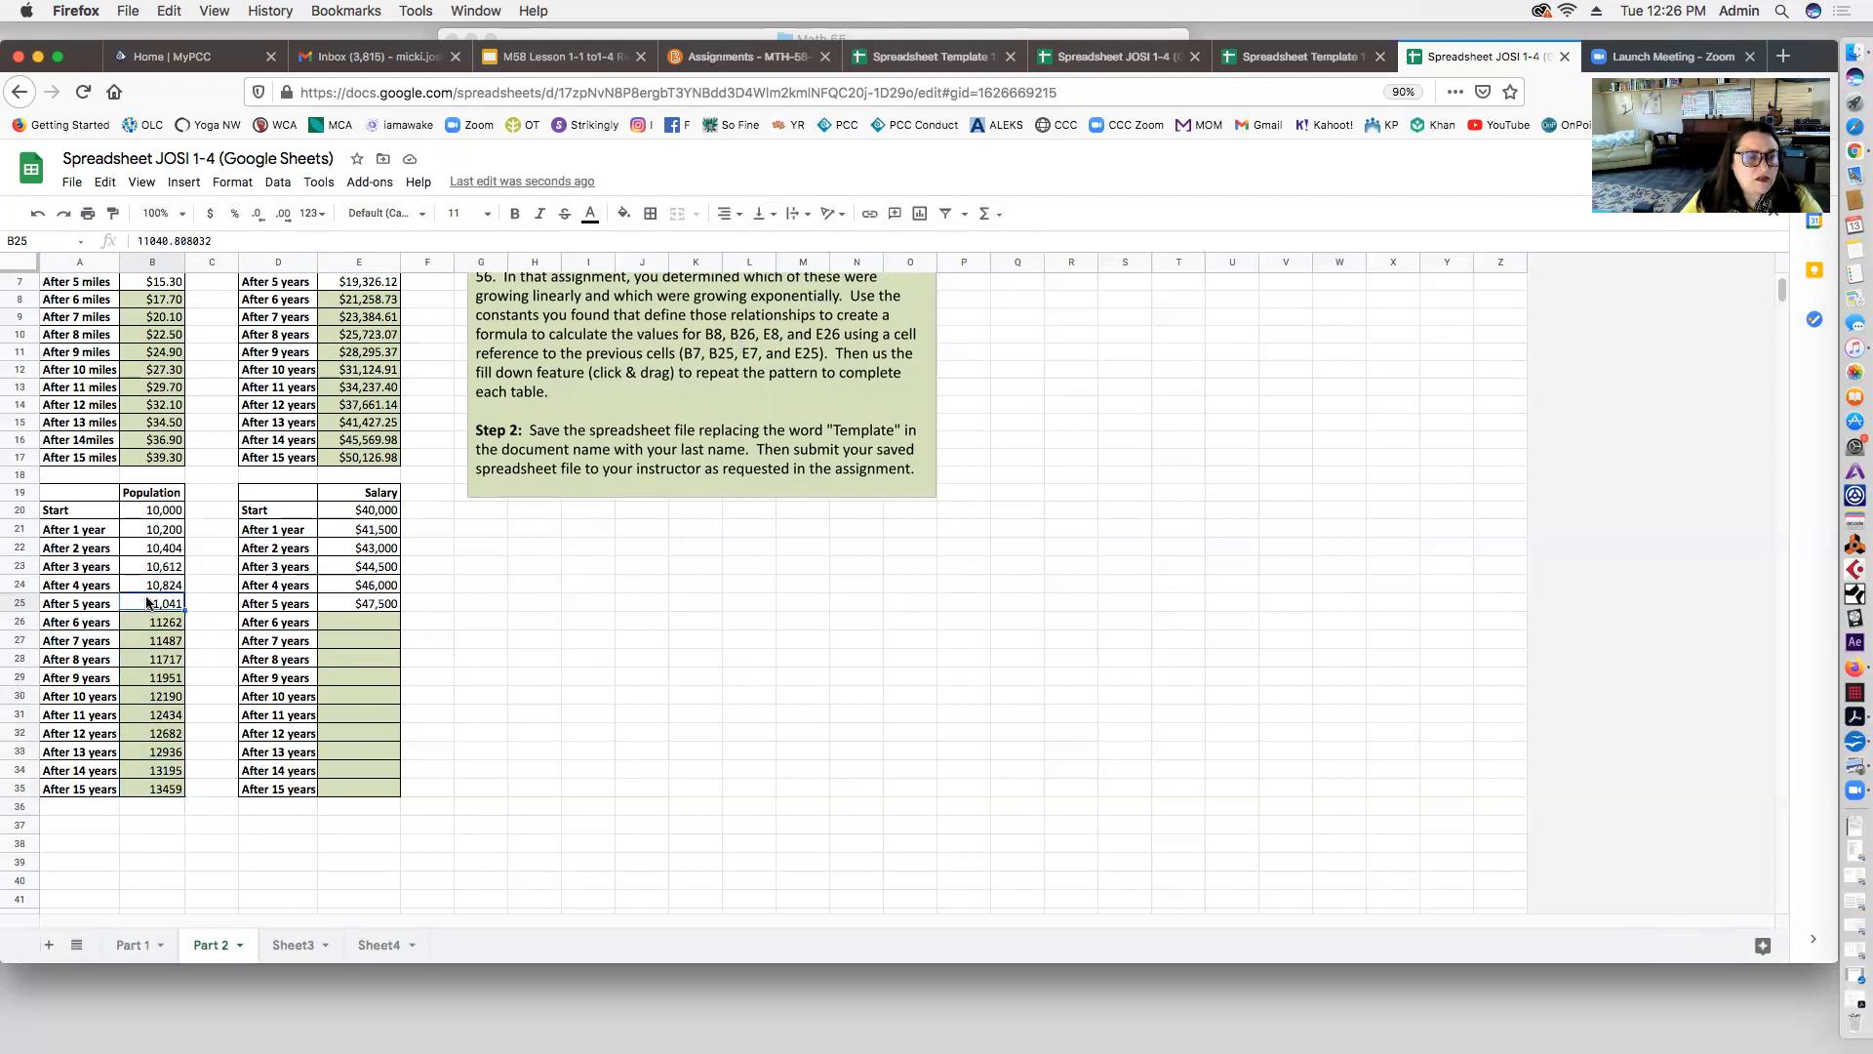
{"action": "scroll", "coordinate": [178, 602], "scroll_direction": "down", "scroll_amount": 1}
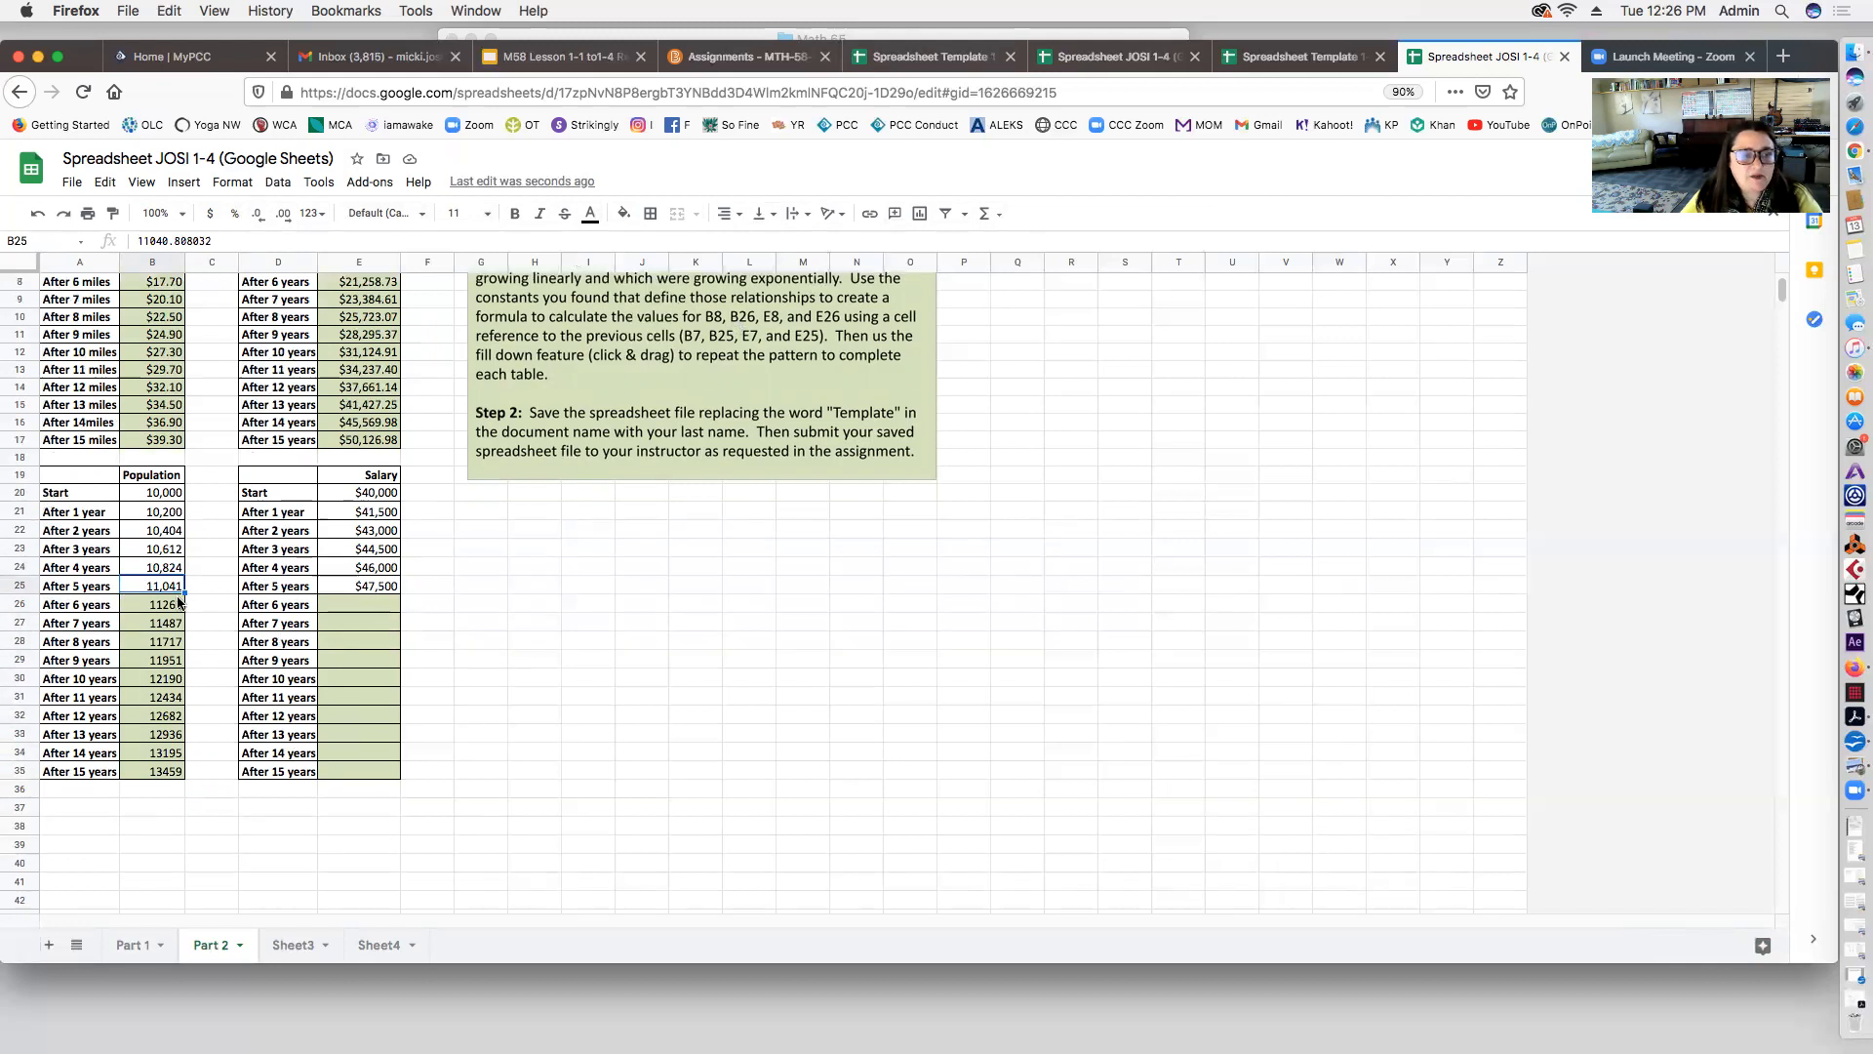
{"action": "scroll", "coordinate": [164, 629], "scroll_direction": "up", "scroll_amount": 1}
{"action": "left_click_drag", "start_coordinate": [157, 630], "coordinate": [148, 797]}
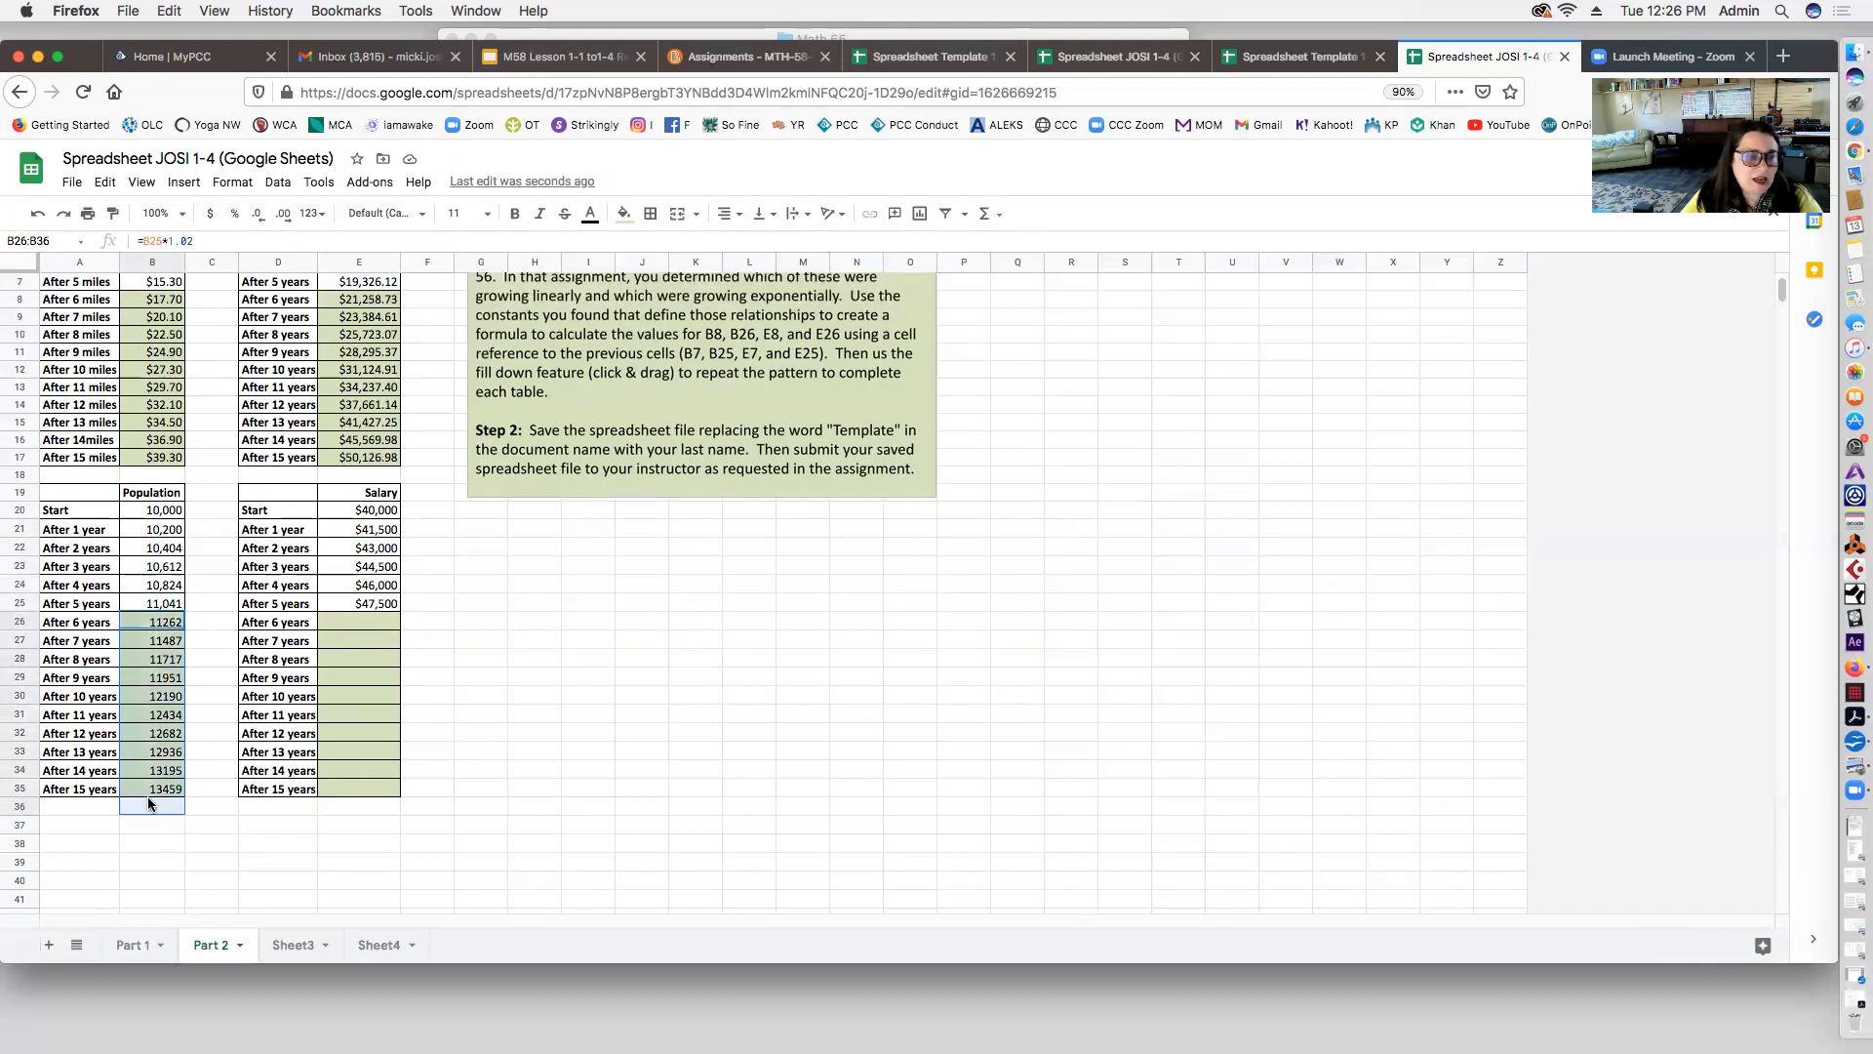
{"action": "left_click", "coordinate": [232, 183]}
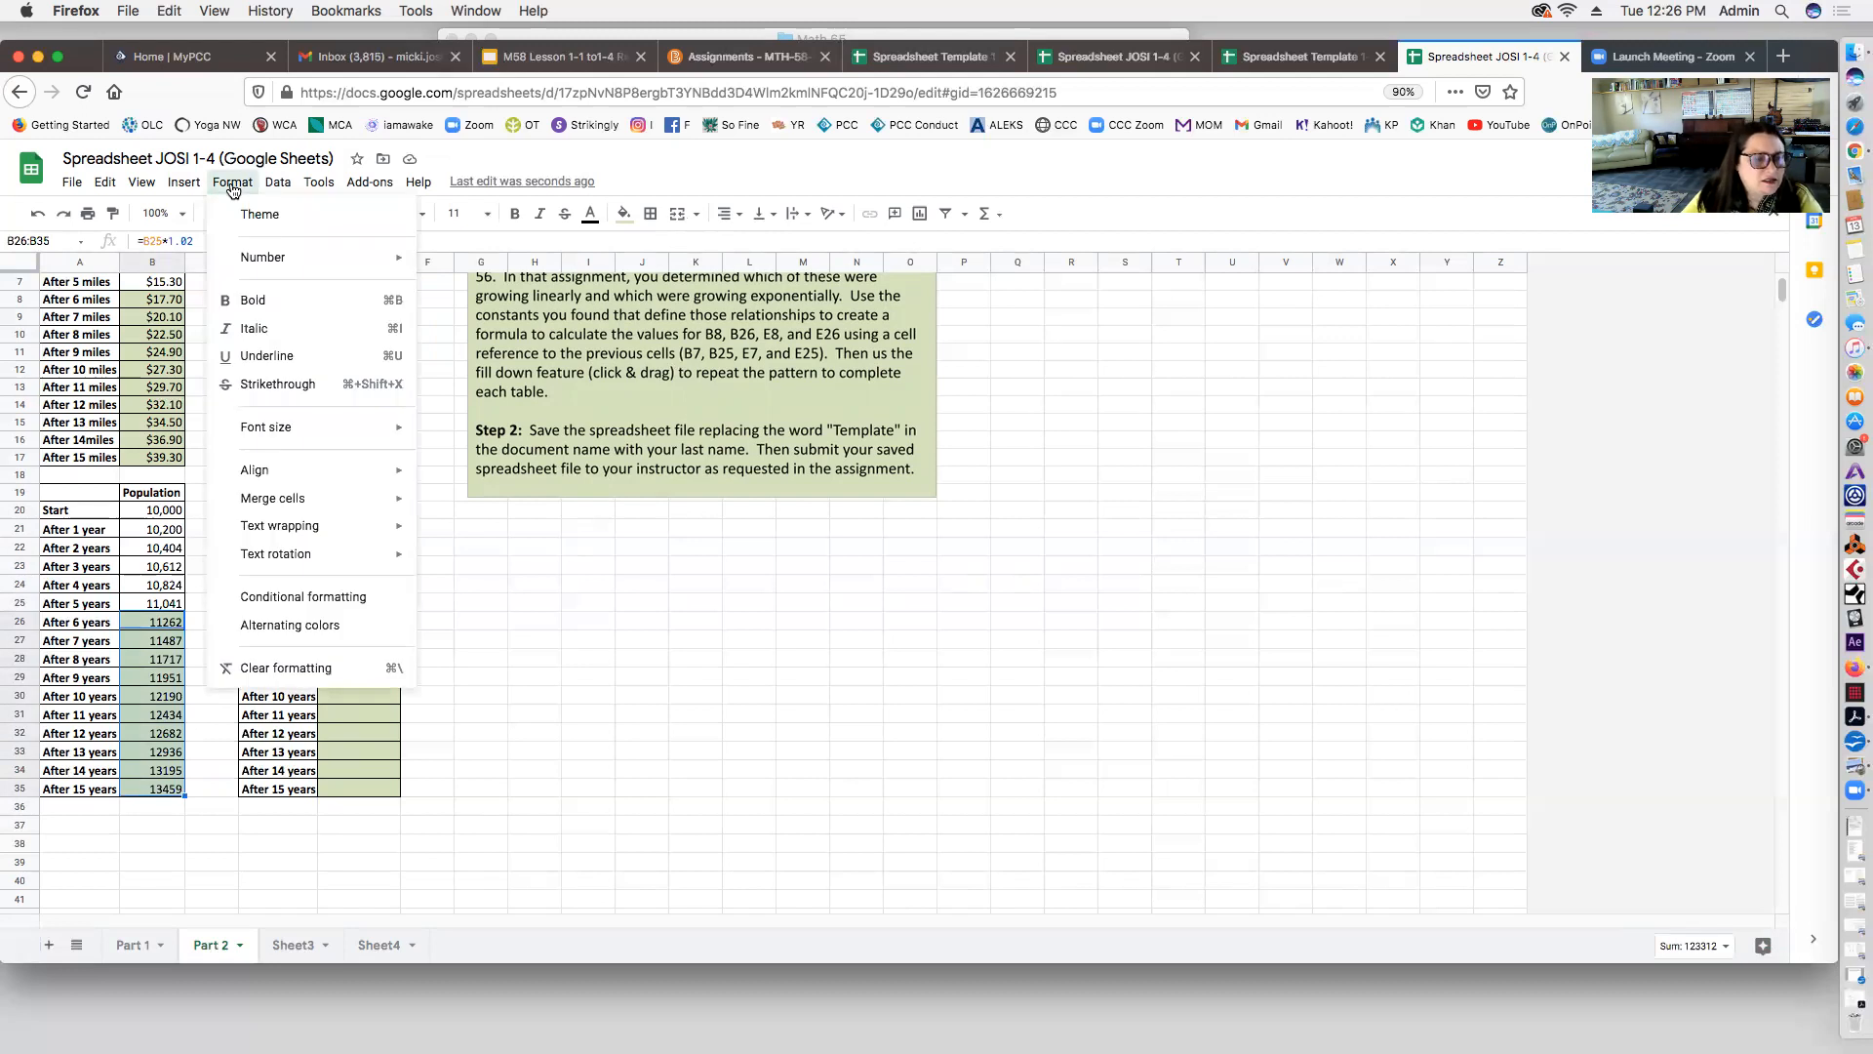
{"action": "mouse_move", "coordinate": [183, 188]}
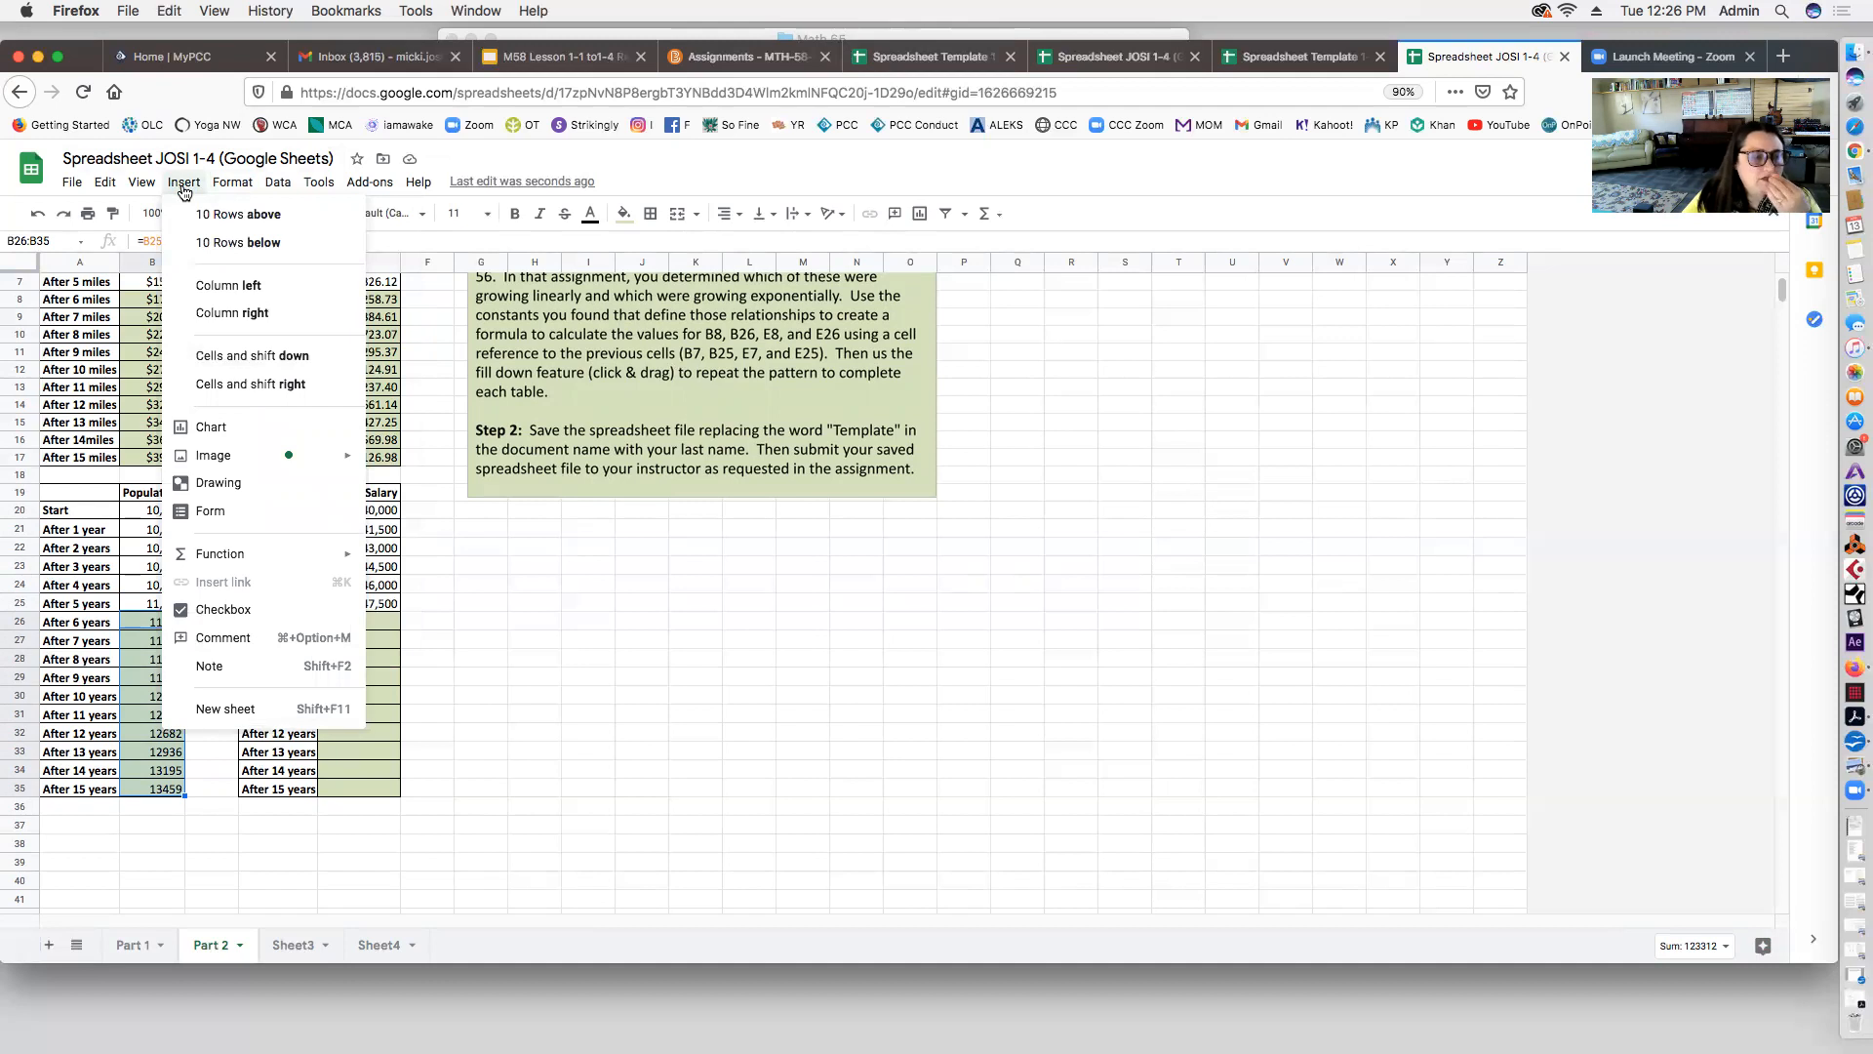
{"action": "left_click", "coordinate": [741, 640]}
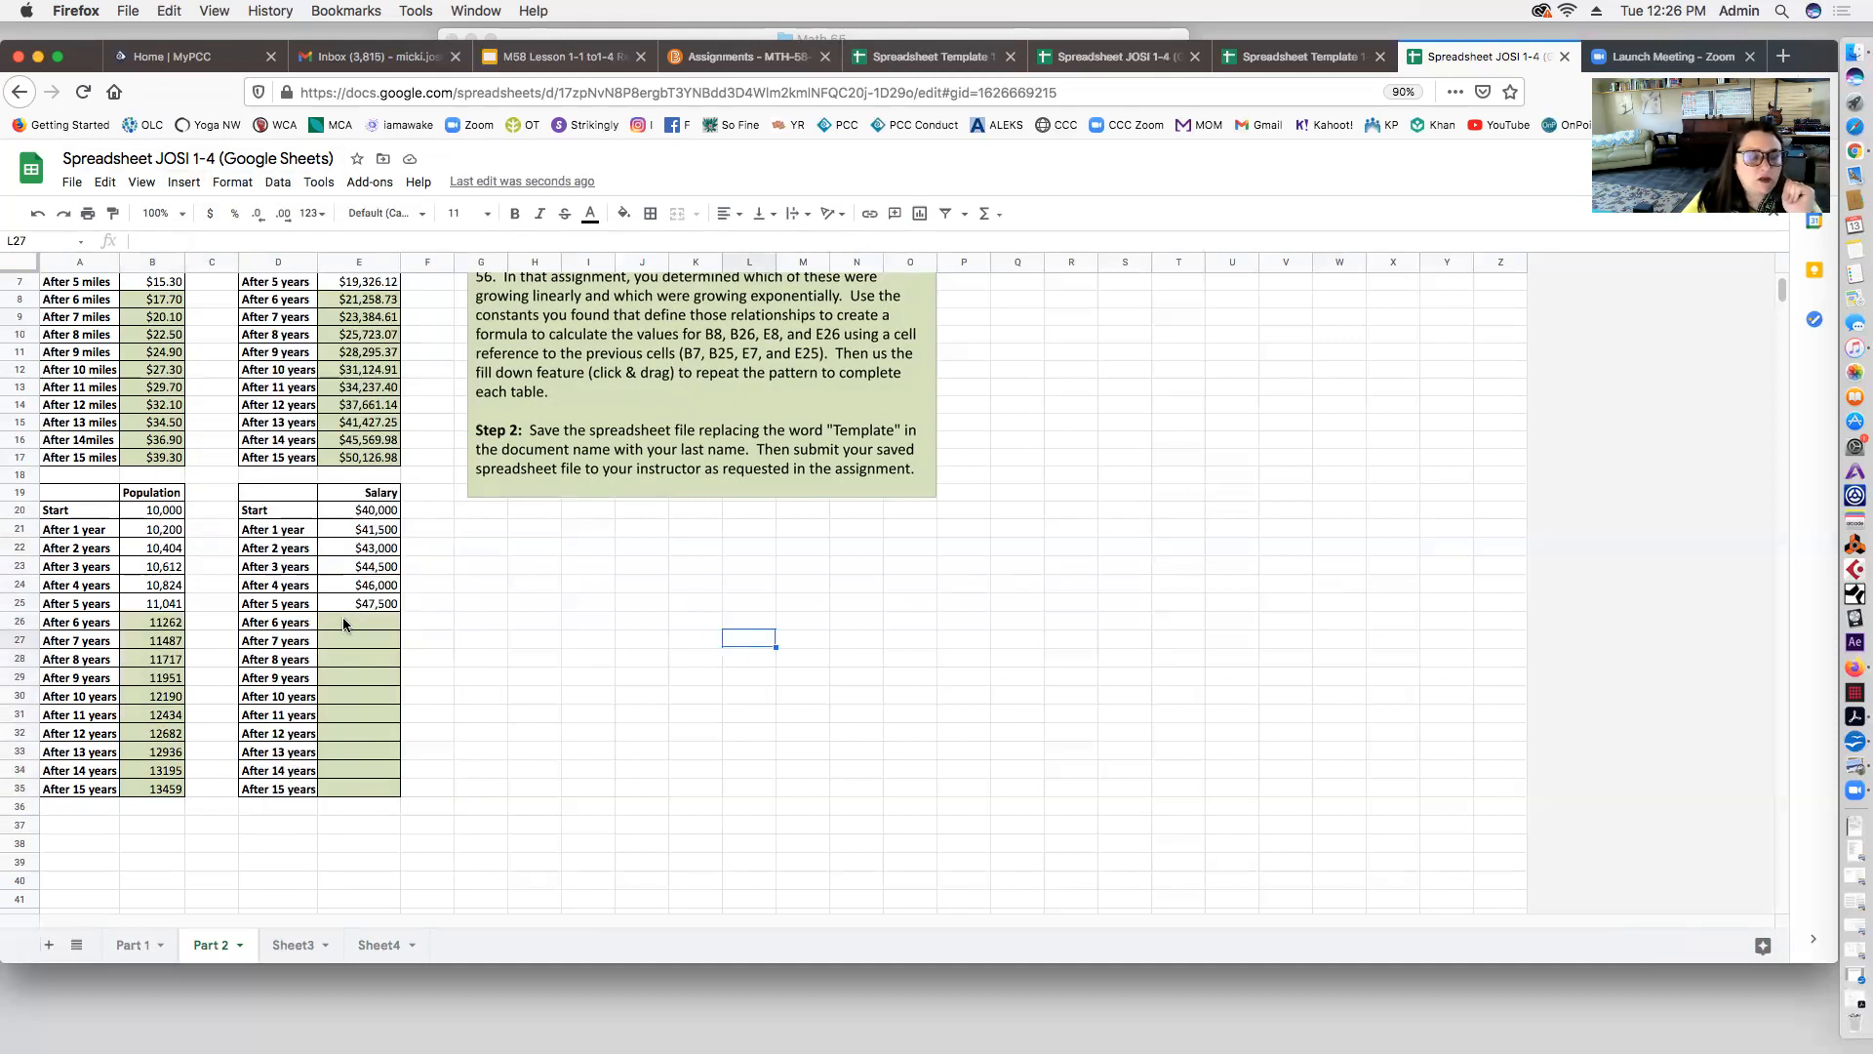
Step: Paint B23's comma format onto B26:B35, showing 11,262 through 13,459
{"action": "left_click", "coordinate": [162, 568]}
{"action": "left_click", "coordinate": [113, 213]}
{"action": "left_click_drag", "start_coordinate": [162, 627], "coordinate": [155, 810]}
{"action": "left_click", "coordinate": [226, 605]}
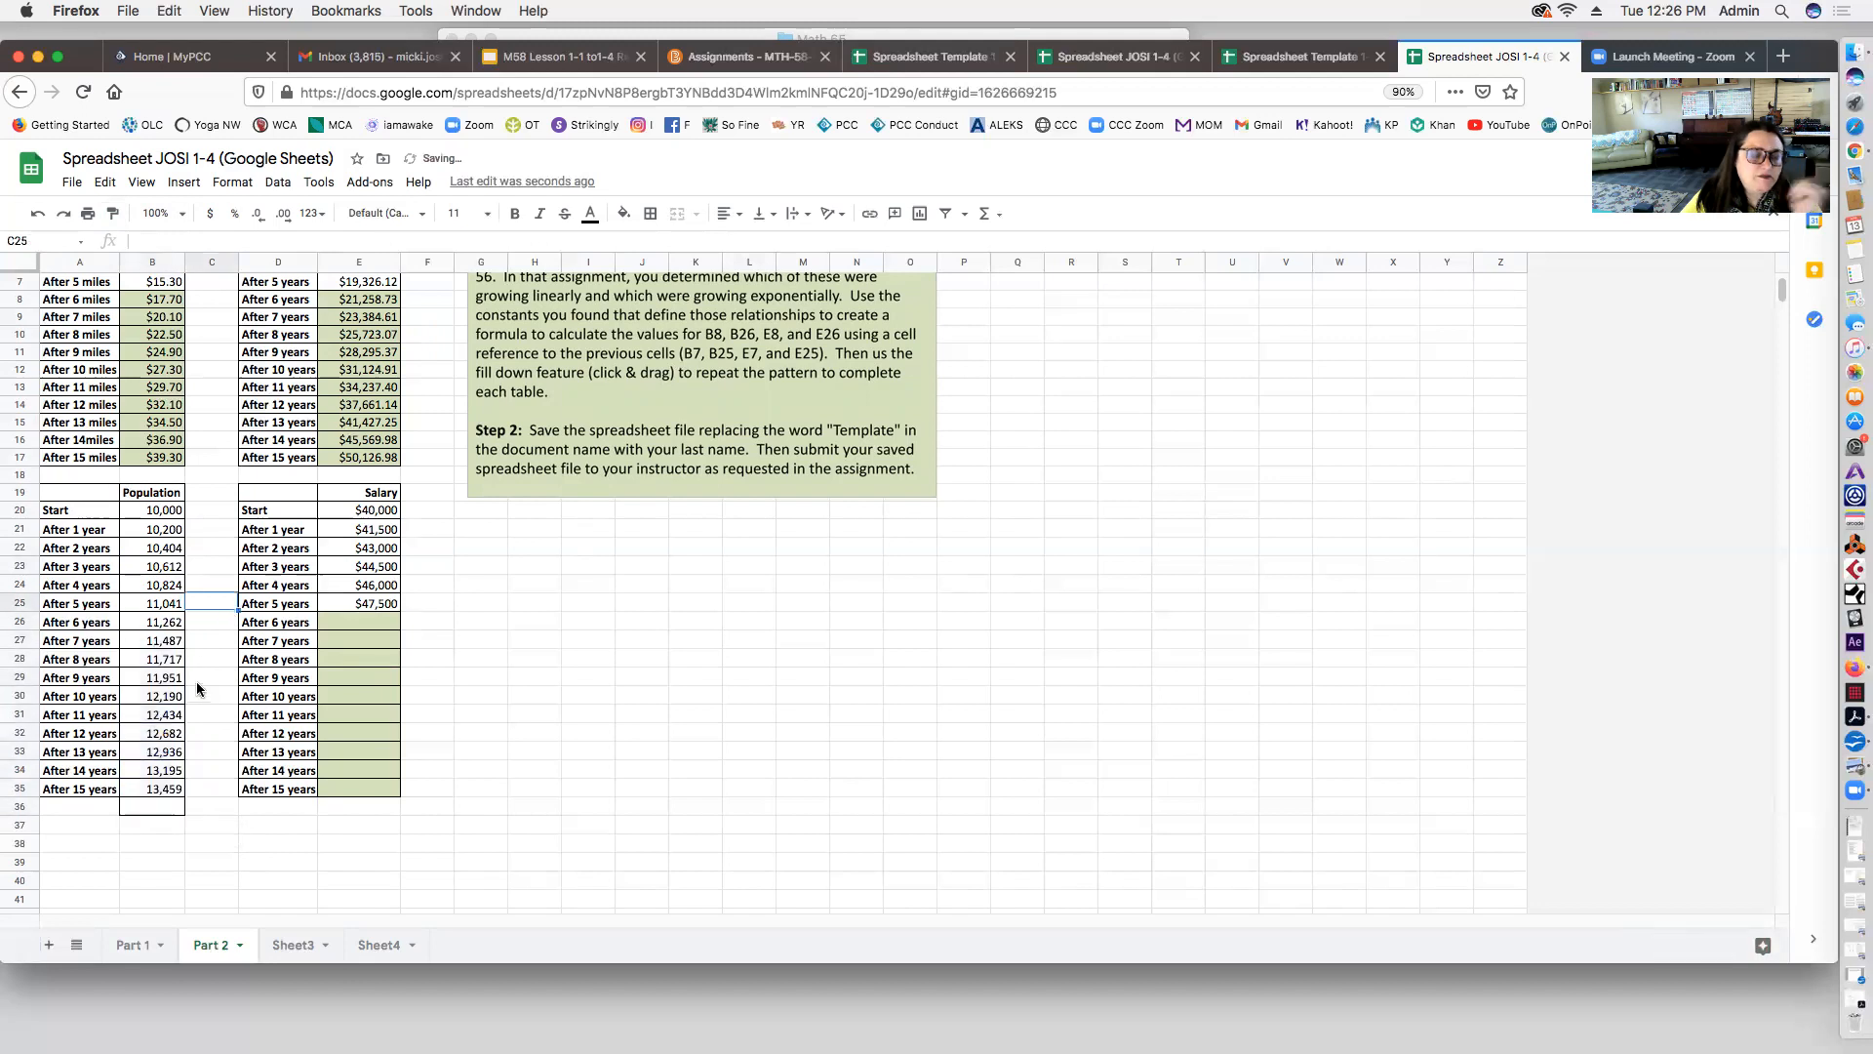
{"action": "left_click", "coordinate": [213, 625]}
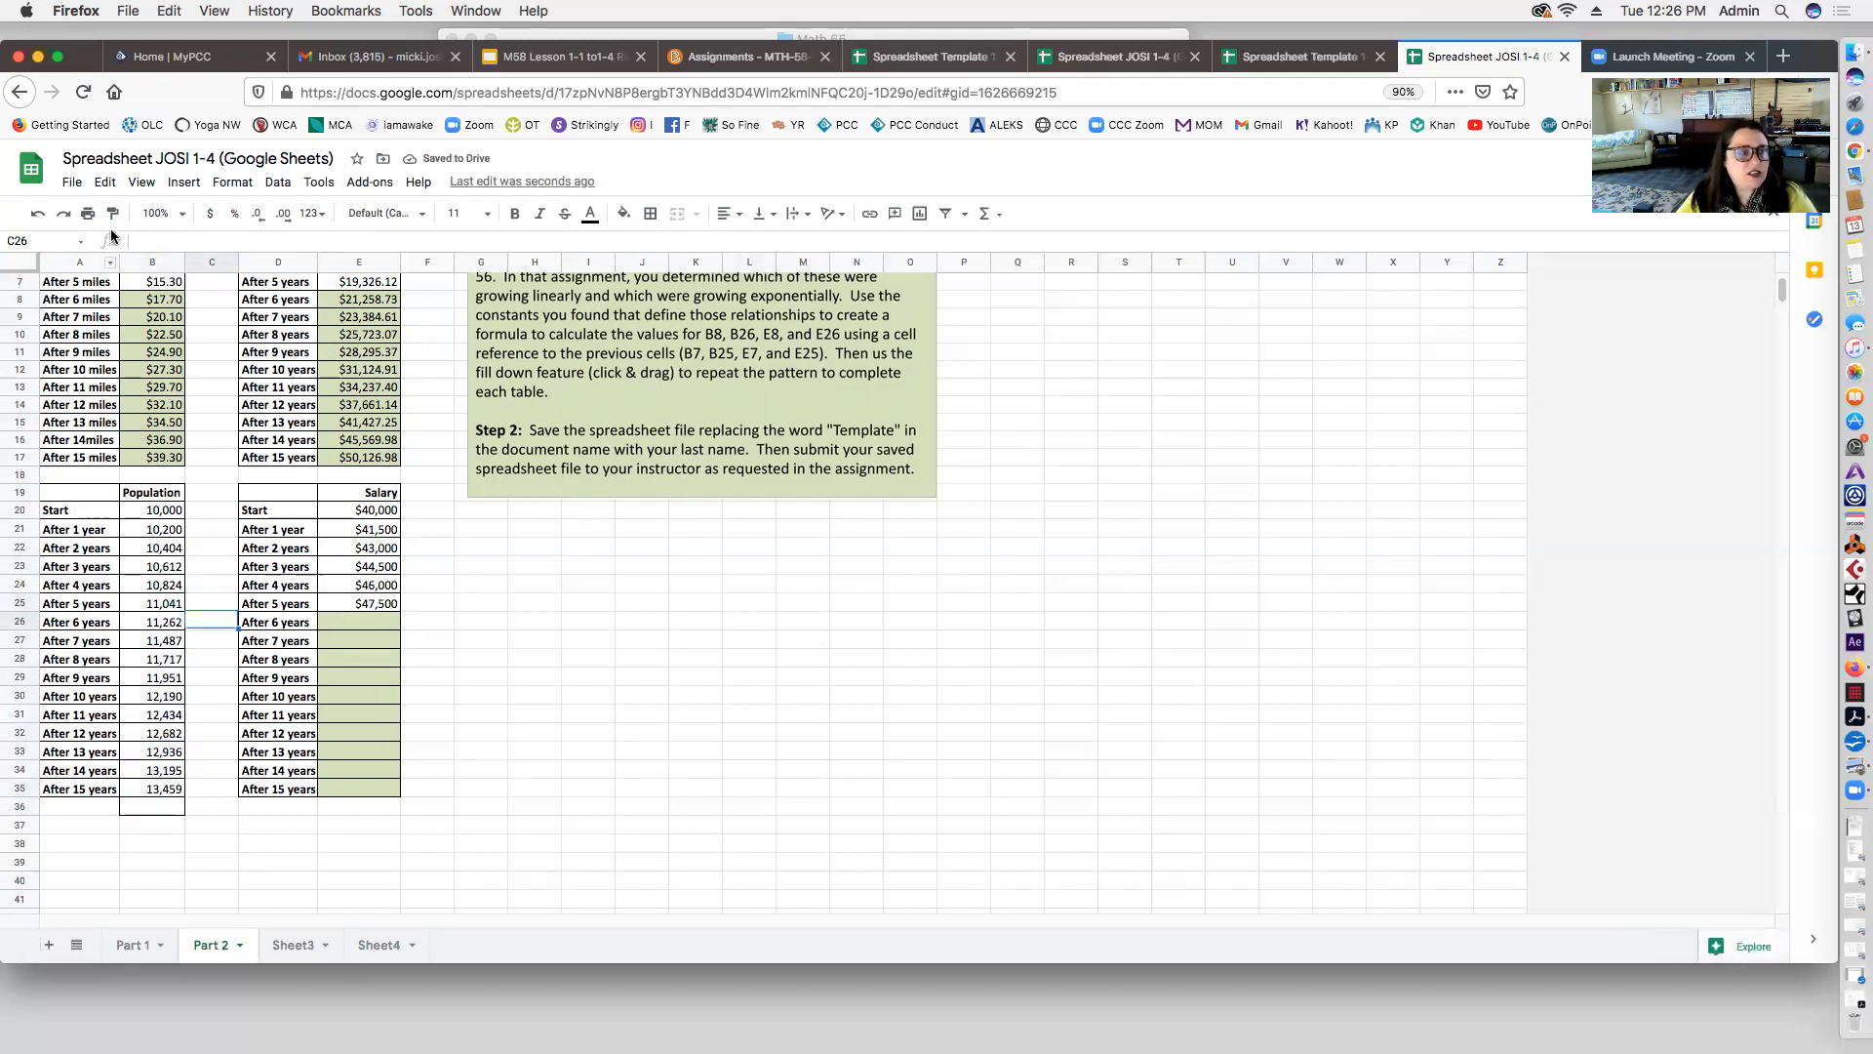
{"action": "left_click", "coordinate": [382, 620]}
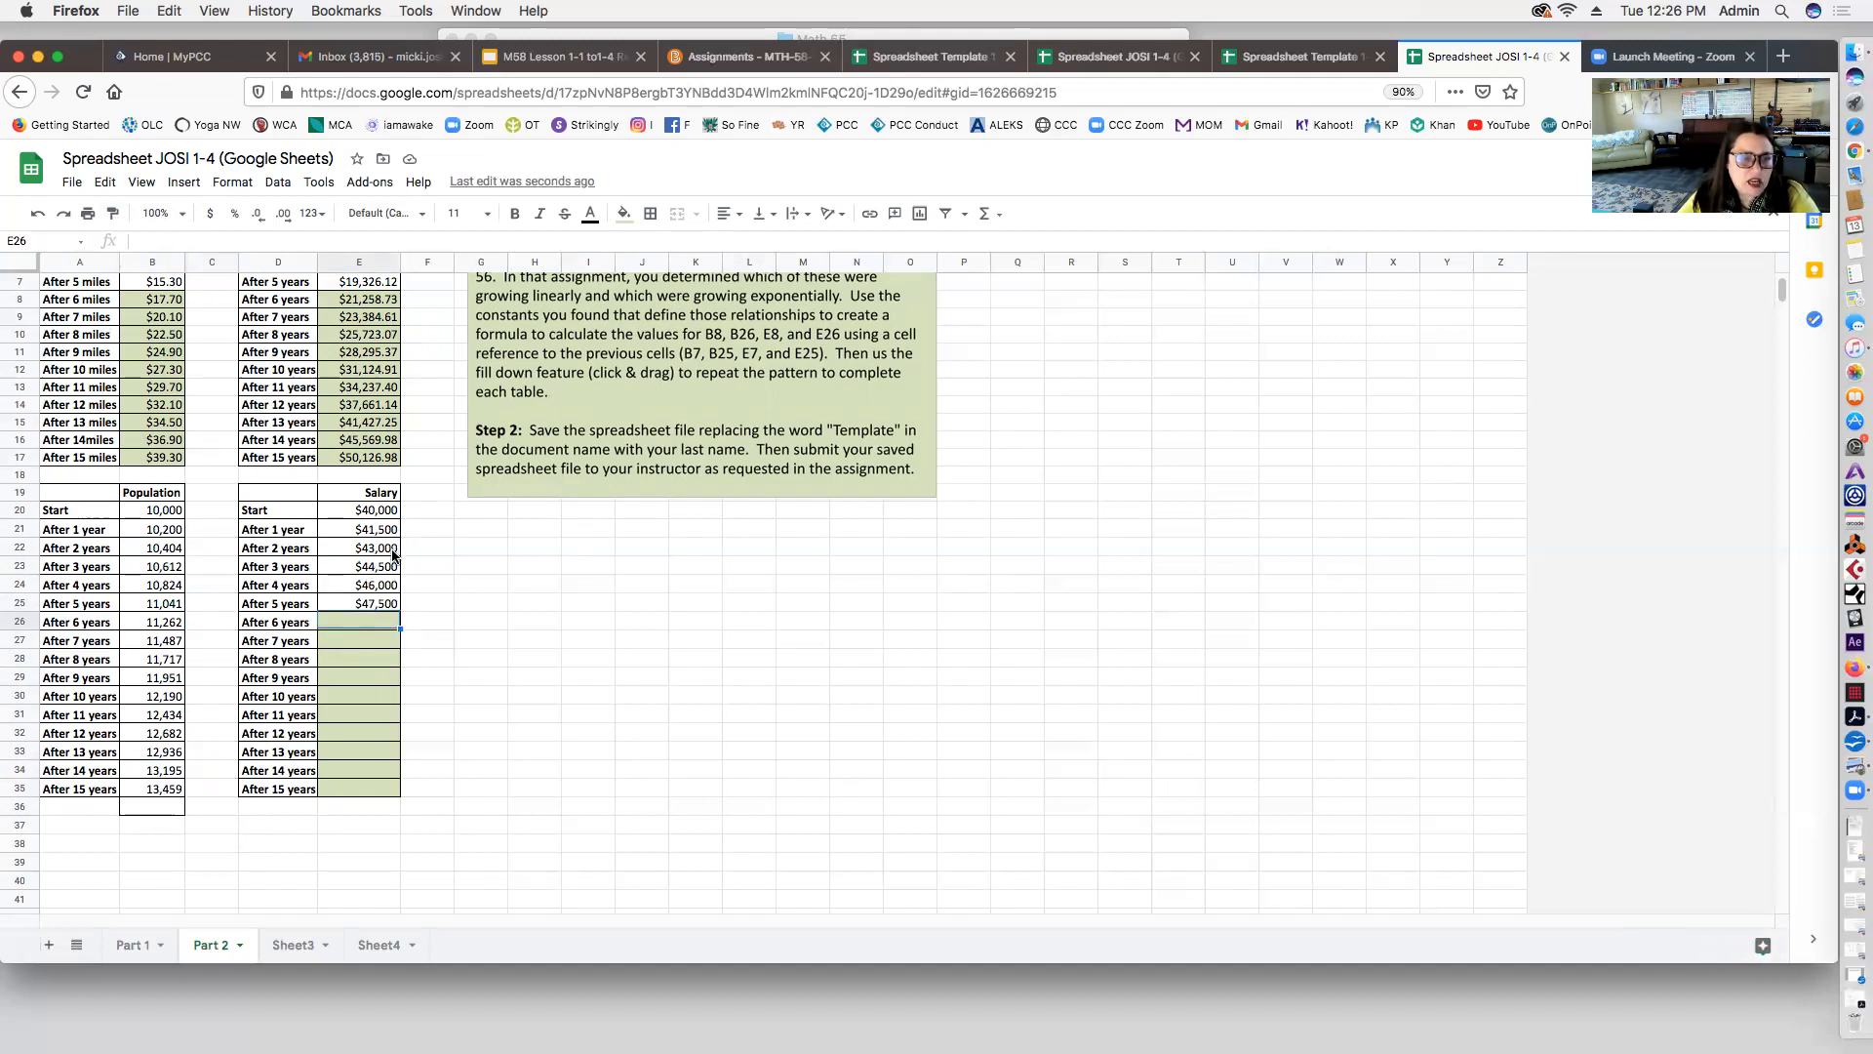
Step: Move to cell F21 beside the Salary table
{"action": "left_click", "coordinate": [422, 510]}
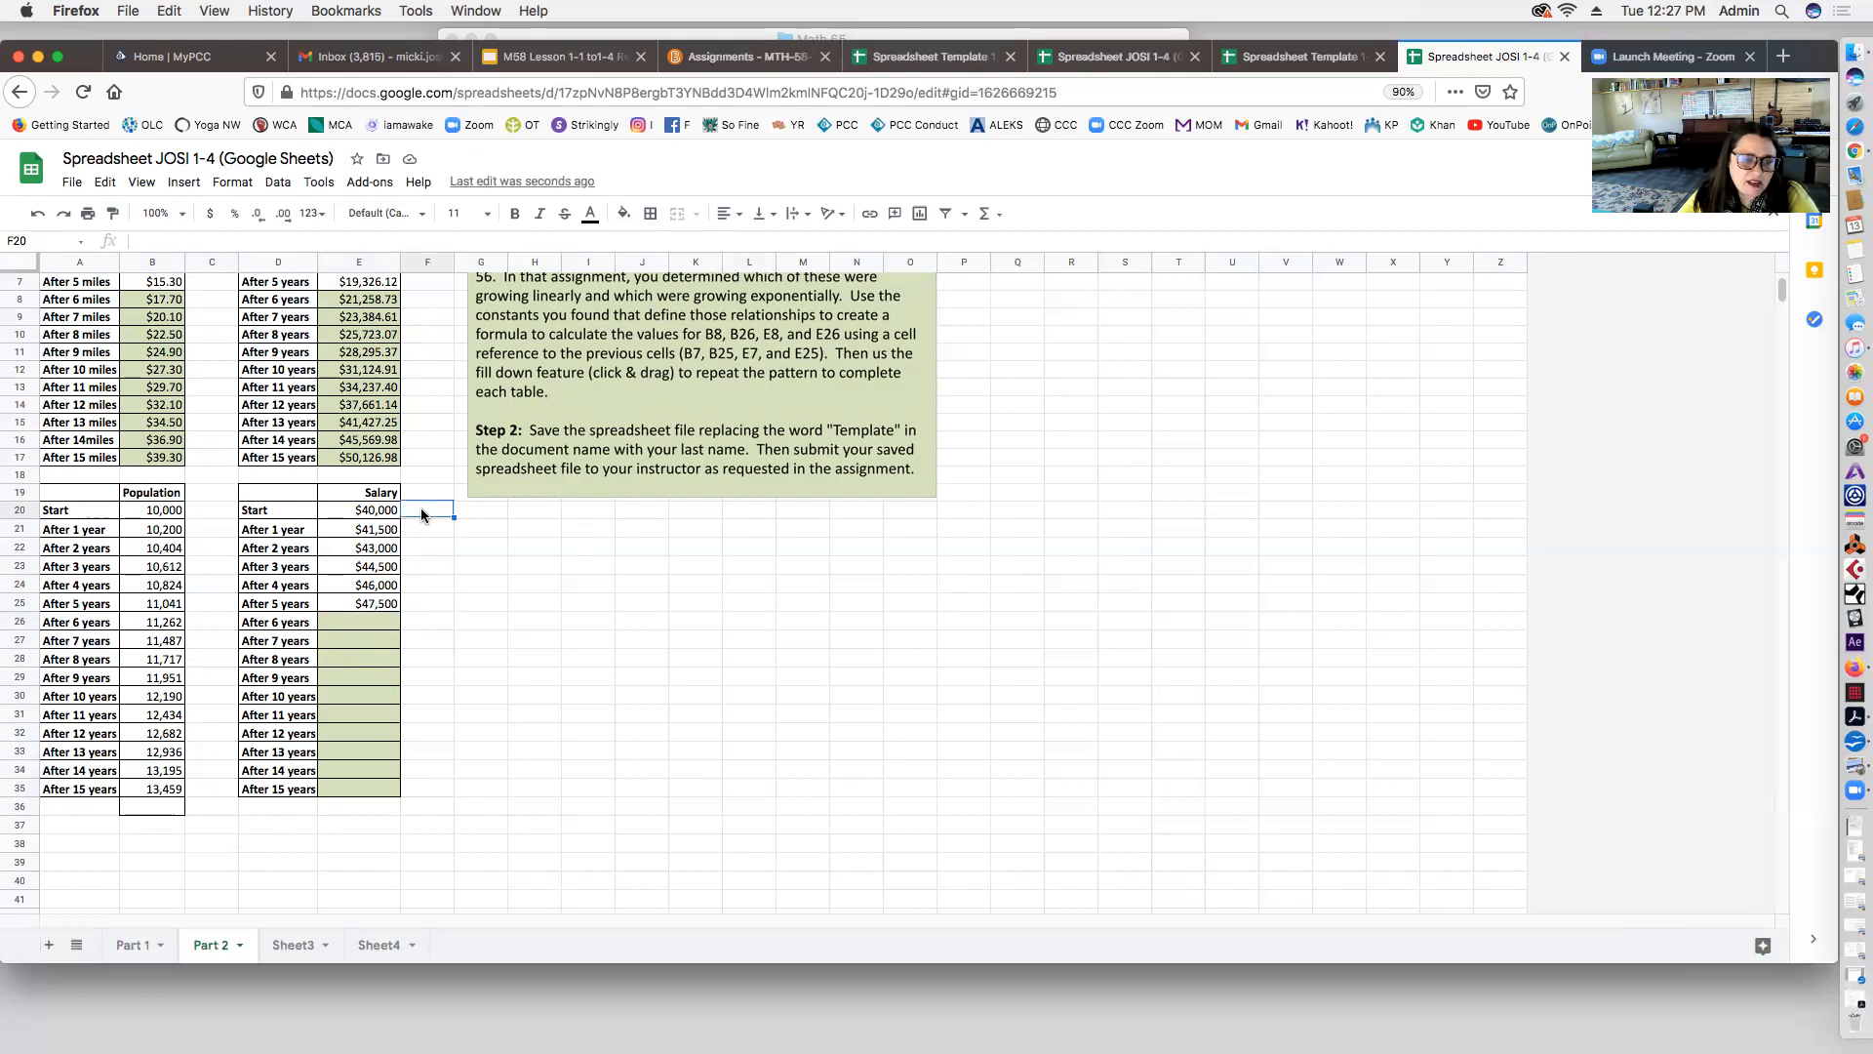
{"action": "left_click_drag", "start_coordinate": [423, 536], "coordinate": [426, 541]}
{"action": "left_click", "coordinate": [585, 547]}
{"action": "left_click", "coordinate": [1211, 585]}
{"action": "left_click", "coordinate": [437, 546]}
{"action": "key", "text": "Up"}
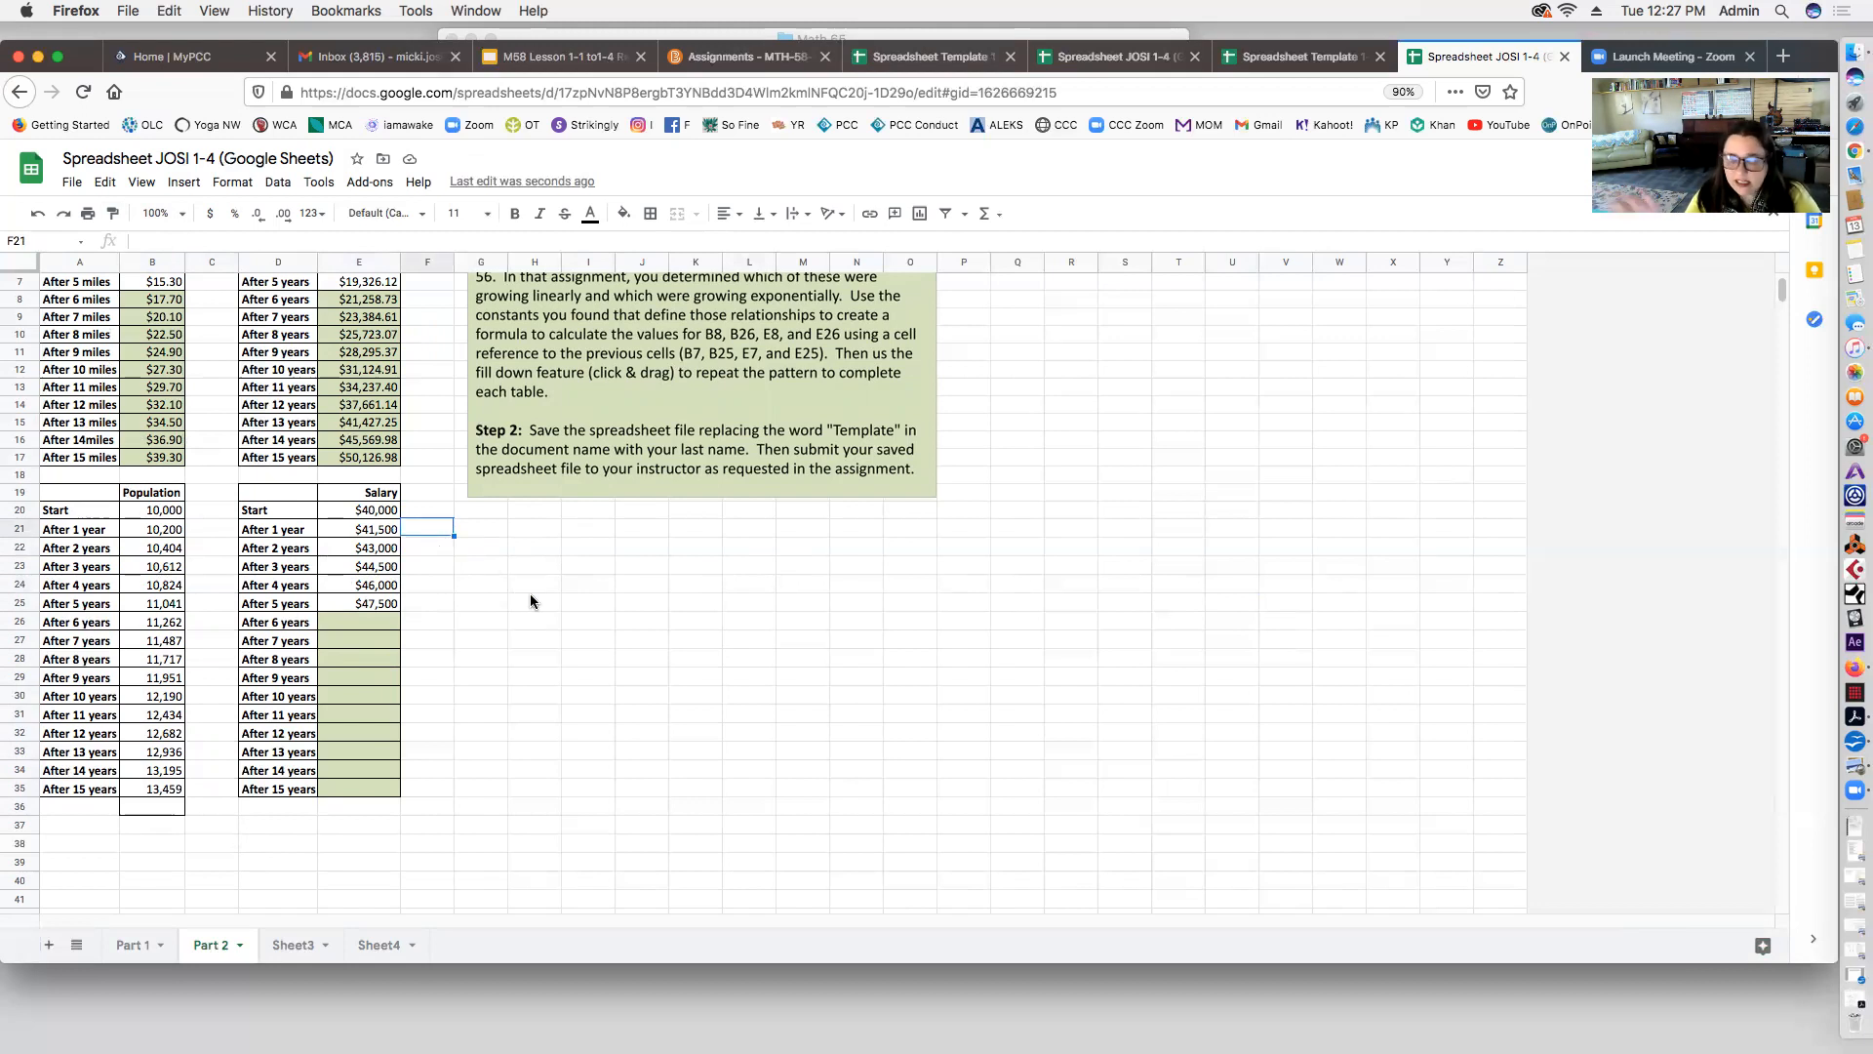
Step: Enter =E21-E20 in F21 and fill to F25, showing a $1,500 yearly difference
{"action": "type", "text": "="}
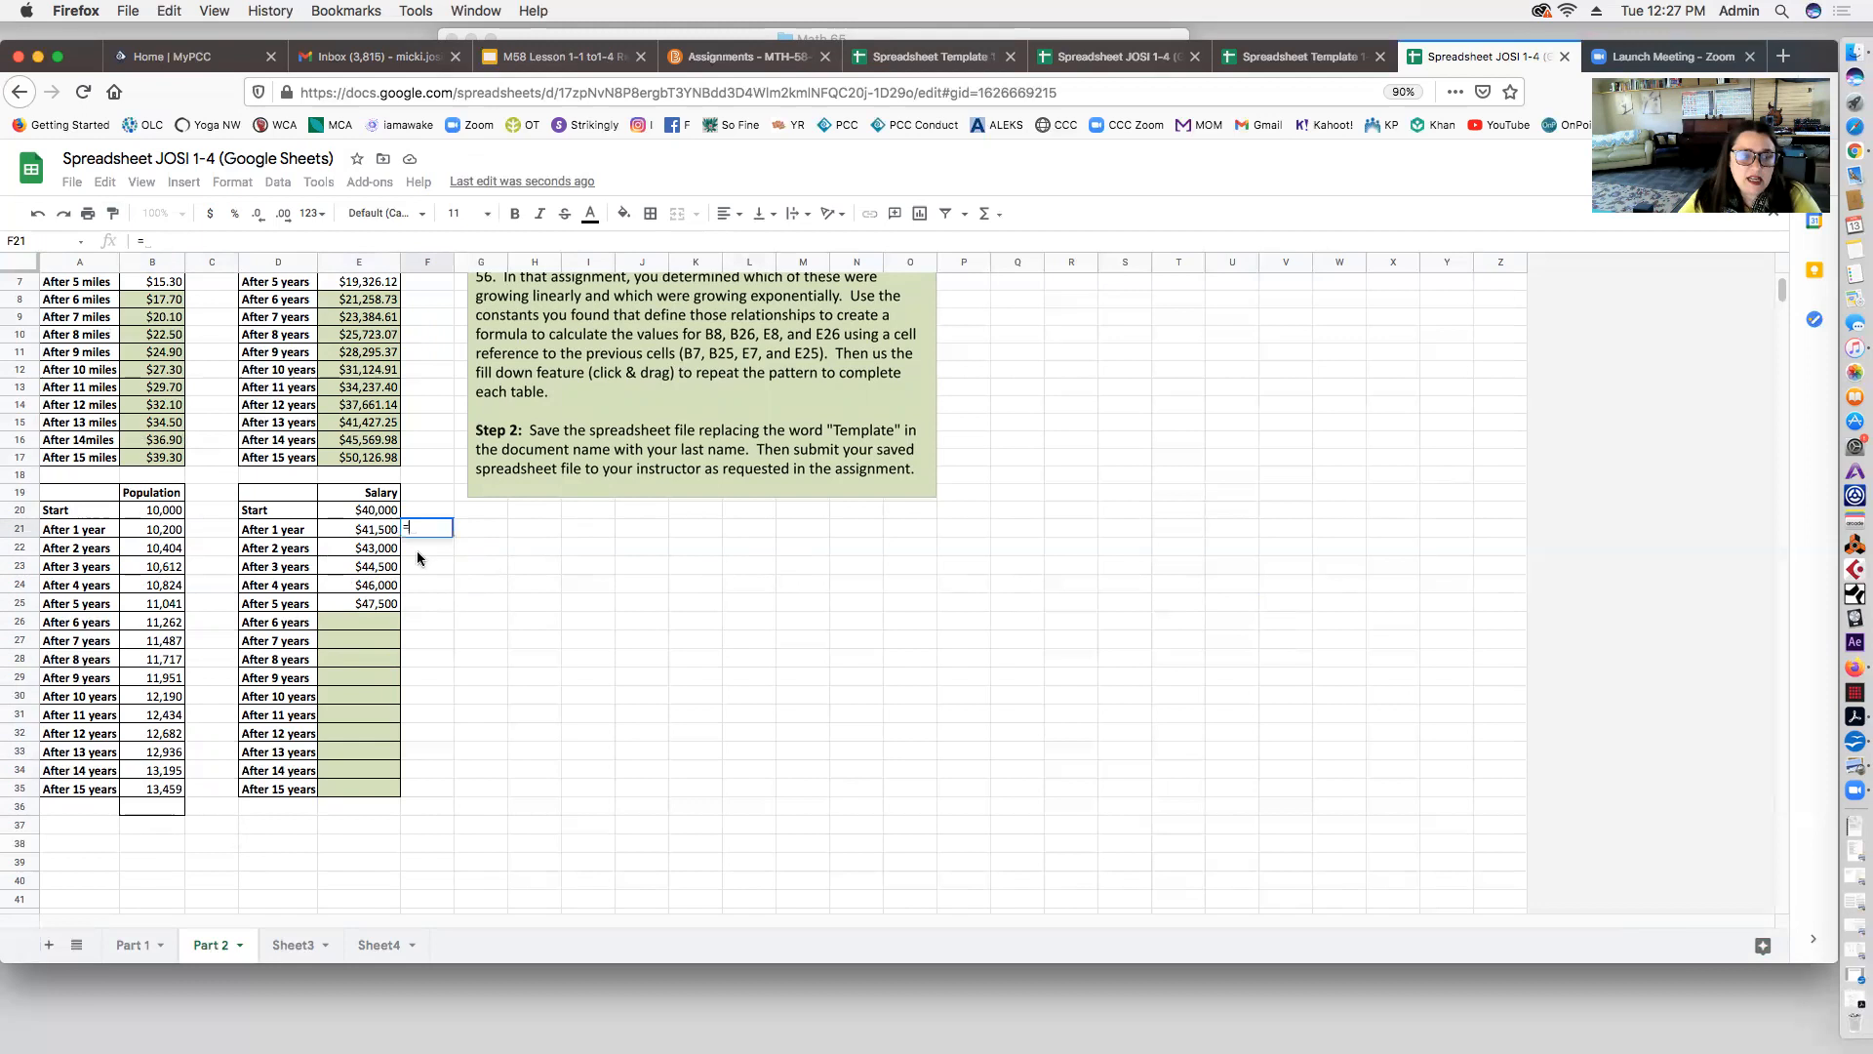
{"action": "left_click", "coordinate": [381, 530]}
{"action": "type", "text": "-"}
{"action": "left_click", "coordinate": [355, 512]}
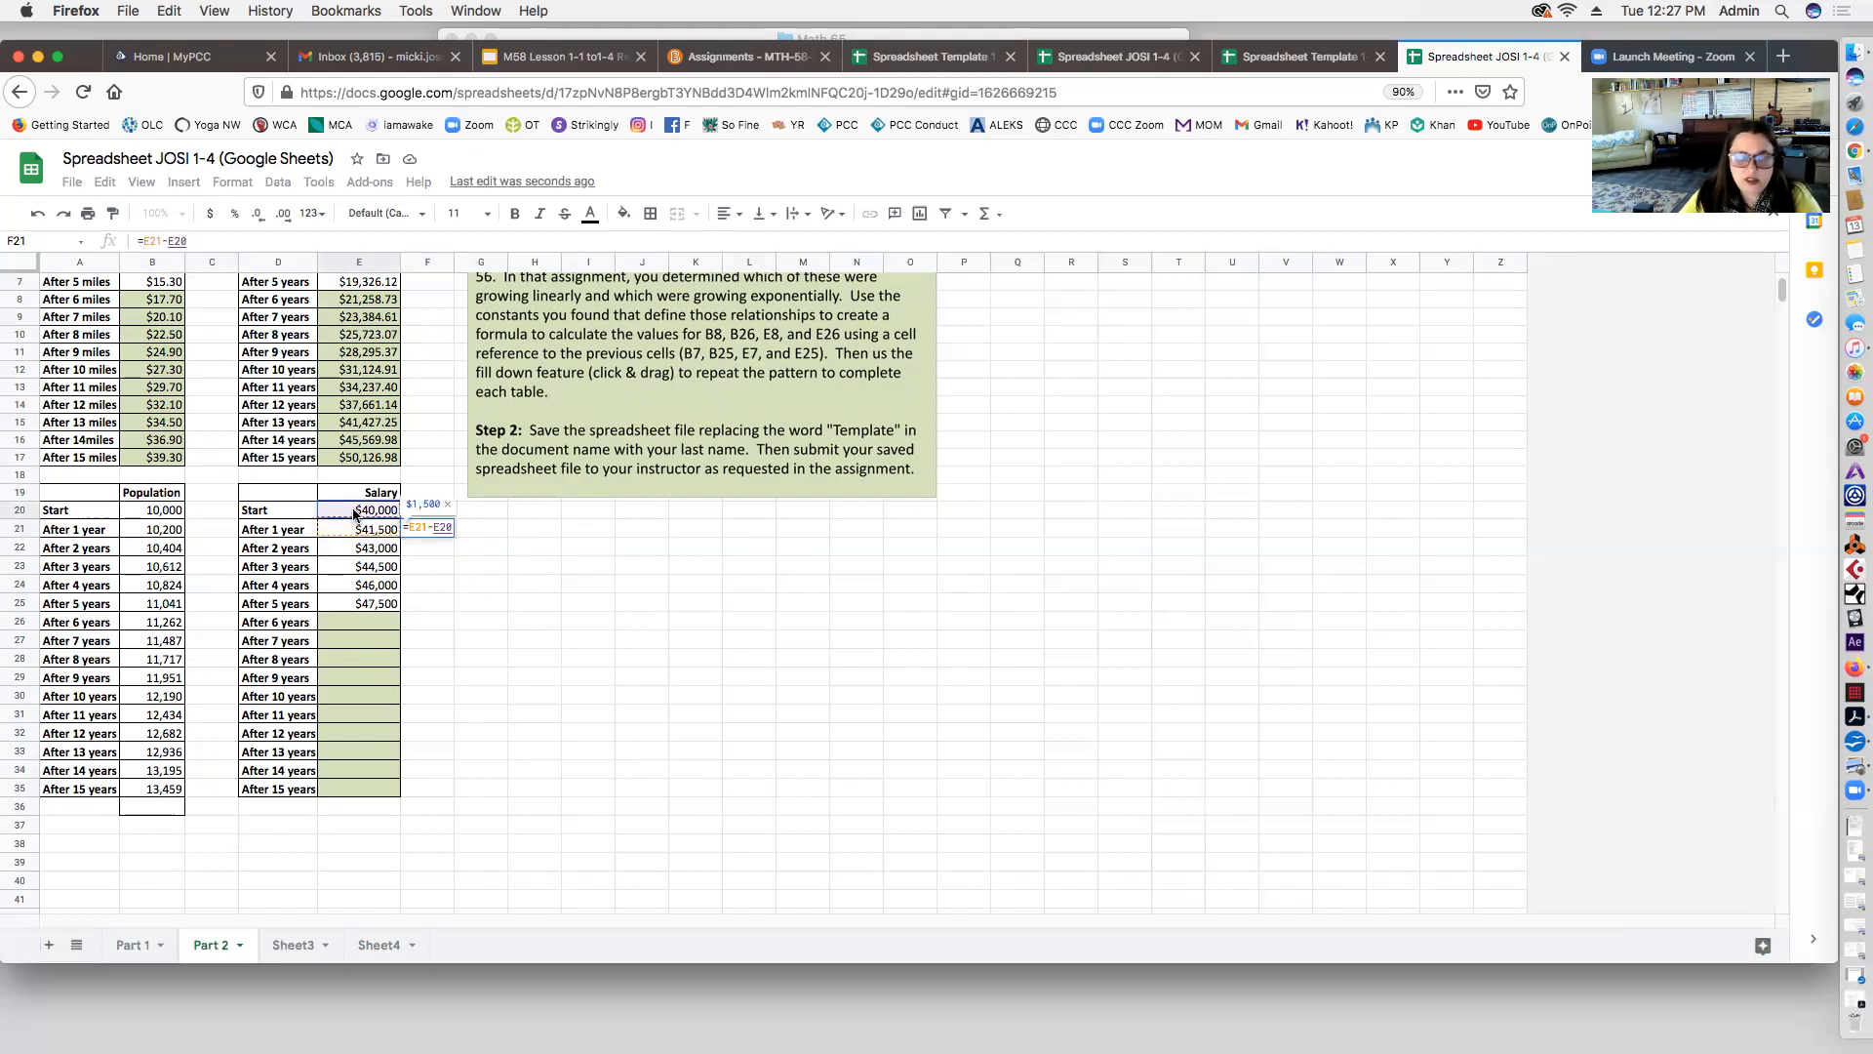
{"action": "key", "text": "Return"}
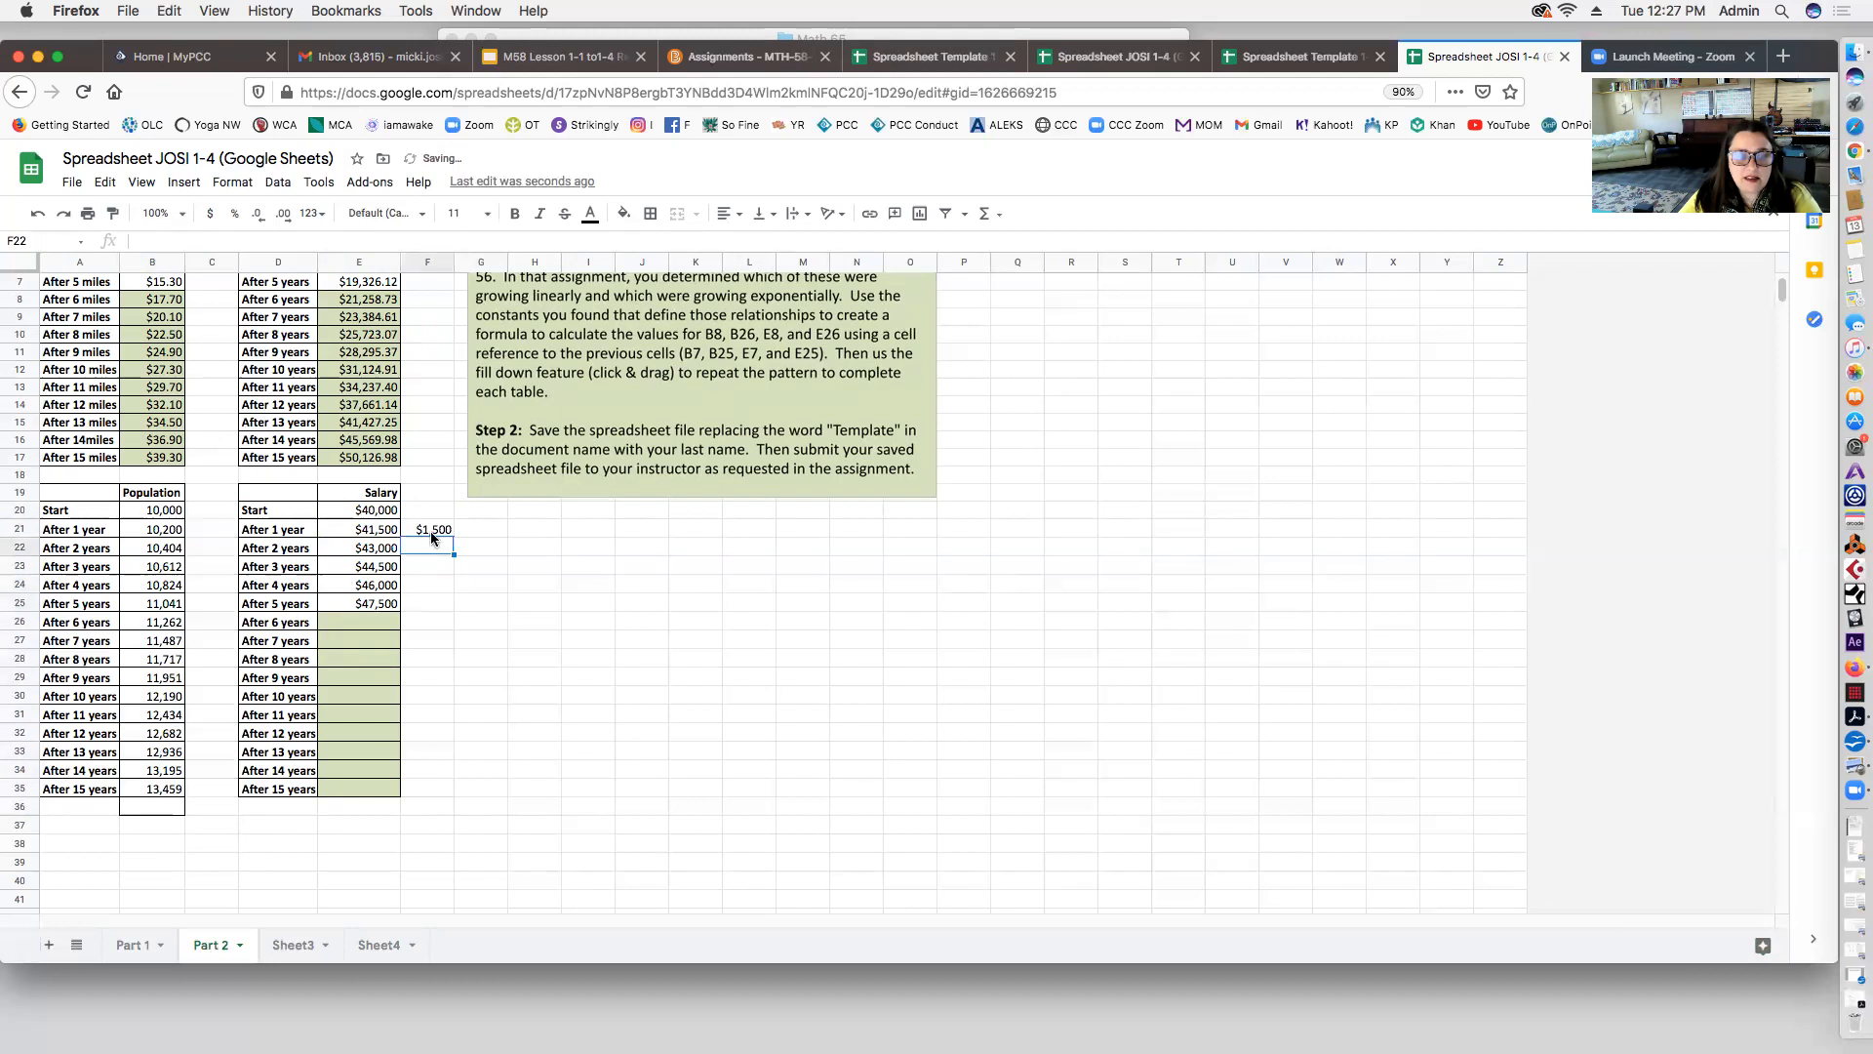
{"action": "left_click", "coordinate": [441, 529]}
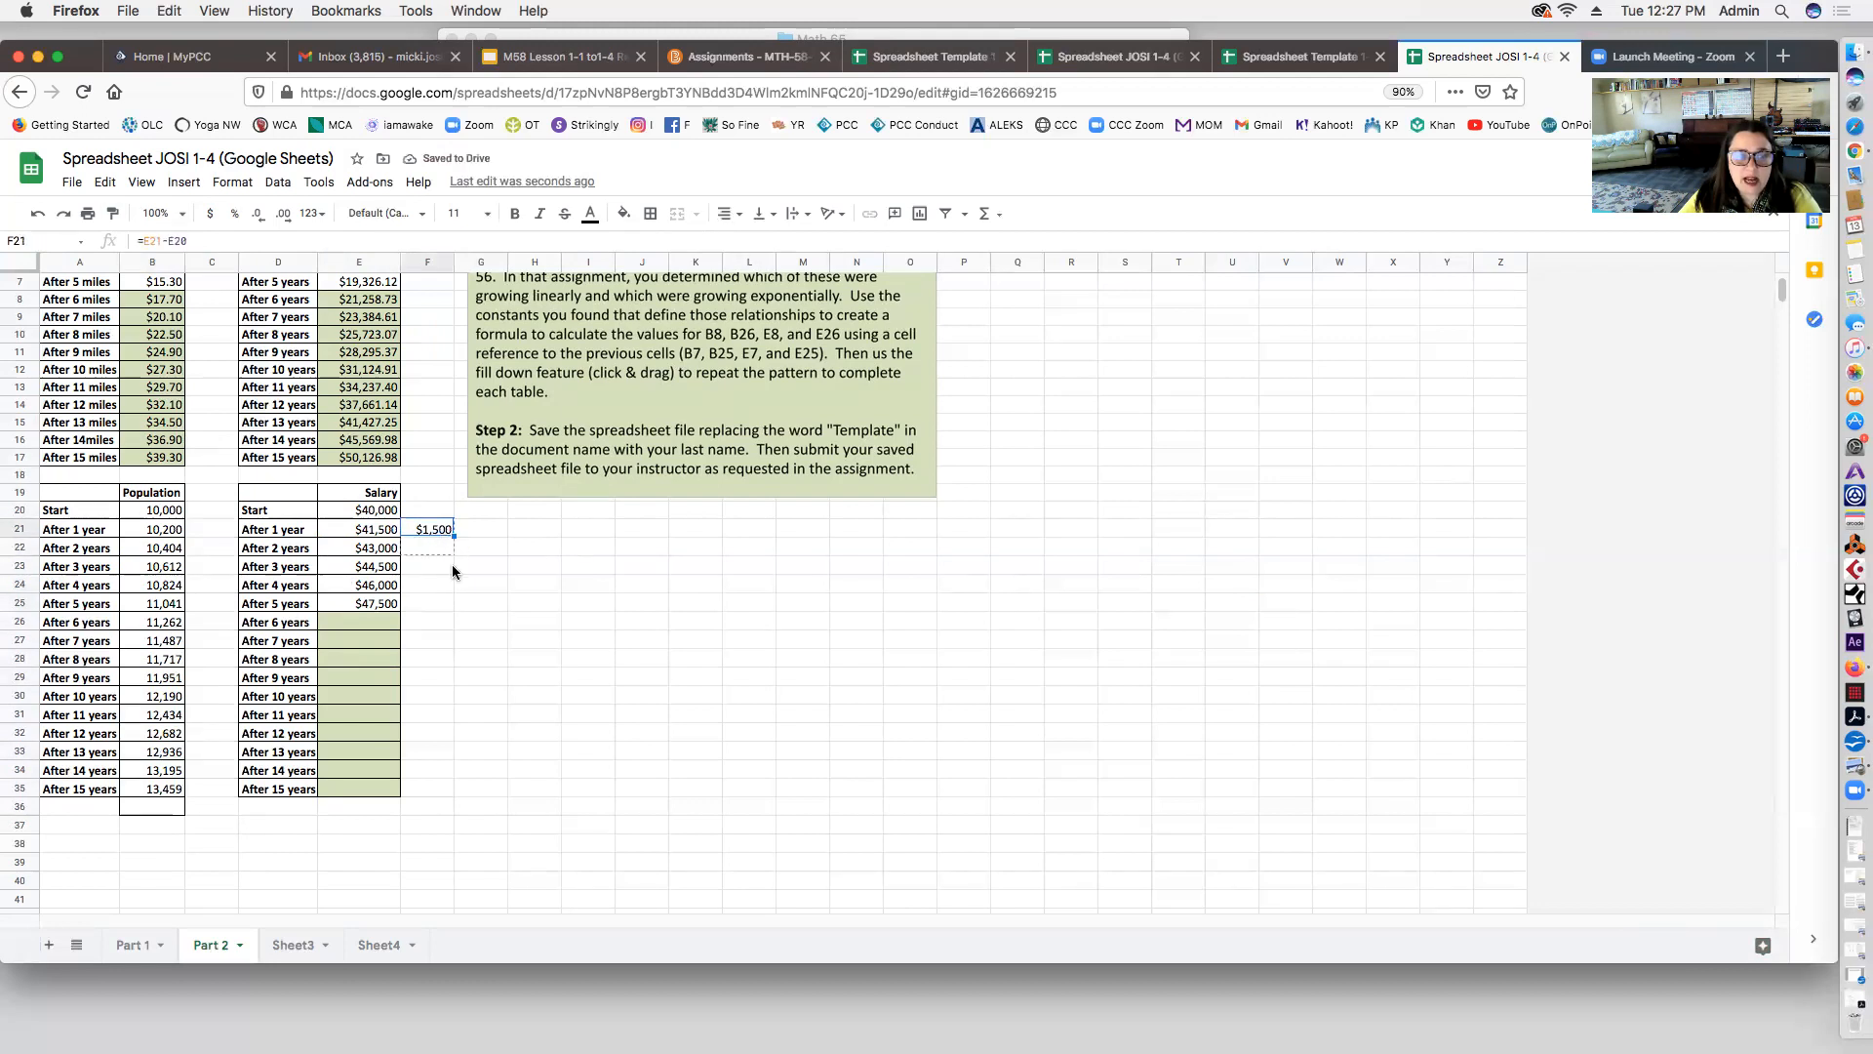
{"action": "left_click_drag", "start_coordinate": [458, 610], "coordinate": [456, 609]}
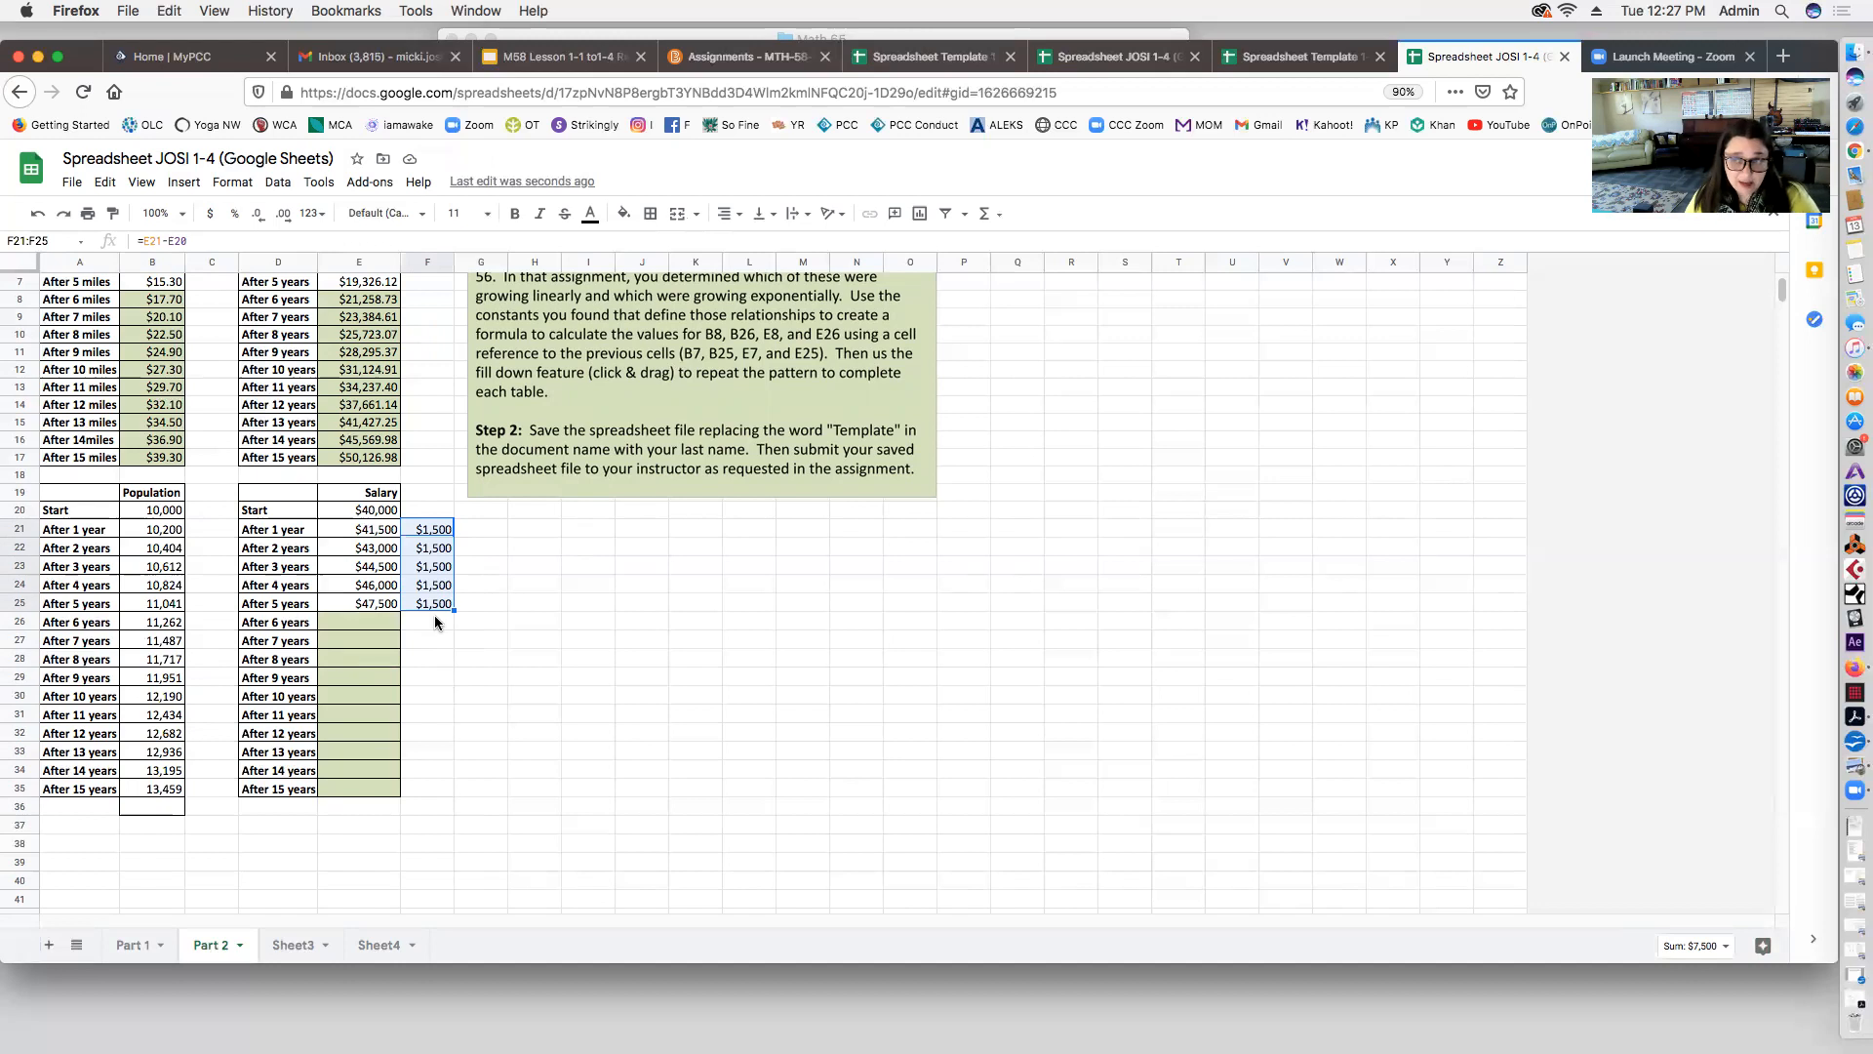
{"action": "left_click", "coordinate": [382, 625]}
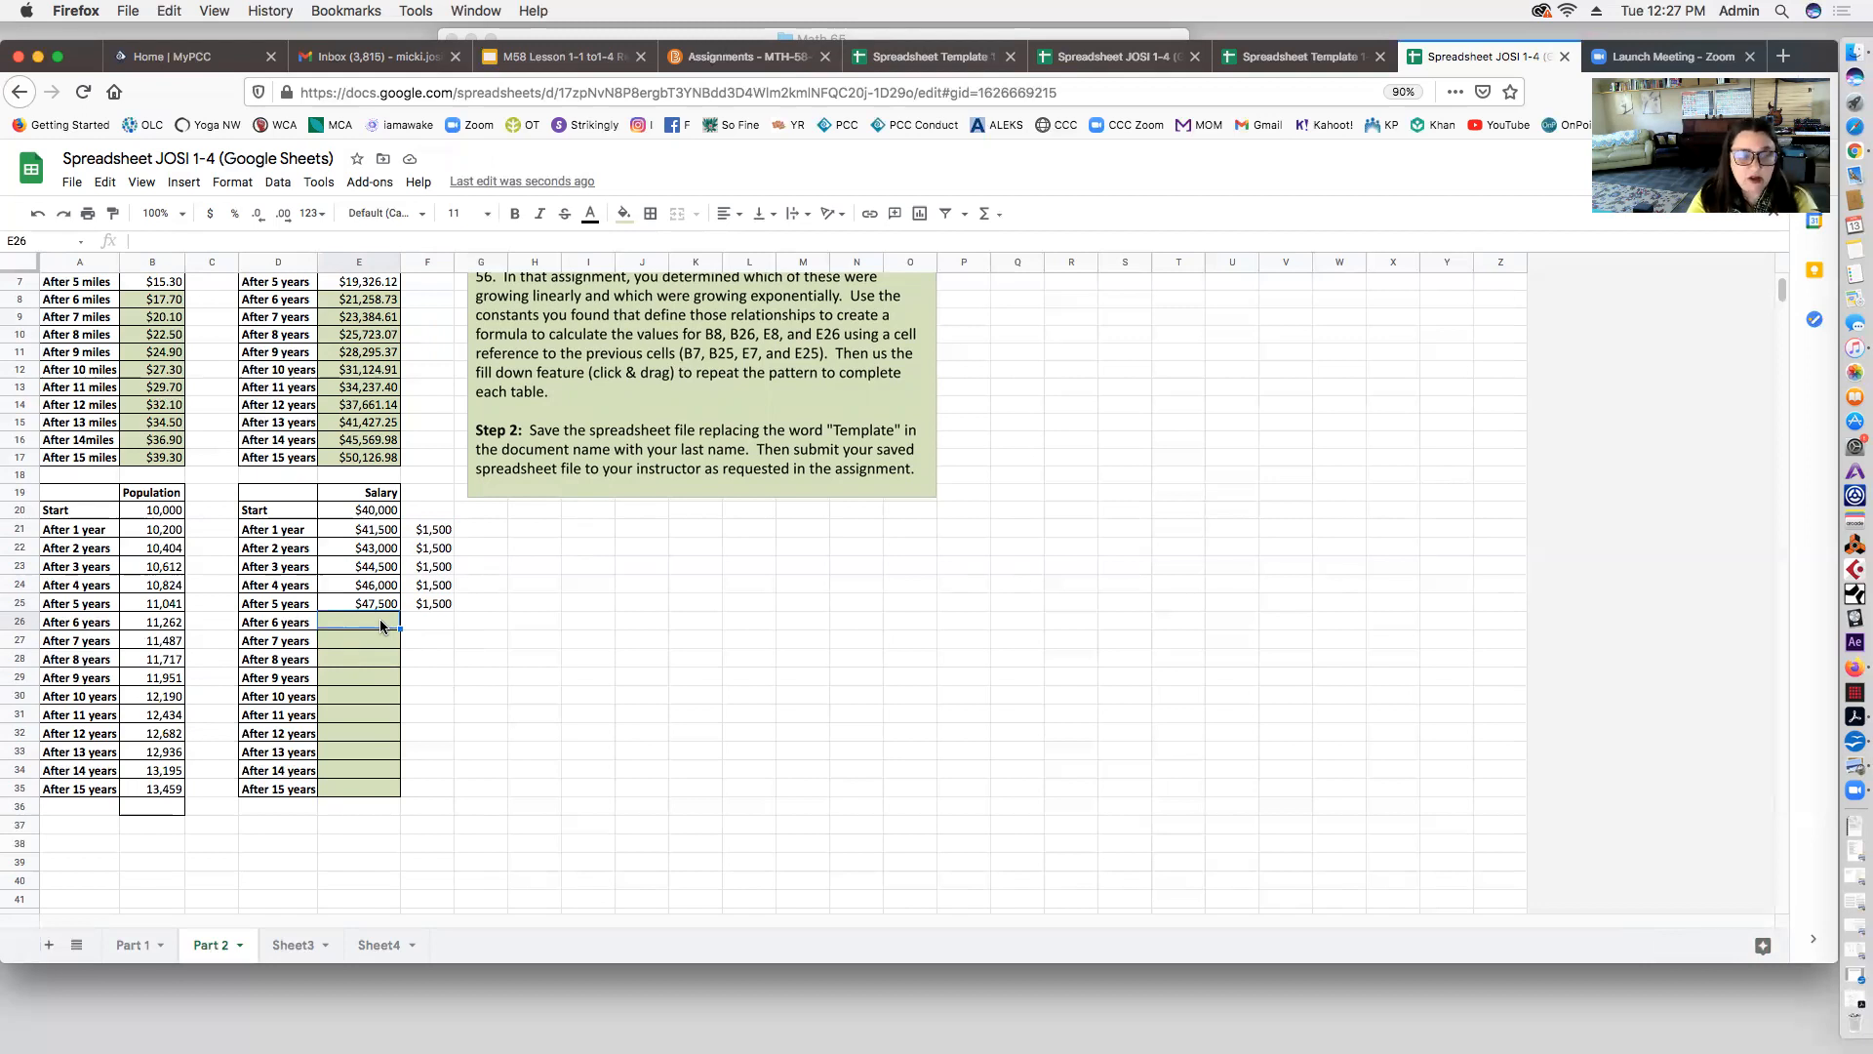
Step: Enter =E25+1500 in E26 and fill it to E35, reaching $62,500 after 15 years
{"action": "type", "text": "="}
{"action": "left_click", "coordinate": [379, 605]}
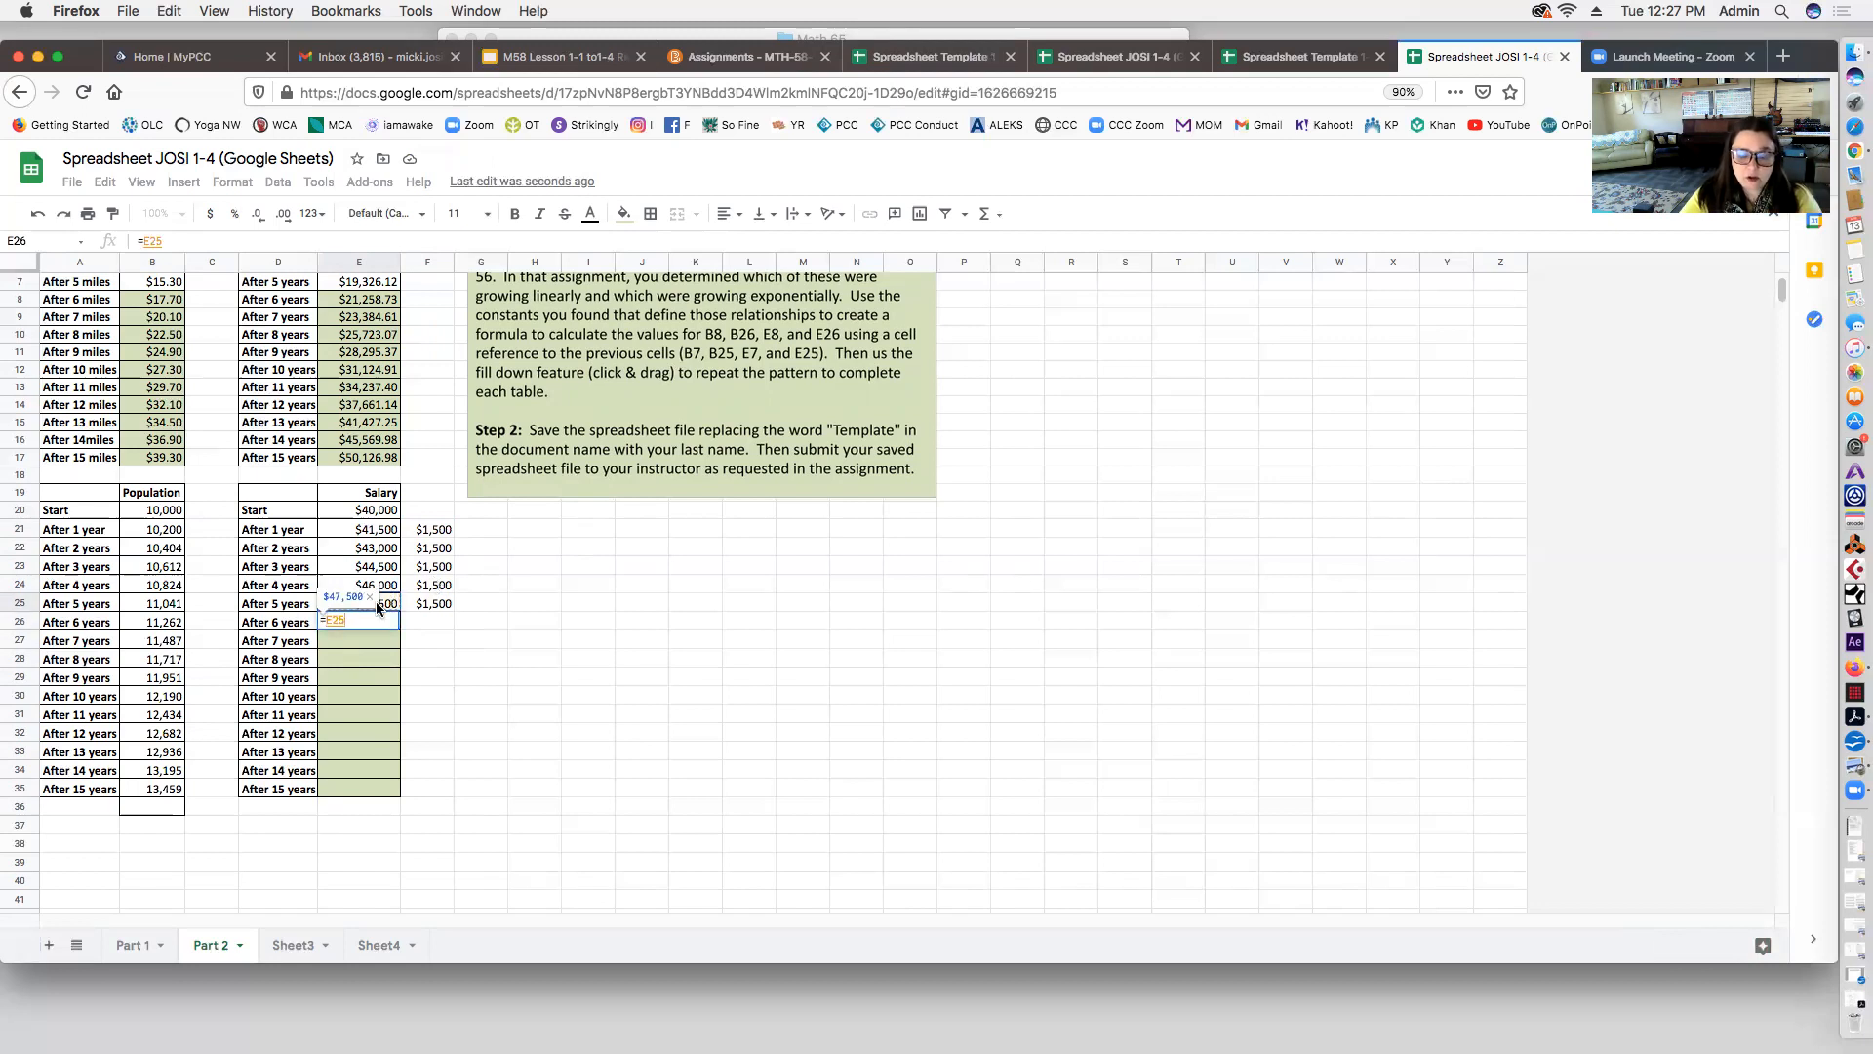
{"action": "type", "text": "+"}
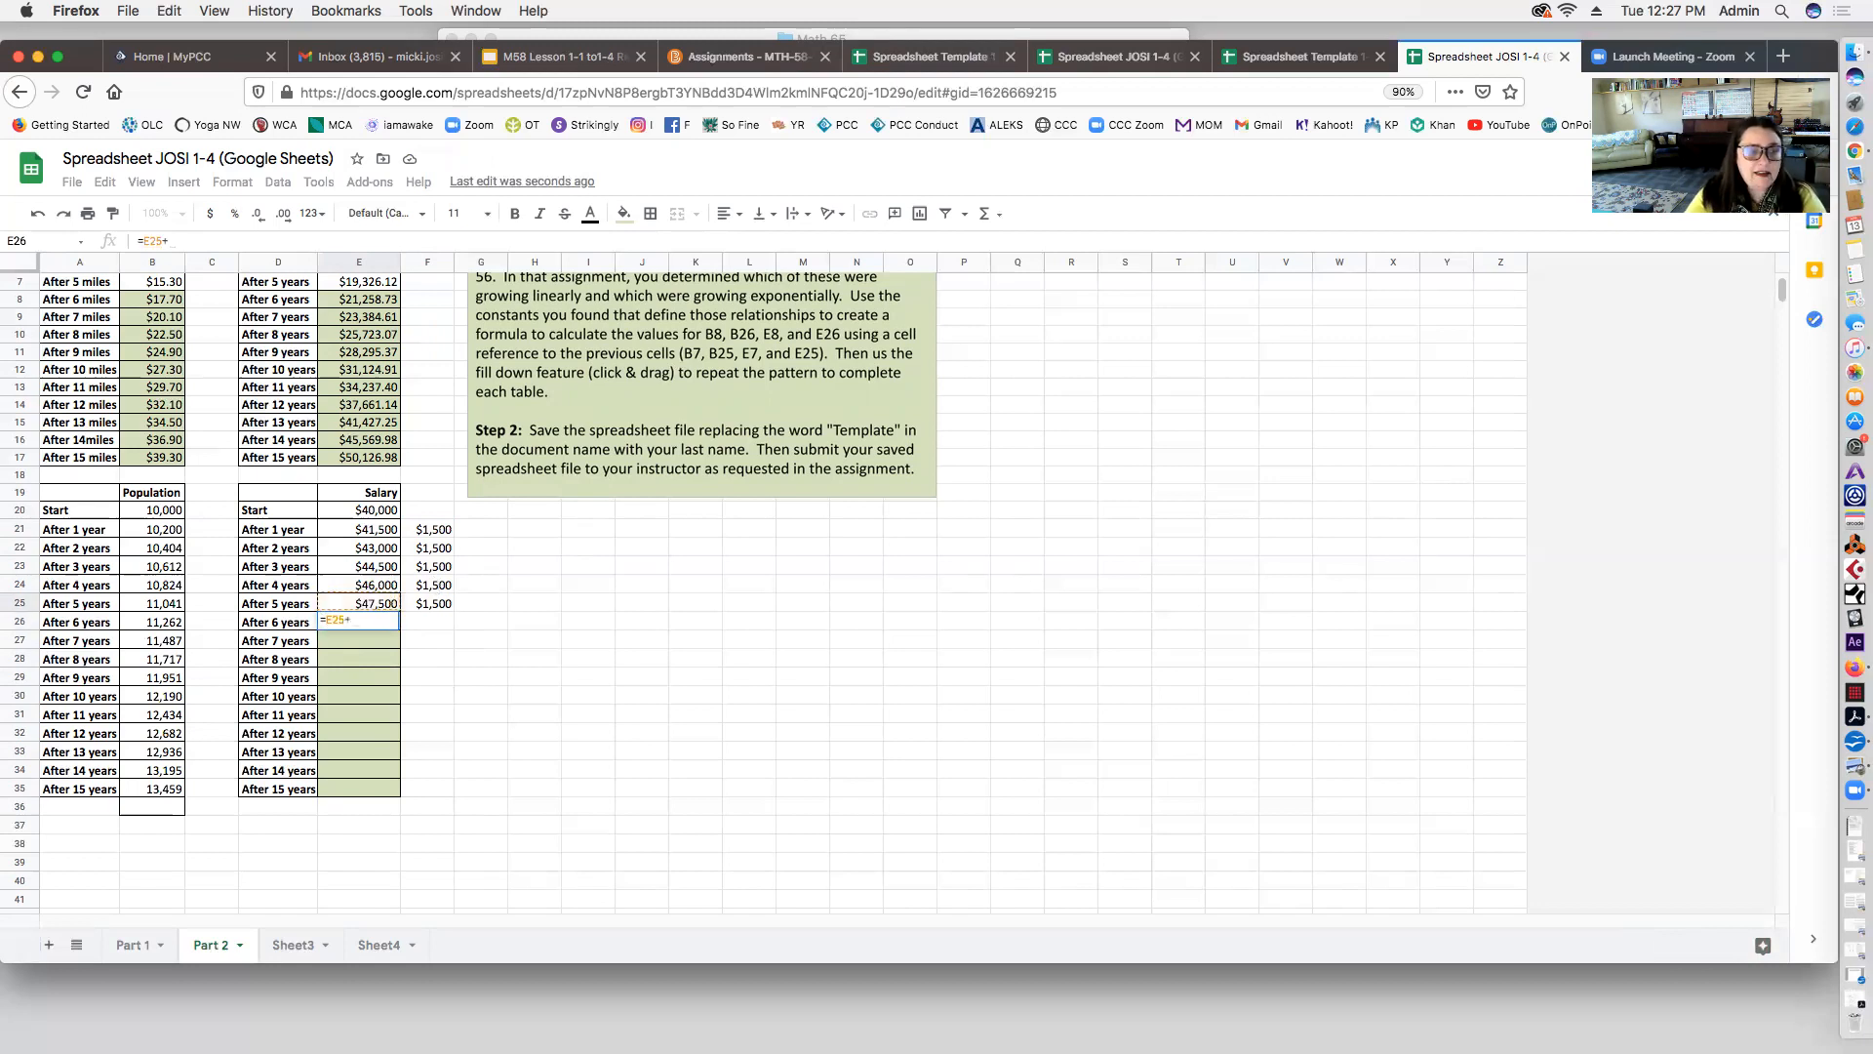
{"action": "type", "text": "1500"}
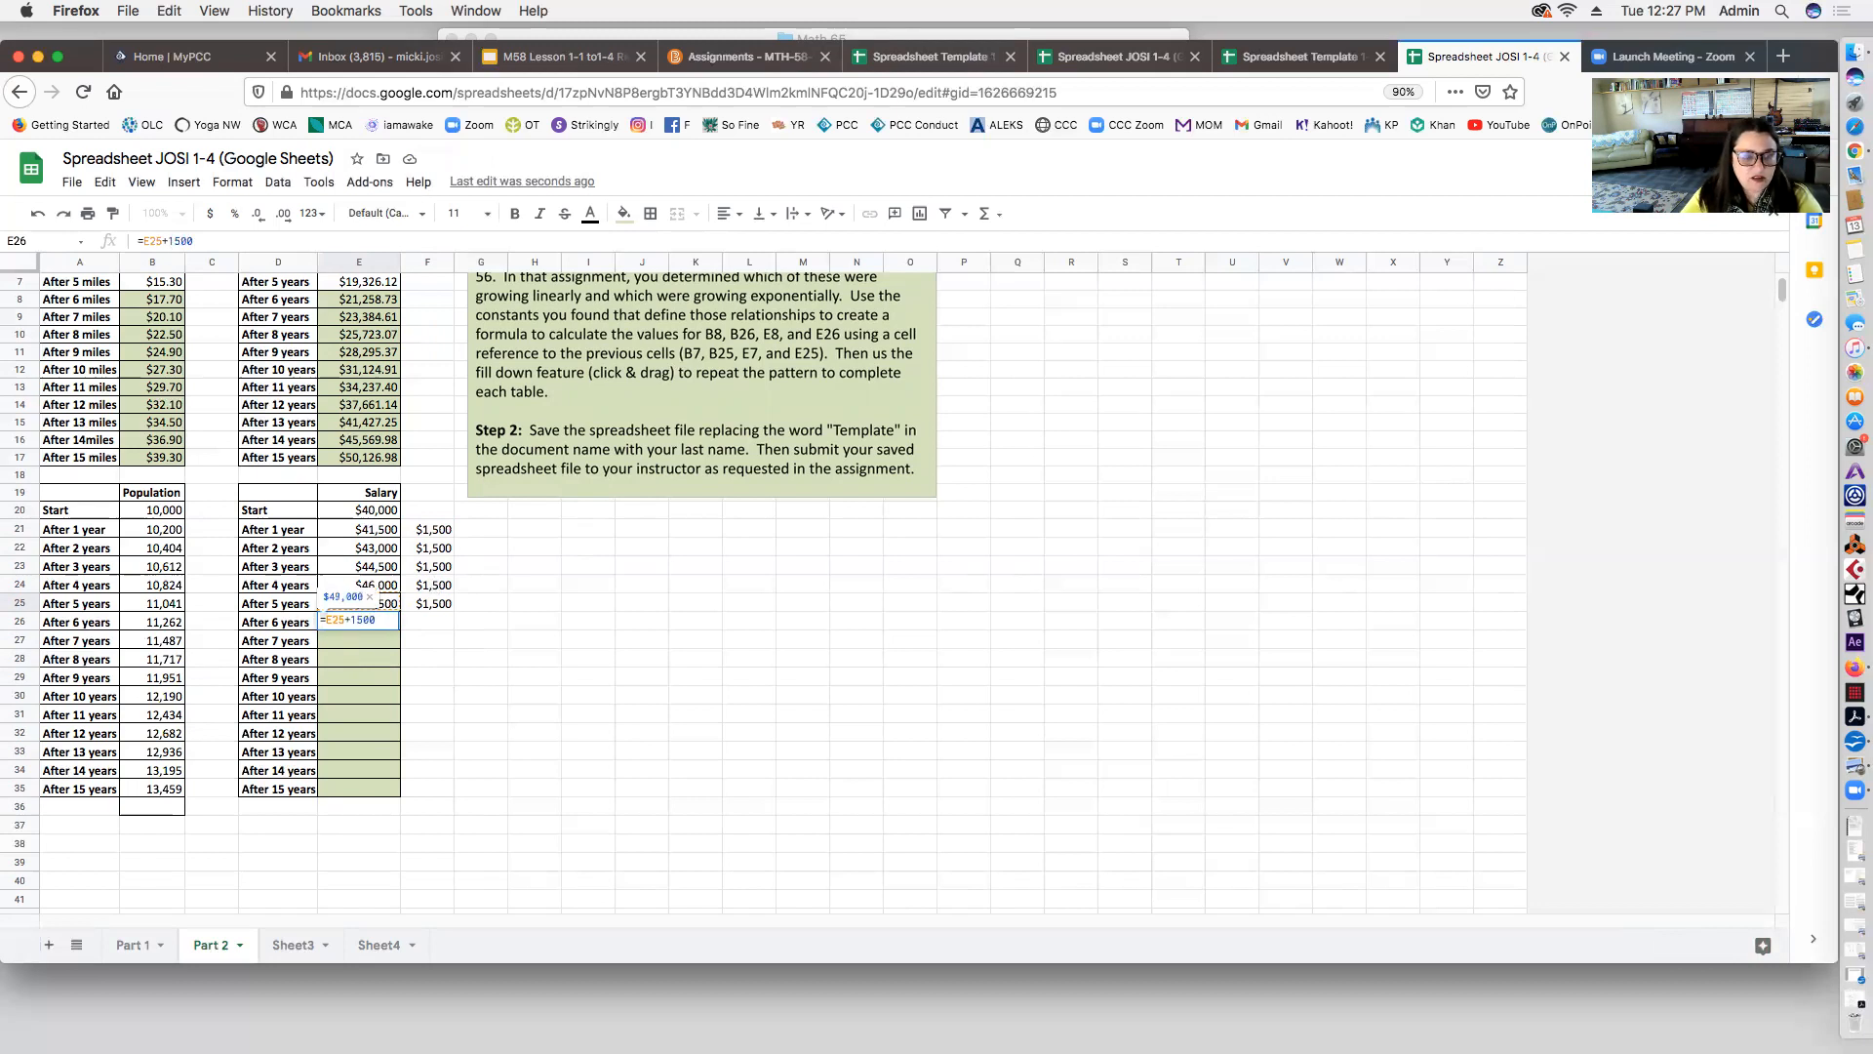
{"action": "key", "text": "Return"}
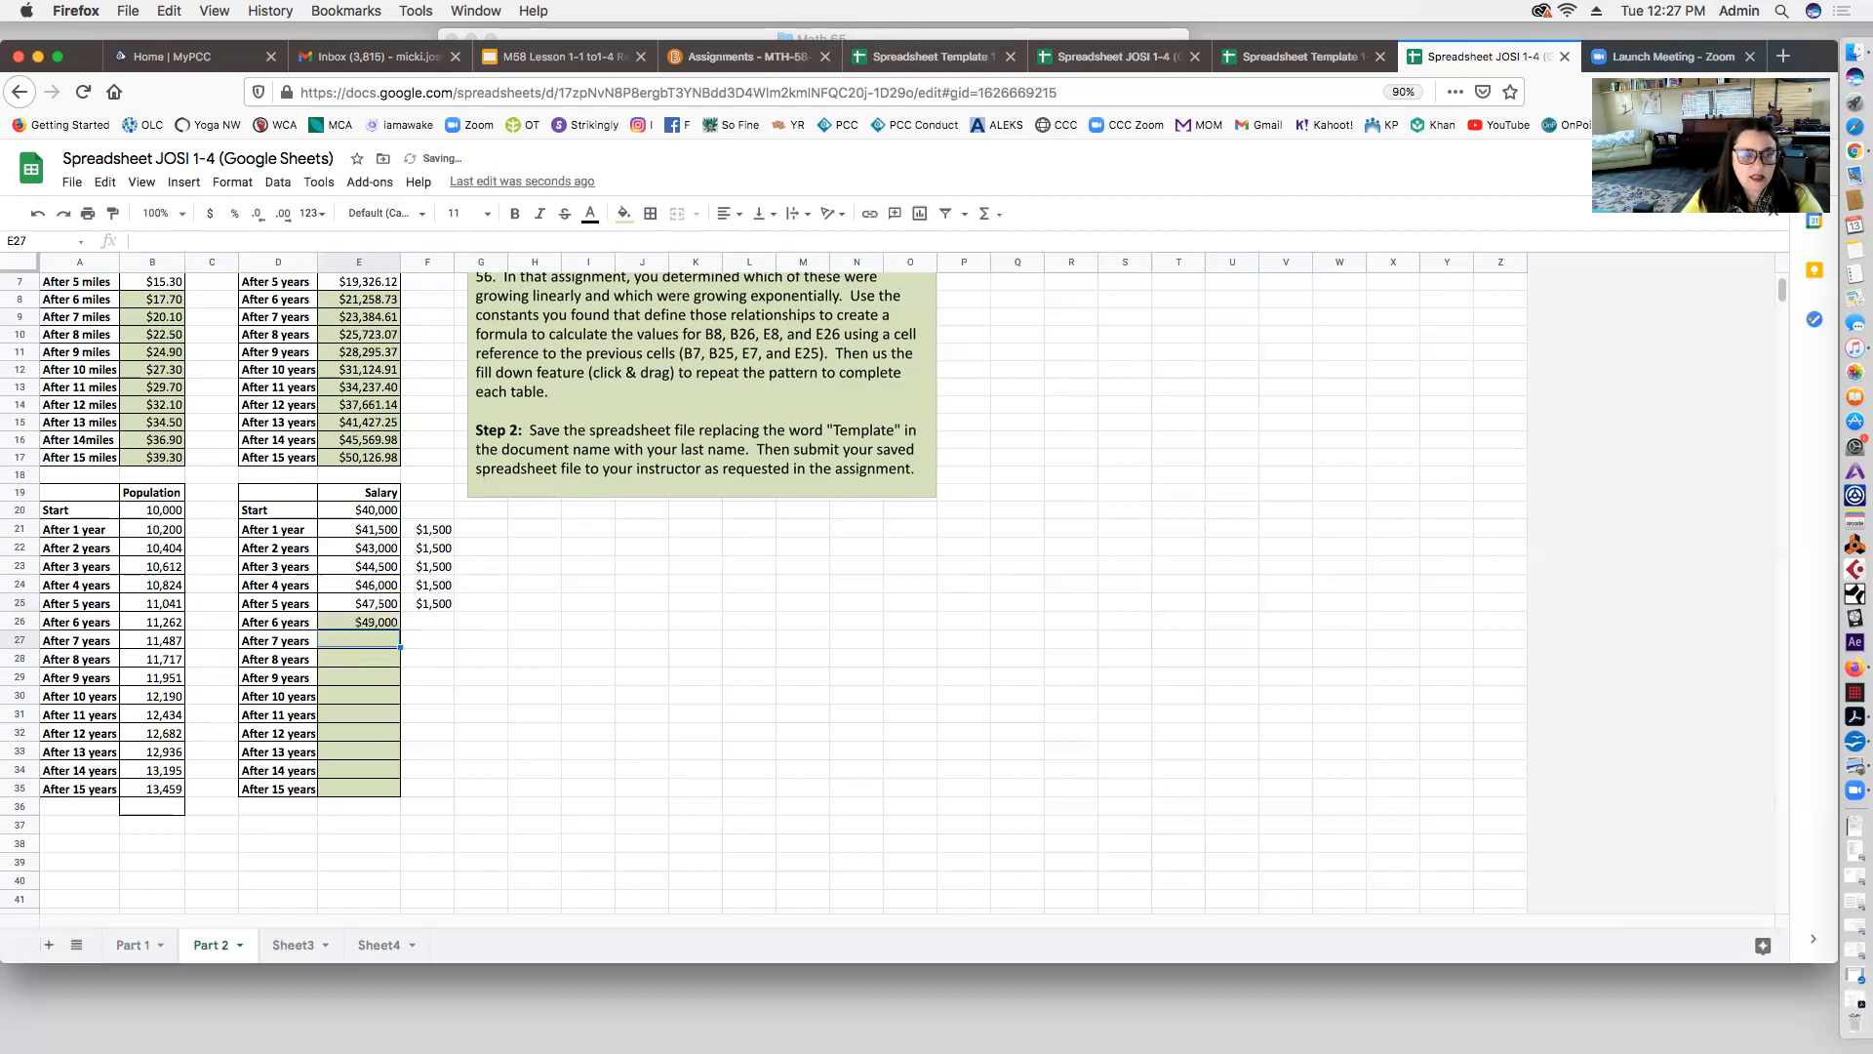
{"action": "left_click", "coordinate": [378, 621]}
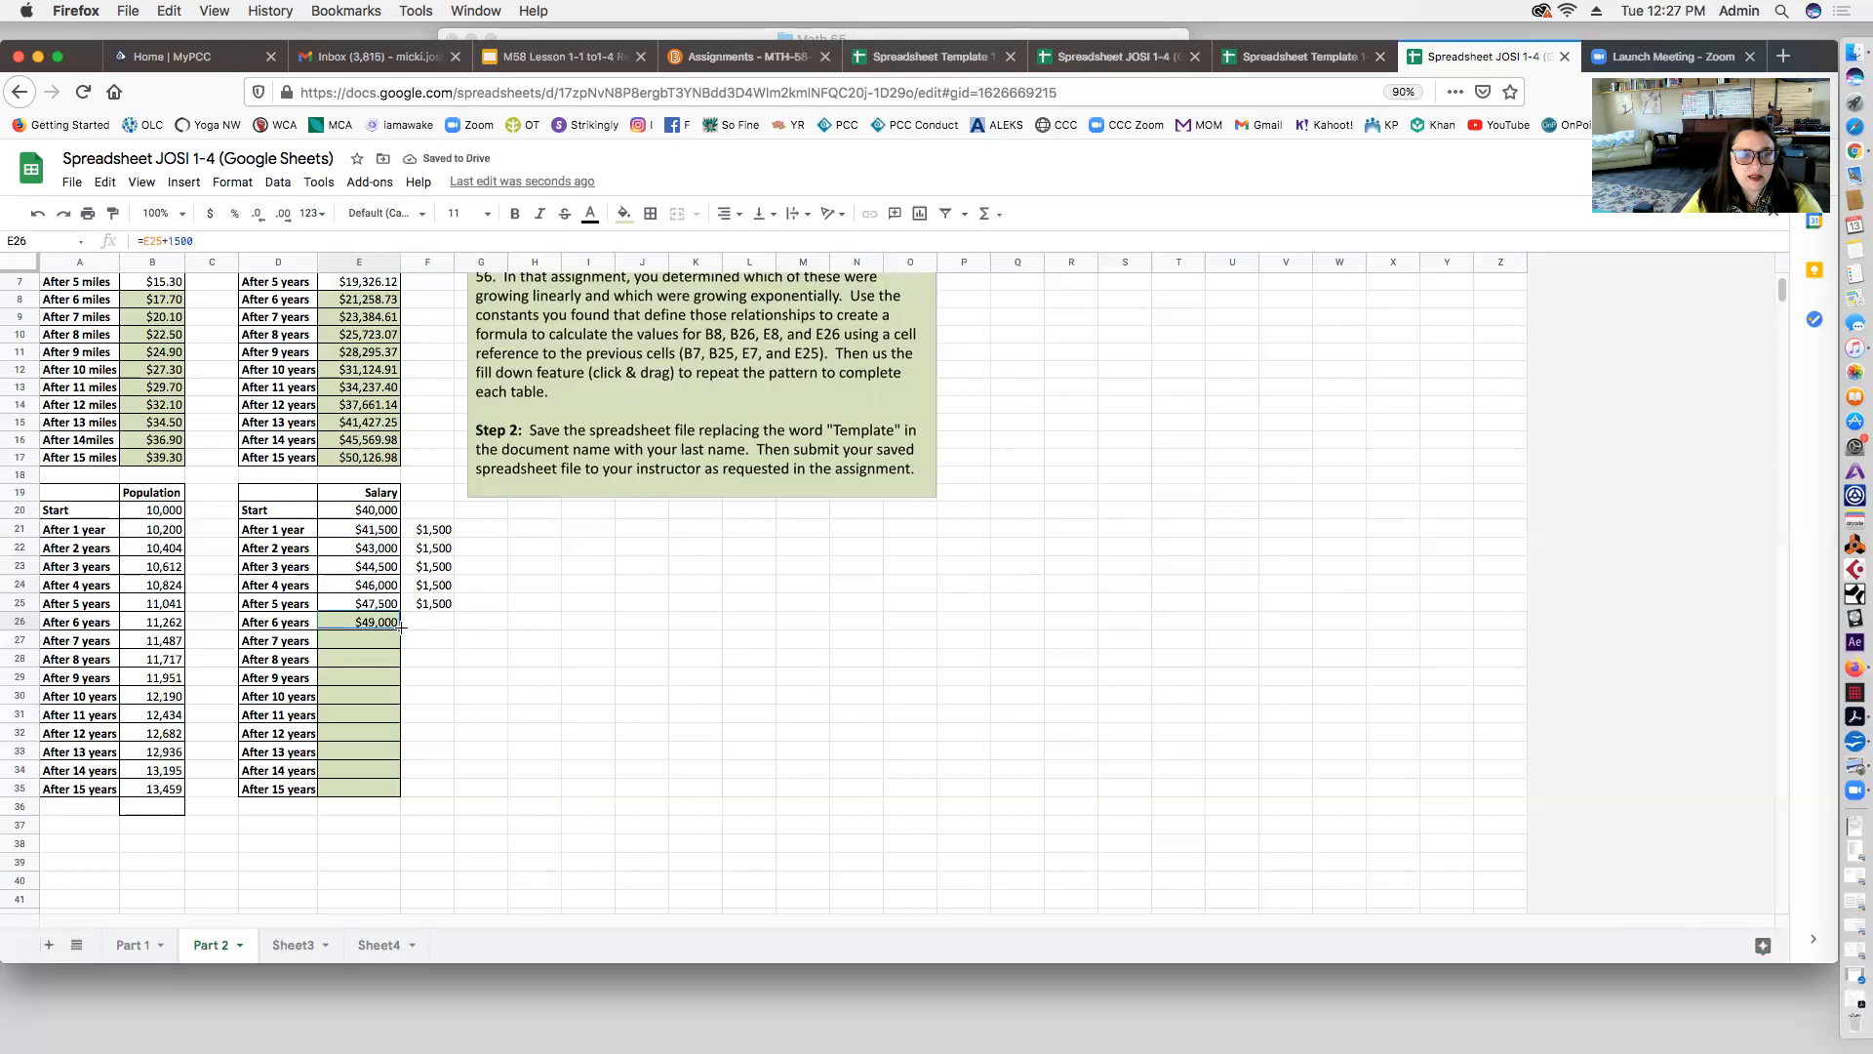
{"action": "left_click_drag", "start_coordinate": [400, 627], "coordinate": [400, 790]}
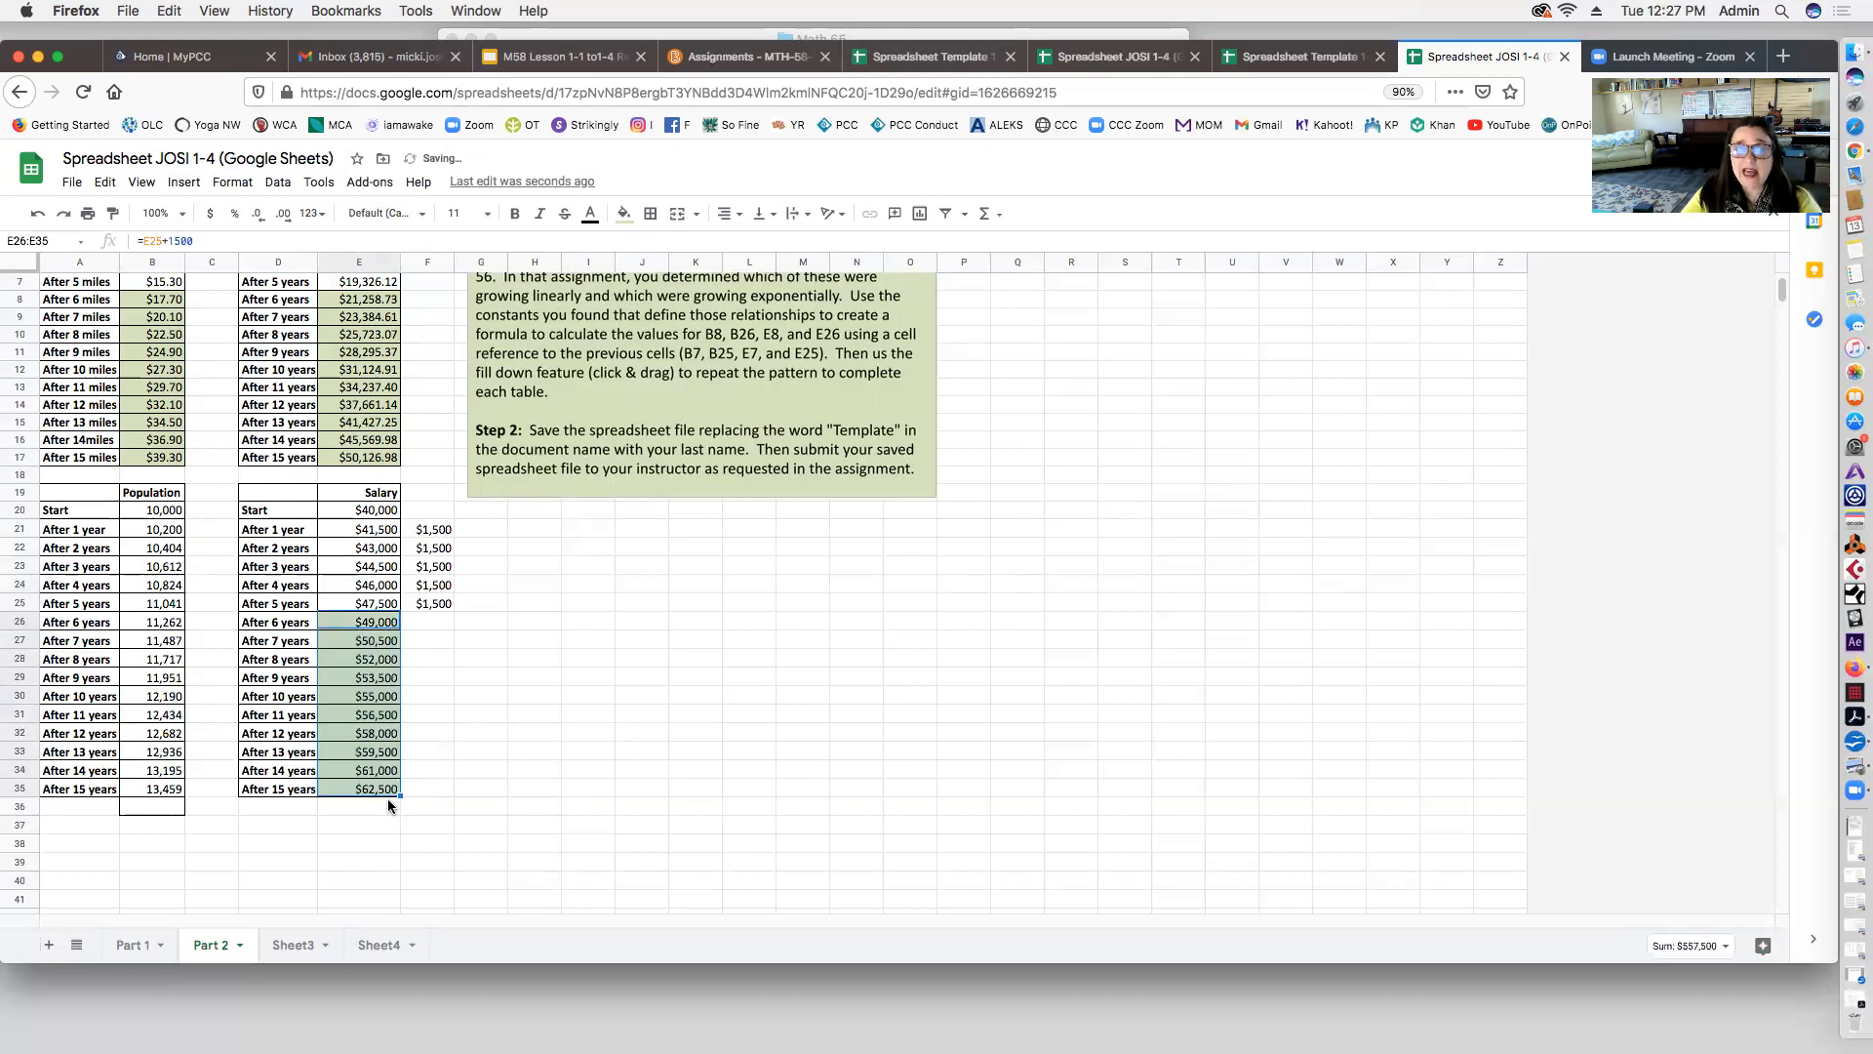
{"action": "left_click", "coordinate": [374, 655]}
{"action": "left_click", "coordinate": [370, 687]}
{"action": "left_click", "coordinate": [373, 716]}
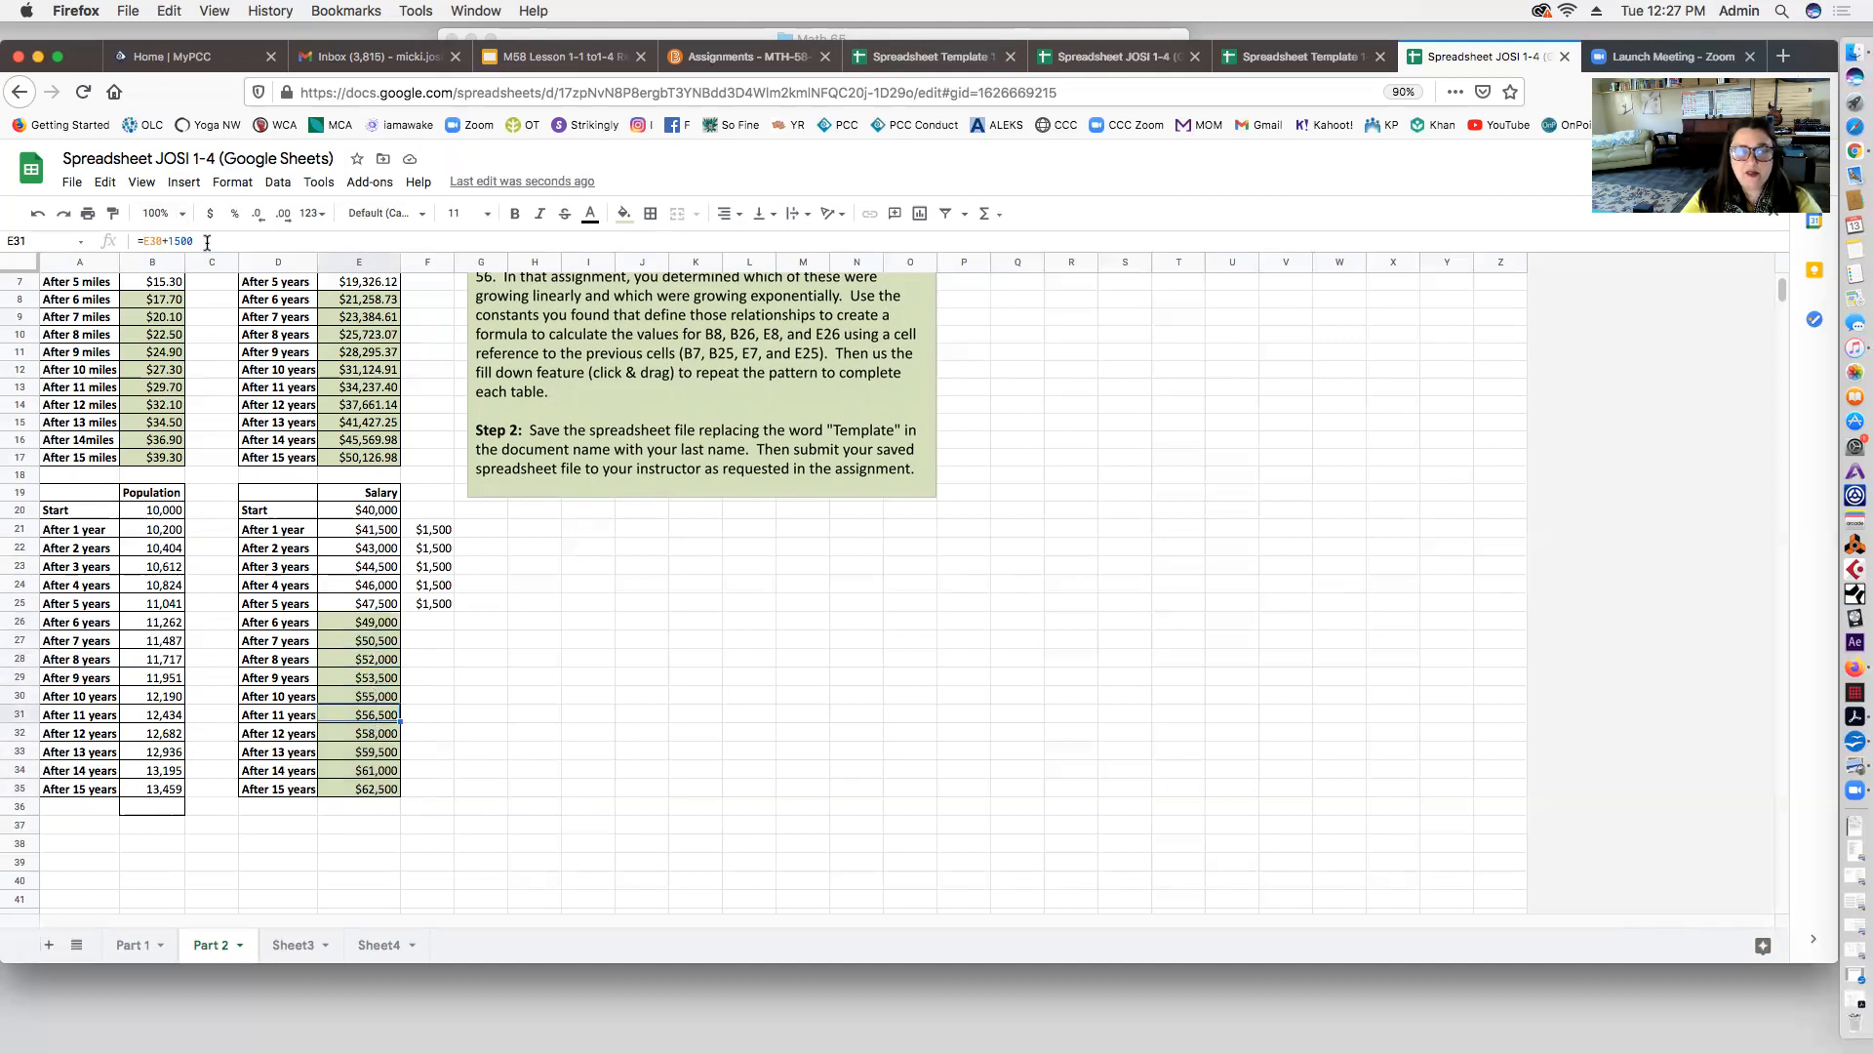
{"action": "left_click", "coordinate": [364, 625]}
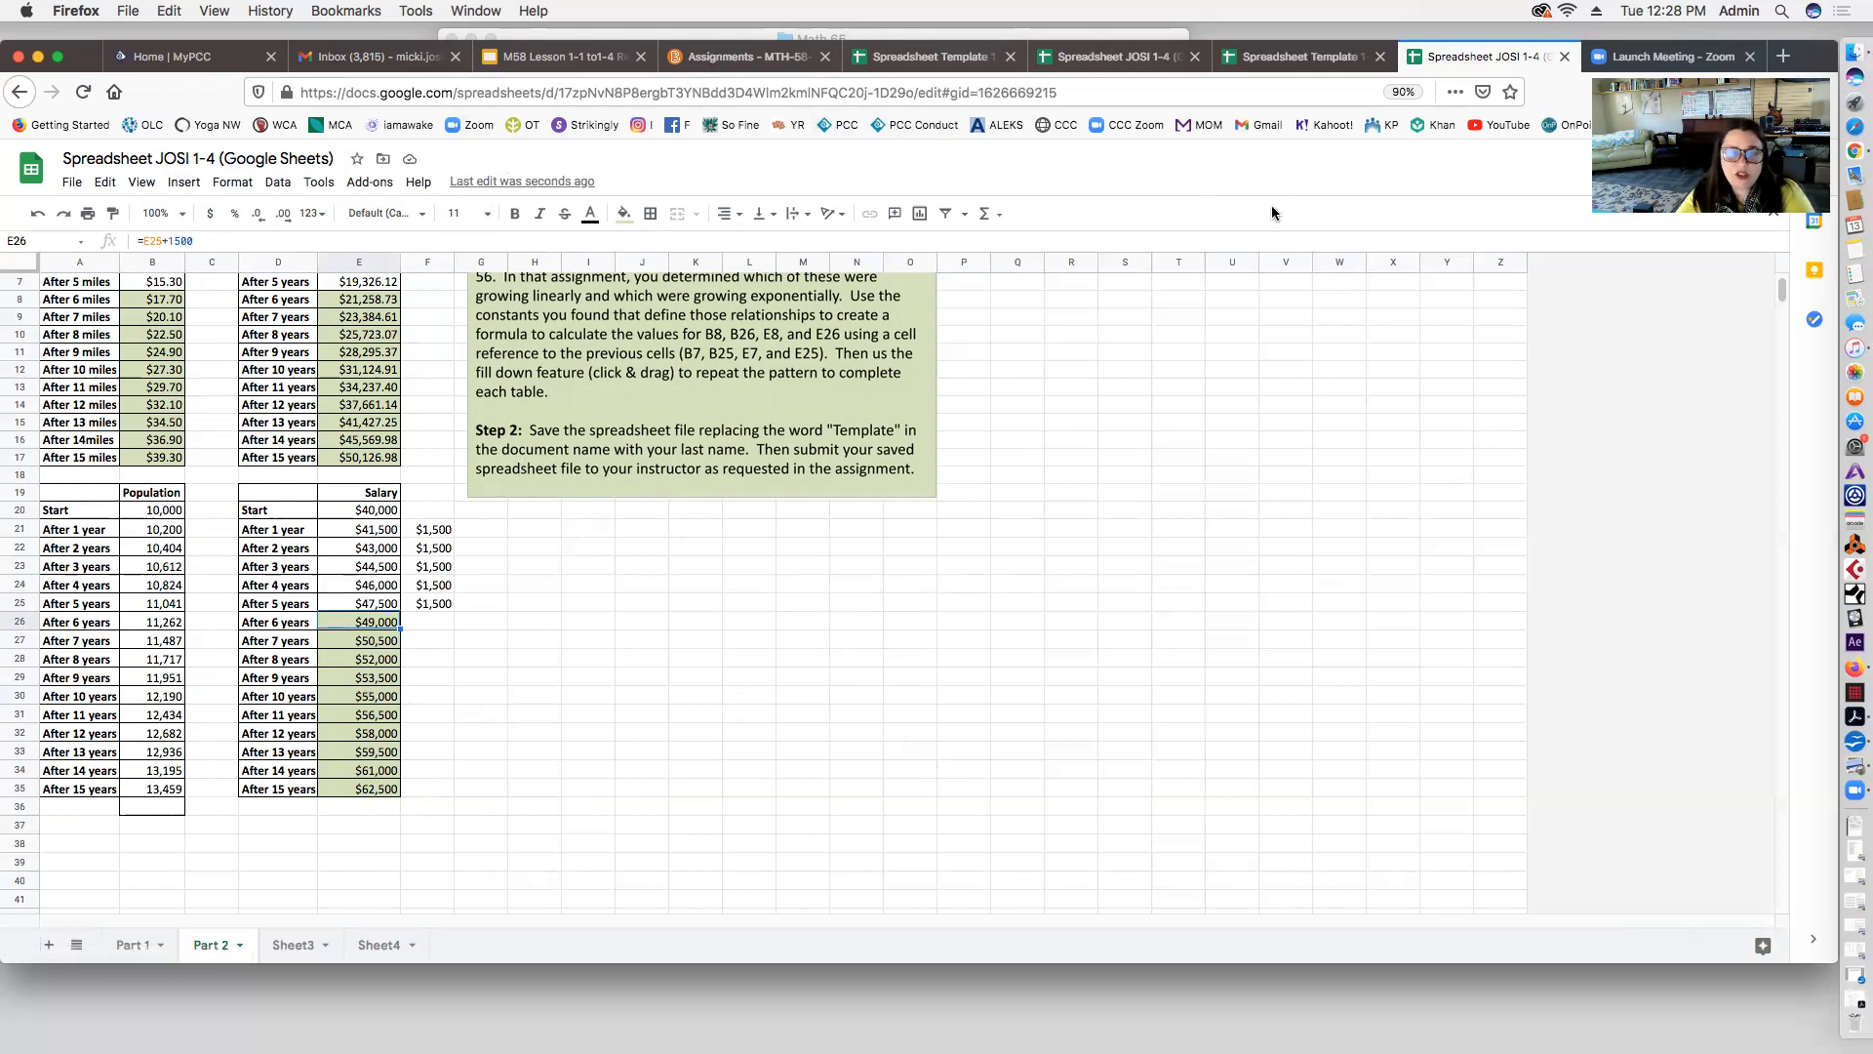
Step: Delete the $1,500 helper notes in column F and go to the course Assignments page
{"action": "scroll", "coordinate": [1304, 522], "scroll_direction": "up", "scroll_amount": 2}
{"action": "scroll", "coordinate": [1303, 522], "scroll_direction": "down", "scroll_amount": 4}
{"action": "scroll", "coordinate": [1304, 522], "scroll_direction": "up", "scroll_amount": 1}
{"action": "scroll", "coordinate": [1304, 522], "scroll_direction": "down", "scroll_amount": 1}
{"action": "scroll", "coordinate": [1303, 523], "scroll_direction": "up", "scroll_amount": 3}
{"action": "left_click_drag", "start_coordinate": [437, 598], "coordinate": [442, 736]}
{"action": "key", "text": "Delete"}
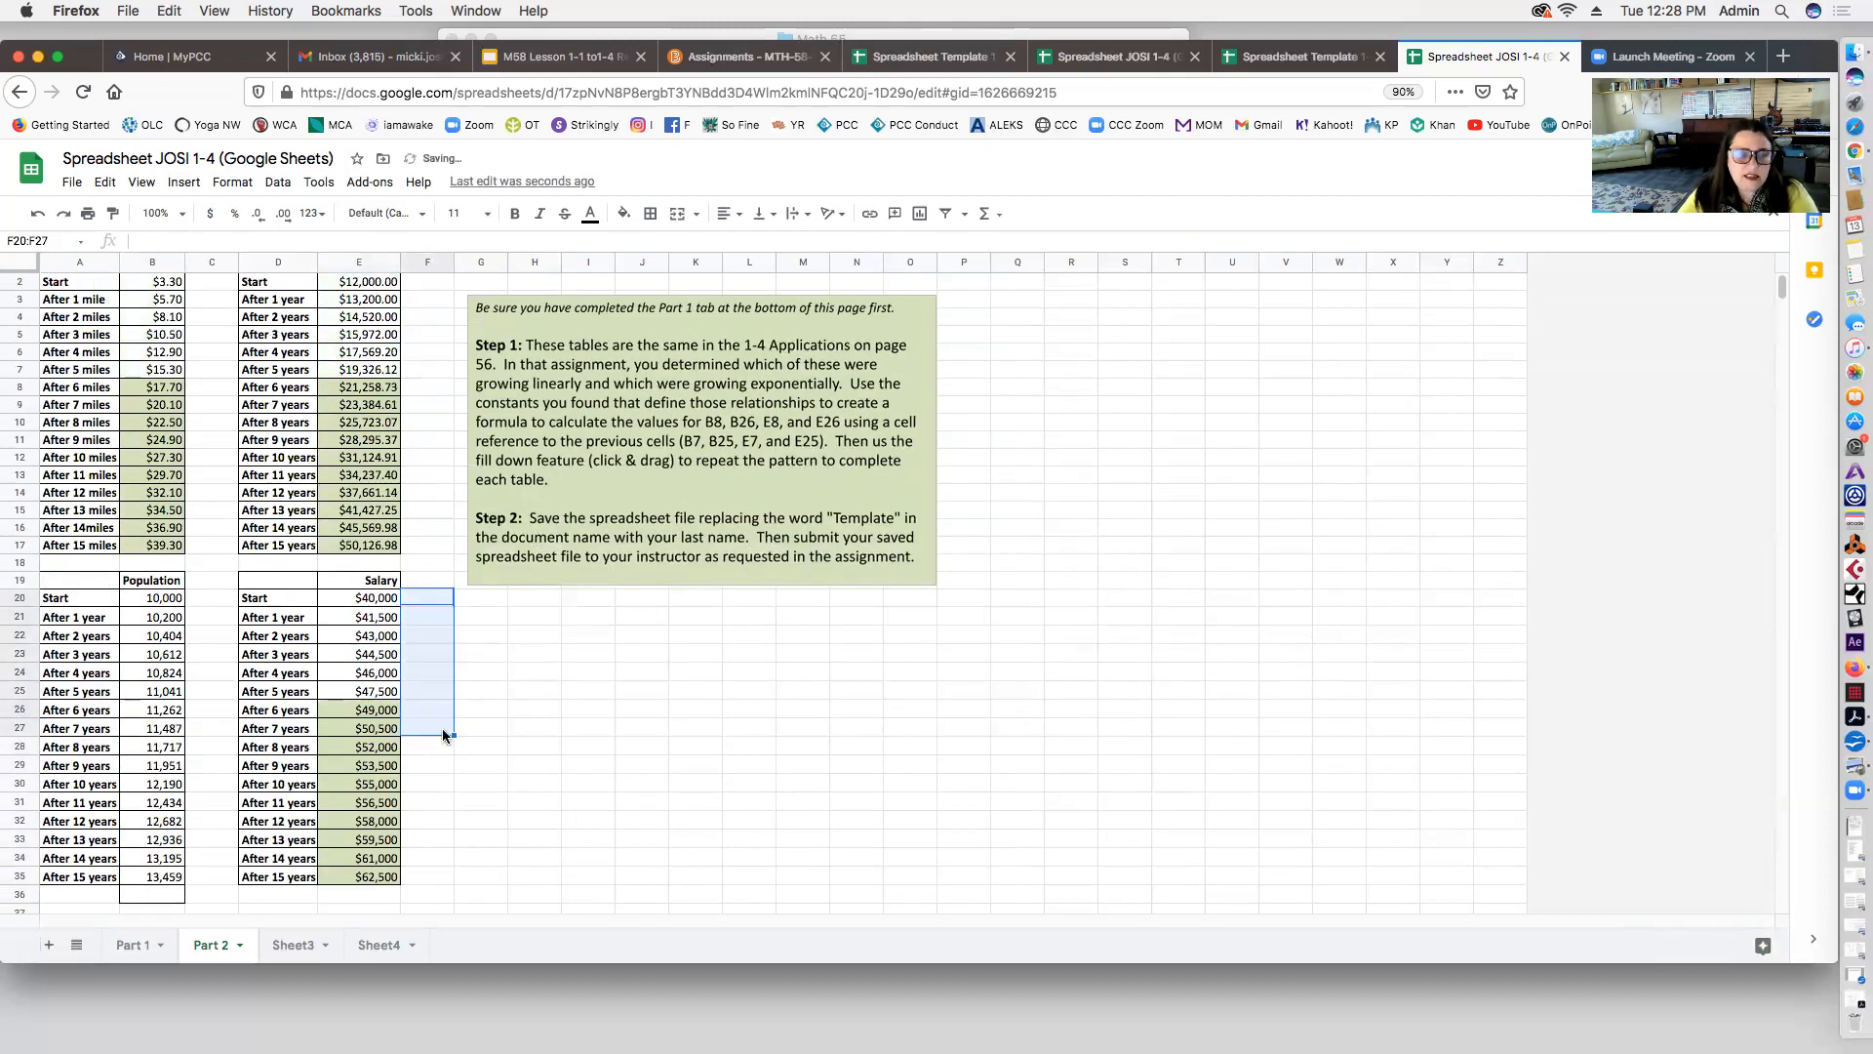
{"action": "left_click", "coordinate": [802, 706]}
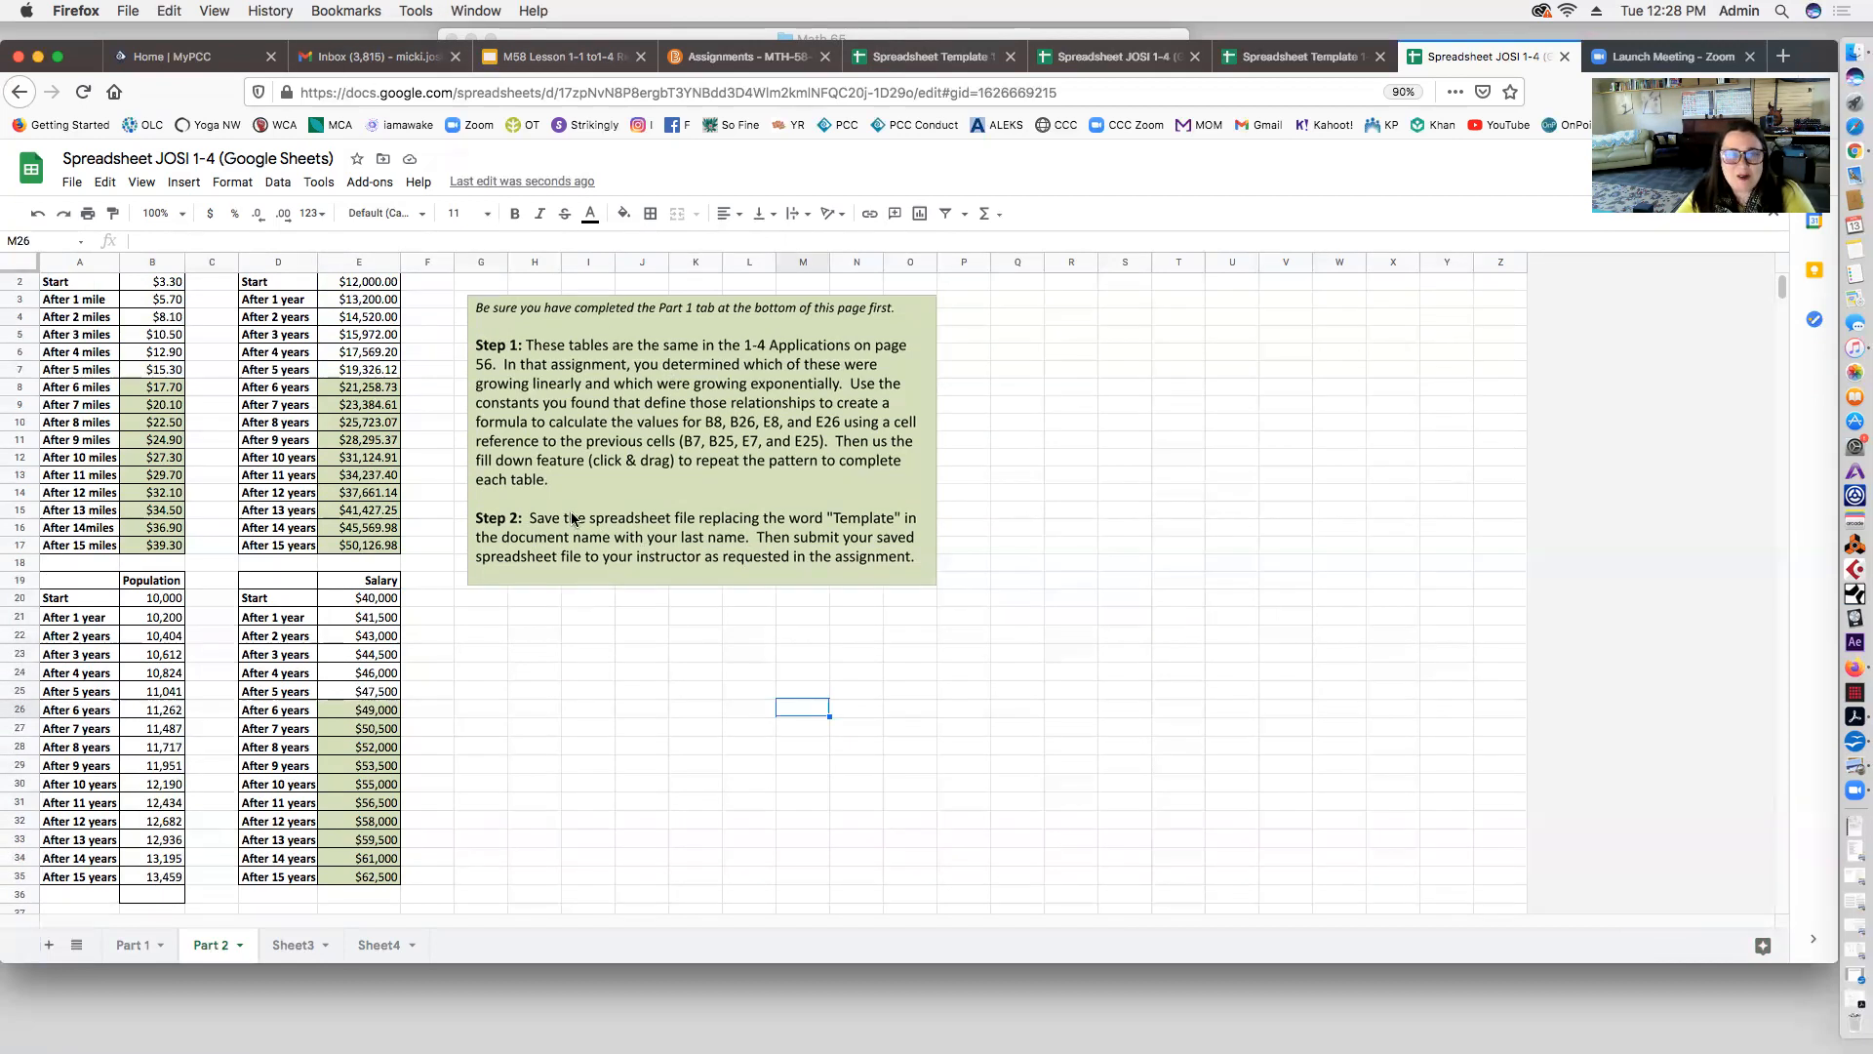
{"action": "left_click", "coordinate": [699, 58]}
Step: Open the Spreadsheet 1-4 assignment submission page
{"action": "scroll", "coordinate": [703, 495], "scroll_direction": "up", "scroll_amount": 1}
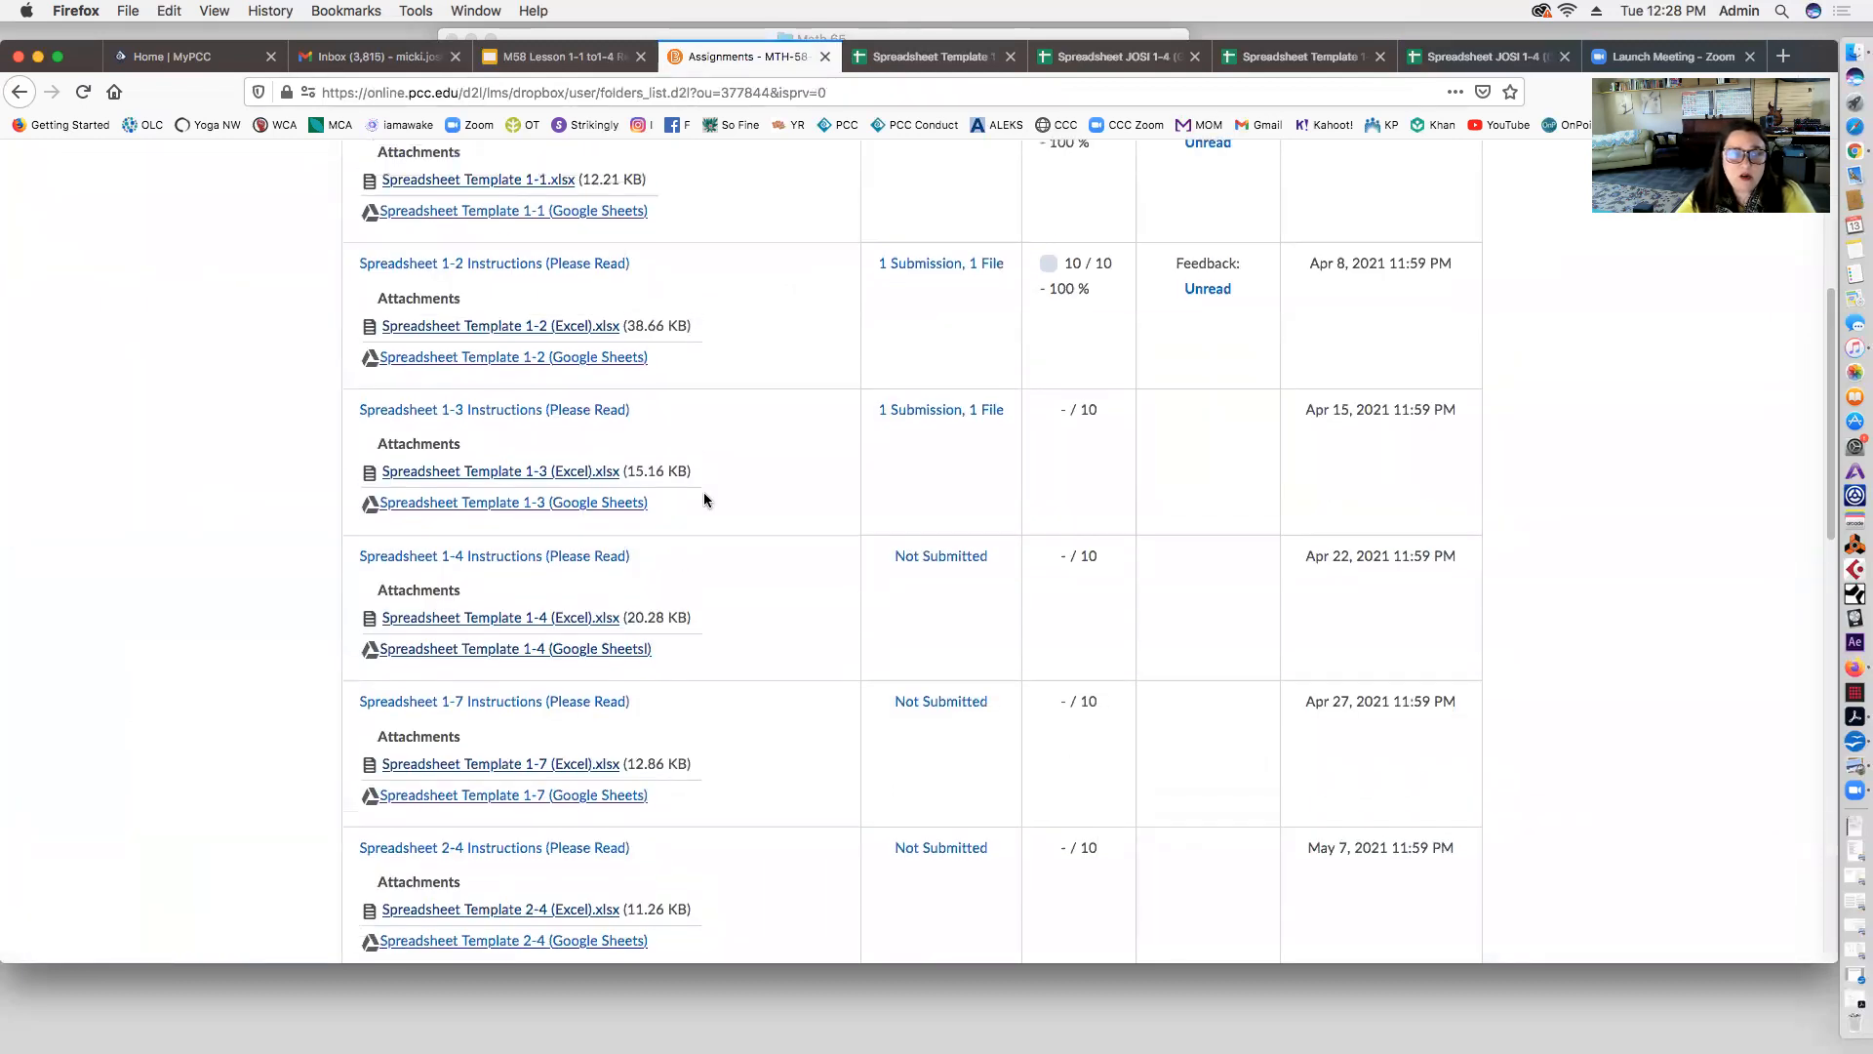
{"action": "left_click", "coordinate": [405, 557]}
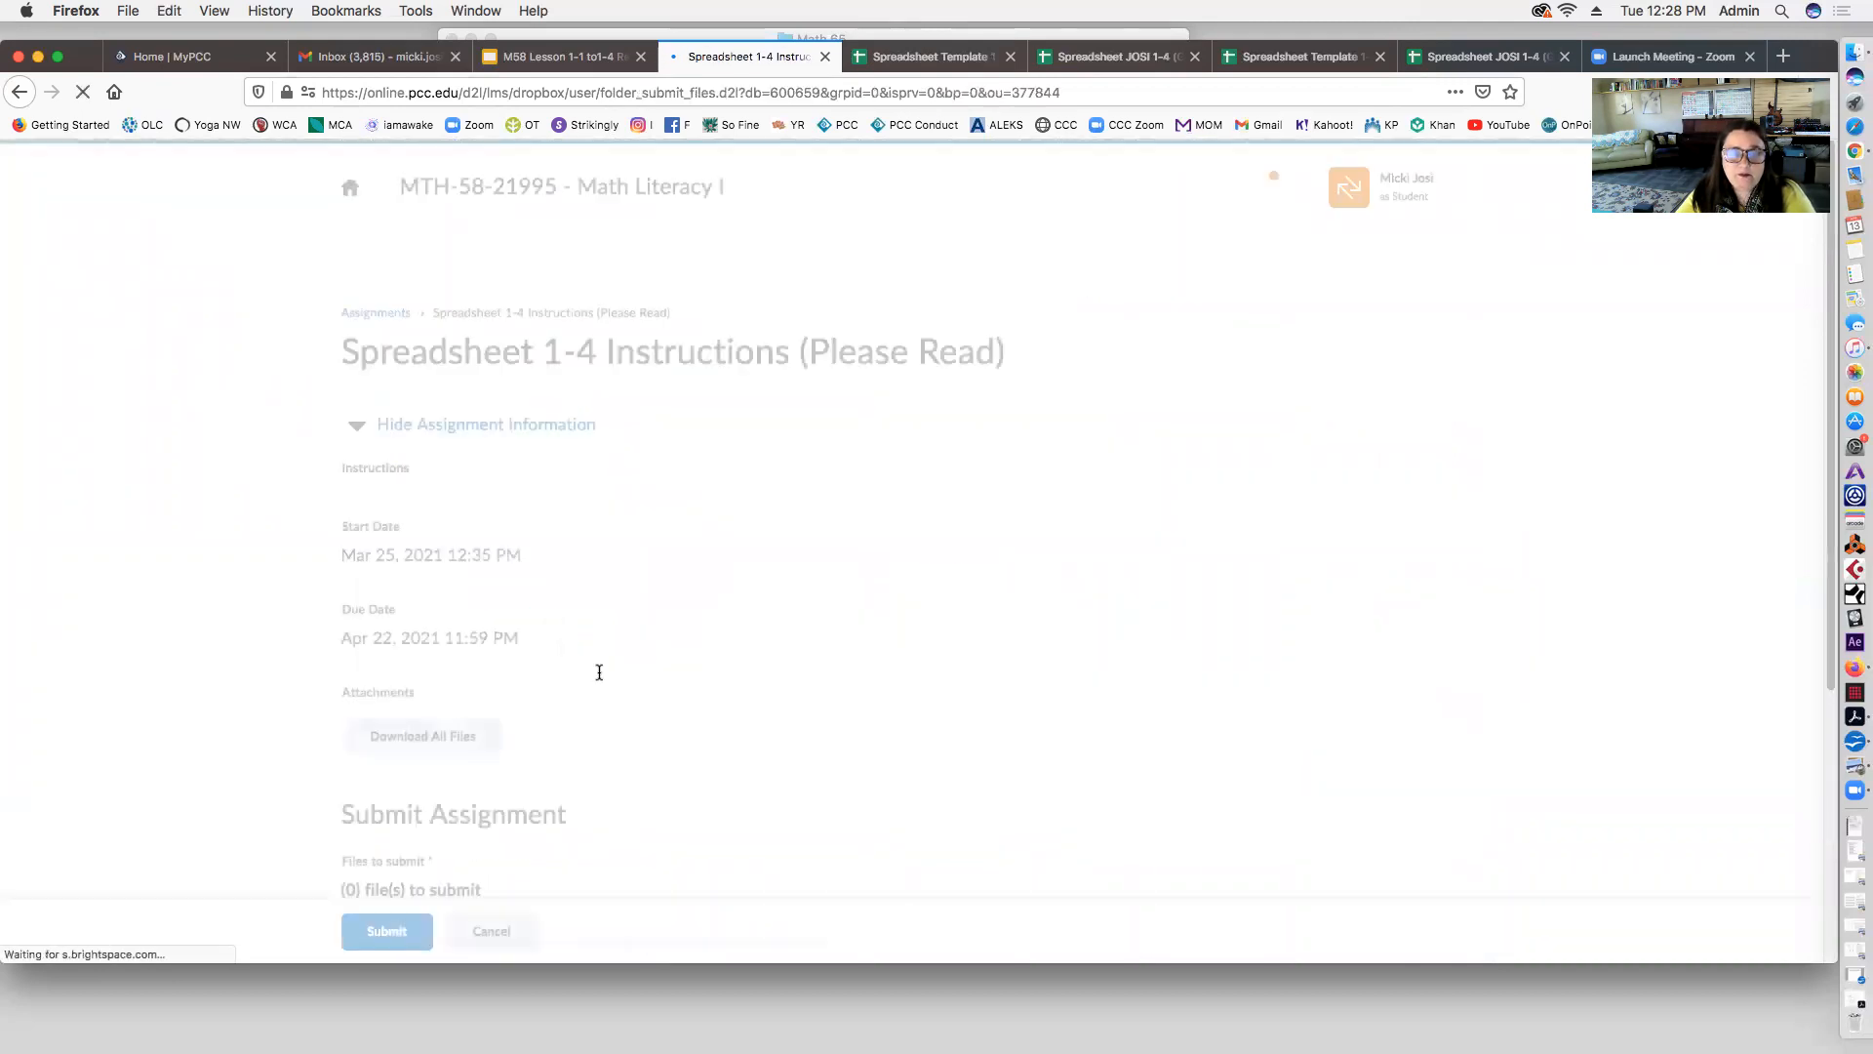
{"action": "scroll", "coordinate": [599, 679], "scroll_direction": "down", "scroll_amount": 10}
{"action": "scroll", "coordinate": [600, 679], "scroll_direction": "down", "scroll_amount": 5}
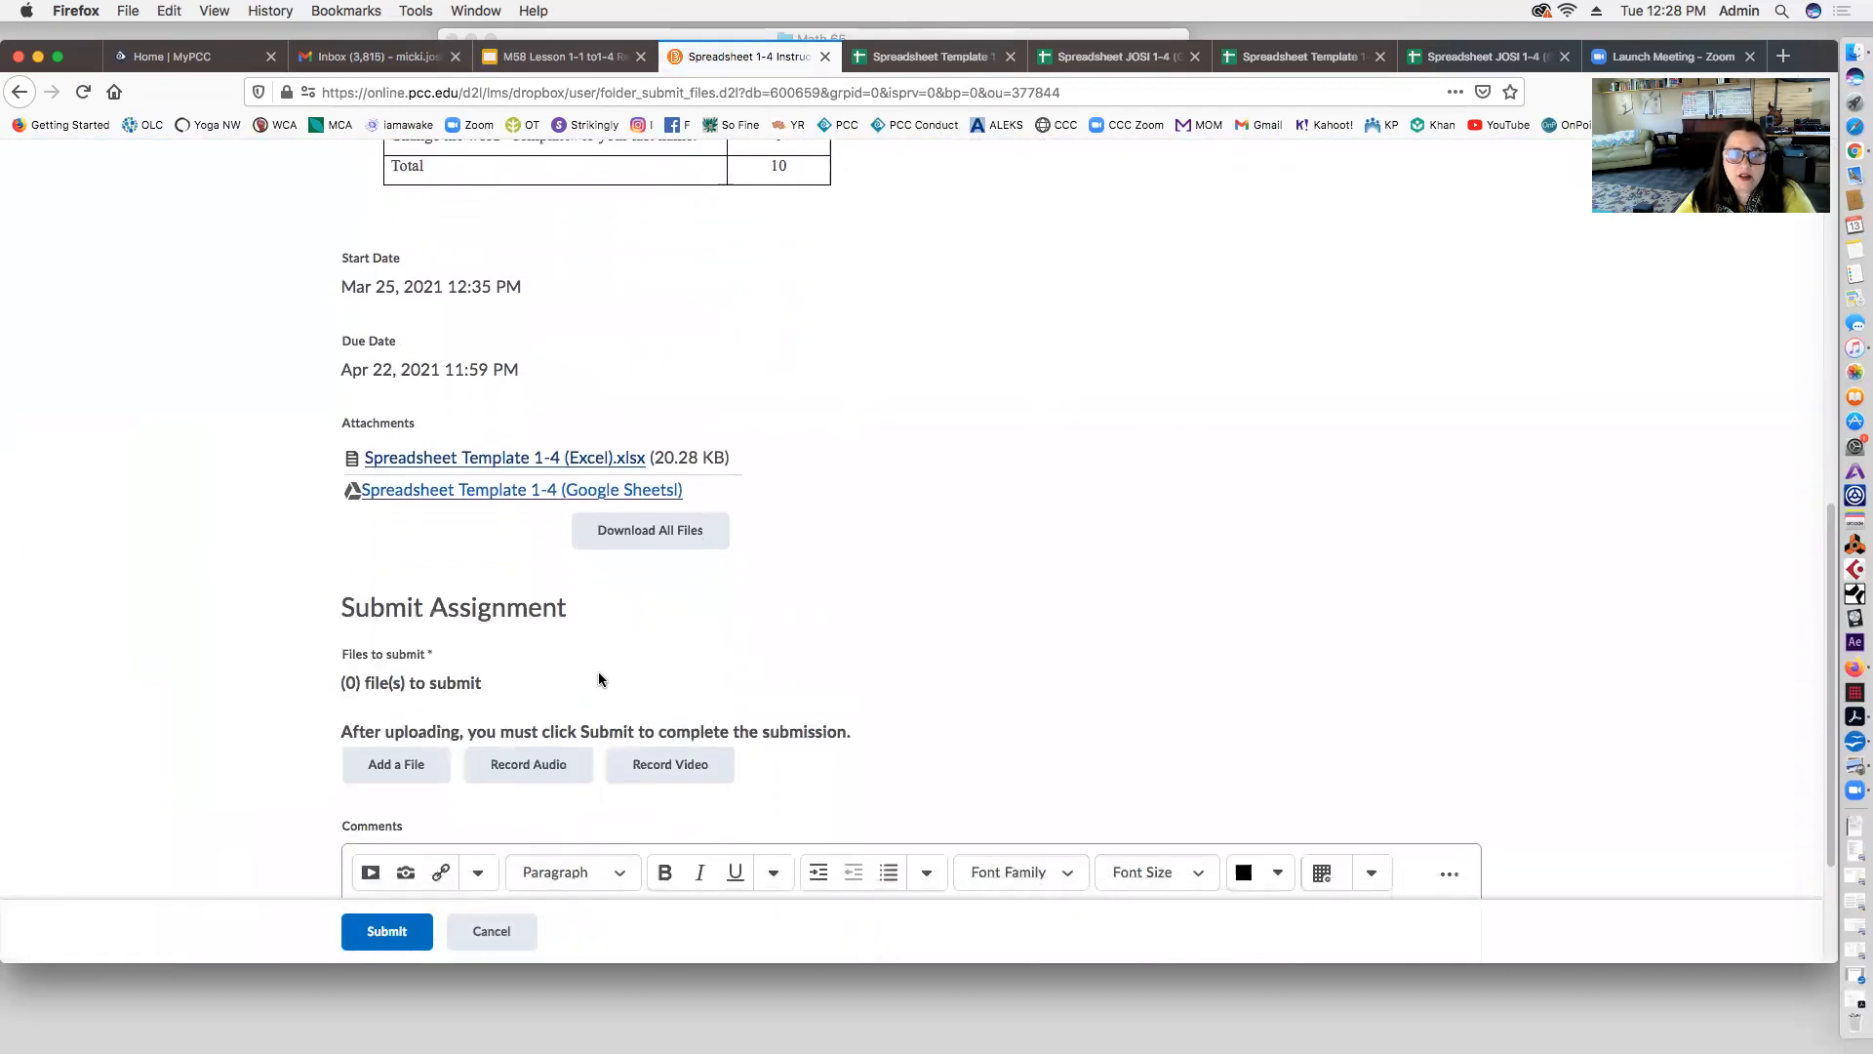
Step: Attach the newest 1-4 .xlsx spreadsheet from Google Drive and submit the assignment
{"action": "left_click", "coordinate": [397, 632]}
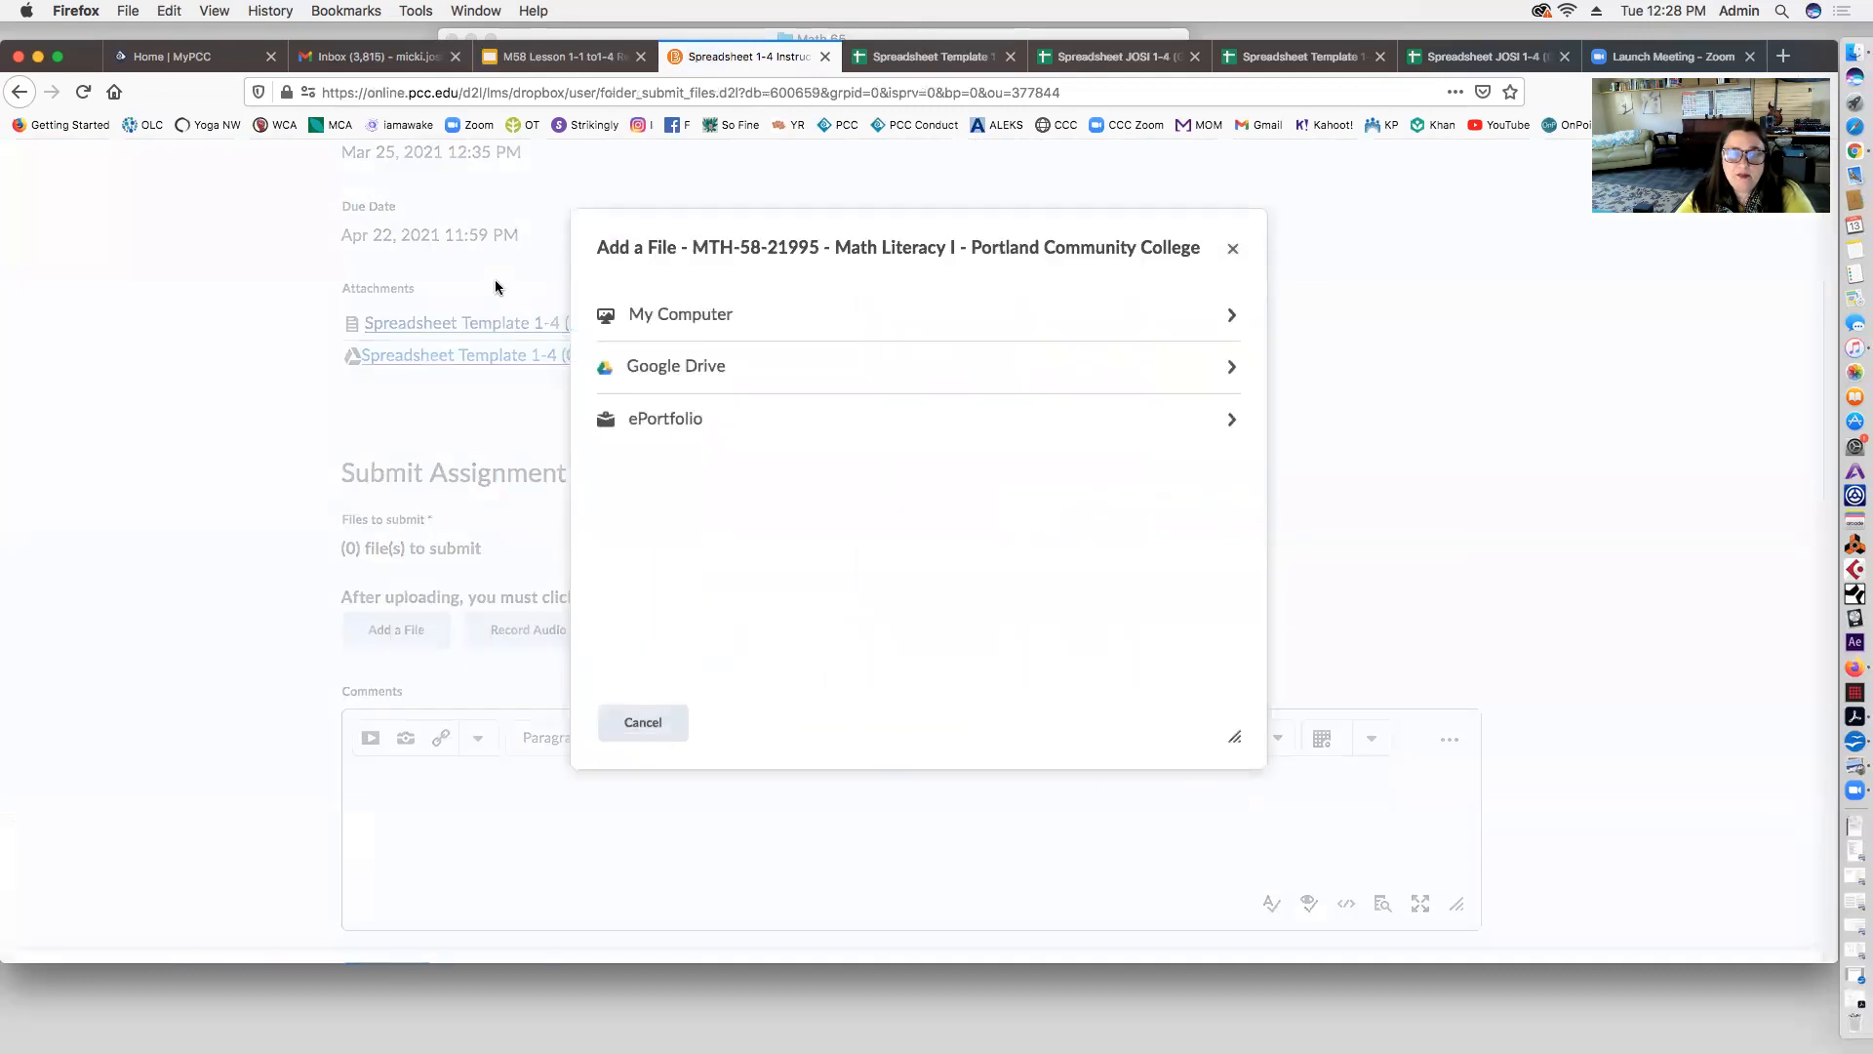
{"action": "left_click", "coordinate": [688, 371]}
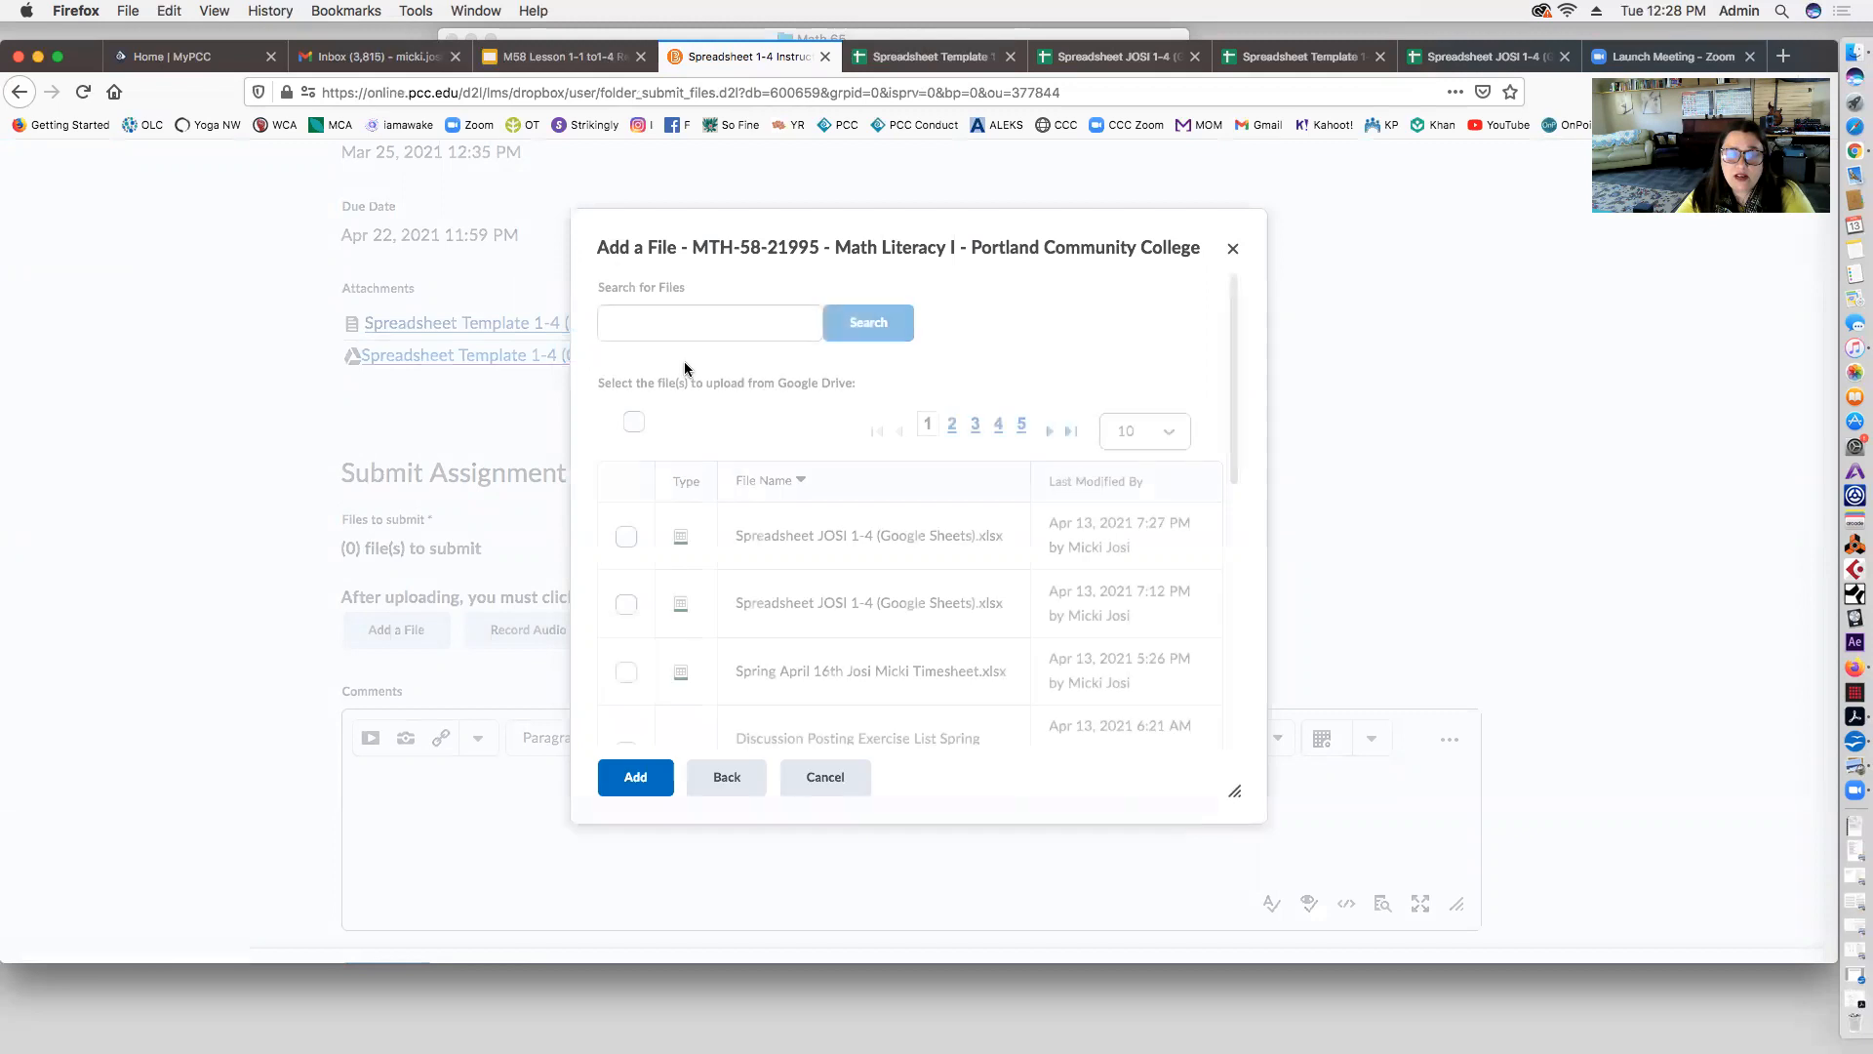
{"action": "scroll", "coordinate": [945, 552], "scroll_direction": "down", "scroll_amount": 1}
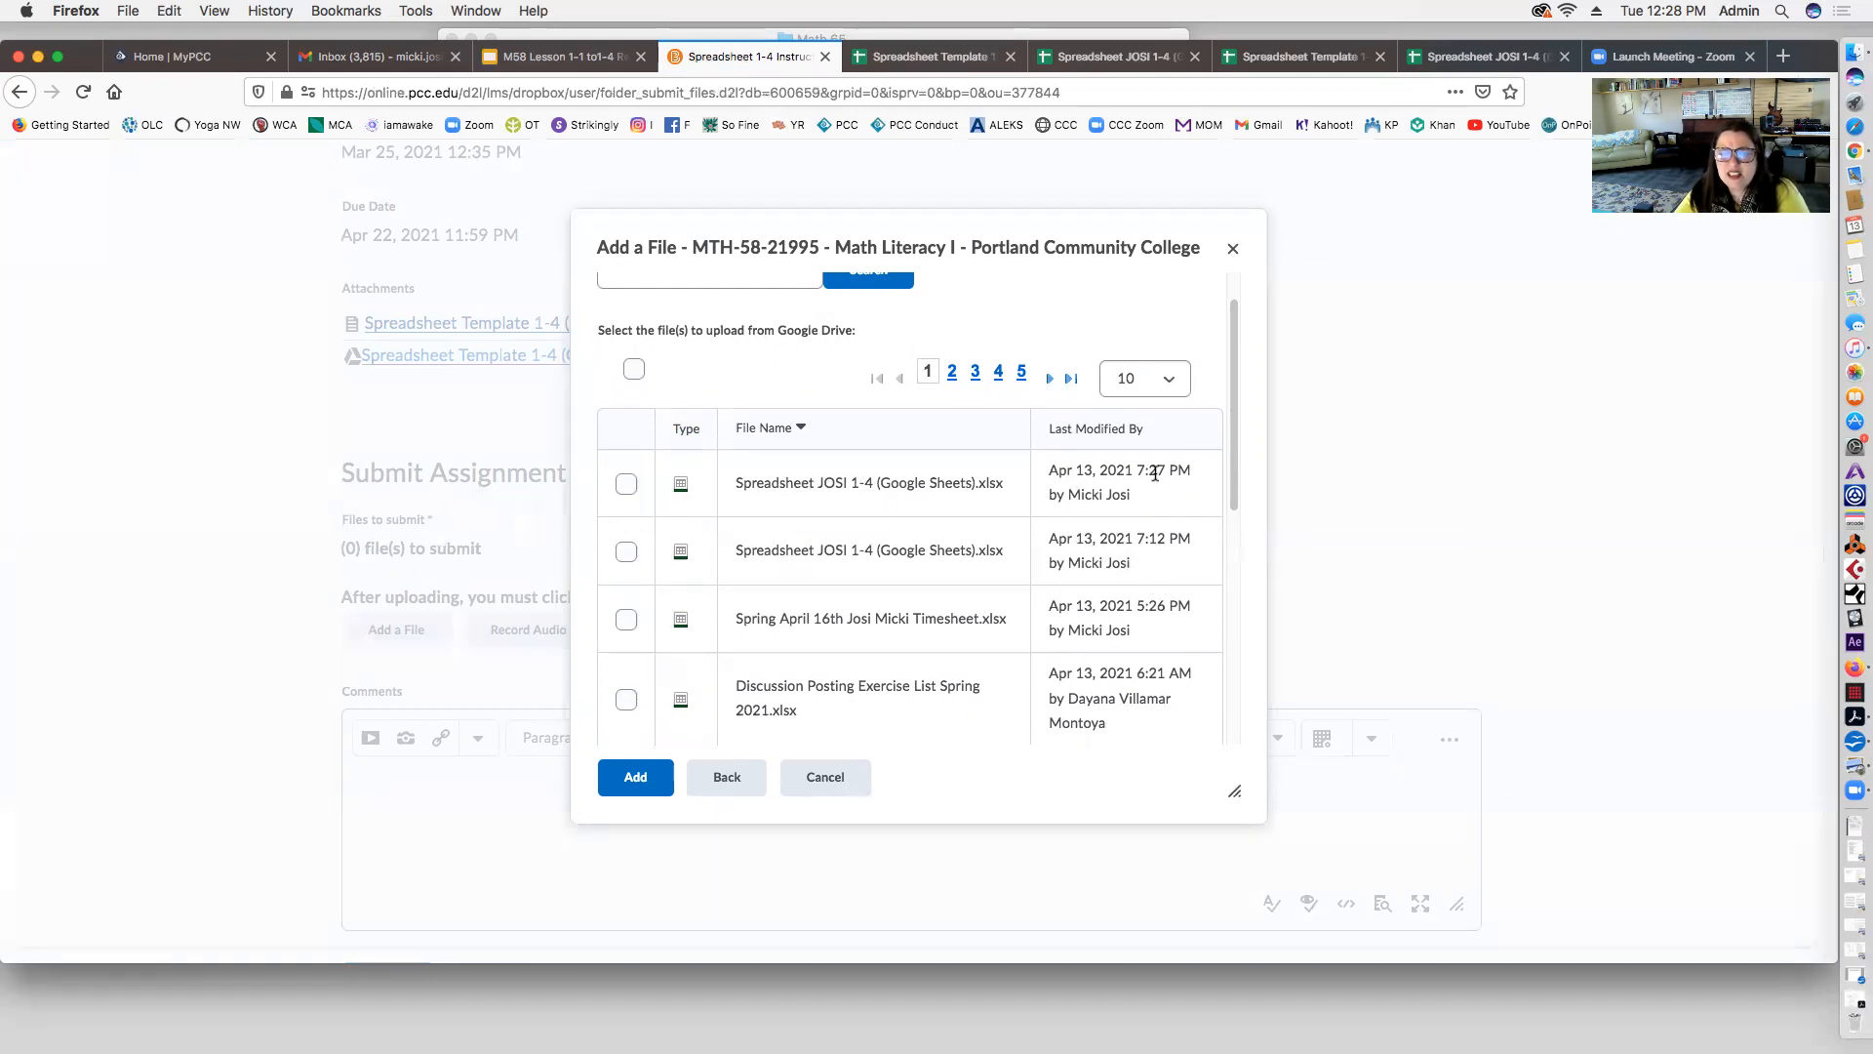
{"action": "left_click", "coordinate": [626, 484]}
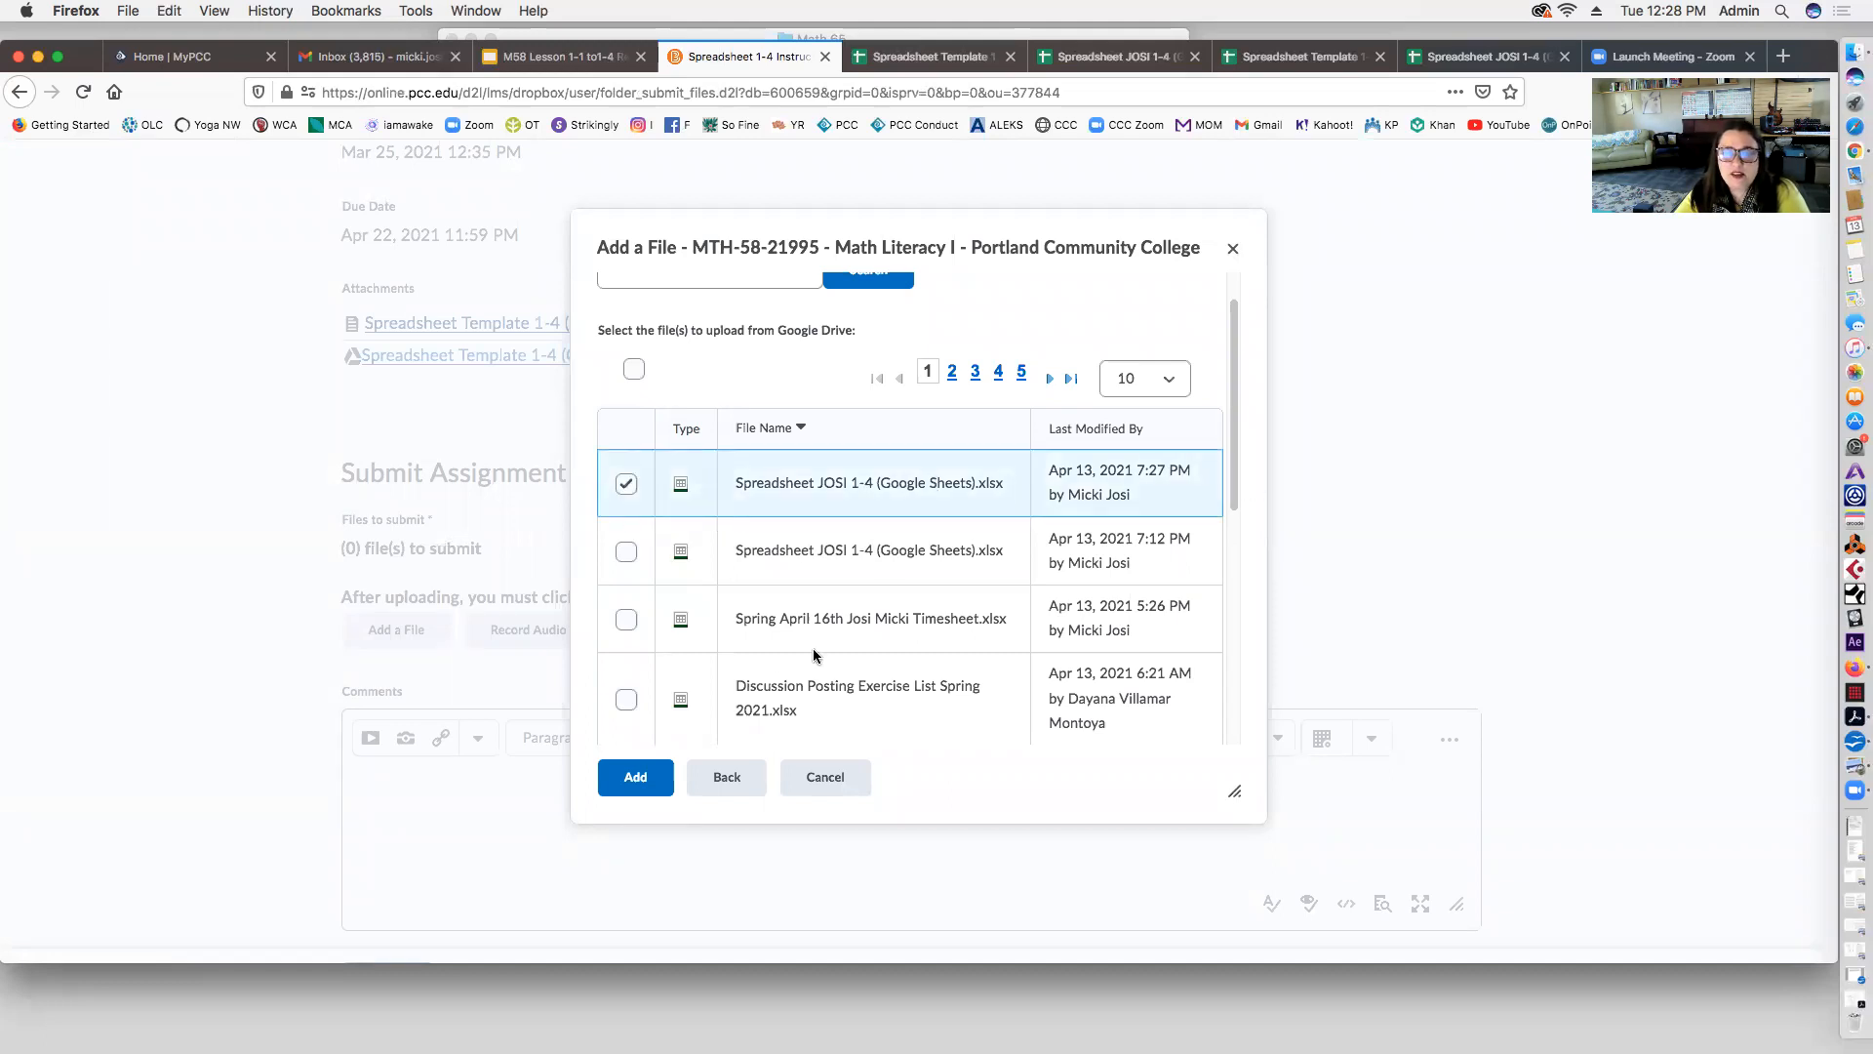
{"action": "left_click", "coordinate": [635, 776]}
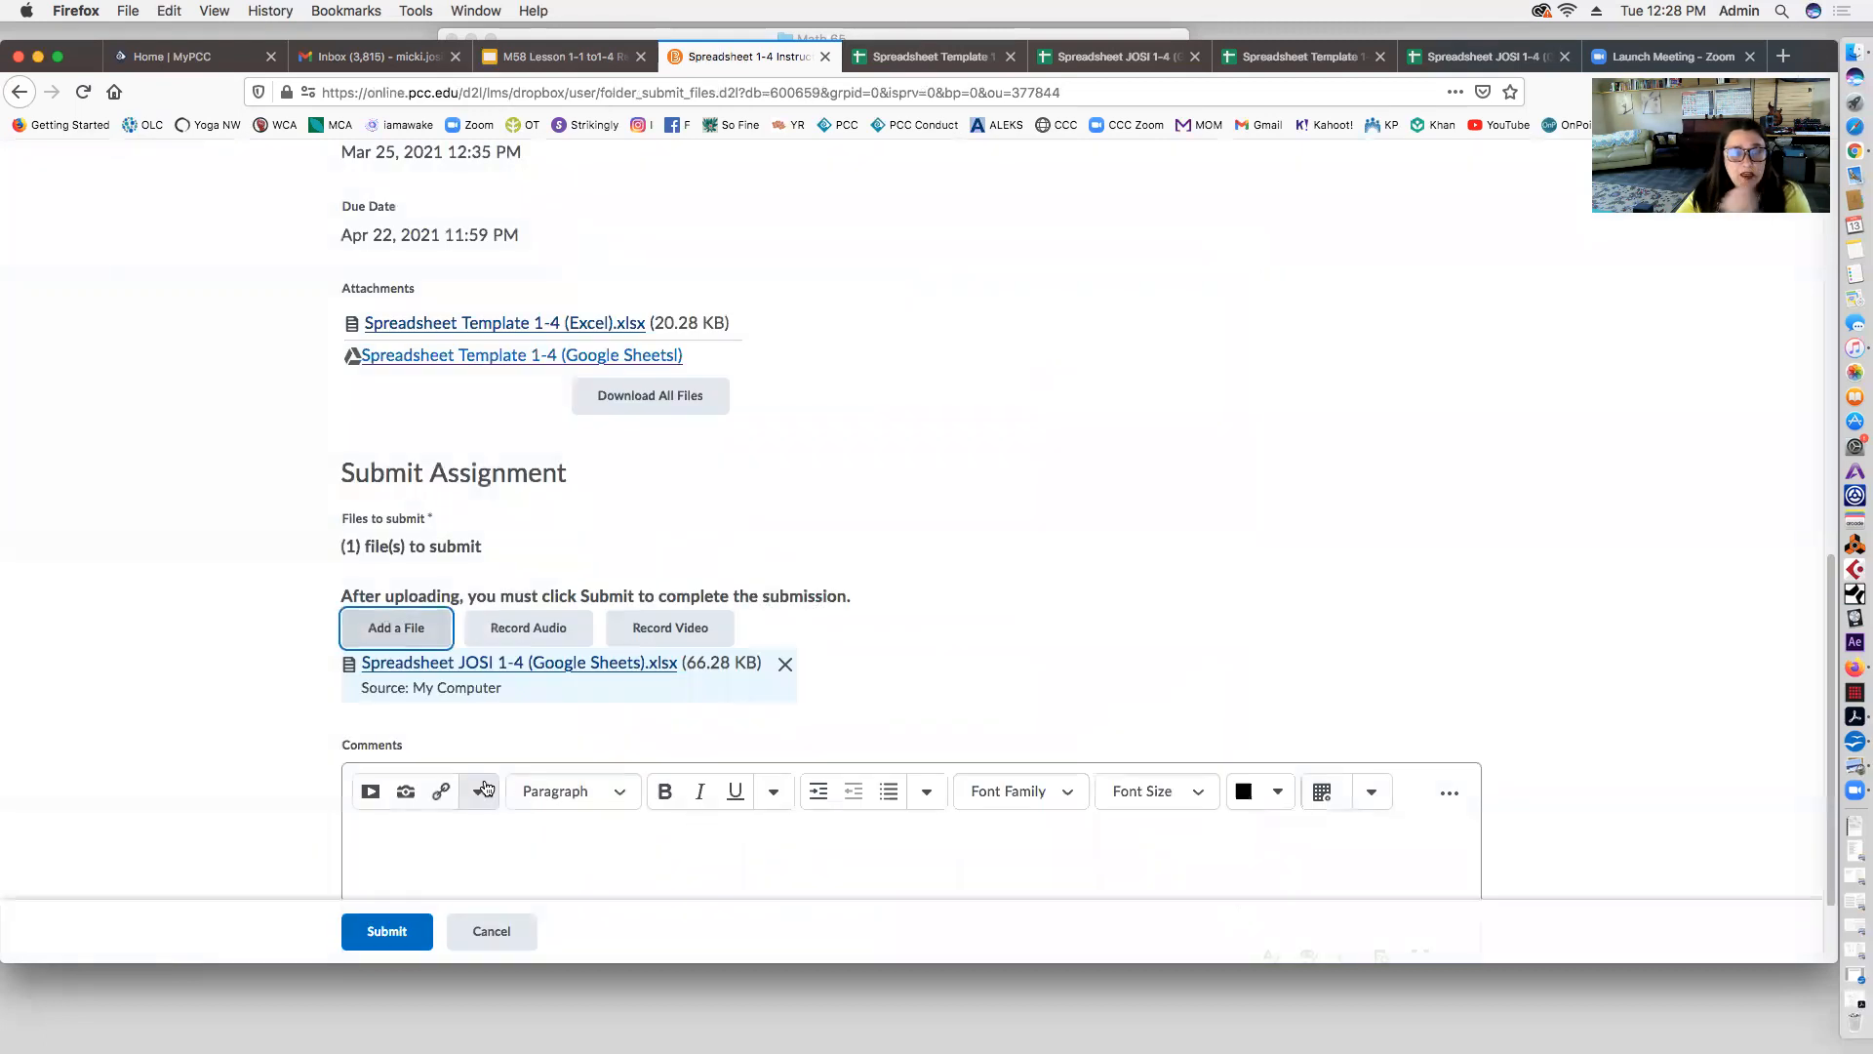
{"action": "scroll", "coordinate": [566, 765], "scroll_direction": "down", "scroll_amount": 2}
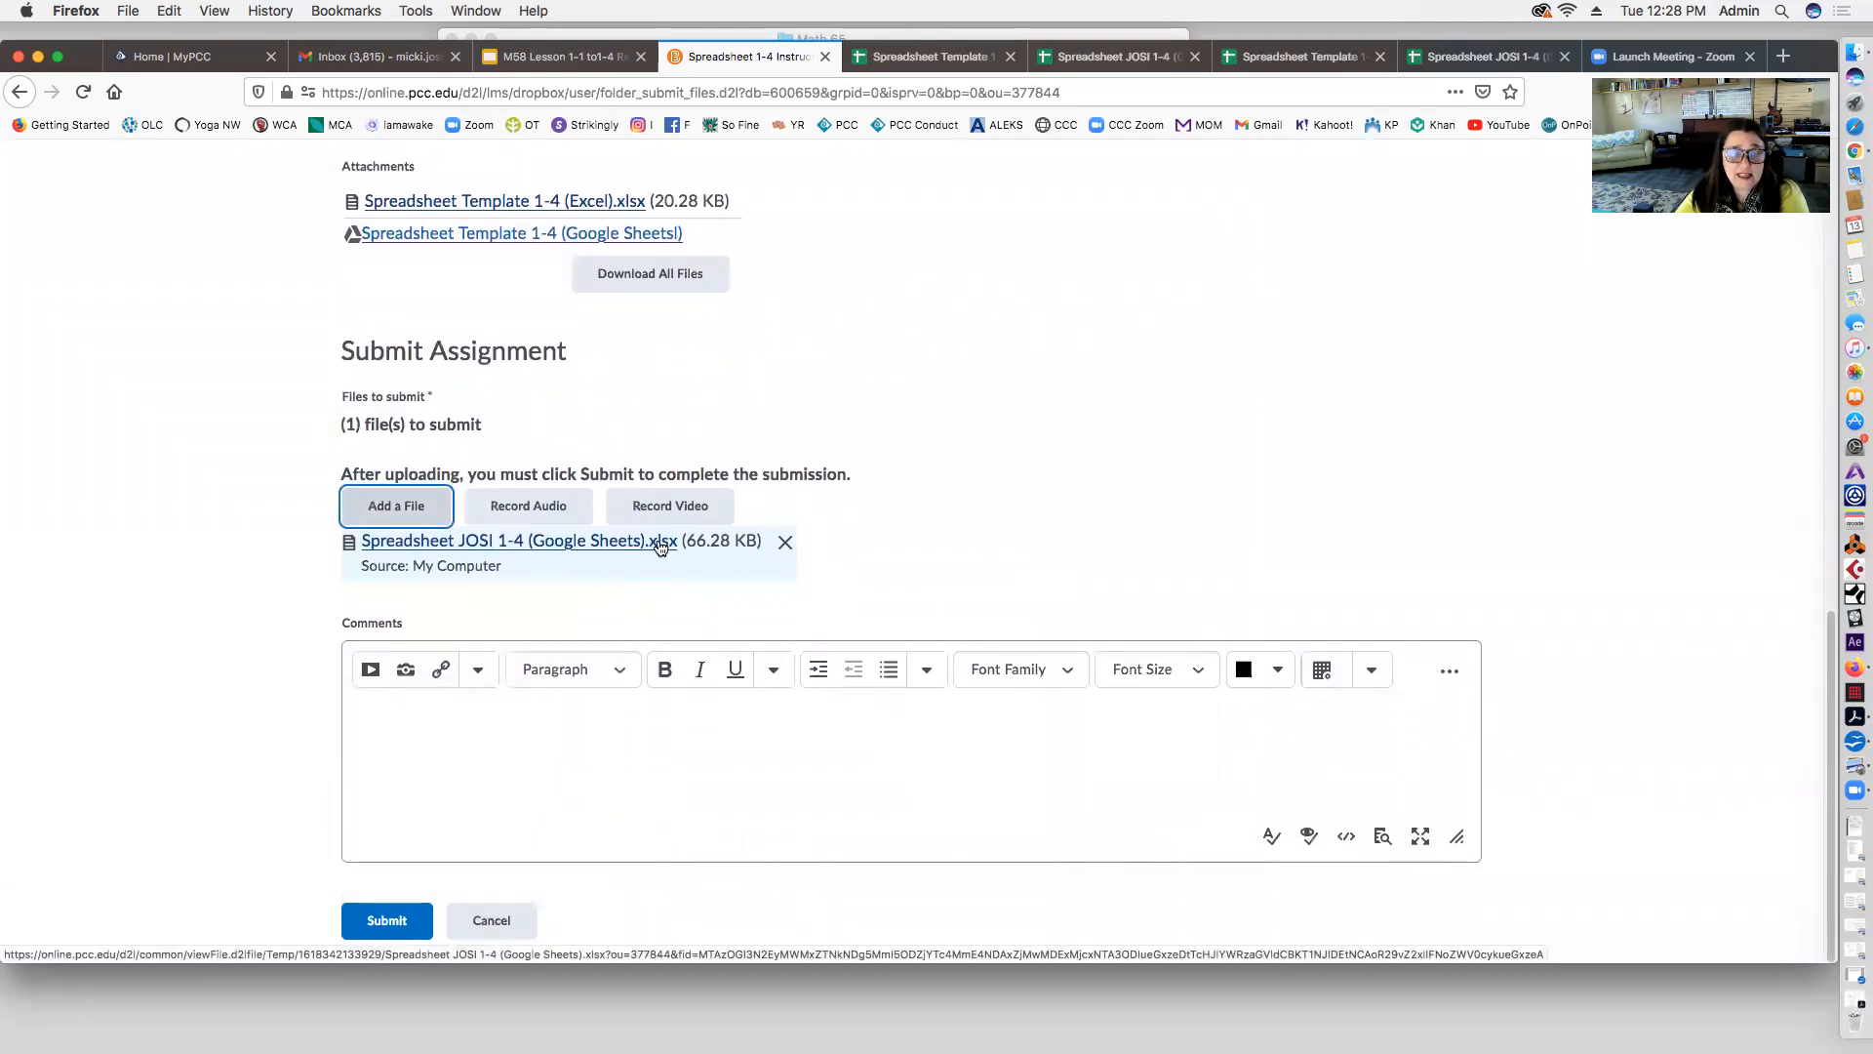
{"action": "left_click", "coordinate": [385, 920]}
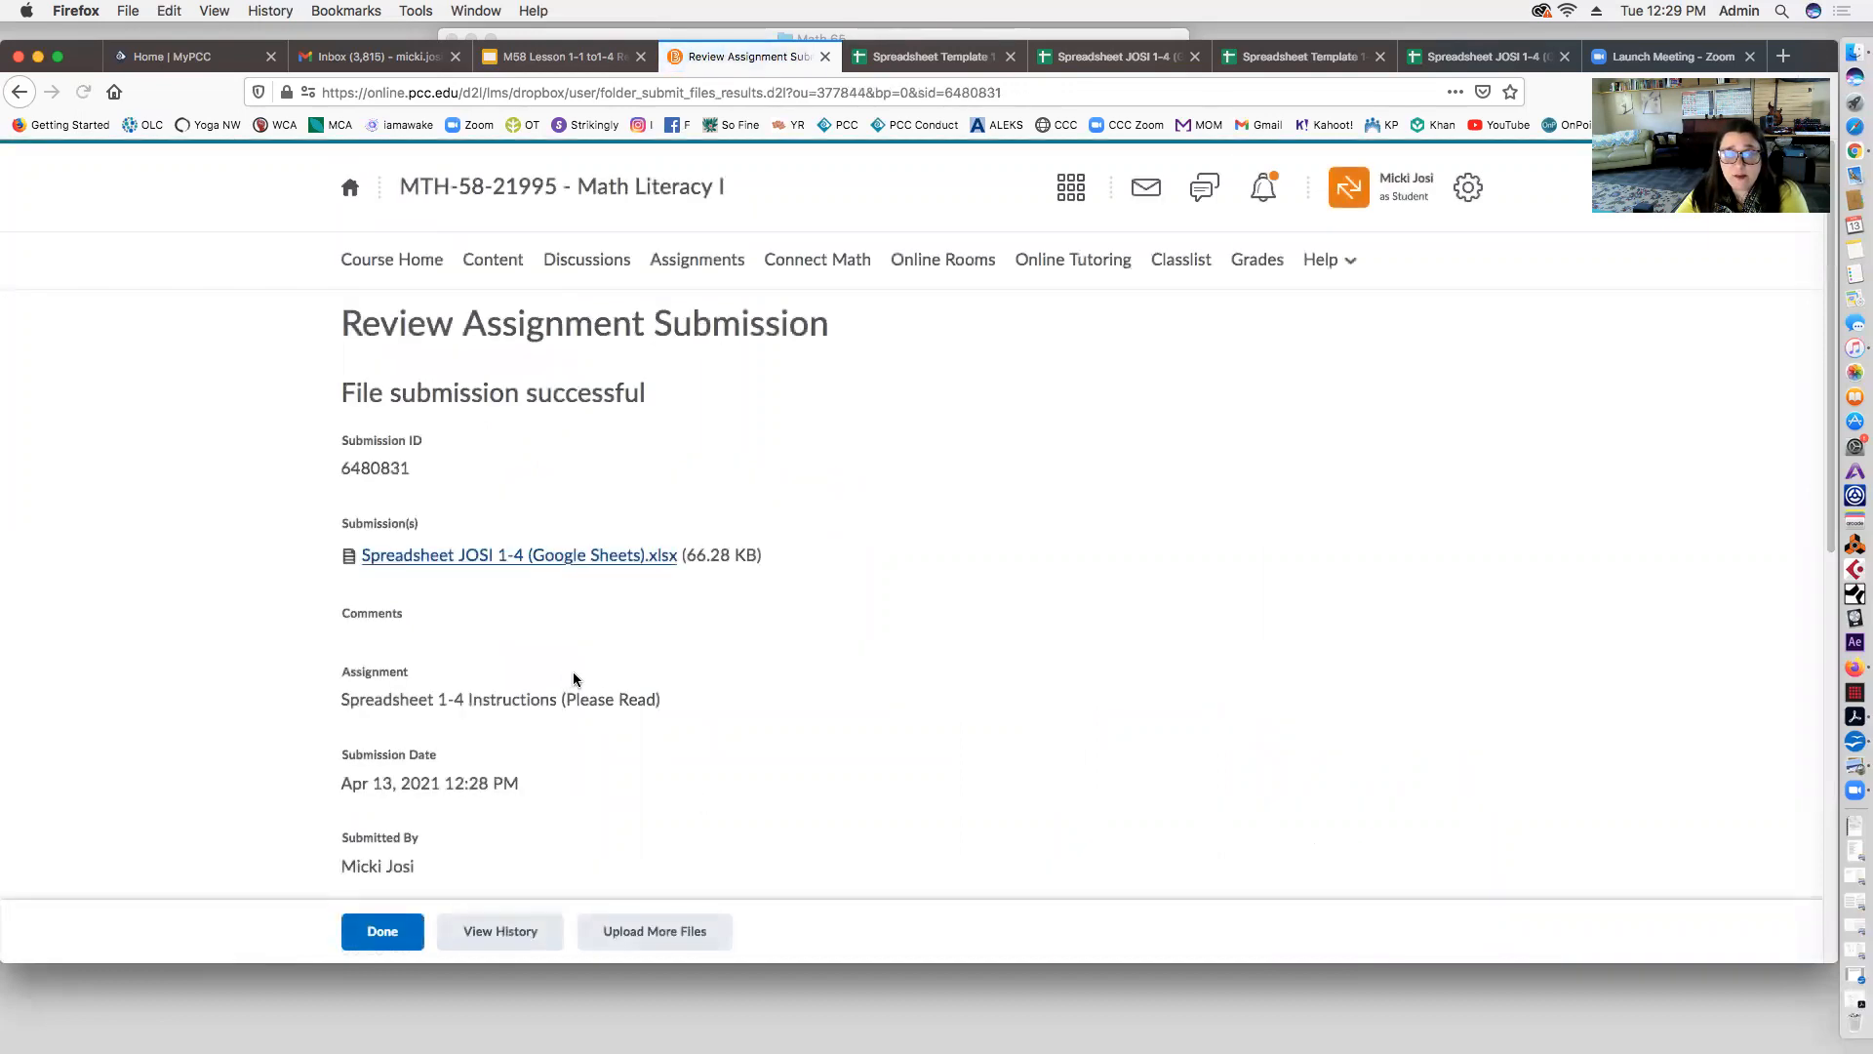
Step: Close the submission confirmation, go to the Brightspace home page, and open MTH-58-21995 Math Literacy I
{"action": "scroll", "coordinate": [632, 717], "scroll_direction": "down", "scroll_amount": 5}
{"action": "left_click", "coordinate": [391, 930]}
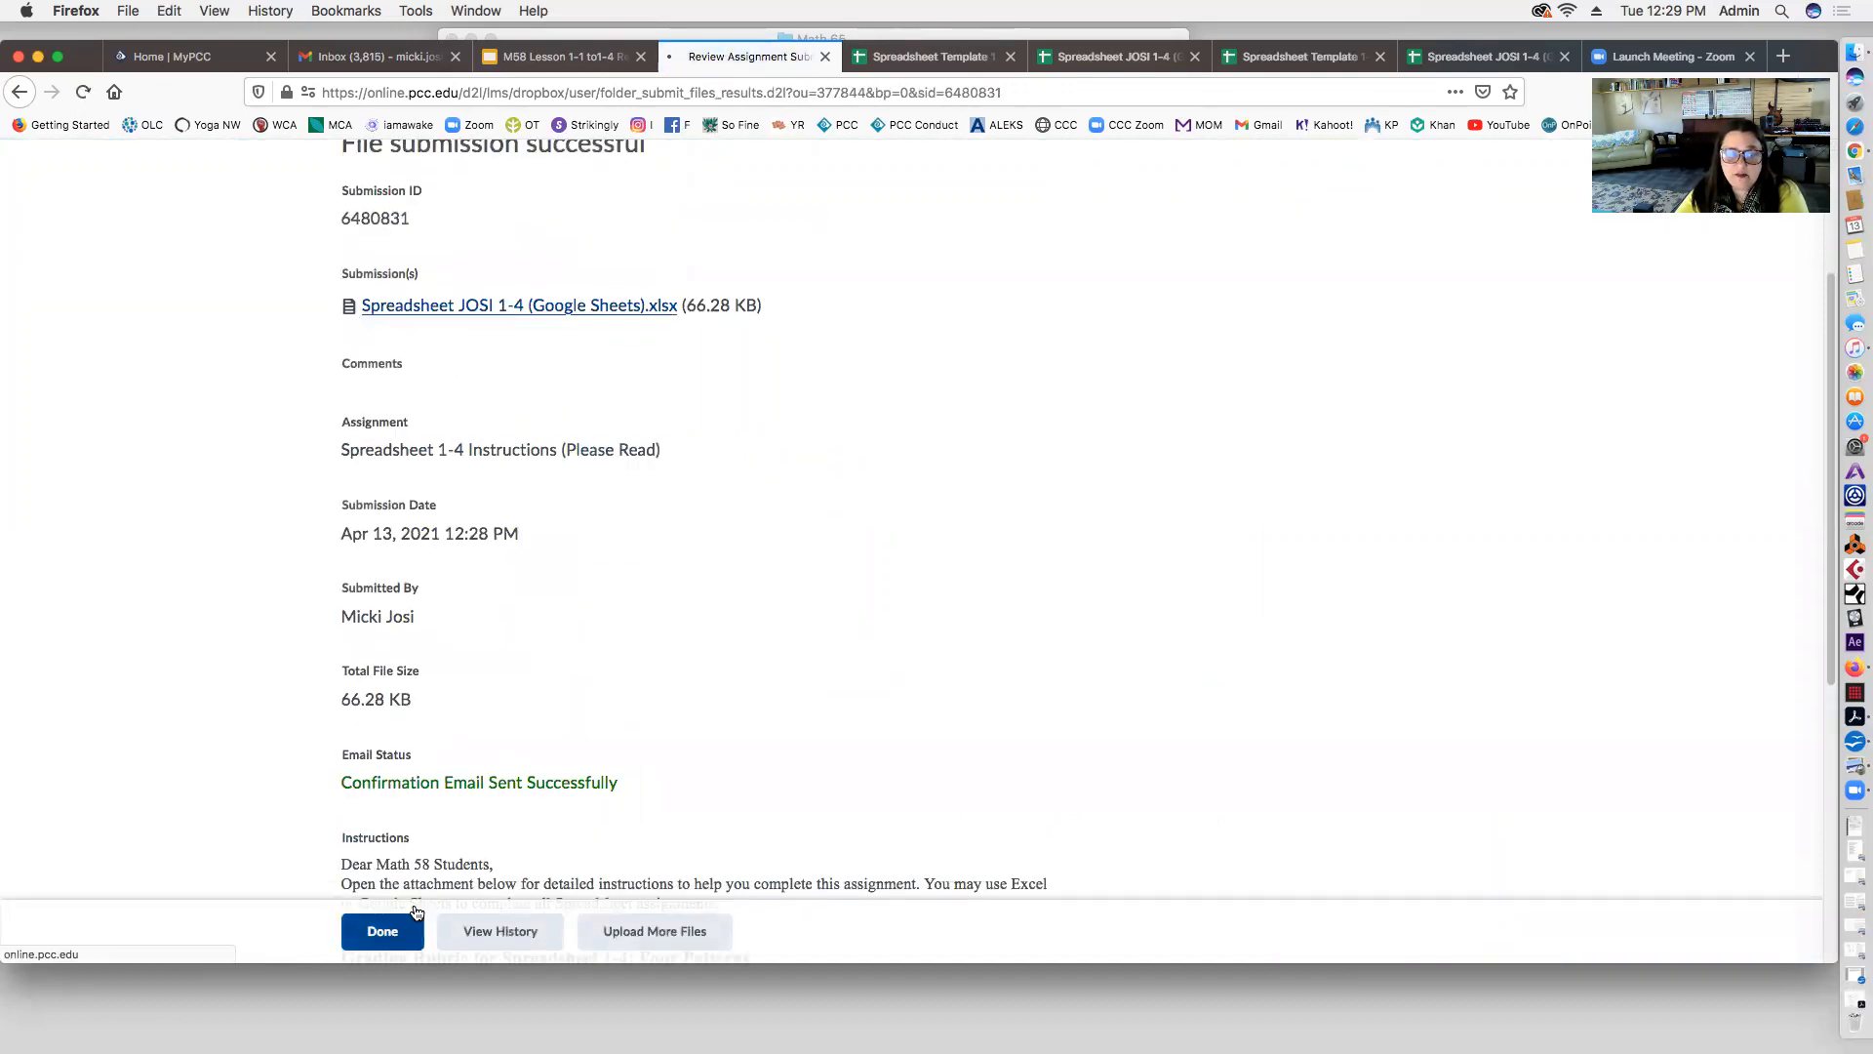
{"action": "scroll", "coordinate": [690, 714], "scroll_direction": "down", "scroll_amount": 10}
{"action": "scroll", "coordinate": [690, 714], "scroll_direction": "up", "scroll_amount": 10}
{"action": "scroll", "coordinate": [690, 720], "scroll_direction": "down", "scroll_amount": 3}
{"action": "scroll", "coordinate": [690, 720], "scroll_direction": "up", "scroll_amount": 3}
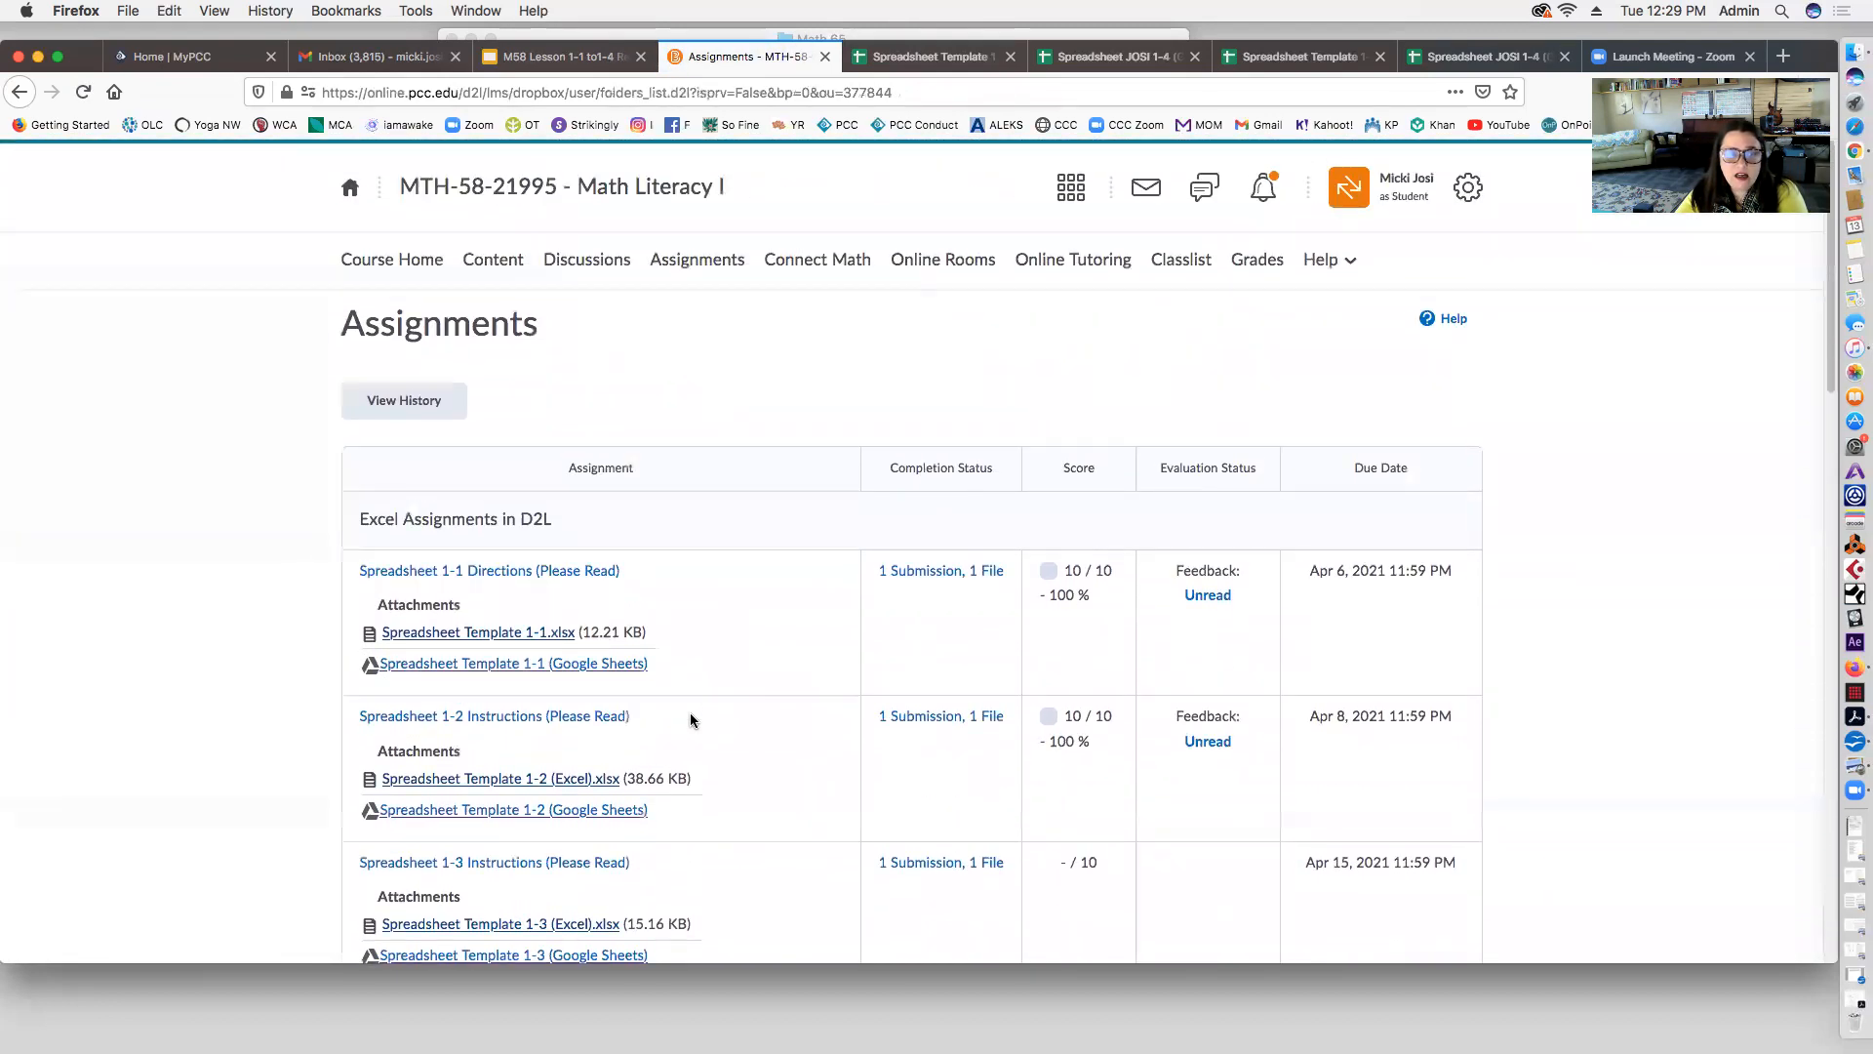
{"action": "left_click", "coordinate": [351, 190]}
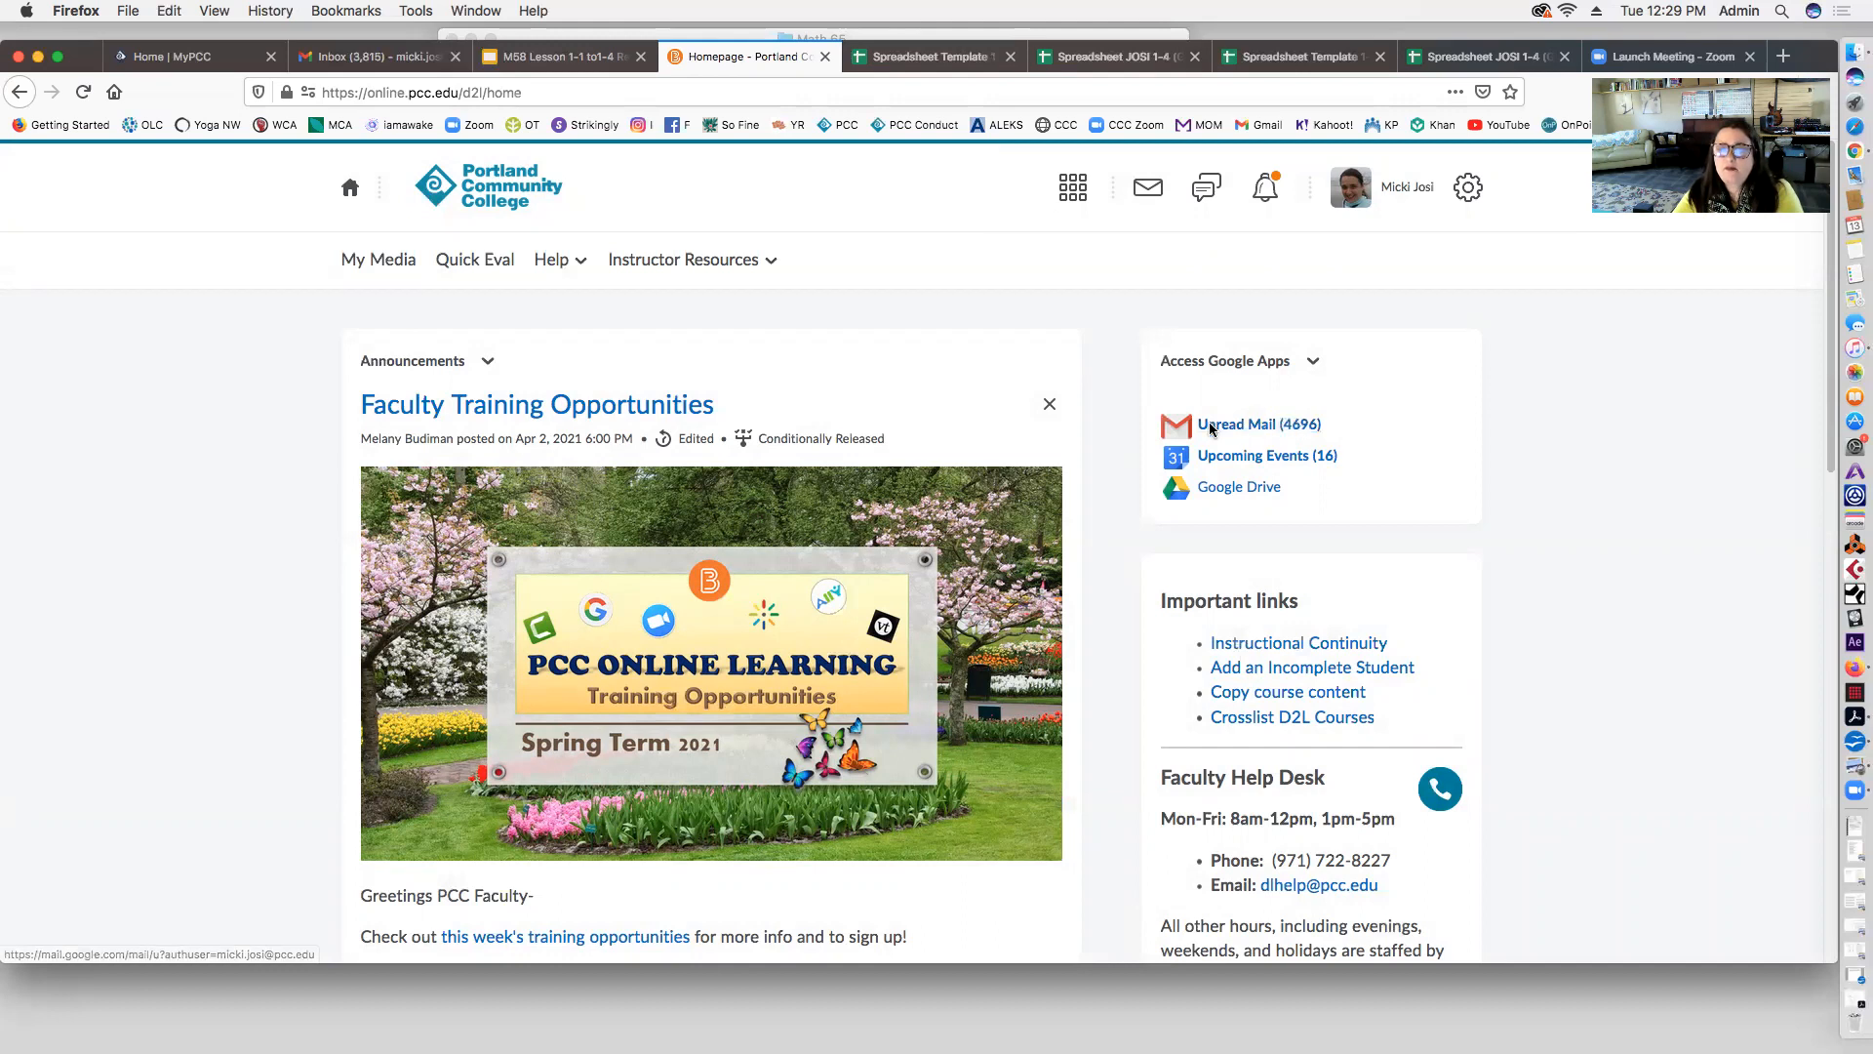
{"action": "scroll", "coordinate": [956, 663], "scroll_direction": "down", "scroll_amount": 10}
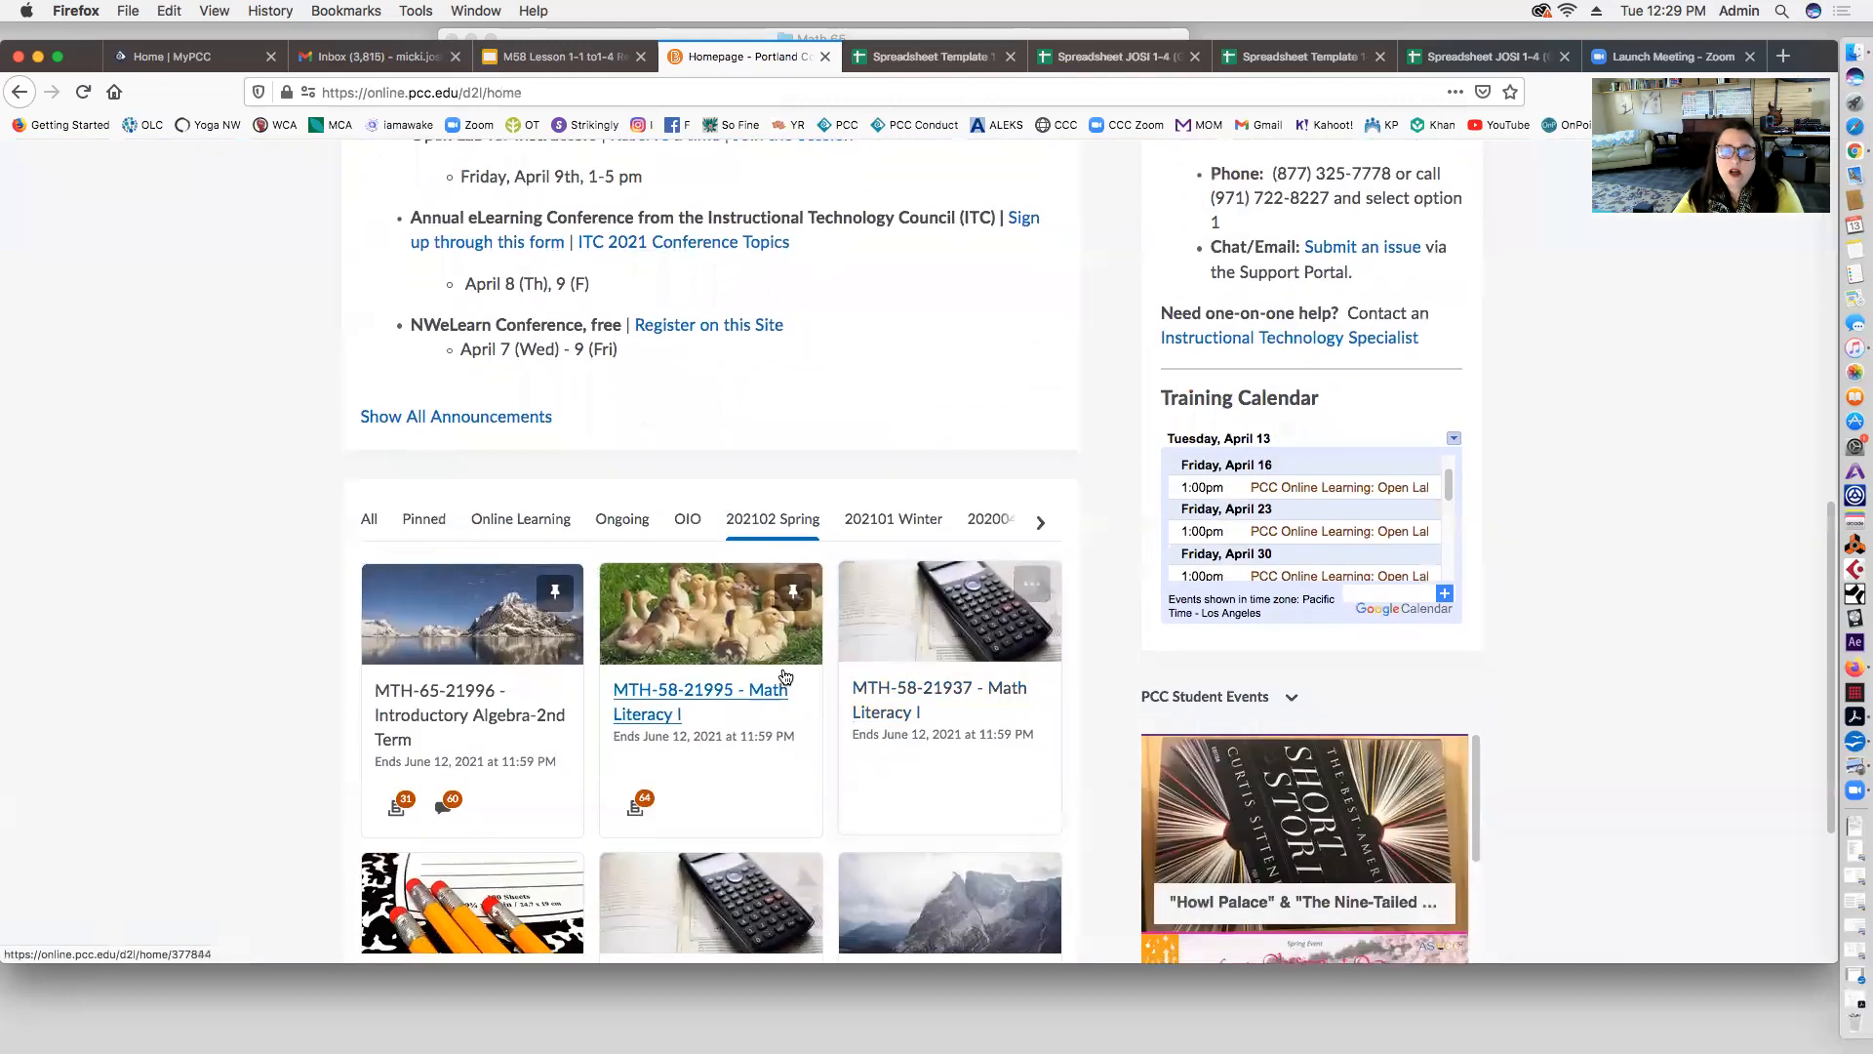
{"action": "left_click", "coordinate": [786, 683]}
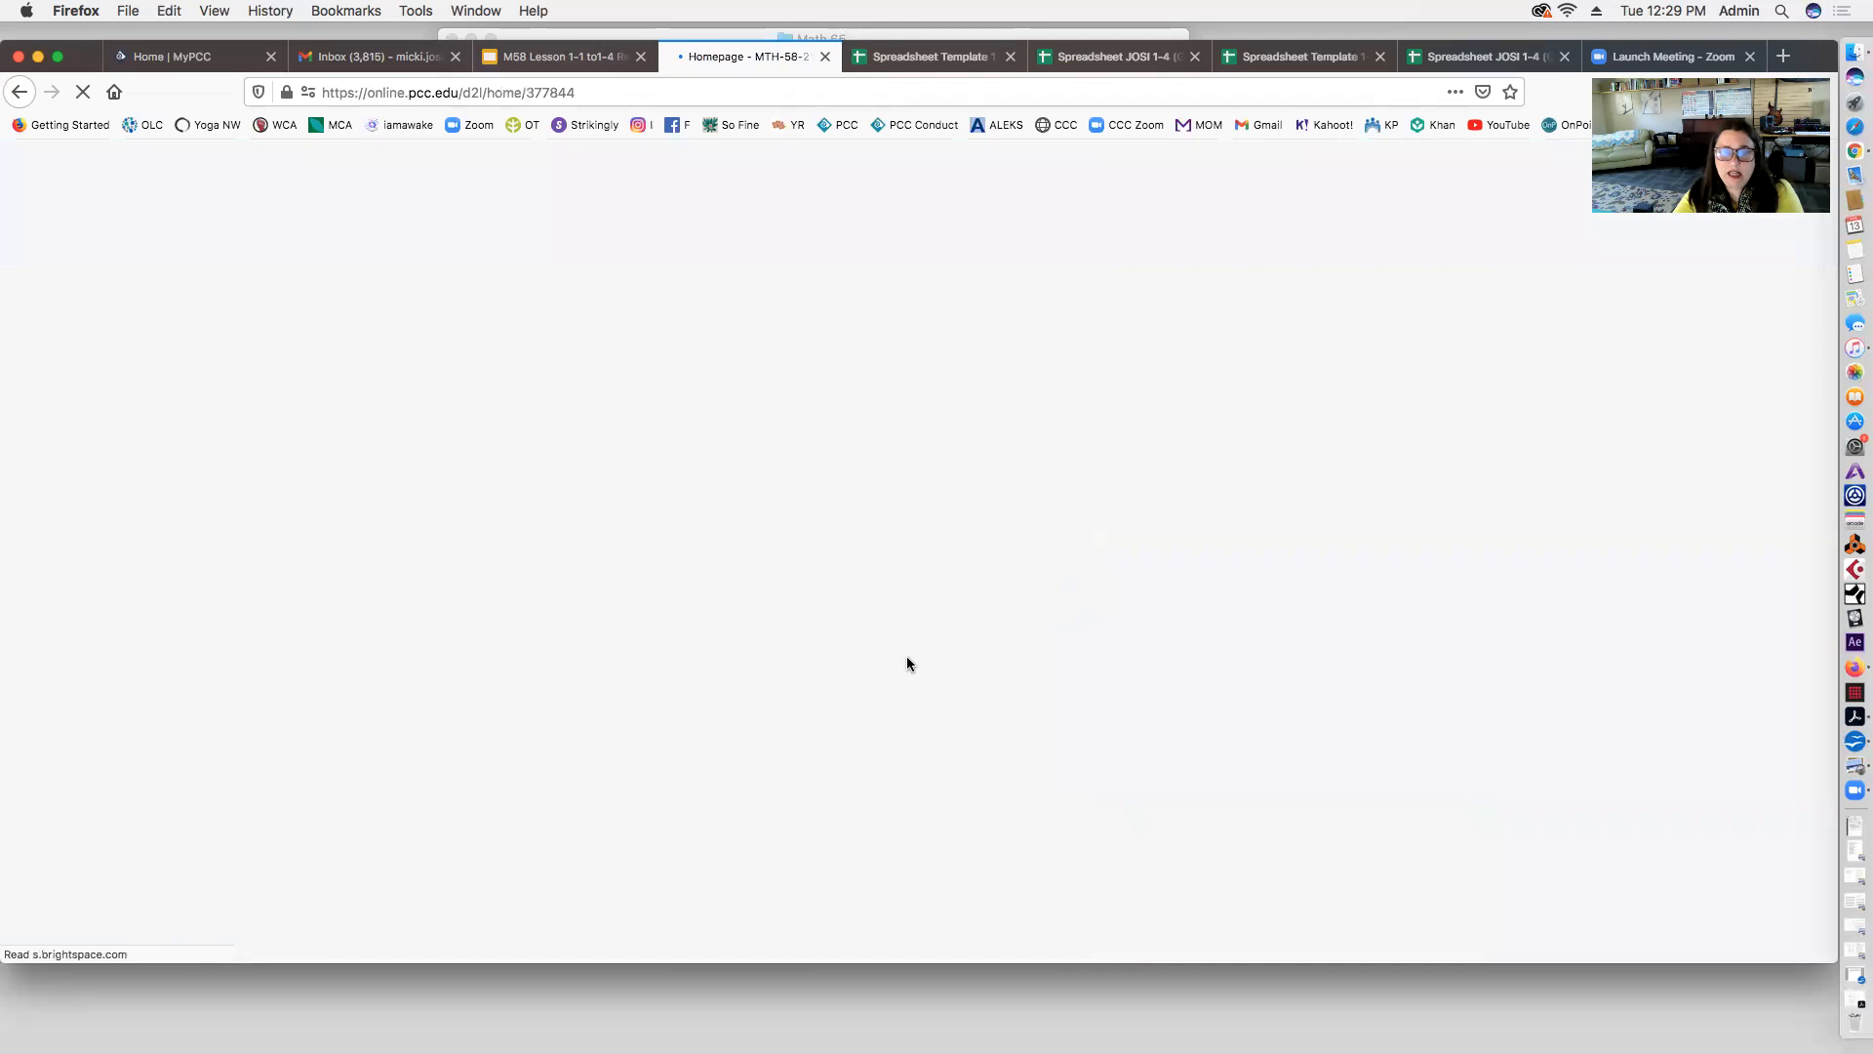